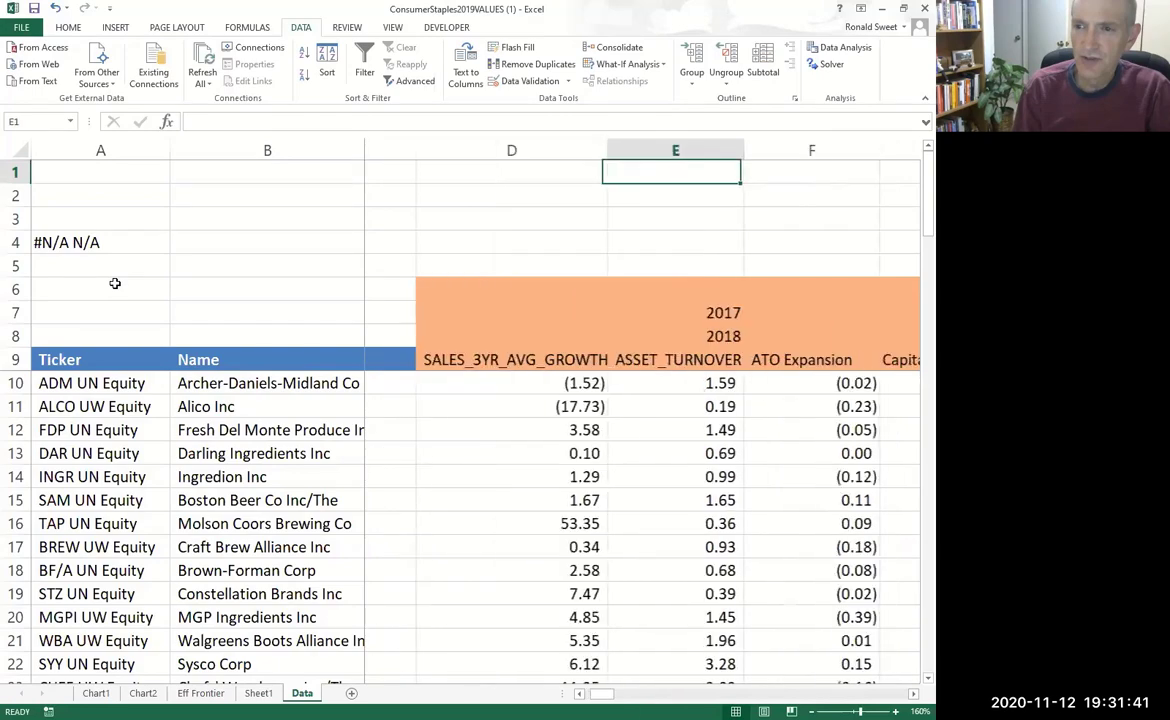
- Examine the Data sheet's metric columns and compare the Actual and Minimum weights for the four factor categories
key(Right)
key(Right)
key(Right)
key(Right)
key(Right)
key(Right)
key(Right)
key(Right)
key(Right)
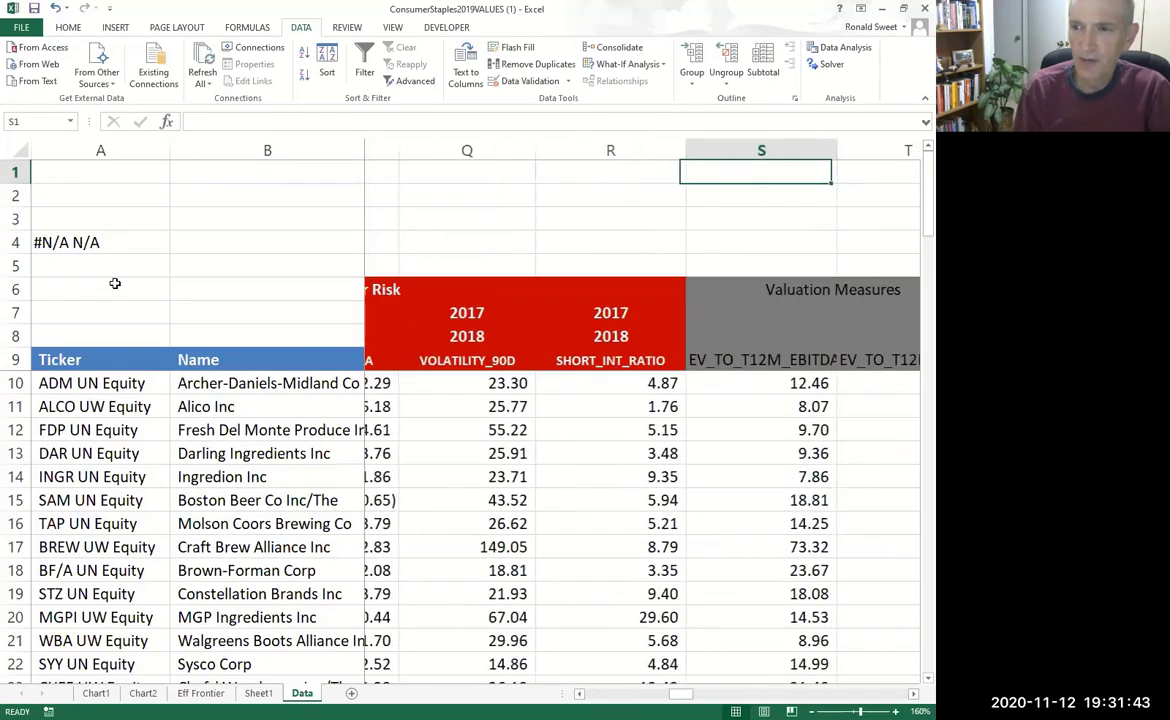
key(Right)
key(Right)
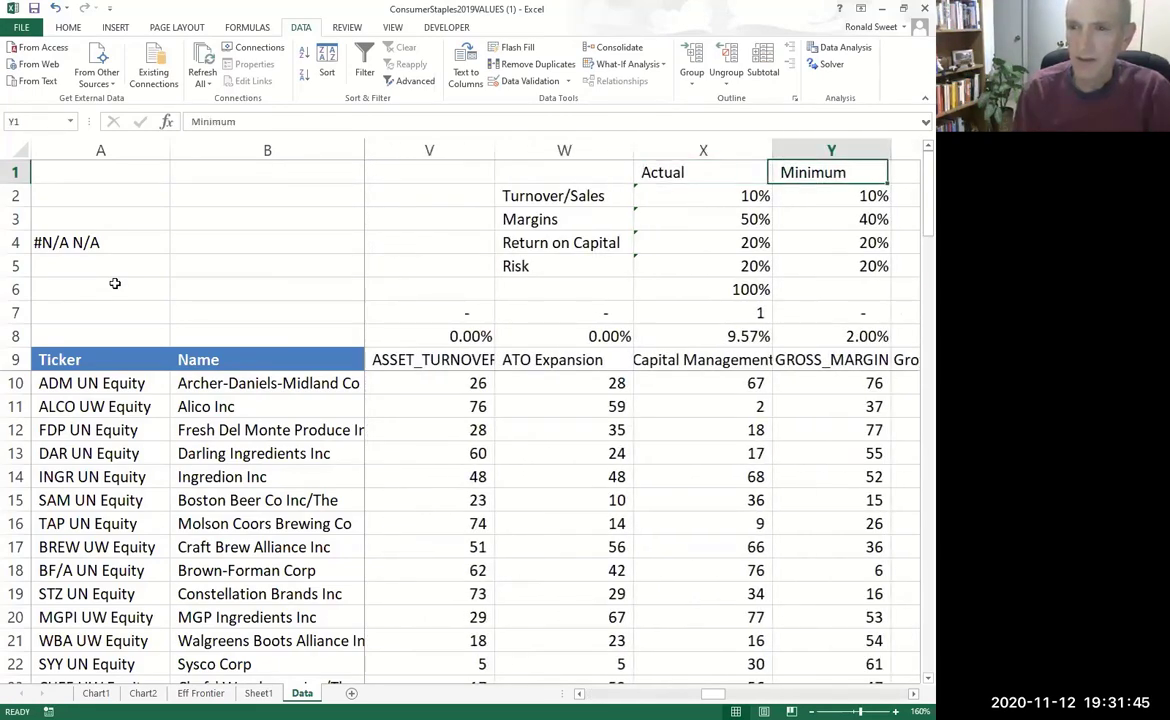
key(Left)
key(Left)
key(Left)
key(Down)
key(Right)
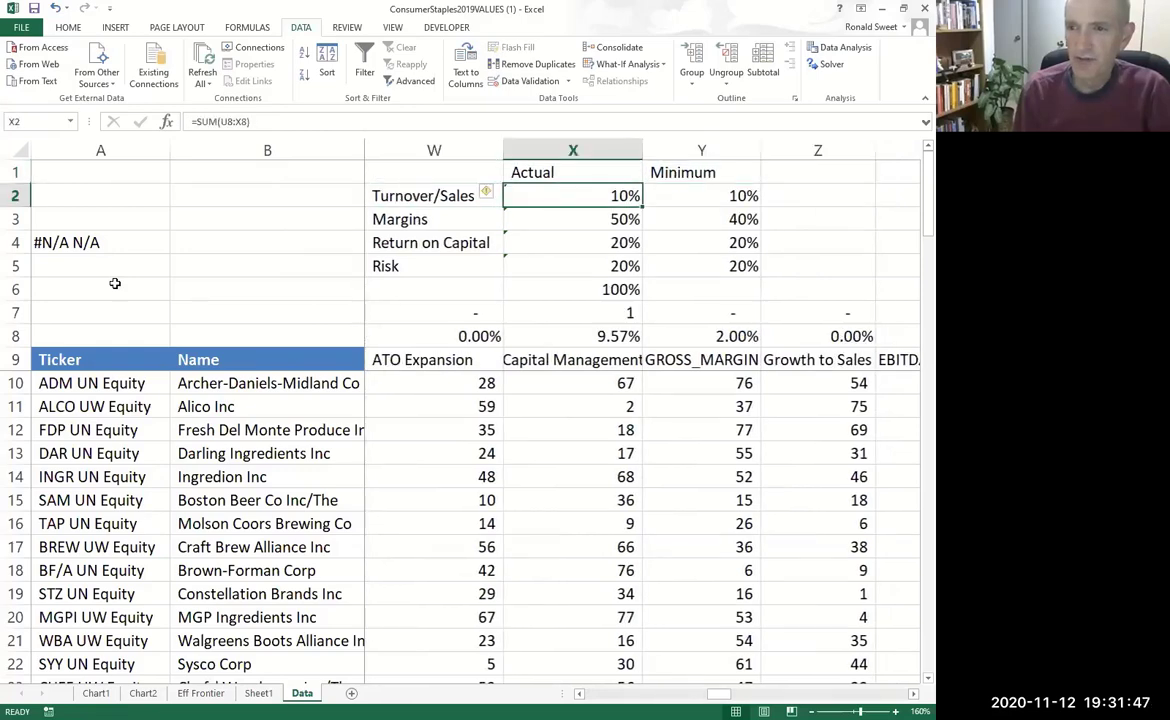
key(Right)
key(Right)
key(Left)
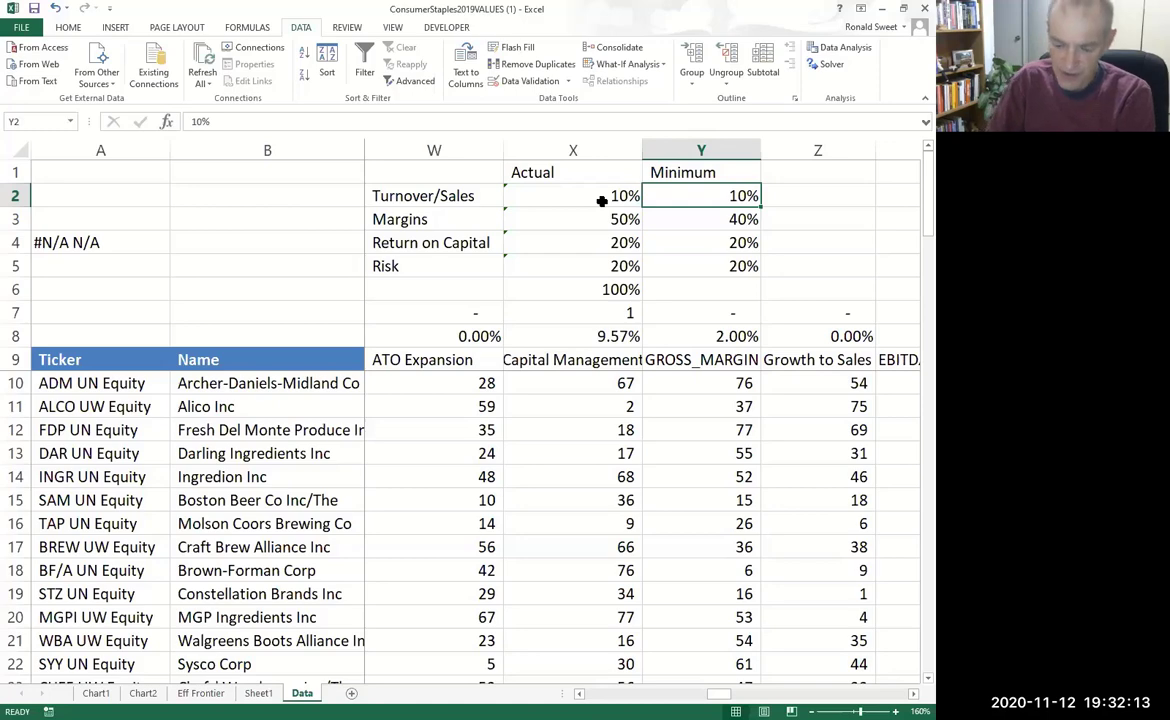
- Set the Minimum weights for Turnover/Sales, Margins, Return on Capital and Risk to 0%
text(0)
key(Return)
text(0)
key(Return)
text(0)
key(Return)
text(0)
key(Return)
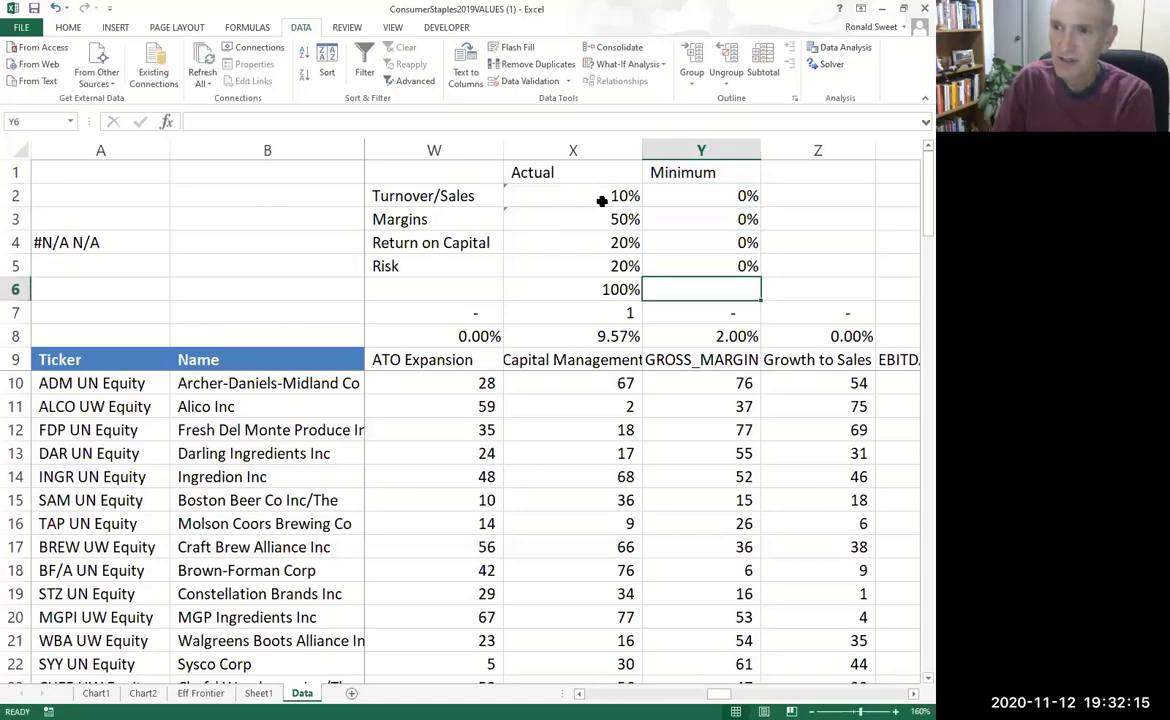
- Undo the four changes to the Minimum weights
key(Up)
key(ctrl+z)
key(ctrl+z)
key(ctrl+z)
key(ctrl+z)
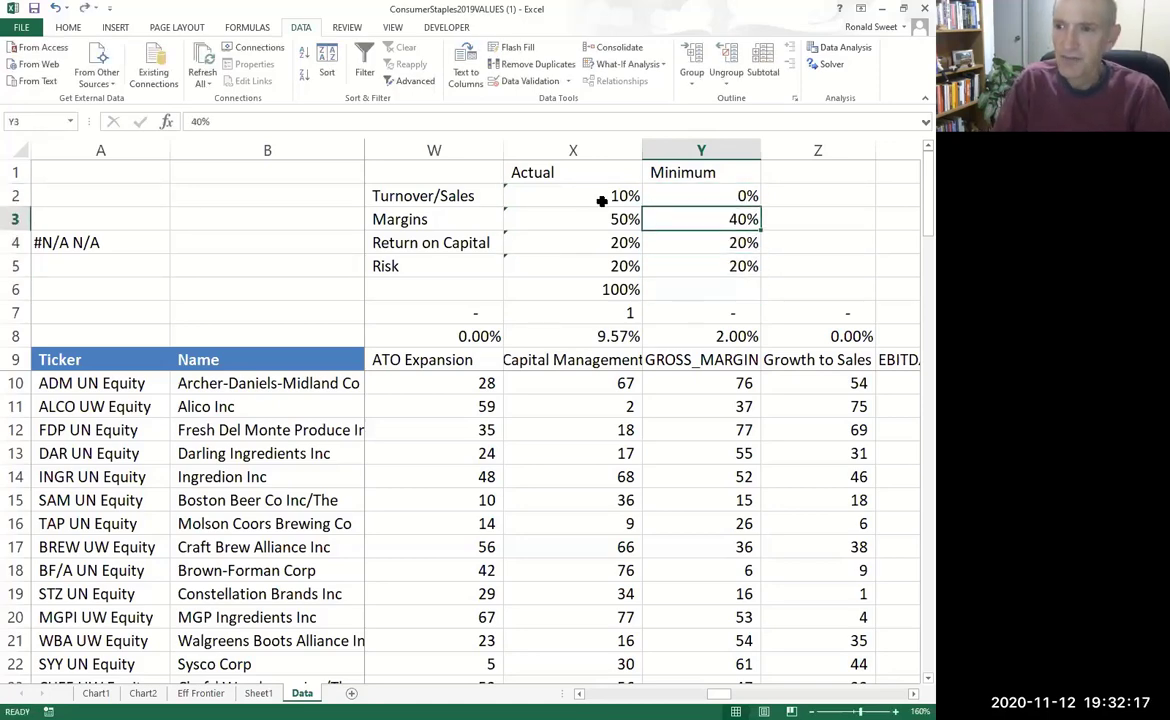
- Review the Actual weights from Turnover/Sales through Risk beside their minimums
click(601, 200)
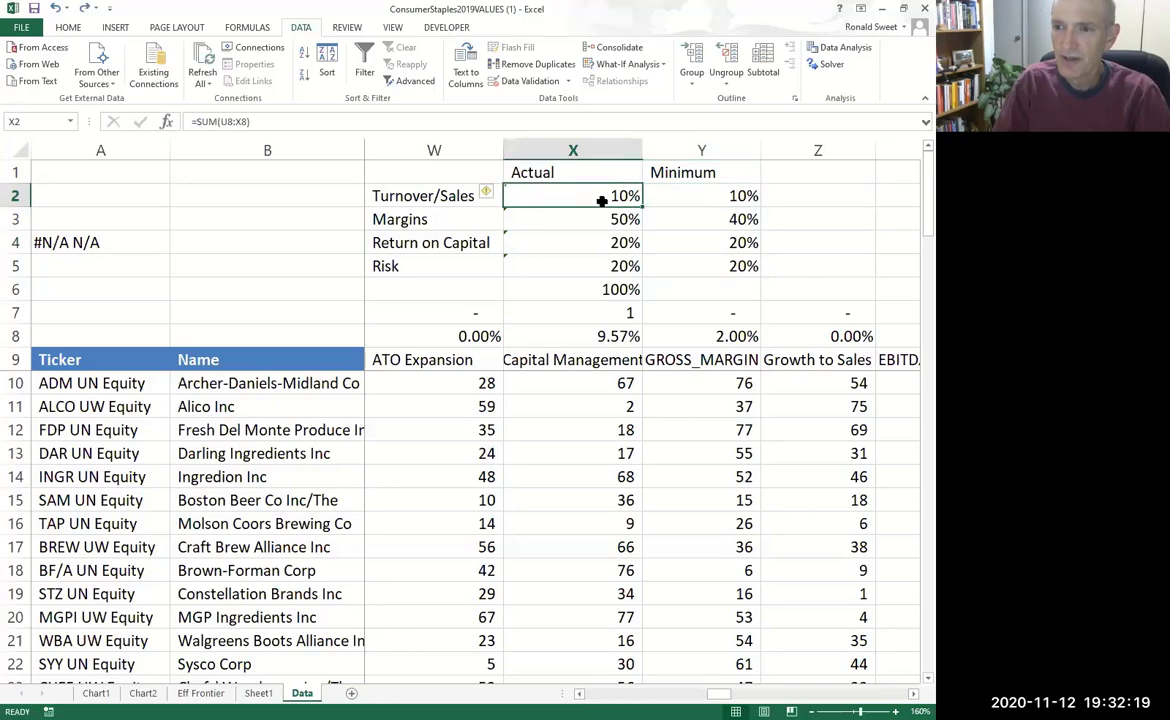
key(shift+Down)
key(shift+Down)
key(shift+Down)
key(Right)
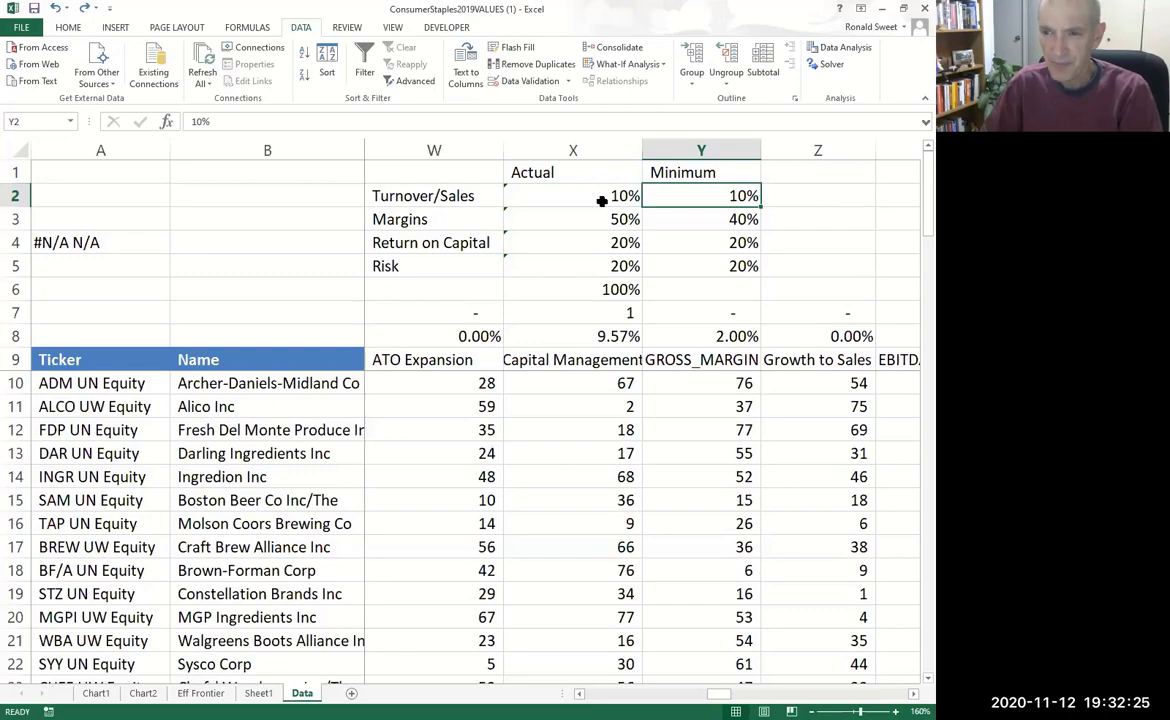
- Examine the Correlation and R squared figures above the reranked Model and Market columns
key(ctrl+Right)
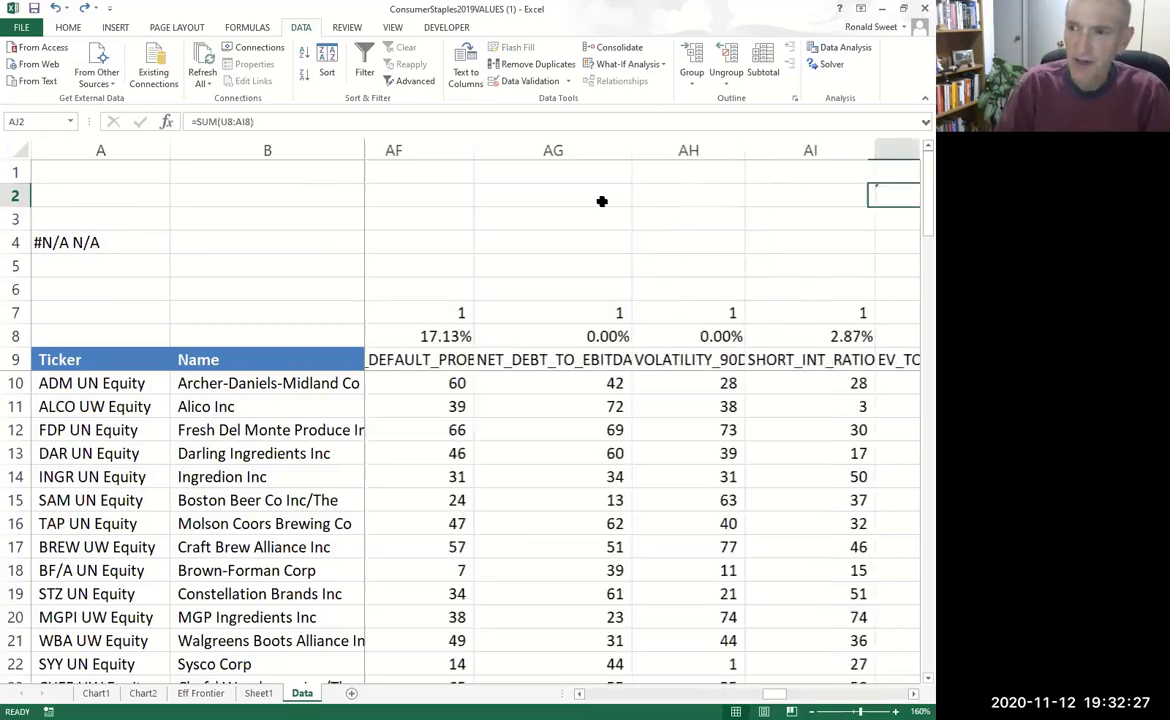
key(Right)
key(Right)
key(Right)
key(Right)
key(Right)
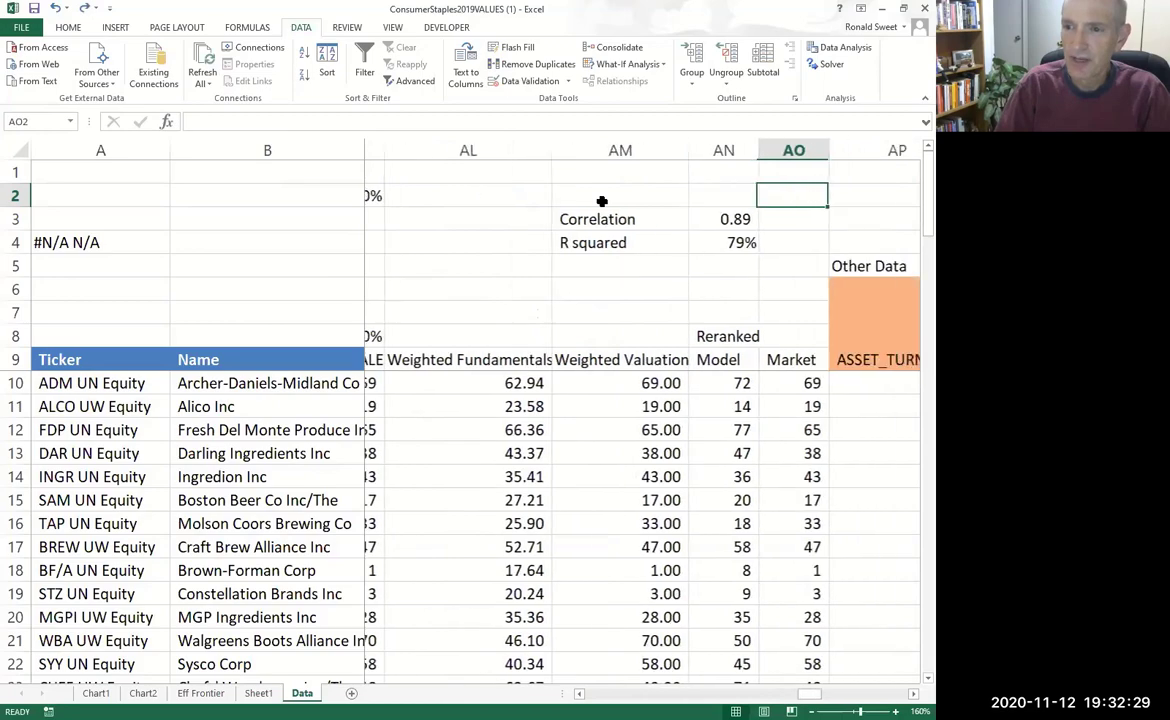
key(Left)
key(Down)
key(Down)
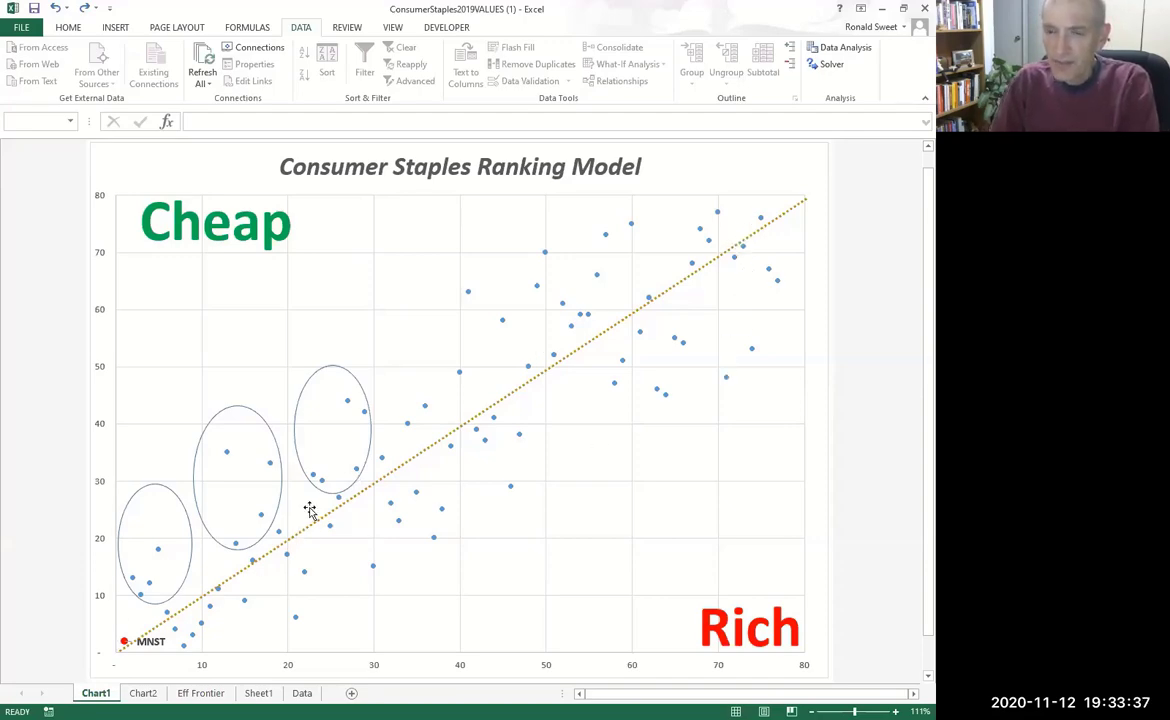
- Insert a blank column before the Ticker column on the Data sheet
click(301, 693)
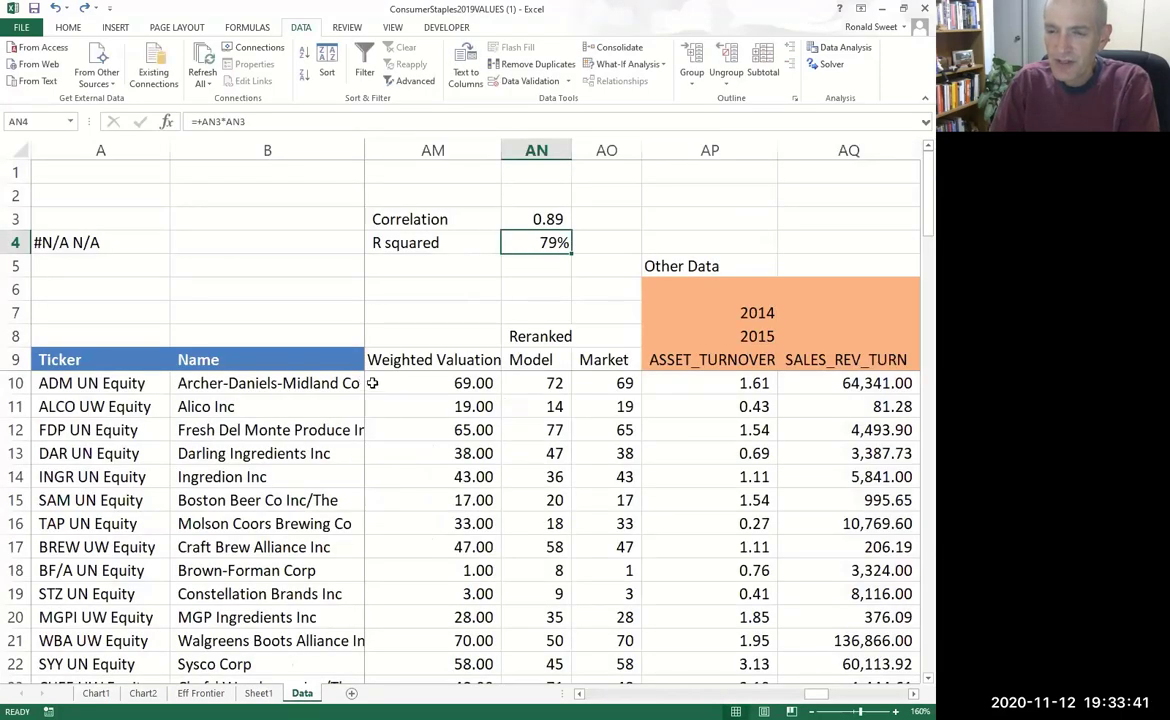
click(300, 381)
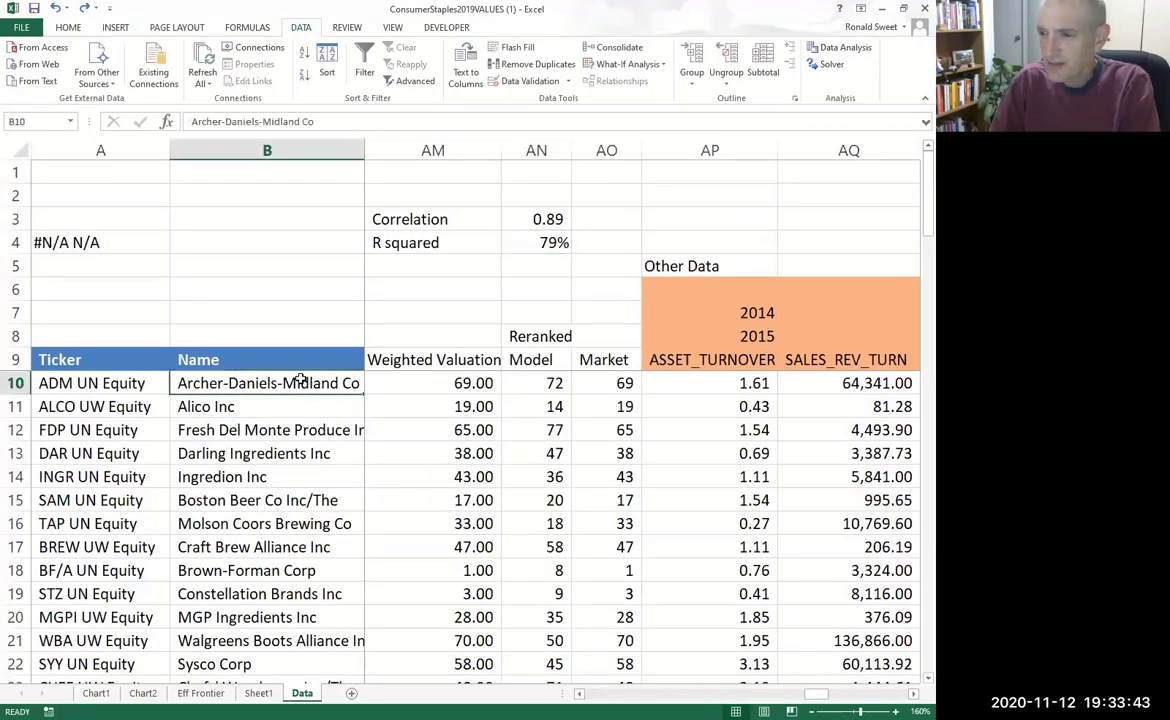
key(Left)
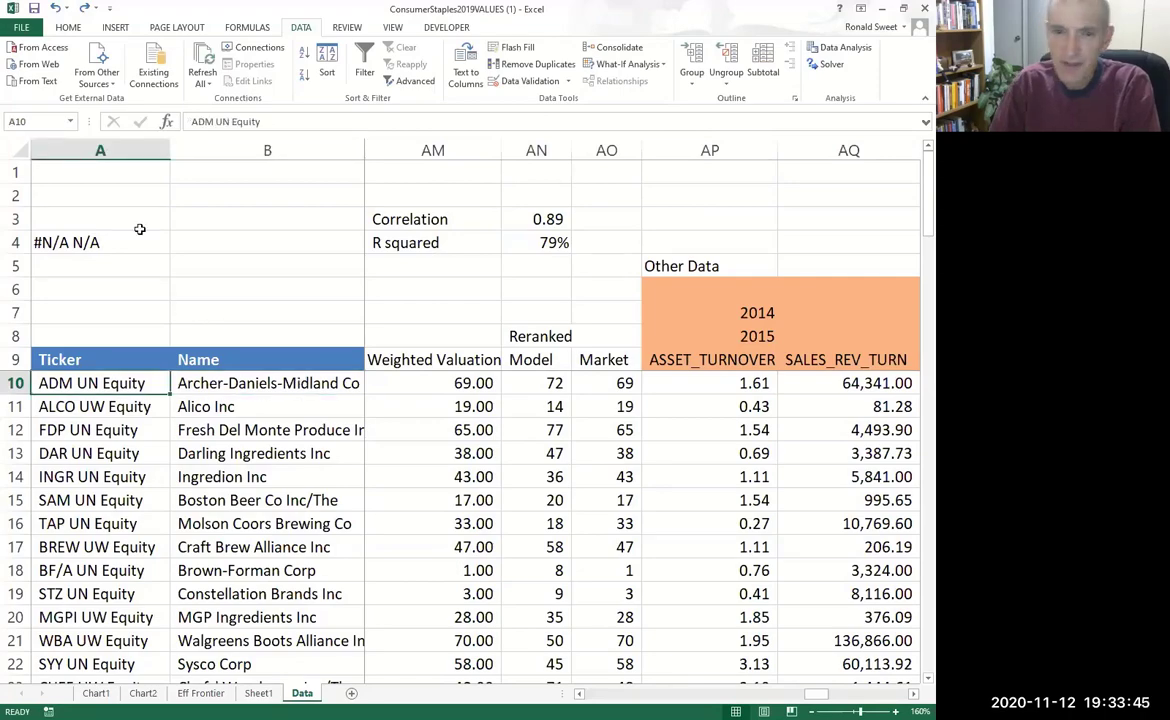
click(91, 147)
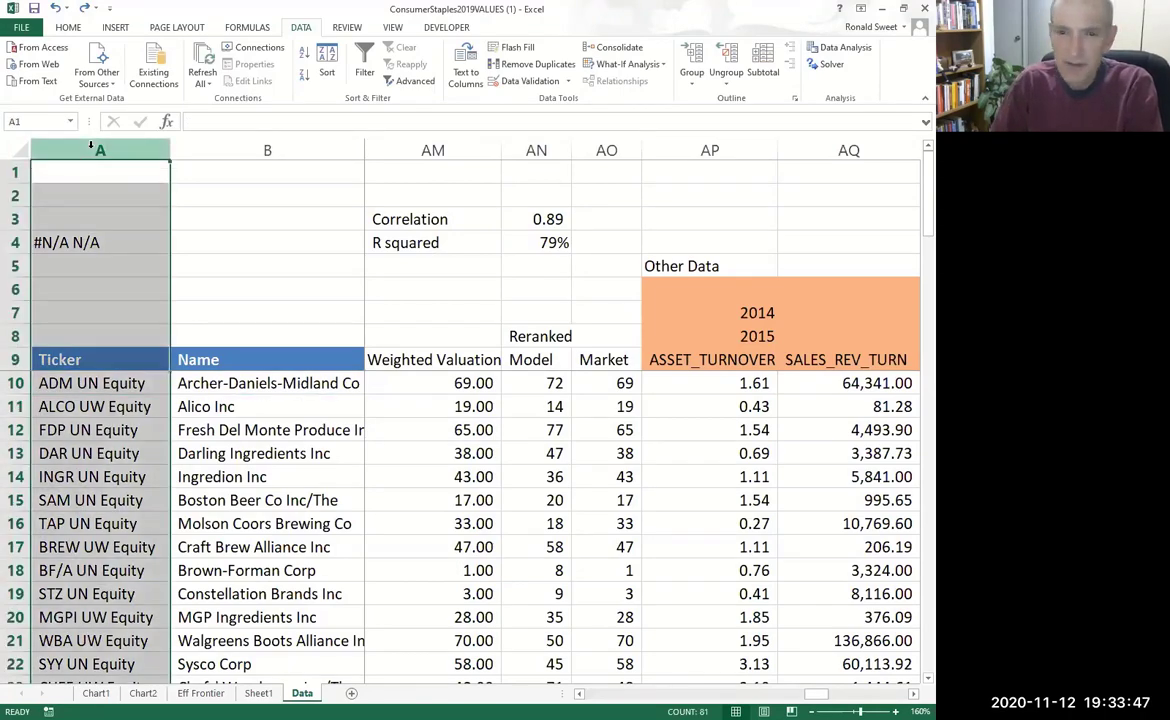
right_click(93, 149)
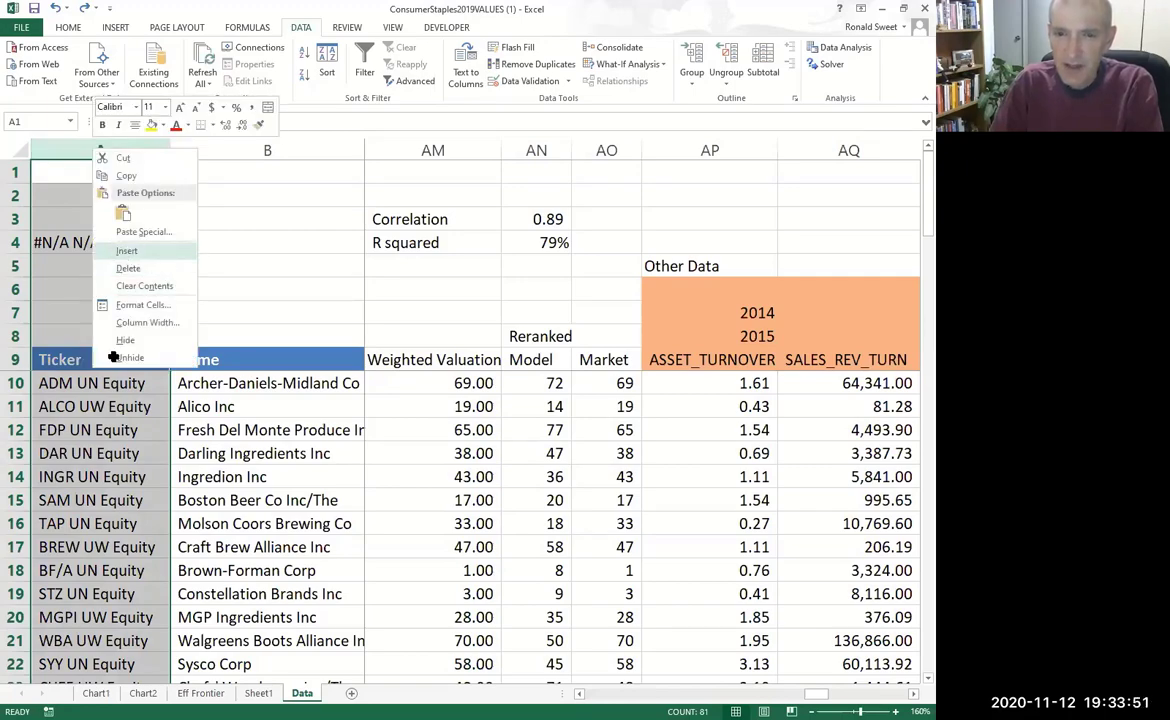
click(127, 255)
- Head the new column with "Quasi" in A8 and "PEG" in A9
click(81, 351)
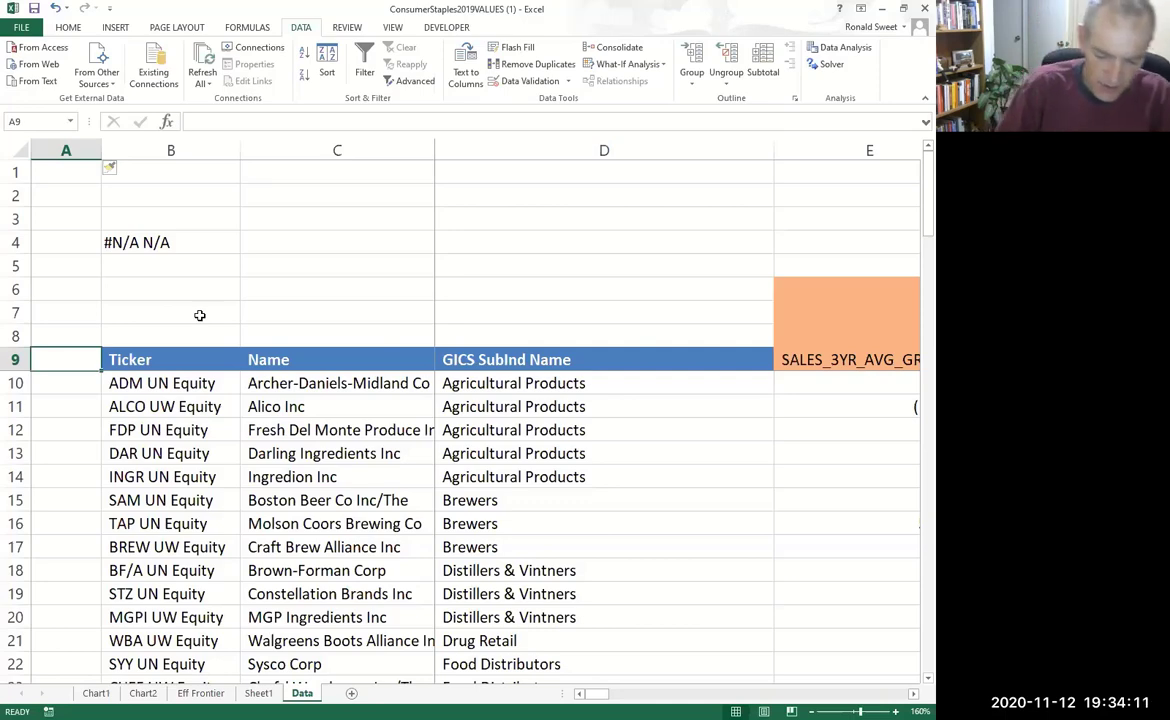
key(Up)
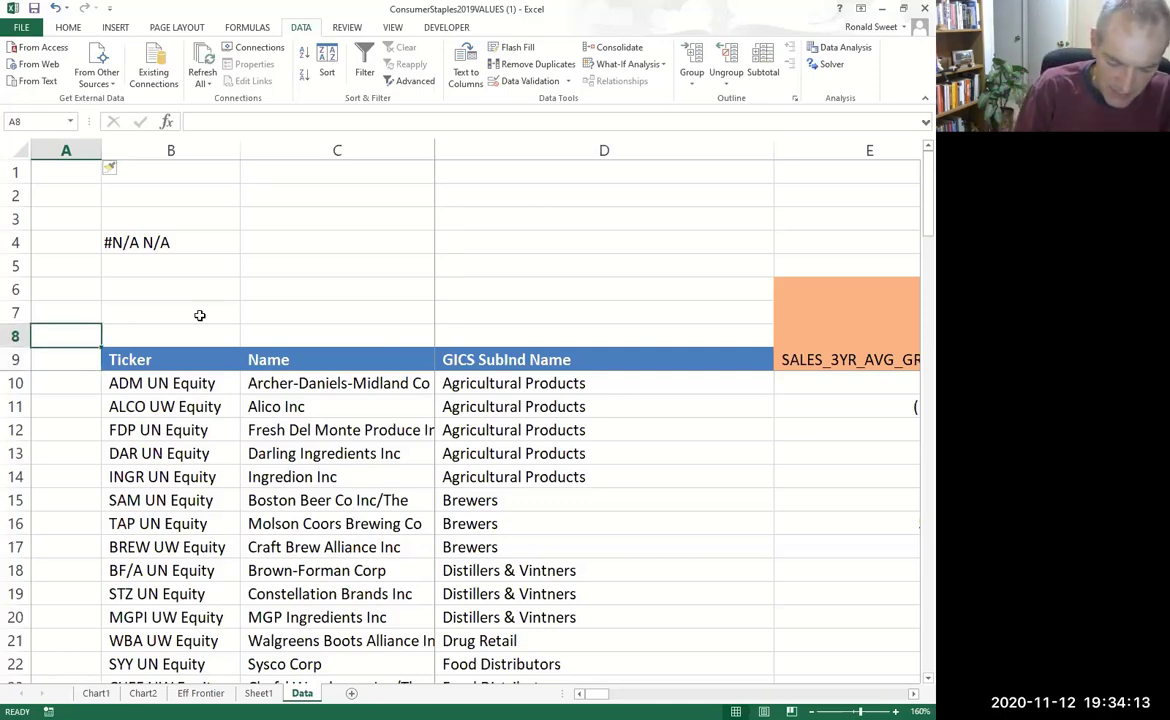
text(Quasi)
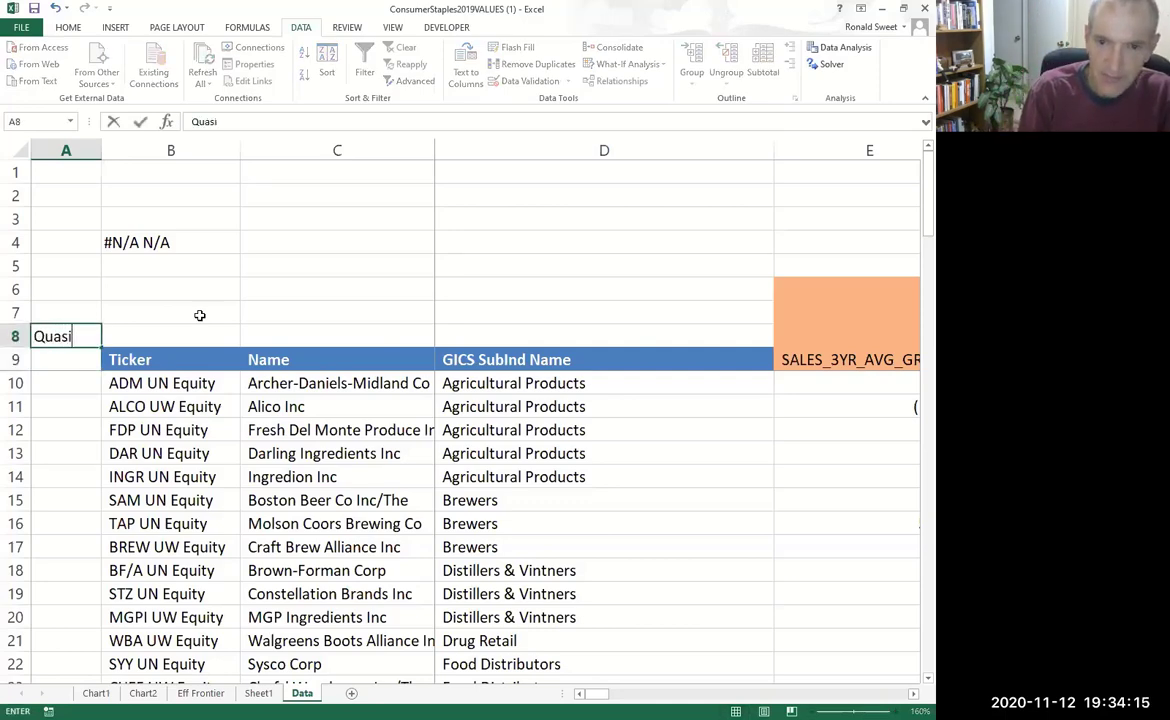
key(Return)
text(PEG)
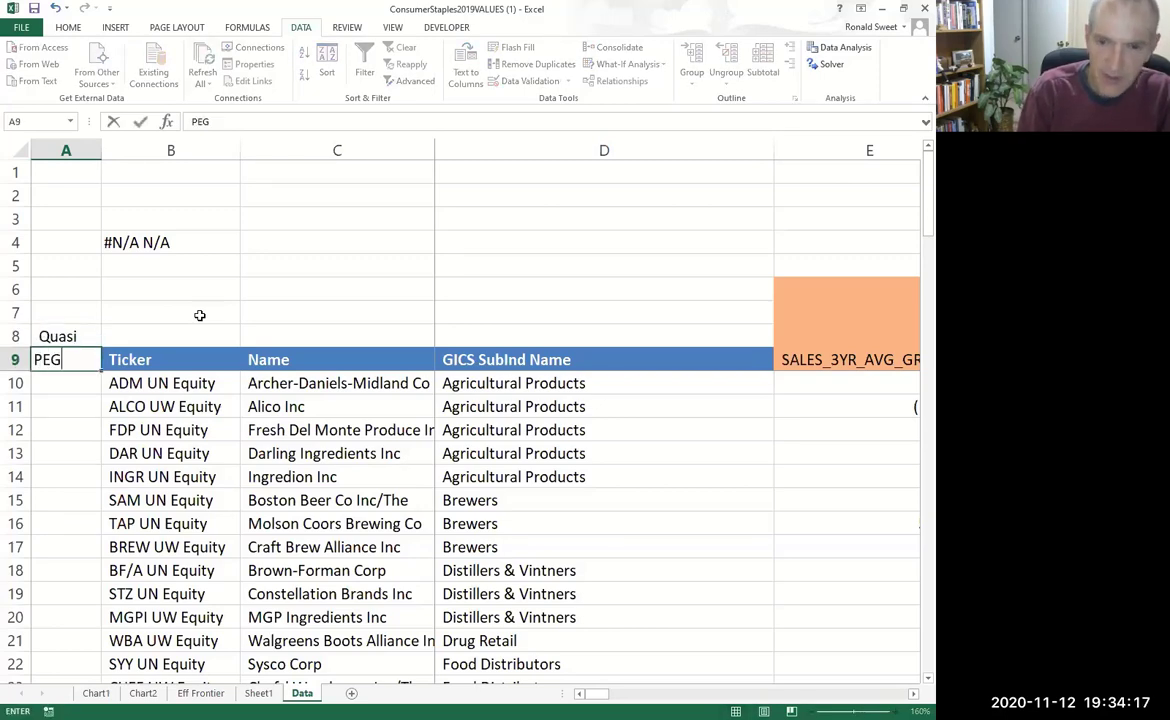
key(Up)
- Enter the note "EV Sales / Sales Growth" in A6 above the new column's heading
key(Up)
key(Right)
key(Down)
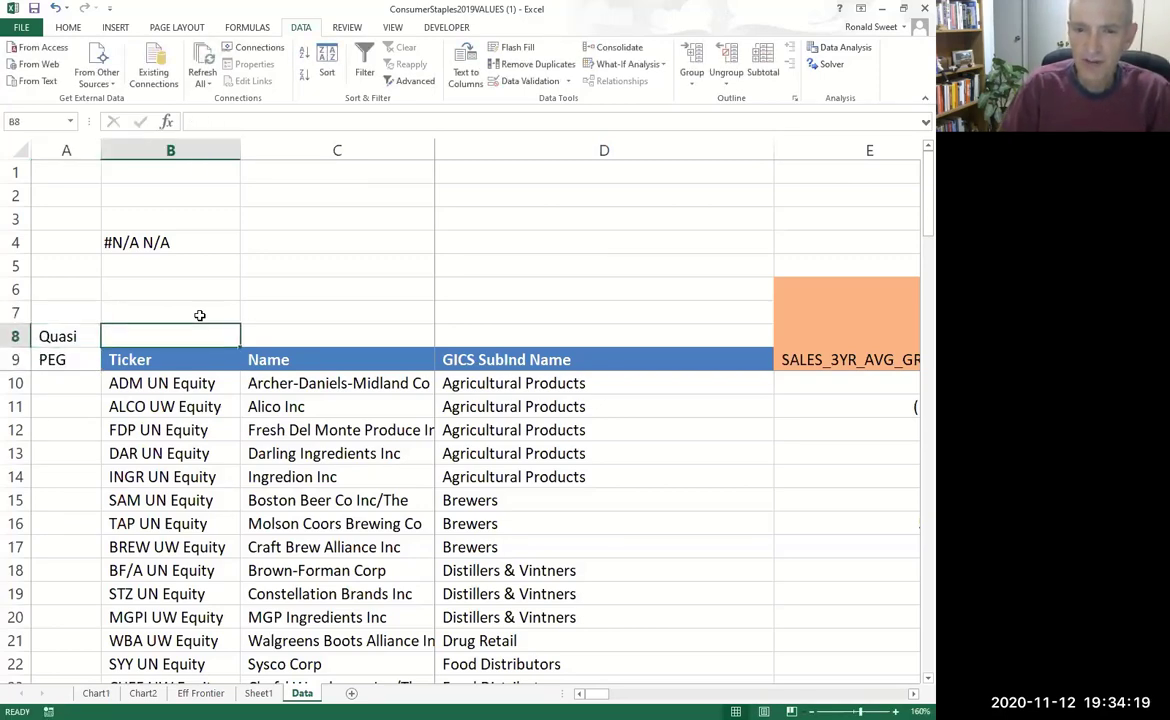
key(Up)
key(Left)
key(Up)
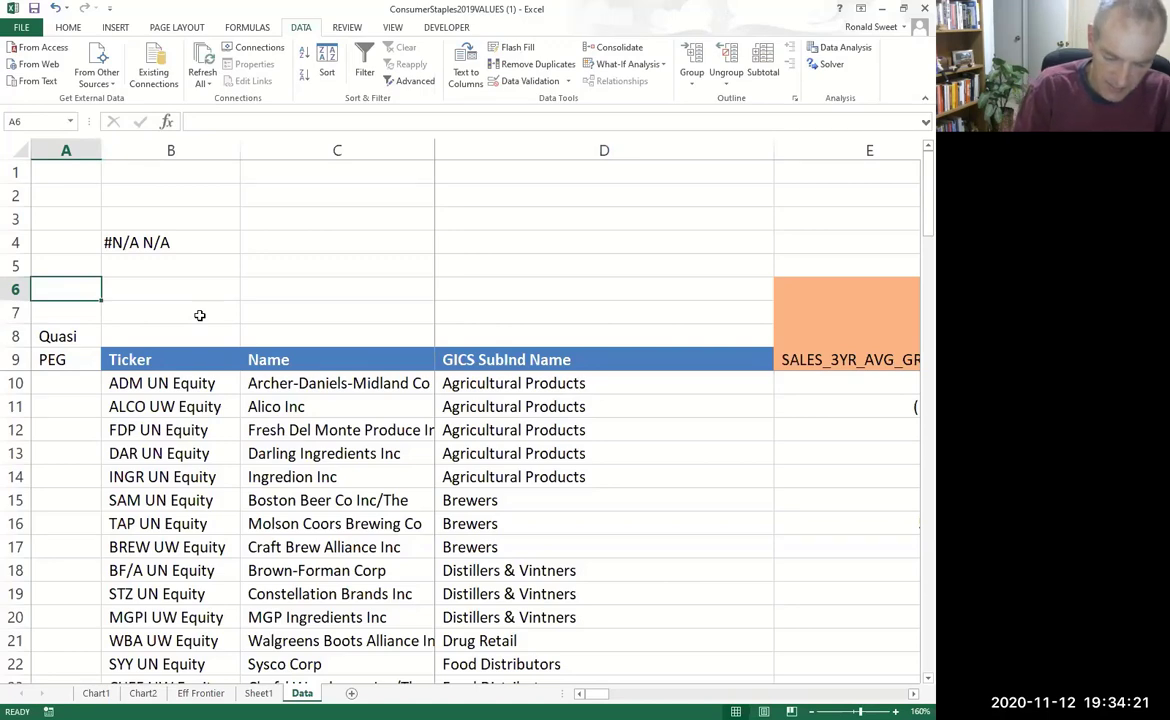
text(EV Sales)
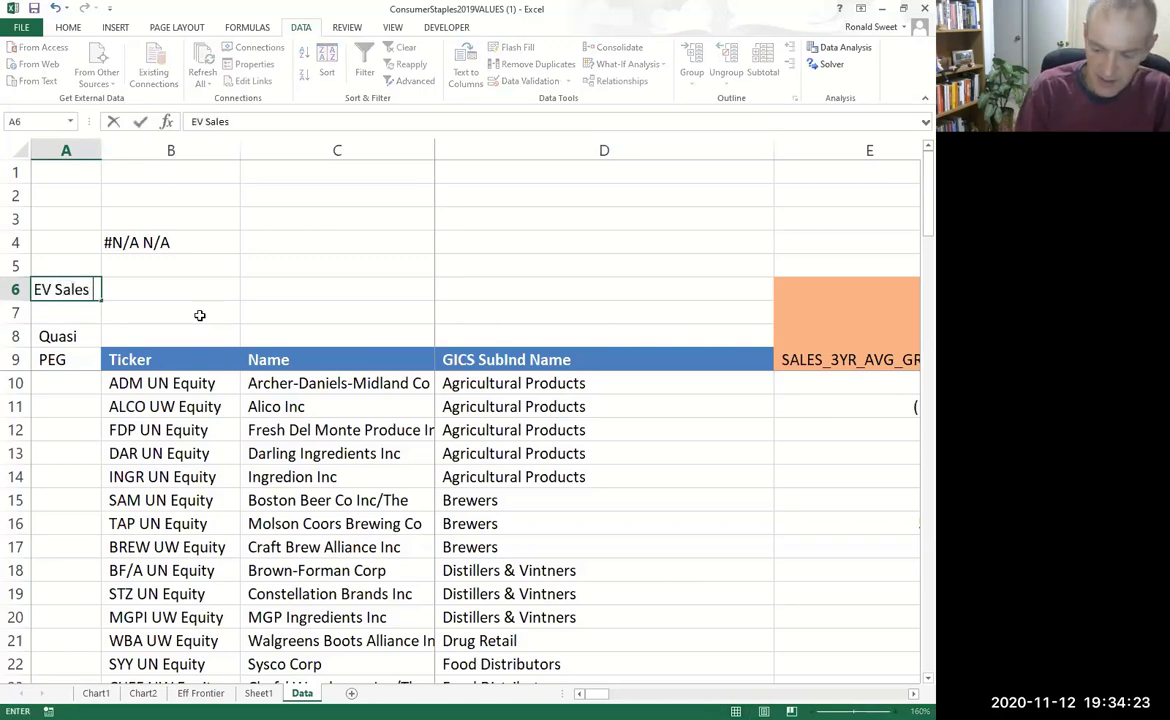
text( / Sales)
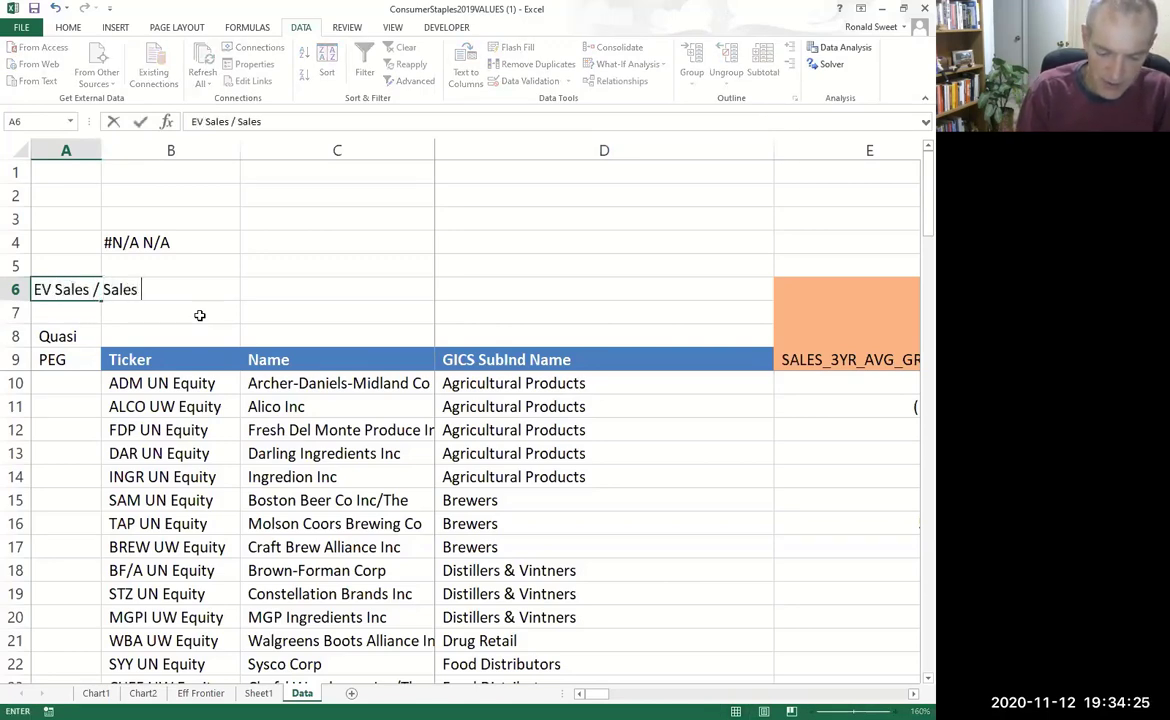
text( Growth)
key(Return)
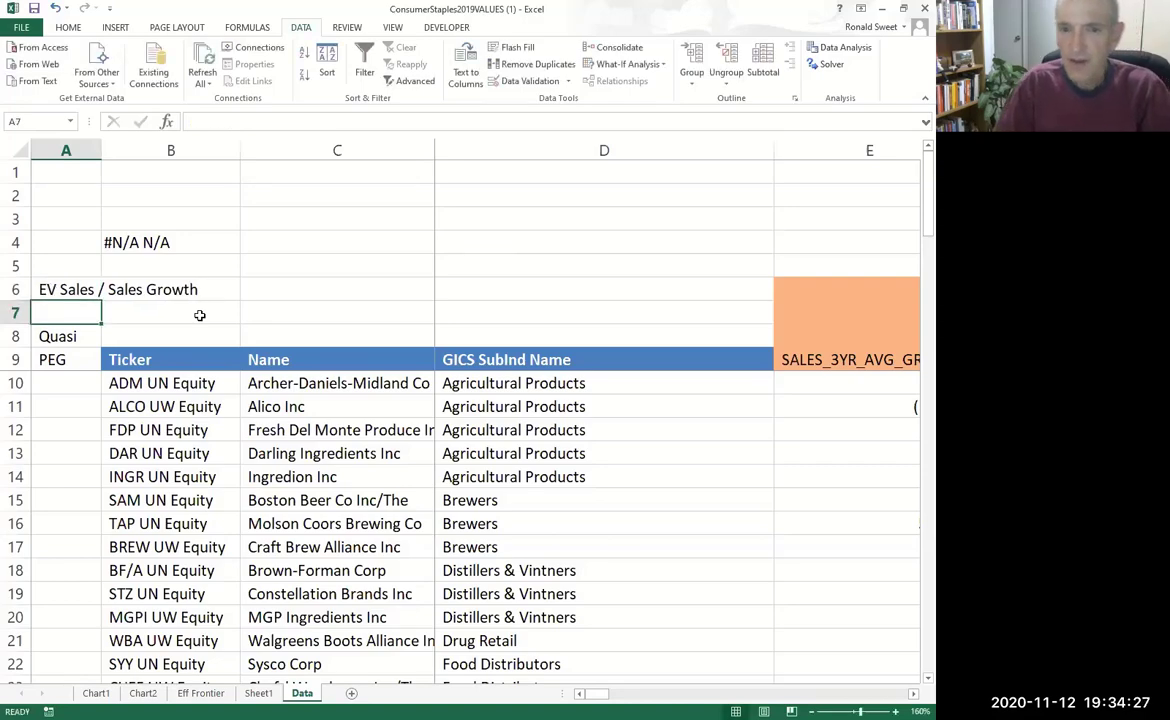
- Look through the metric and ranking columns as far as the ranked EV_TO_T12M_SALES column
key(Right)
key(Right)
key(Right)
key(Right)
key(Right)
key(Right)
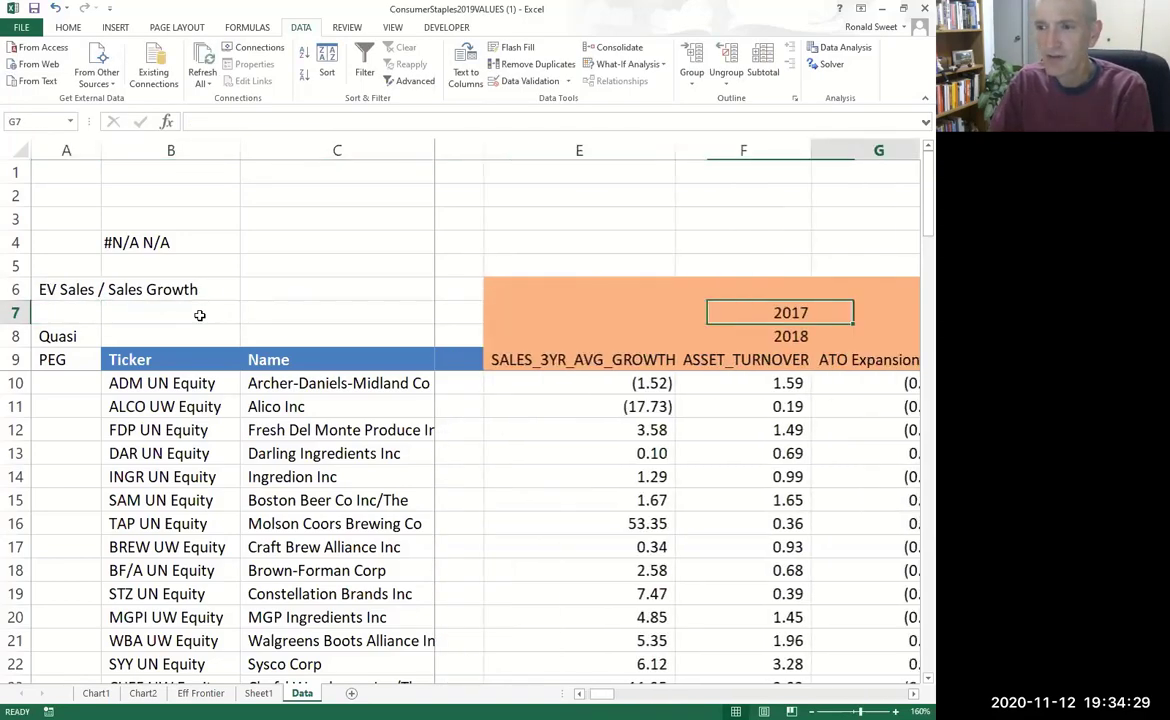
key(Right)
key(Right)
key(Right)
key(Right)
key(Right)
key(Right)
key(Right)
key(Right)
key(Left)
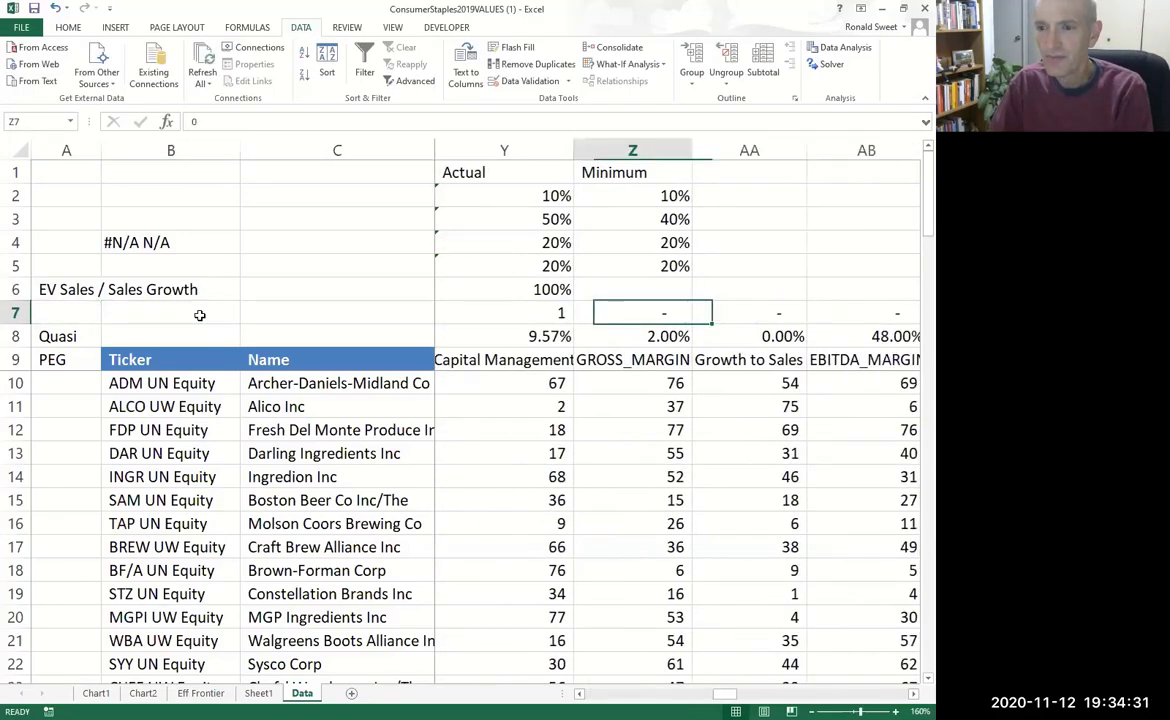
key(Right)
key(Right)
key(Right)
key(Right)
key(Right)
key(Right)
key(Right)
key(Right)
key(Right)
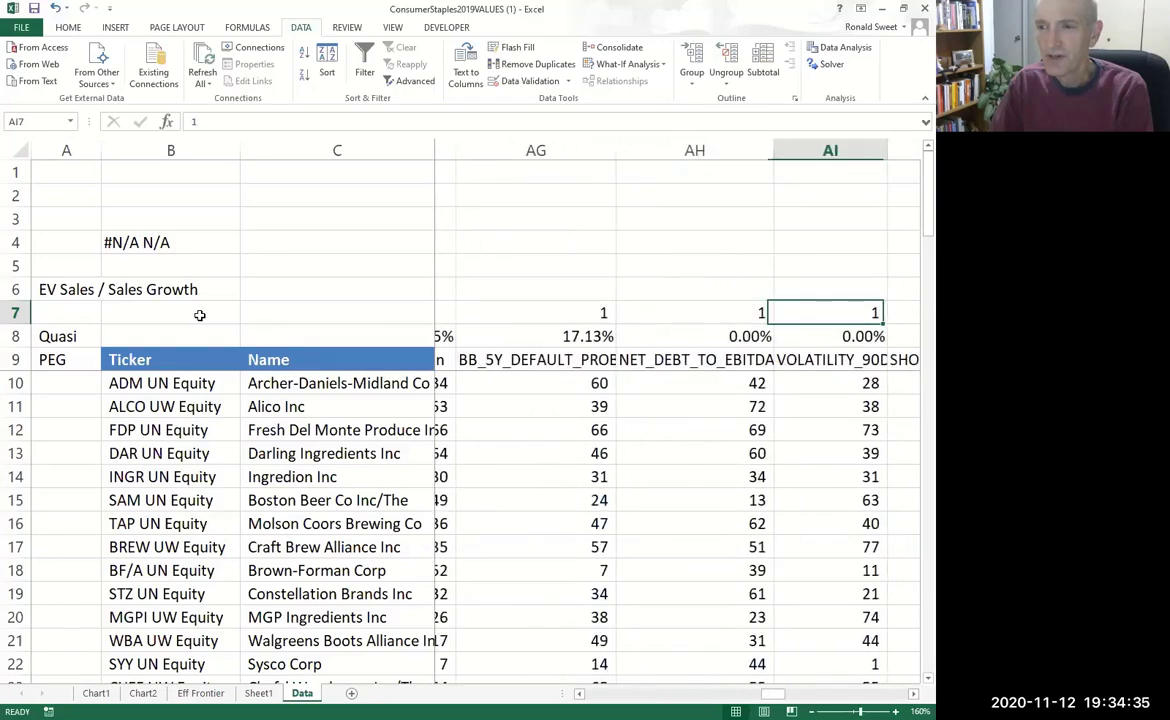
key(Right)
key(Right)
key(Right)
key(Down)
key(Down)
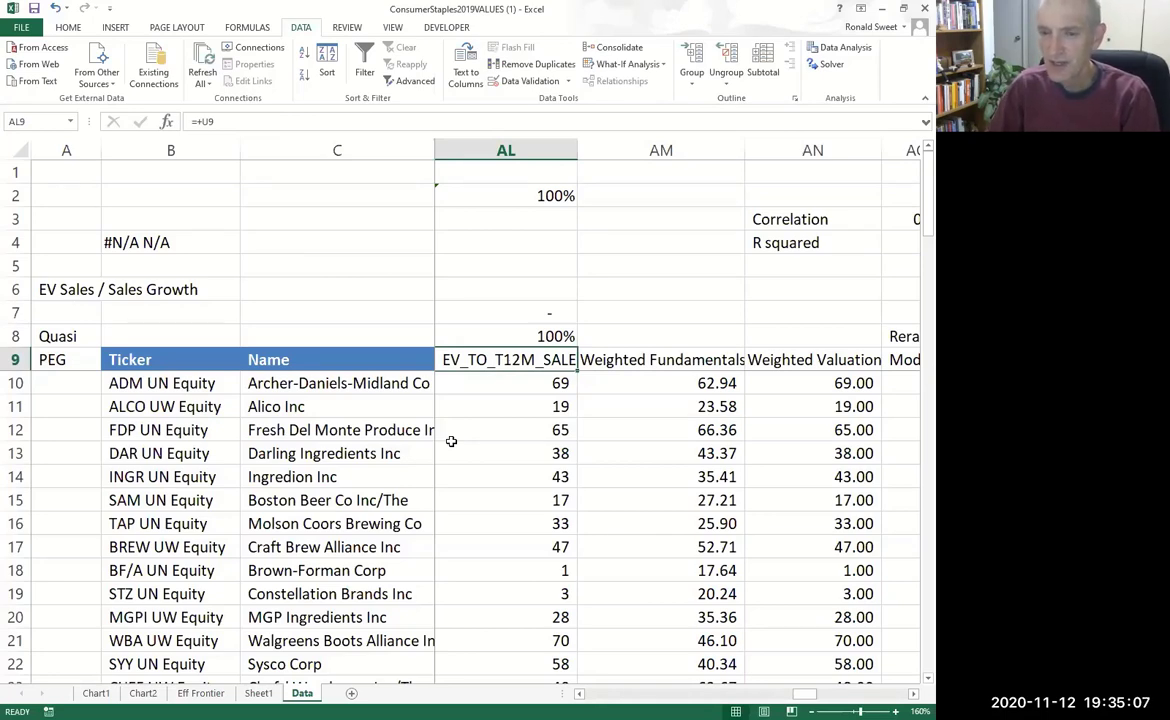
- Enter a formula in A10 dividing EV_TO_T12M_SALES (U10) by SALES_3YR_AVG_GROWTH (E10)
key(Home)
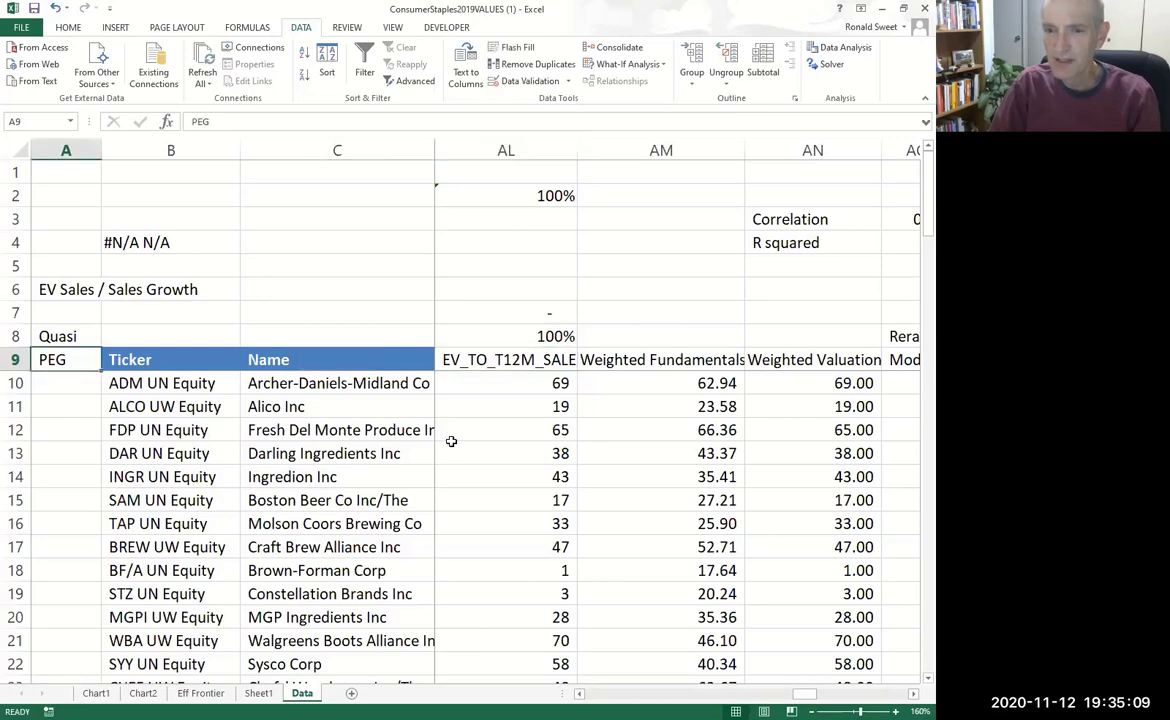
key(Down)
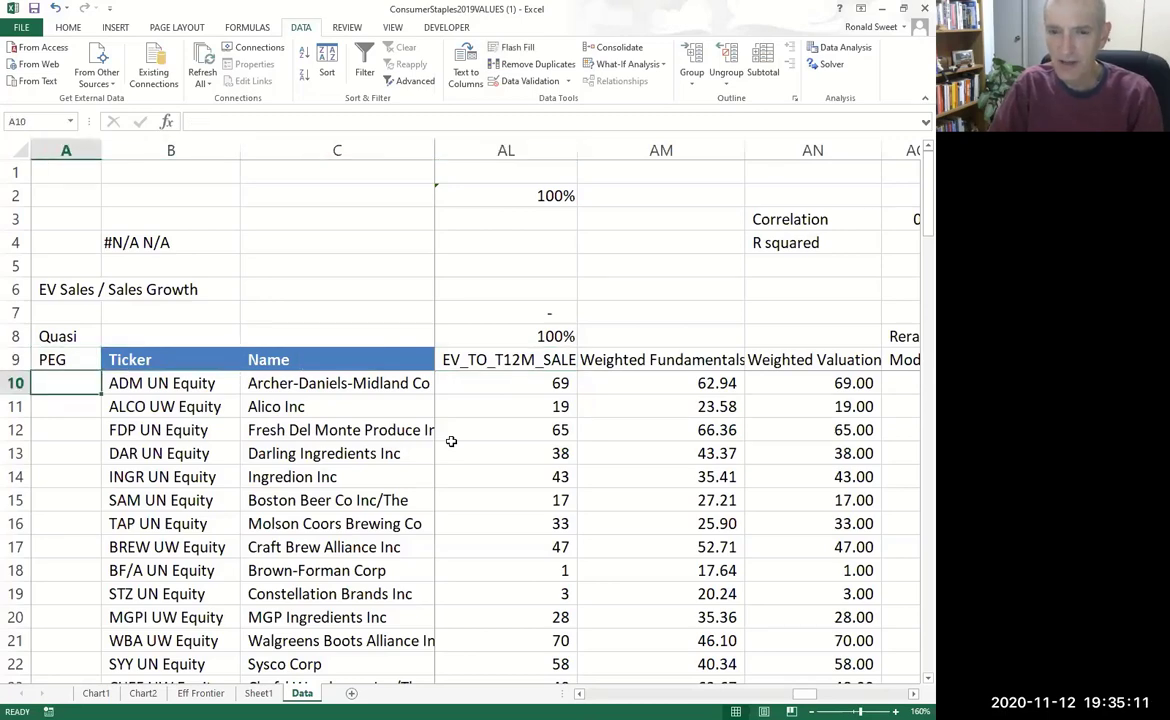
text(+()
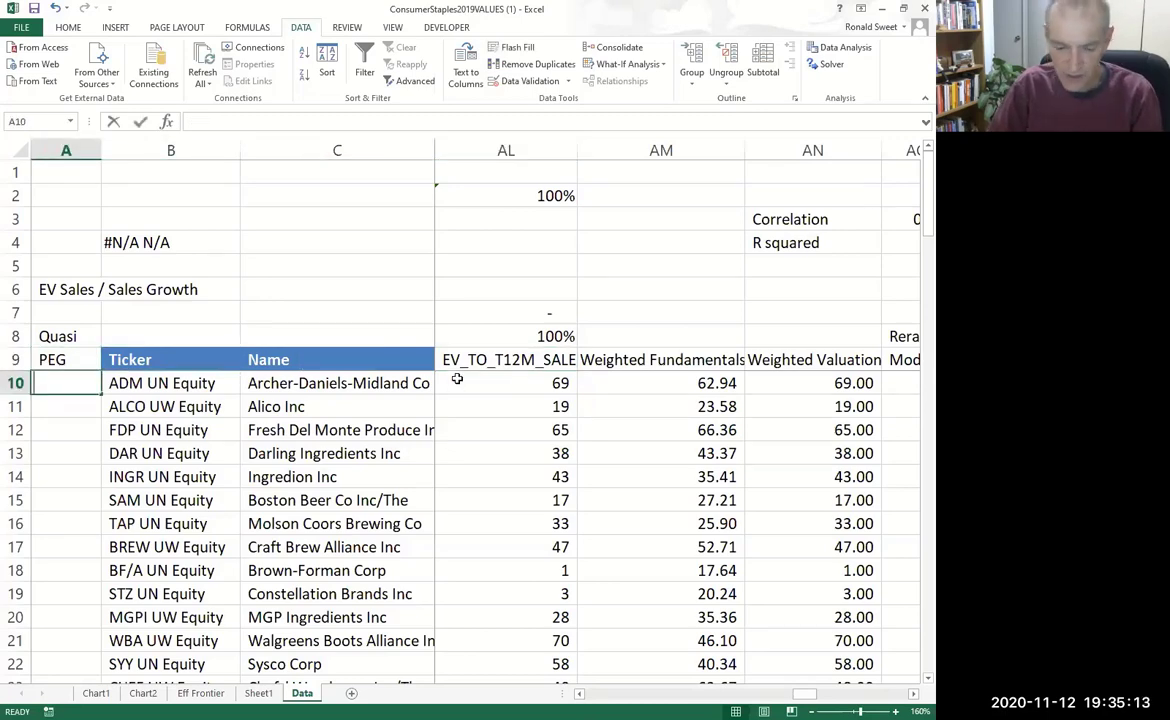
key(Right)
key(Right)
key(Right)
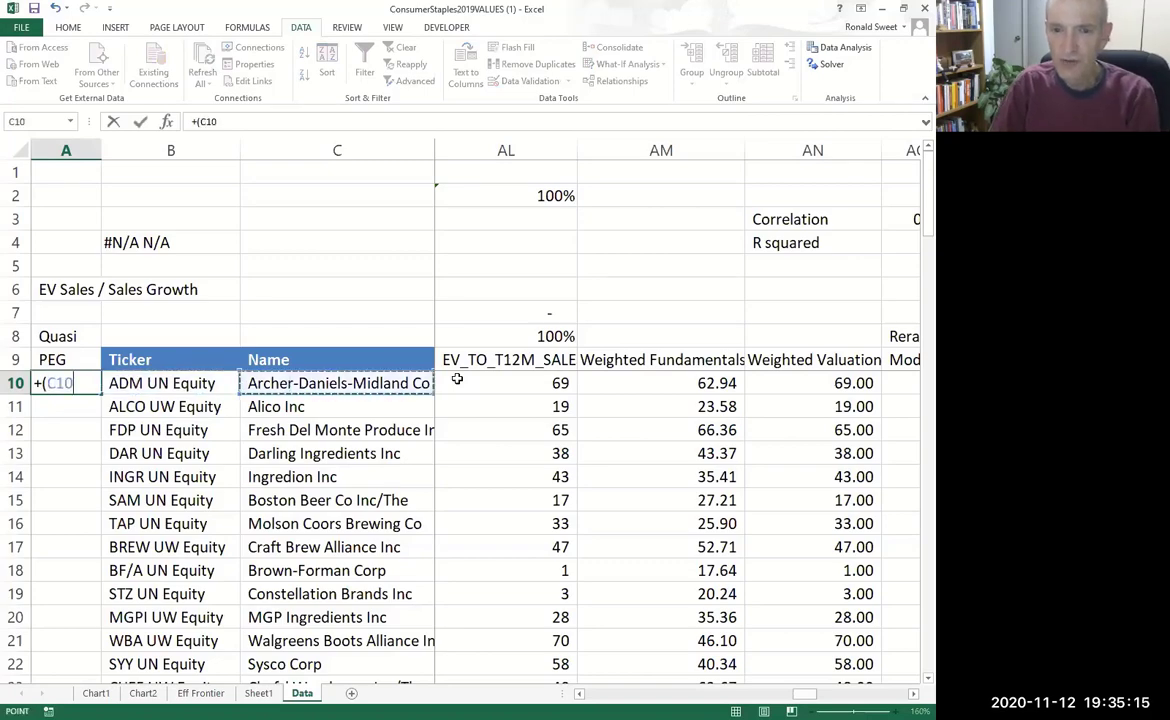
key(Right)
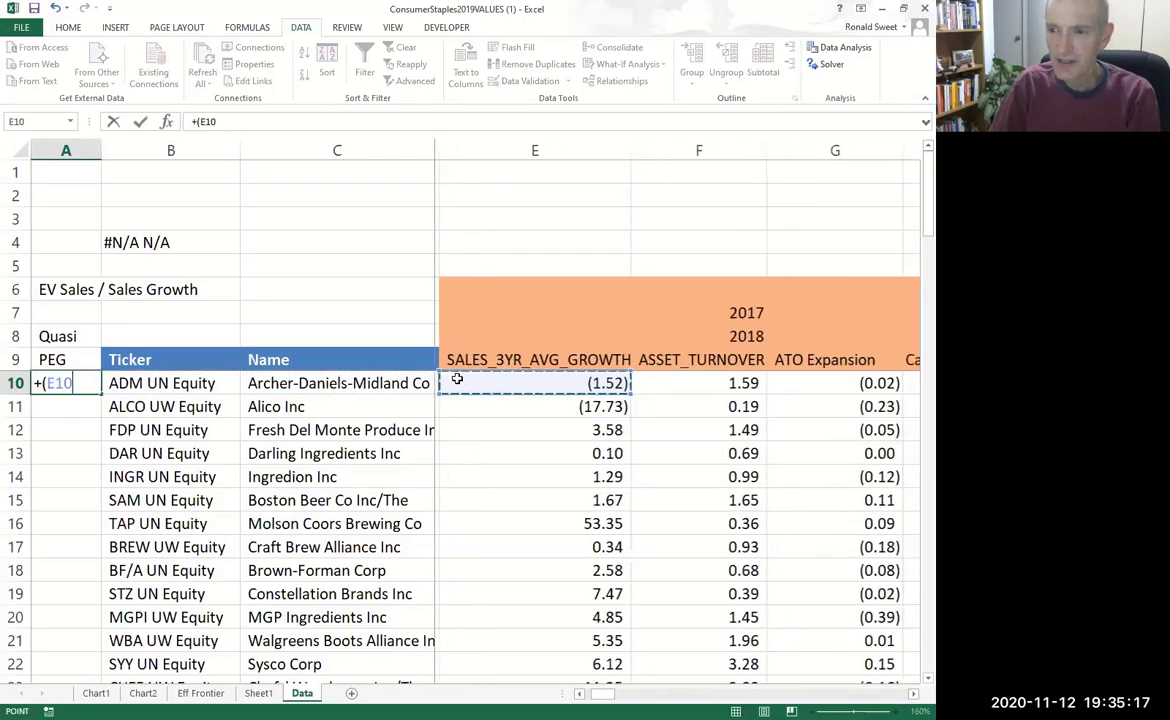
key(Right)
key(Right)
key(Right)
key(Right)
key(Right)
key(Right)
key(Right)
key(Right)
key(Right)
key(Right)
key(Right)
key(Right)
key(Right)
key(Right)
key(Right)
key(Right)
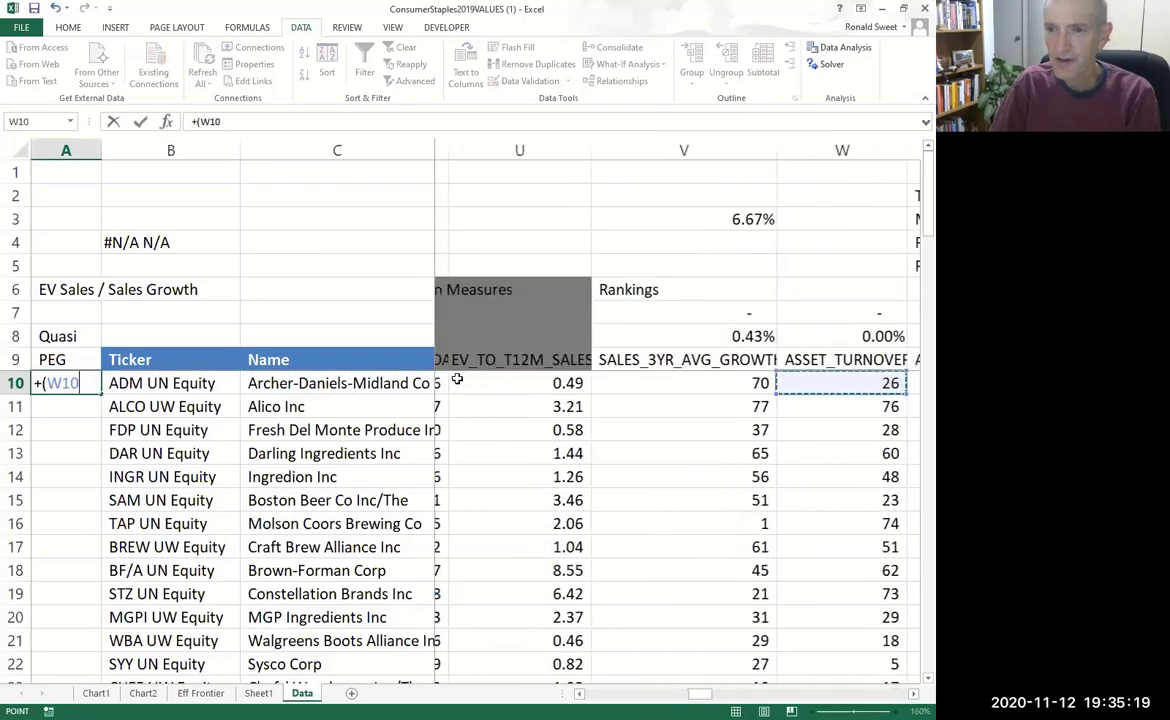
text(/)
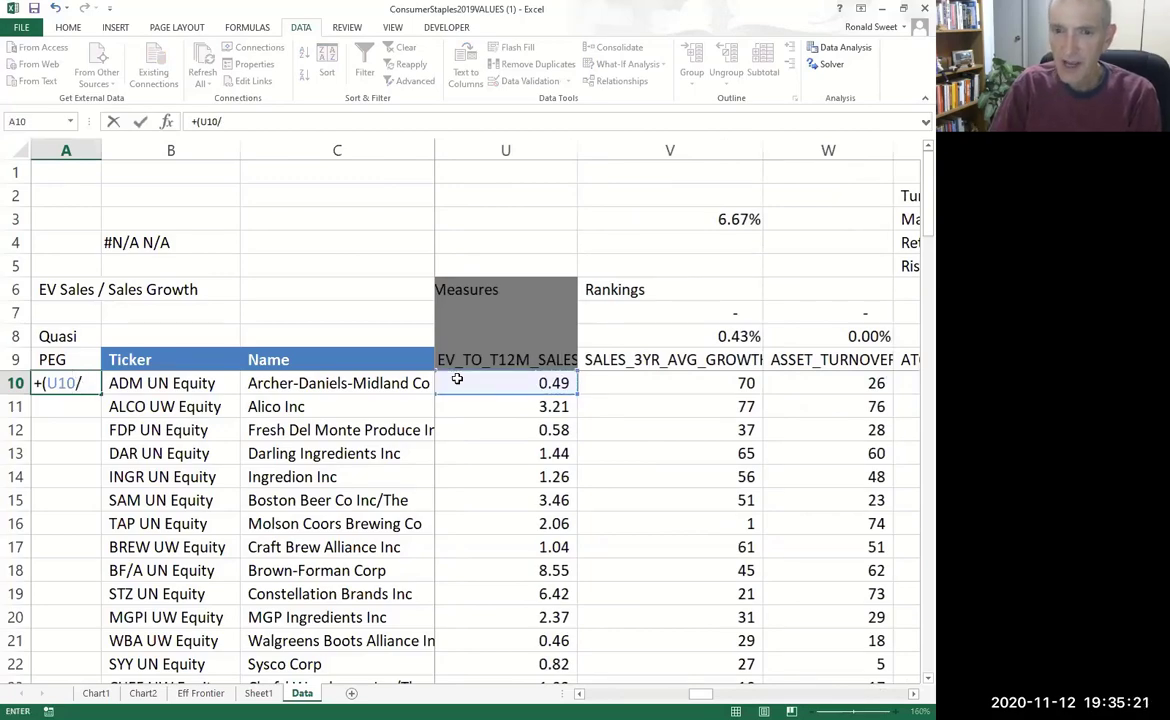
key(Right)
key(Right)
key(Right)
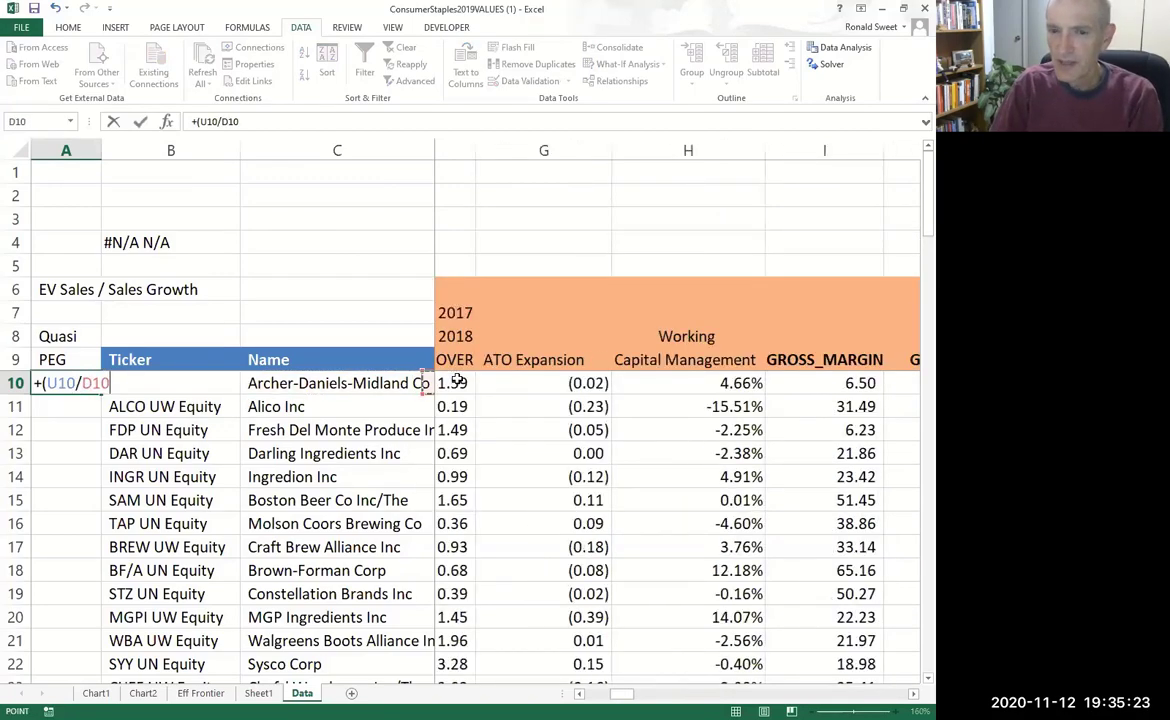
key(Right)
key(Return)
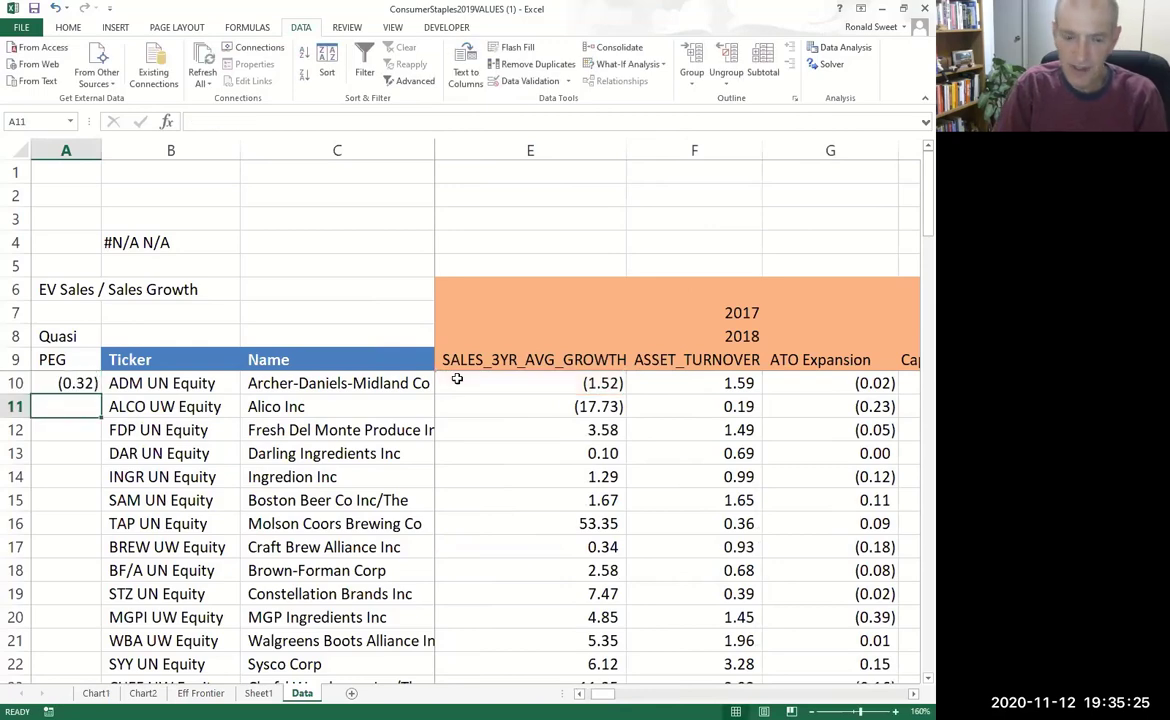
- Rewrite the A10 formula as =IF(U10/E10<0,"",+(U10/E10)) to leave negative ratios blank
key(Up)
key(F2)
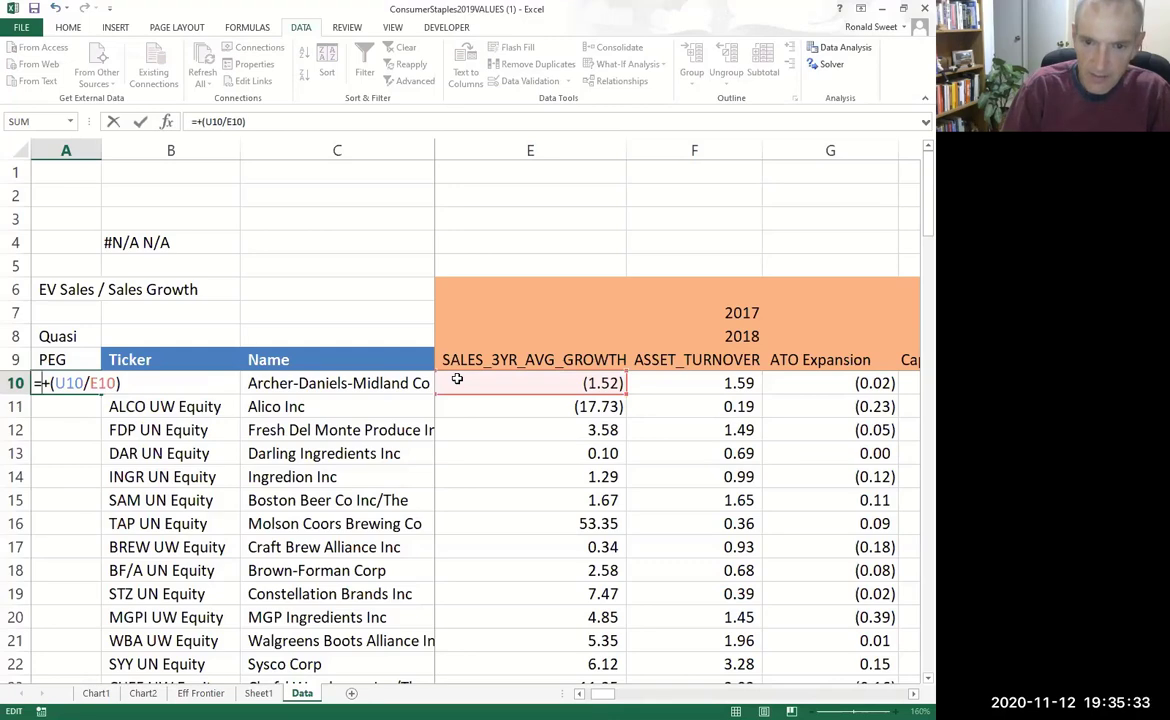
key(Right)
key(Delete)
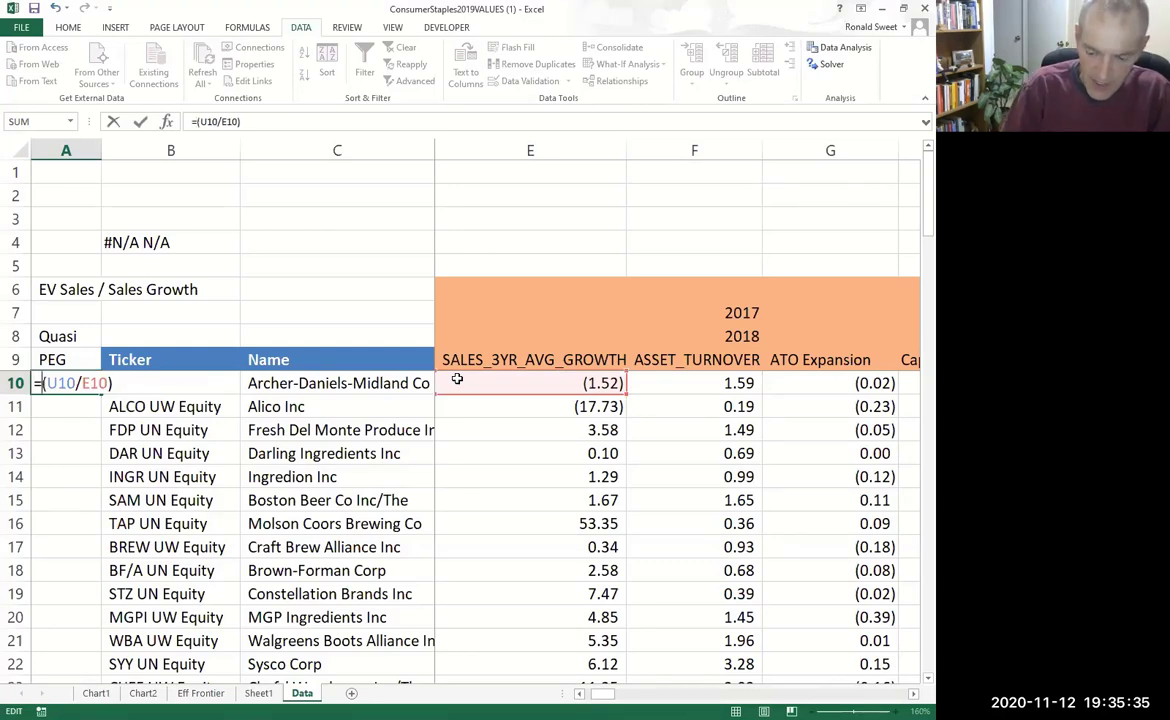
text(if)
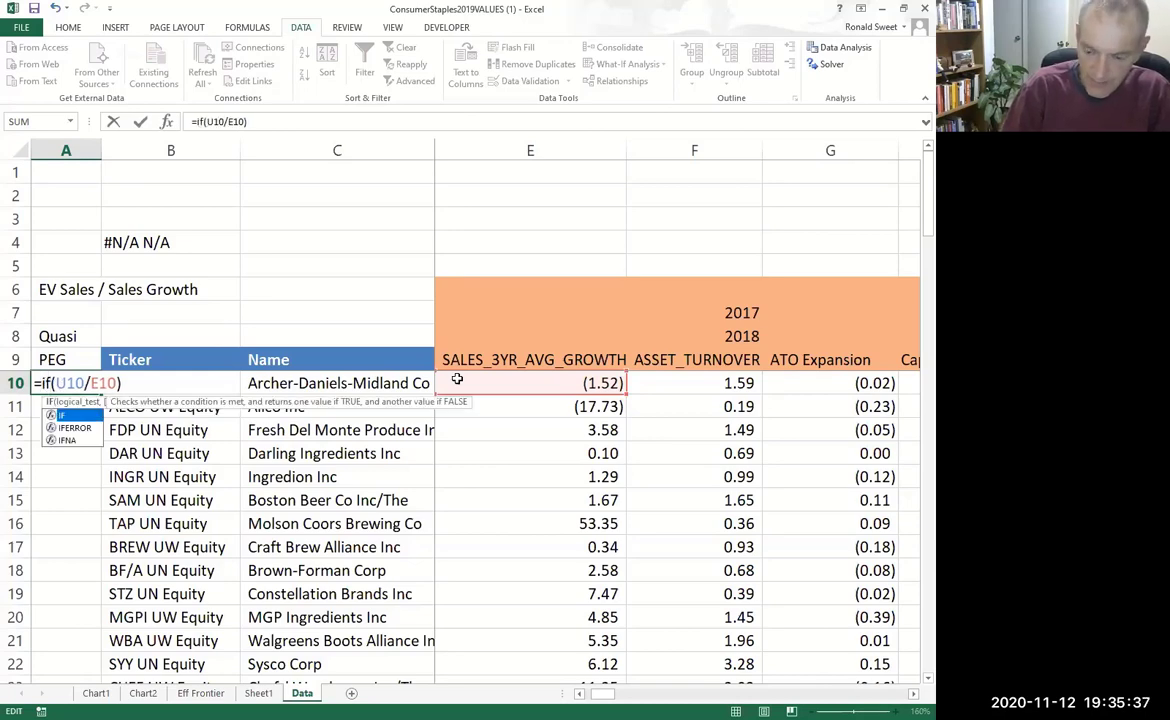
key(End)
key(BackSpace)
text(<)
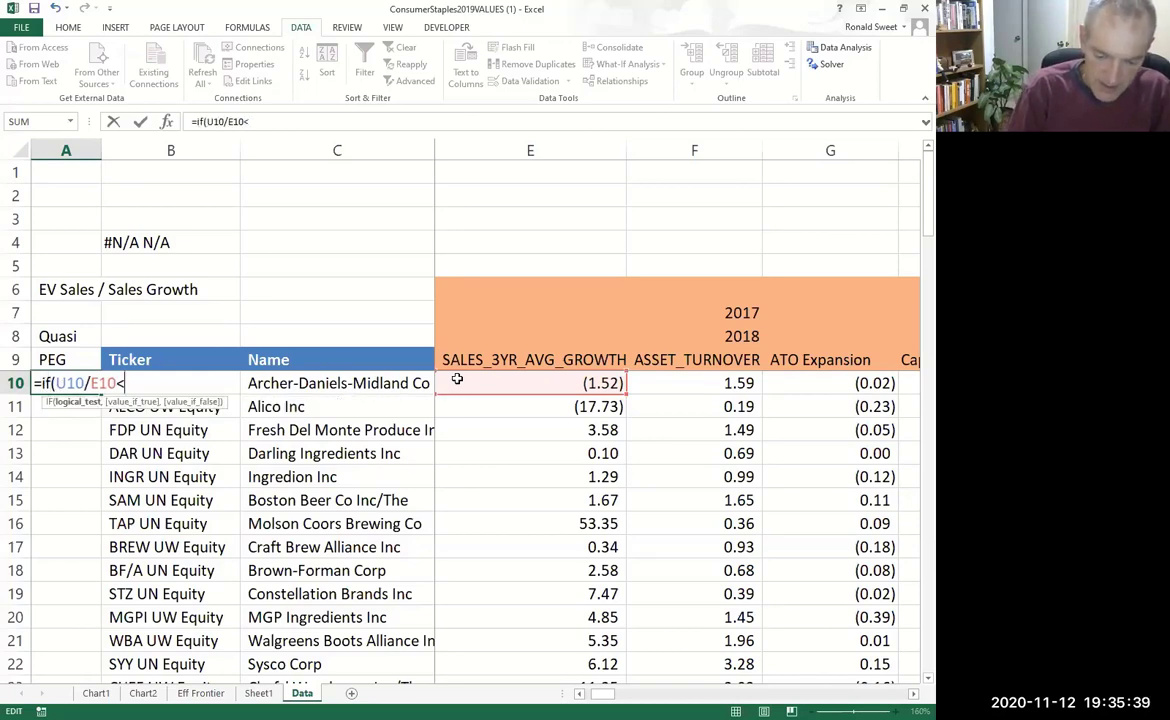
text(0,"")
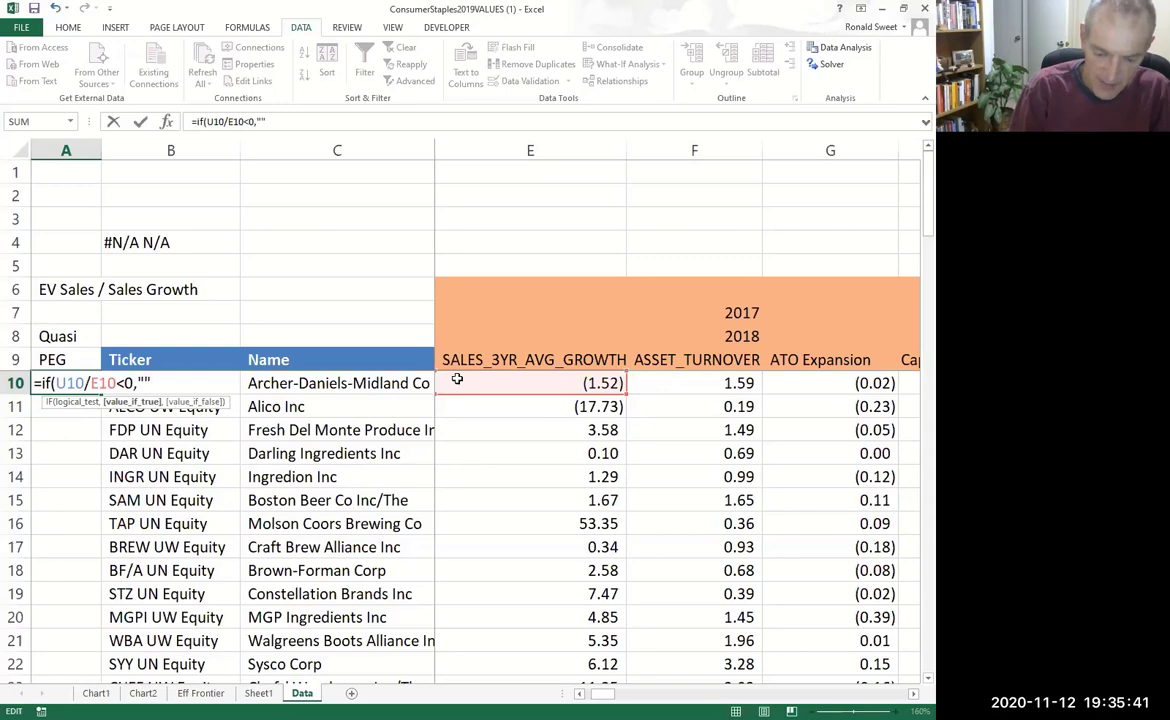
text(,+(U10/E10))
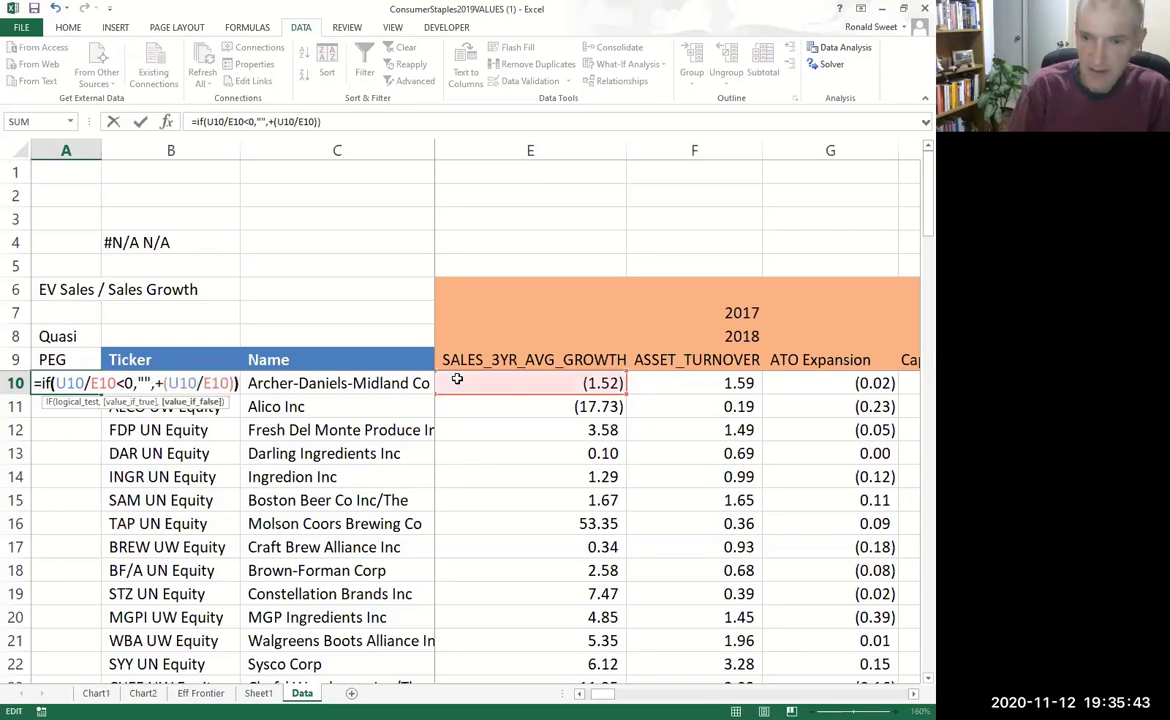
text())
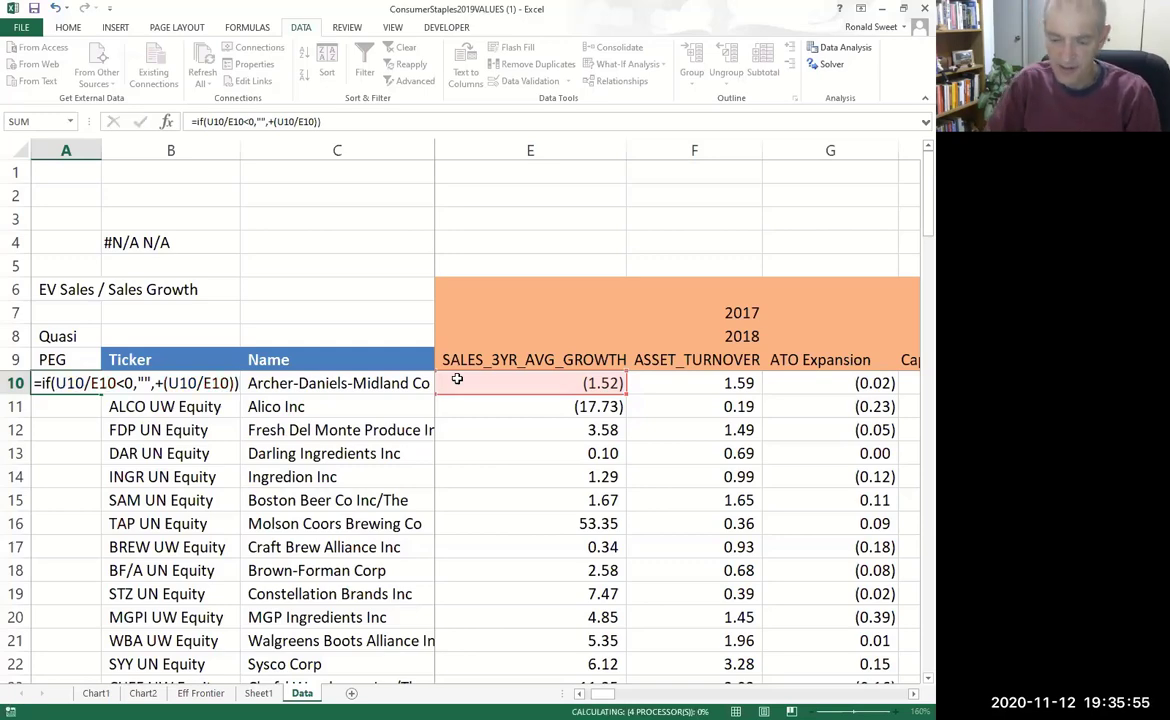
key(Return)
- Fill the A10 formula down the Quasi PEG column for every company
click(96, 390)
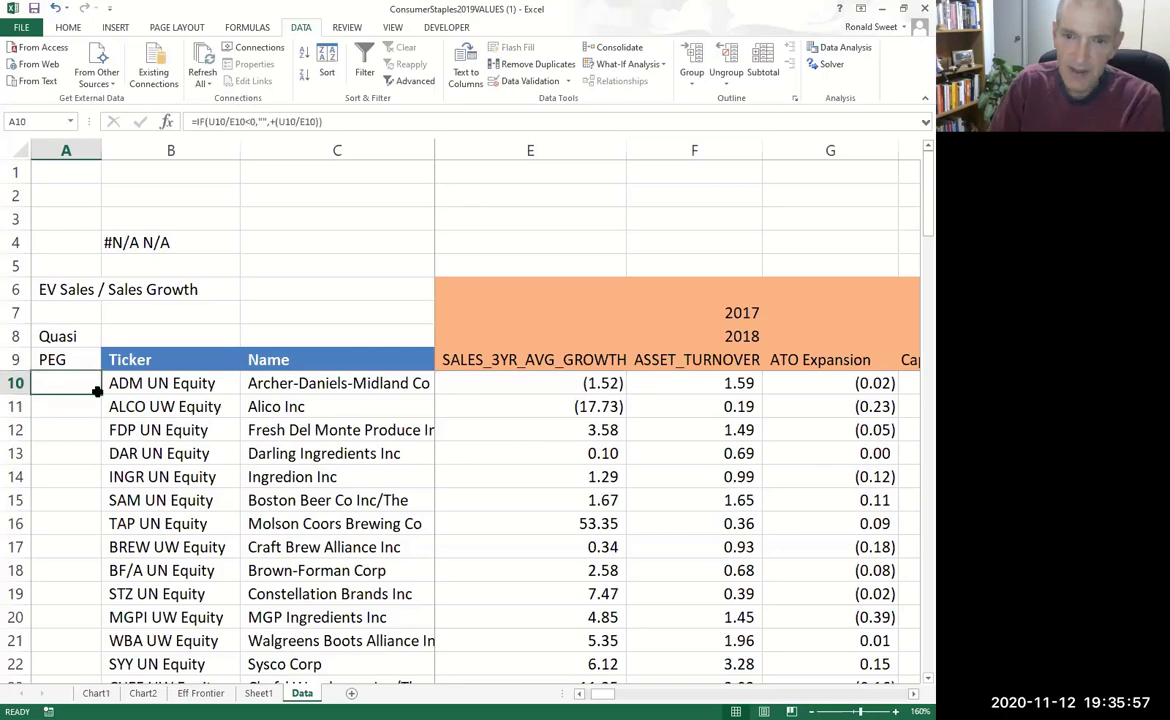
double_click(99, 393)
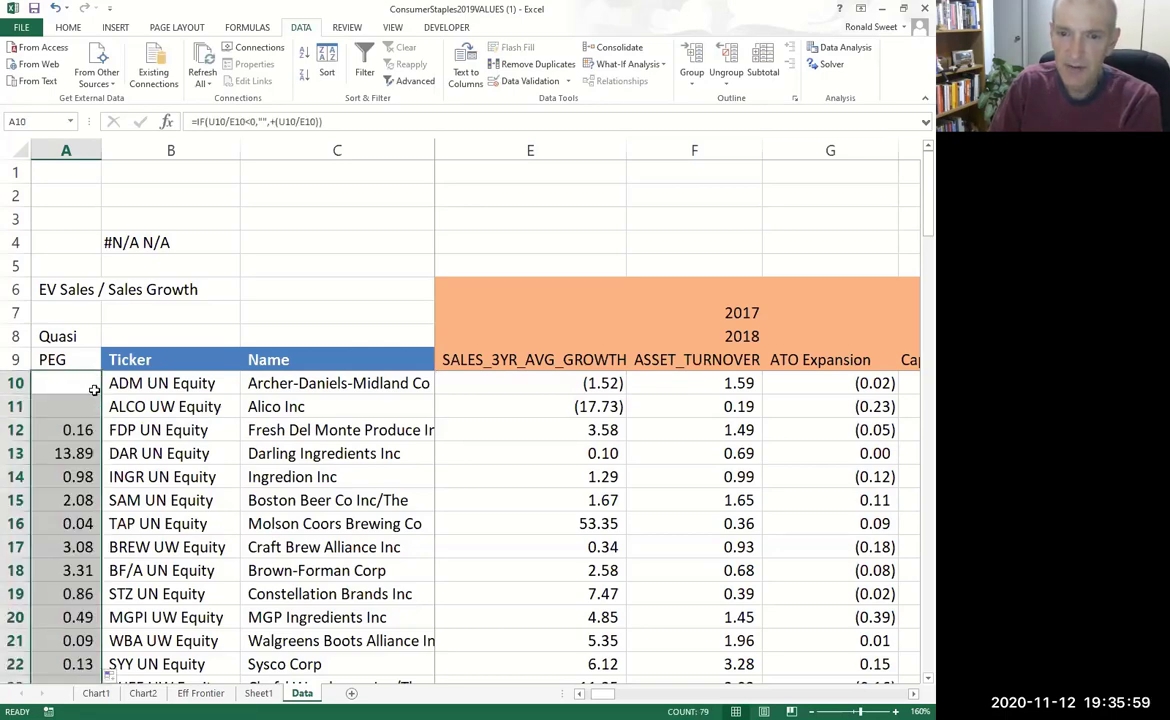
click(57, 452)
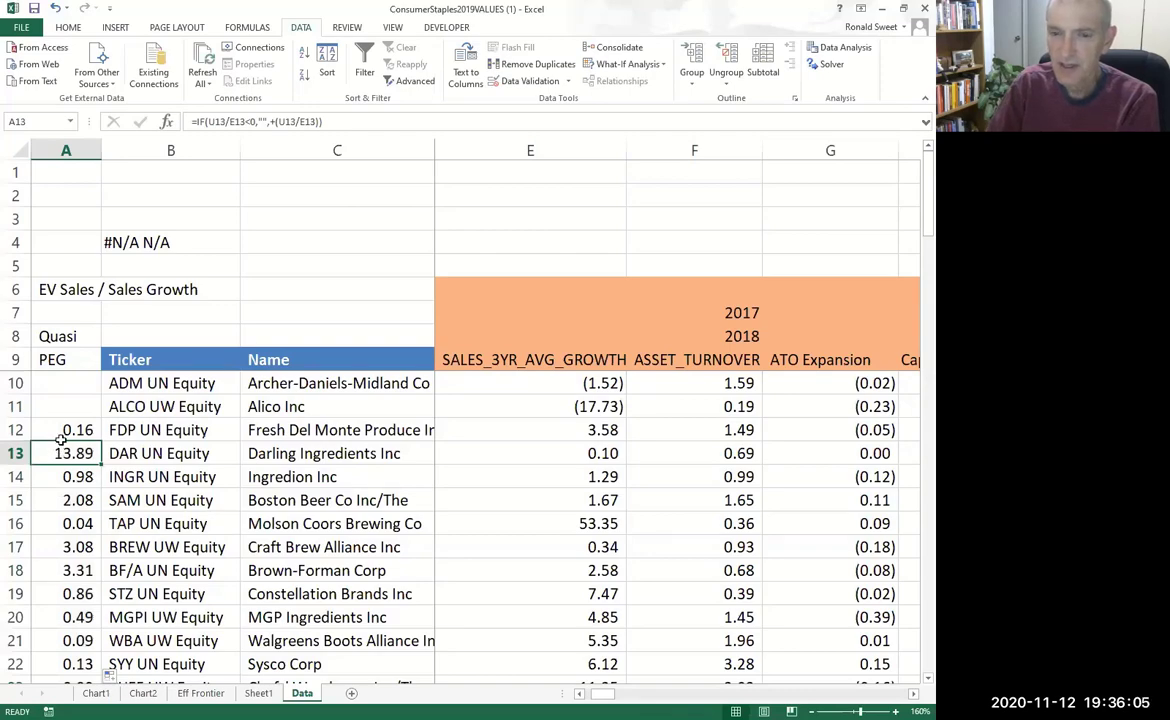
key(Right)
key(Right)
key(Right)
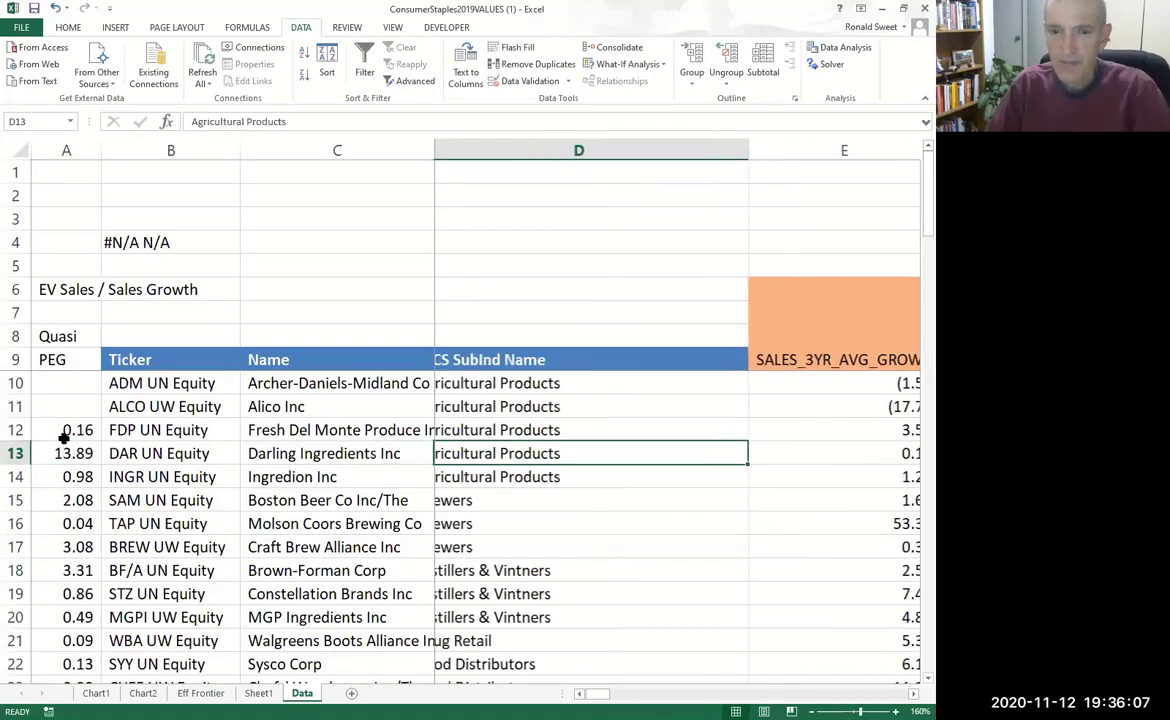
- Copy the Quasi PEG, ticker, name and sub-industry data (A10:D88) and paste it as values into a new sheet
click(63, 437)
key(Up)
key(Up)
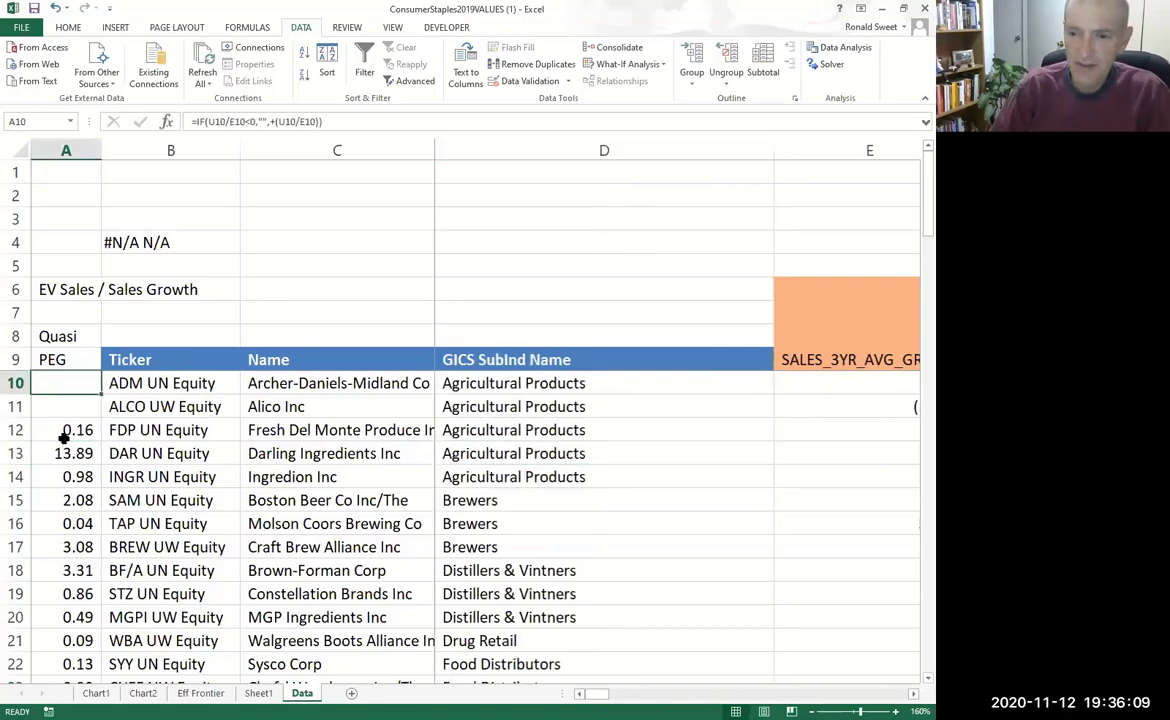
key(shift+Right)
key(ctrl+shift+Down)
key(shift+Right)
key(shift+Right)
key(ctrl+c)
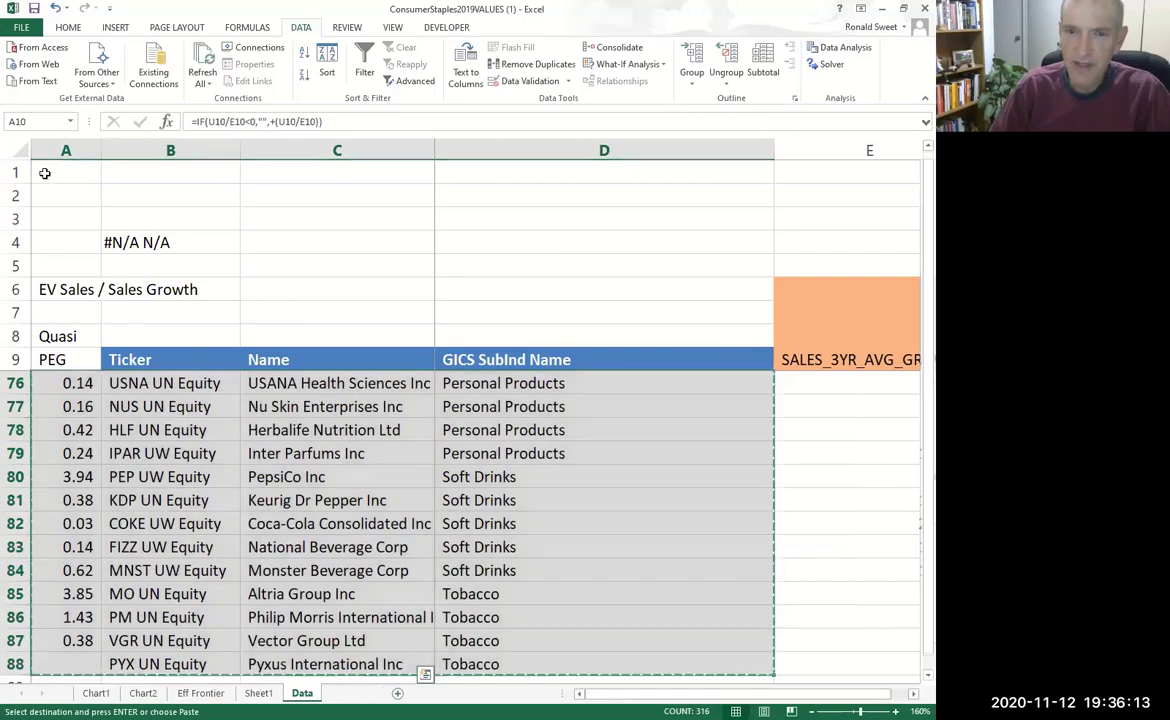
key(shift+F11)
key(ctrl+v)
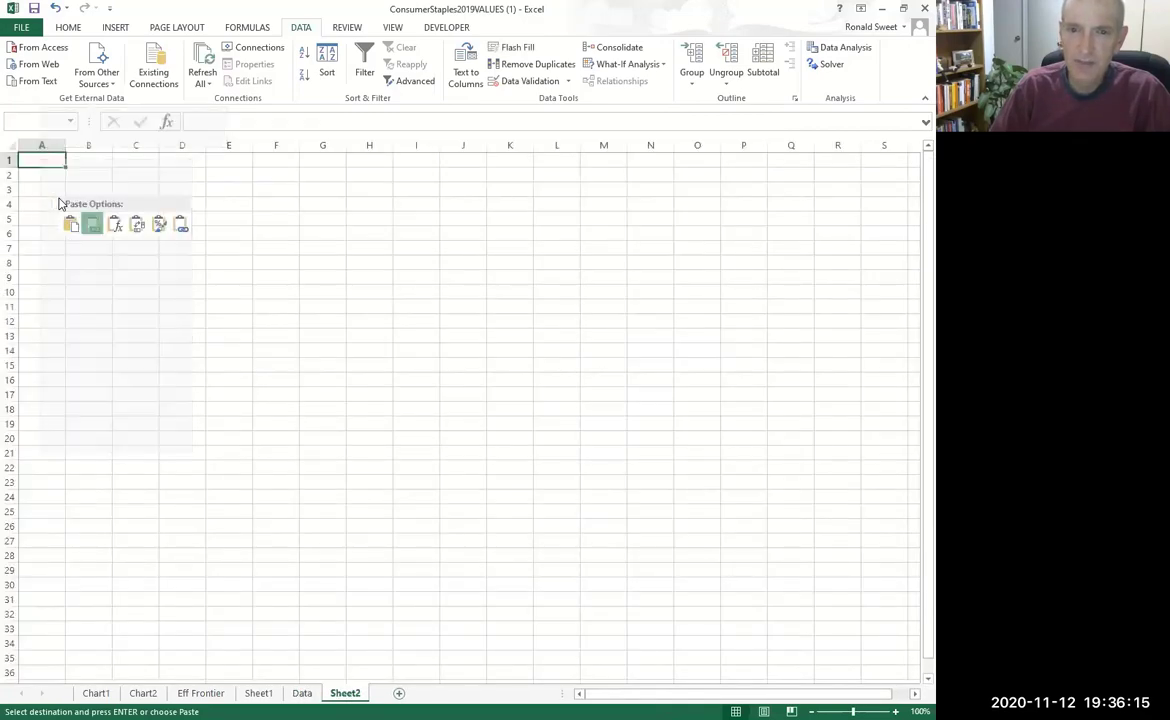
- Apply the comma number style to column A of the new sheet
click(42, 145)
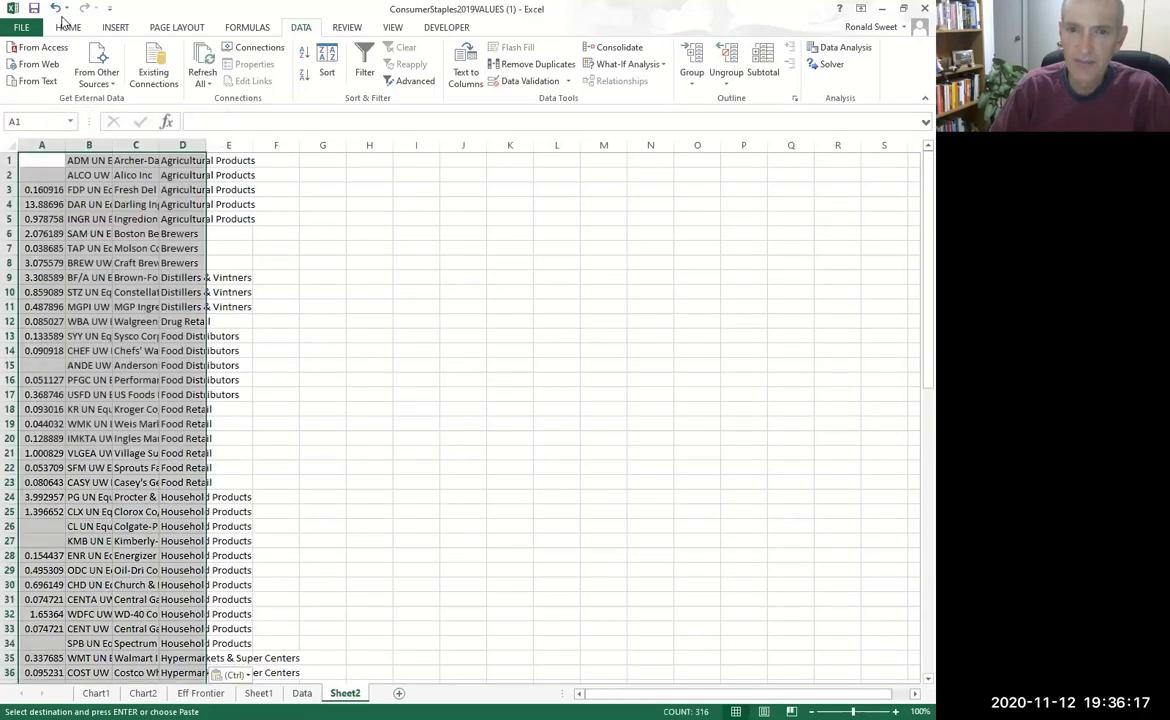
click(68, 27)
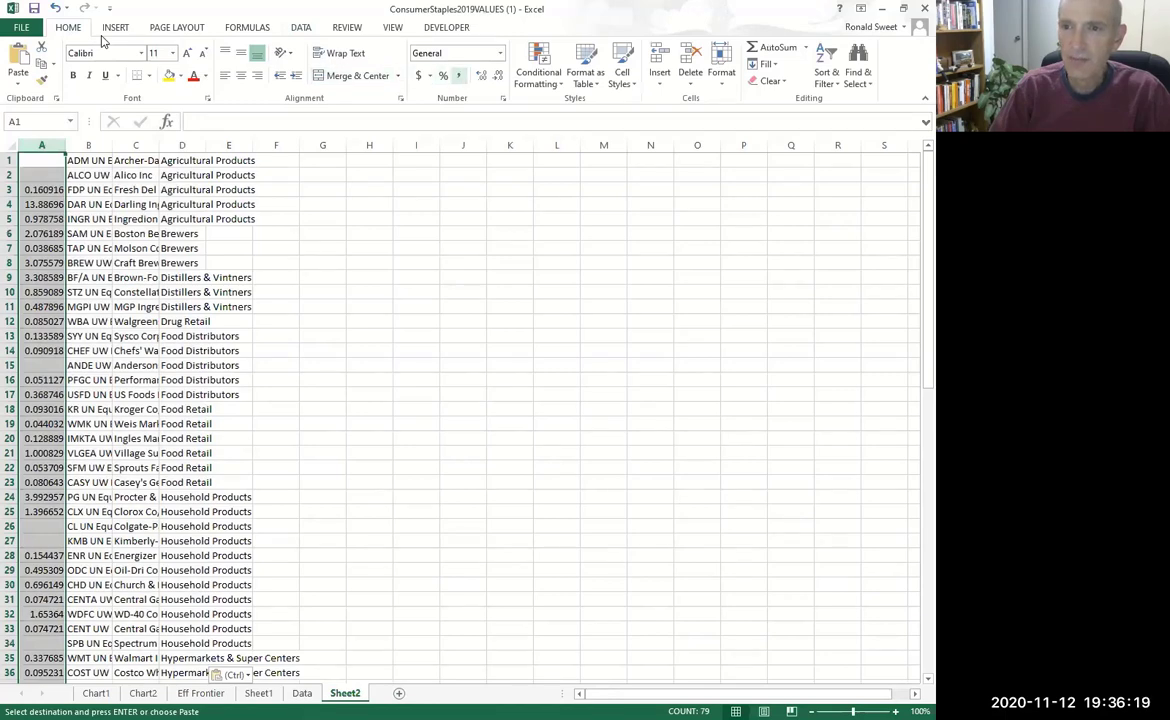
click(458, 75)
- Sort the pasted company rows by the ratio in column A from smallest to largest
key(ctrl+Home)
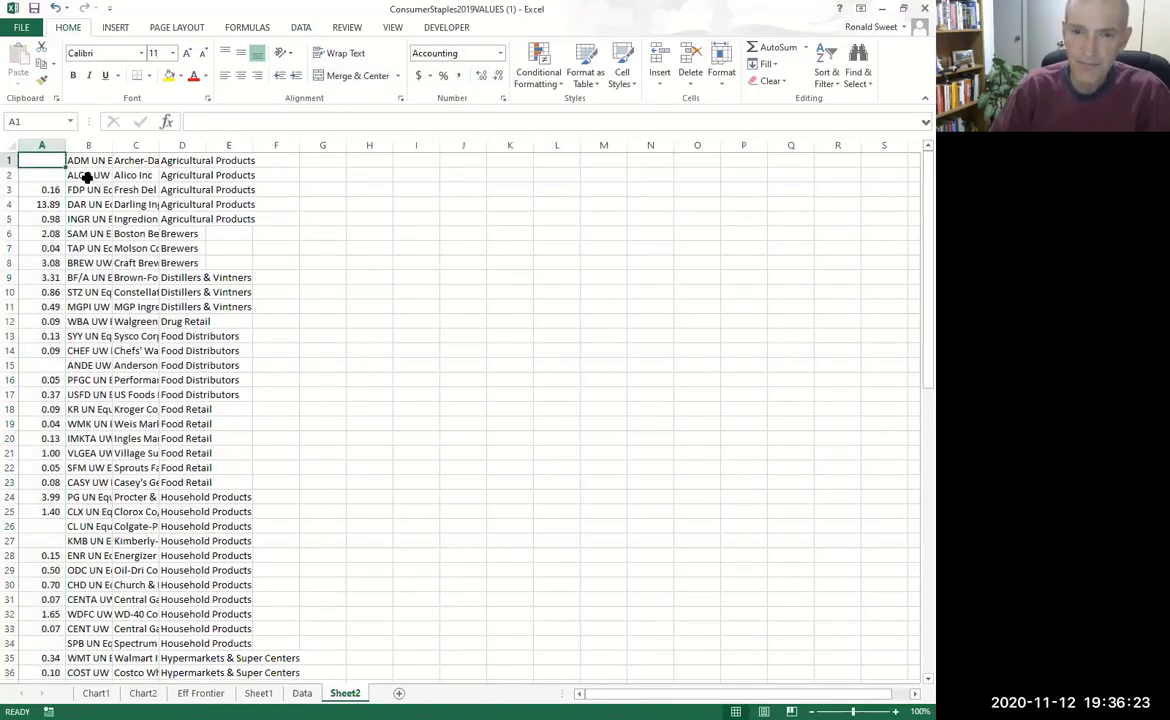
key(ctrl+shift+Down)
key(shift+Right)
key(shift+Right)
key(shift+Right)
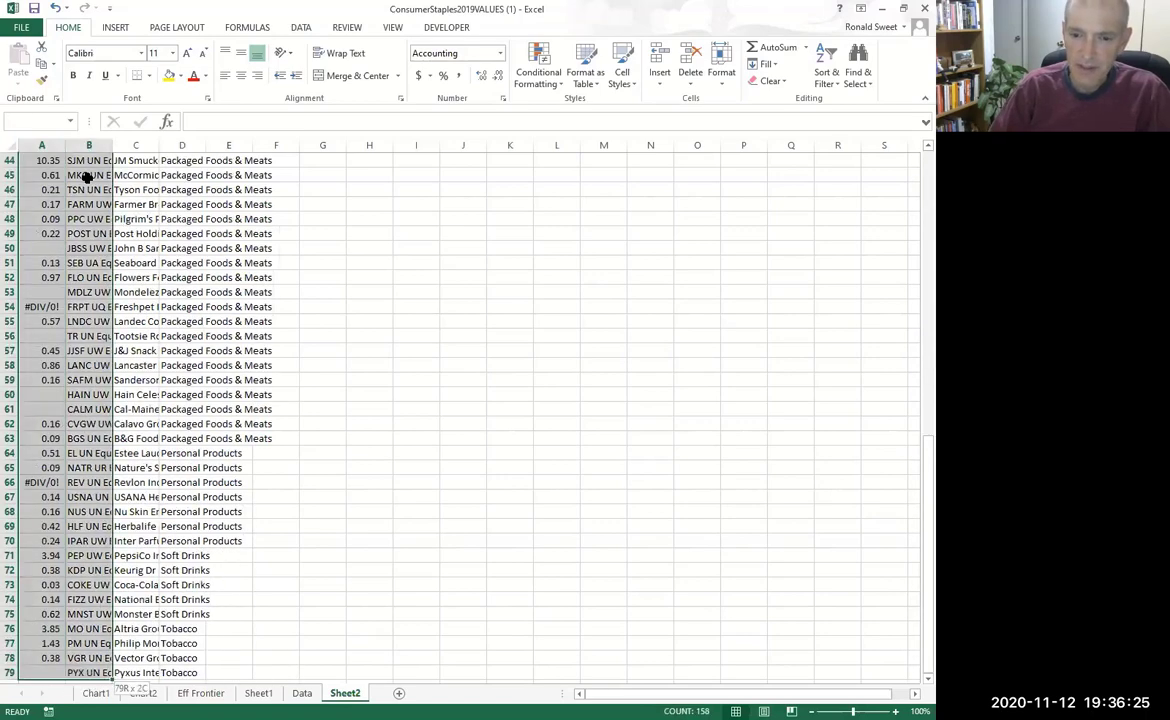
click(301, 27)
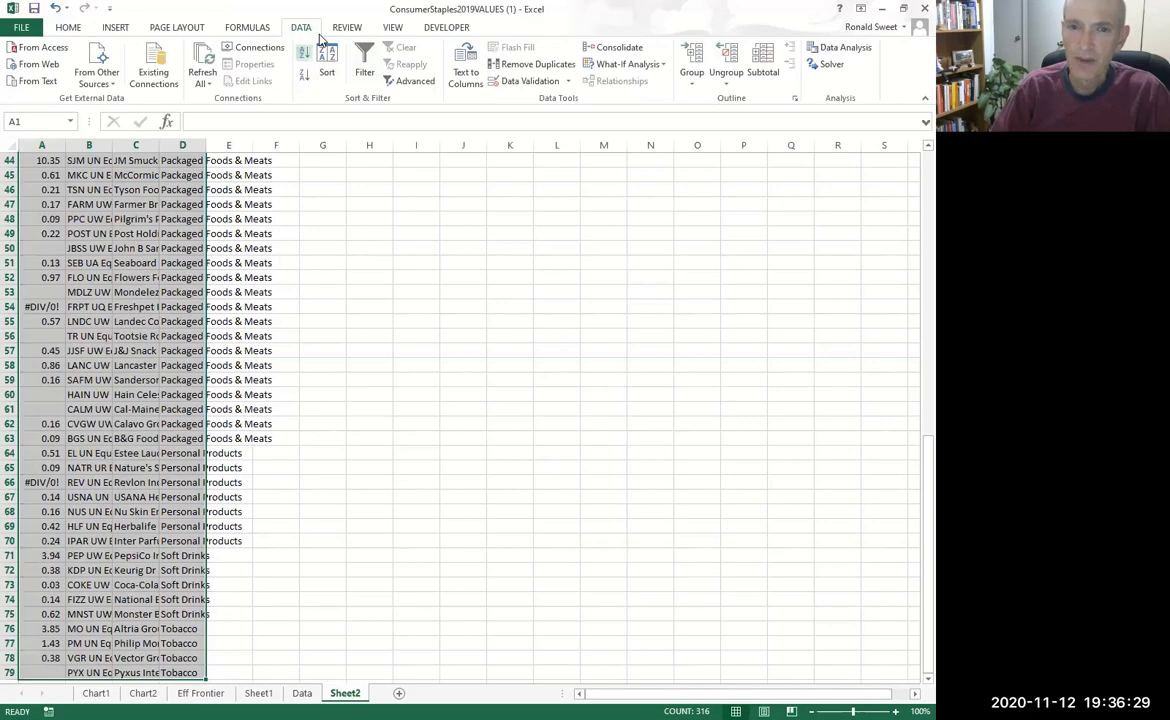
click(304, 52)
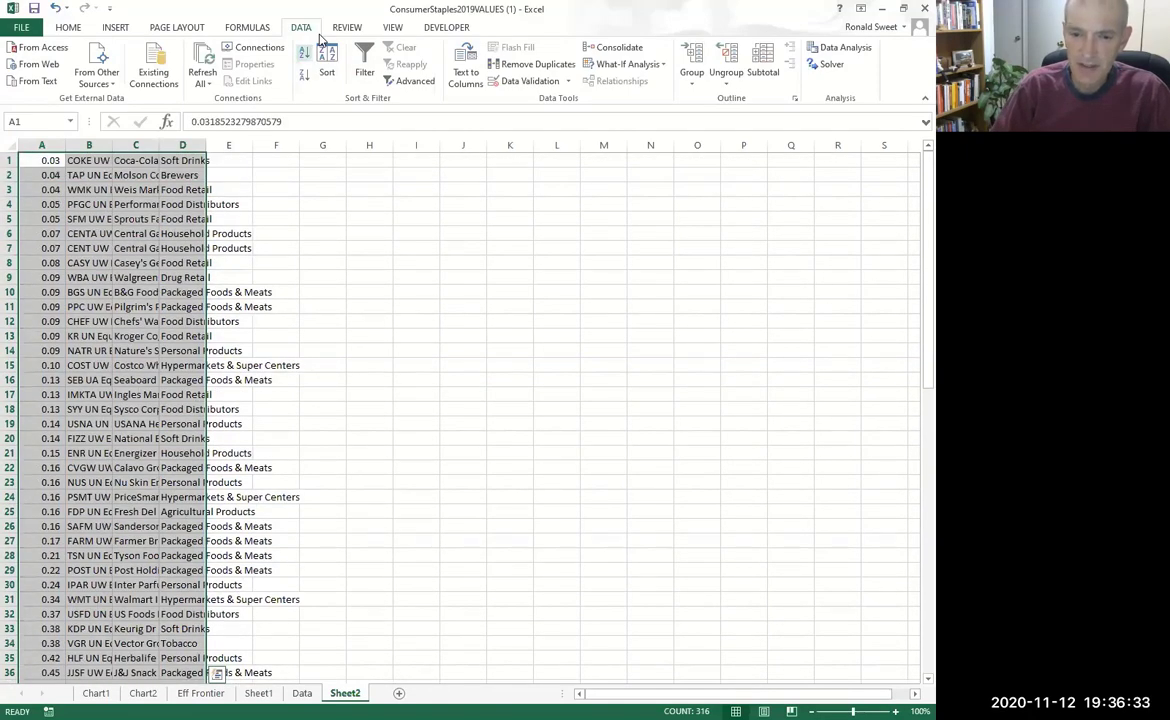
- Clear the rows at the end of the list whose ratio is blank or #DIV/0! (rows 66 to 79)
key(ctrl+Down)
key(Down)
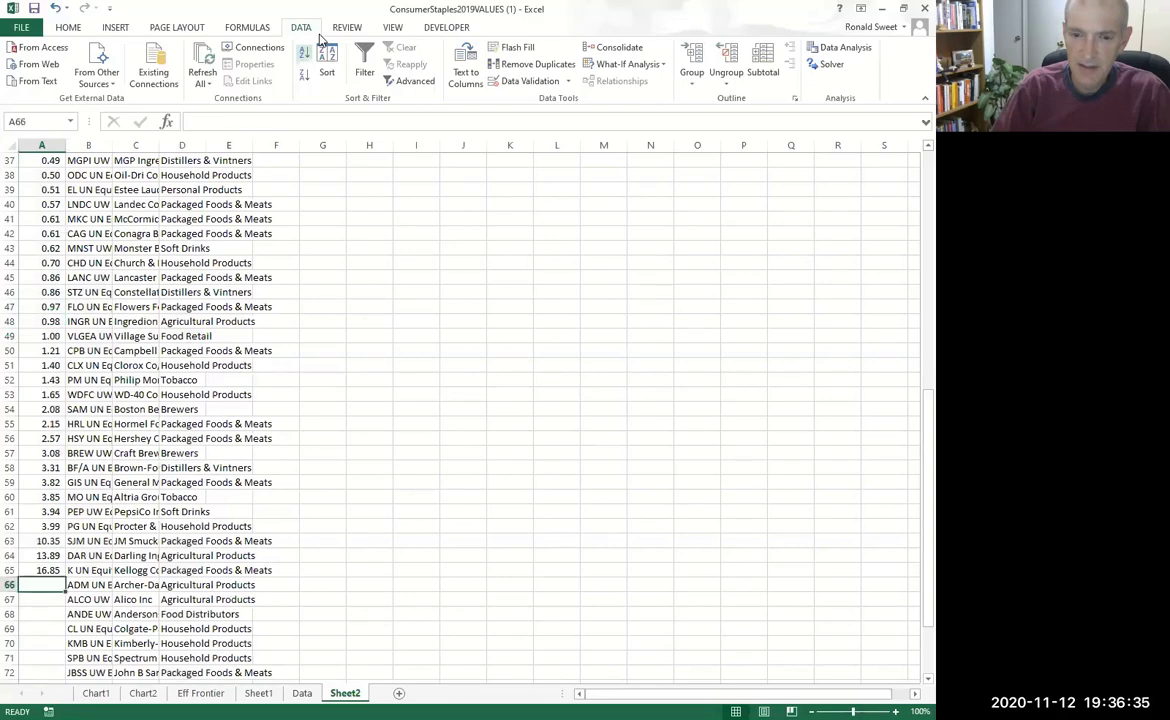
key(ctrl+shift+Down)
key(shift+Right)
key(shift+Right)
key(shift+Right)
key(shift+Right)
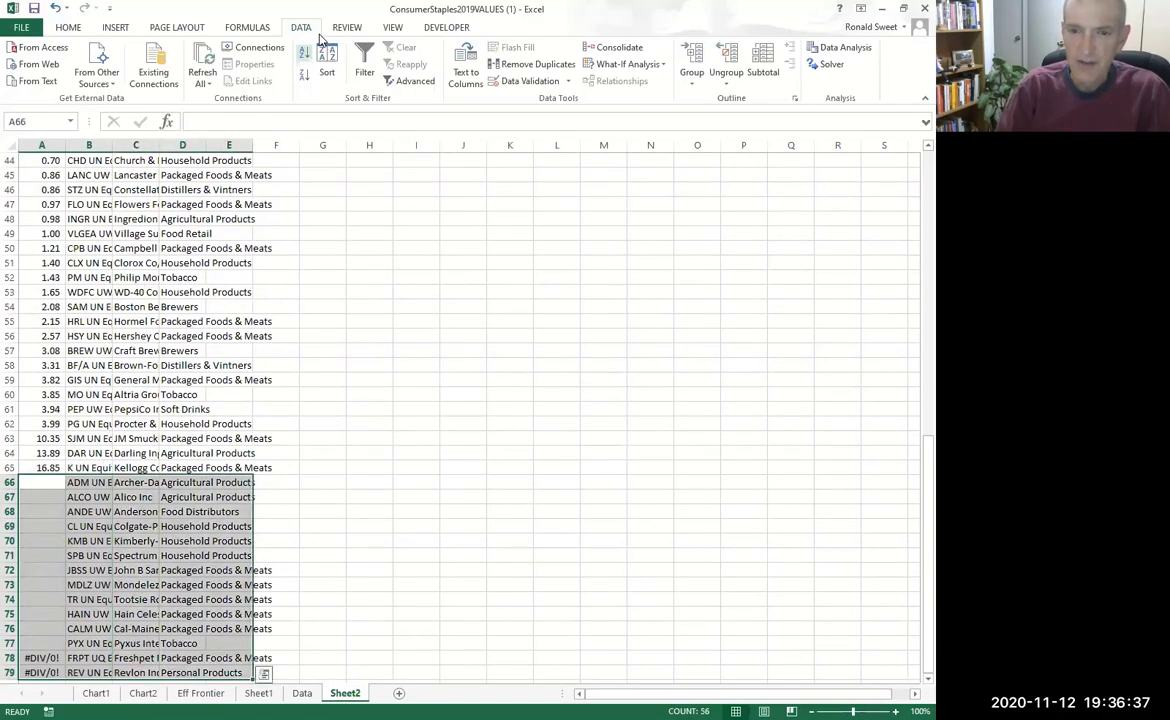
key(Delete)
- Sort the remaining company rows by Column C, the company name, from A to Z
key(ctrl+Home)
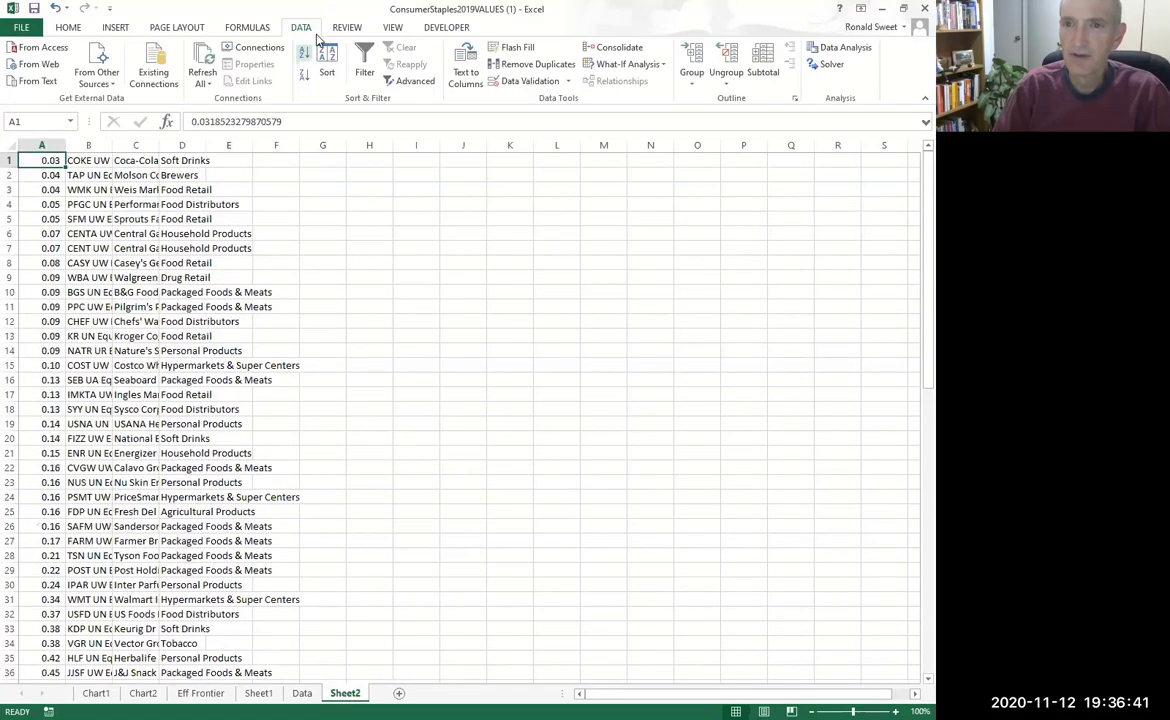
key(ctrl+shift+Down)
key(shift+Right)
key(shift+Right)
key(shift+Right)
scroll(325, 380, up, 10)
key(alt+a)
key(s)
key(s)
click(324, 394)
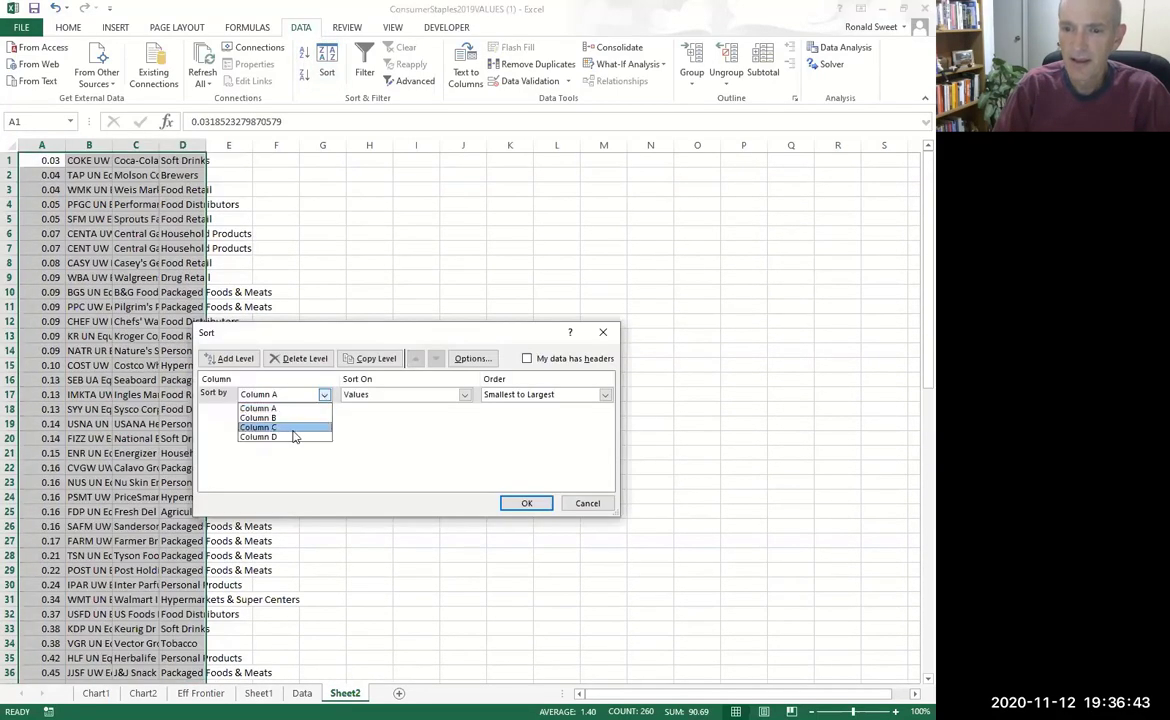
click(258, 427)
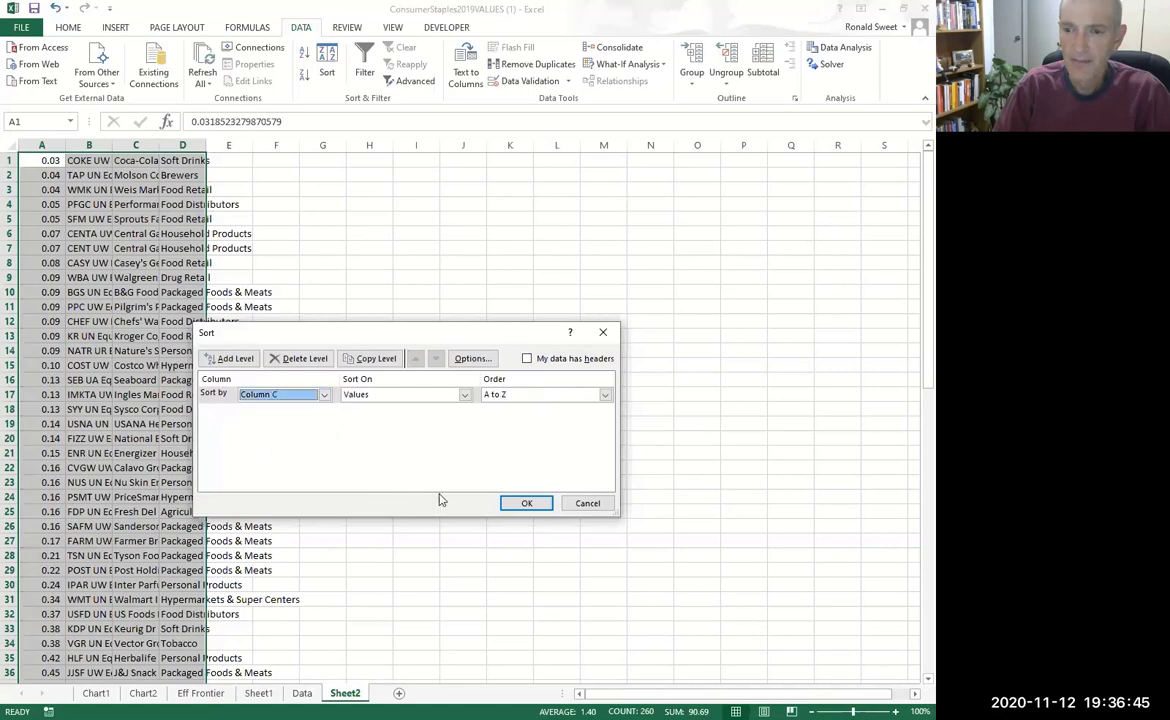
click(526, 503)
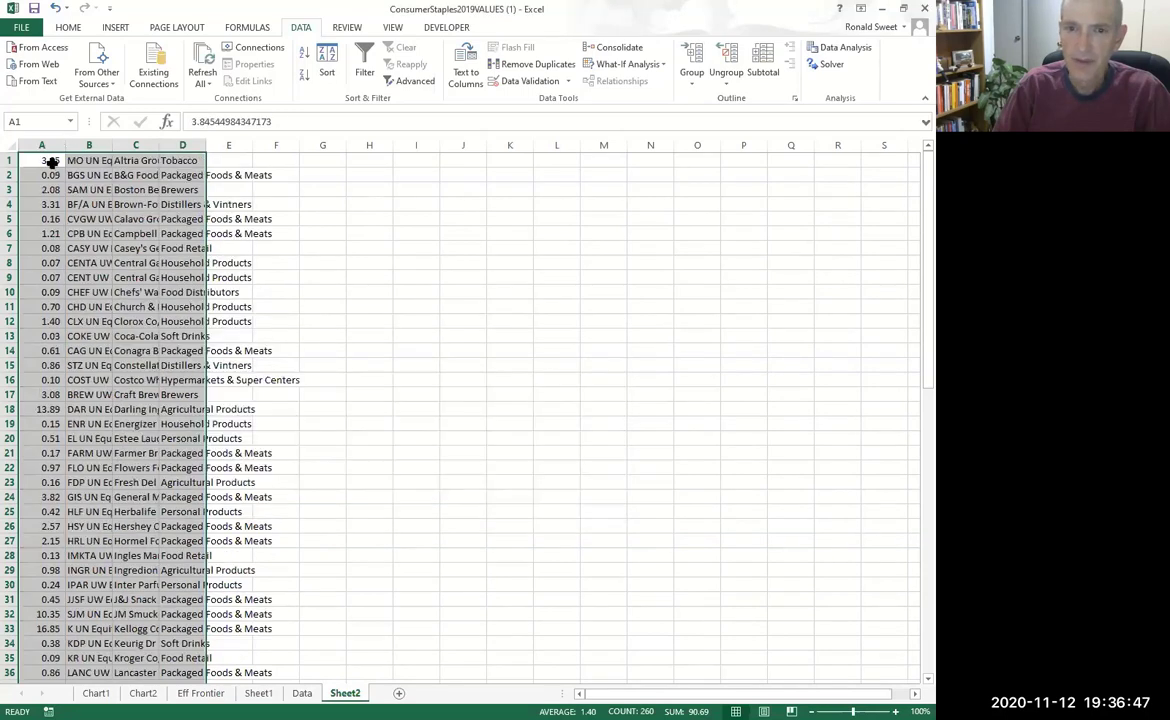
- Highlight the Monster Beverage row (A41:D41) with a yellow fill
click(50, 160)
key(Down)
key(Down)
key(Down)
key(Down)
key(Down)
key(Down)
key(Down)
key(Down)
key(Down)
key(Down)
key(Down)
key(Down)
key(Down)
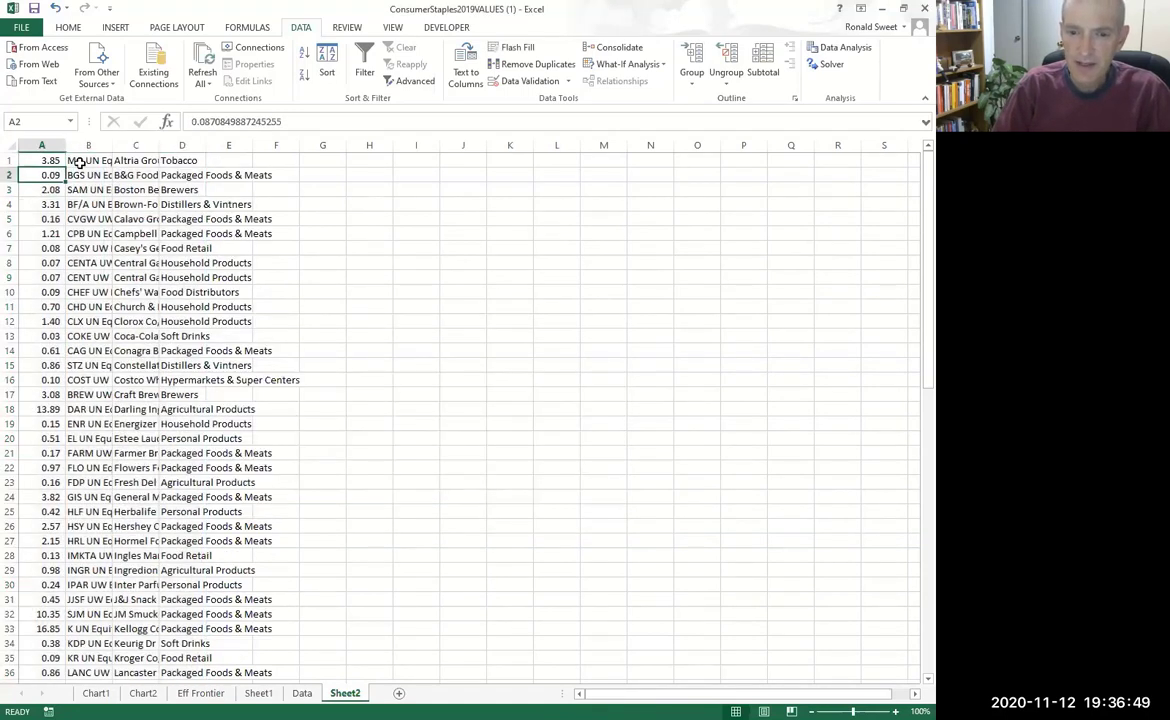
key(Down)
key(Down)
key(Down)
key(Down)
key(Down)
key(Down)
key(Down)
key(Down)
key(Down)
key(Down)
key(Down)
key(Down)
key(Down)
key(Down)
key(Down)
key(Down)
key(Down)
key(Down)
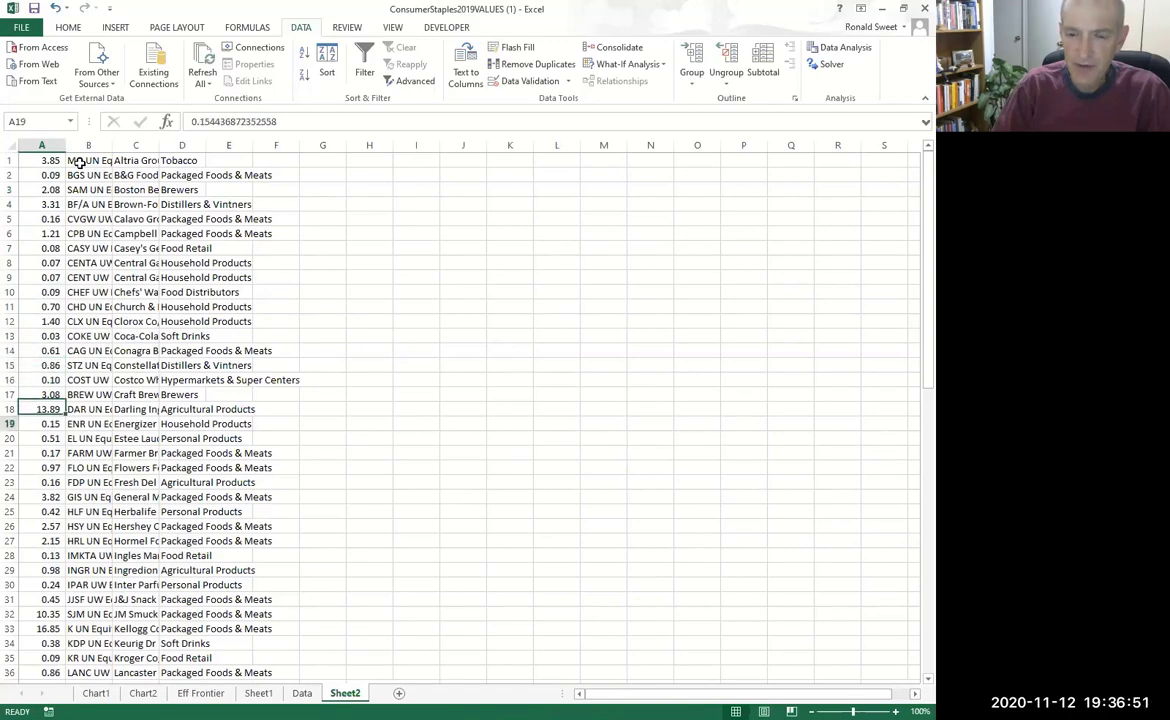
key(Down)
key(Down)
key(Down)
key(Down)
key(Down)
key(Down)
key(Down)
key(Down)
key(Down)
key(Down)
key(Down)
key(Down)
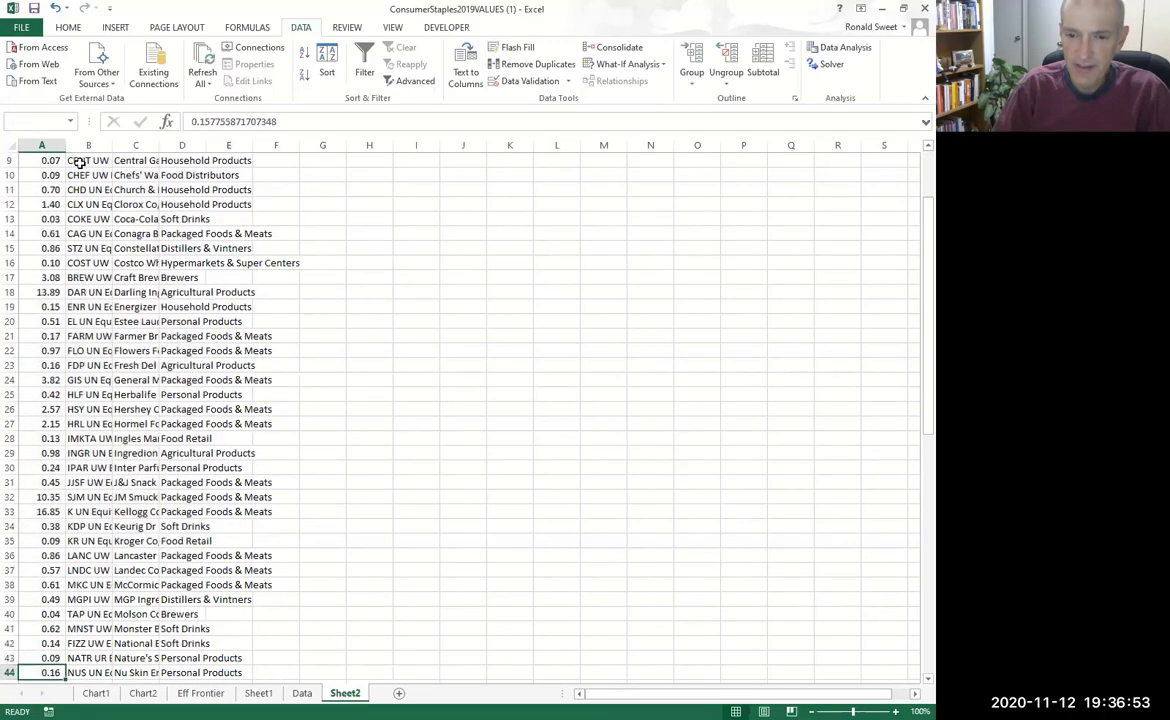
key(Down)
key(Down)
key(Down)
key(Down)
key(Down)
key(Down)
key(Up)
key(Up)
key(Up)
key(Up)
key(Up)
key(Up)
key(Up)
key(Up)
key(Up)
key(shift+Right)
key(shift+Right)
key(shift+Right)
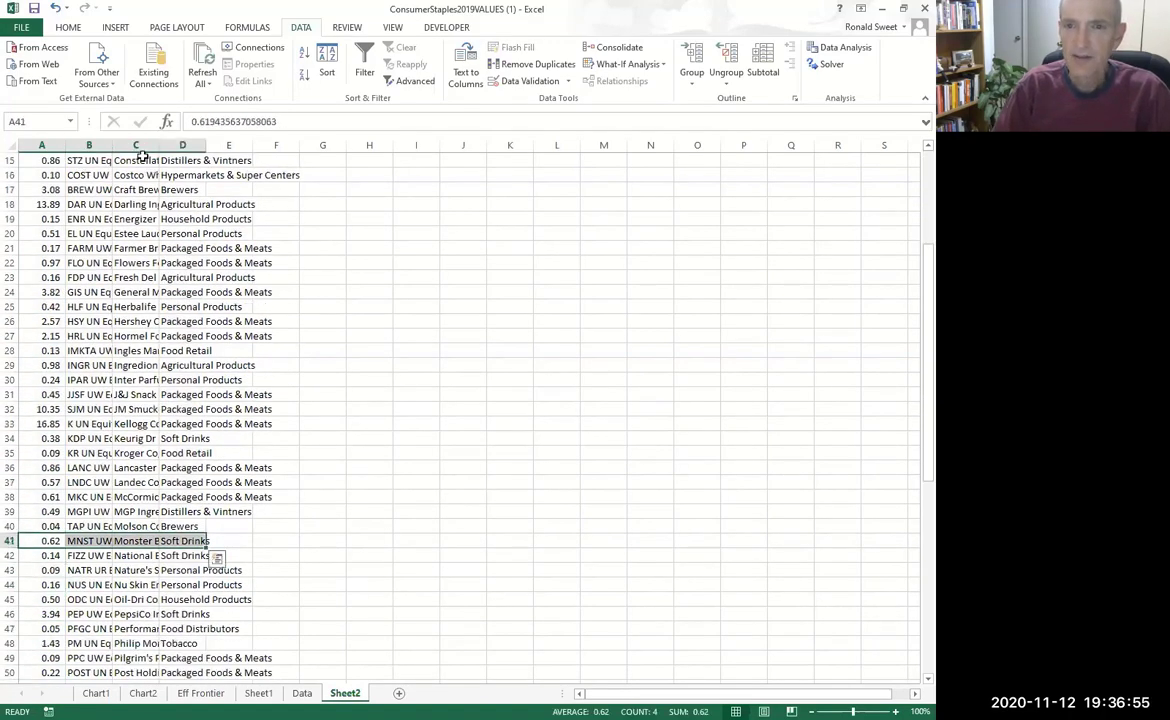
key(alt+h)
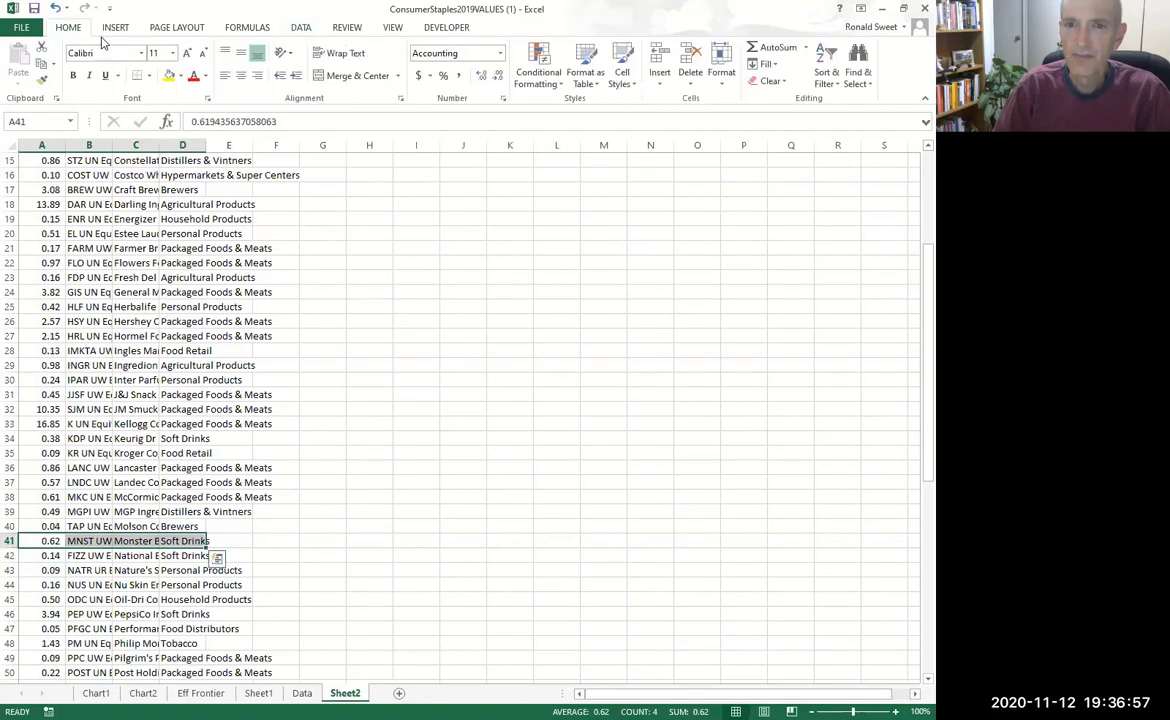
key(h)
key(Return)
key(shift+Left)
key(shift+Left)
key(shift+Left)
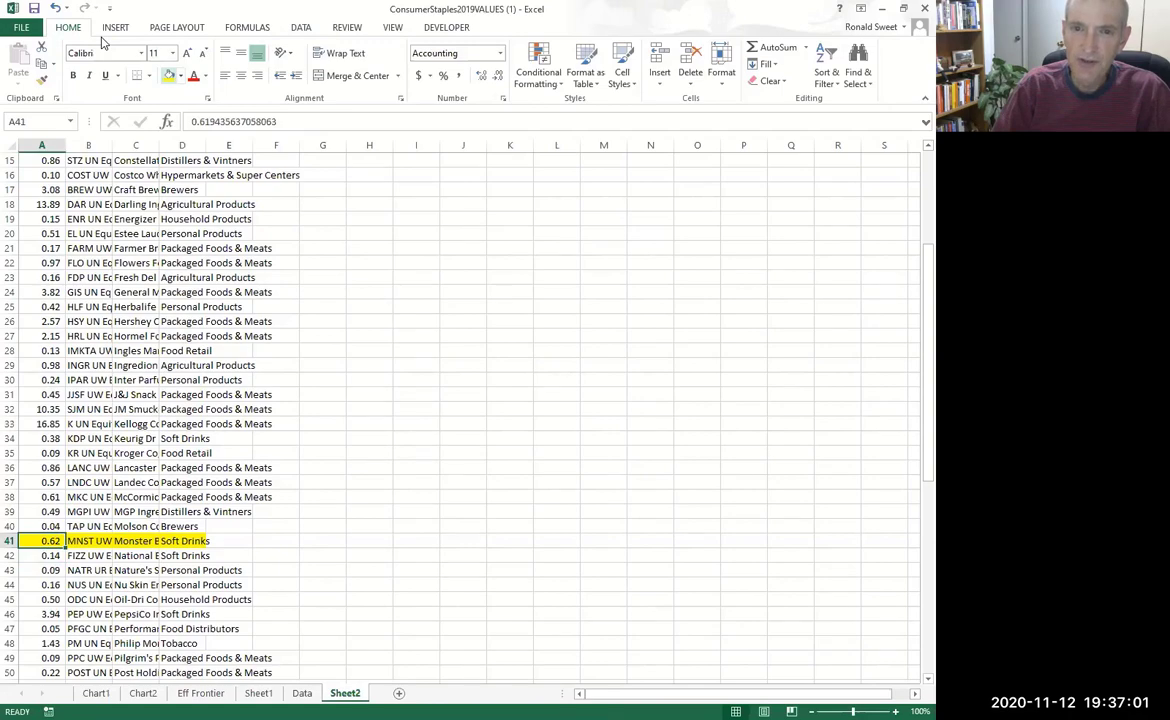
- Insert a 2-D clustered column chart of the ratios in A1:A65
key(ctrl+Home)
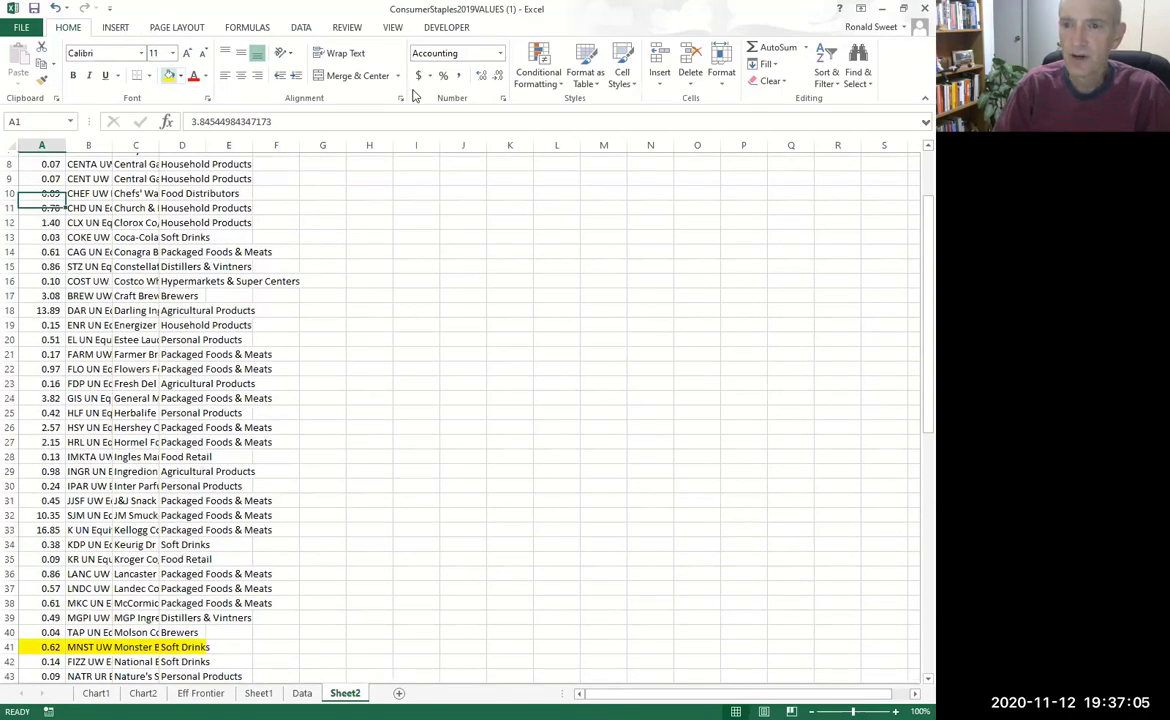
key(ctrl+shift+Down)
key(alt+n)
key(c)
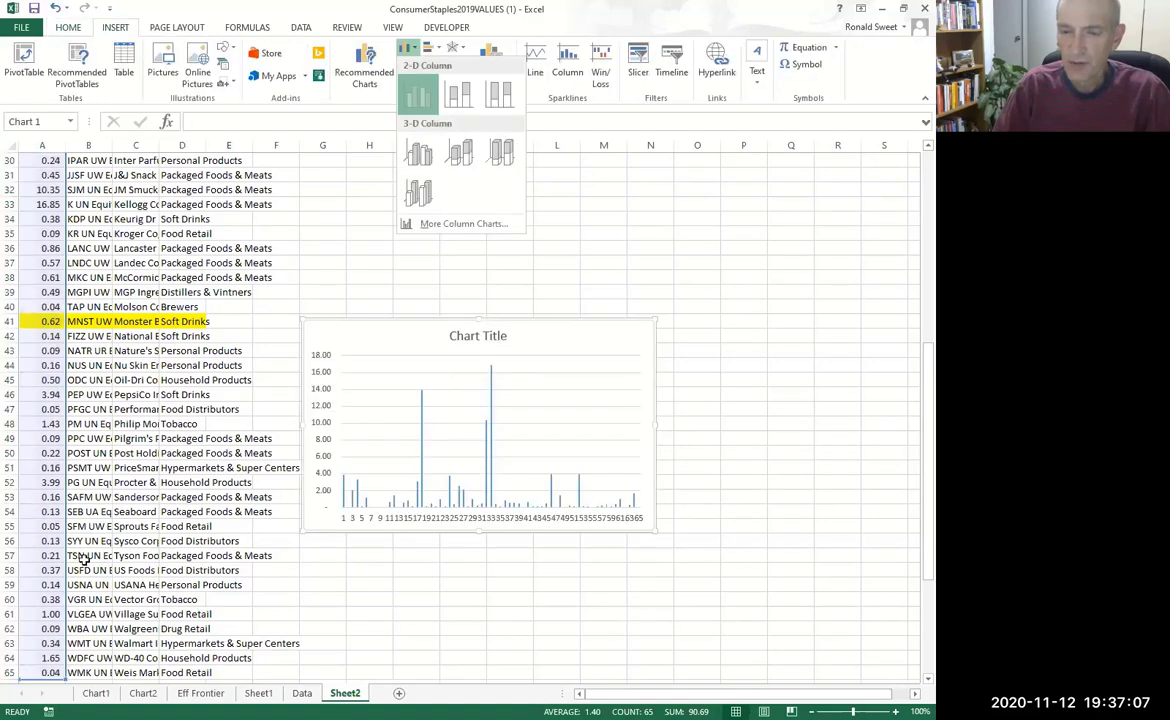
key(Return)
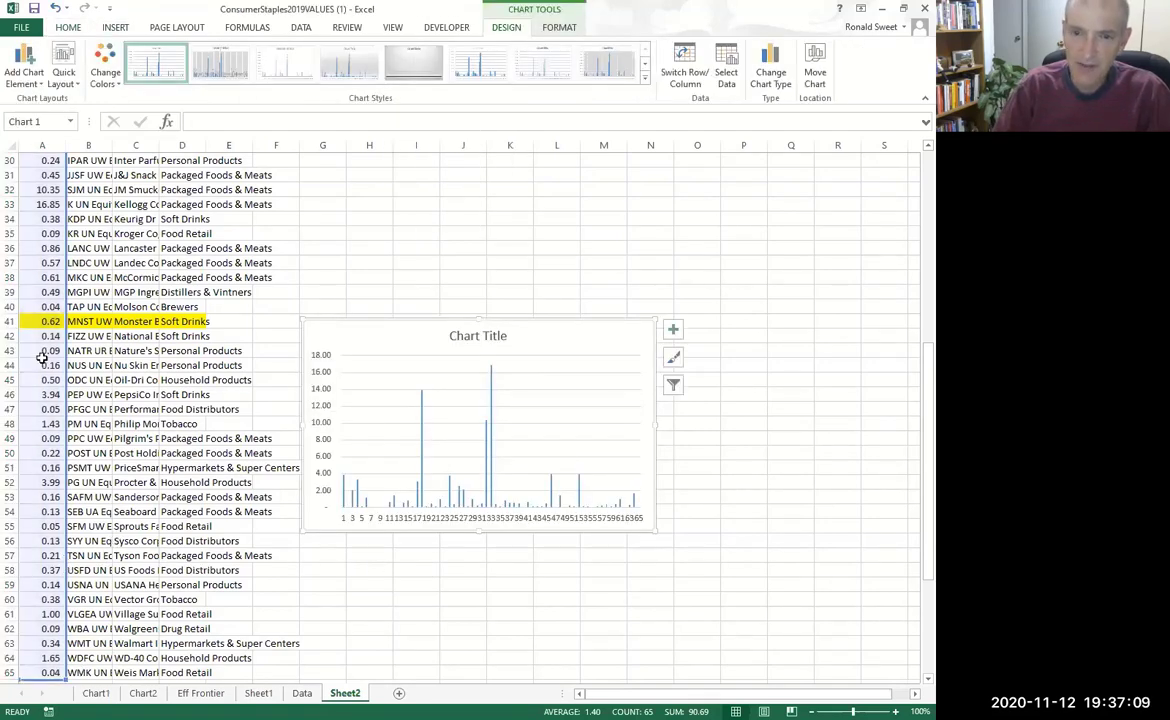
- Add 500 to Monster's ratio in A41 so that its column stands out in the chart
click(140, 540)
double_click(36, 321)
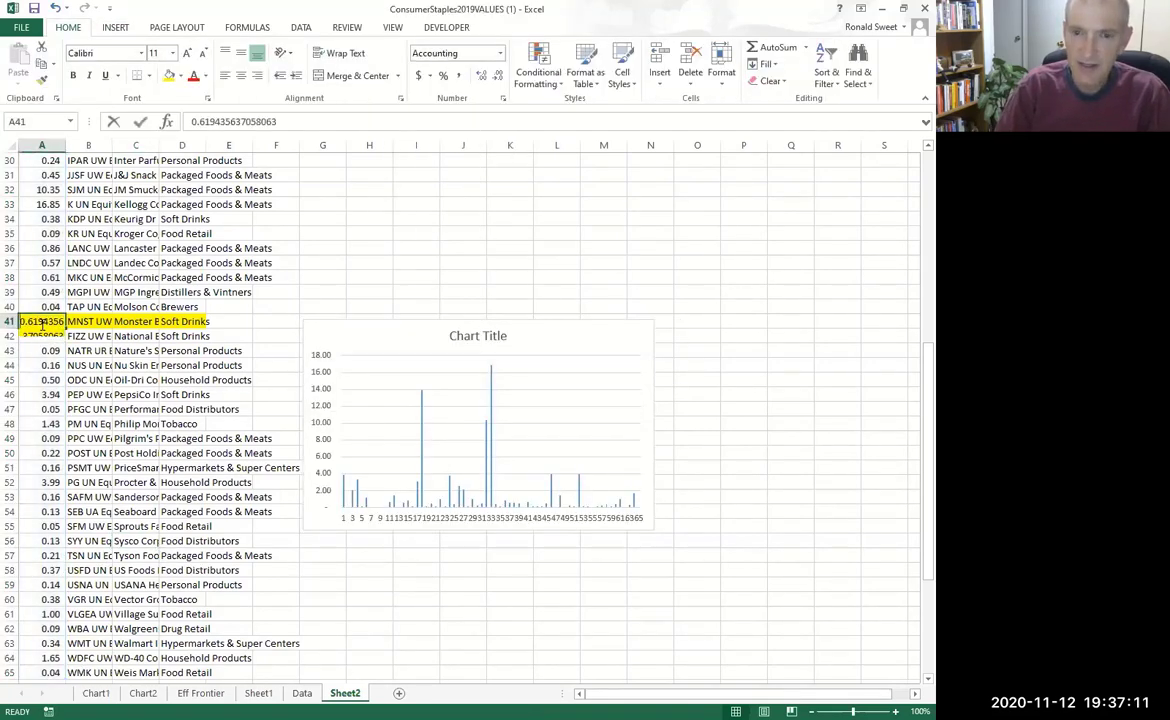
key(Home)
text(+)
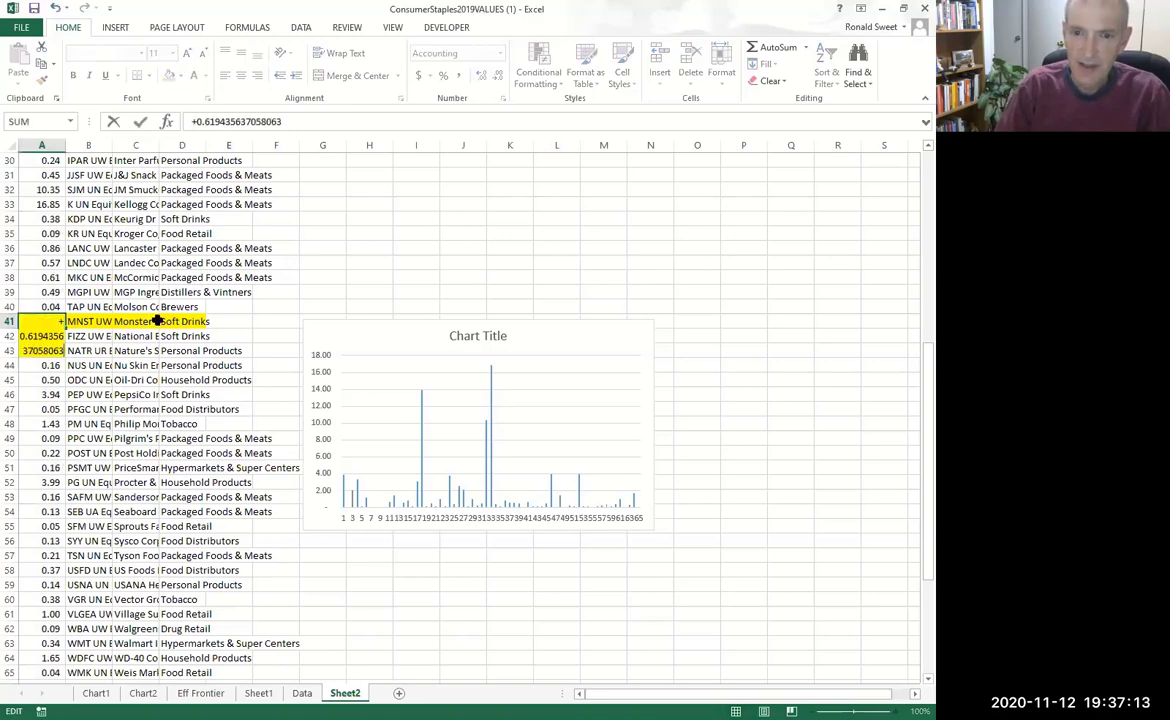
text(500+)
key(Return)
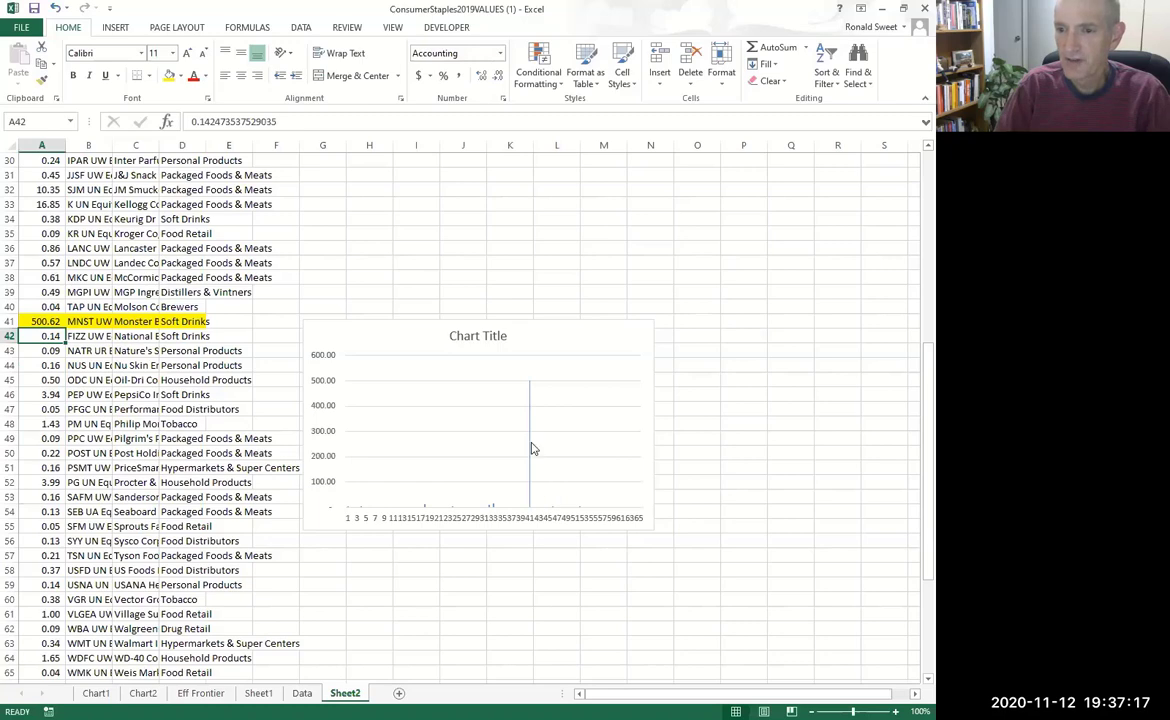
- Select only Monster's column in the chart and fill it red
click(531, 446)
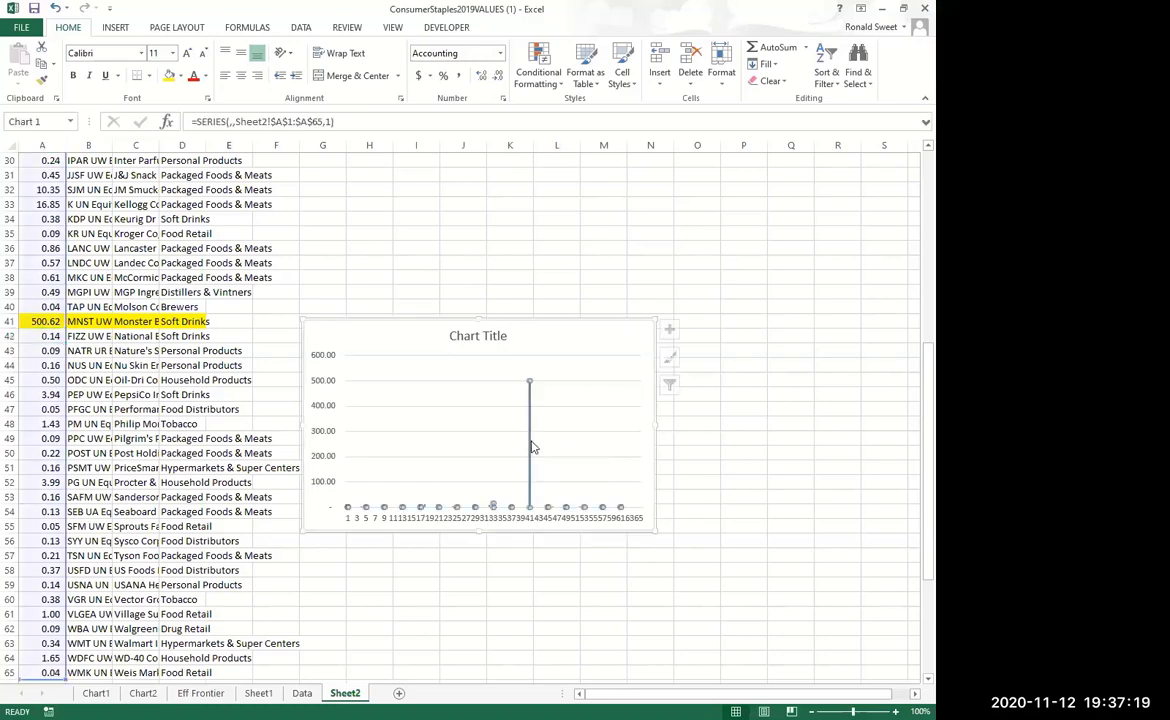
click(531, 446)
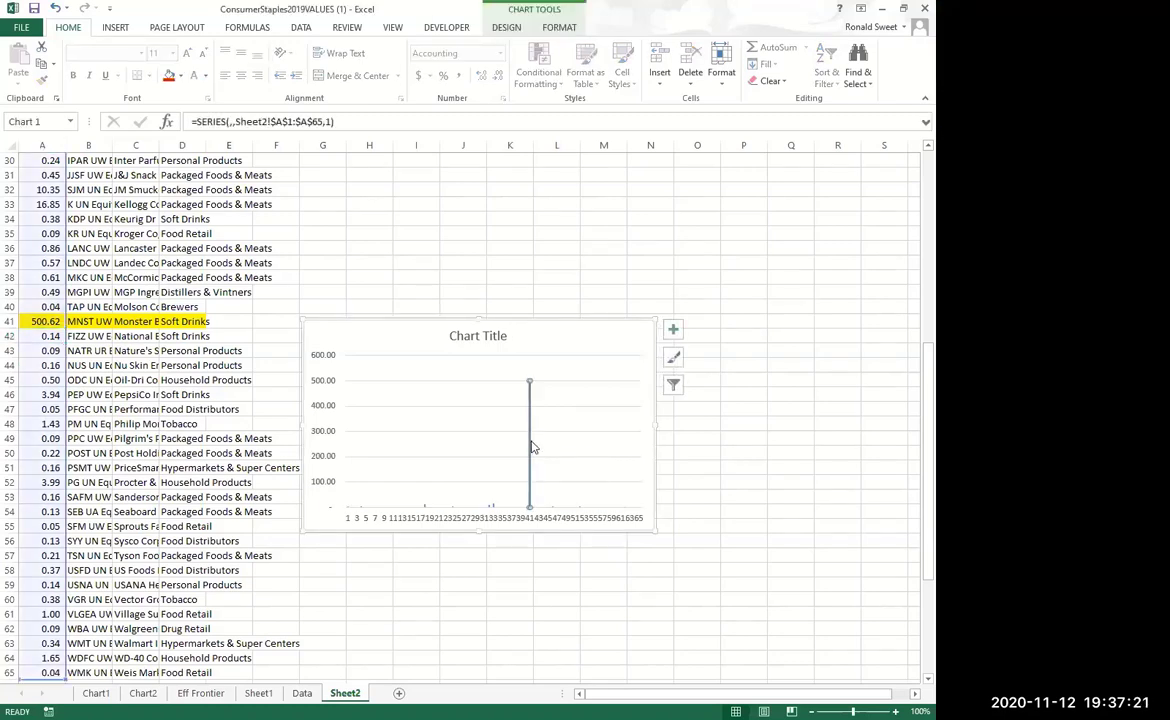
click(556, 548)
click(488, 613)
- Remove the added 500 from Monster's ratio in A41
click(62, 321)
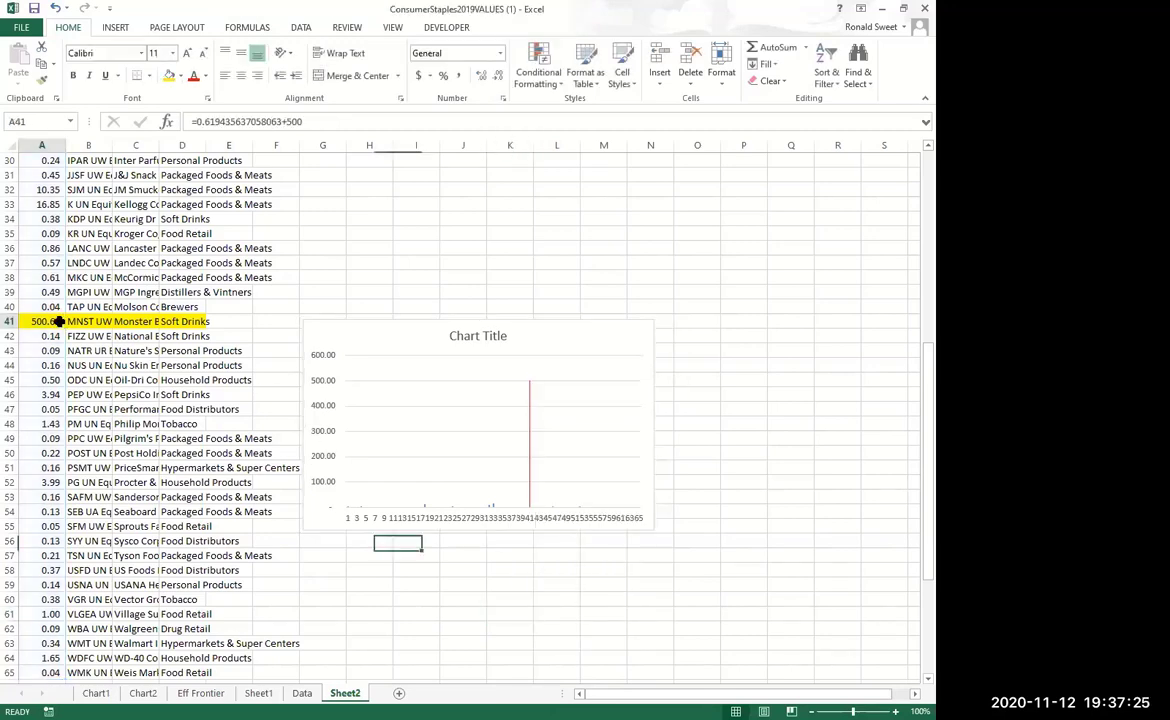
key(F2)
key(BackSpace)
key(BackSpace)
key(BackSpace)
key(BackSpace)
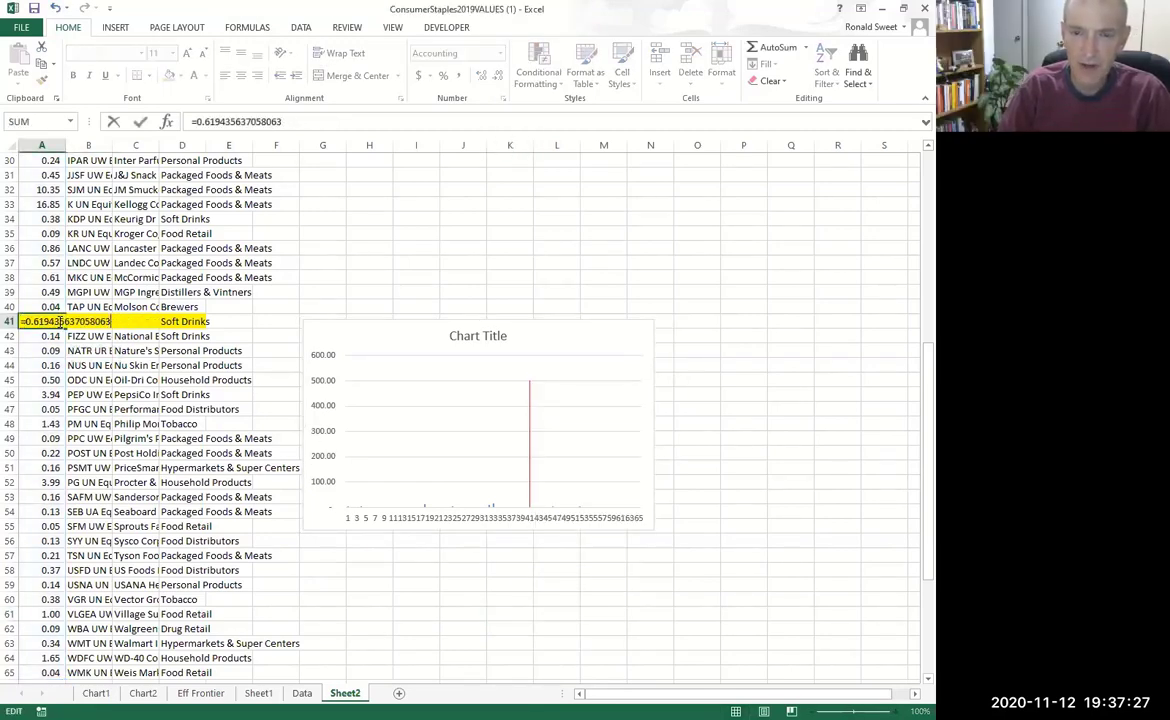
key(ctrl+Return)
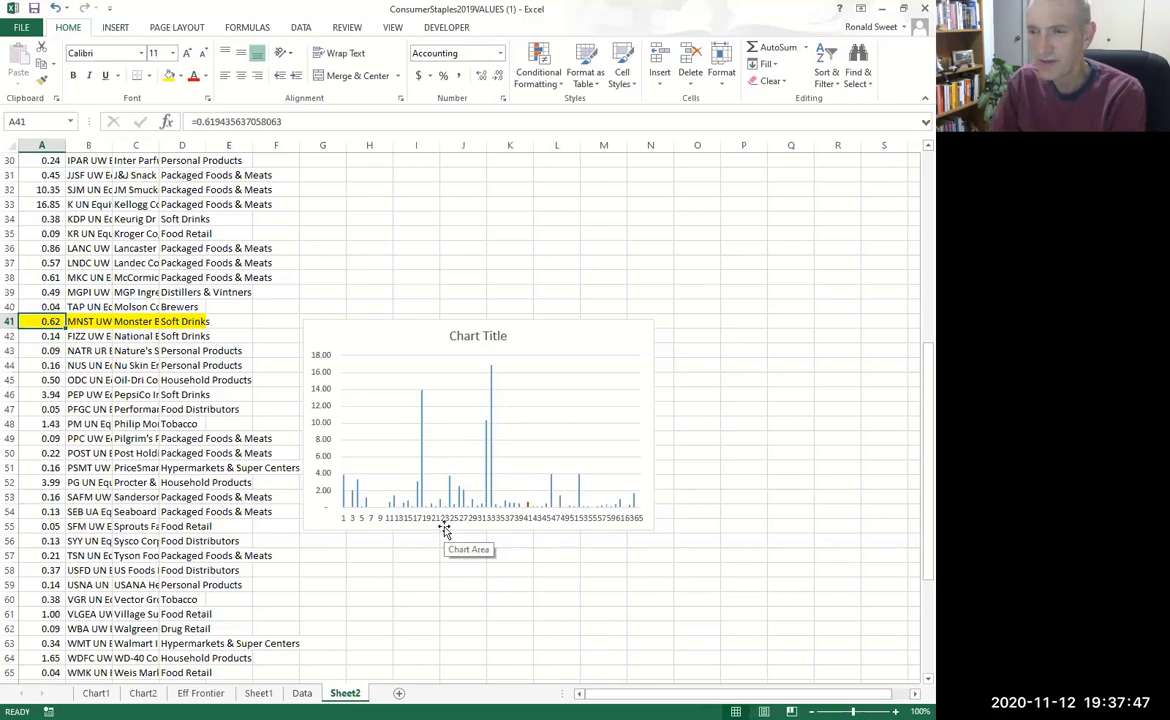
- Enter the label "Percentile" in A67, below the company list
click(141, 598)
key(Left)
key(Left)
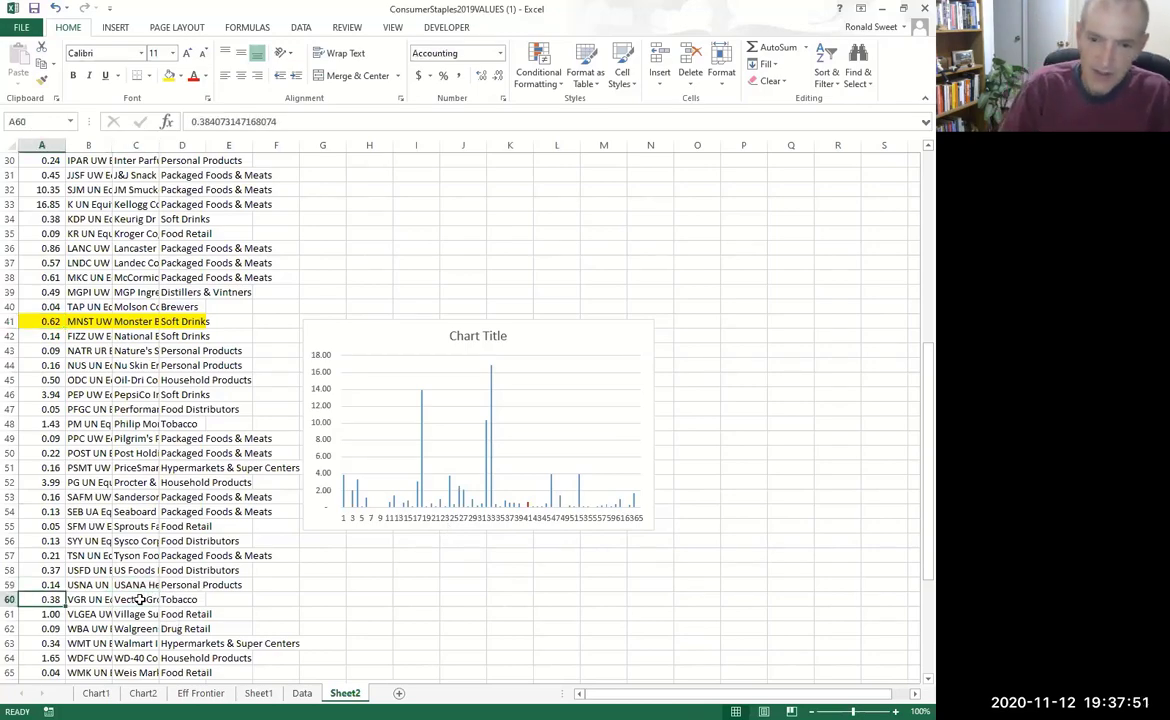
key(Down)
key(Down)
key(Down)
key(Down)
key(Down)
key(Down)
key(Down)
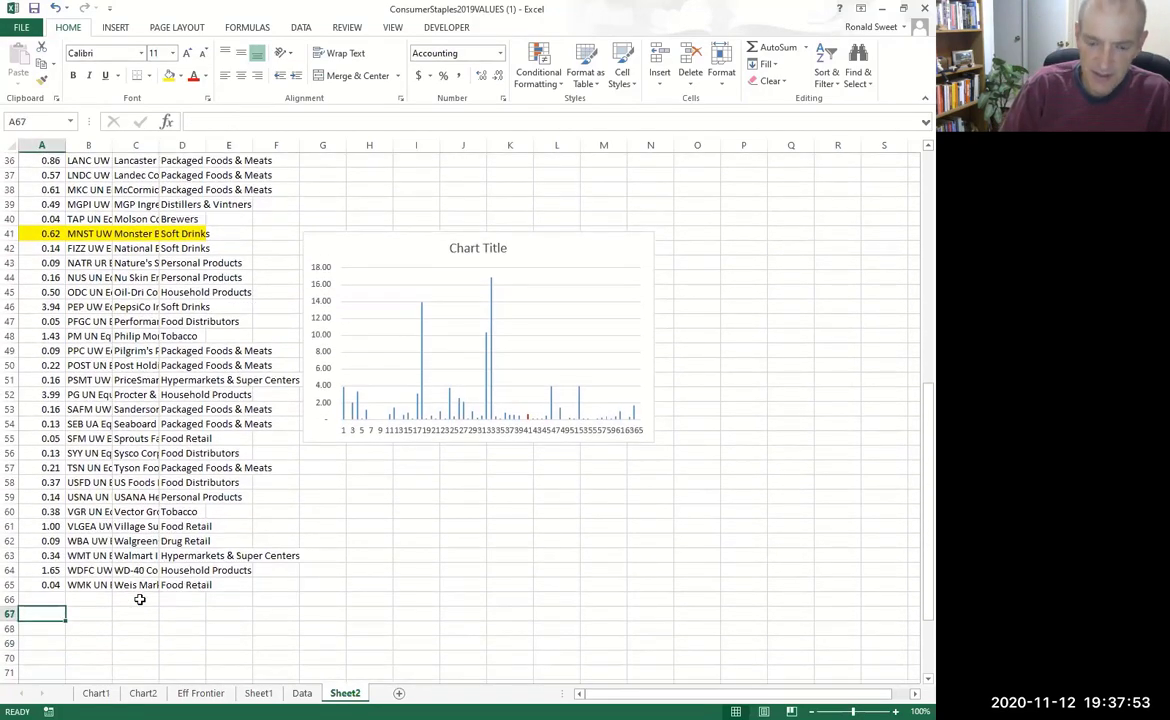
text(Percenmti)
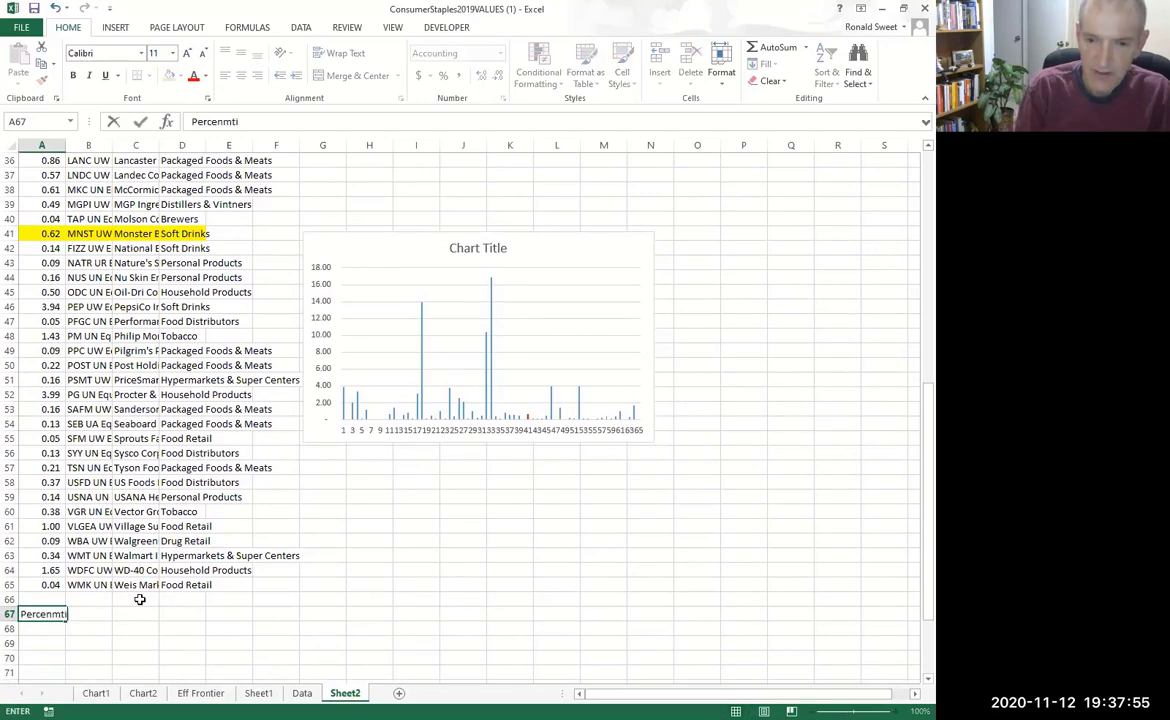
key(BackSpace)
key(BackSpace)
key(BackSpace)
text(tile)
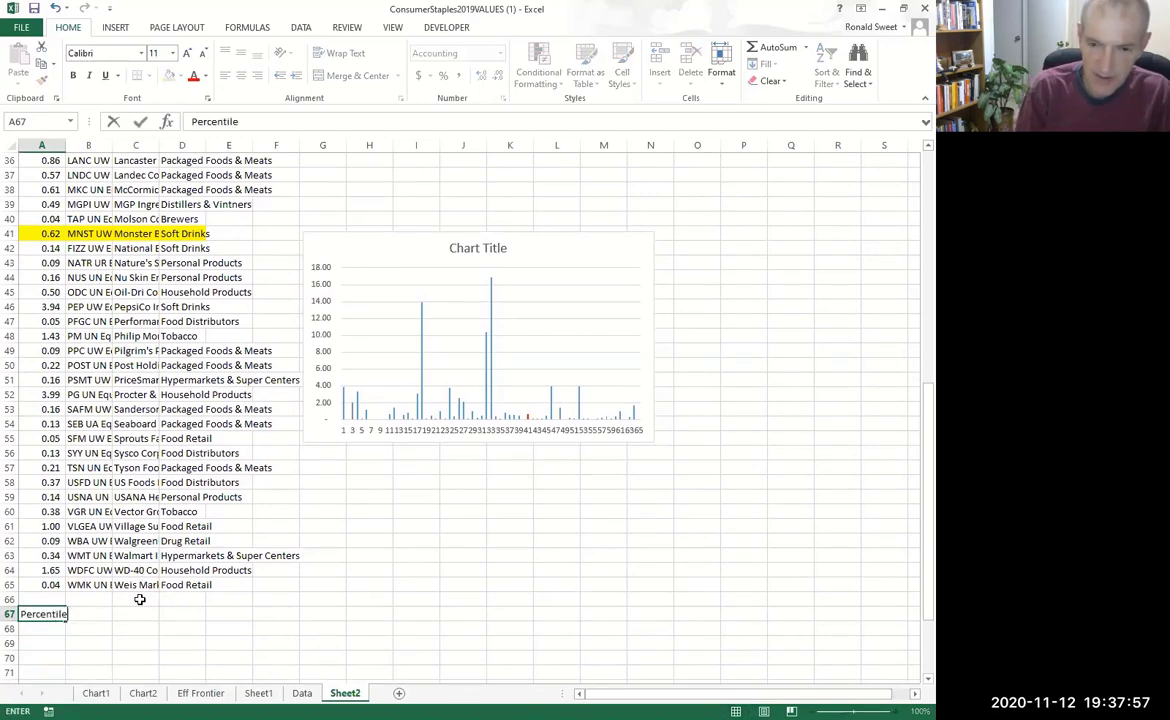
key(Tab)
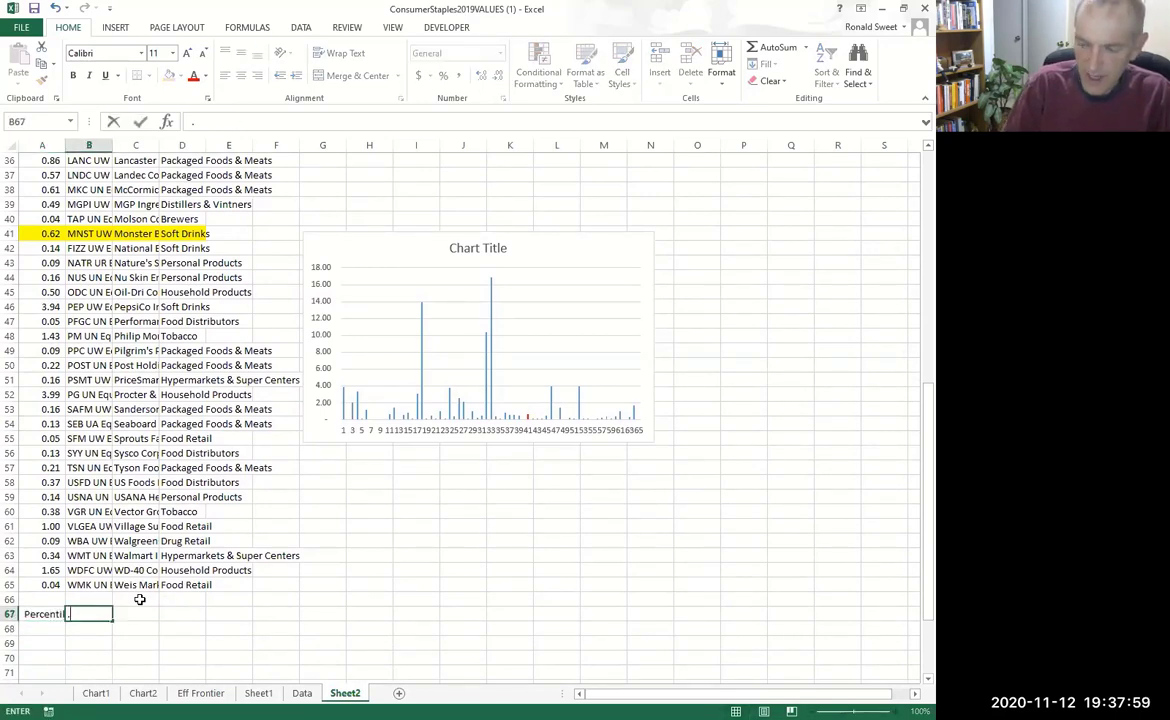
- Enter the percentile levels 0.8, 0.2 and 0.5 in B67:B69
text(0.8)
key(Return)
text(0.2)
key(Return)
key(Left)
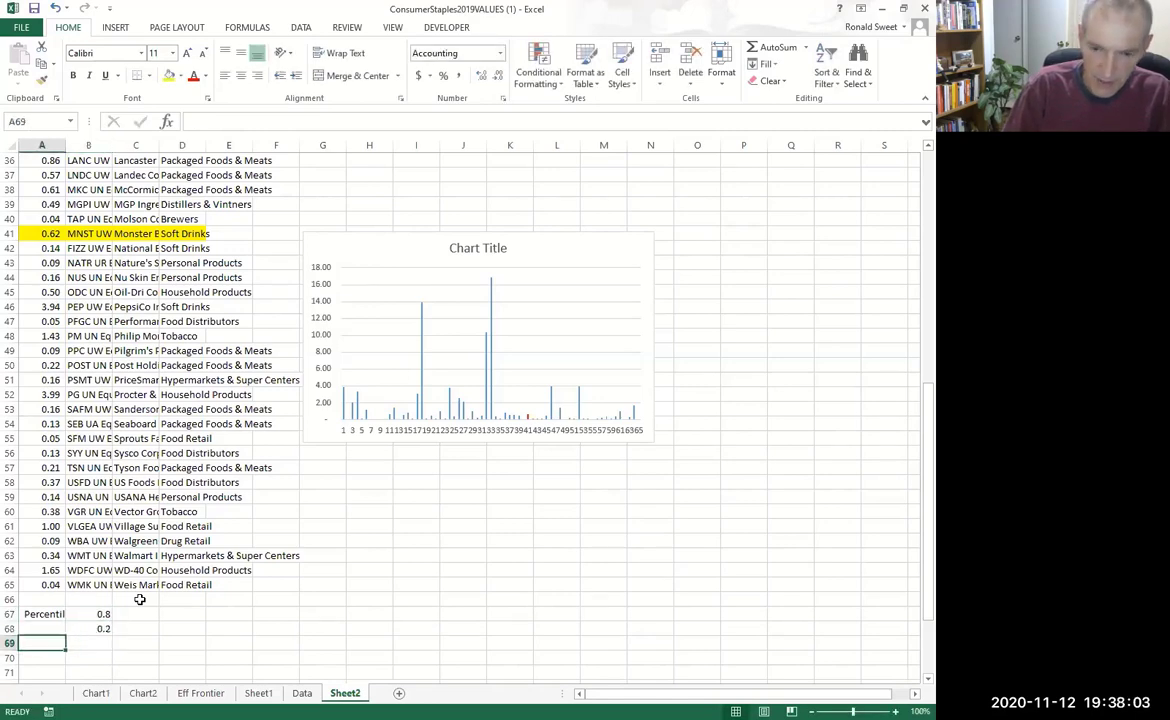
key(Right)
text(0.5)
key(Return)
key(Return)
key(Left)
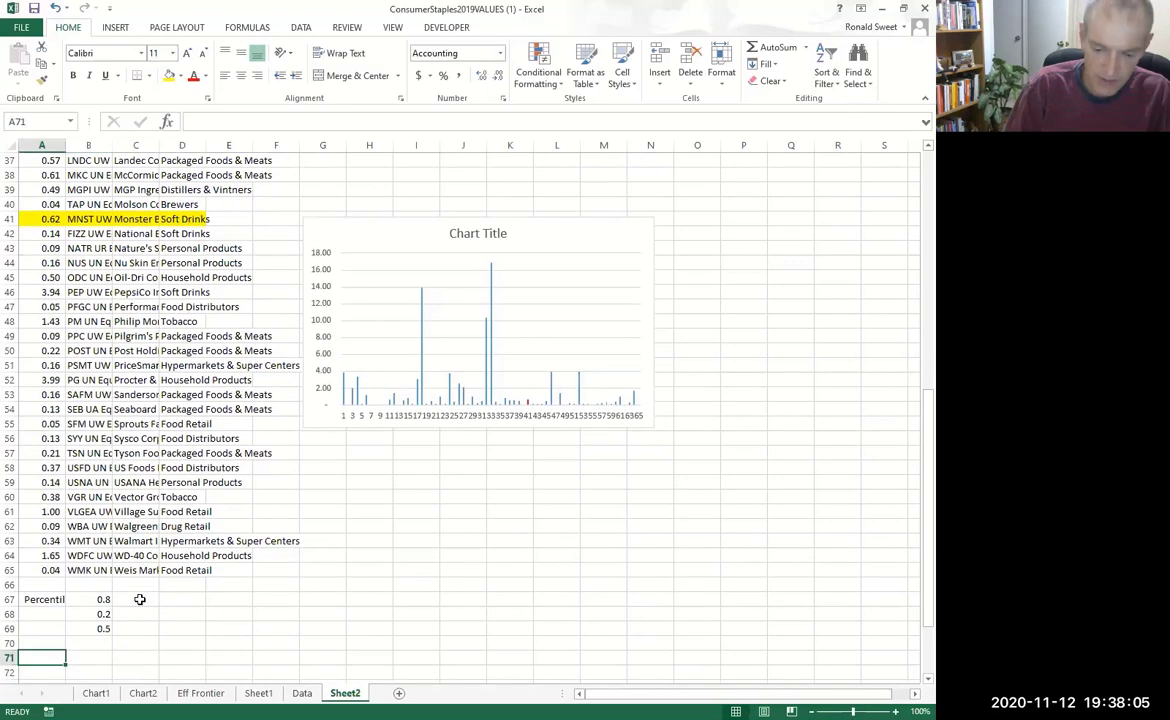
- Calculate the median of the company ratios in A70 with the MEDIAN function
key(Up)
text(=)
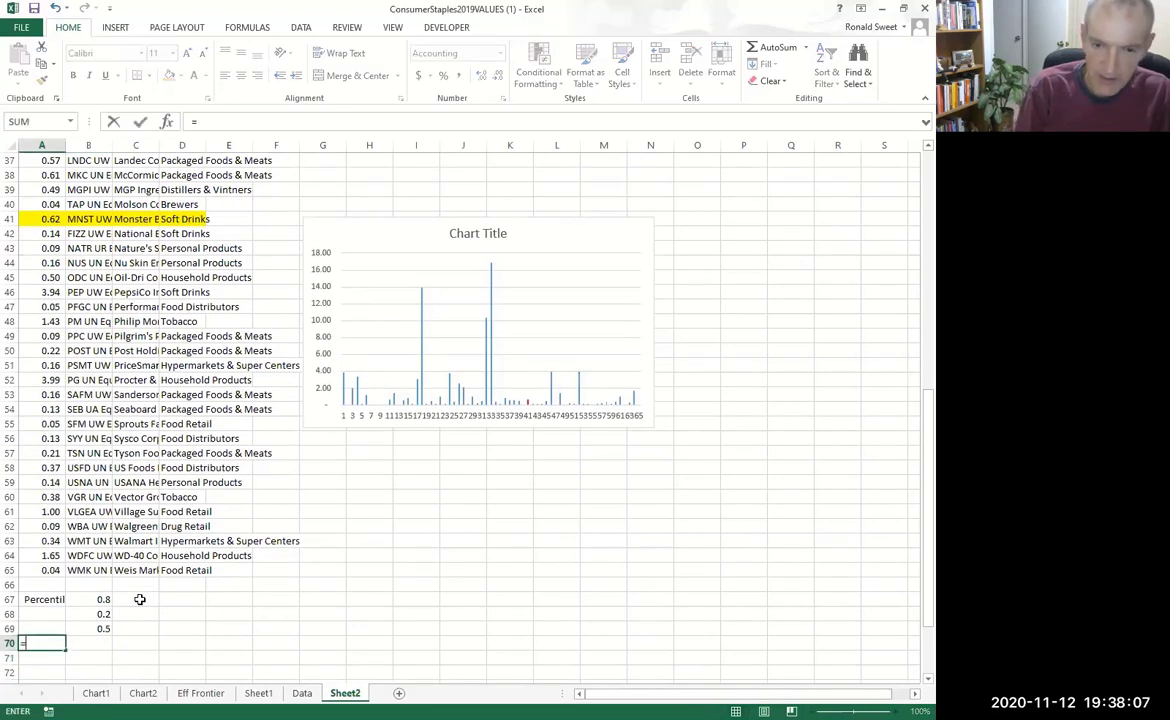
text(median)
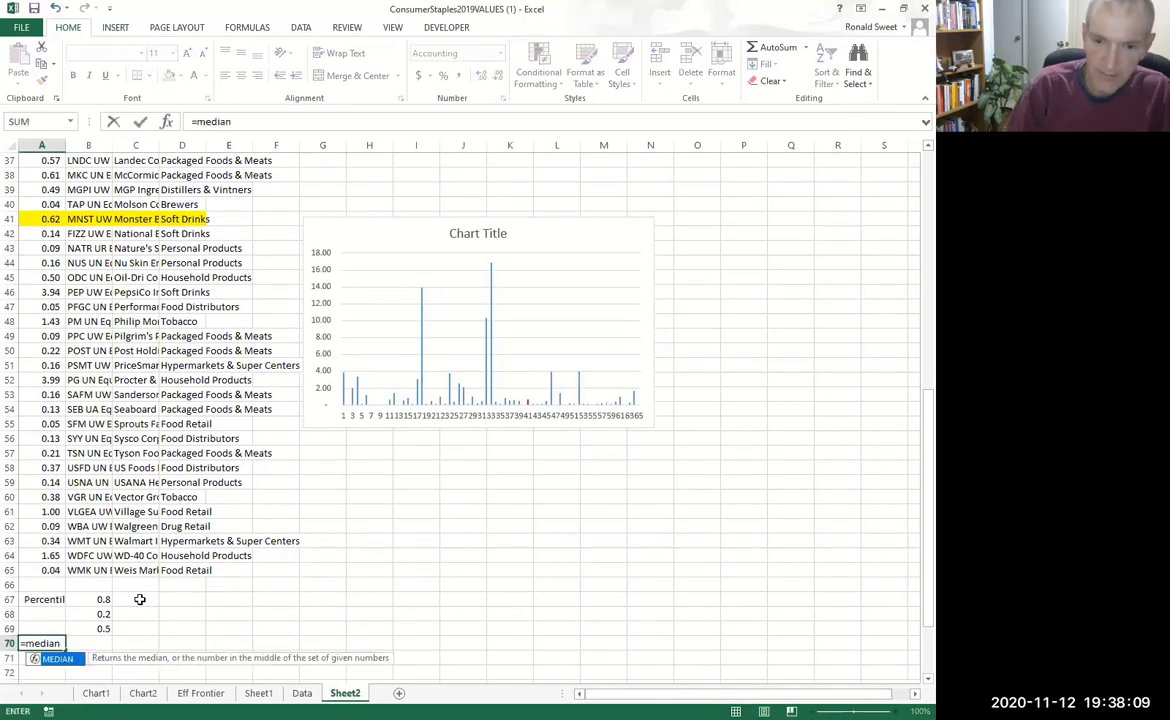
text((a4:a65))
key(Return)
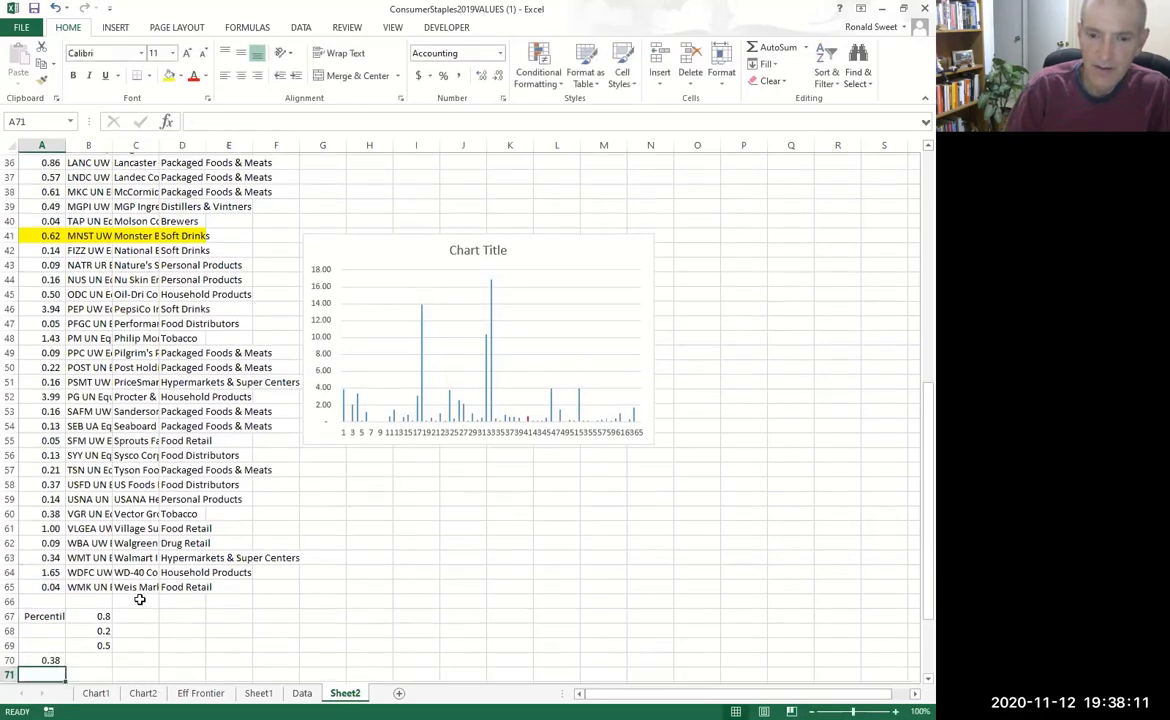
- Enter =PERCENTILE($A$1:$A$65,B67) in A71 to calculate the 0.8 percentile of the ratios
text(=p)
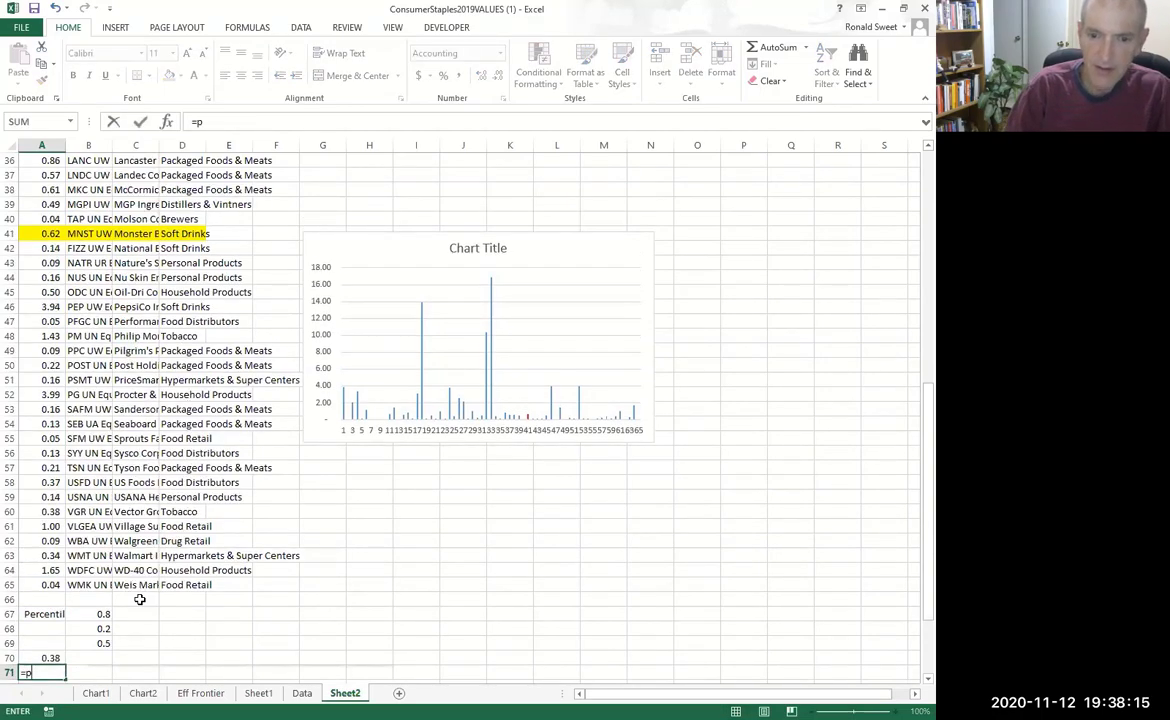
text(ercentile()
key(Up)
key(Up)
key(Up)
key(Up)
key(Up)
key(Up)
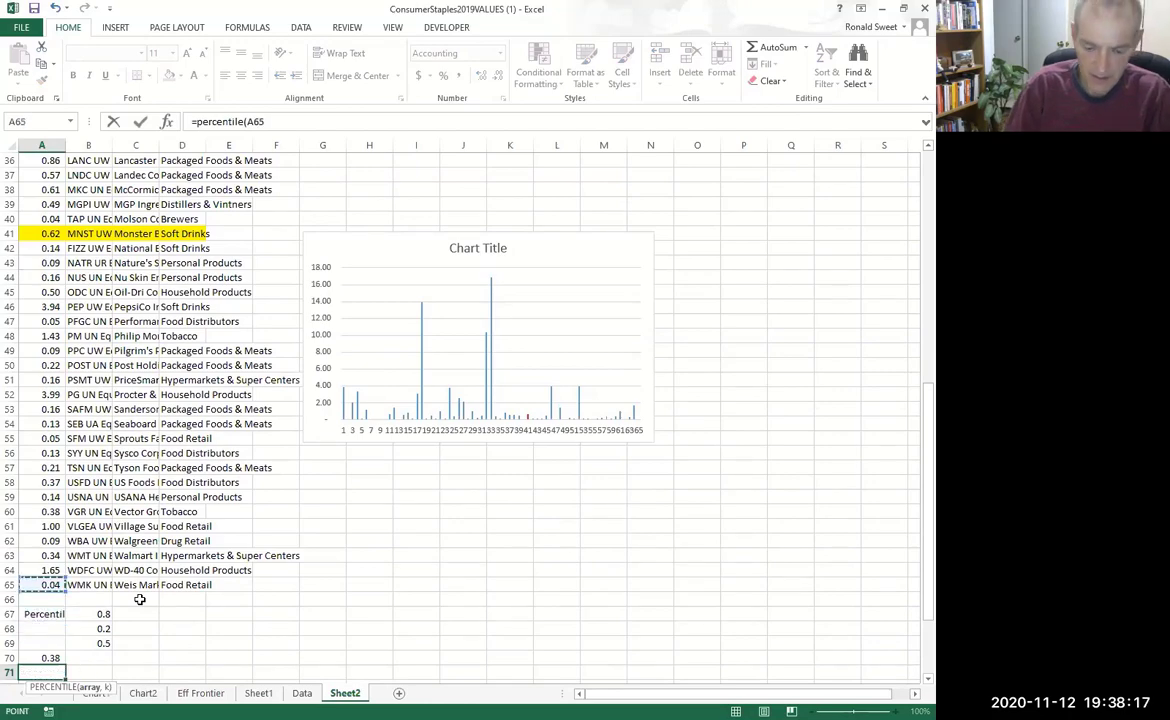
key(ctrl+shift+Up)
key(F4)
text(,)
key(Up)
key(Up)
key(Up)
key(Up)
key(Right)
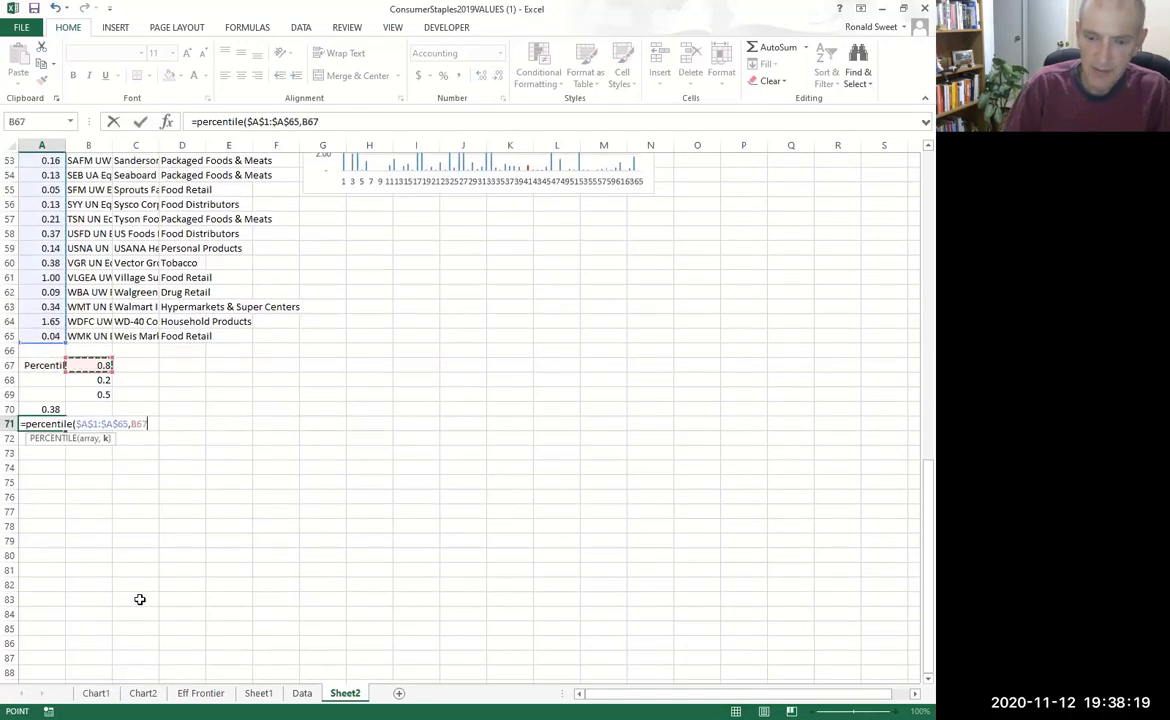
text())
- Copy the percentile formula from A71 to A72 for the 0.2 level and check its references
key(ctrl+c)
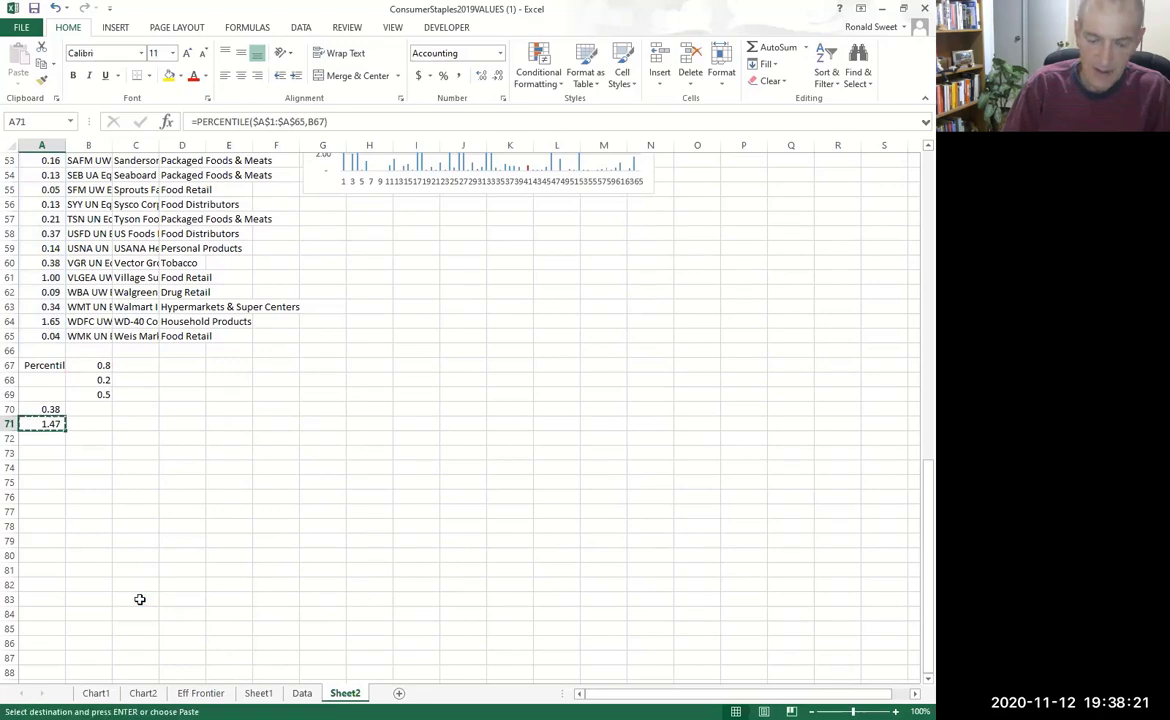
key(Down)
key(Return)
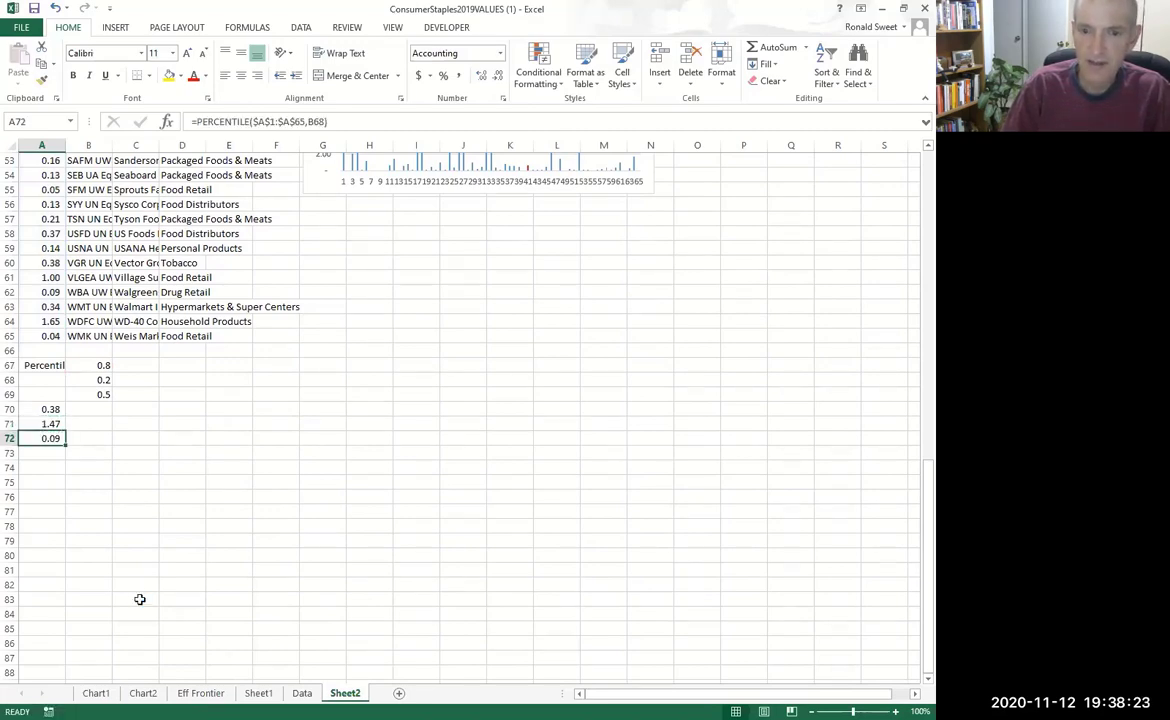
key(F2)
key(Escape)
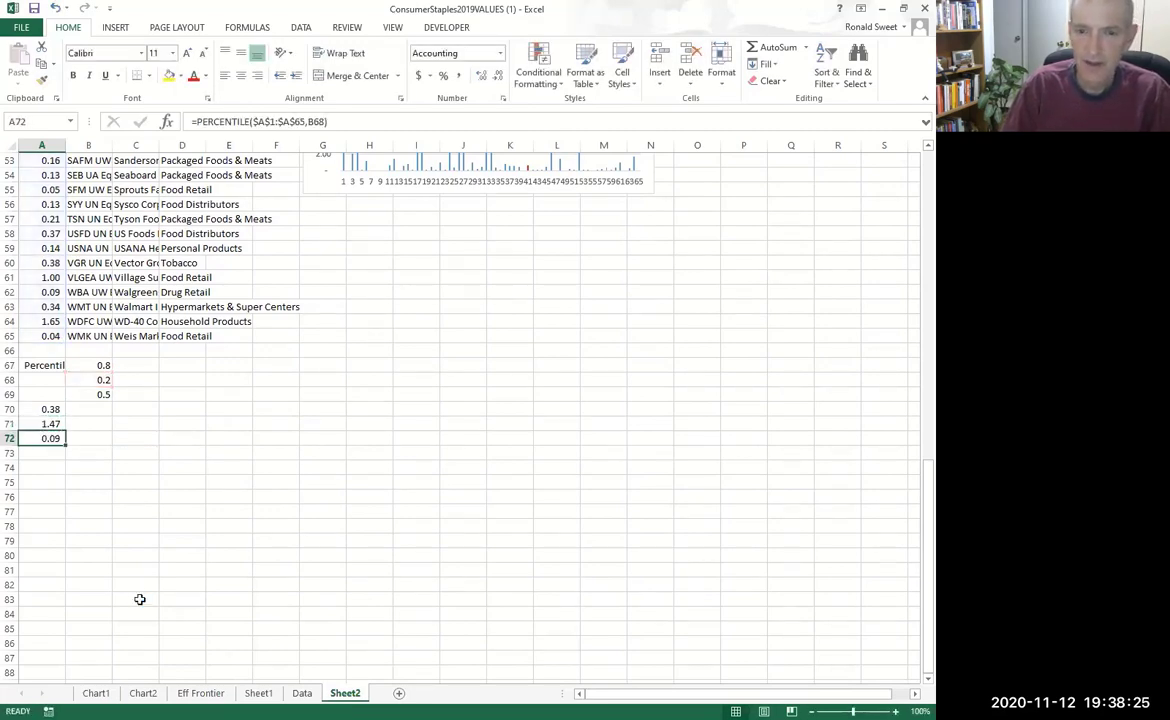
- Link A73 to Monster's ratio in A41 with the formula +A41
key(Down)
text(+)
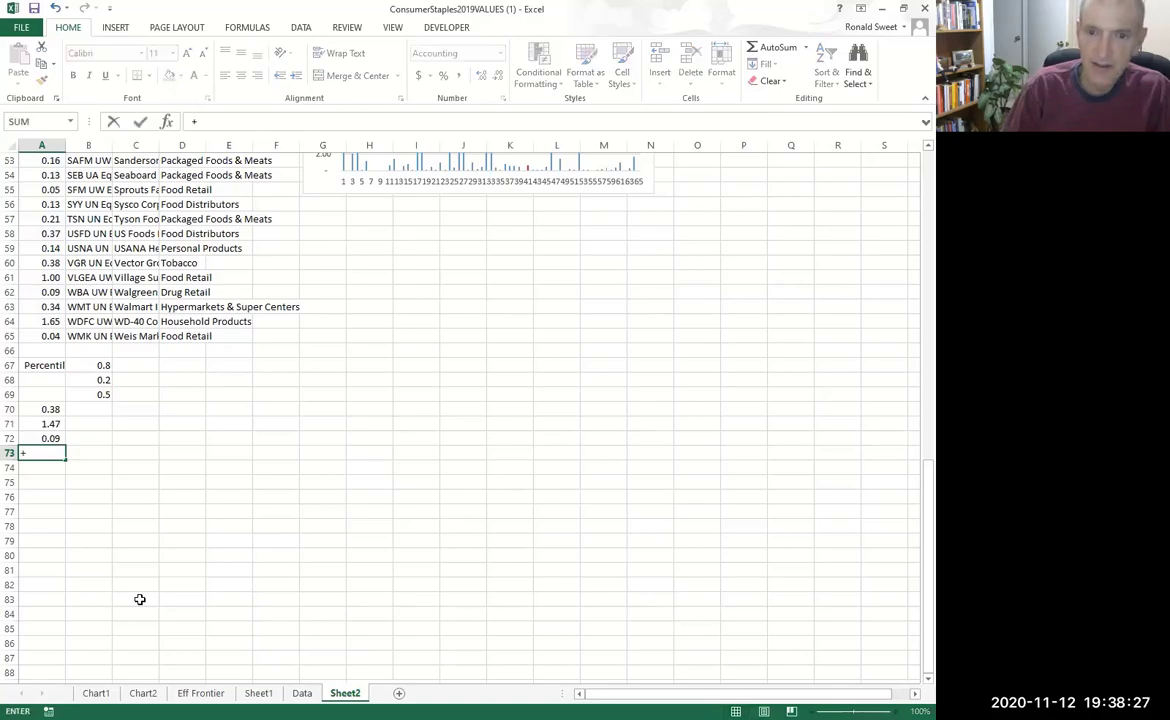
key(Up)
key(Up)
key(Up)
key(Up)
key(Up)
key(Up)
key(Up)
key(Up)
key(Up)
key(Up)
key(Up)
key(Up)
key(Up)
key(Up)
key(Up)
key(Up)
key(Up)
key(Up)
key(Up)
key(Up)
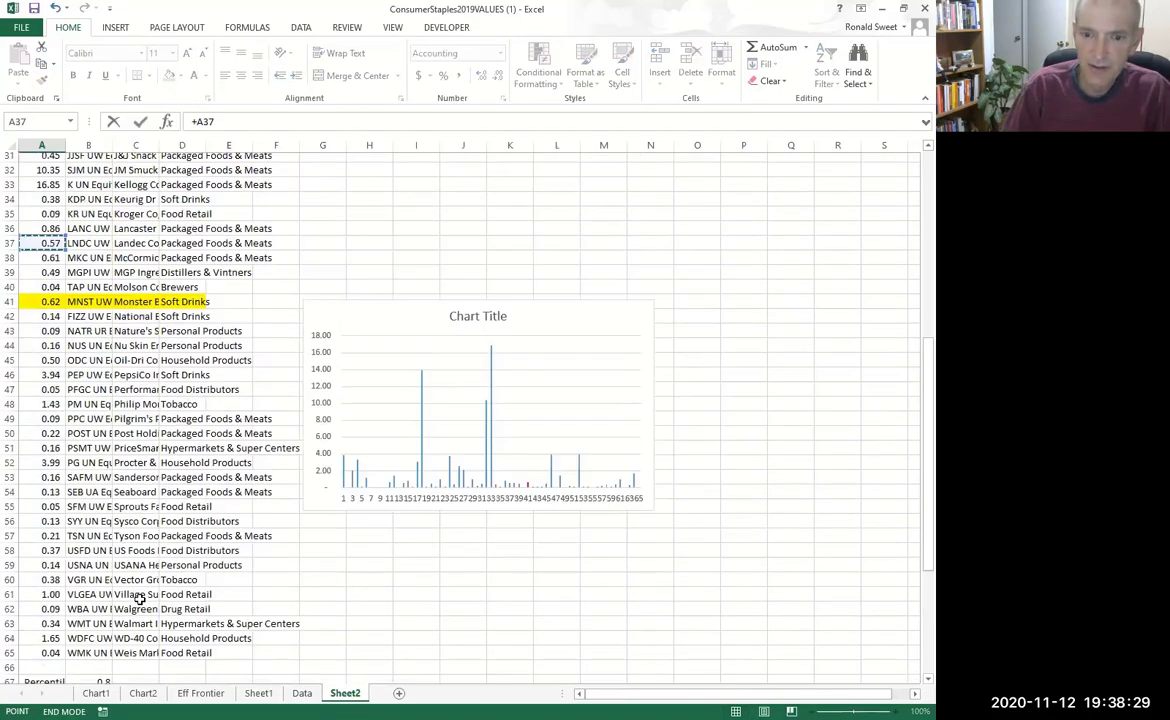
key(Up)
key(Up)
key(Up)
key(Up)
key(Up)
key(Up)
key(Up)
key(Up)
key(Up)
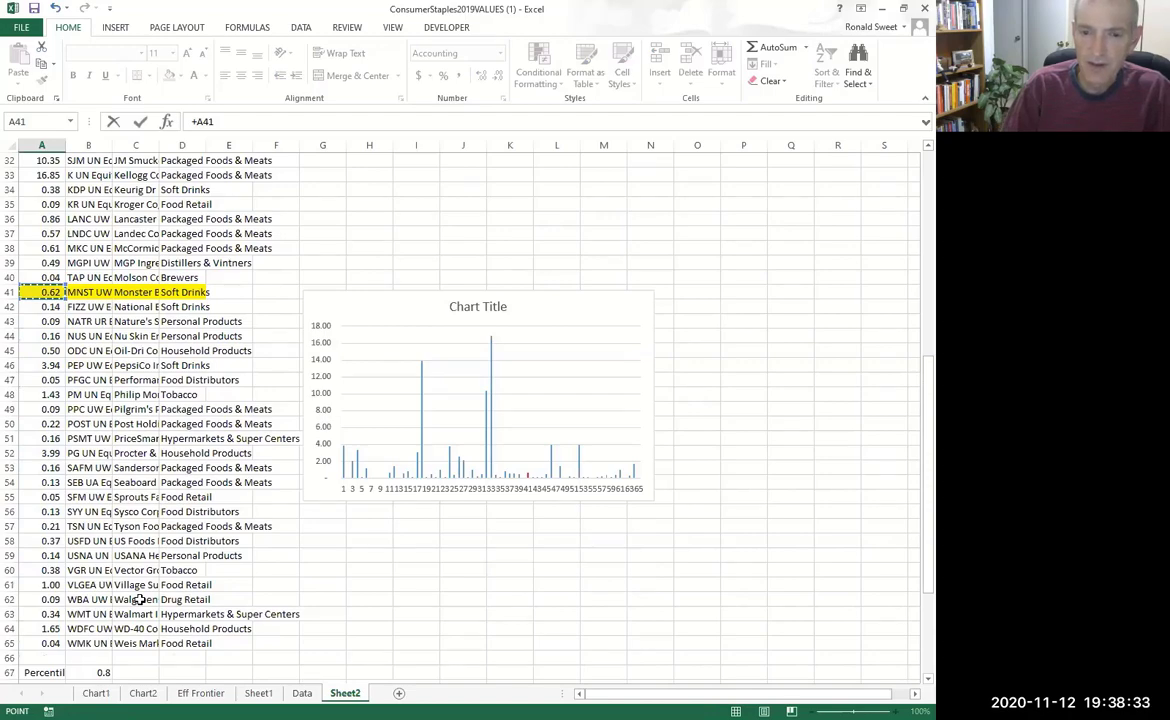
key(Return)
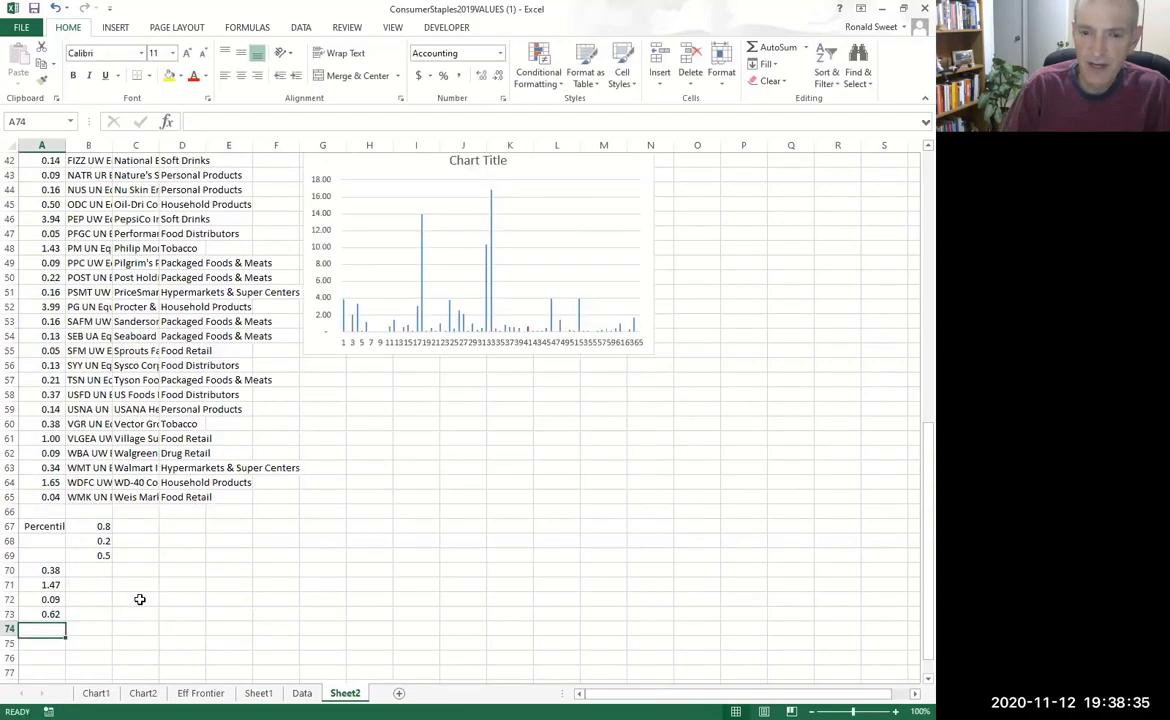
- Create a column chart from the median, percentile and Monster values in A70:A73
key(Up)
key(Up)
key(Up)
key(Up)
key(shift+Down)
key(shift+Down)
key(shift+Down)
key(alt+n)
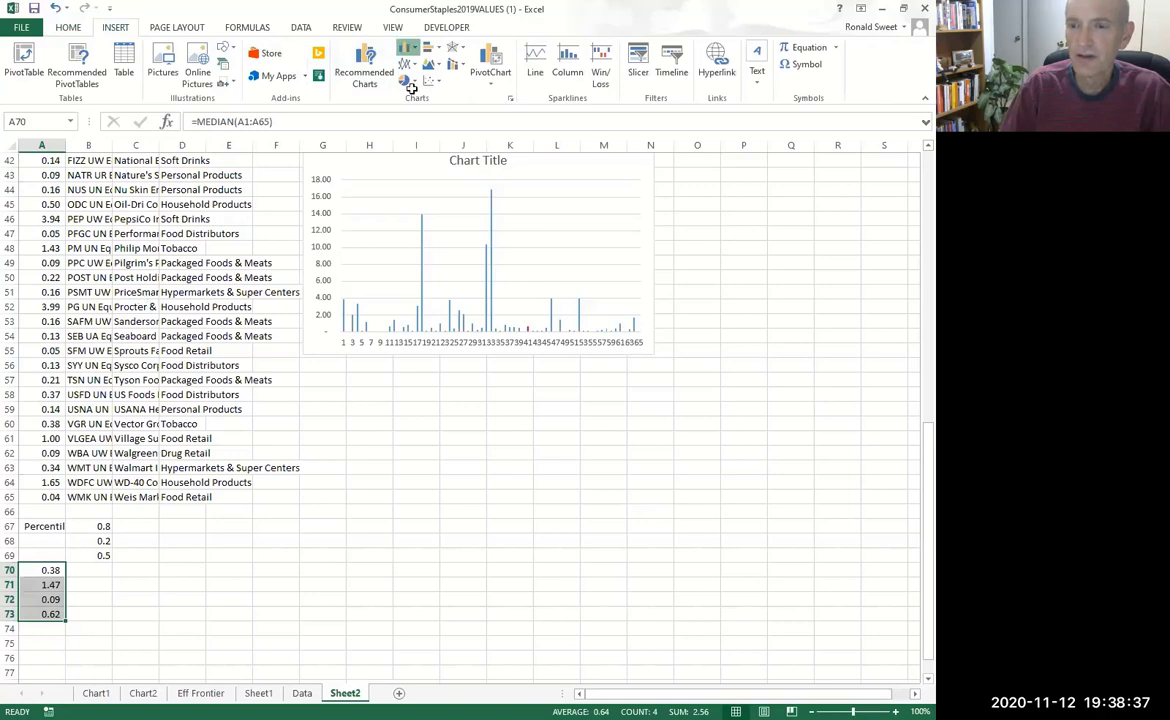
key(alt+F1)
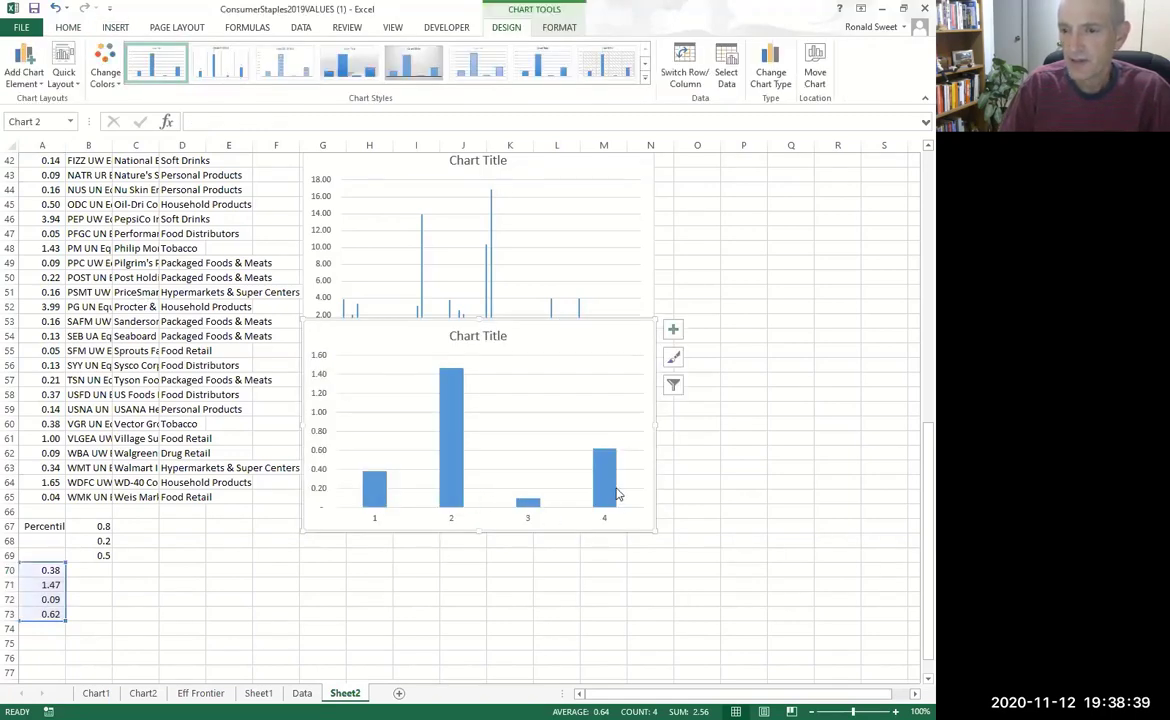
mouse_move(381, 497)
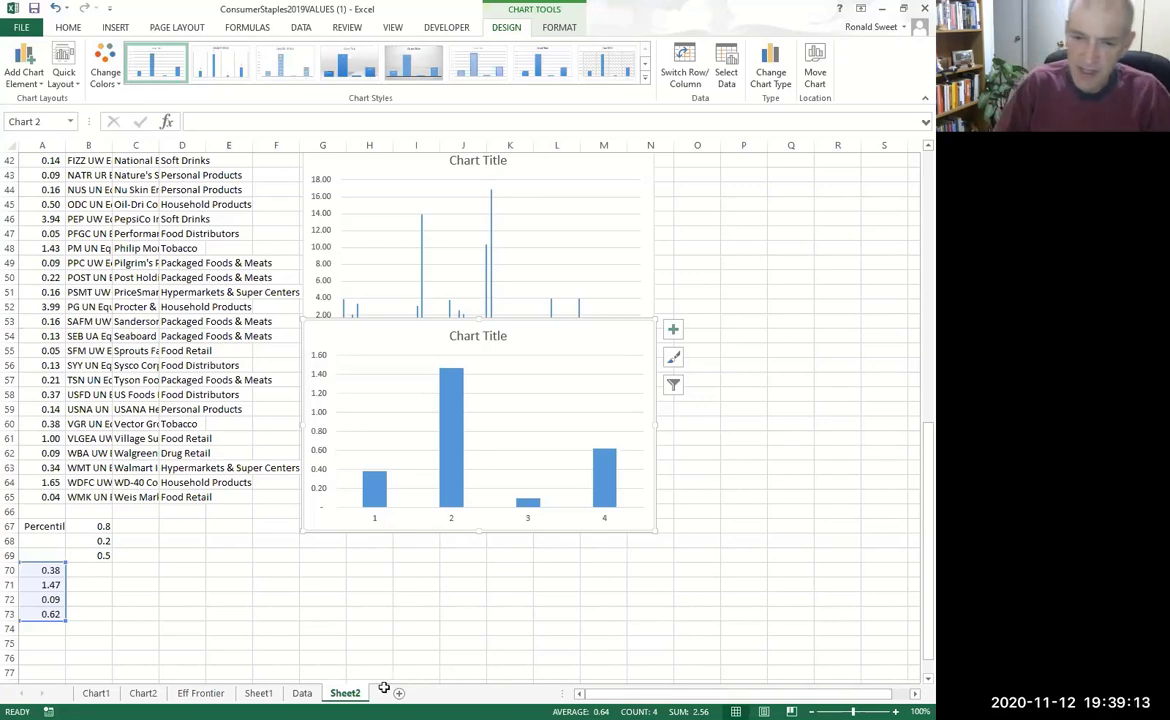
- Enter the note "EV to EBITDA / Sales Growth for Tech" in D73
click(185, 608)
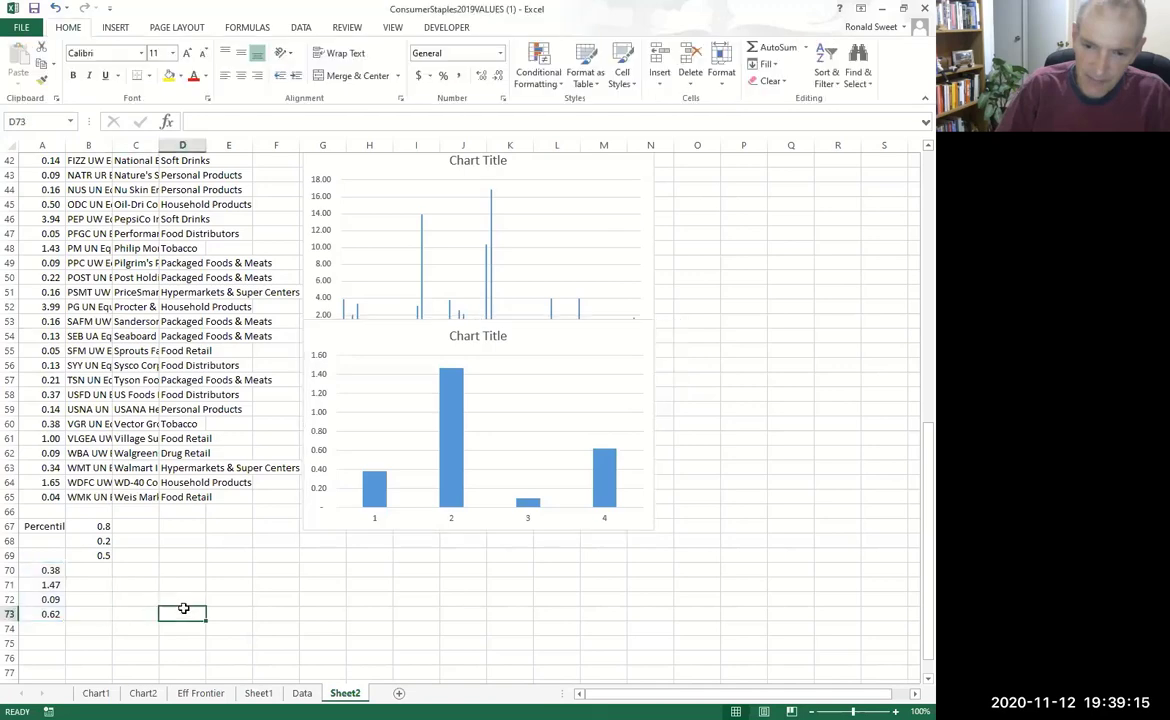
text(EV to E)
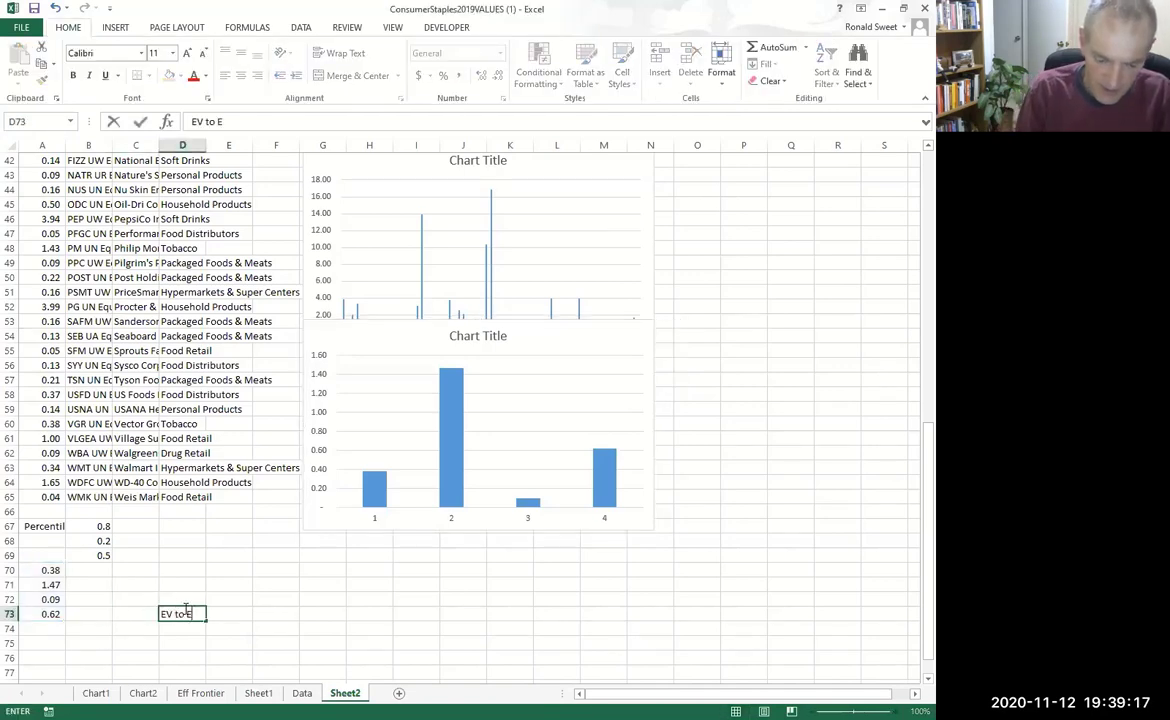
text(BITDA / Sa)
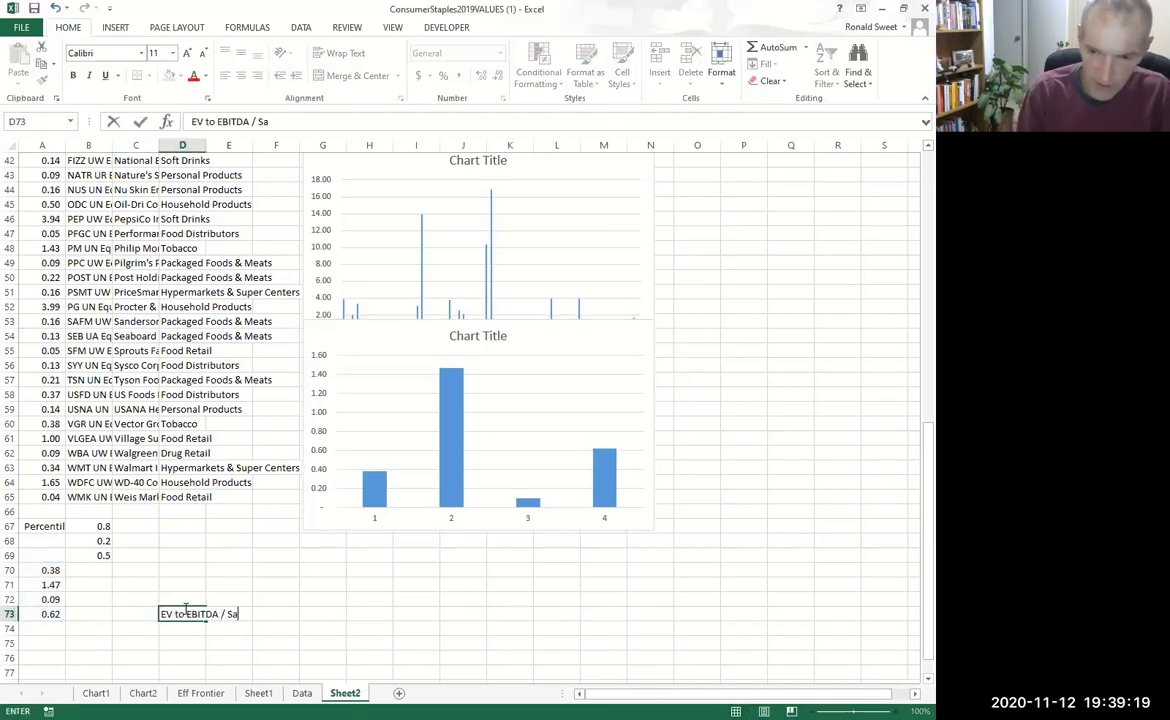
text(les Growth)
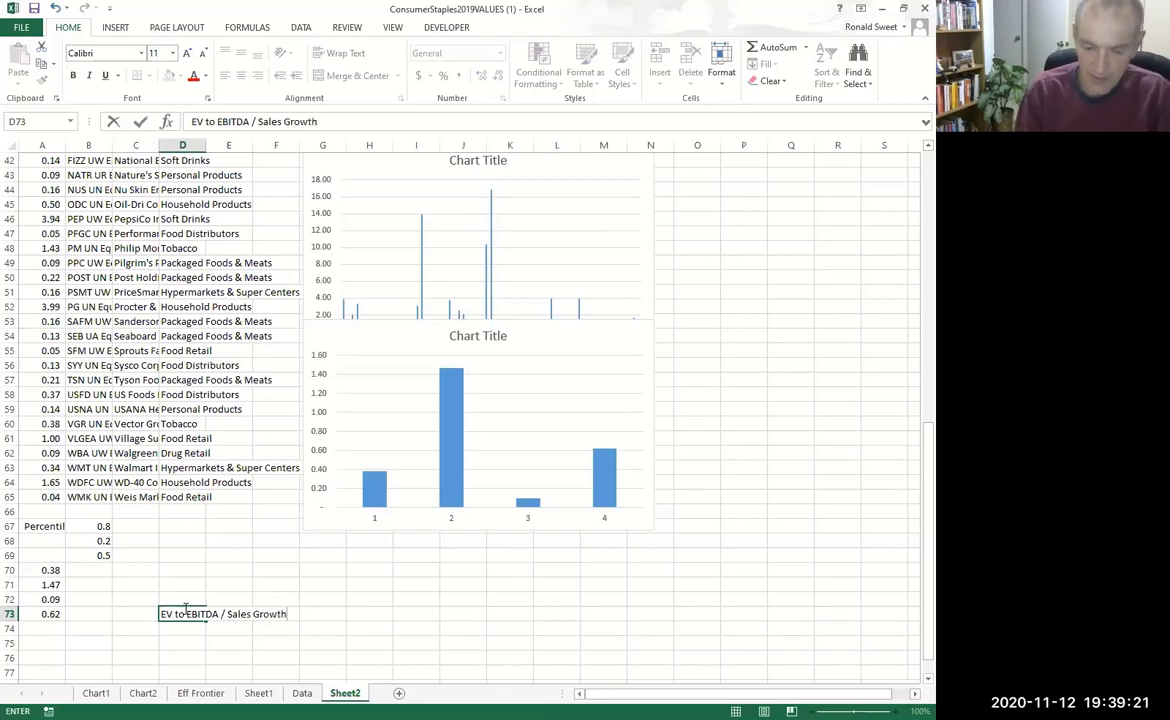
text( for Tech)
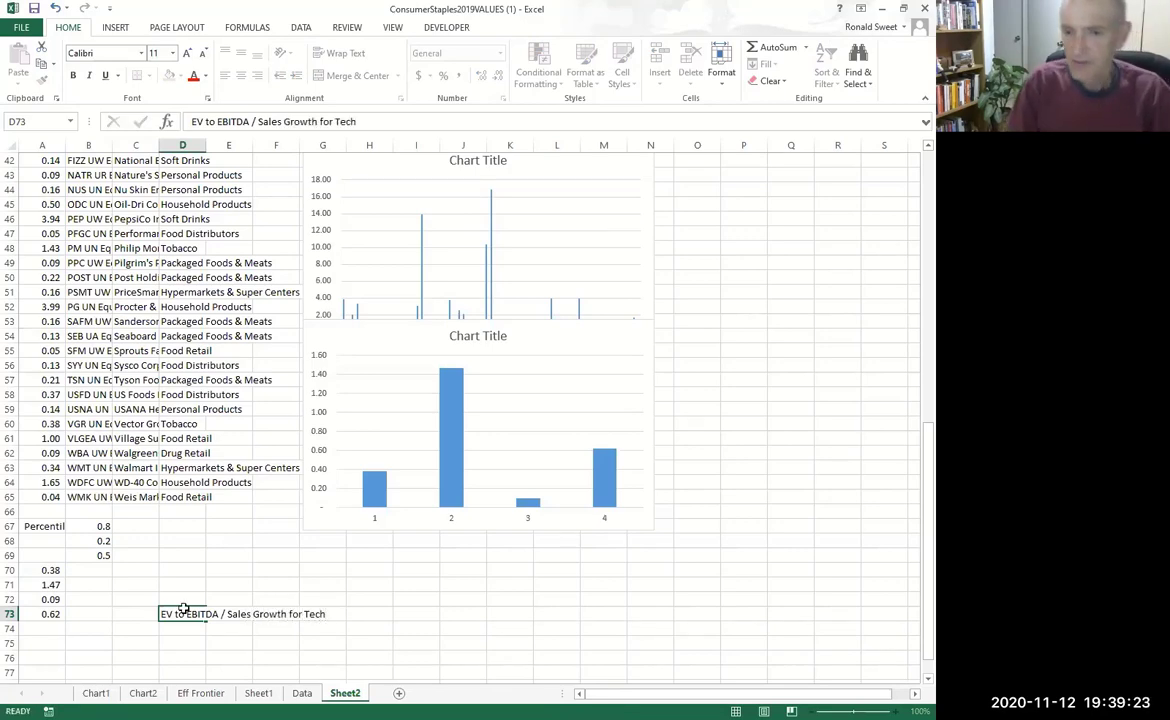
key(Return)
click(183, 611)
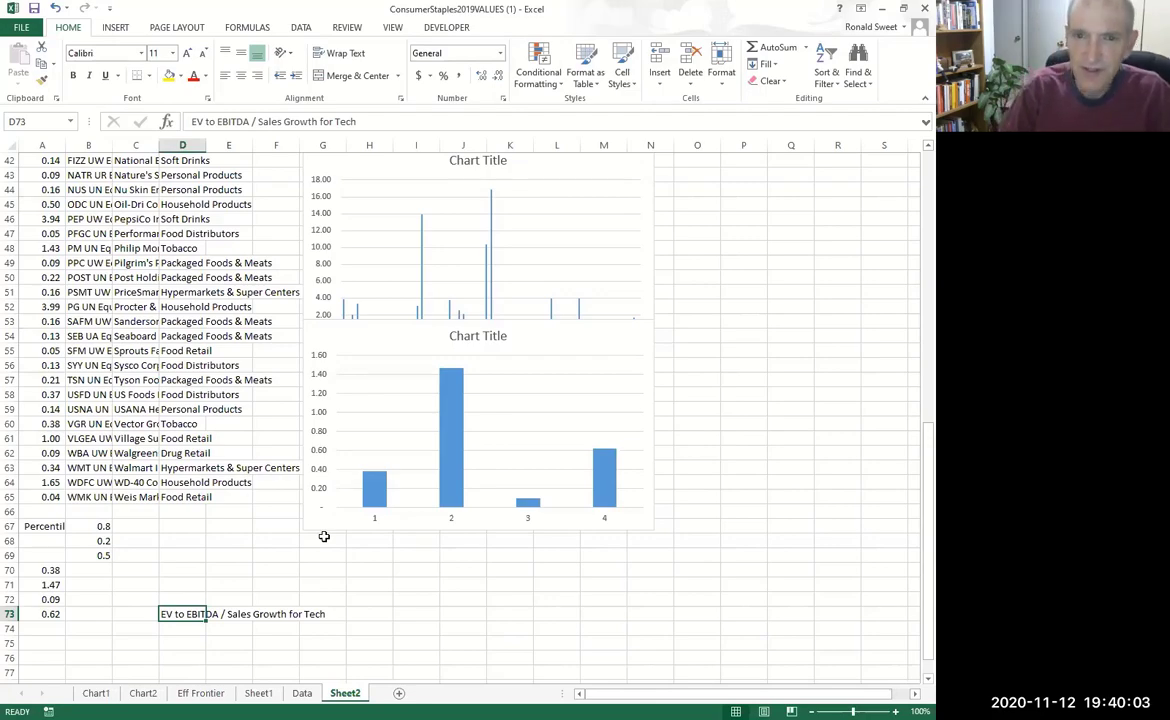
- Examine the full ratio list, the threshold values in A70:A73 and the two column charts beside them
key(ctrl+Home)
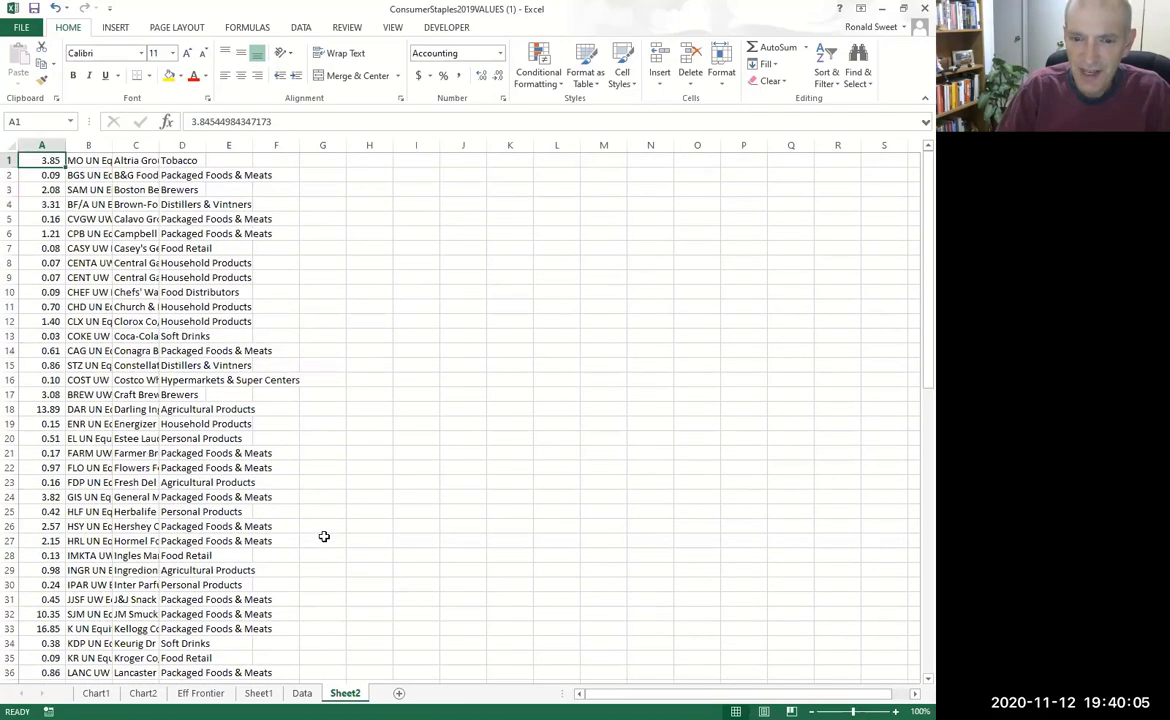
key(ctrl+Down)
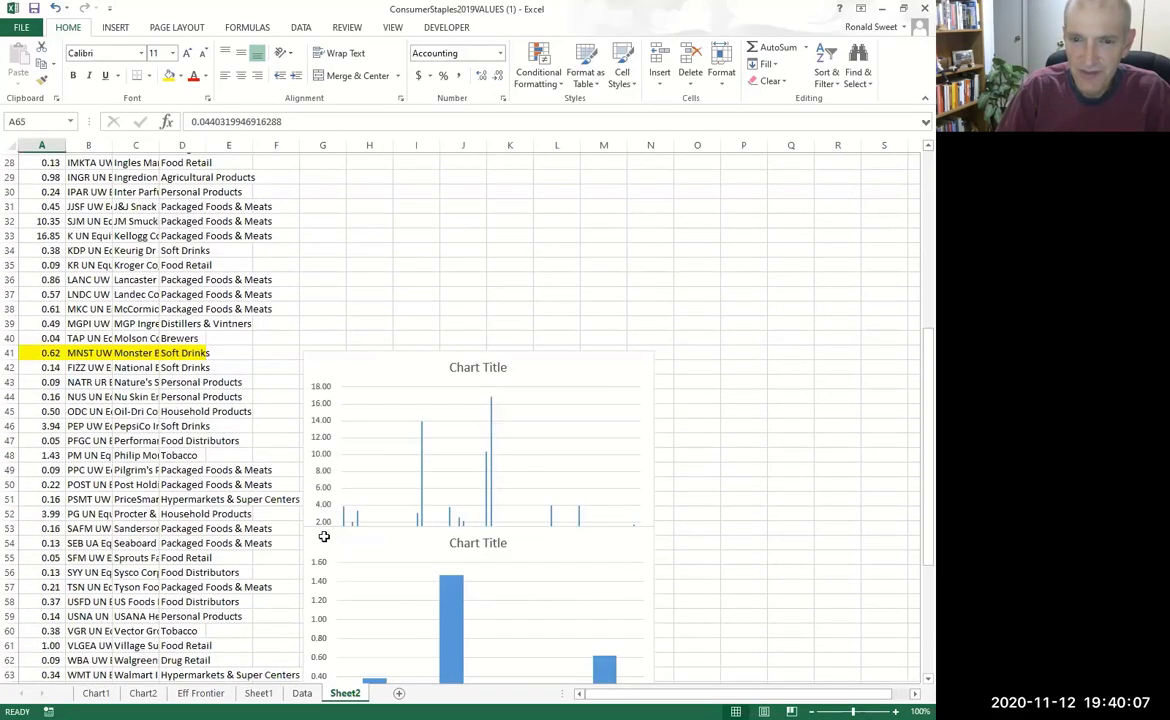
scroll(324, 537, down, 1)
key(ctrl+Home)
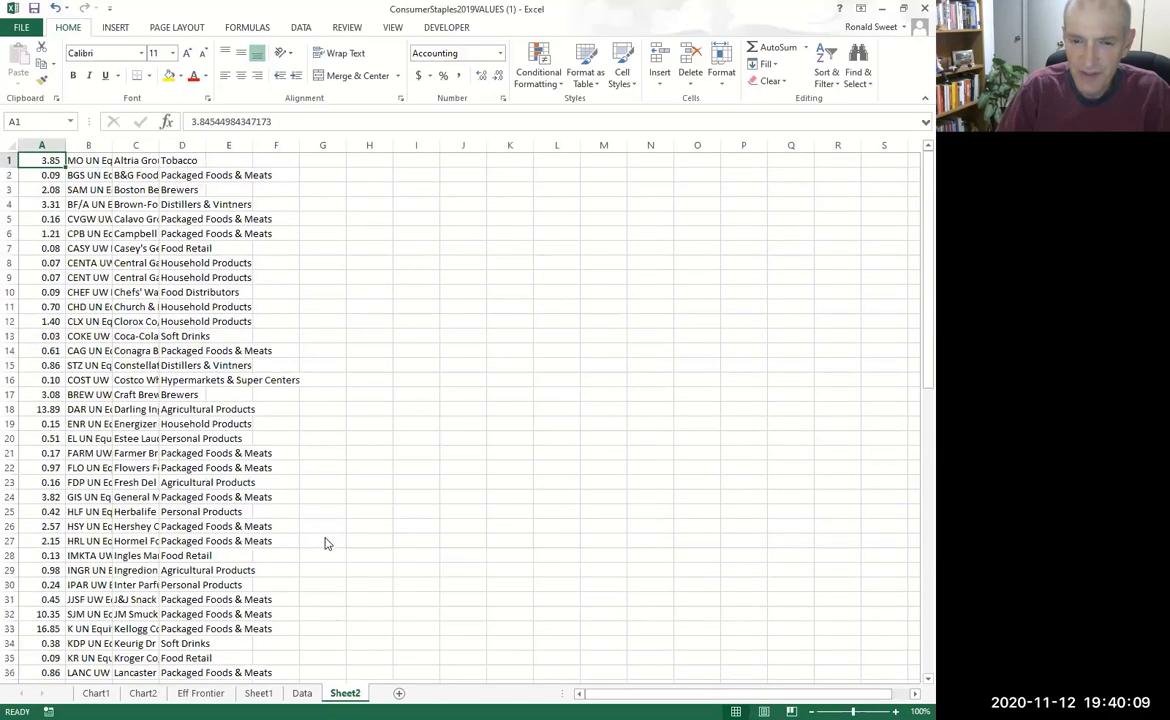
key(ctrl+Down)
key(ctrl+Down)
key(ctrl+Down)
key(ctrl+Down)
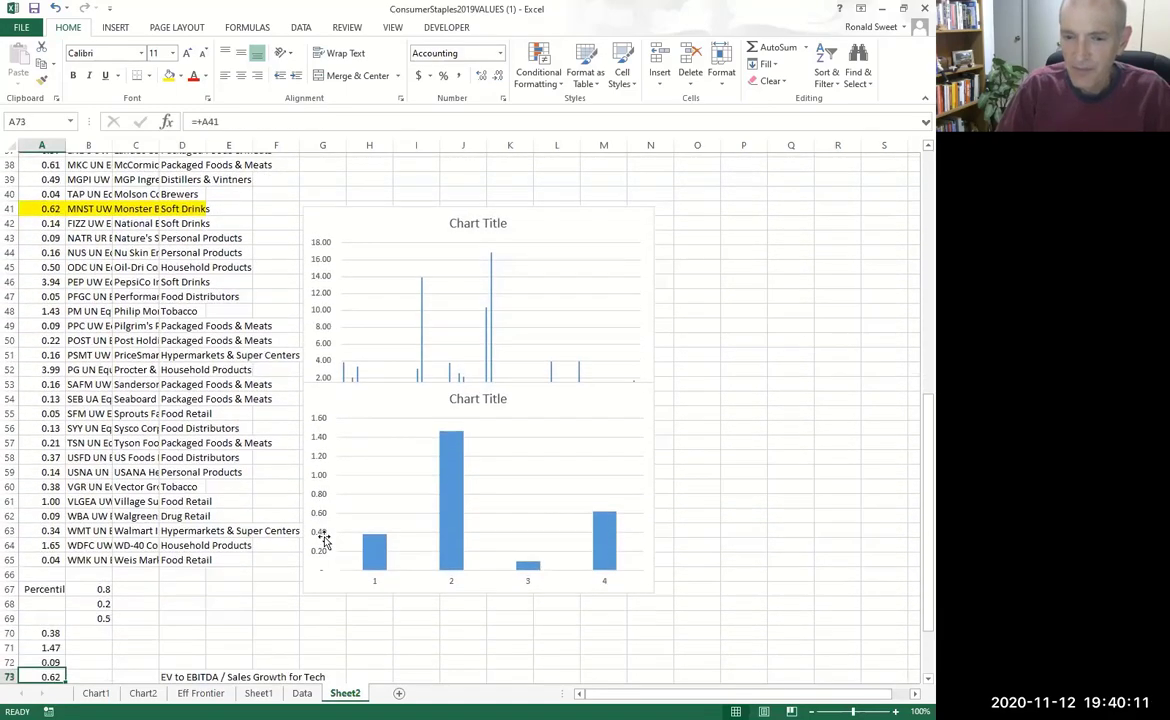
key(Down)
key(Down)
key(Down)
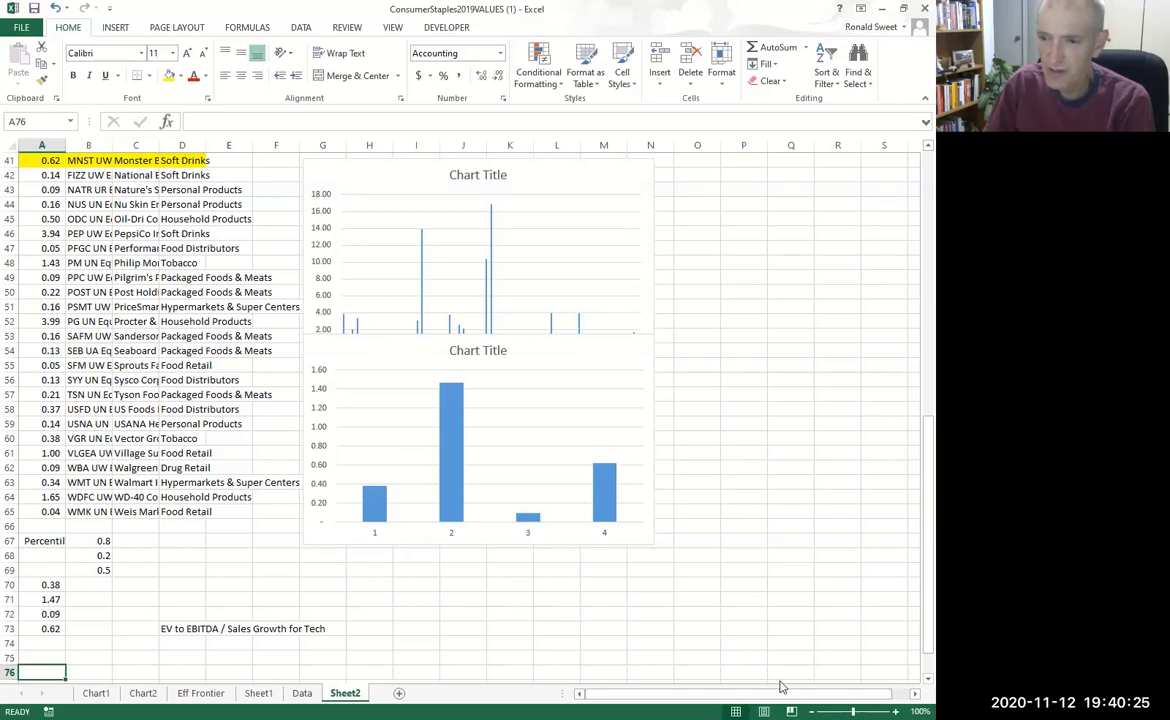
click(604, 505)
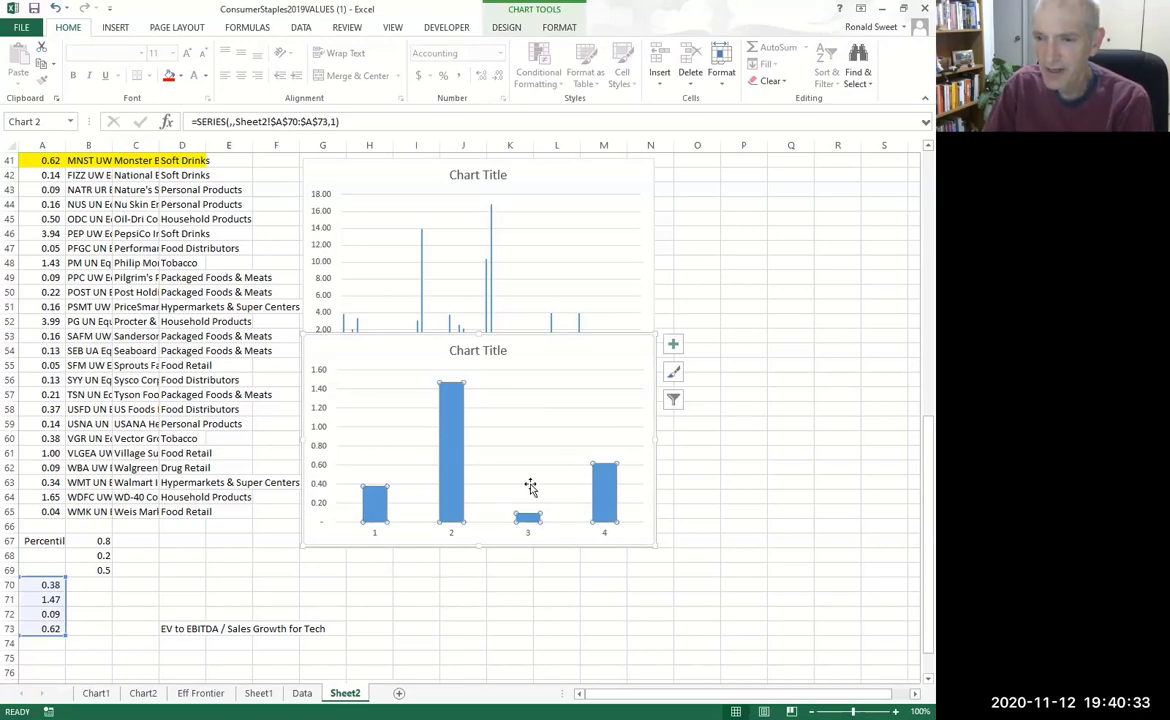
click(189, 532)
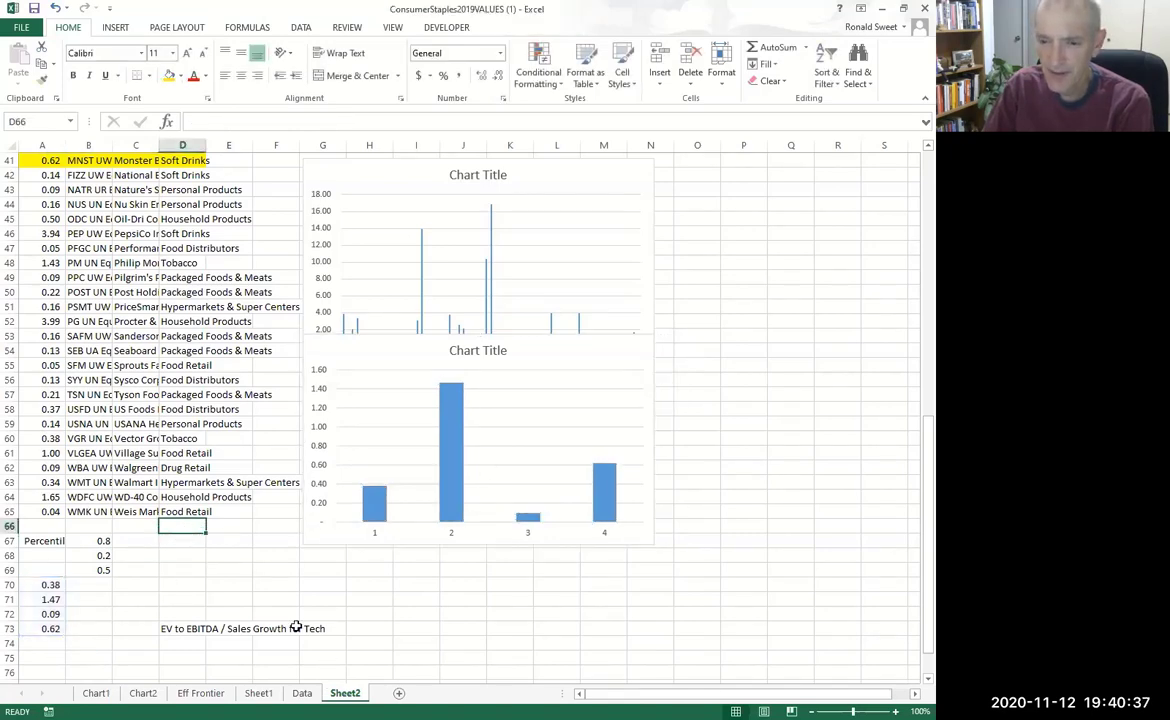
- Switch to the 0301 WMTBloombergFall2020 workbook and enlarge the Gordon Growth Model picture on Sheet1 to about column L and row 14
click(300, 694)
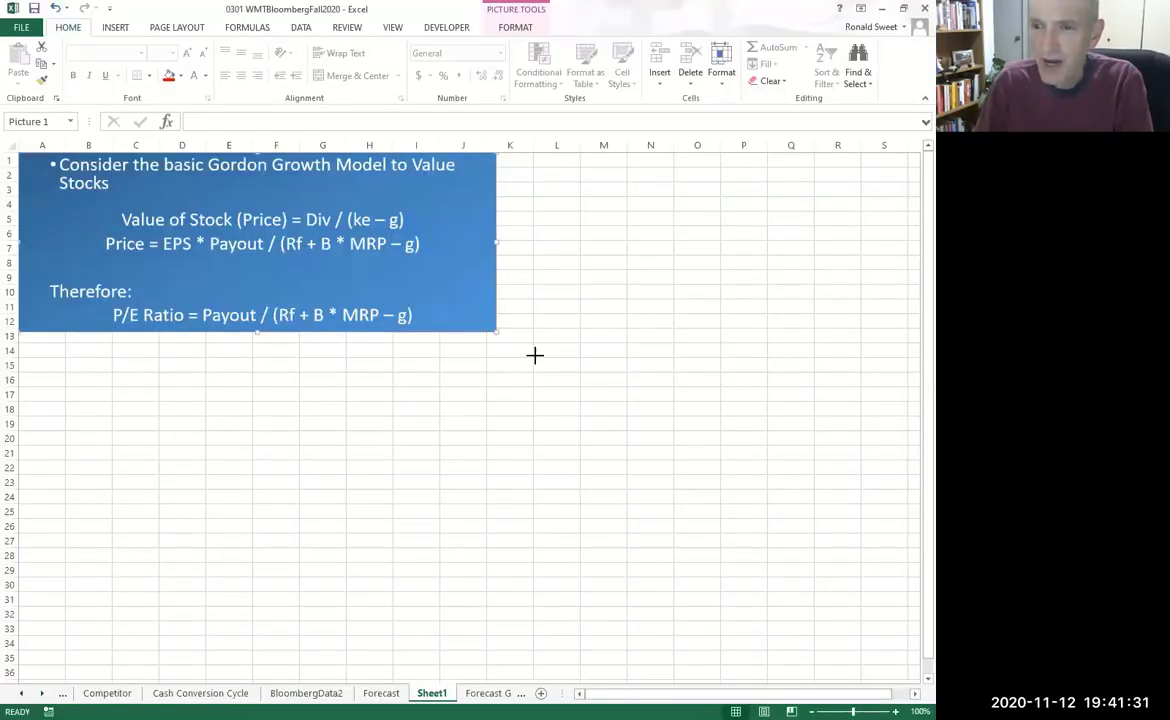
drag(535, 355, 571, 363)
click(62, 445)
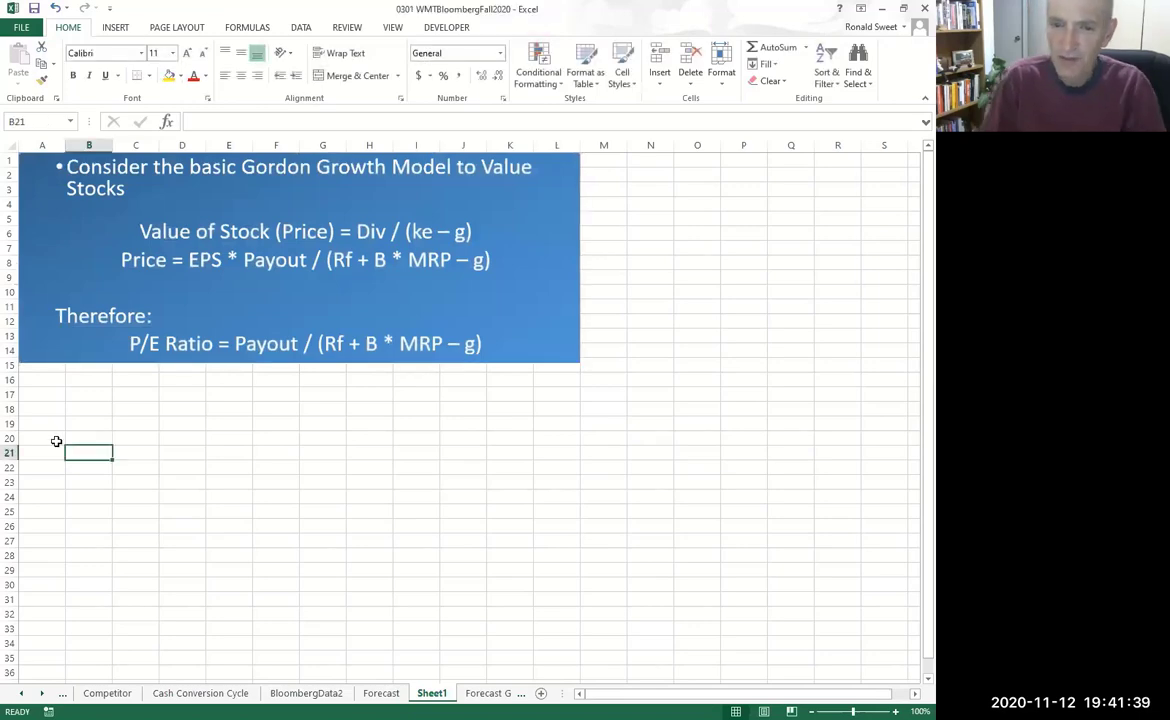
key(Left)
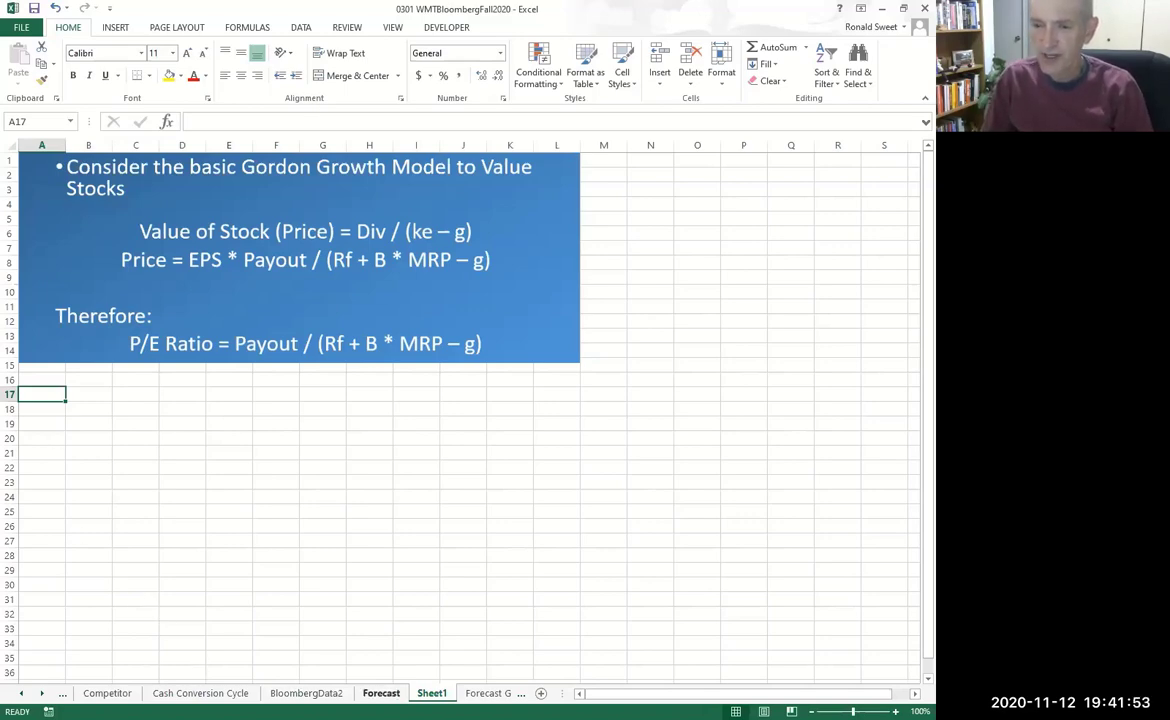
click(27, 380)
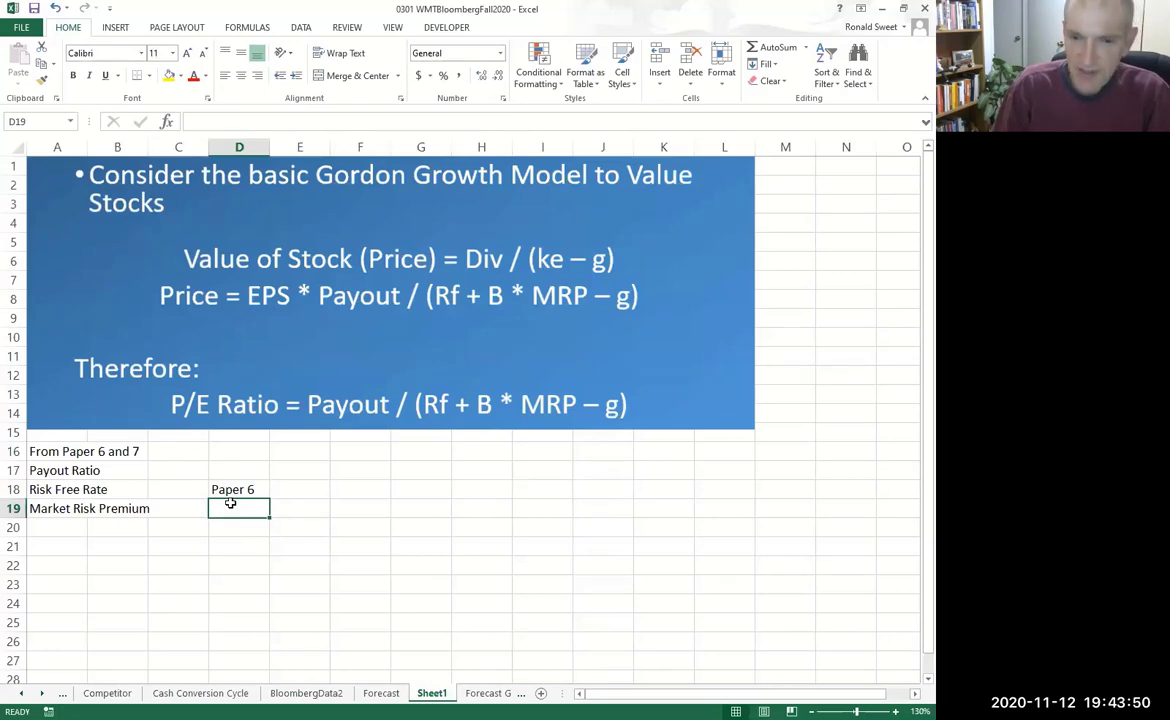
- Enter the risk free rate 0.02 in C18 and format it as a percentage with two decimals
key(Up)
key(Left)
text(0.02)
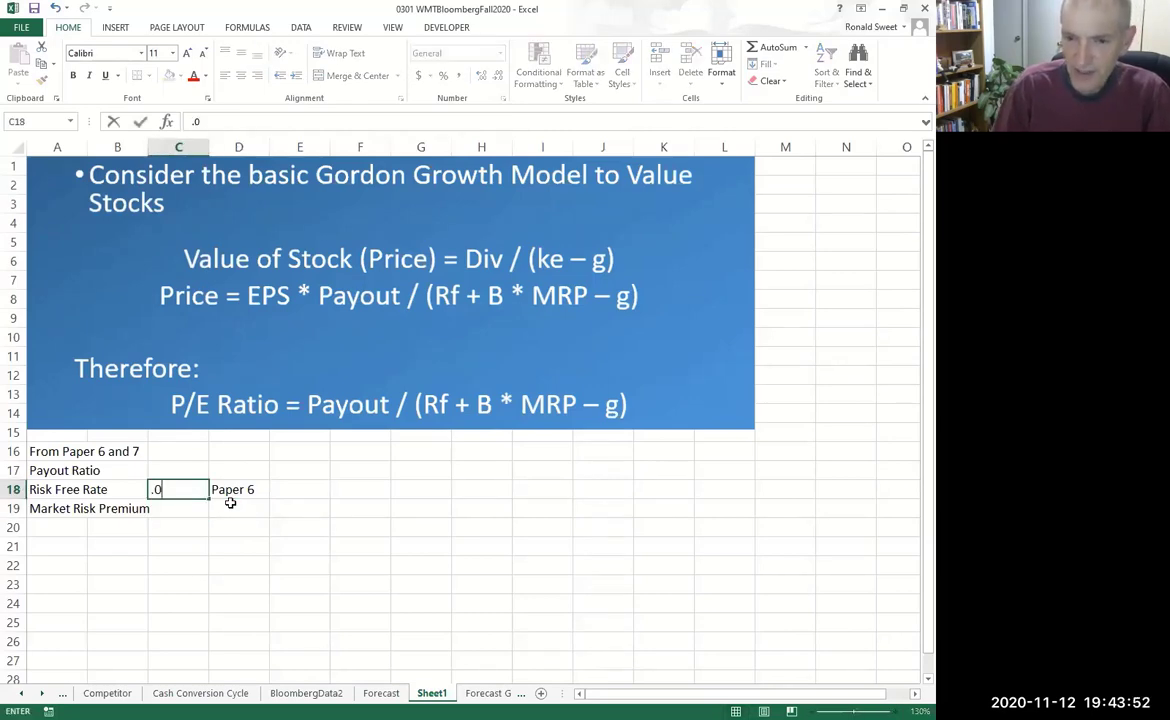
key(Return)
key(Up)
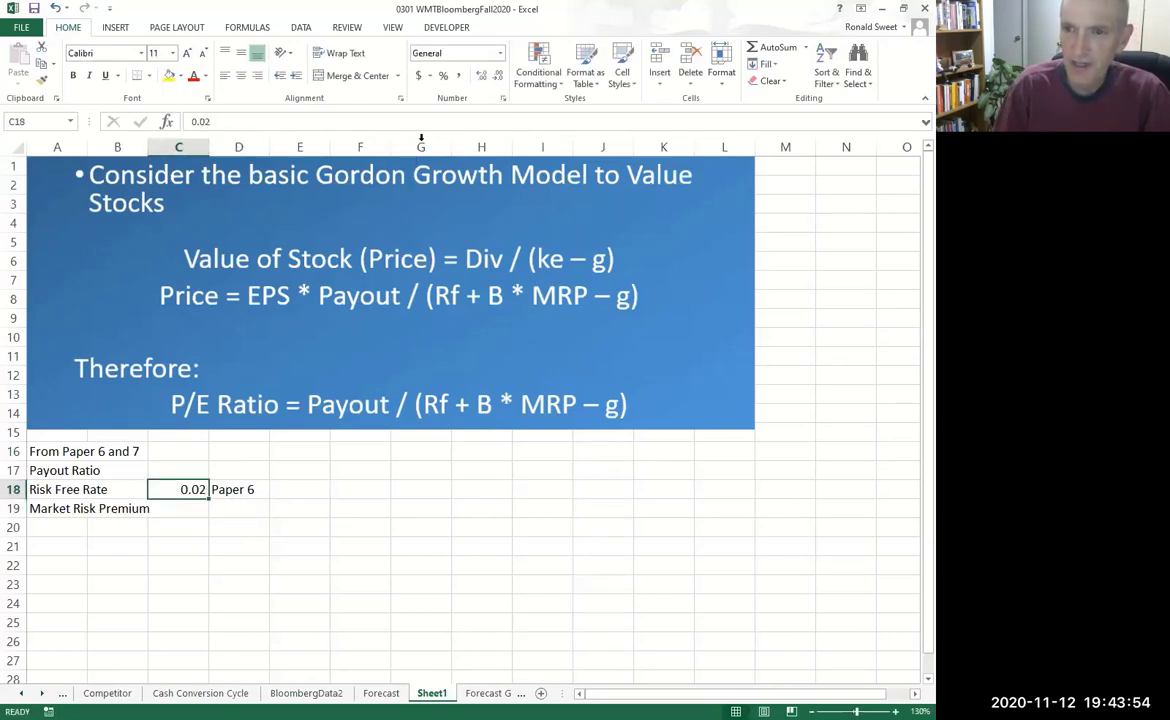
key(ctrl+shift+5)
- Copy the C18 percentage cell to C19 and set the market risk premium to .06
key(ctrl+c)
key(Down)
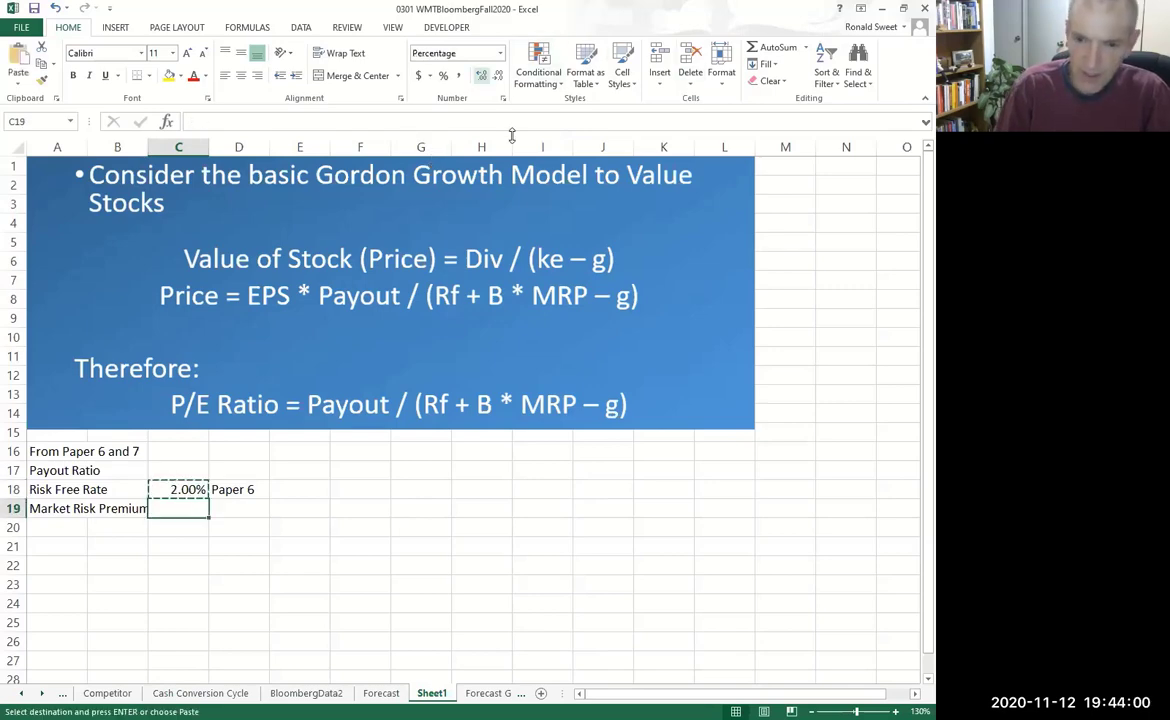
key(Return)
text(.06)
key(Return)
- Copy the "Paper 6" source note from D18 to D19 for the market risk premium
key(Up)
key(Up)
key(Right)
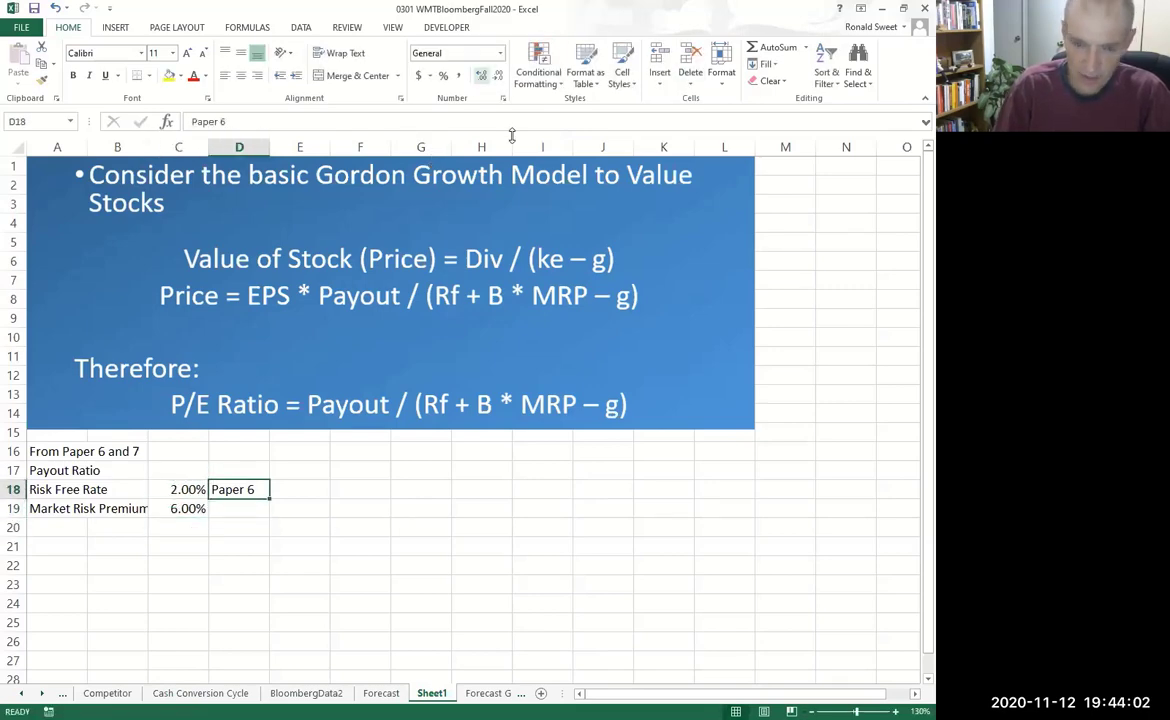
key(ctrl+c)
key(Down)
key(Return)
- Add the label "LT Growth" in A20 below Market Risk Premium
key(Down)
key(Home)
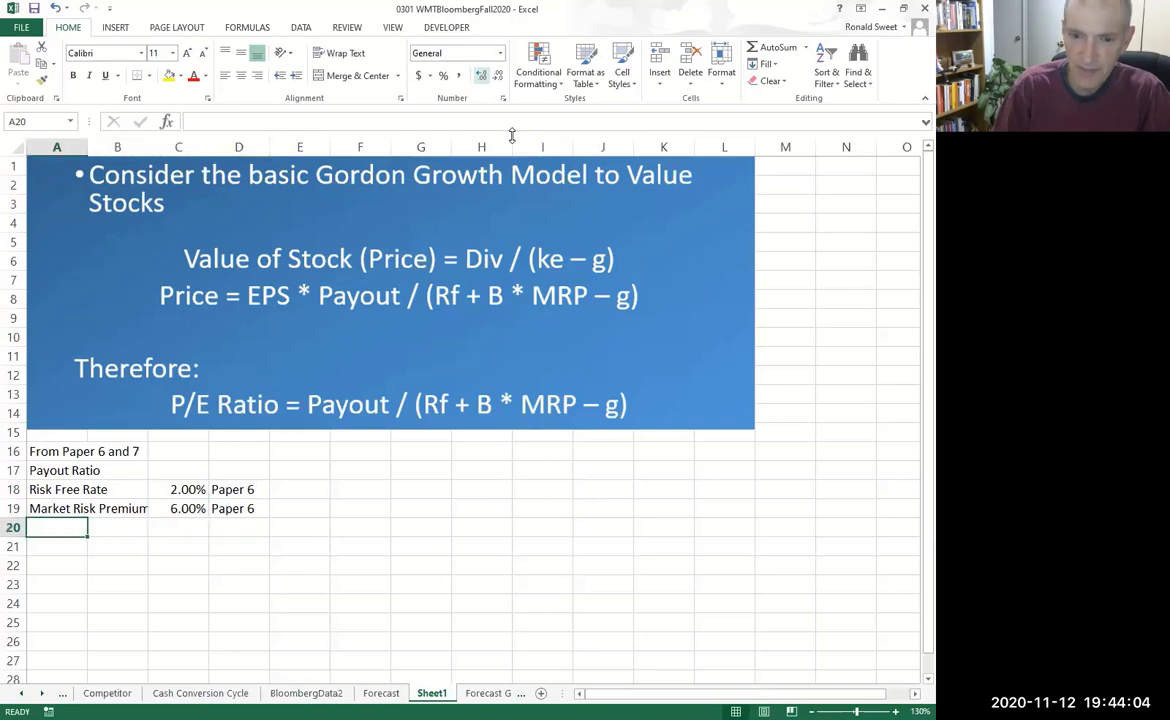
text(LT G)
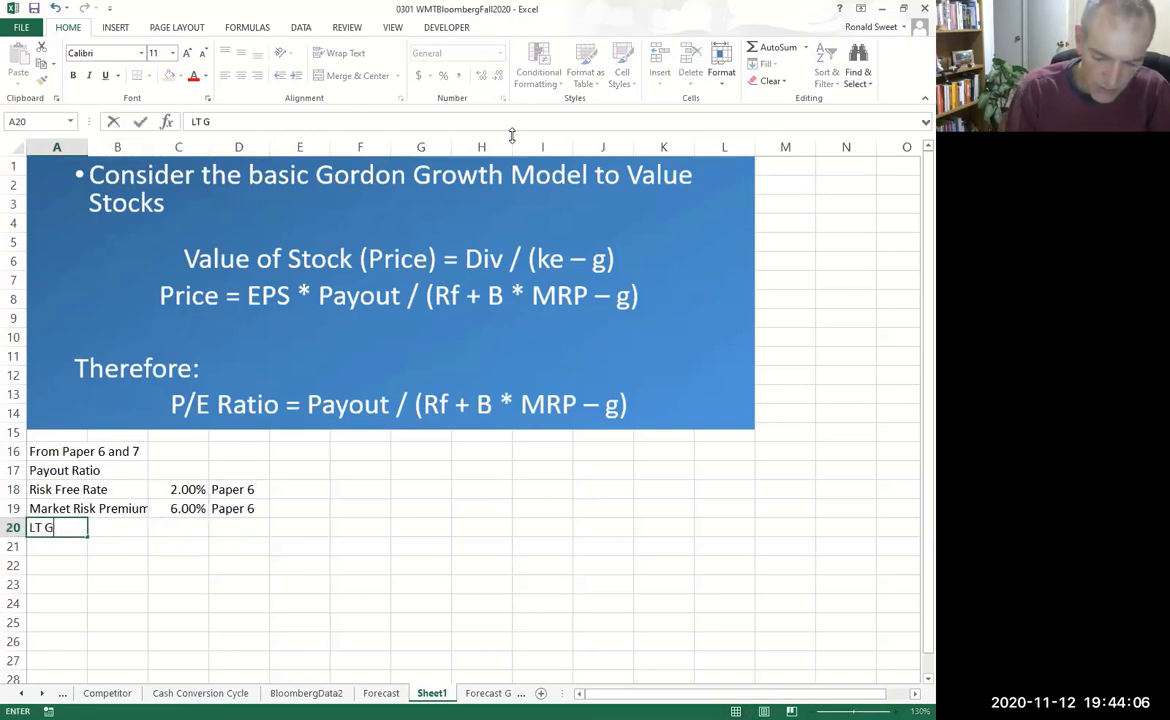
text(rowth)
key(Return)
- Enter the source note "Paper 6 or 7" in D20 for the LT Growth row
key(Up)
key(Right)
key(Right)
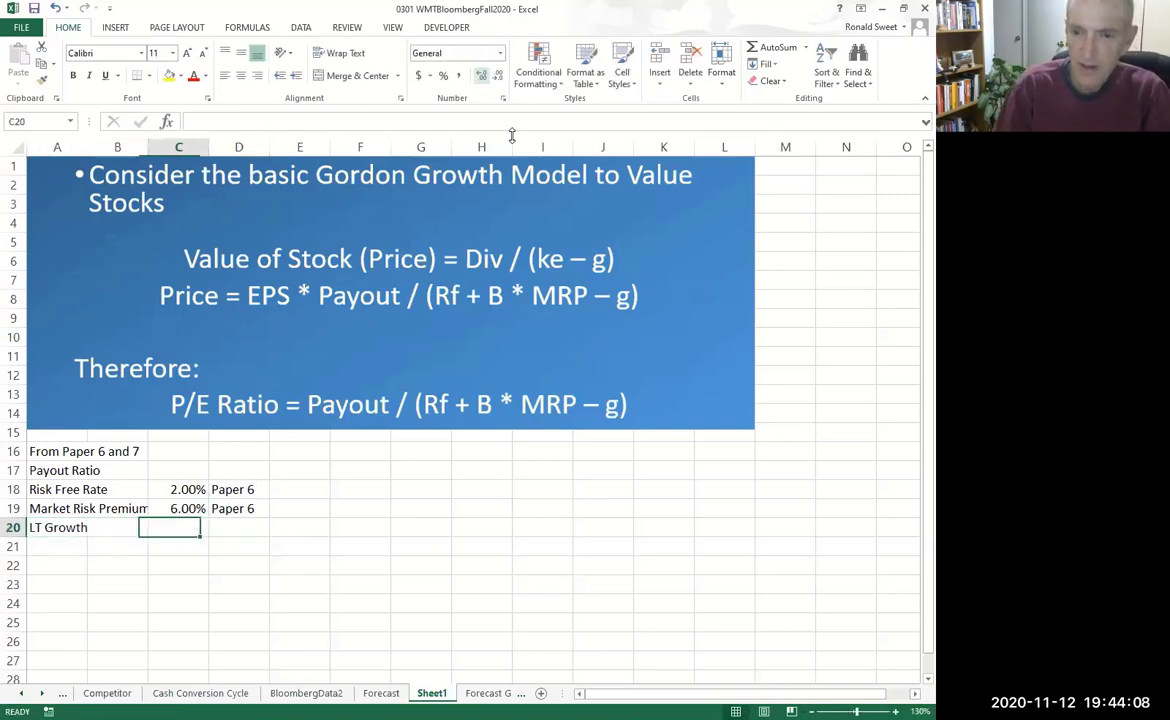
key(Right)
text(Paper 6)
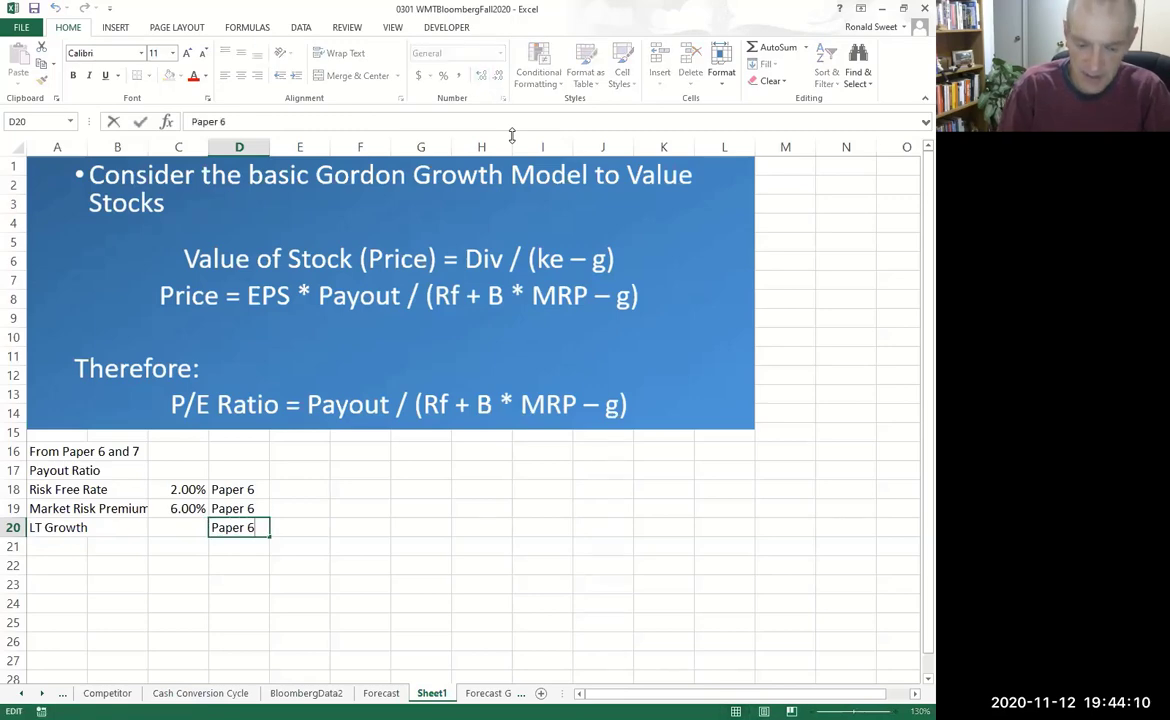
text( or 7)
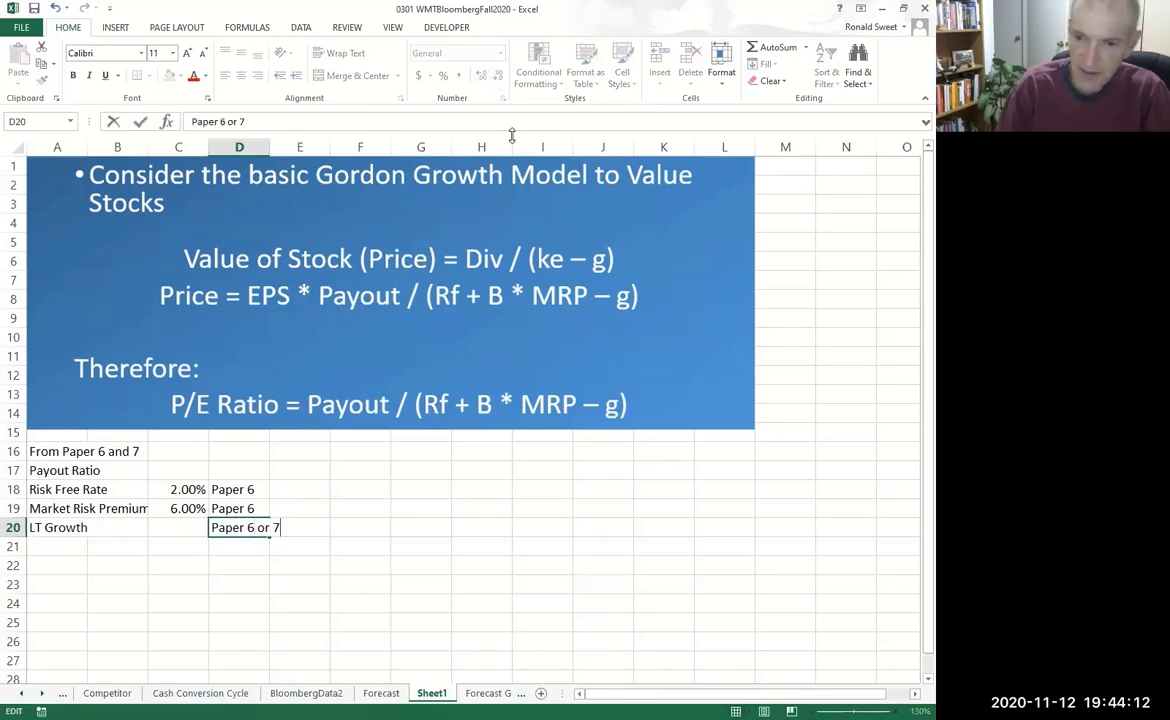
key(Return)
- Set the LT Growth value in C20 to .04 and format it as a percentage with two decimals
key(Up)
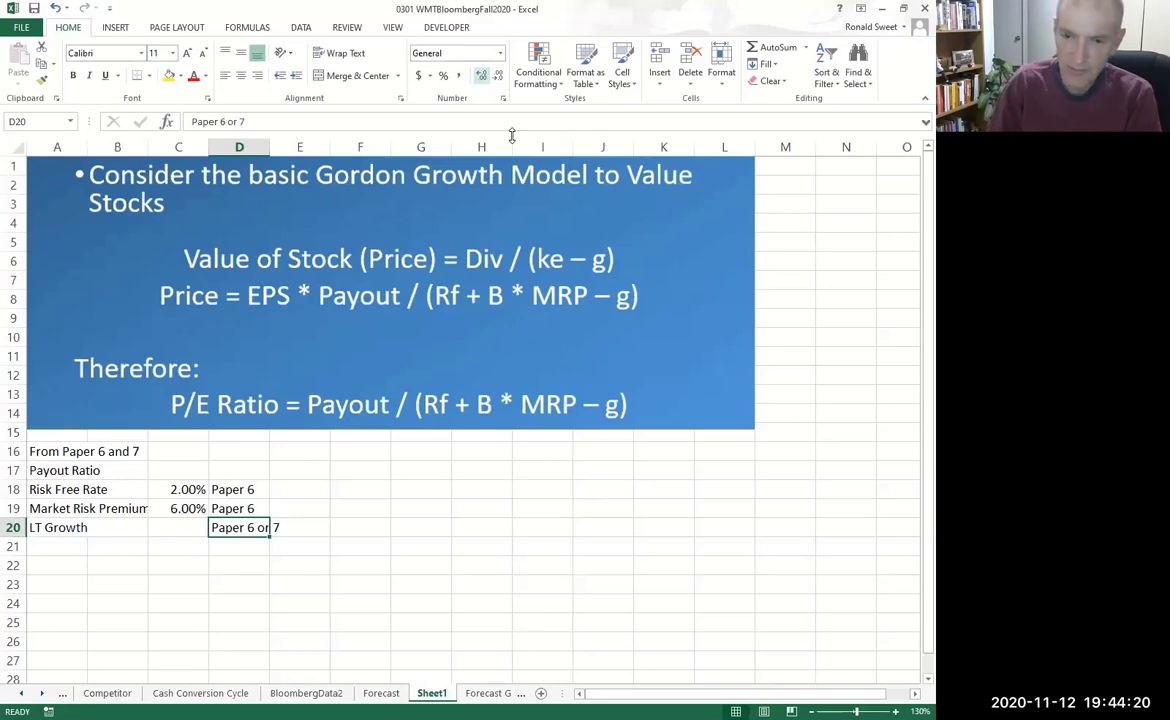
key(Left)
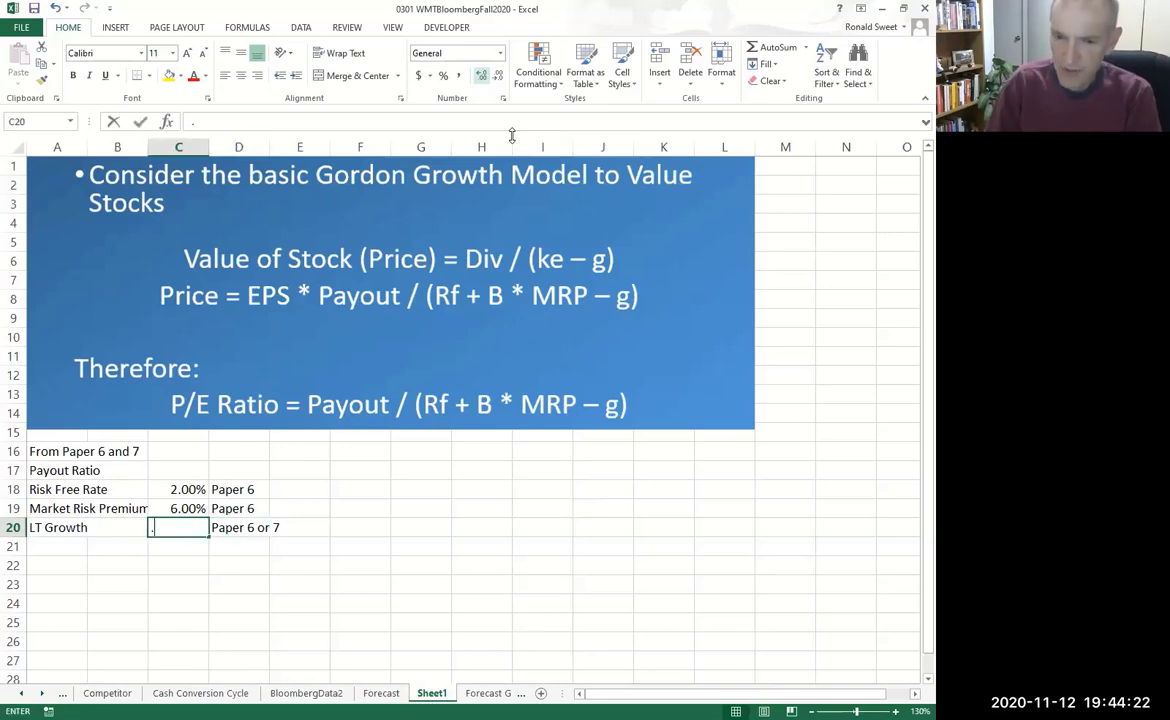
text(.04)
key(ctrl+Return)
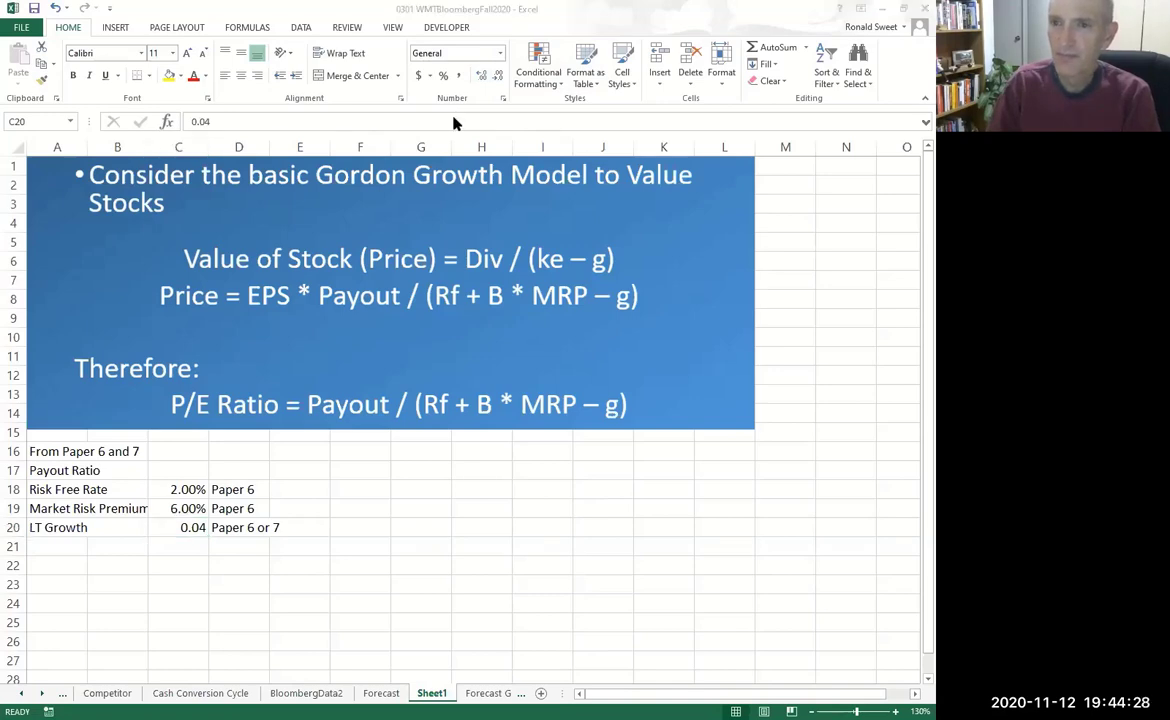
click(482, 75)
click(482, 75)
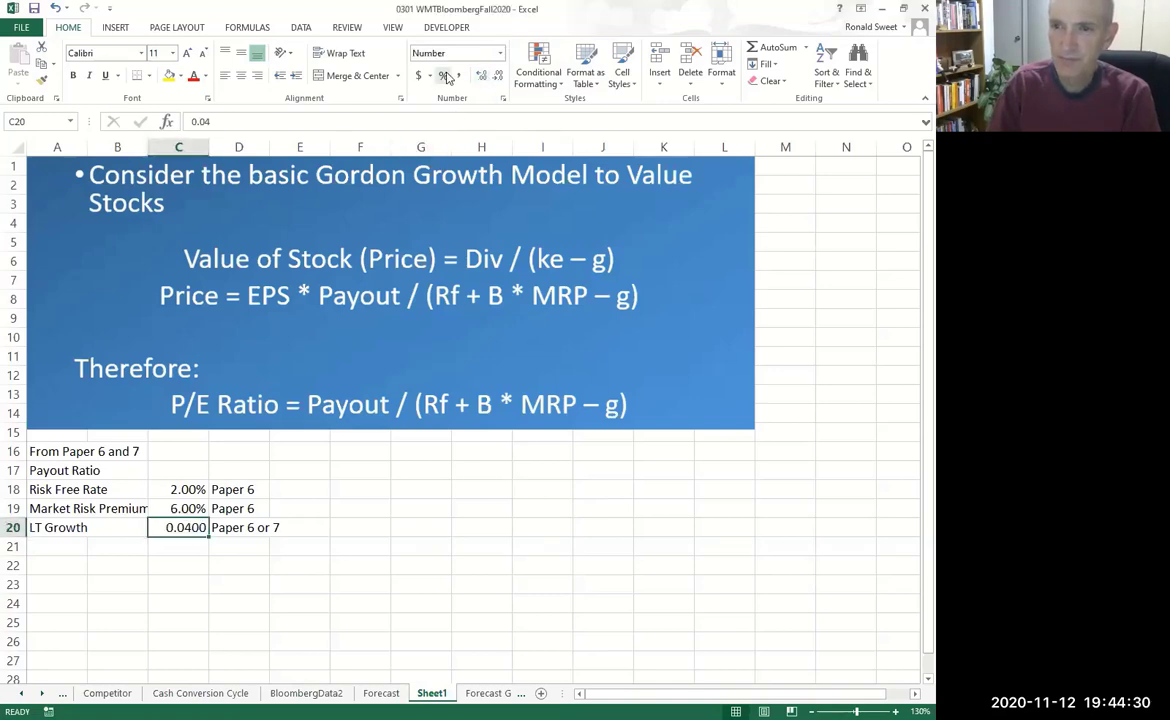
click(443, 75)
click(482, 75)
click(482, 75)
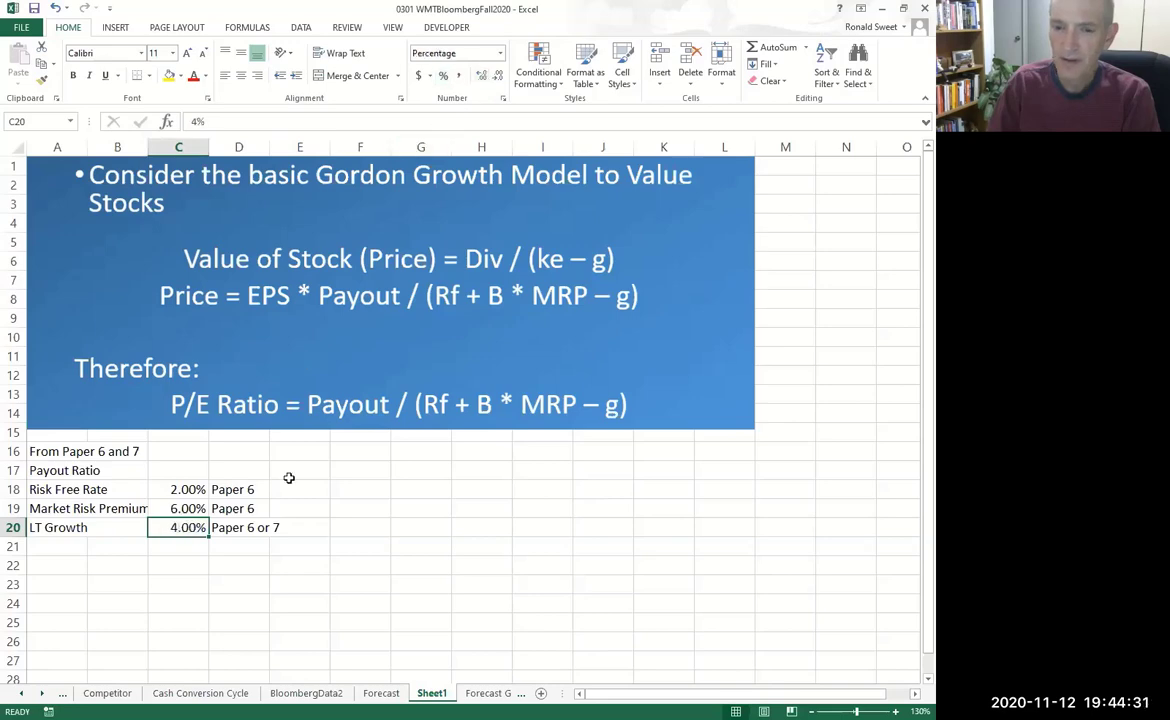
- Enter the note "Norm for S&P 500 is about 50%" in D17 for the Payout Ratio row
click(172, 469)
click(233, 468)
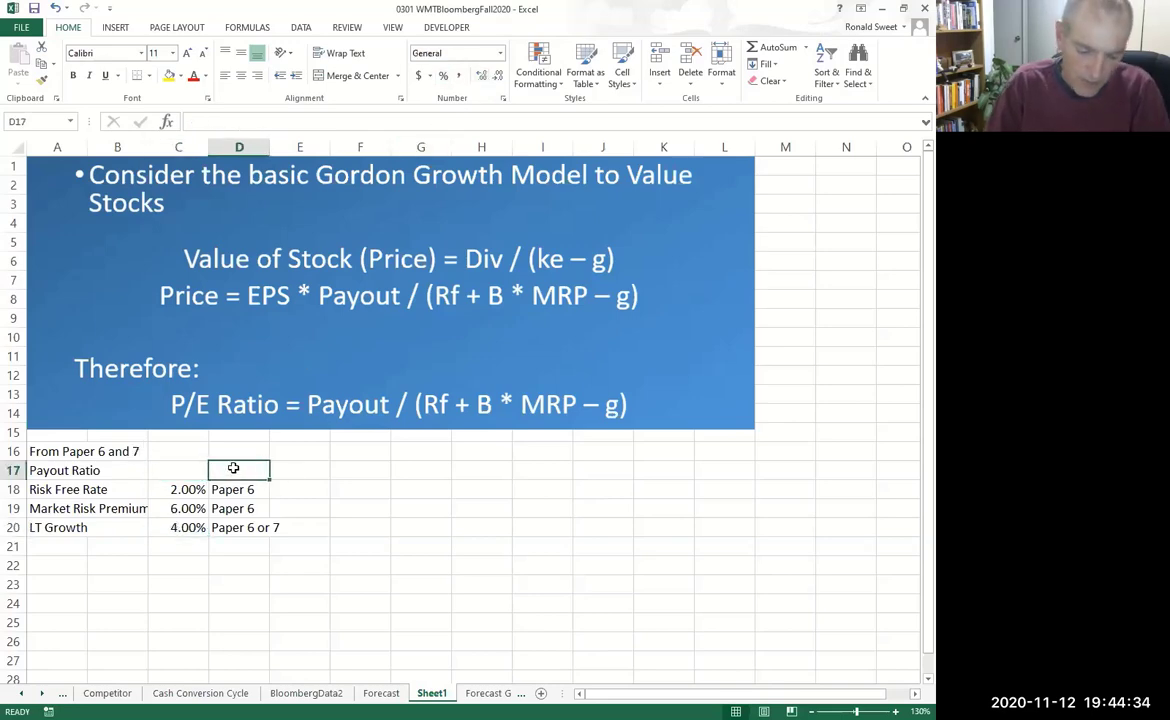
text(Norm)
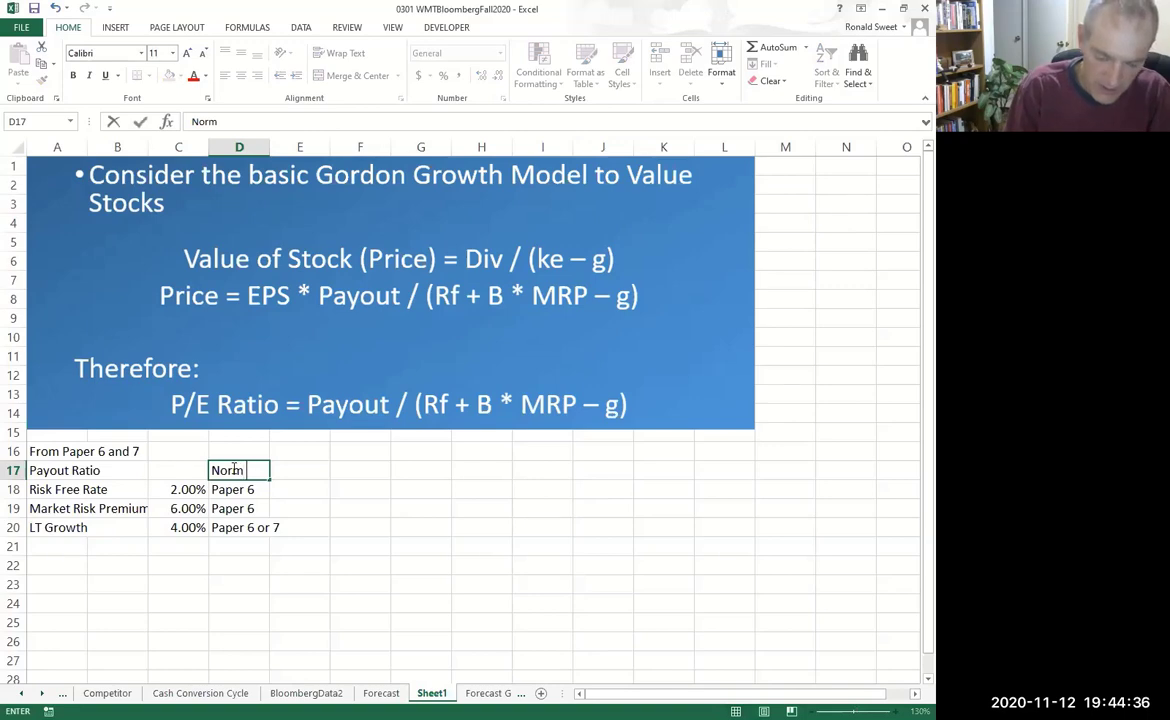
text( for S&P)
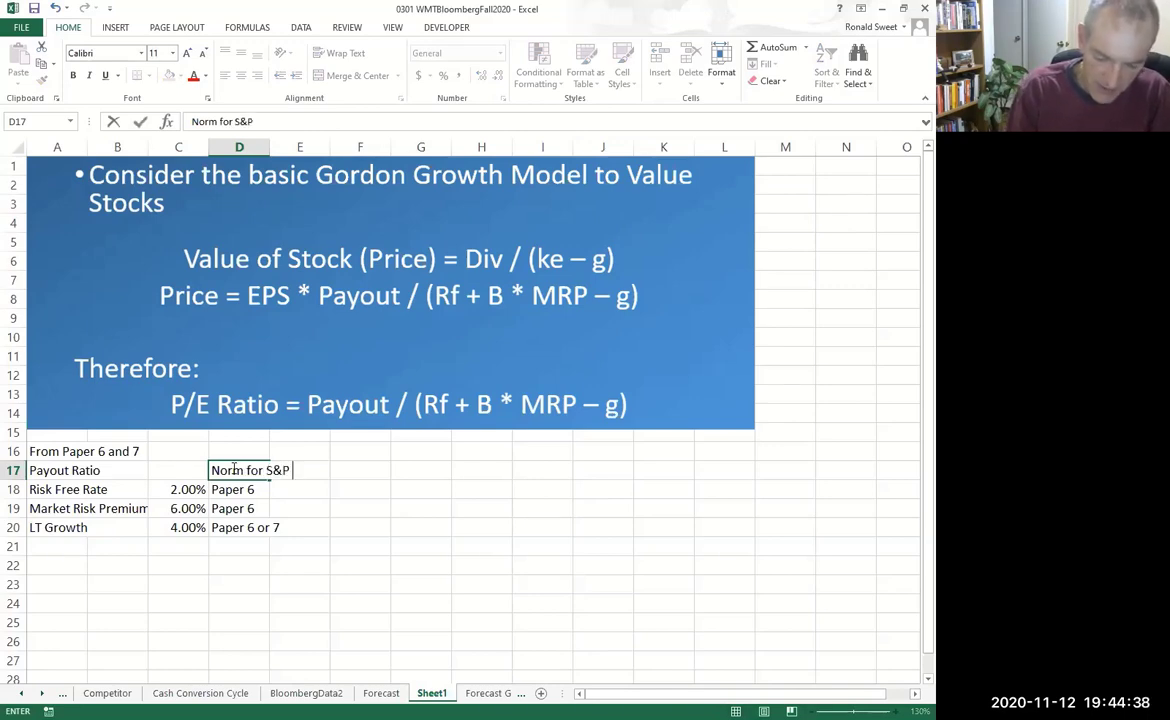
text( 500 is abo)
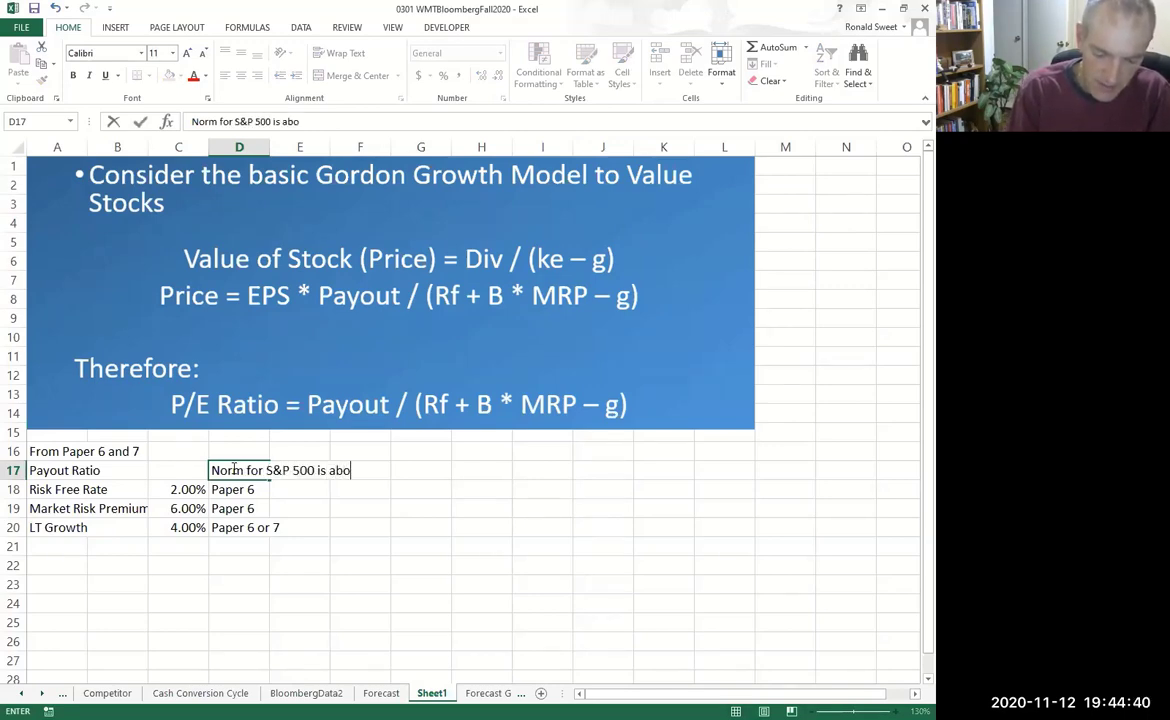
text(ut 50%)
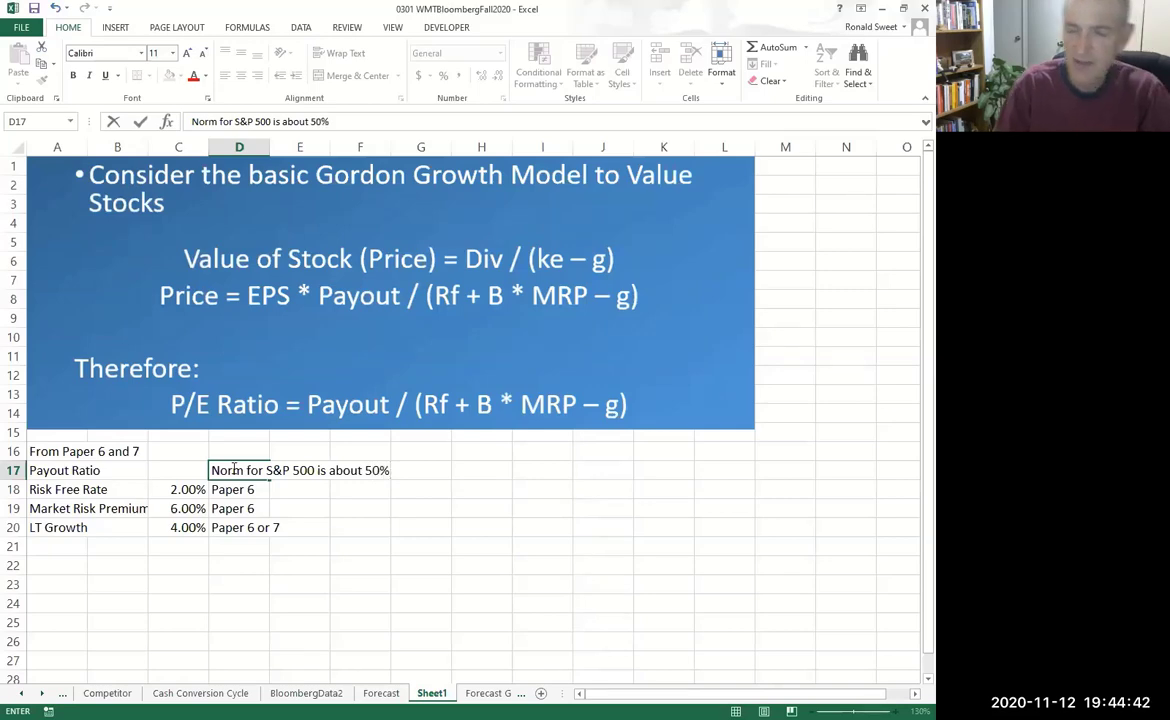
key(Return)
- Extend the Payout Ratio note in D17 with "or Use My Forecast"
key(Up)
key(Right)
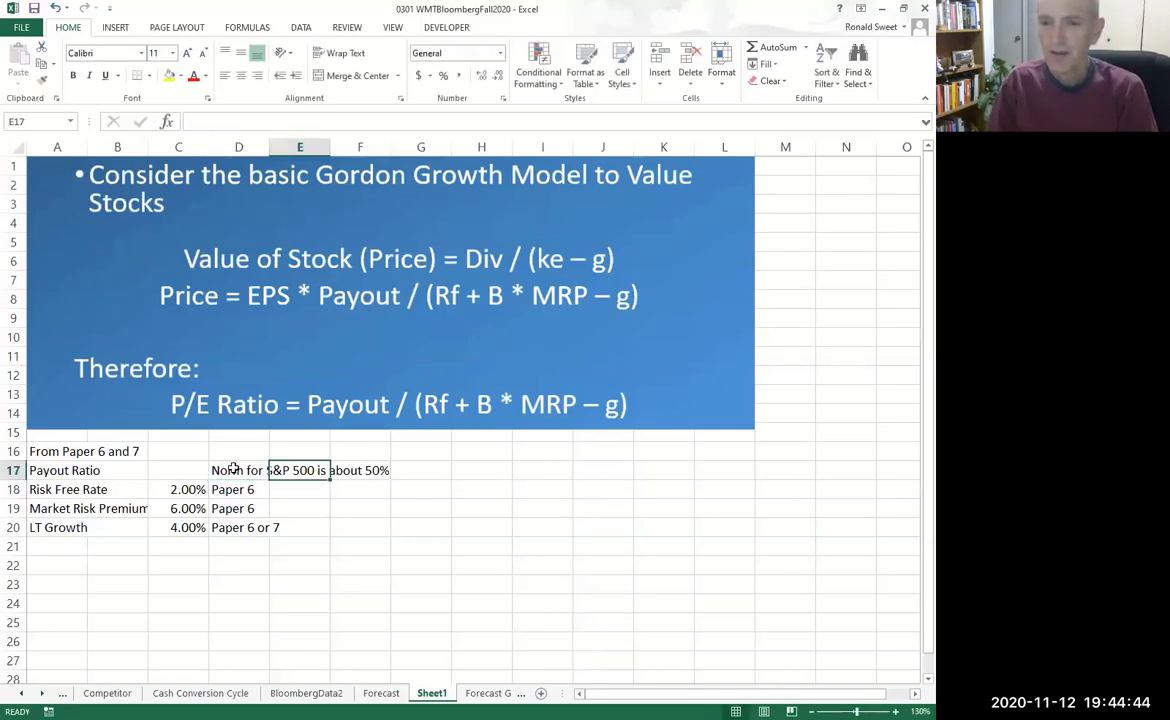
key(Right)
key(Right)
key(Left)
key(Left)
key(Left)
key(F2)
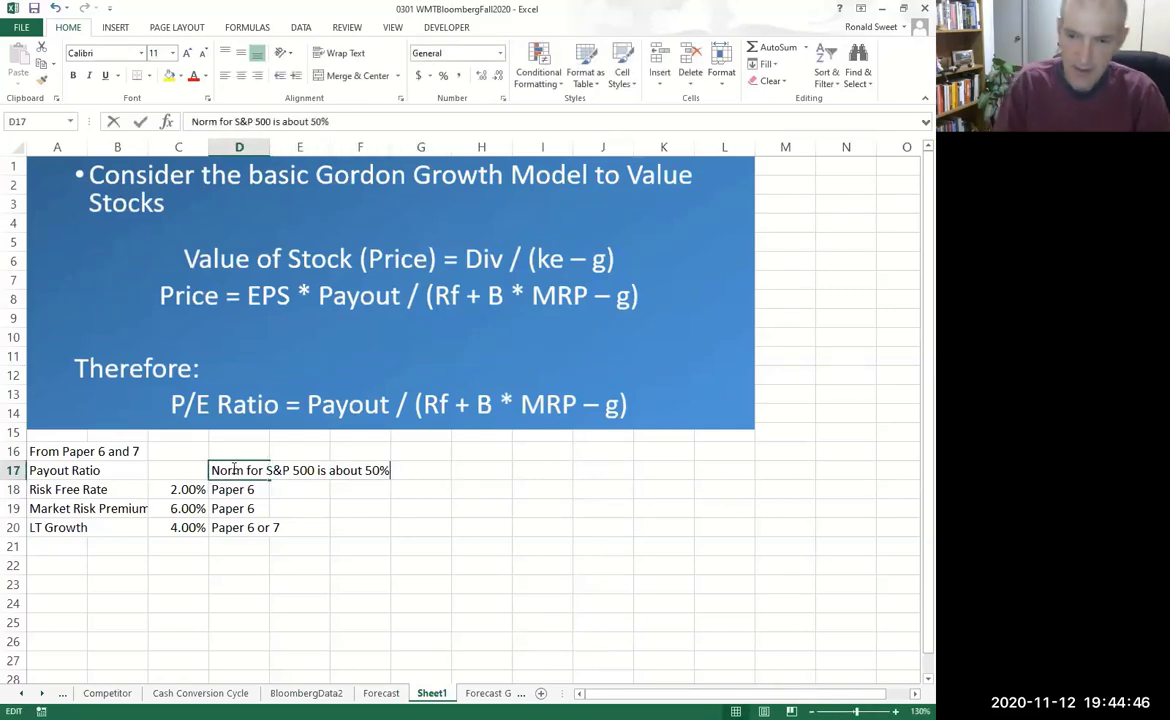
text(o)
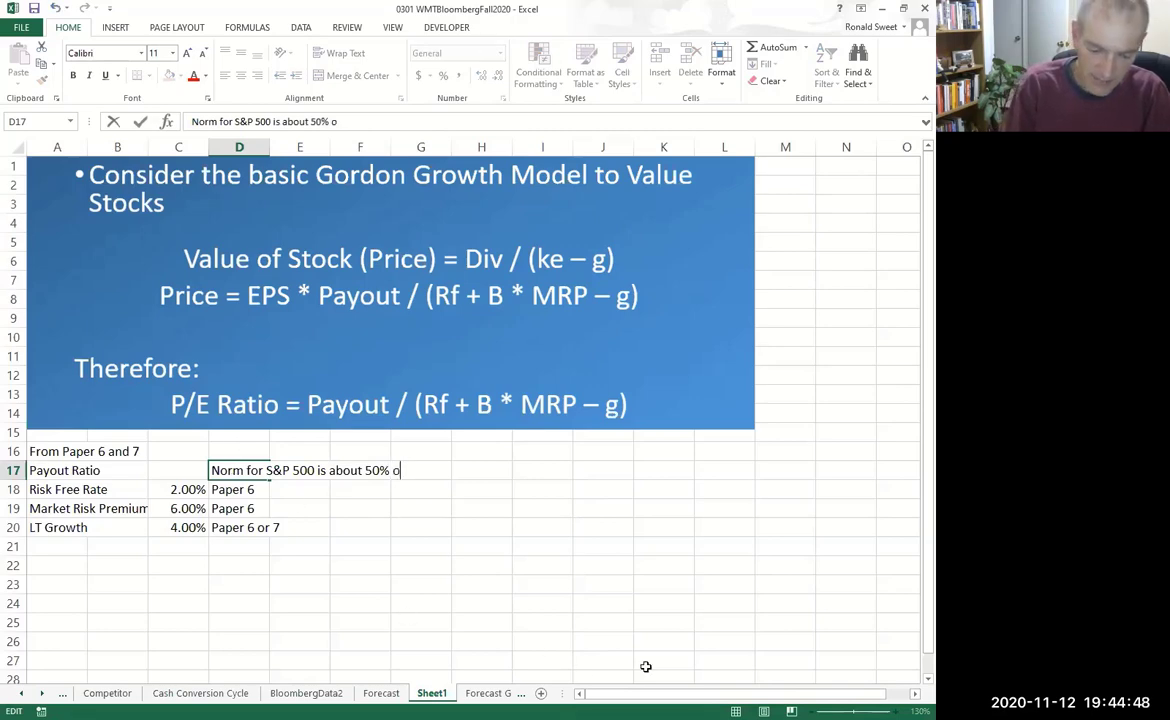
text(r Use My Forecast)
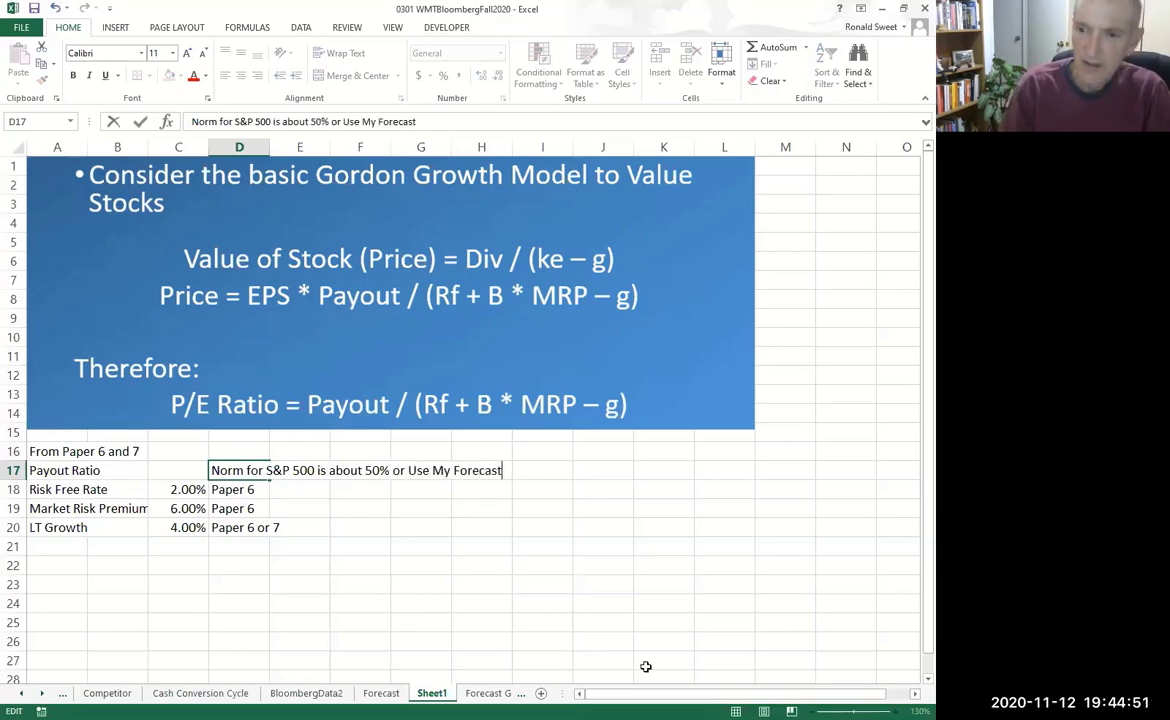
key(Return)
- Start a Payout Ratio formula in C17 that references the 2023 column of the Forecast sheet
key(Up)
key(Left)
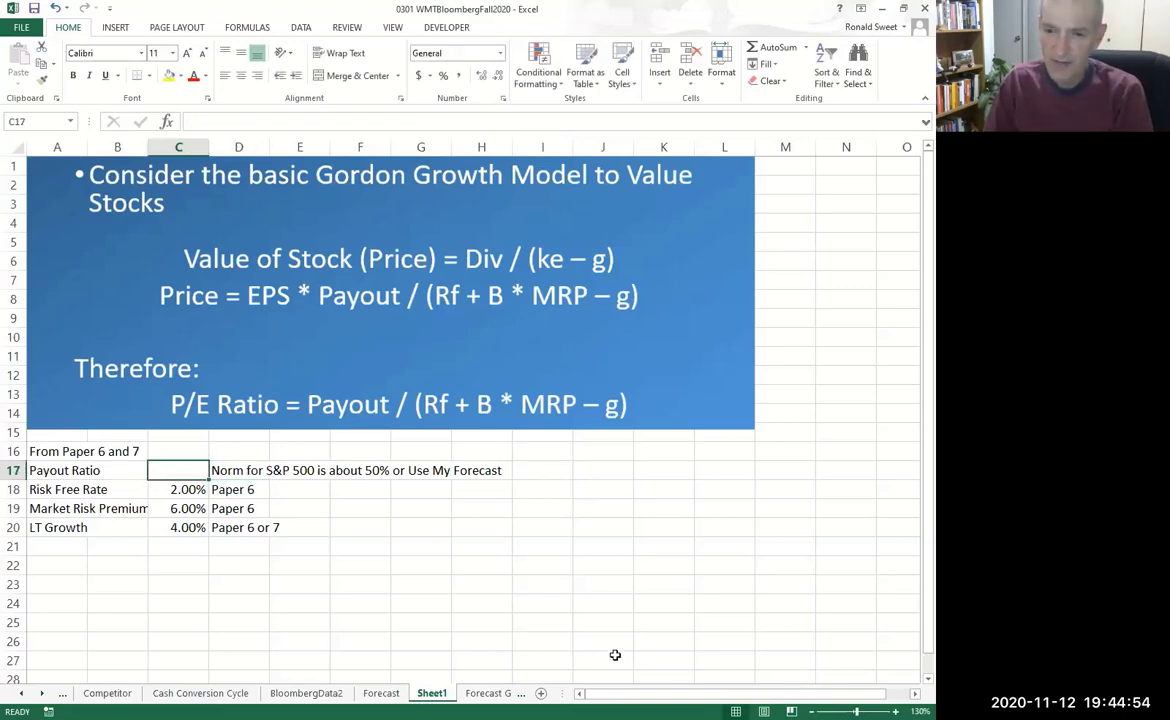
text(+)
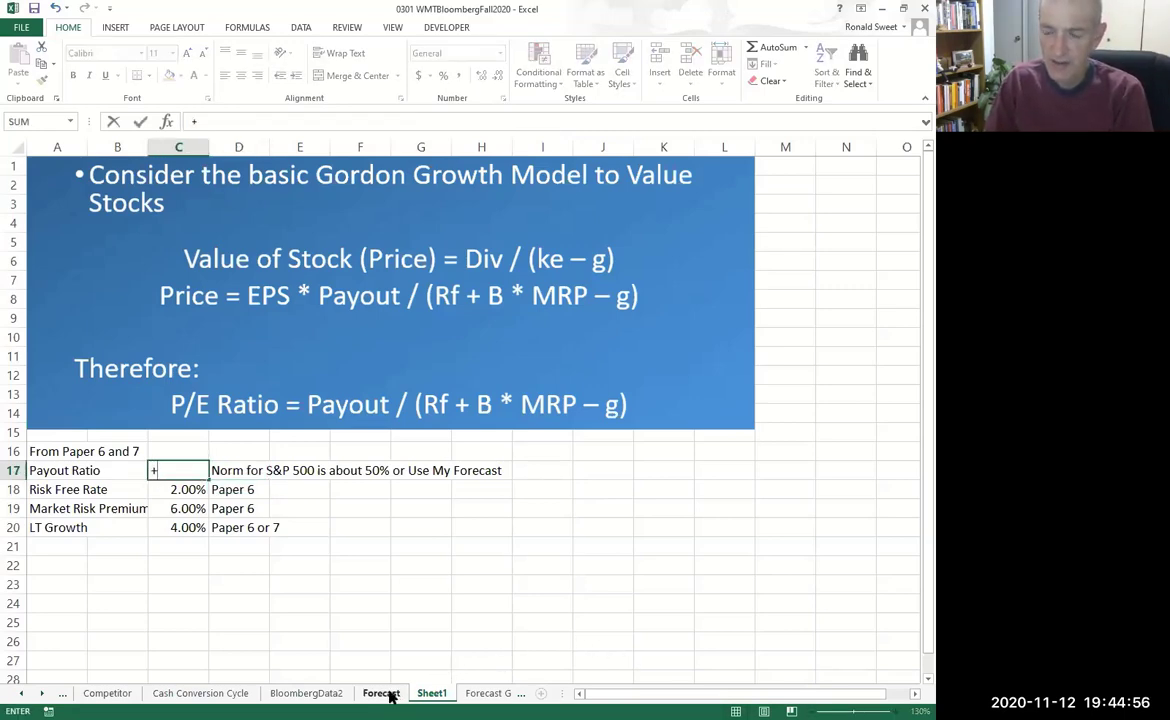
click(382, 694)
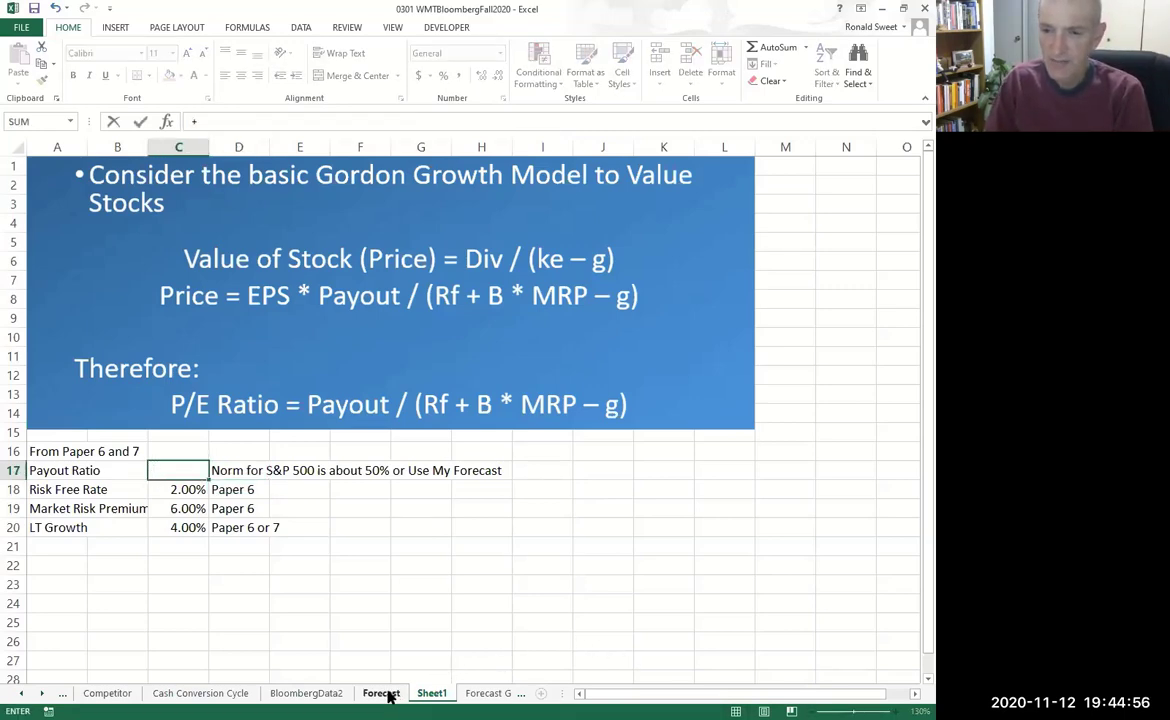
click(383, 609)
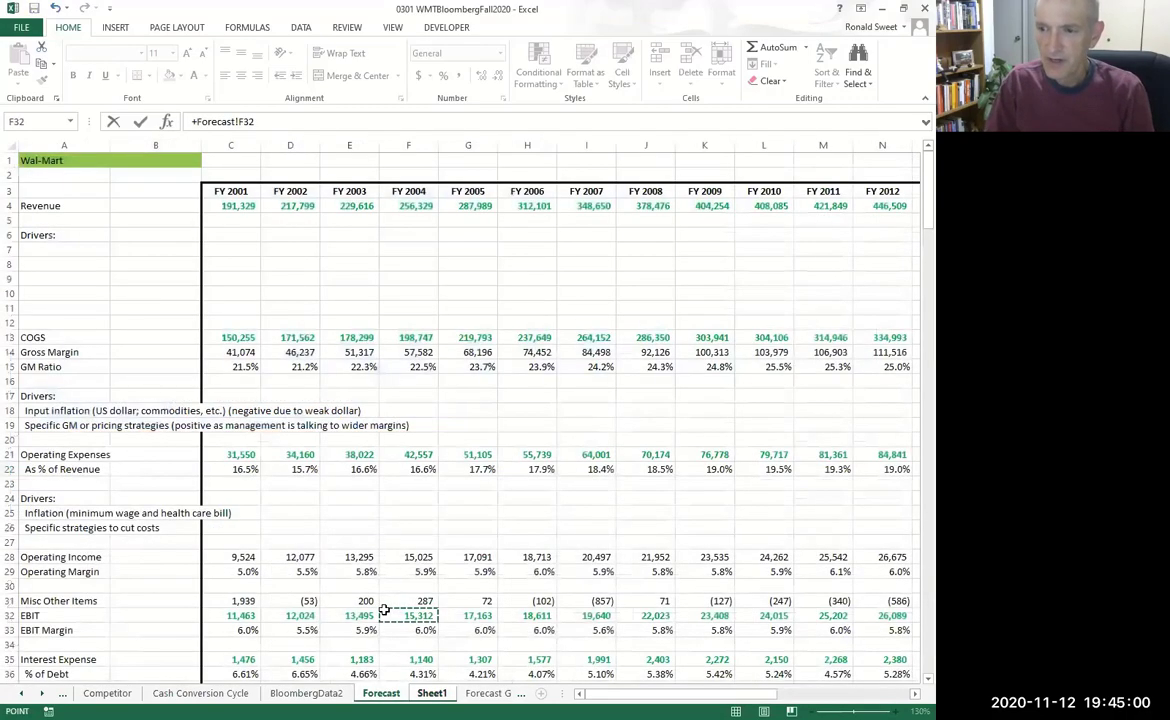
key(Right)
key(Right)
key(Right)
key(Right)
key(Right)
key(Right)
key(Right)
key(Right)
key(Right)
key(Right)
key(Right)
key(Right)
key(Right)
key(Right)
key(Right)
key(Right)
key(Right)
key(Right)
key(Right)
key(Right)
key(Left)
key(Left)
key(Left)
key(Left)
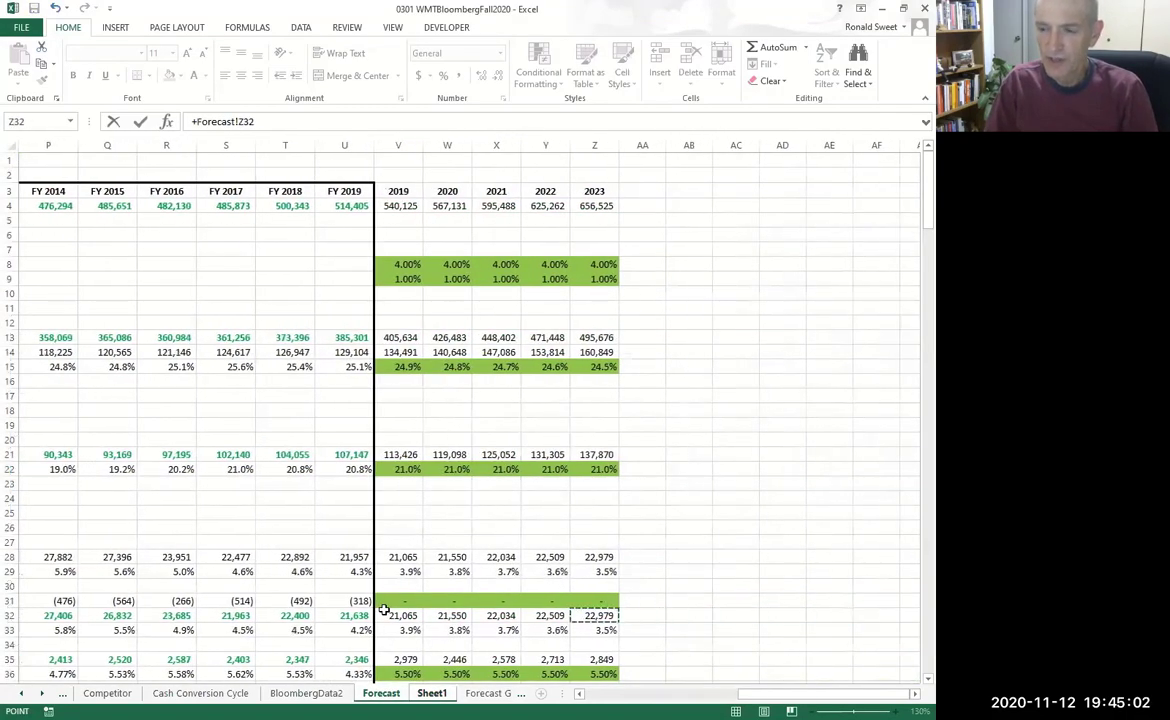
- Shift the formula's reference down the 2023 column to the 50% payout assumption in Forecast cell Z90
key(Down)
key(Down)
key(Down)
key(Down)
key(Down)
key(Down)
key(Down)
key(Down)
key(Down)
key(Down)
key(Down)
key(Down)
key(Down)
key(Down)
key(Down)
key(Down)
key(Down)
key(Down)
key(Down)
key(Down)
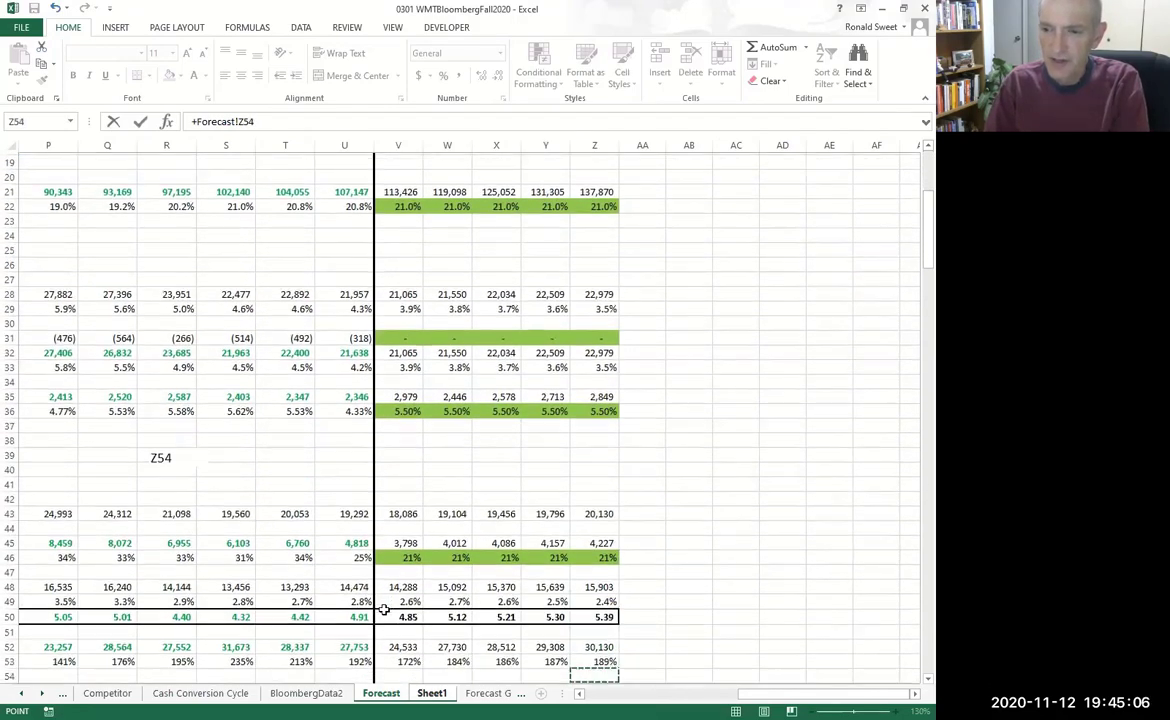
key(Up)
key(Up)
key(Up)
key(Up)
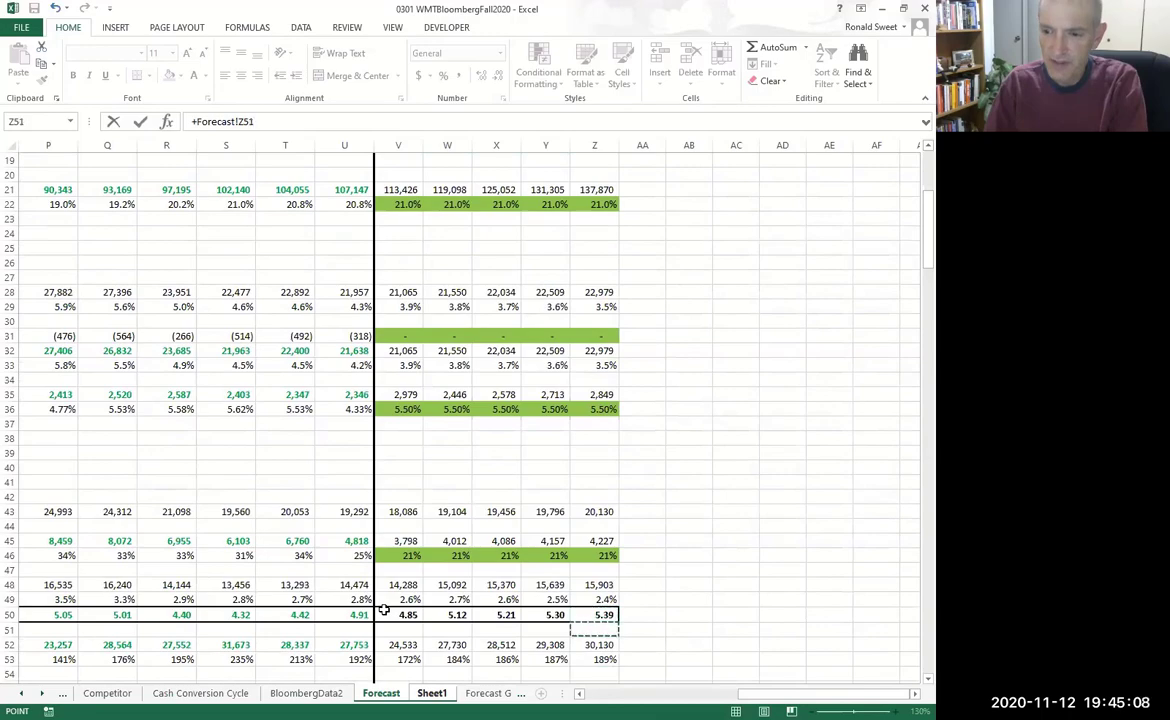
key(Down)
key(Down)
key(Down)
key(Down)
key(Down)
key(Down)
key(Down)
key(Down)
key(Down)
key(Down)
key(Down)
key(Down)
key(Down)
key(Down)
key(Down)
key(Down)
key(Down)
key(Down)
key(Down)
key(Down)
key(Down)
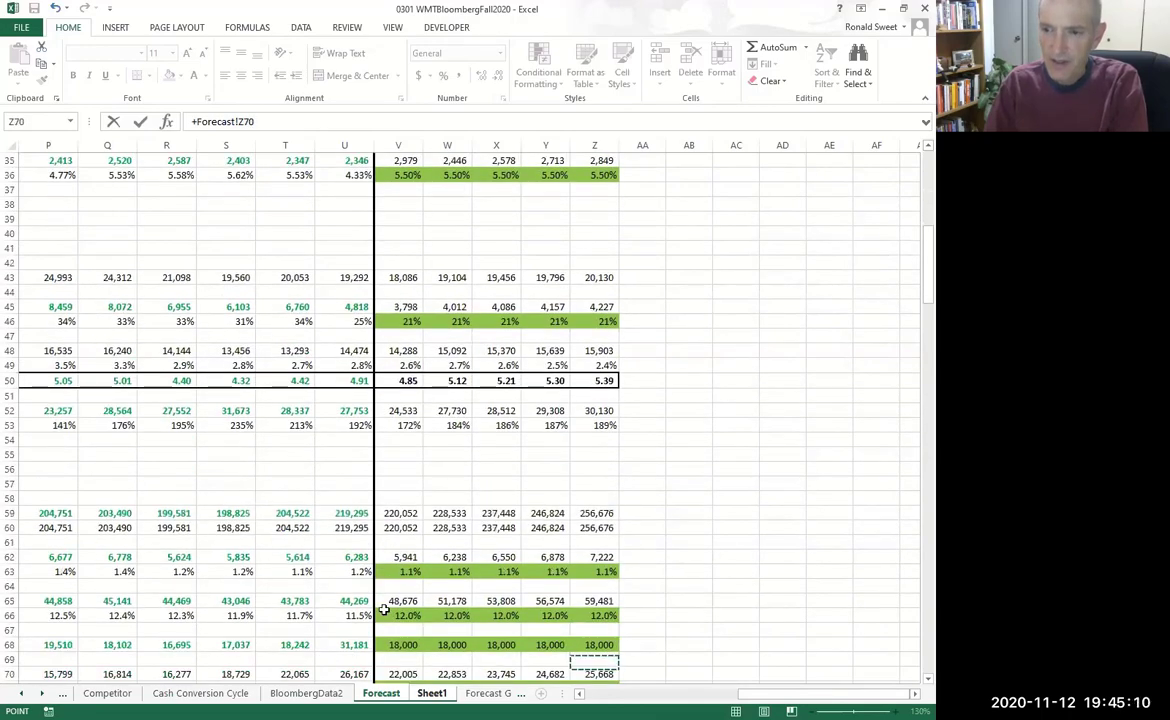
key(Down)
key(Down)
key(Down)
key(Down)
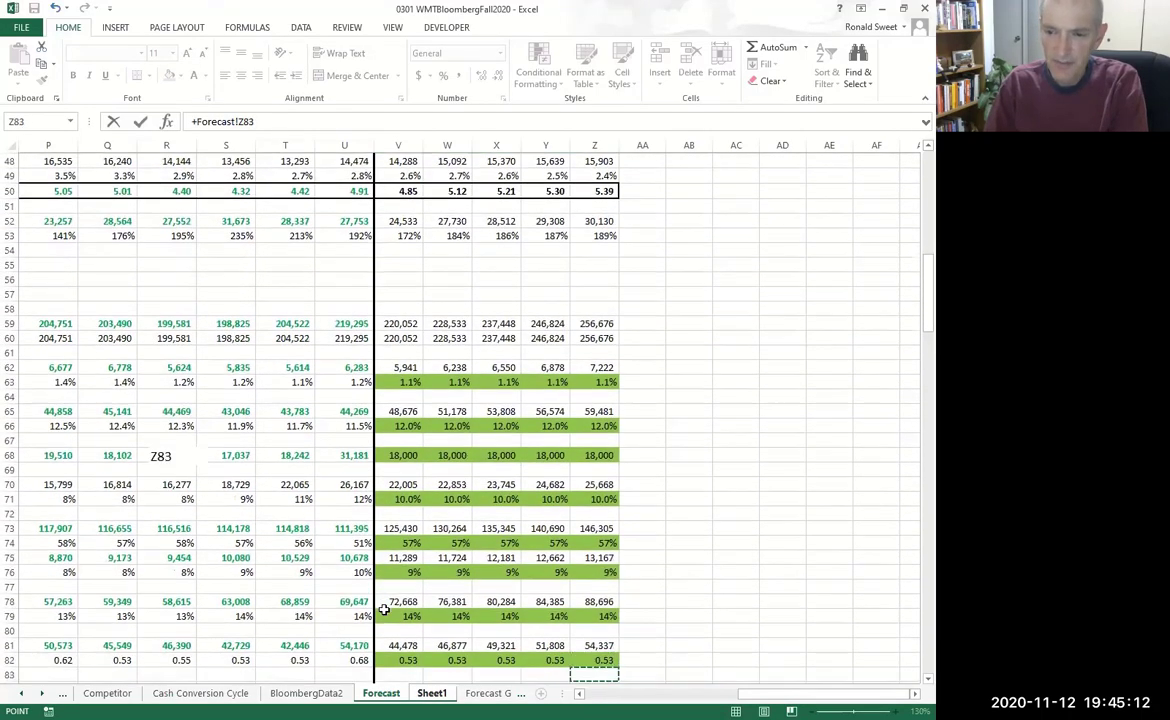
key(Up)
key(Up)
key(Up)
key(Up)
key(Up)
key(Down)
key(Down)
key(Down)
key(Down)
key(Down)
key(Down)
key(Down)
key(Down)
key(Down)
key(Down)
key(Down)
key(Down)
key(Down)
key(Down)
key(Down)
key(Down)
key(Down)
key(Down)
key(Down)
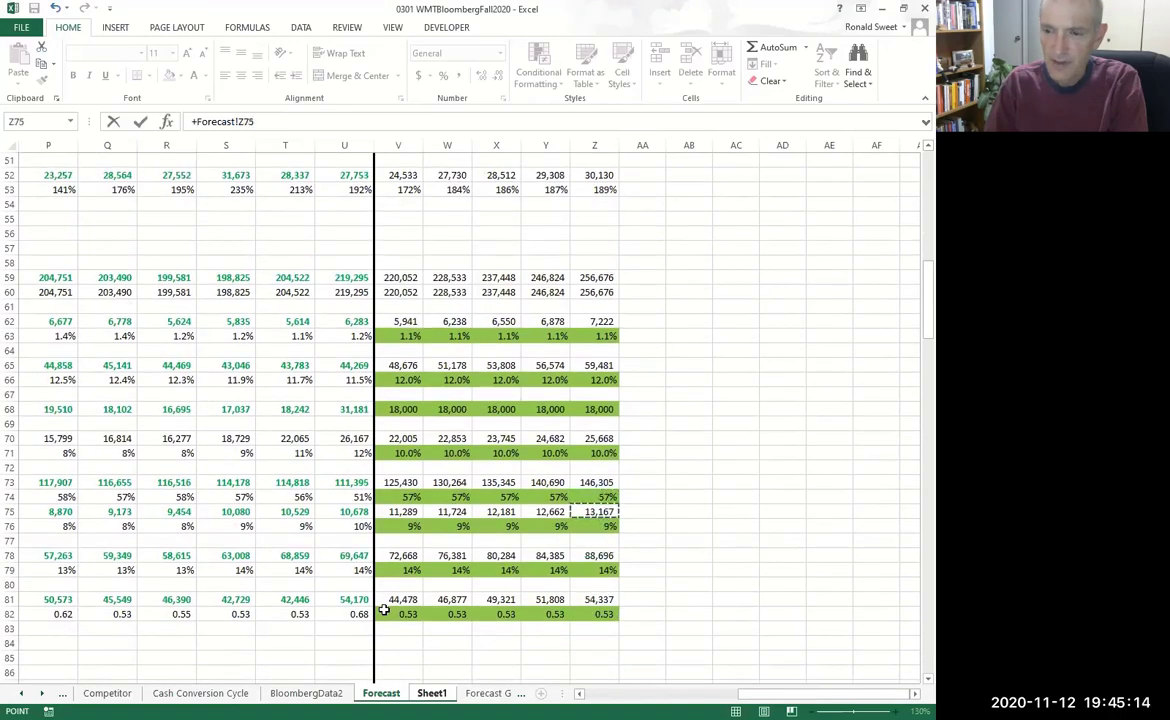
key(Up)
key(Up)
key(Up)
key(Up)
key(Up)
key(Up)
key(Up)
key(Up)
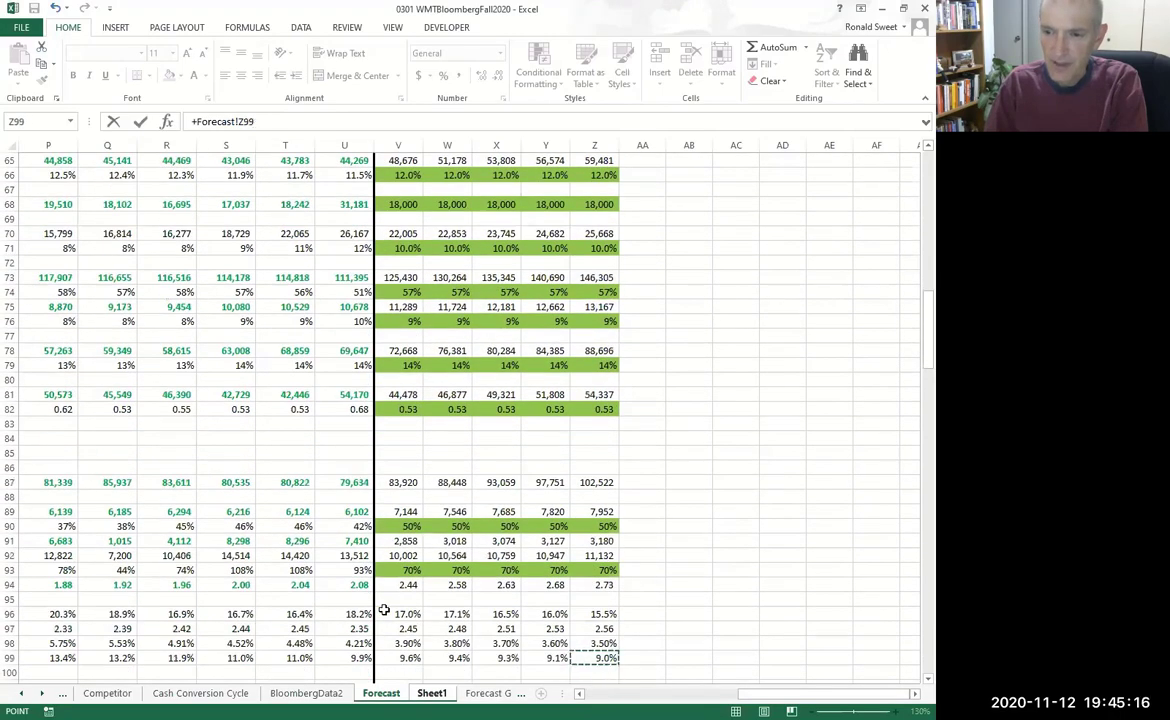
key(Down)
key(Down)
key(Down)
key(Down)
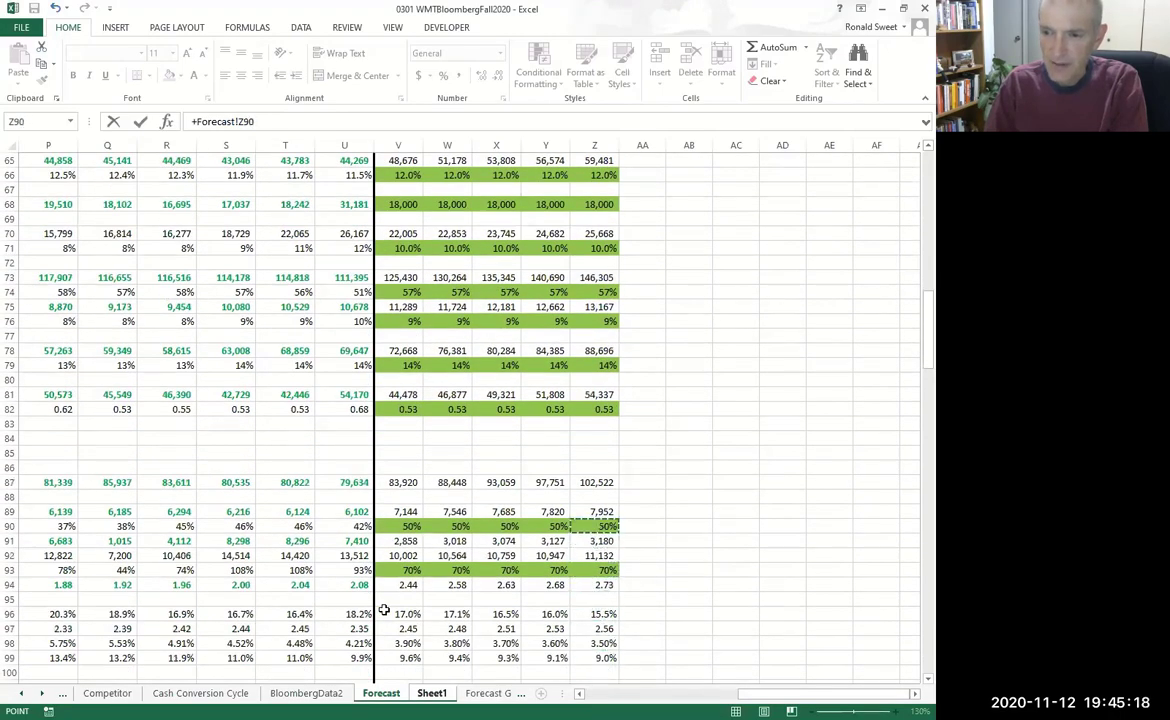
- Move the Payout Ratio formula's reference to the final-year DPS figure in Forecast cell Z94
key(Up)
key(Up)
key(Left)
key(Left)
key(Left)
key(Left)
key(Left)
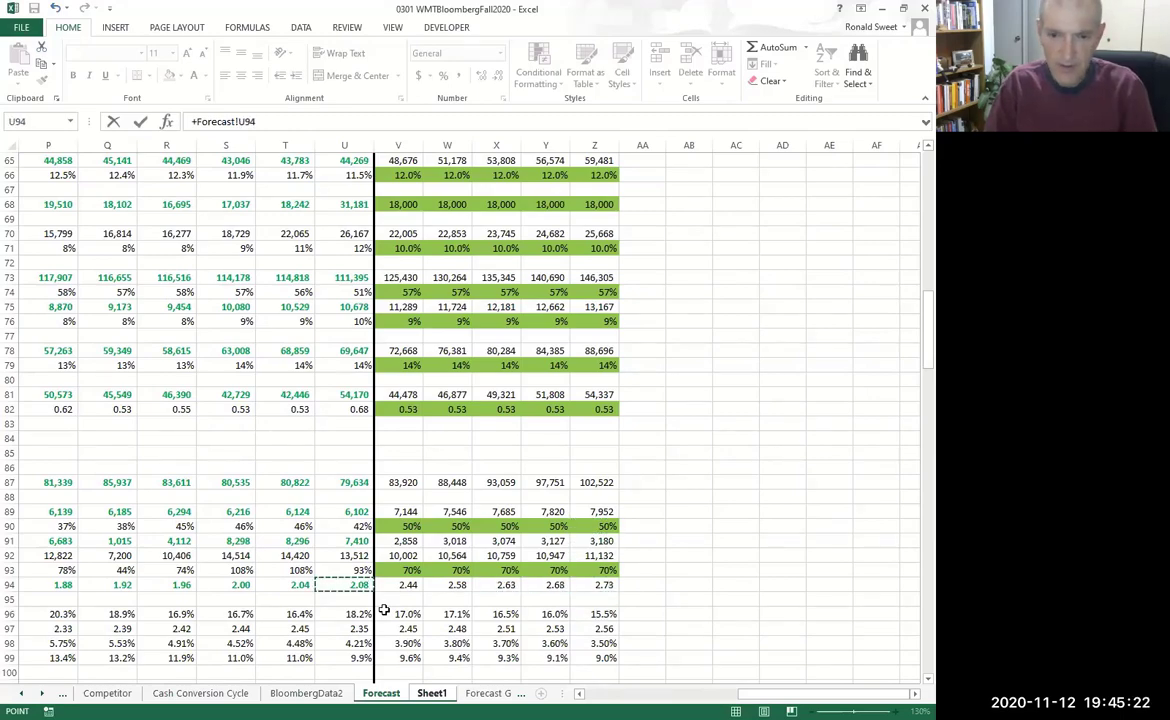
key(Left)
key(Left)
key(Left)
key(Left)
key(Left)
key(Left)
key(Left)
key(Left)
key(Left)
key(Left)
key(Left)
key(Left)
key(Left)
key(Left)
key(Left)
key(Left)
key(Left)
key(Left)
key(Left)
key(Left)
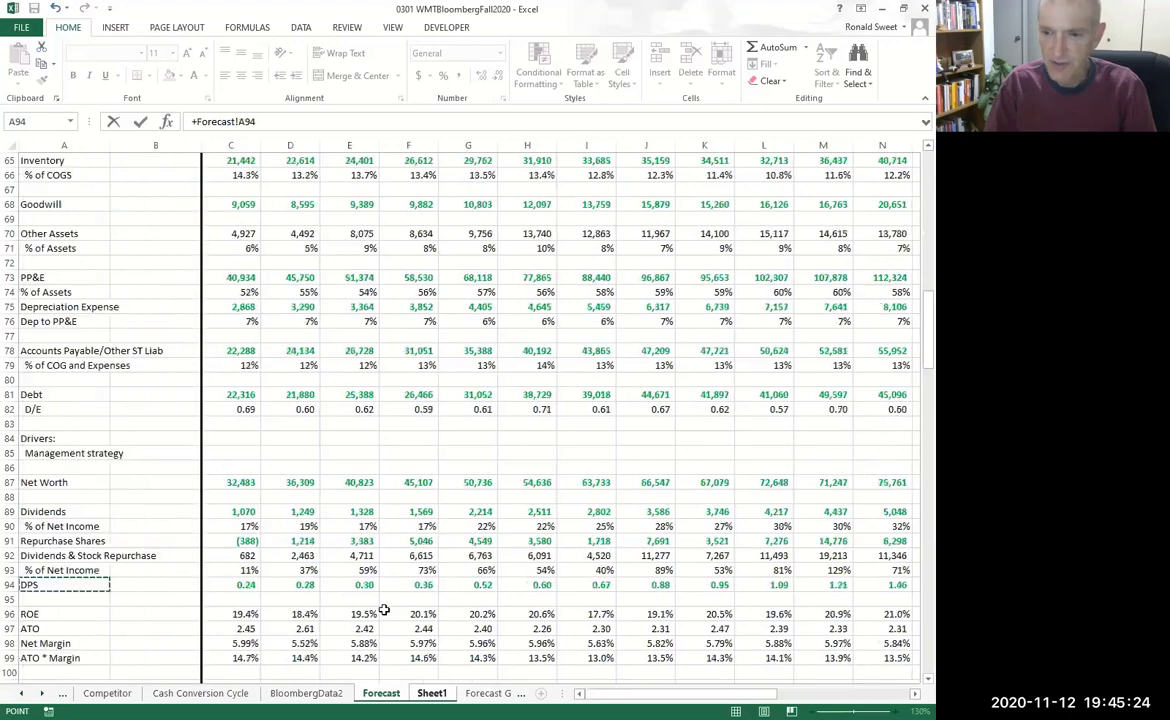
key(ctrl+Right)
key(ctrl+Left)
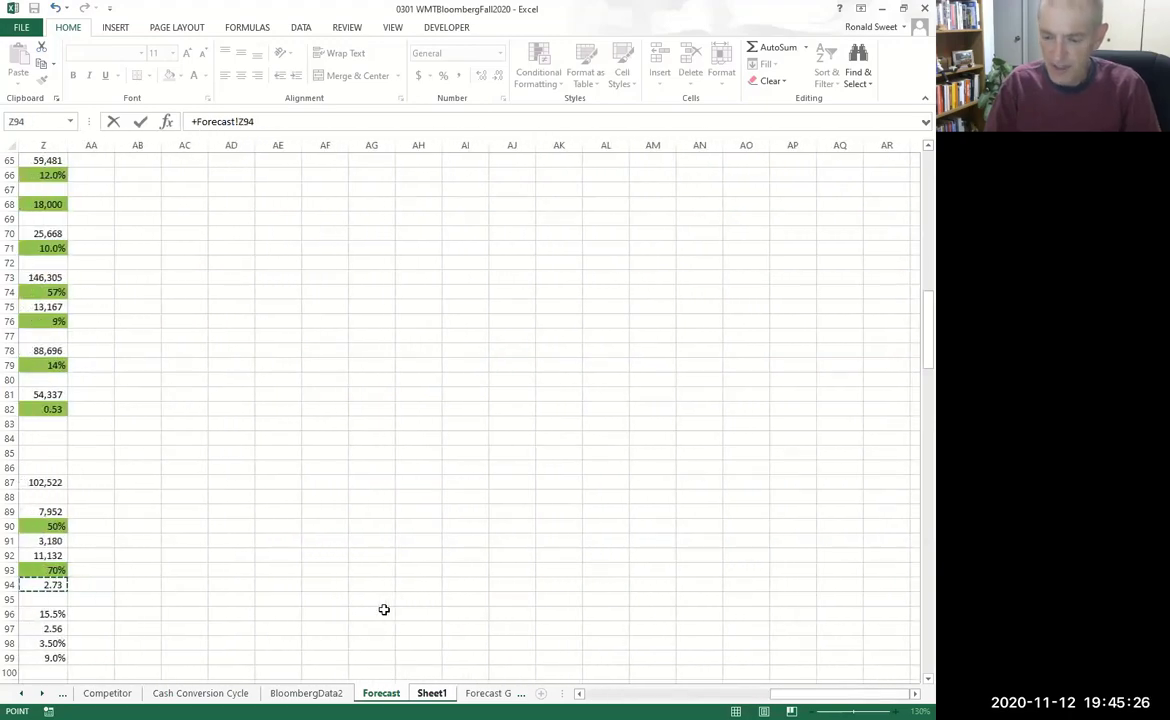
- Divide the DPS reference by the final-year EPS in Forecast cell Z50 and enter the formula in C17
text(/)
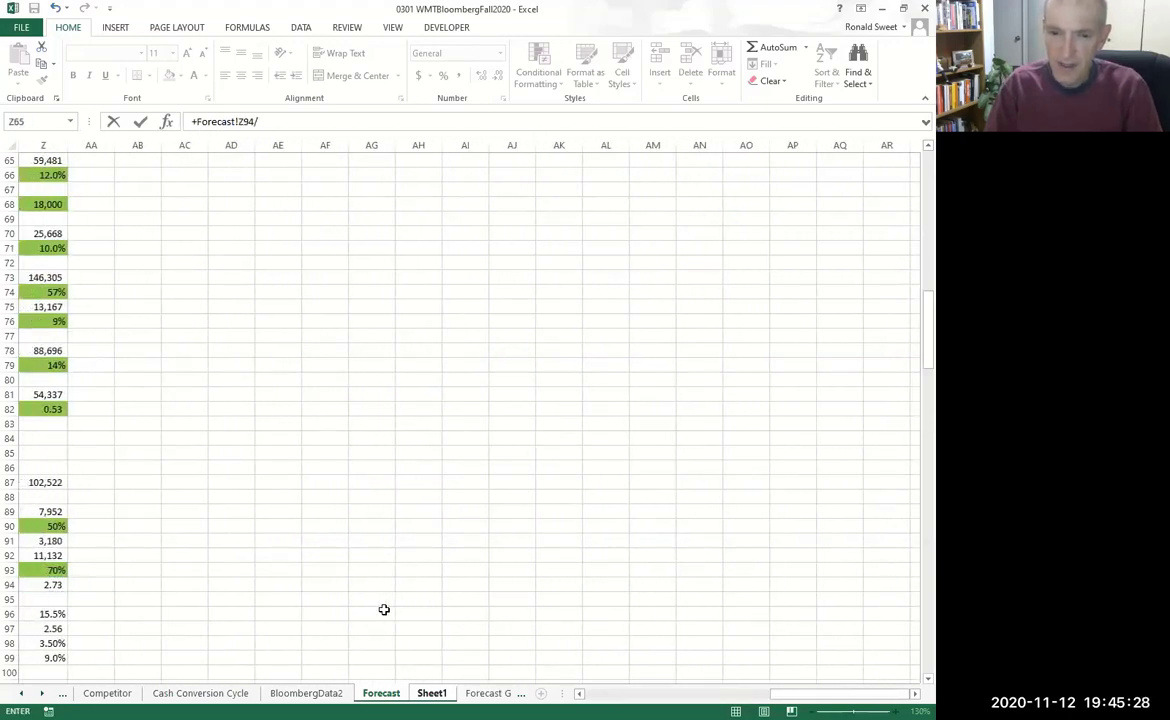
scroll(300, 590, up, 7)
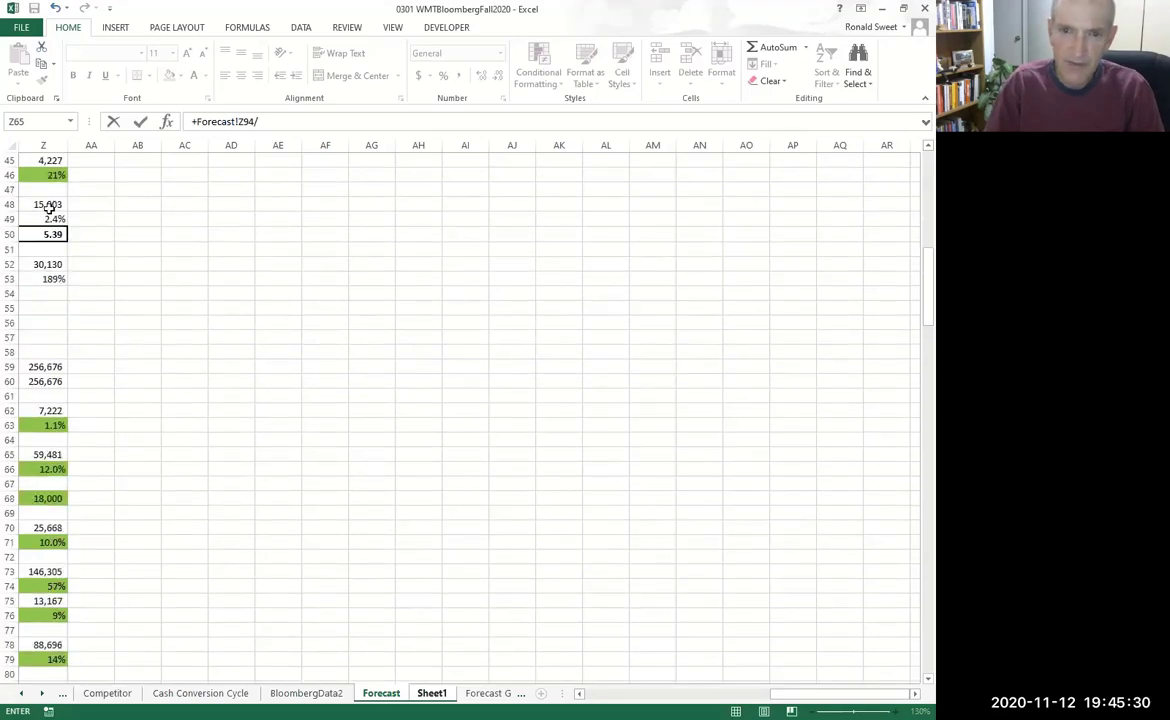
click(34, 238)
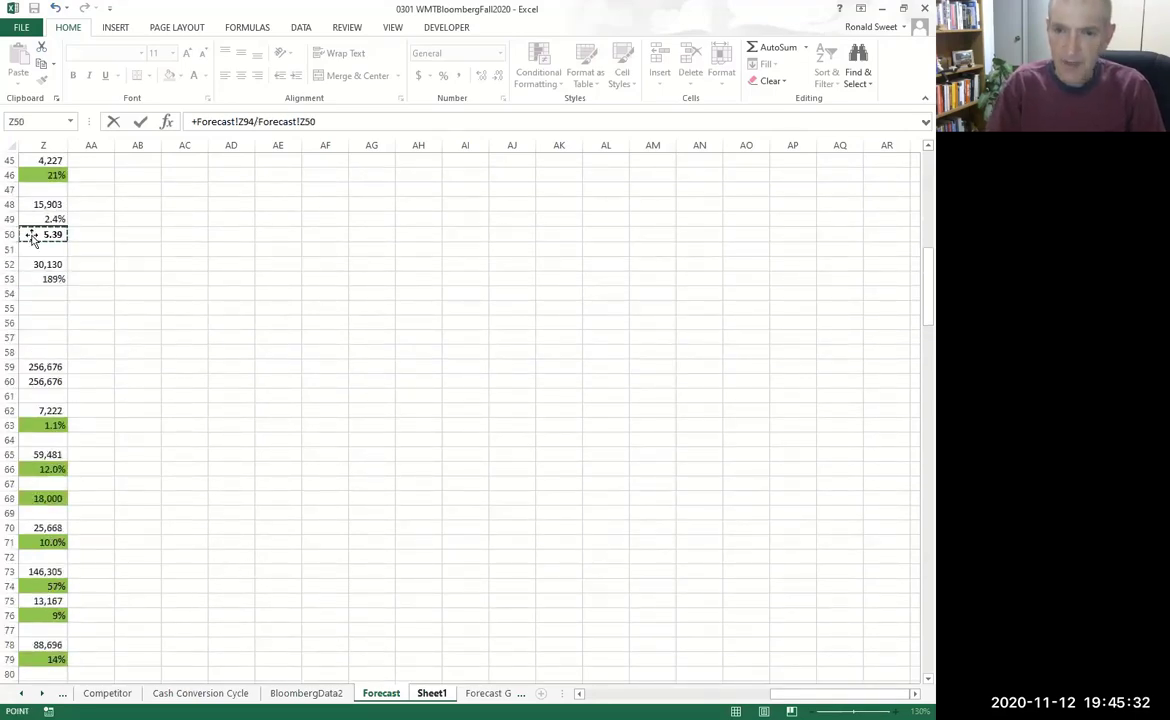
key(ctrl+Page_Down)
key(Return)
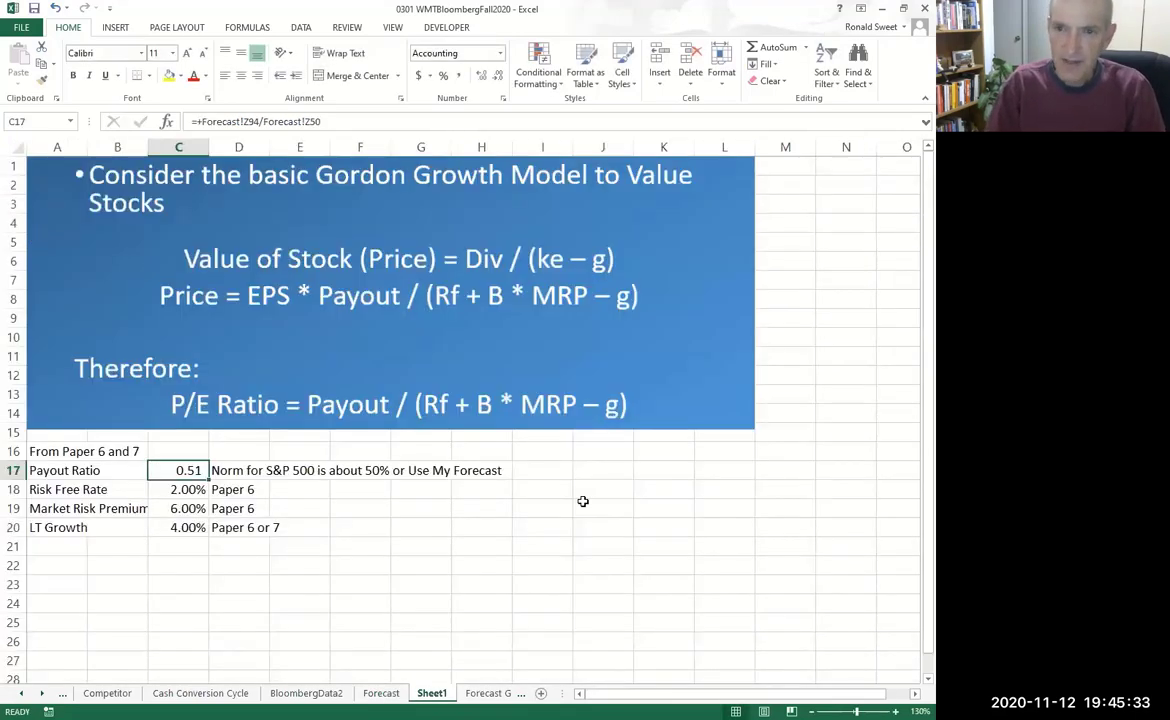
- Format the payout ratio in C17 as a percentage with two decimals and check its formula
click(443, 76)
click(482, 75)
click(483, 76)
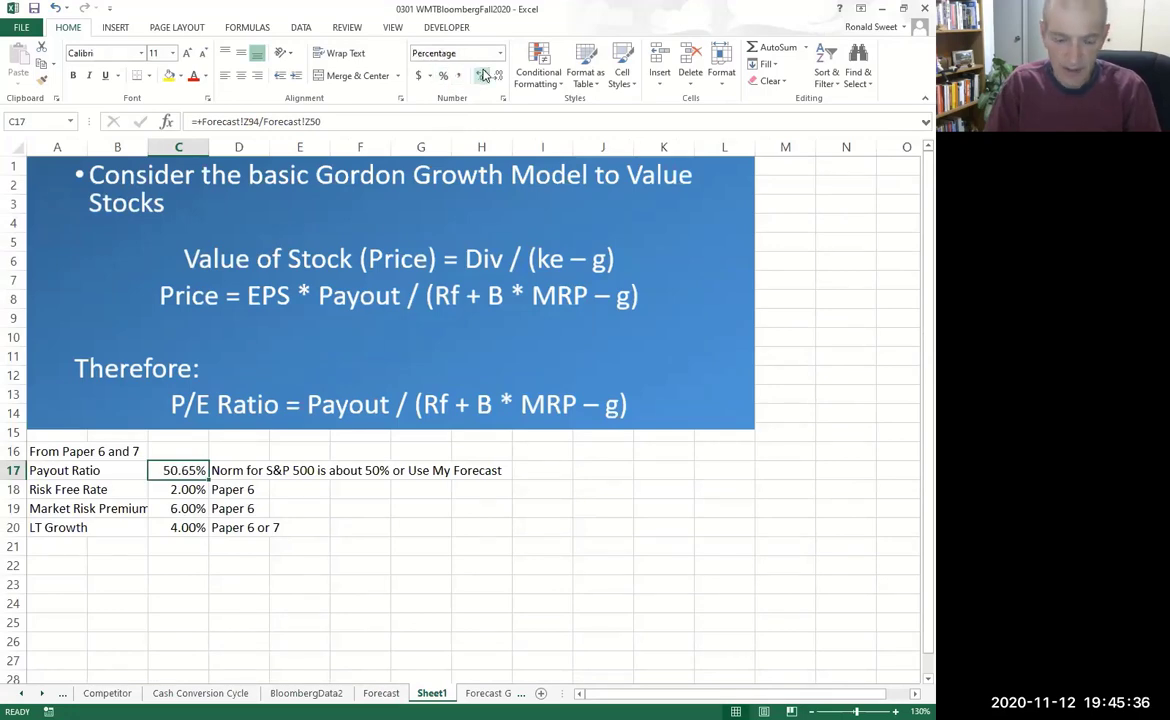
key(F2)
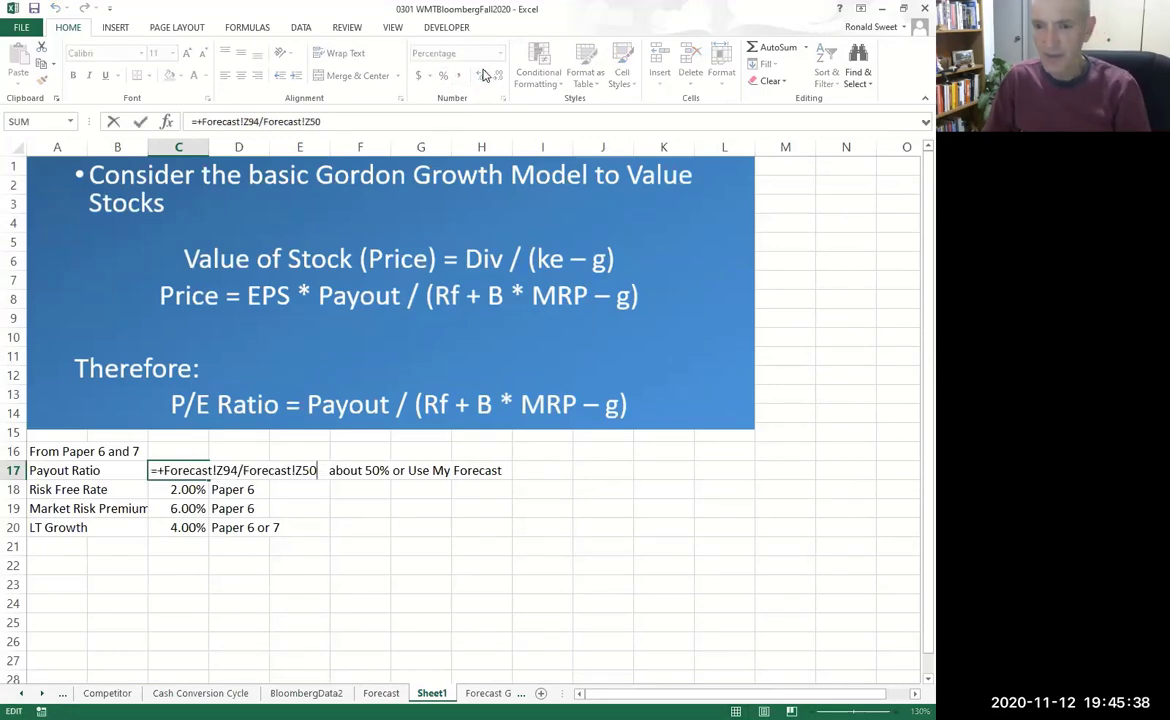
key(Tab)
- Extend the Payout Ratio note in D17 with "(line 94 / Line 50, or Div ? EPS"
key(F2)
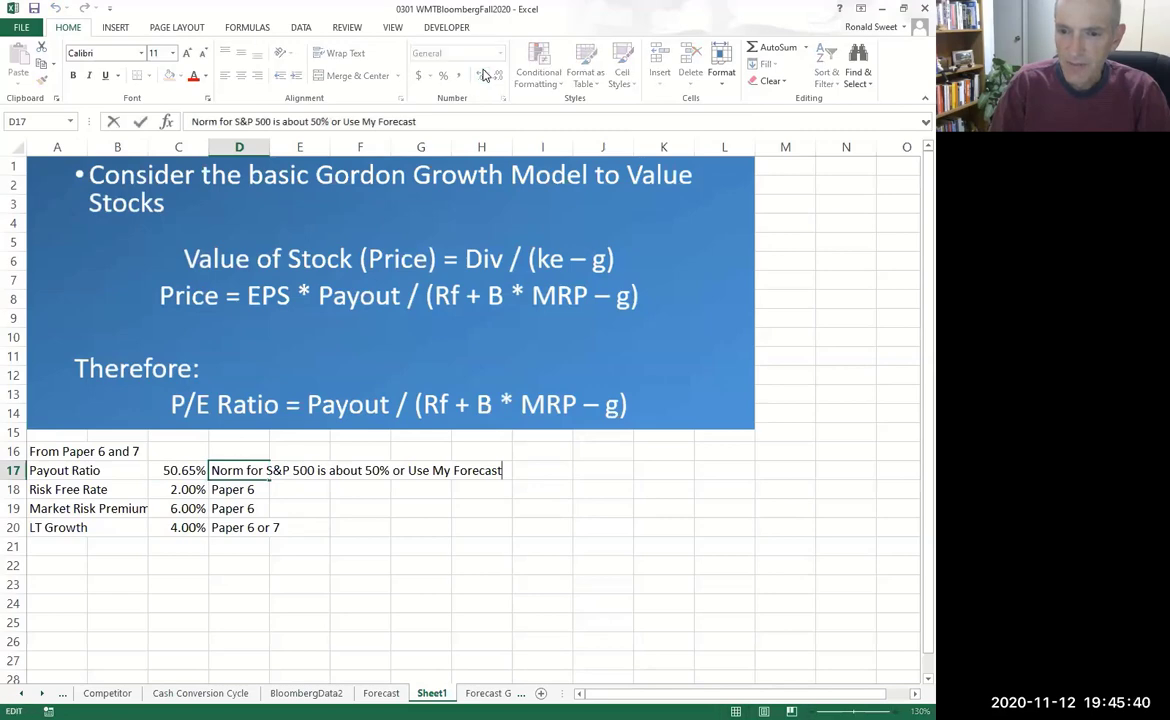
text(()
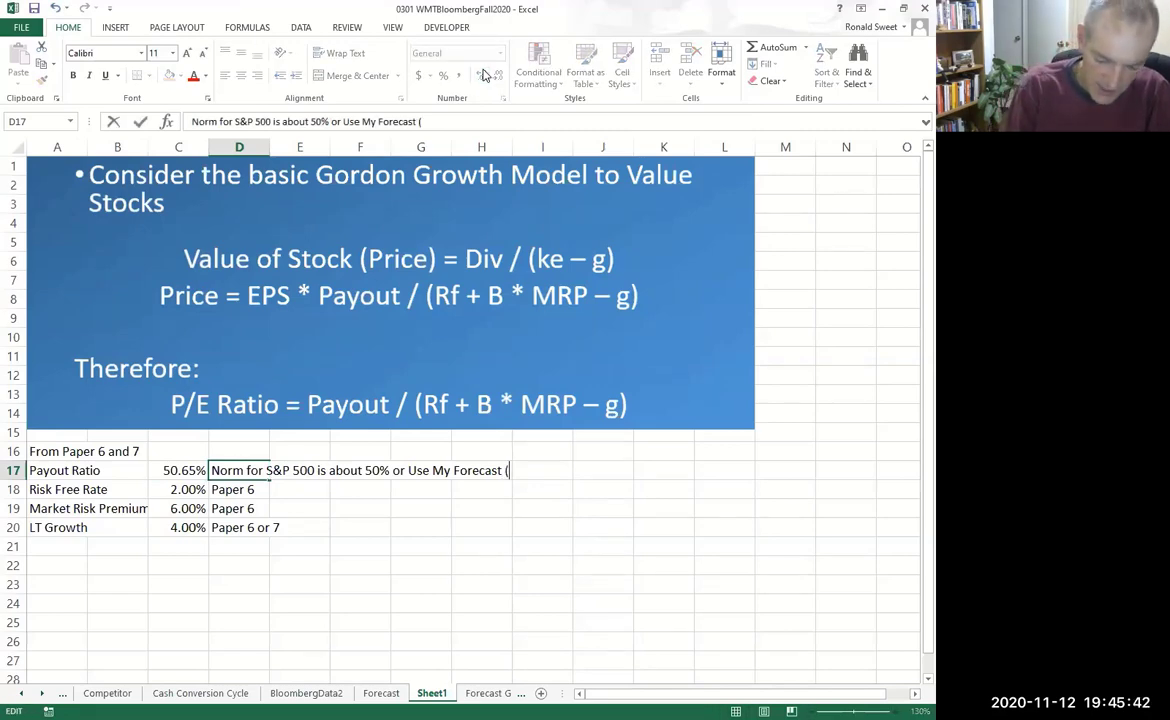
text(line 94 )
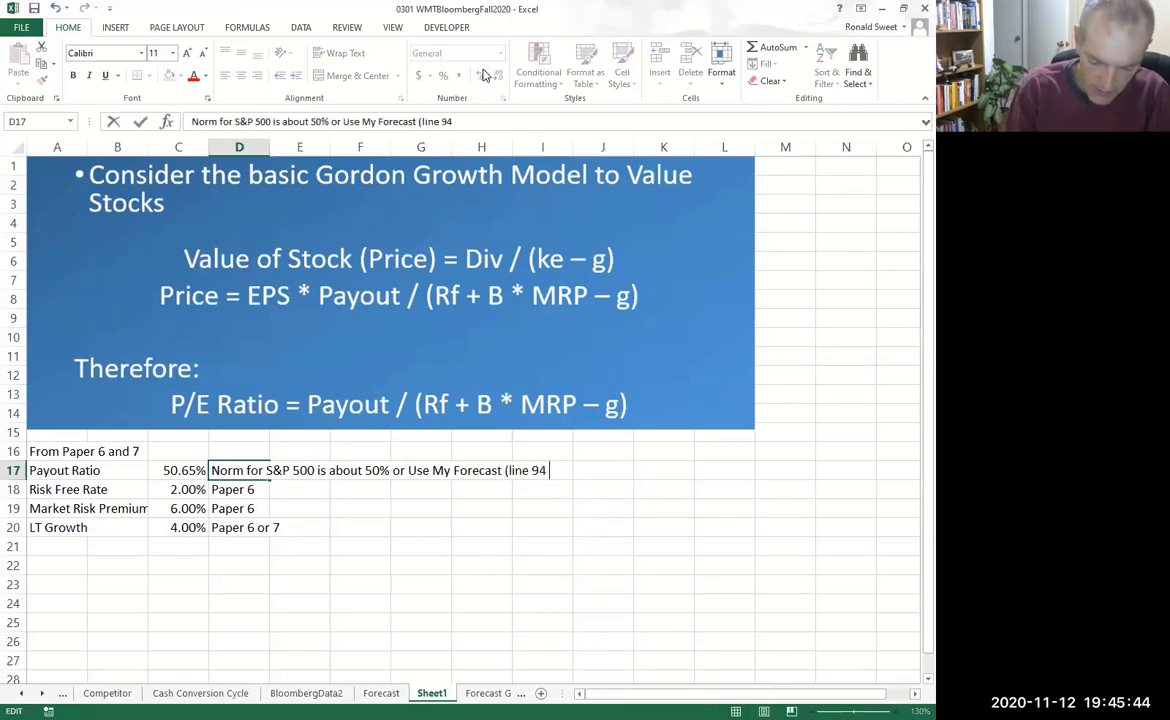
text(/ Line 50)
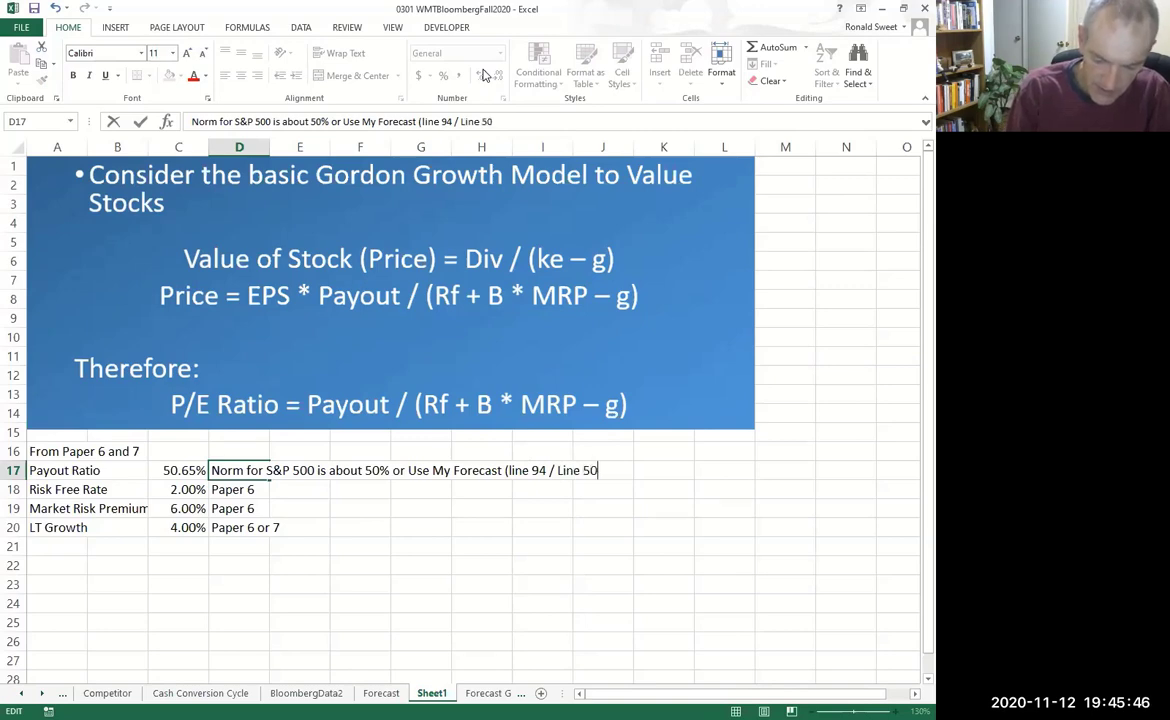
text(_)
key(BackSpace)
text(,)
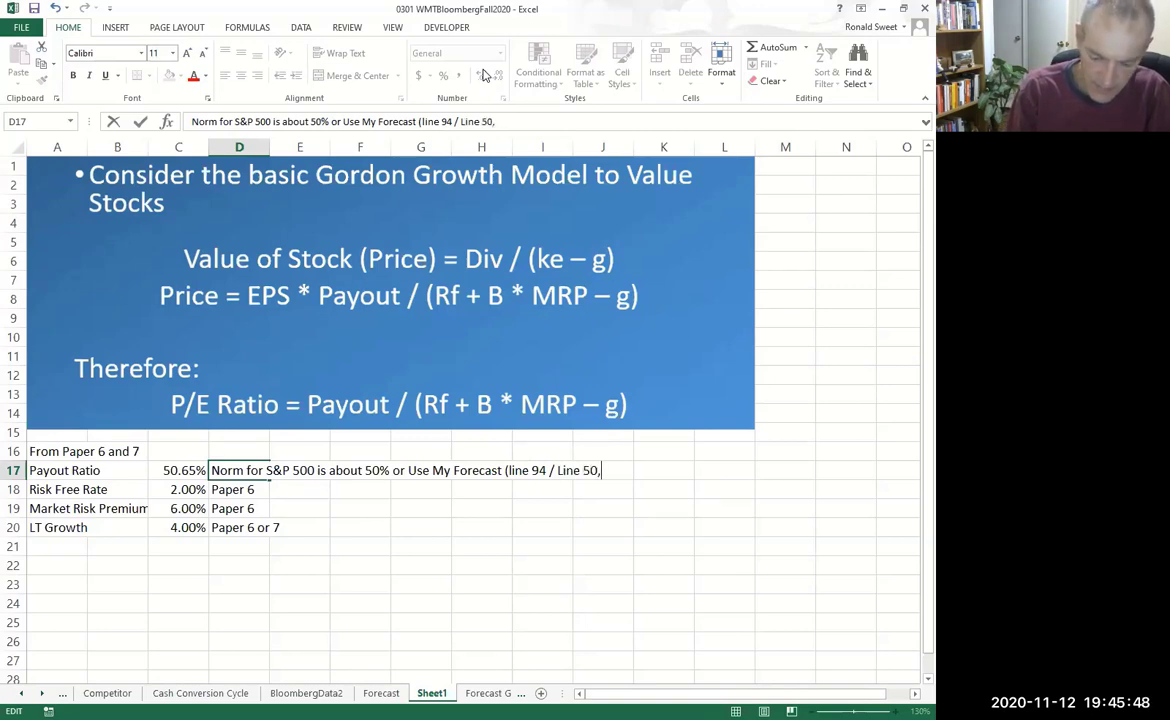
text( or Div ? EPS)
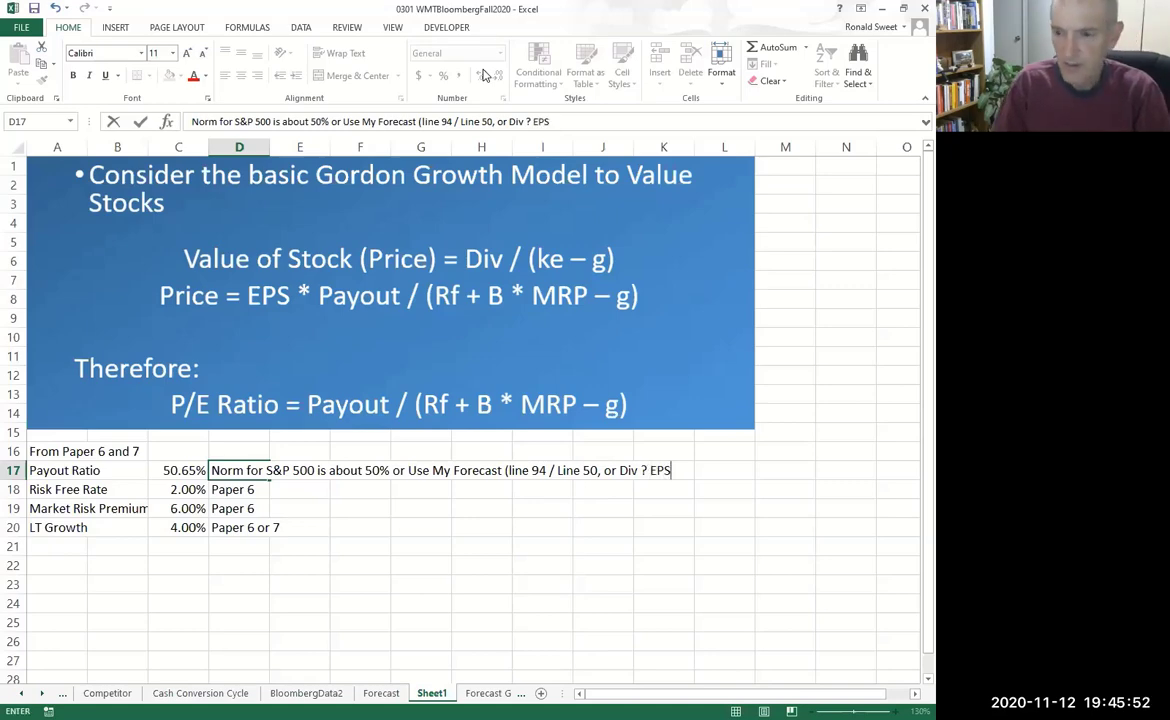
key(Return)
- Replace the question mark in the D17 note with a slash so it reads "Div / EPS"
key(Home)
key(Right)
key(Right)
key(Right)
key(F2)
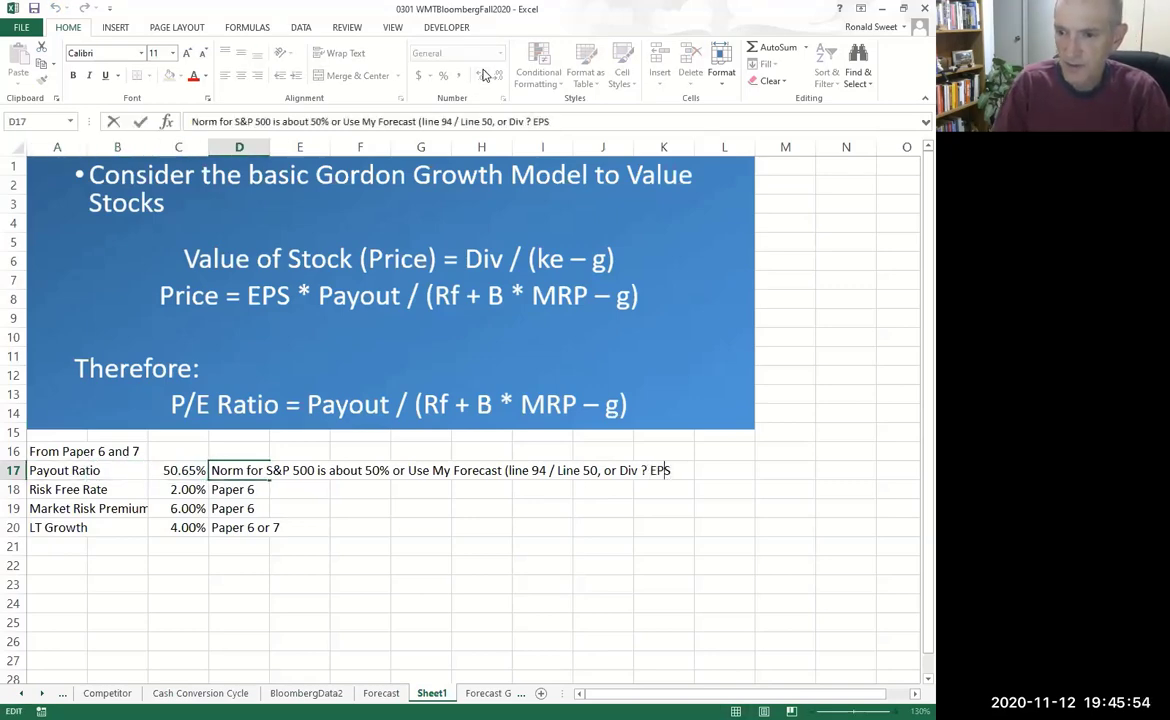
key(Left)
key(Left)
key(Left)
key(Left)
key(Left)
text(/)
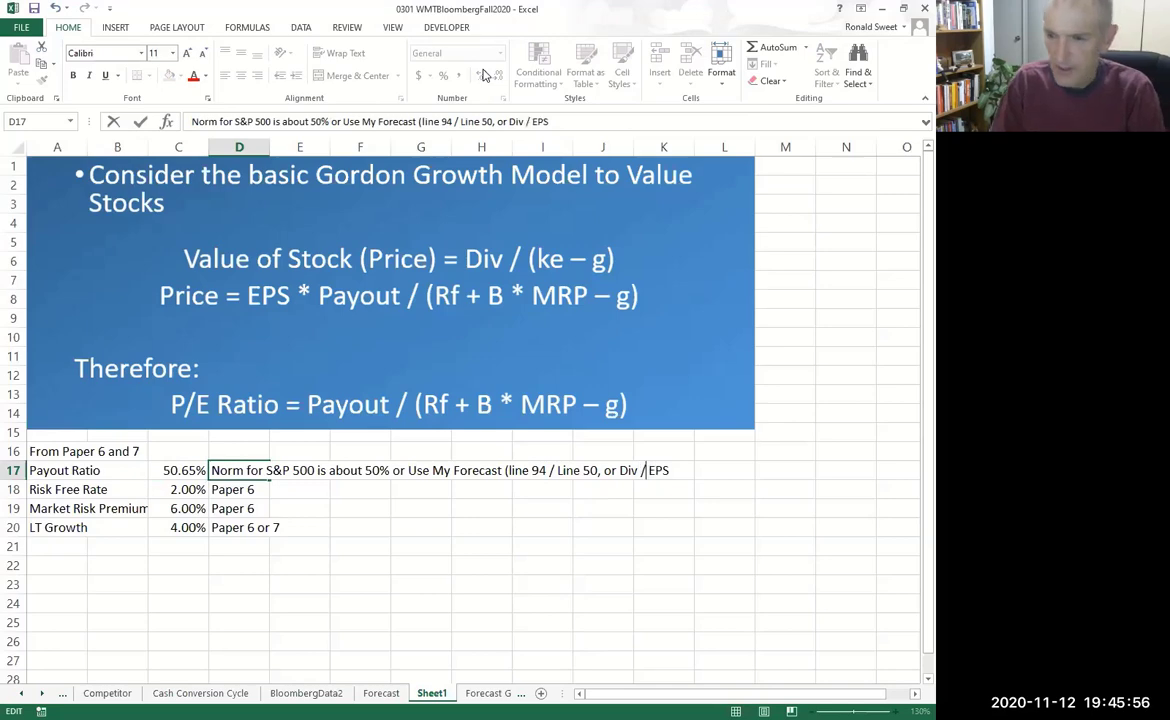
key(Return)
key(Up)
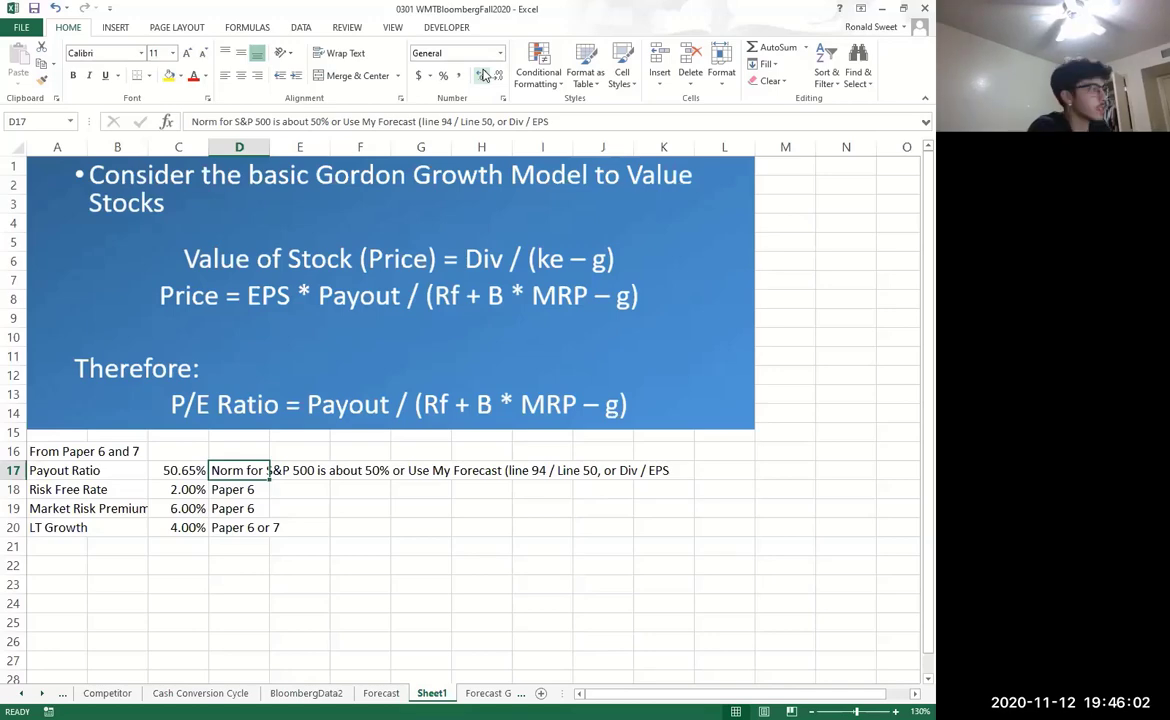
- Change "Div" to "DPS" in the D17 note
key(F2)
key(Left)
key(Left)
key(Left)
key(Left)
key(Left)
key(Left)
key(Left)
key(Left)
key(Delete)
key(Delete)
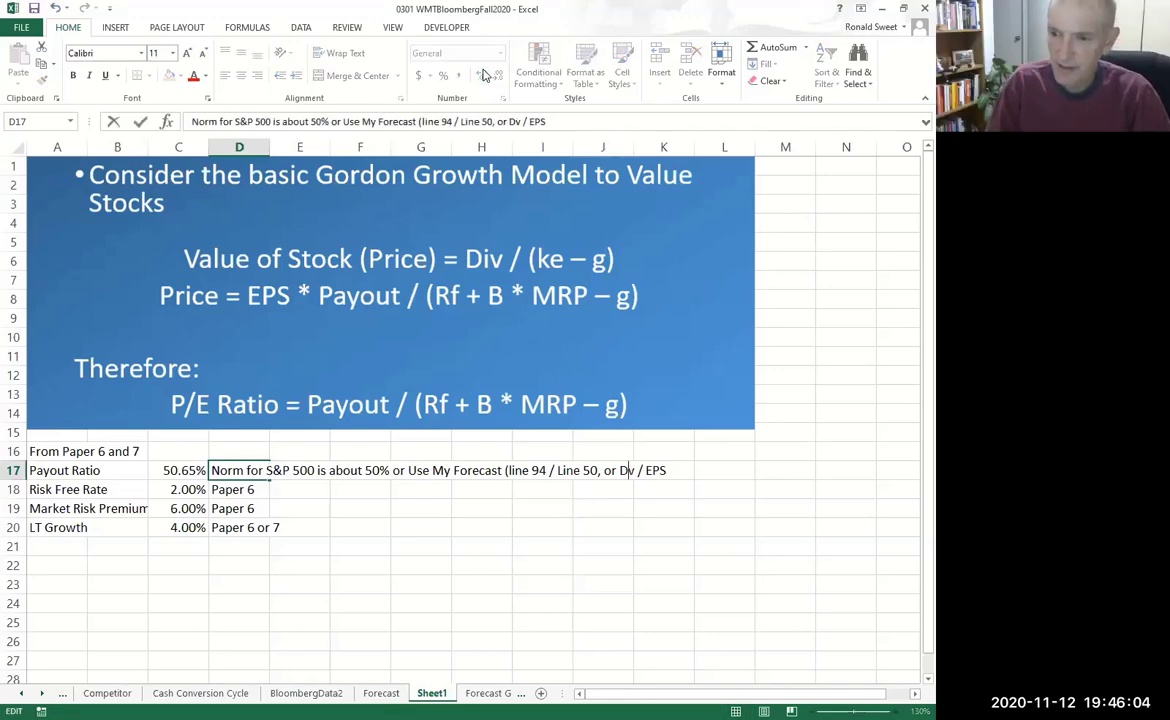
text(PS)
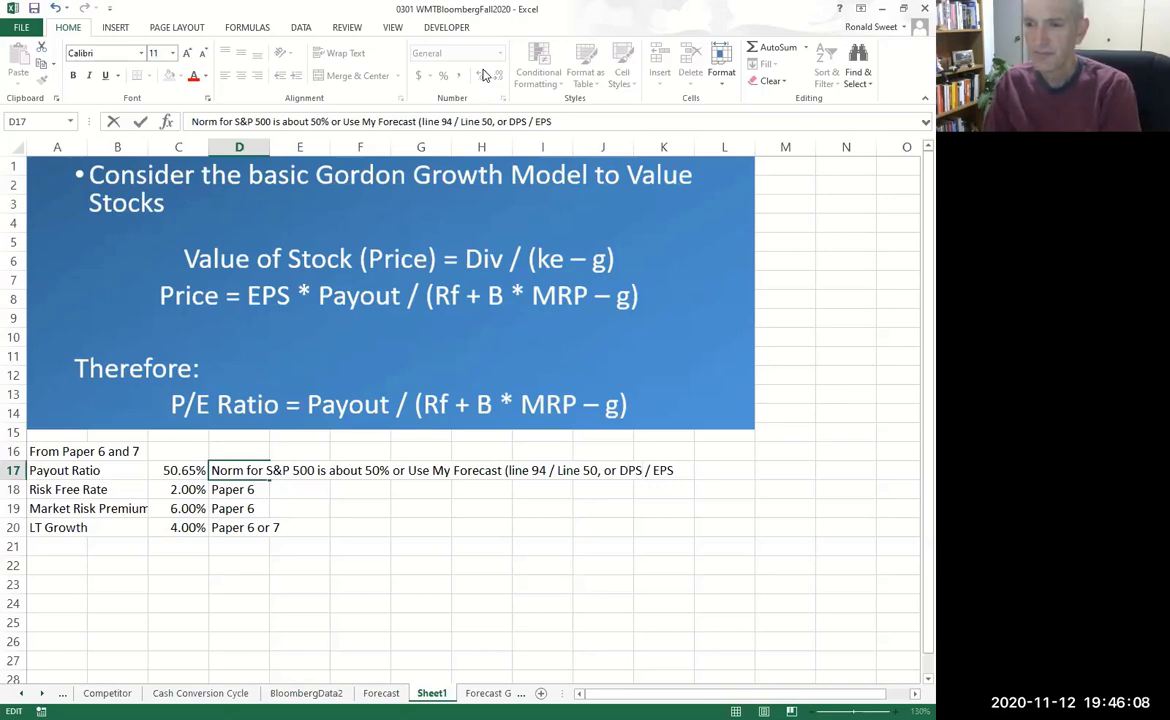
- Add the closing parenthesis to the end of the D17 note and enter it
key(Left)
key(Left)
key(Left)
key(Left)
key(Left)
key(Left)
key(End)
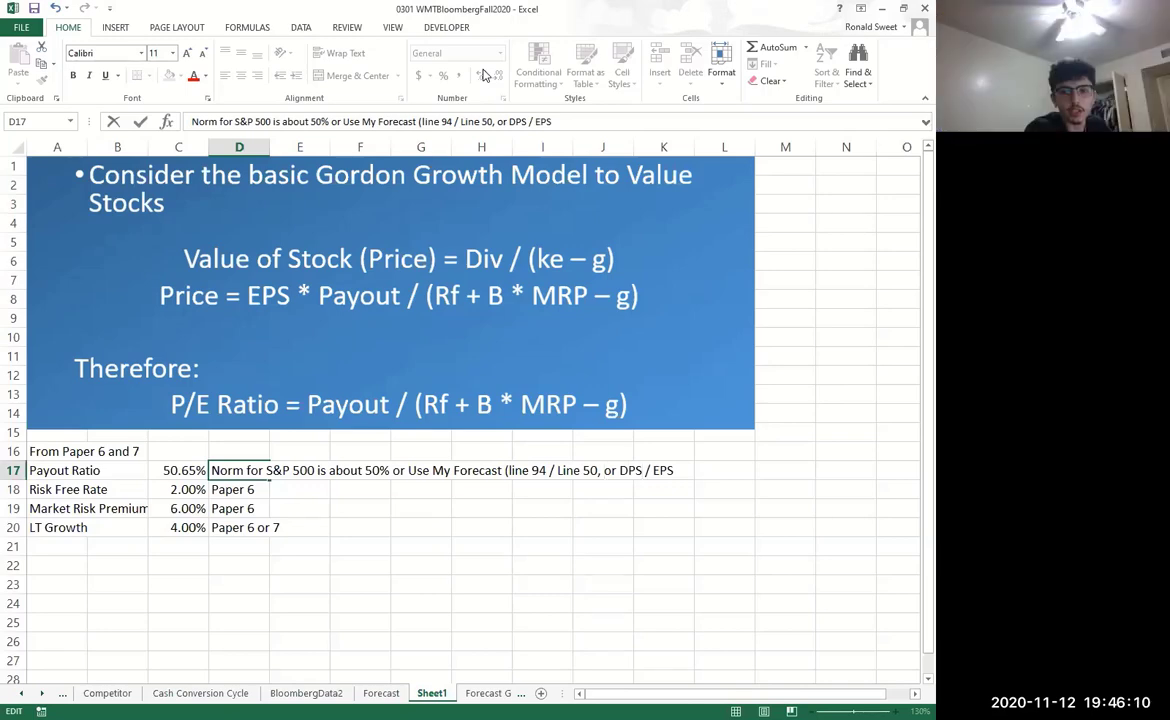
text())
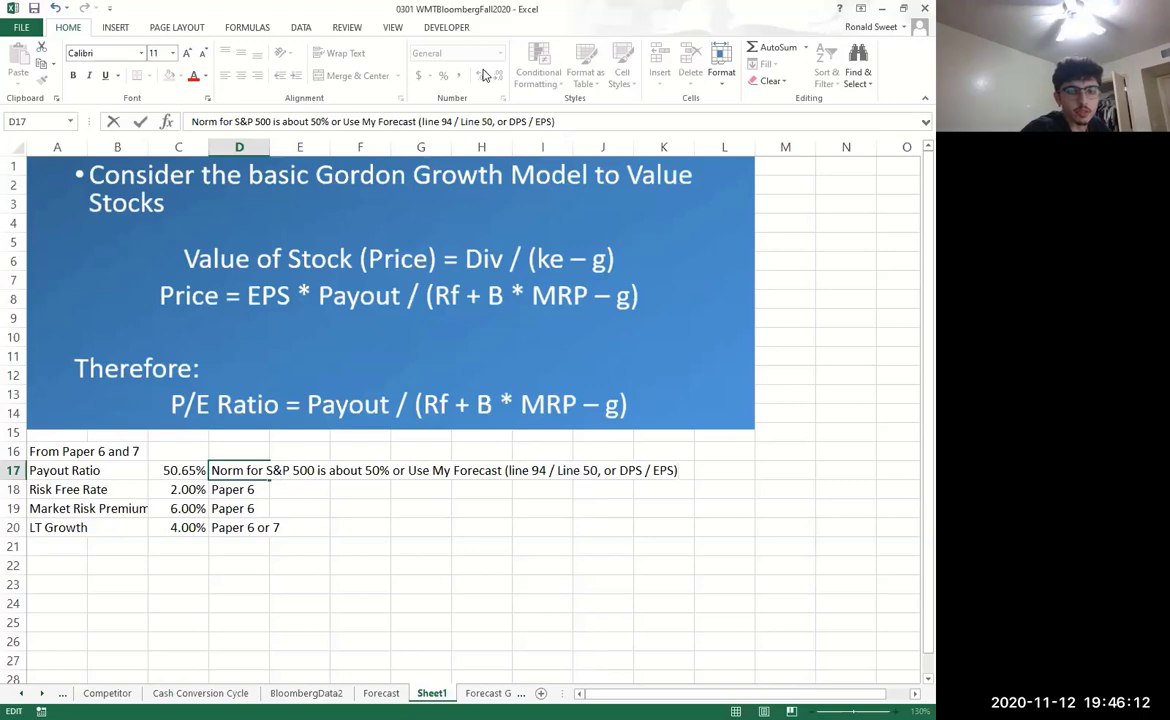
key(Return)
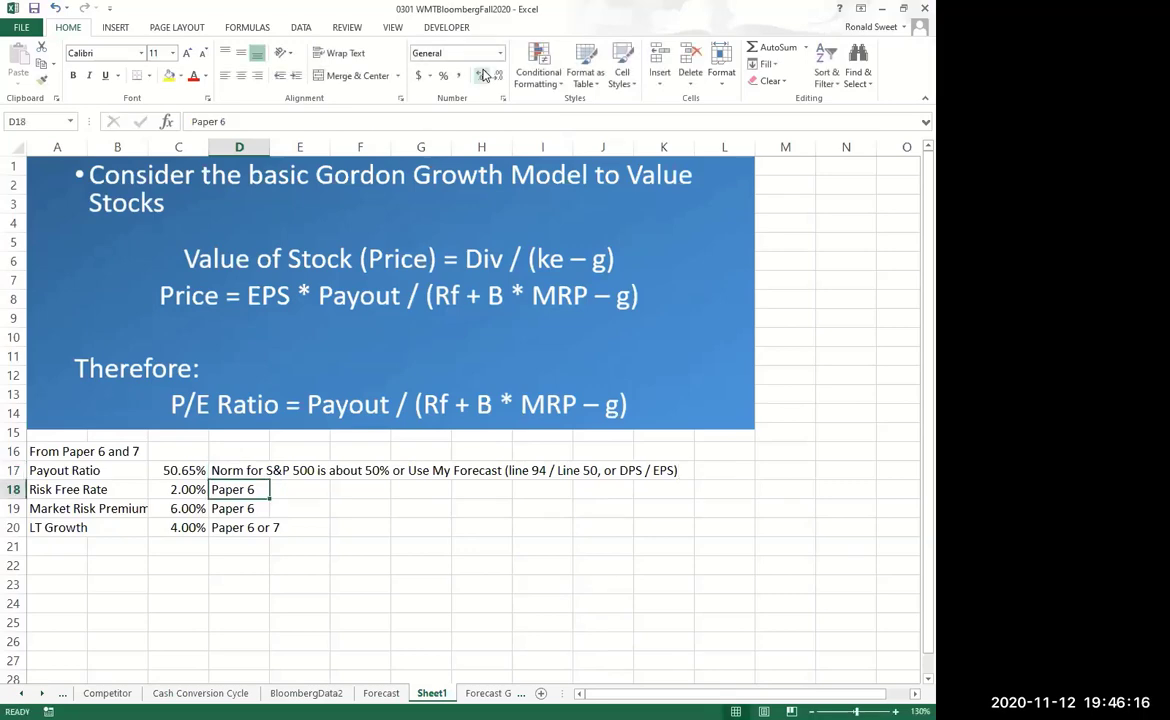
key(Up)
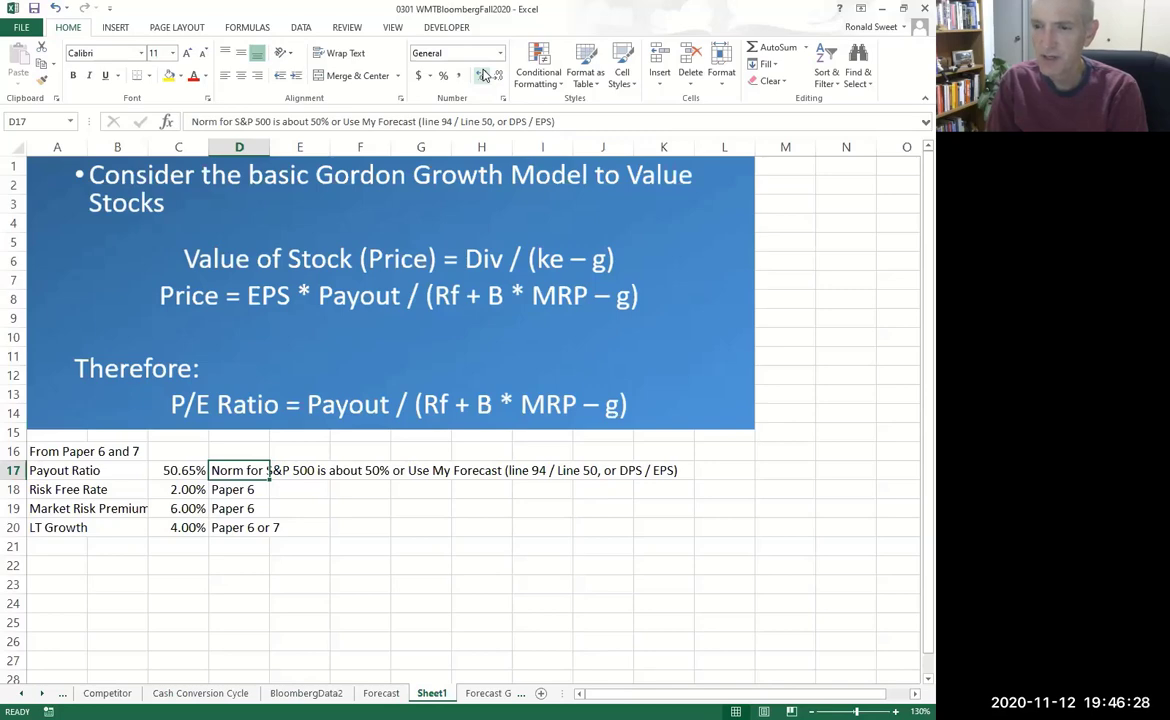
key(Down)
key(Down)
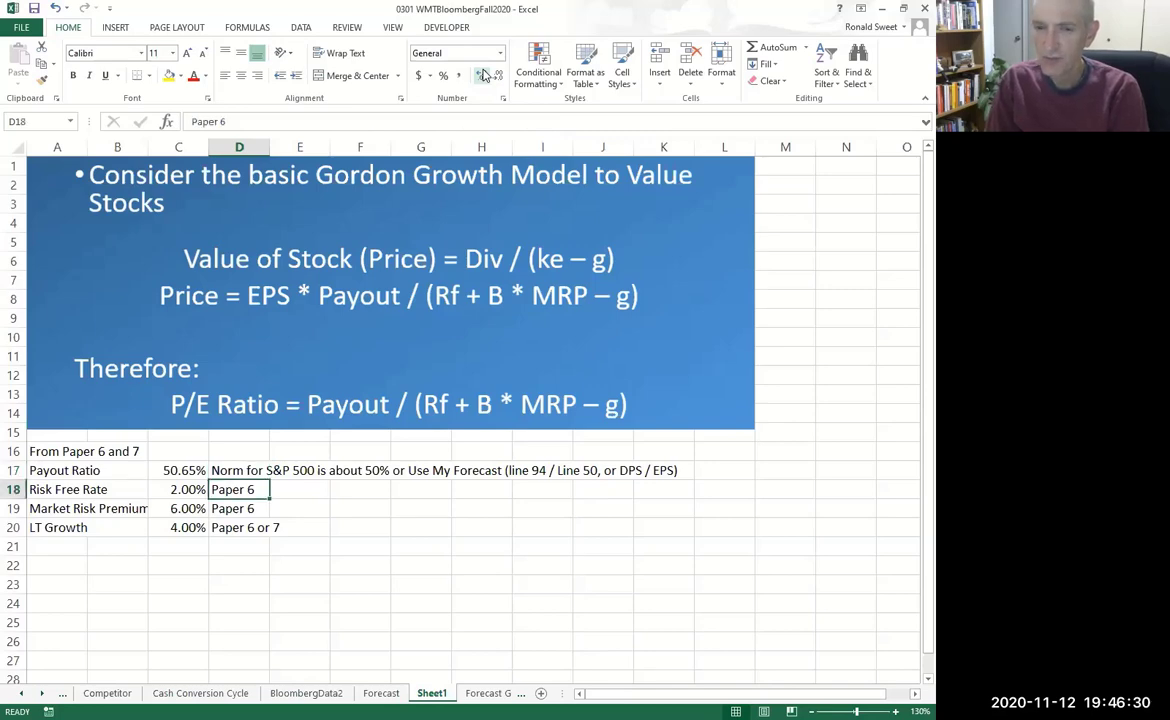
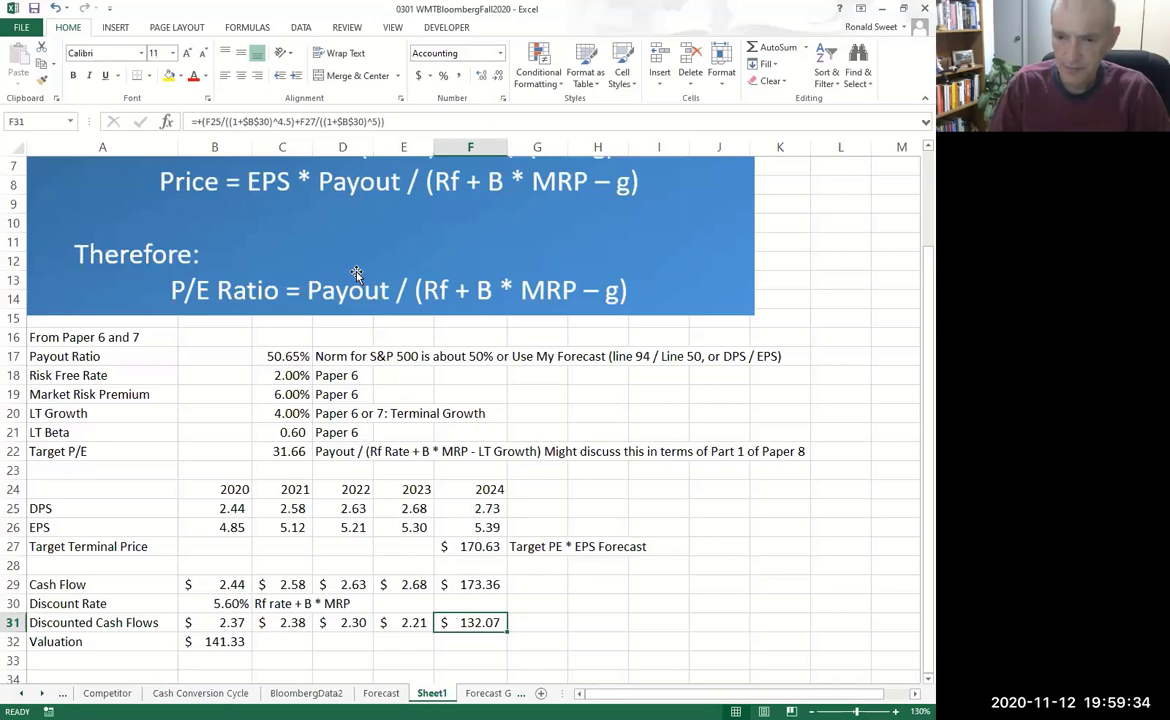
- Review the model's inputs, DPS and EPS forecasts and discounted cash flows, finishing at the Valuation sum in B32
key(Left)
key(Left)
key(Left)
key(Left)
key(Left)
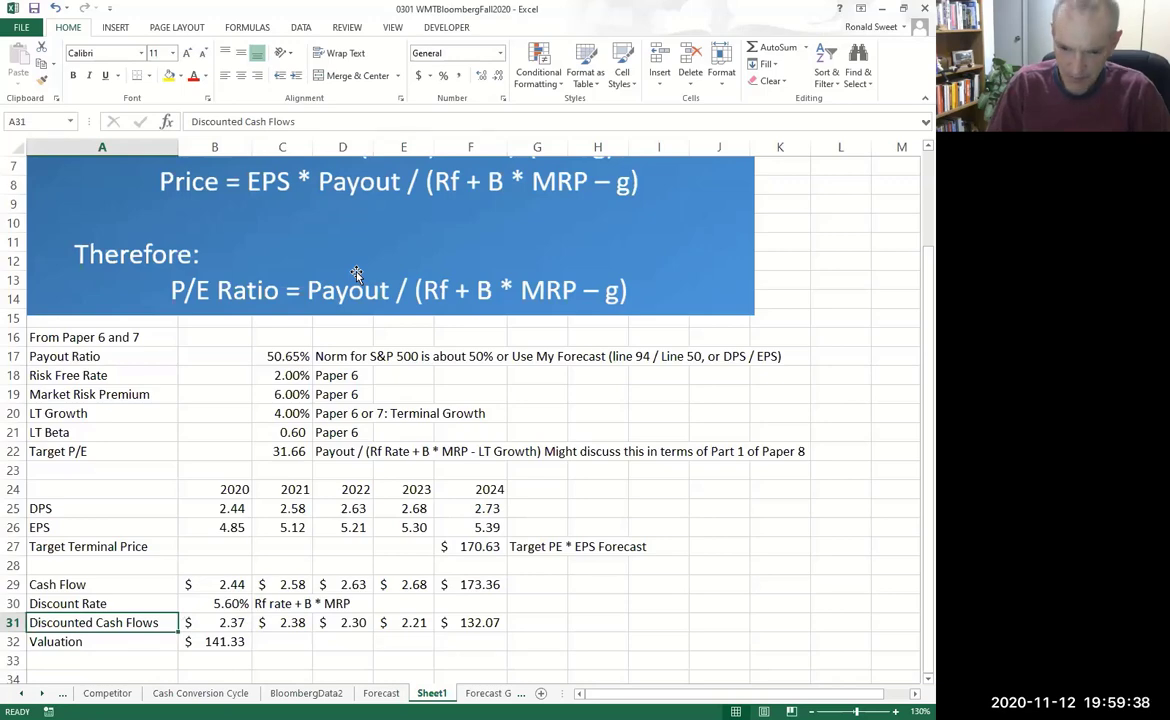
key(Down)
key(Down)
key(Down)
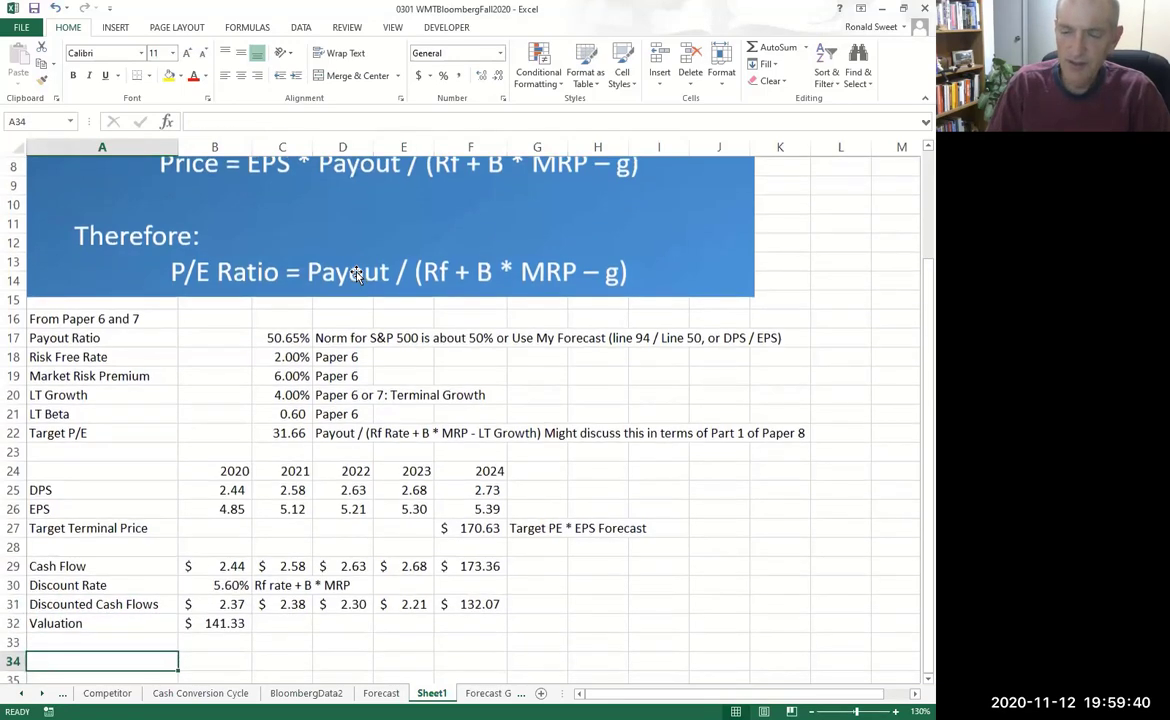
key(Up)
key(Up)
key(Up)
key(Up)
key(Up)
key(Up)
key(Up)
key(Up)
key(Up)
key(Up)
key(Up)
key(Up)
key(Up)
key(Up)
key(Up)
key(Up)
key(Up)
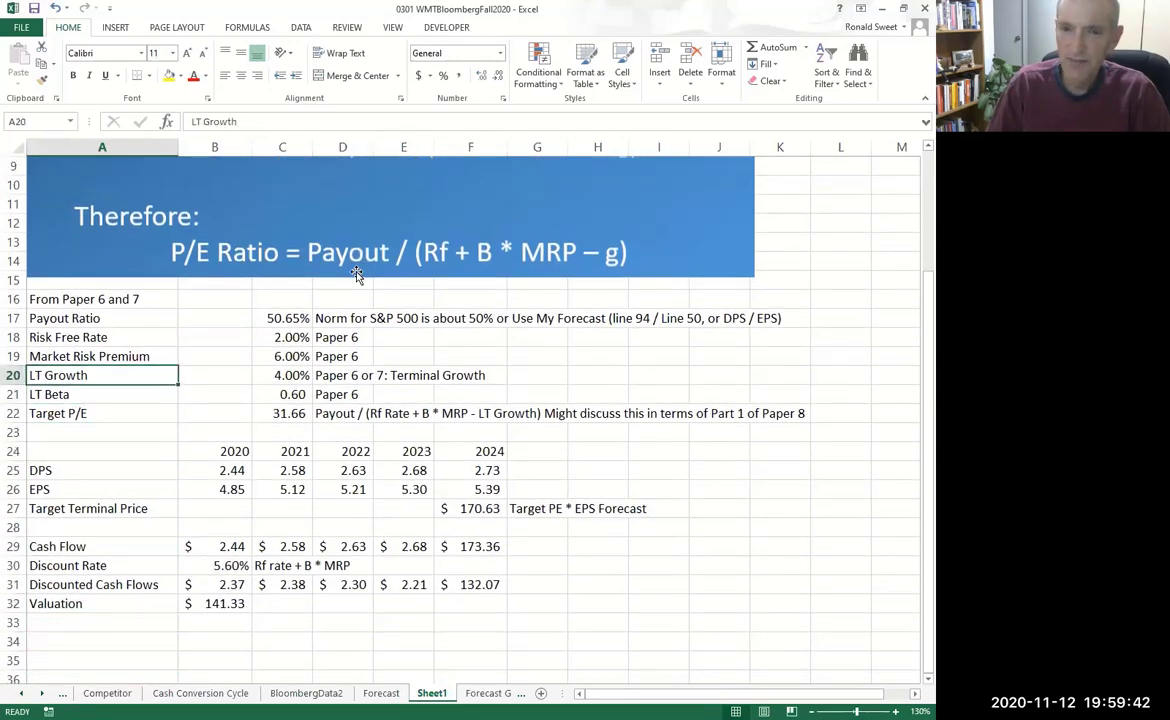
key(Right)
key(Right)
key(Down)
key(Down)
key(Down)
key(Down)
key(Down)
key(Down)
key(Down)
key(Down)
key(Down)
key(Down)
key(Down)
key(Down)
key(Down)
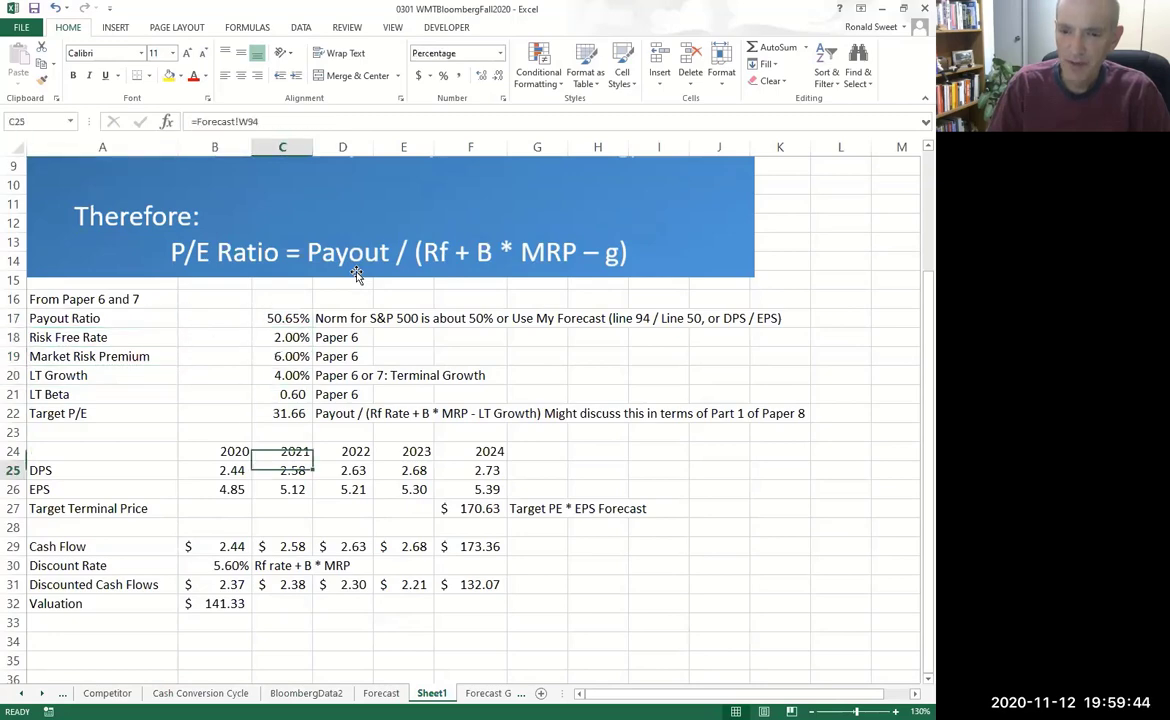
key(Left)
key(Down)
key(Down)
key(Down)
key(Down)
key(Up)
key(Up)
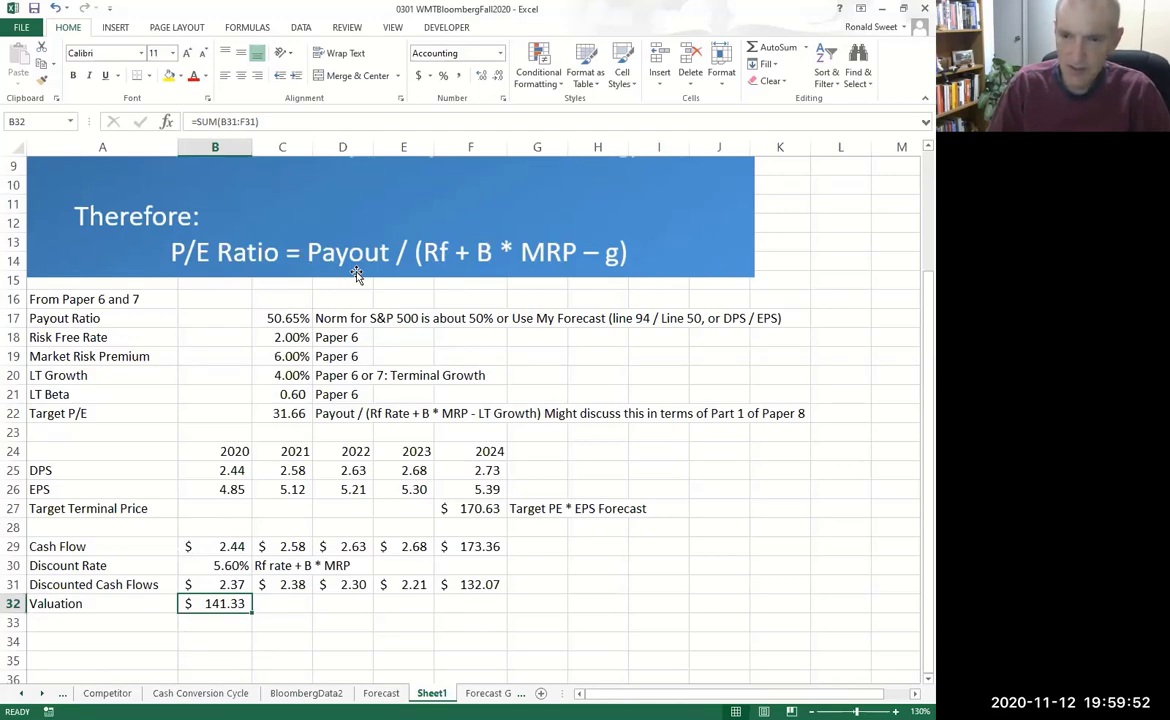
- Set the LT Beta in C21 to 0.7
key(Up)
key(Up)
key(Up)
key(Up)
key(Up)
key(Up)
key(Up)
key(Up)
key(Up)
key(Up)
key(Up)
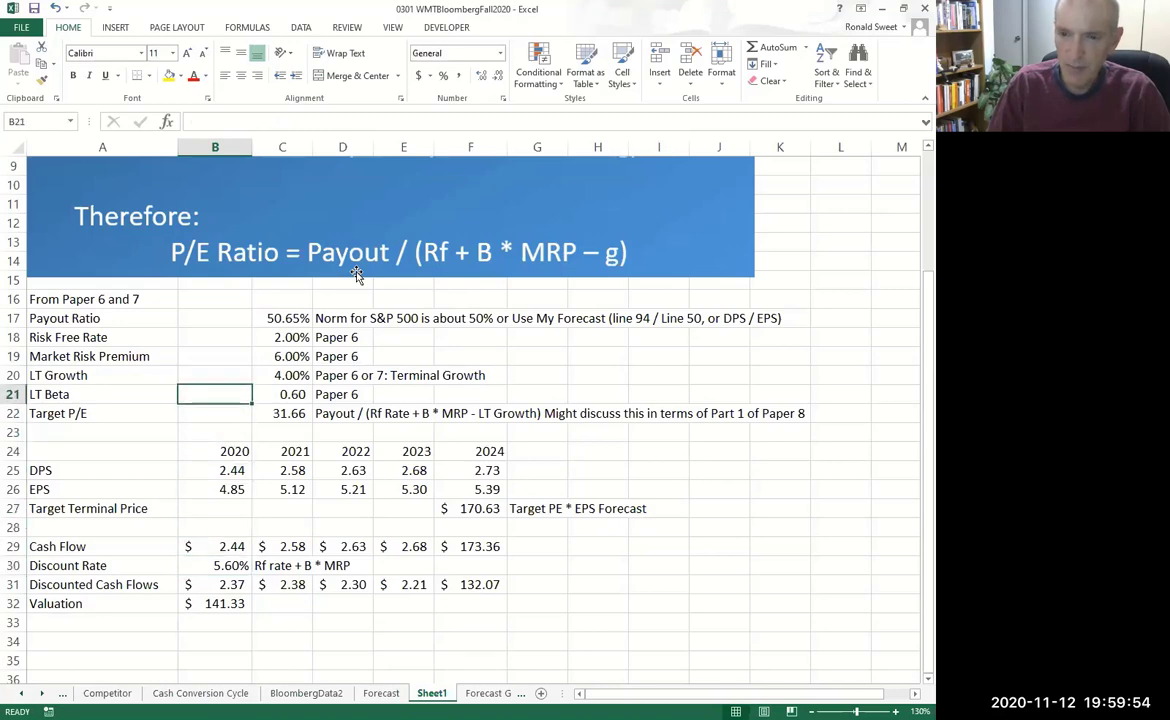
key(Right)
text(0.7)
key(Return)
- Label cell A34 "Base Case (Beta 0.7, Growth 4%)" below the valuation
key(Down)
key(Down)
key(Down)
key(Down)
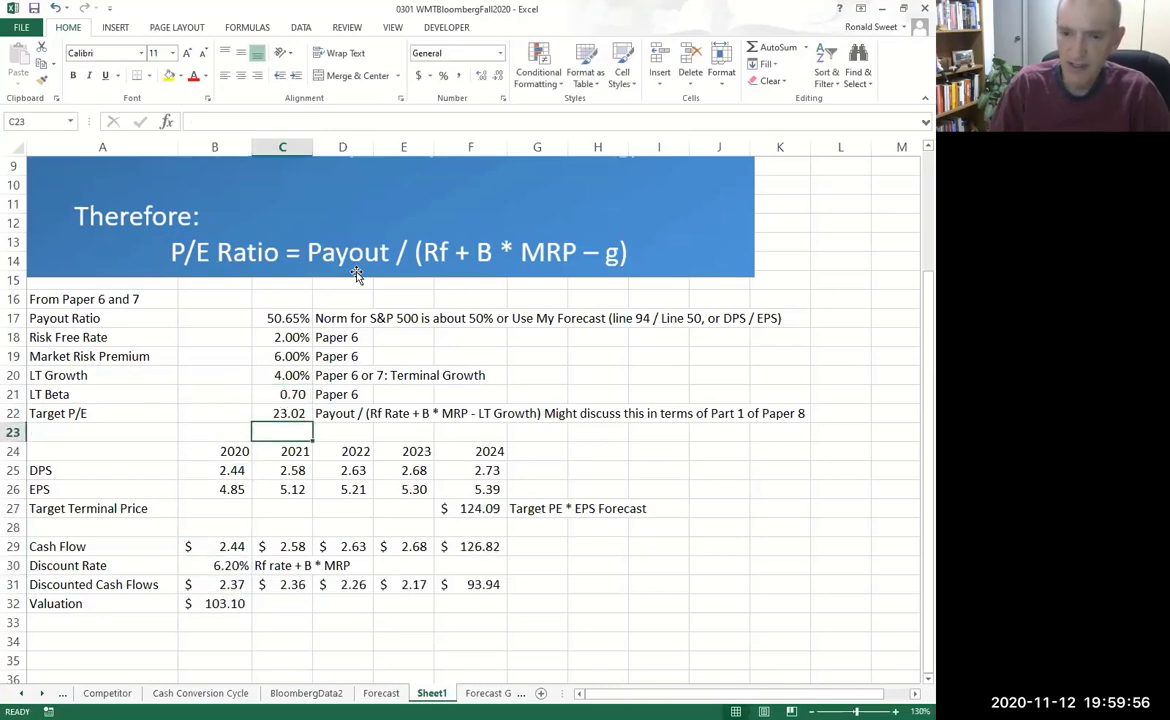
key(Down)
key(Down)
key(Down)
key(Down)
key(Down)
key(Down)
key(Down)
key(Down)
key(Left)
key(Left)
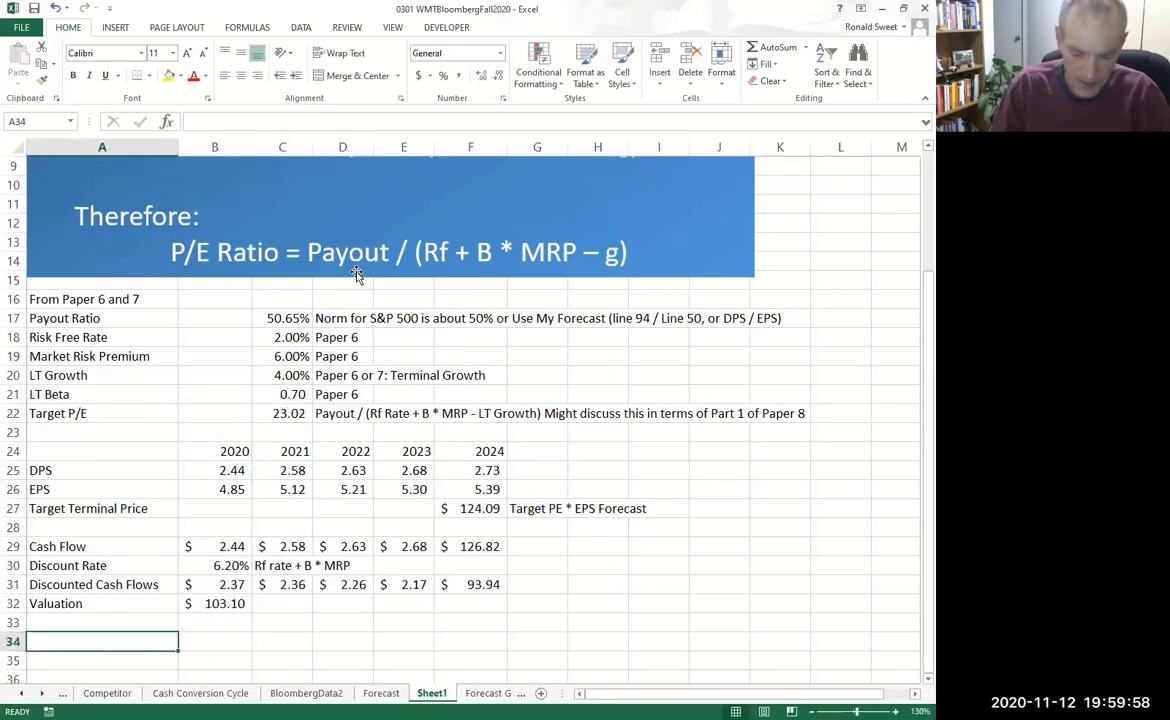
text(Base)
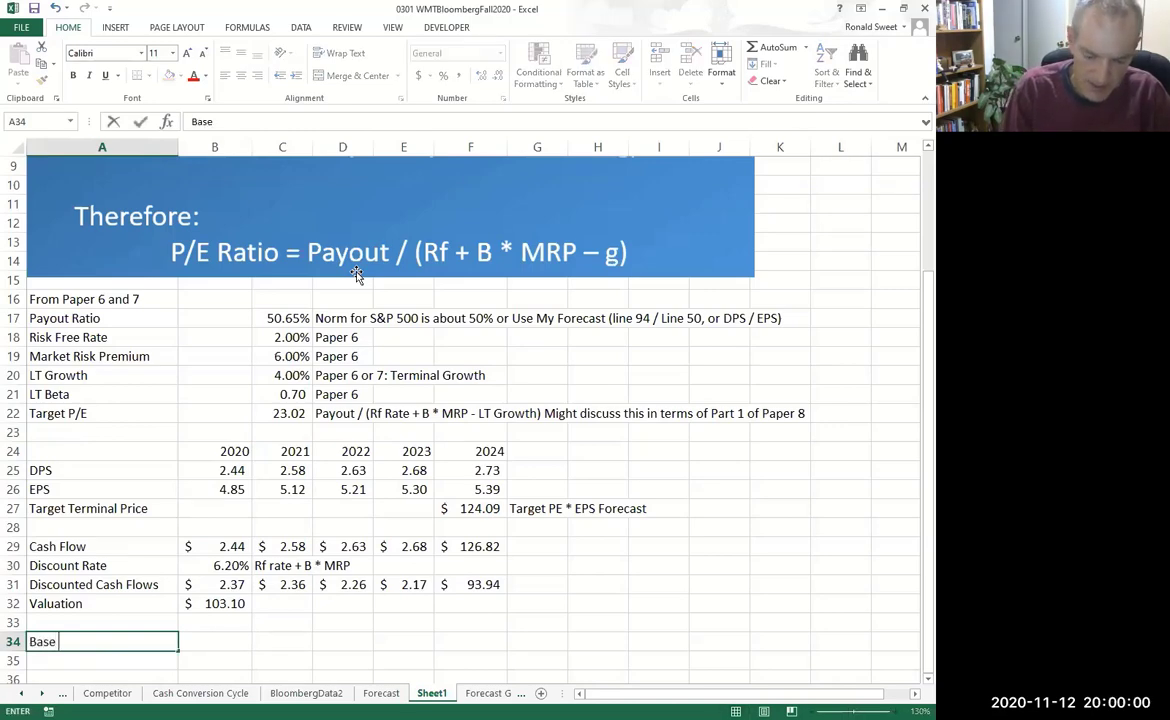
text( Case)
text( (Beta)
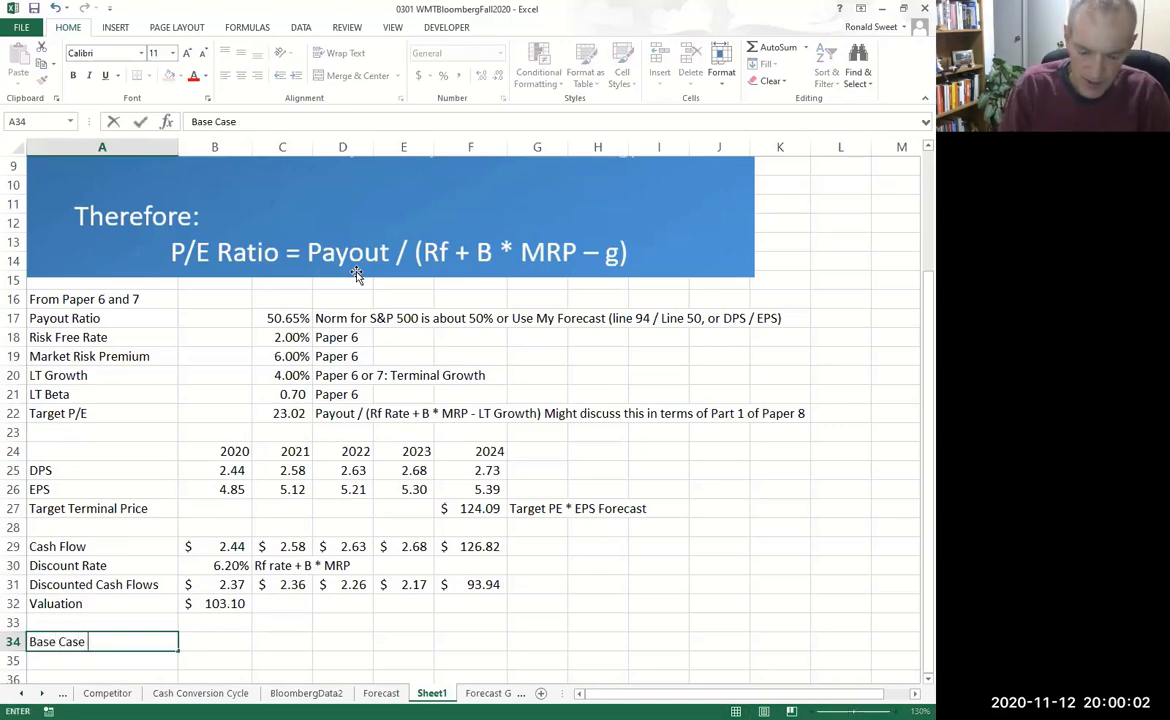
text( 0.7)
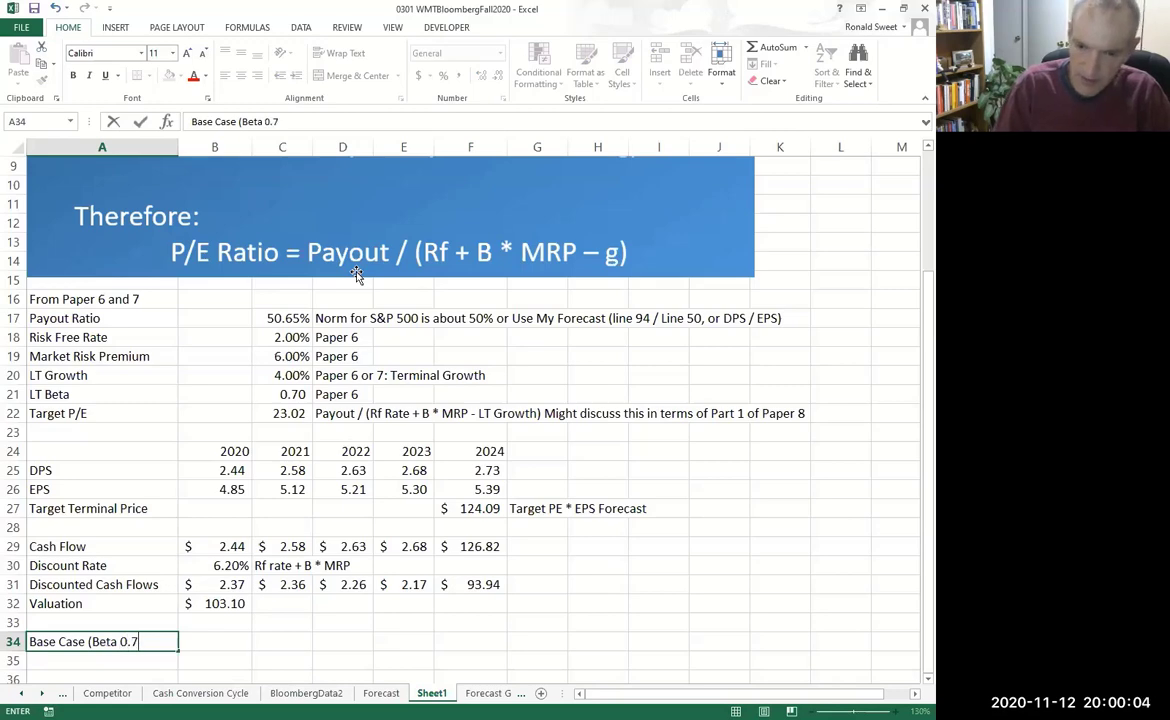
text(, Growt)
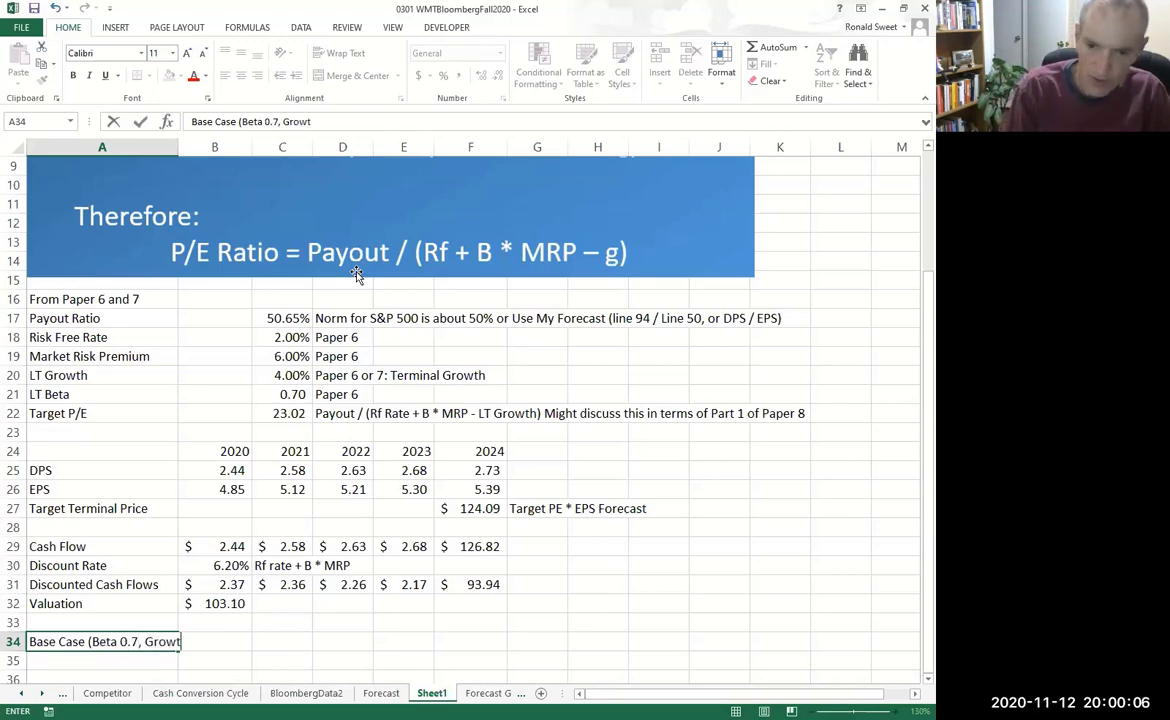
text(h 4)
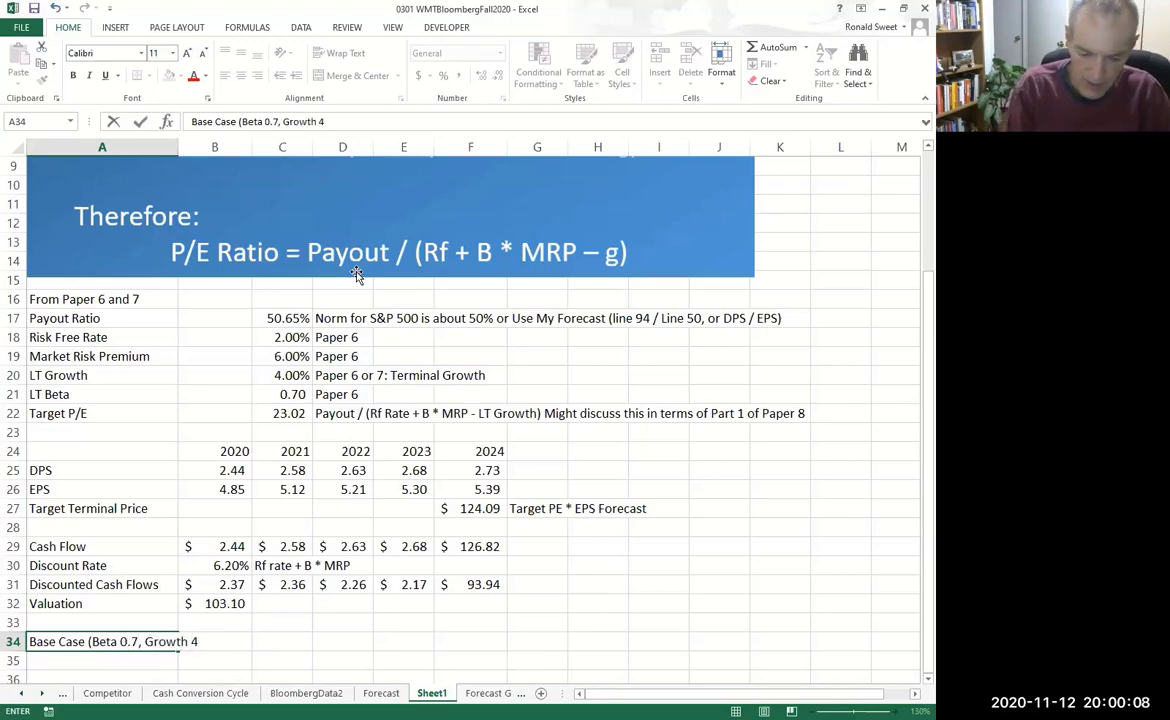
text(%))
key(Return)
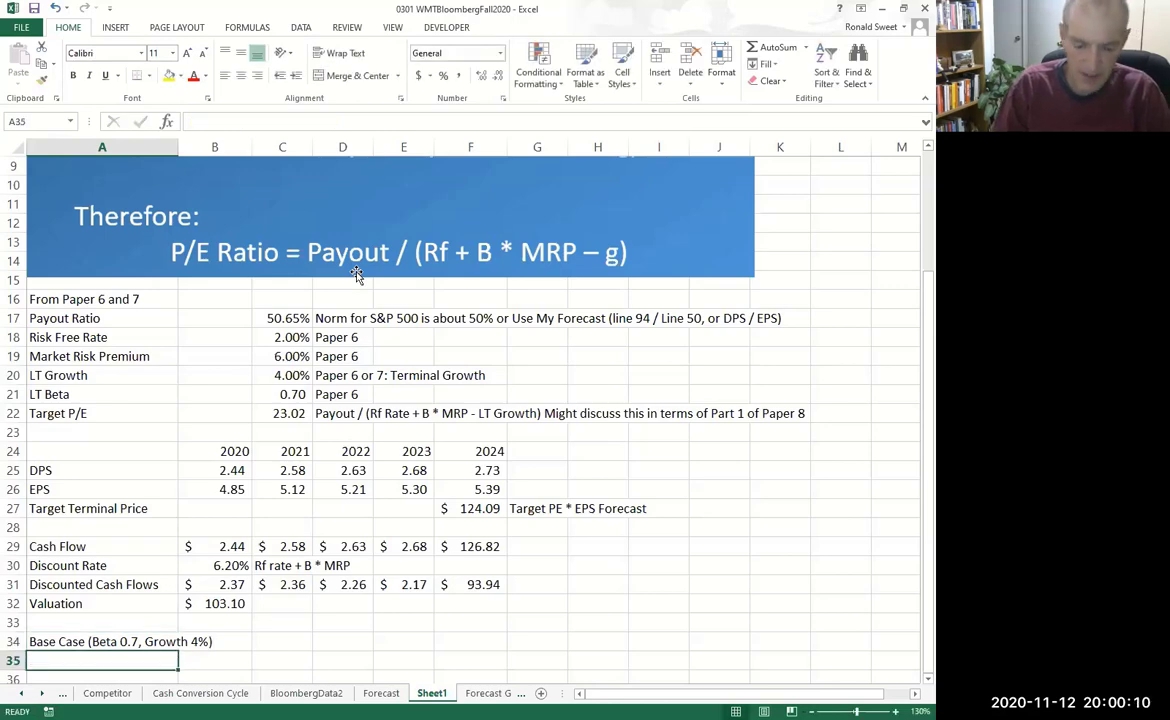
- Copy the base case label from A34 into A35
text(Best Case)
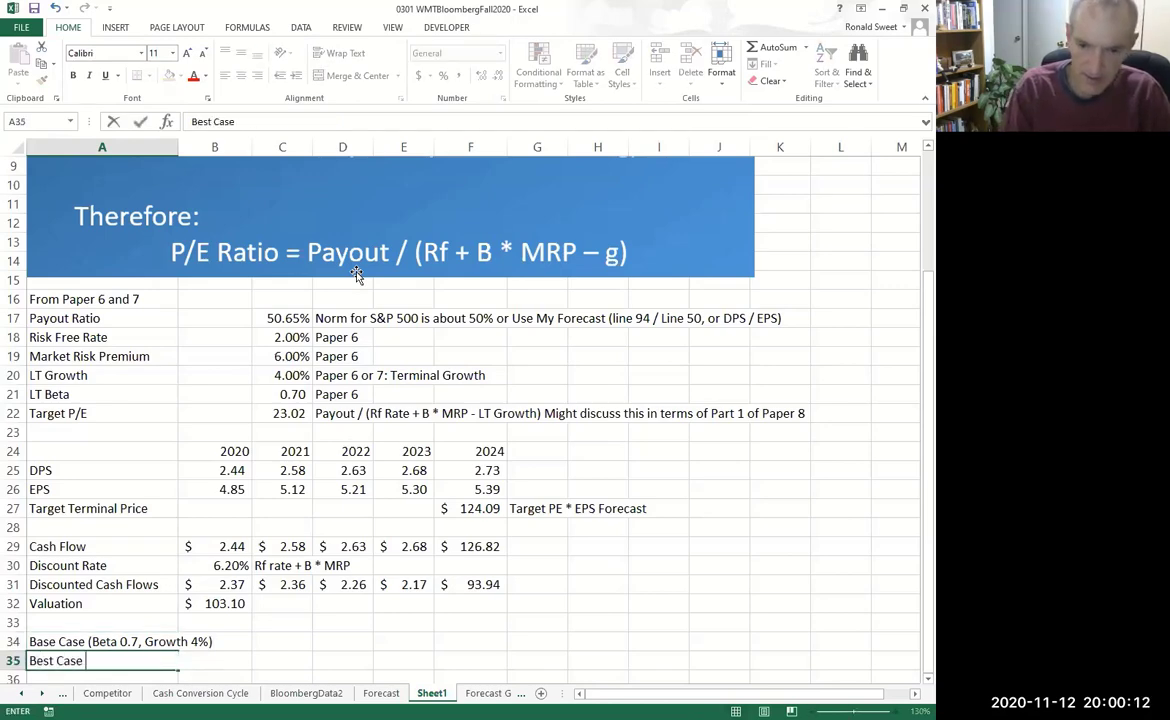
key(Escape)
key(Up)
key(ctrl+c)
key(Down)
key(ctrl+v)
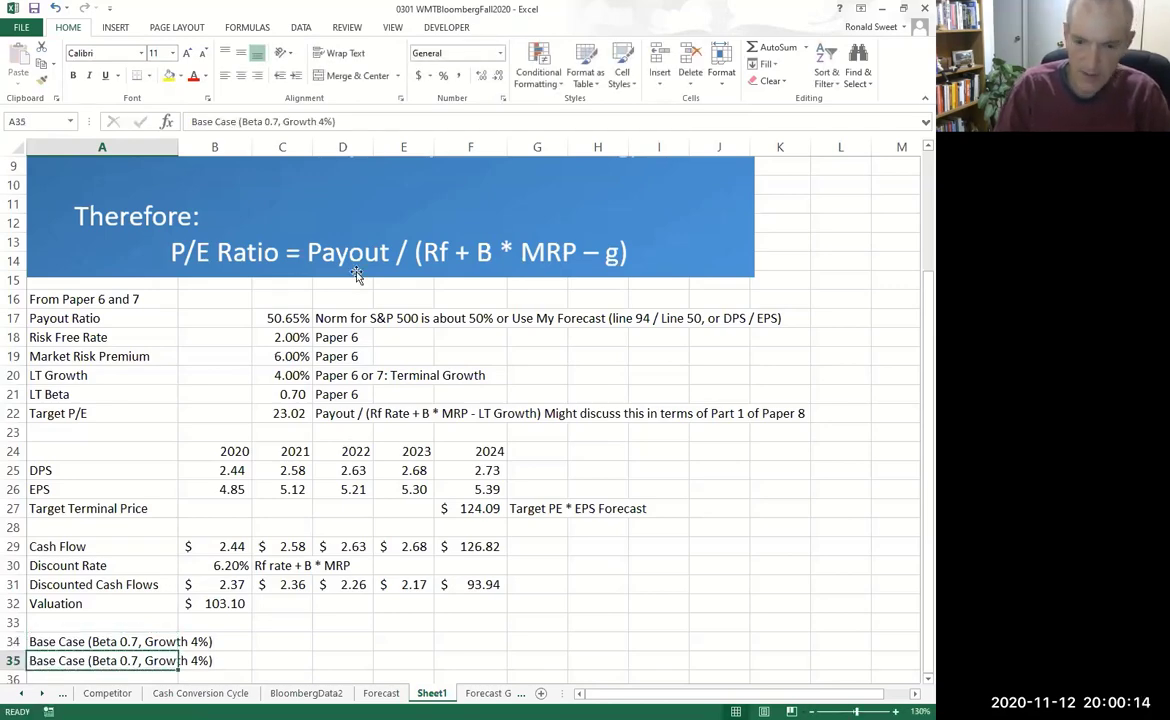
- Change "Base" to "Best" in the copied label in A35
key(F2)
key(Home)
key(Right)
key(Right)
key(Right)
key(Right)
key(BackSpace)
key(BackSpace)
key(BackSpace)
text(est)
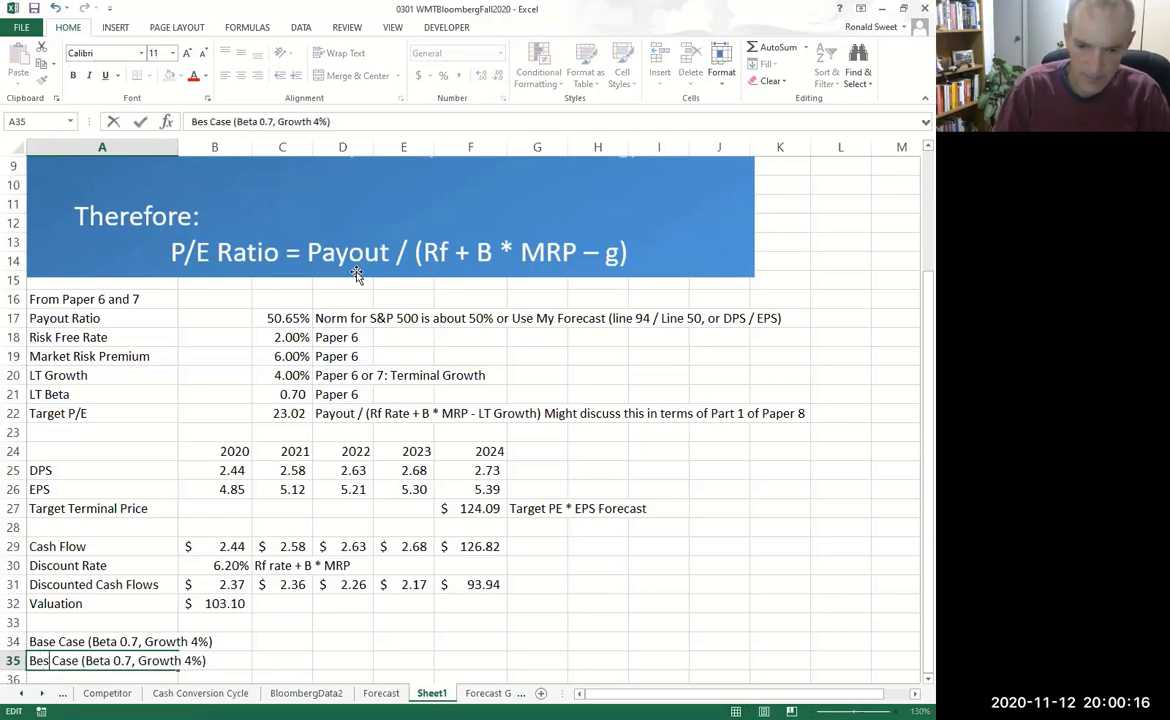
- Change the beta in the A35 best case label to 0.6
key(Right)
key(Right)
key(Right)
key(Right)
key(Right)
key(Right)
key(Right)
key(Right)
key(Right)
key(Right)
key(Right)
key(Right)
key(Right)
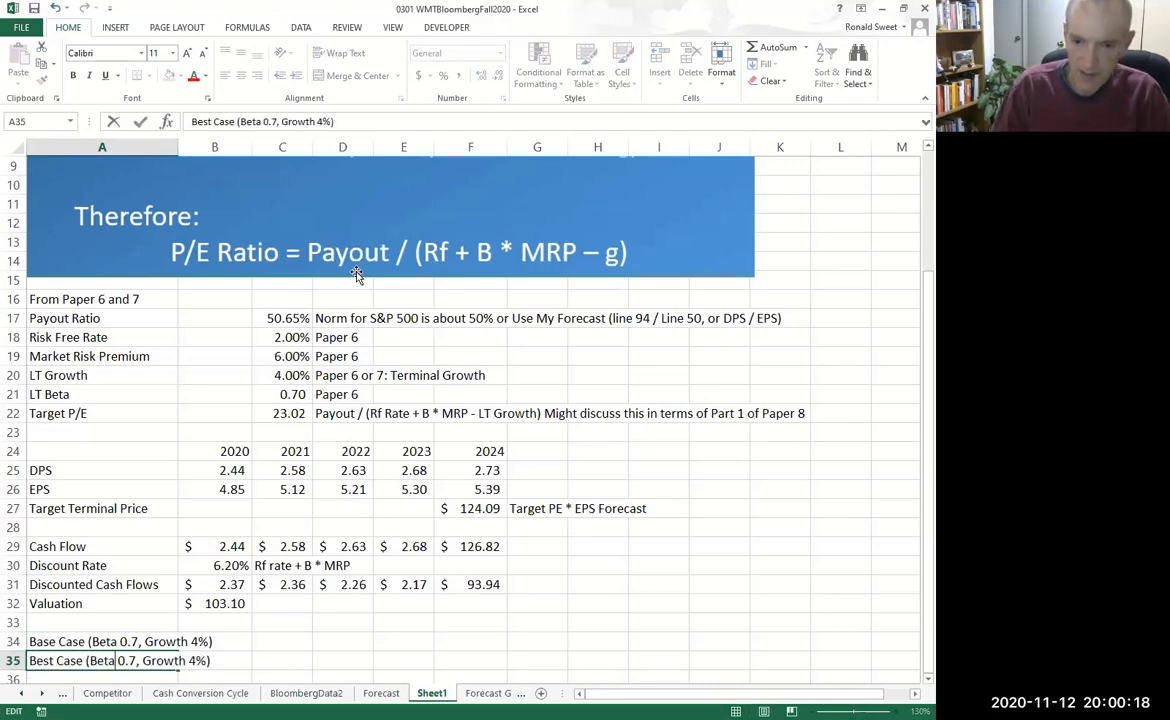
key(Delete)
text(4)
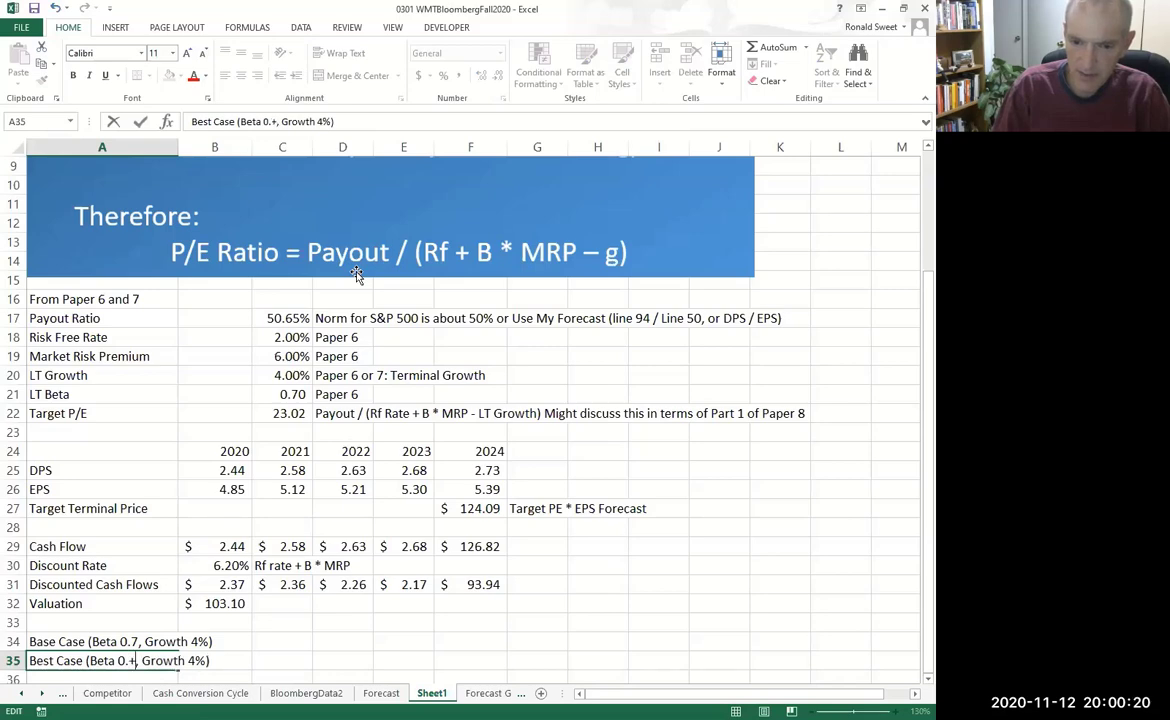
key(BackSpace)
text(6)
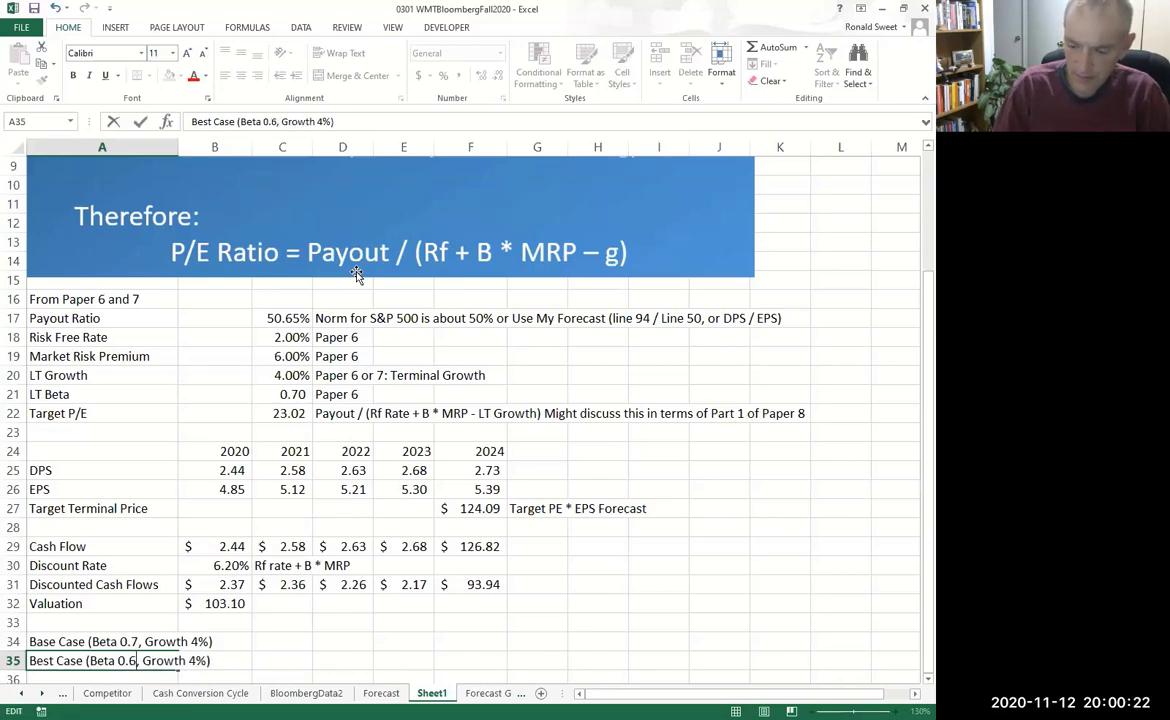
- Change the growth rate in the A35 best case label to 4.5% and enter it
key(Right)
key(Right)
key(Right)
key(Right)
key(Right)
key(Right)
key(Right)
key(Right)
key(Right)
text(.5)
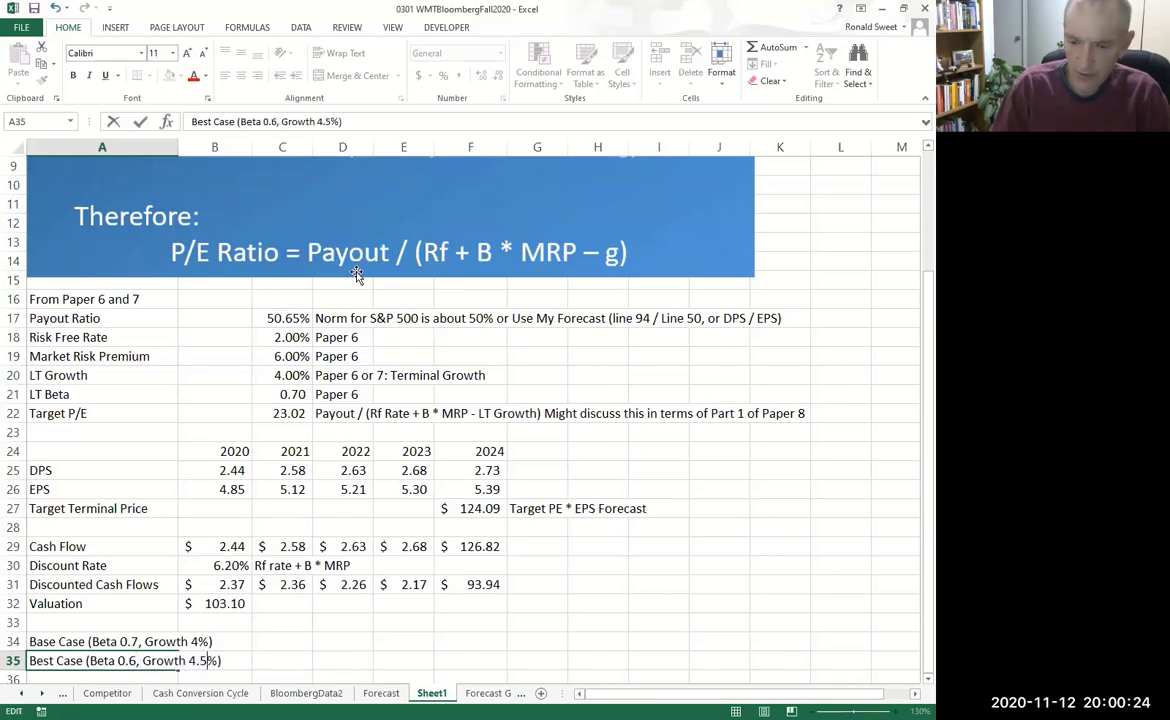
key(Return)
- Copy the best case label into A36 and change "Best" to "Worst"
key(Up)
key(ctrl+c)
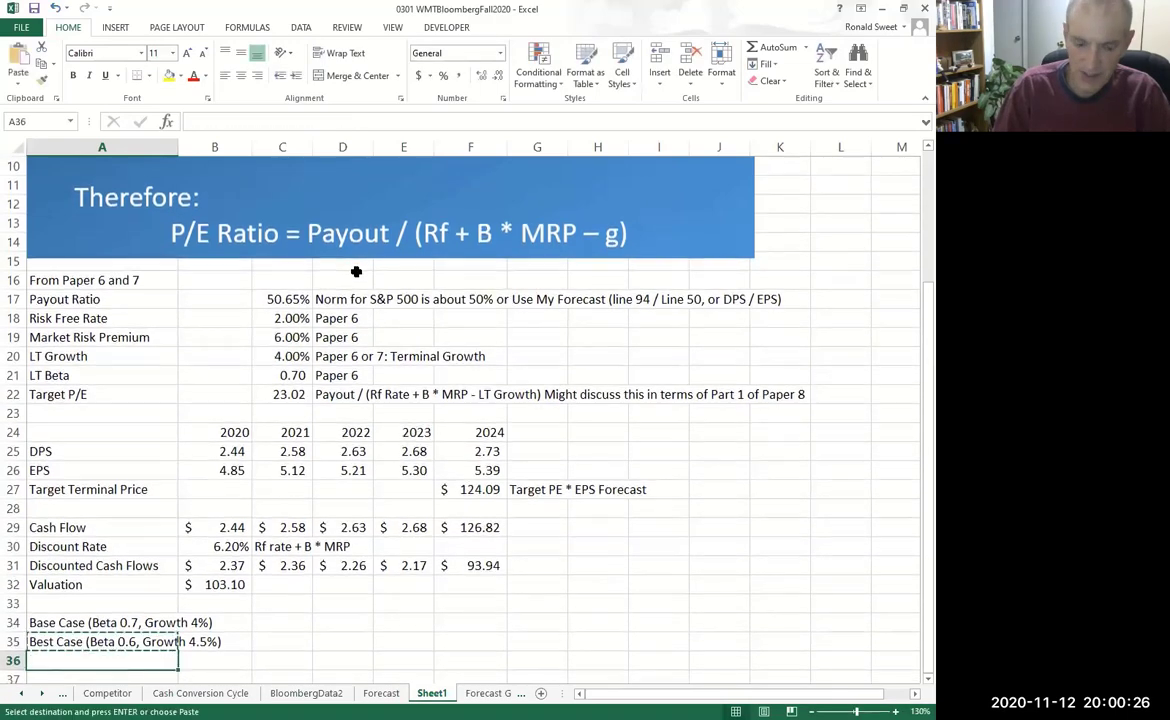
key(Down)
key(ctrl+v)
key(F2)
key(Delete)
key(Delete)
key(Delete)
key(Delete)
text(Worst)
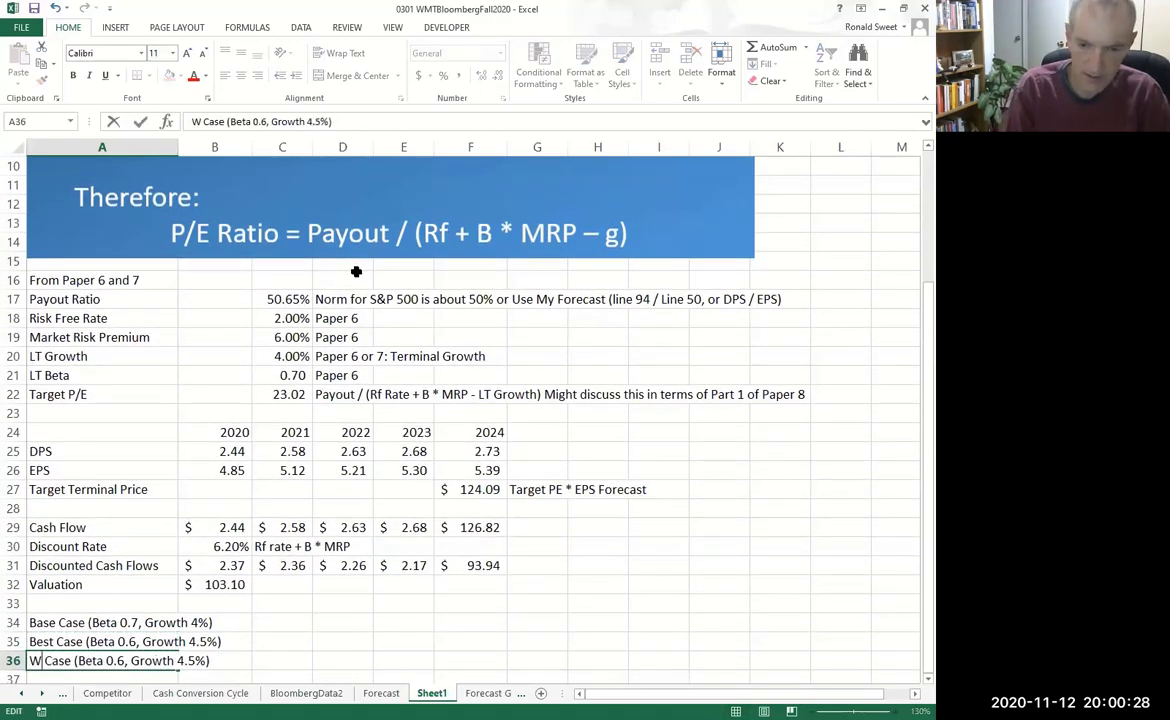
- Change the beta in the A36 worst case label to 0.8
key(Right)
key(Right)
key(Right)
key(Right)
key(Right)
key(Right)
key(Right)
key(Right)
key(Right)
key(Right)
key(Right)
key(Right)
key(Right)
key(Right)
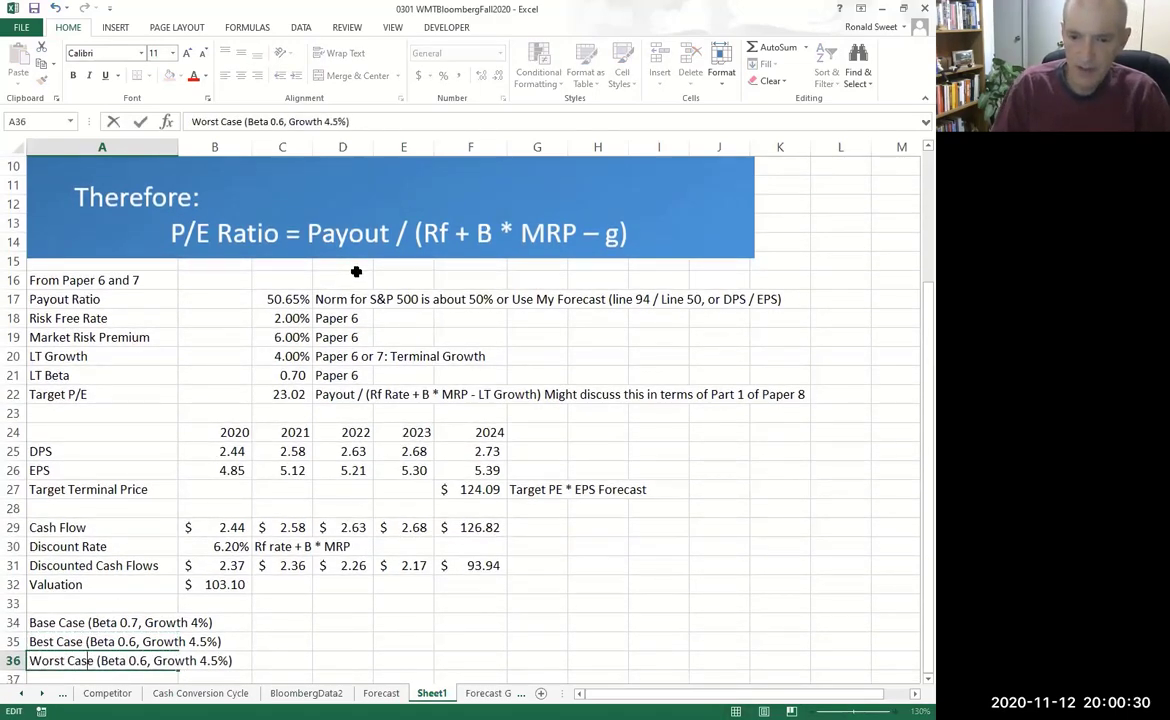
key(Delete)
text(8)
- Change the growth rate in the A36 worst case label to 3.5% and enter it
key(Right)
key(Right)
key(Right)
key(Right)
key(Right)
key(Right)
key(Right)
key(Right)
key(Delete)
text(3)
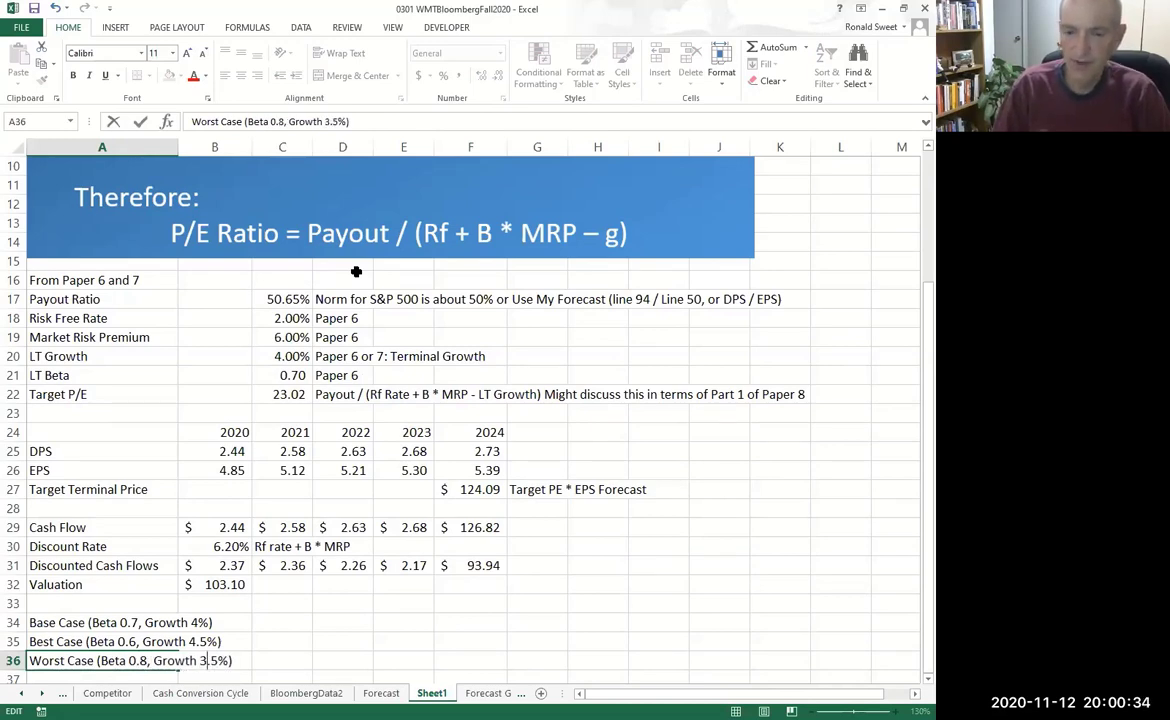
key(ctrl+Return)
- Record the base case valuation 103.1 in C34 in Accounting format, widening column C to fit
scroll(356, 271, down, 1)
key(Up)
key(Up)
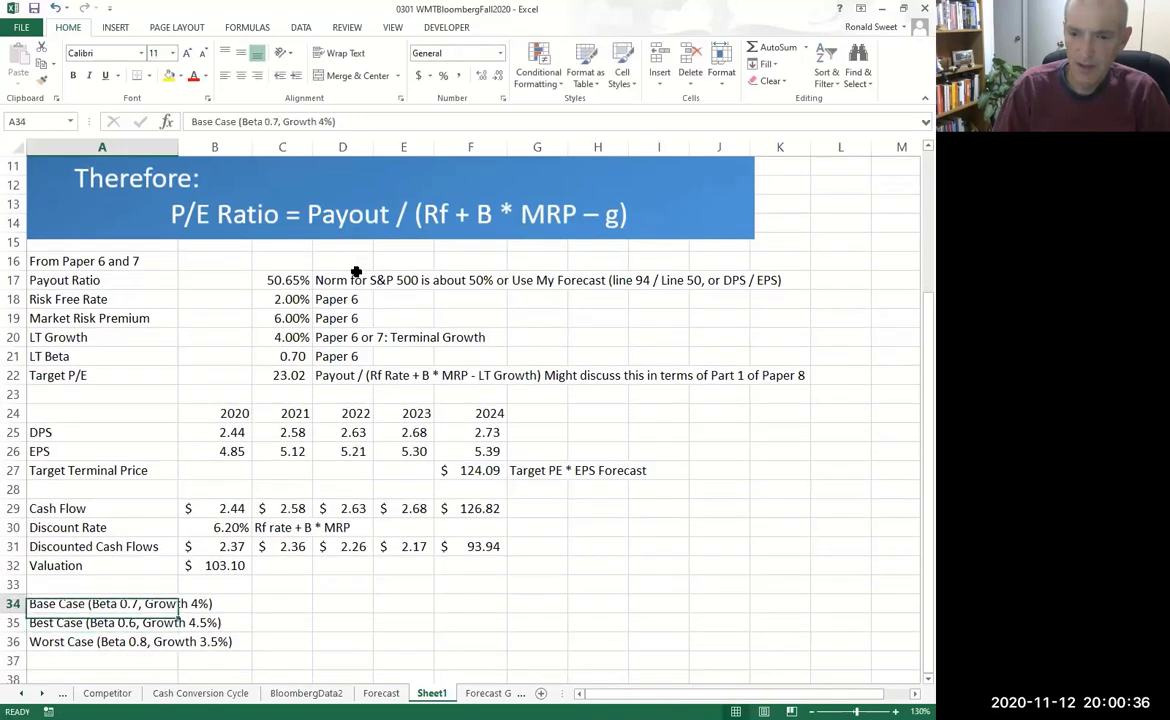
key(Right)
key(Right)
text(103.1)
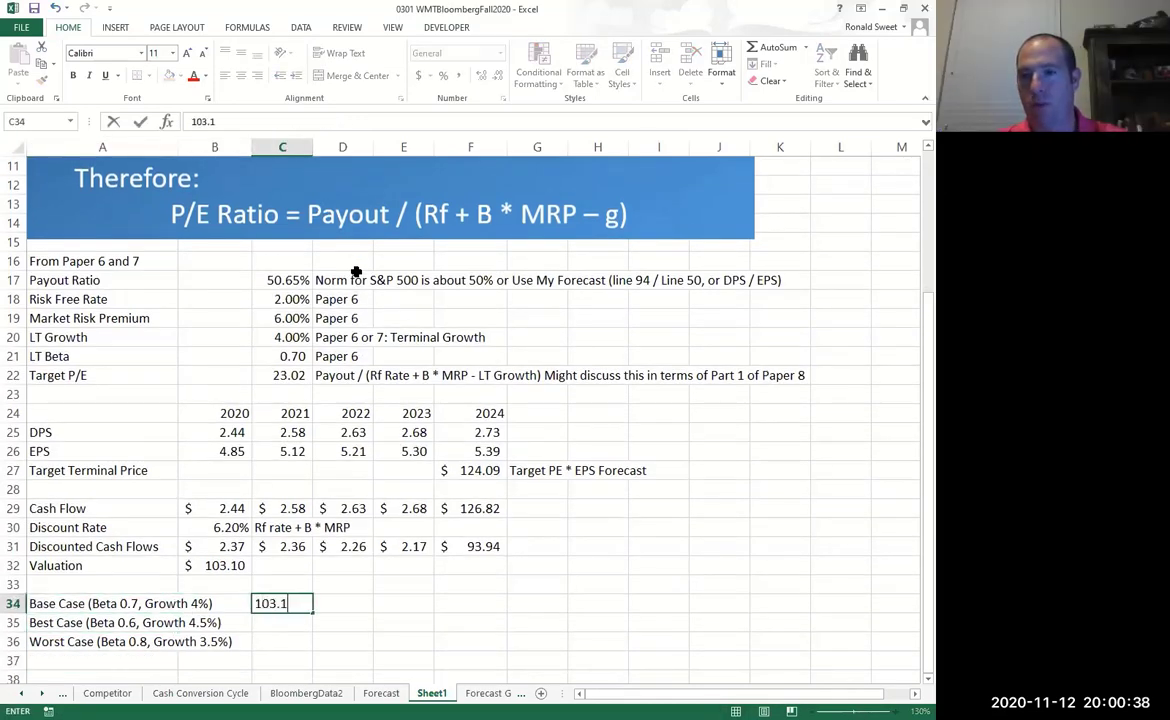
key(ctrl+Return)
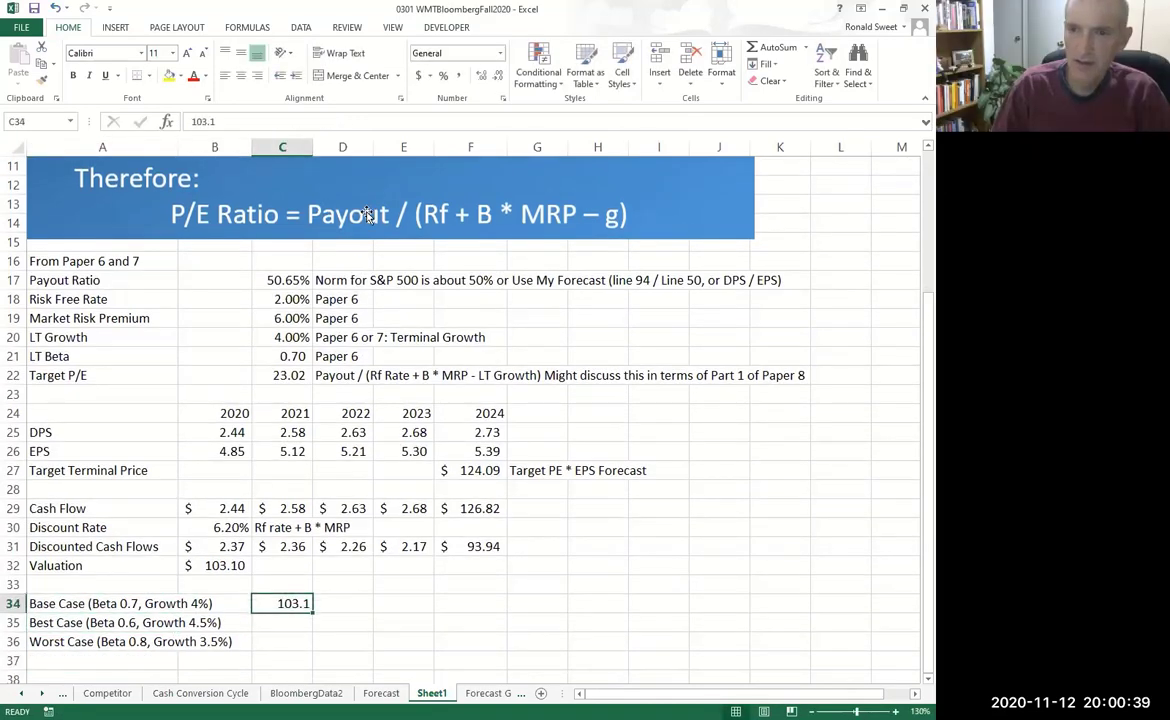
click(418, 75)
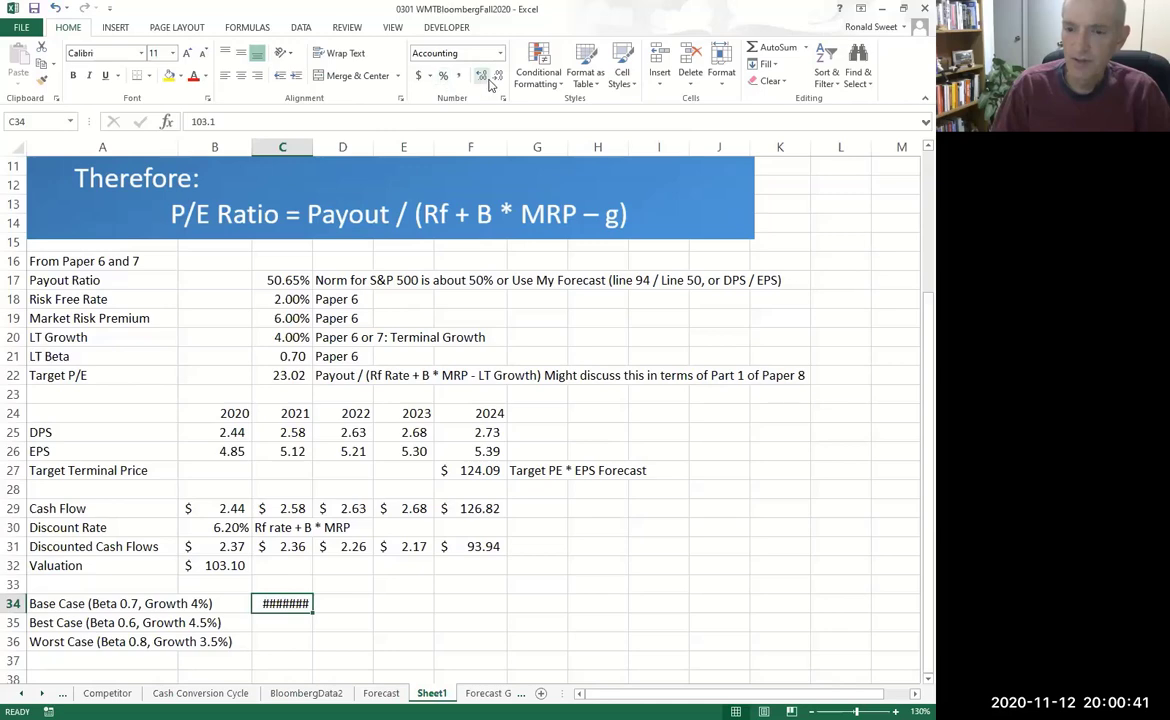
double_click(313, 148)
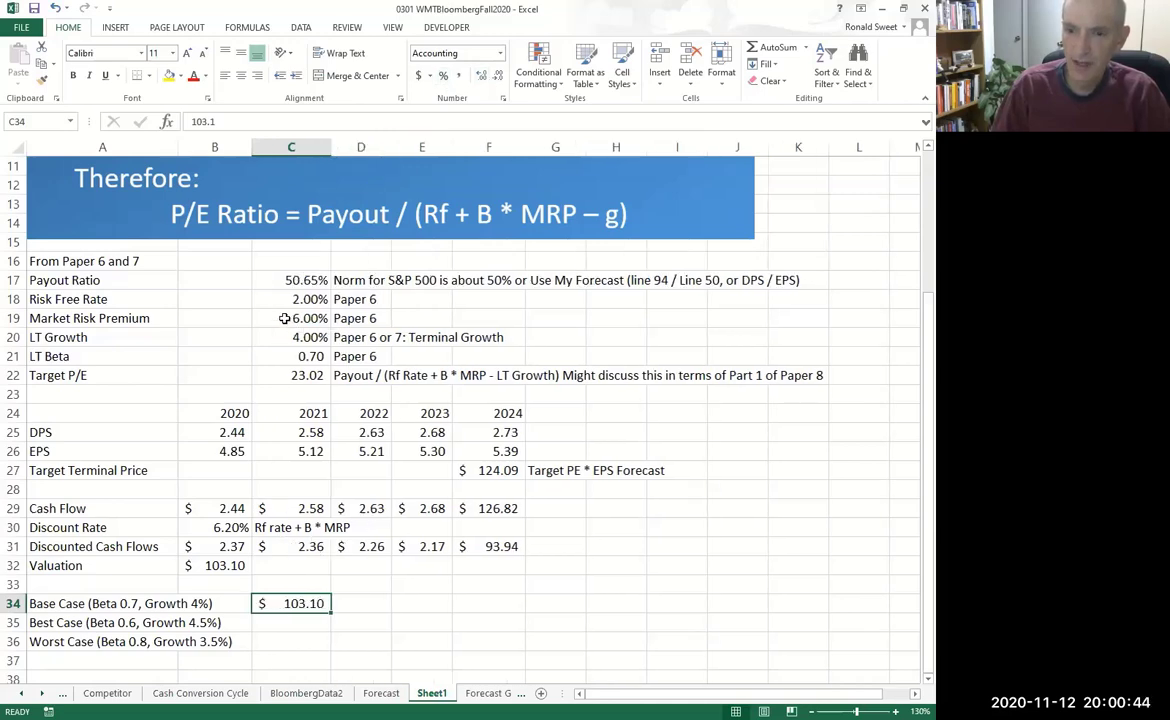
- Set the LT Beta in C21 to 0.6 and the LT Growth in C20 to 4.5%
click(285, 318)
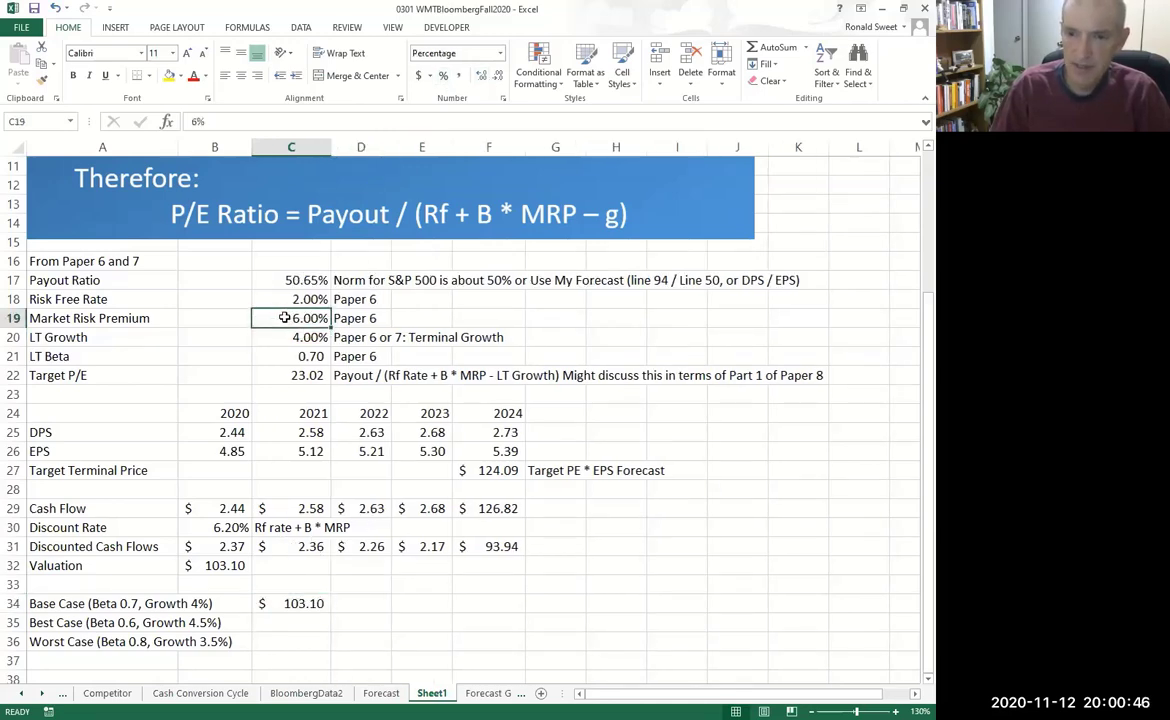
key(Down)
key(Down)
text(0.6)
key(Up)
text(4)
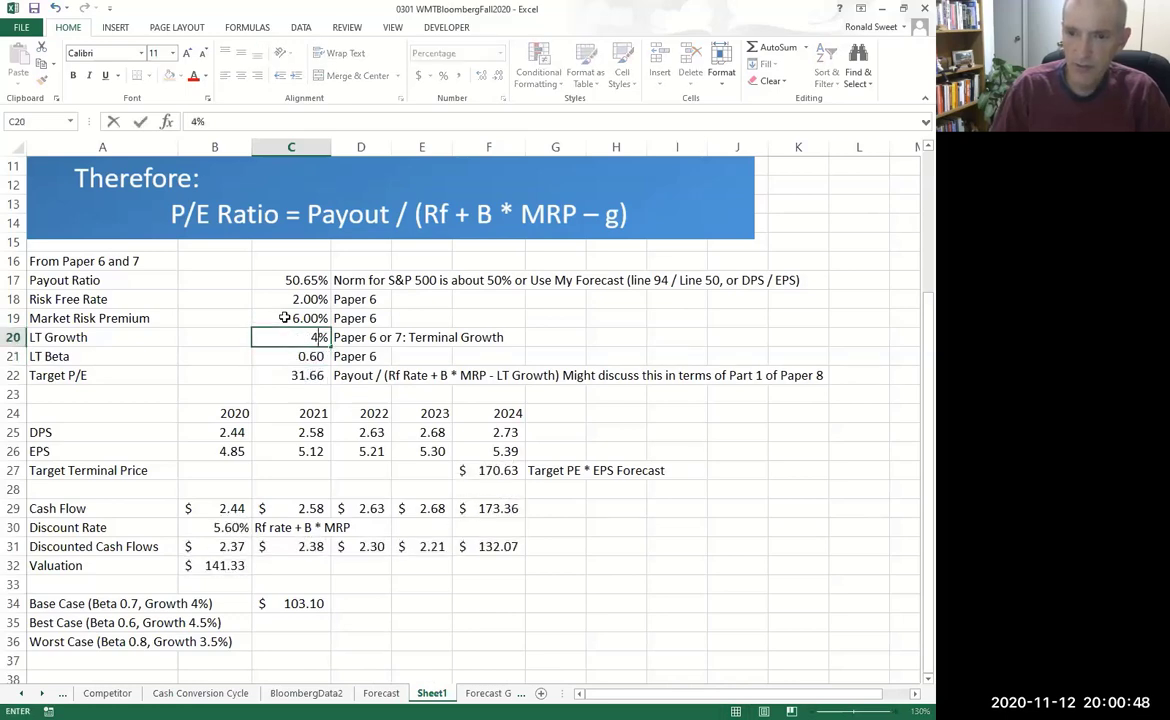
text(.5)
key(Return)
- Record 200.39 as the best case valuation in C35
key(Down)
key(Down)
key(Down)
key(Down)
key(Down)
key(Down)
key(Down)
key(Down)
key(Down)
key(Down)
key(Down)
key(Down)
key(Down)
key(Down)
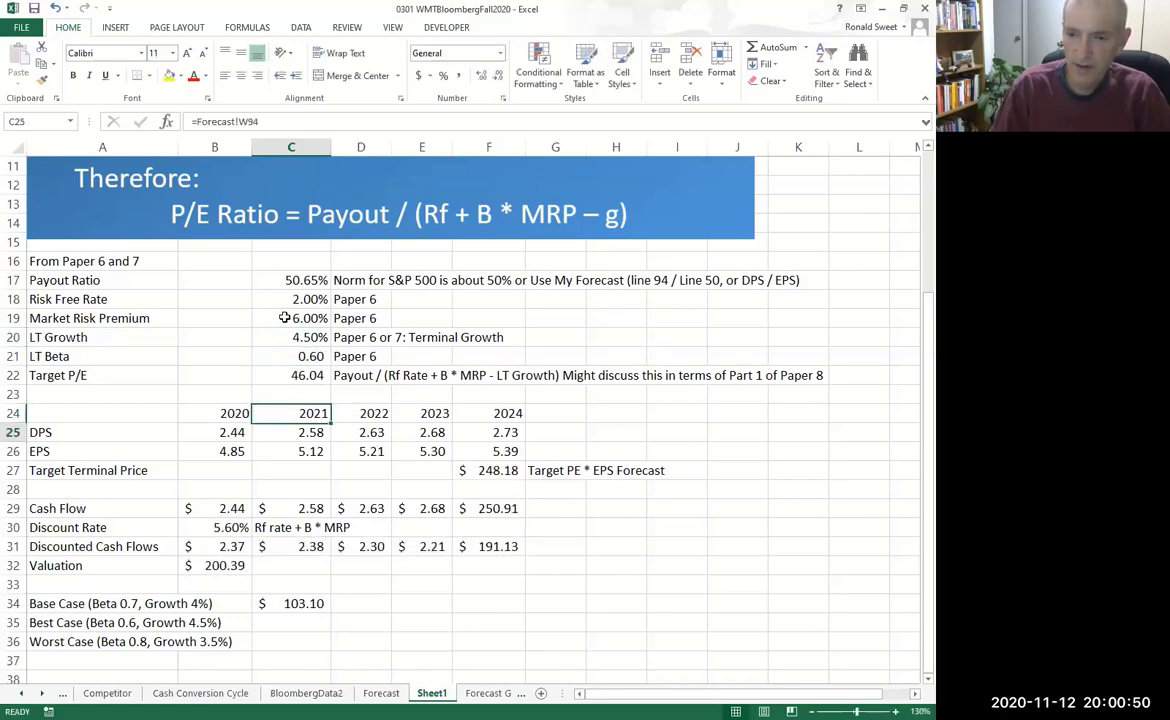
text(200.39)
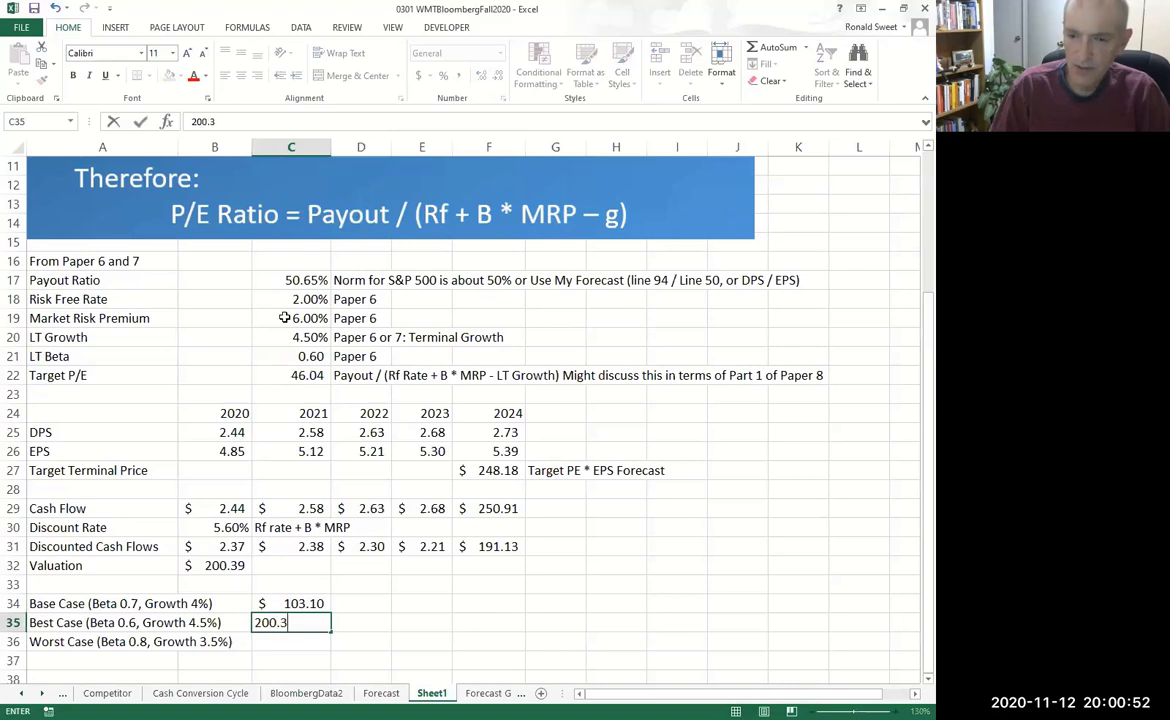
key(Return)
key(Up)
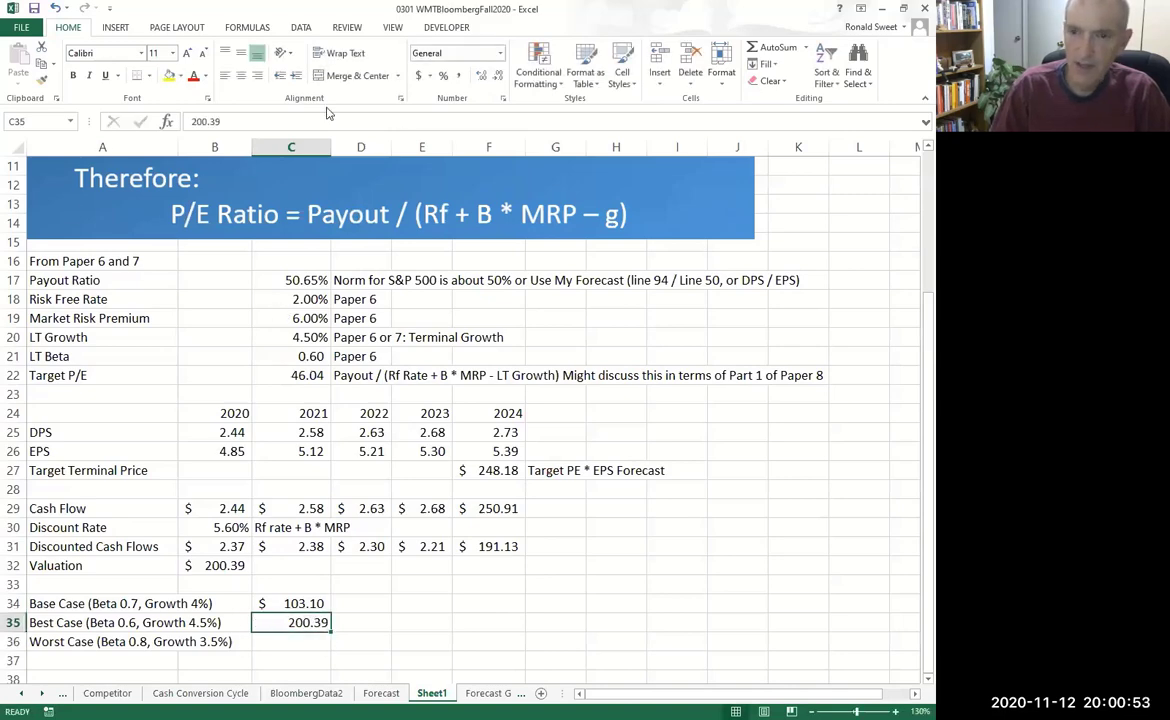
- Apply the Accounting number format to the best and worst case cells C35 and C36
click(417, 76)
key(ctrl+c)
key(Down)
click(418, 78)
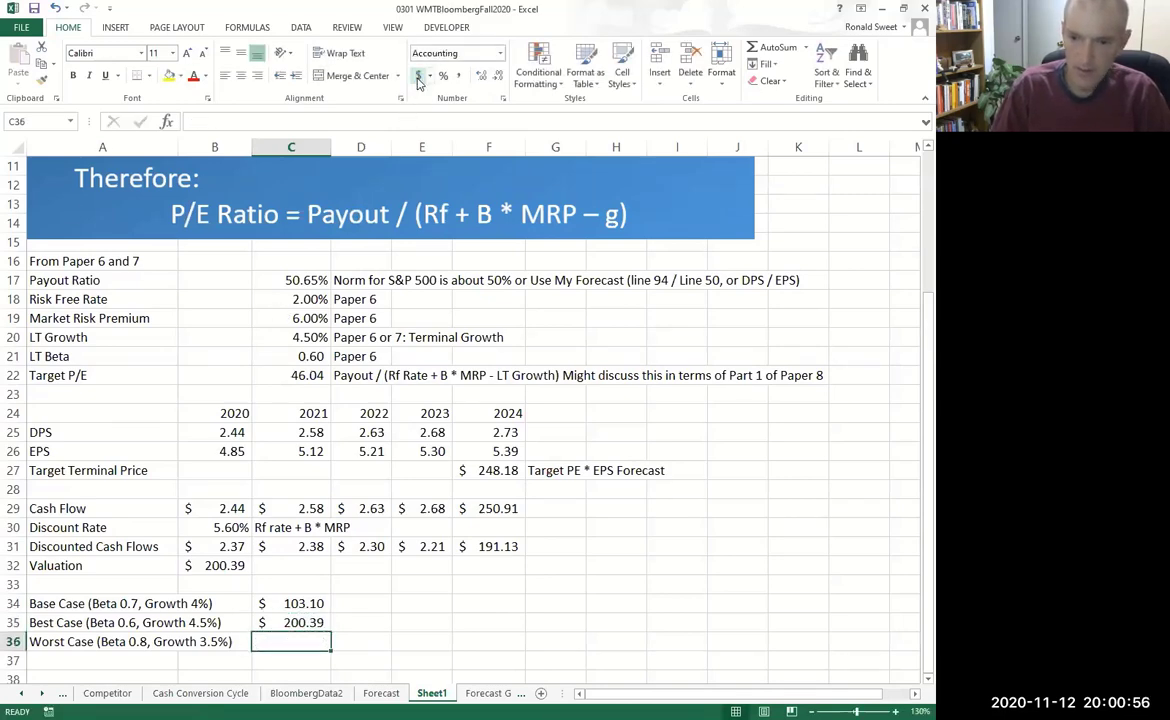
- Set the LT Growth in C20 to 3.5% and the LT Beta in C21 to 0.8
key(Up)
key(Up)
key(Up)
key(Up)
key(Up)
key(Up)
key(Up)
key(Up)
key(Up)
key(Up)
key(Up)
key(Up)
key(Up)
key(Up)
key(Up)
key(Up)
key(Up)
key(Up)
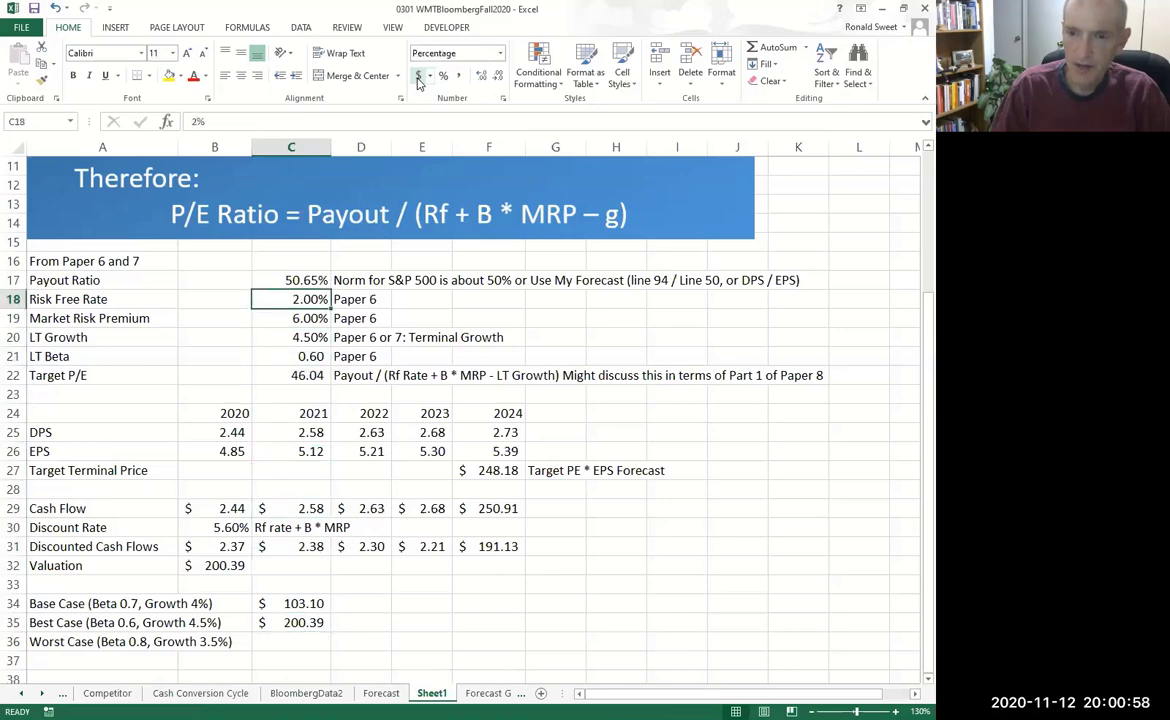
key(Down)
key(Down)
text(3.5)
key(Return)
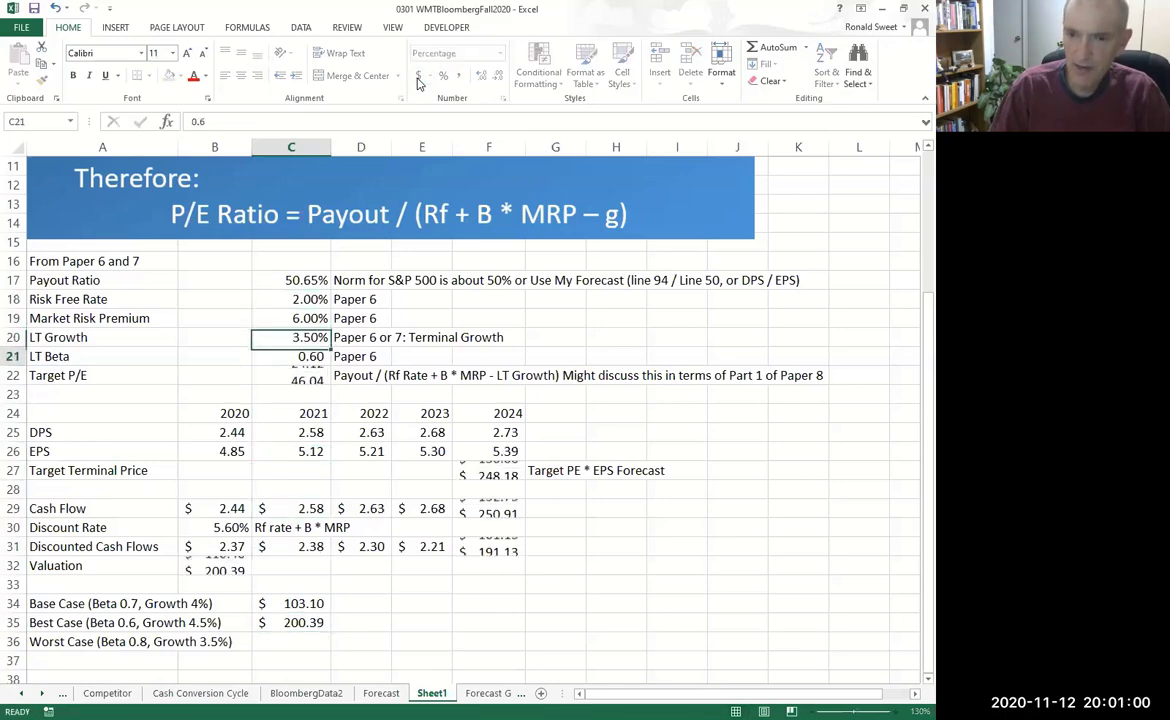
text(.8)
key(Return)
- Record 70.63 as the worst case valuation in C36
key(Down)
key(Down)
key(Down)
key(Down)
key(Down)
key(Down)
key(Down)
key(Down)
key(Down)
key(Down)
key(Down)
key(Down)
key(Down)
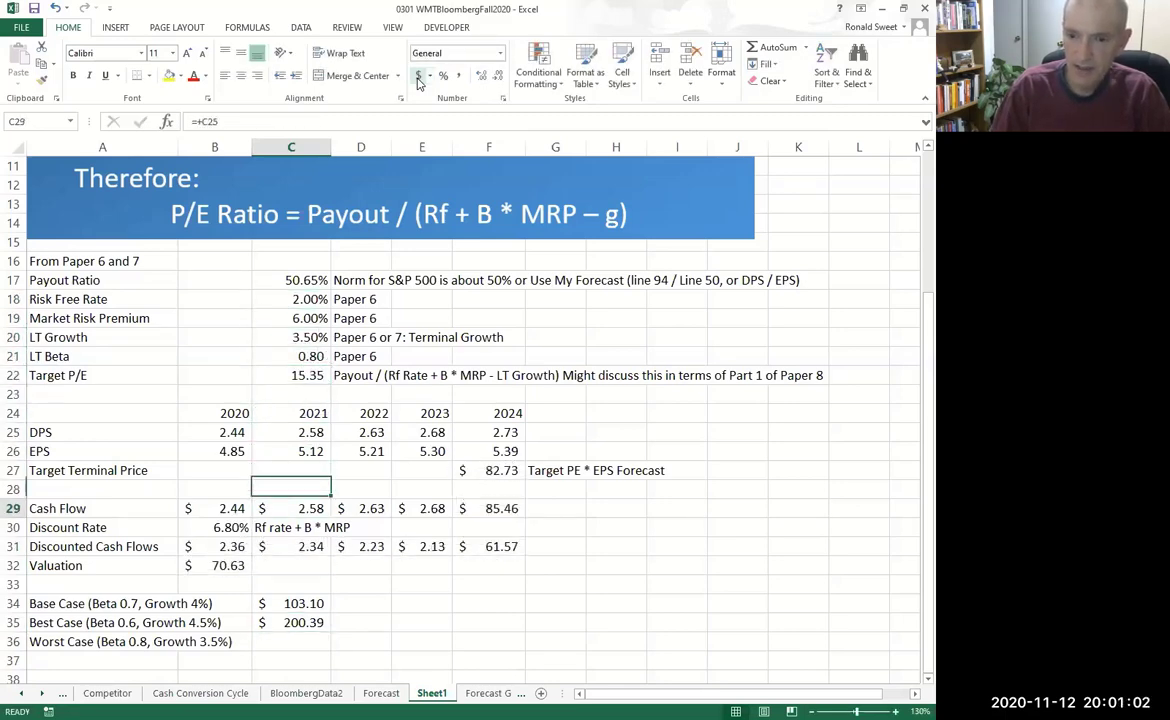
key(Down)
text(70.63)
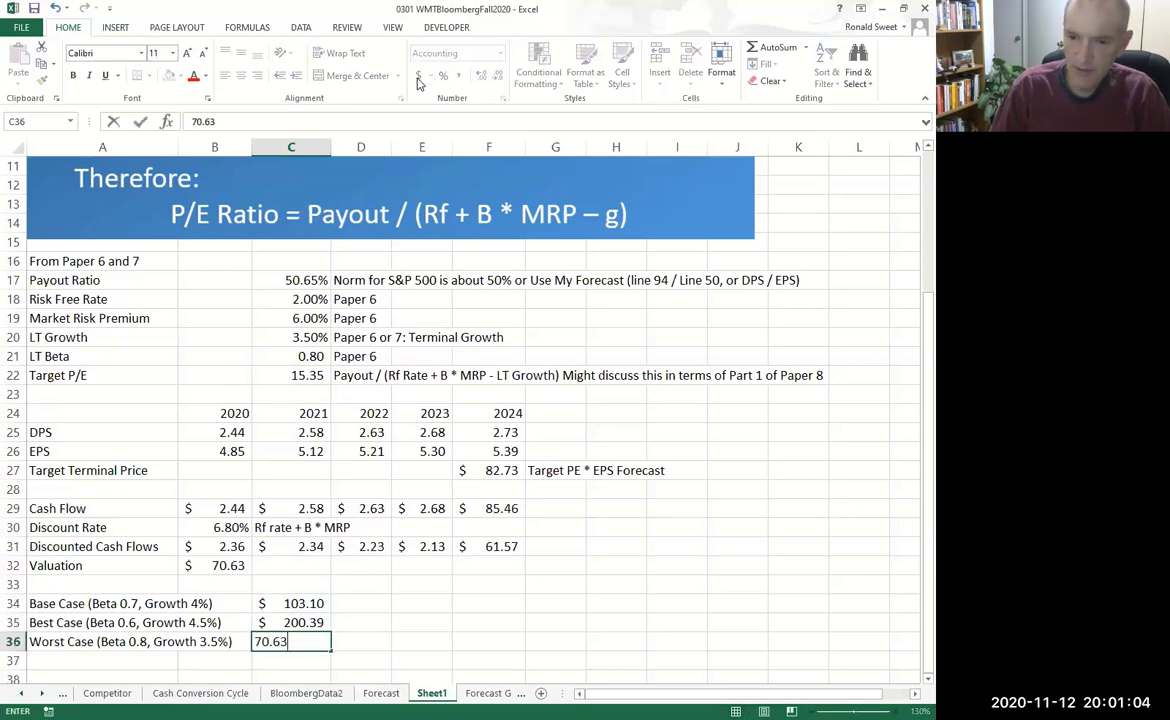
key(Return)
- Review the base, best and worst case assumptions and valuations in rows 34 to 36 against the model above
key(Up)
key(Up)
key(Up)
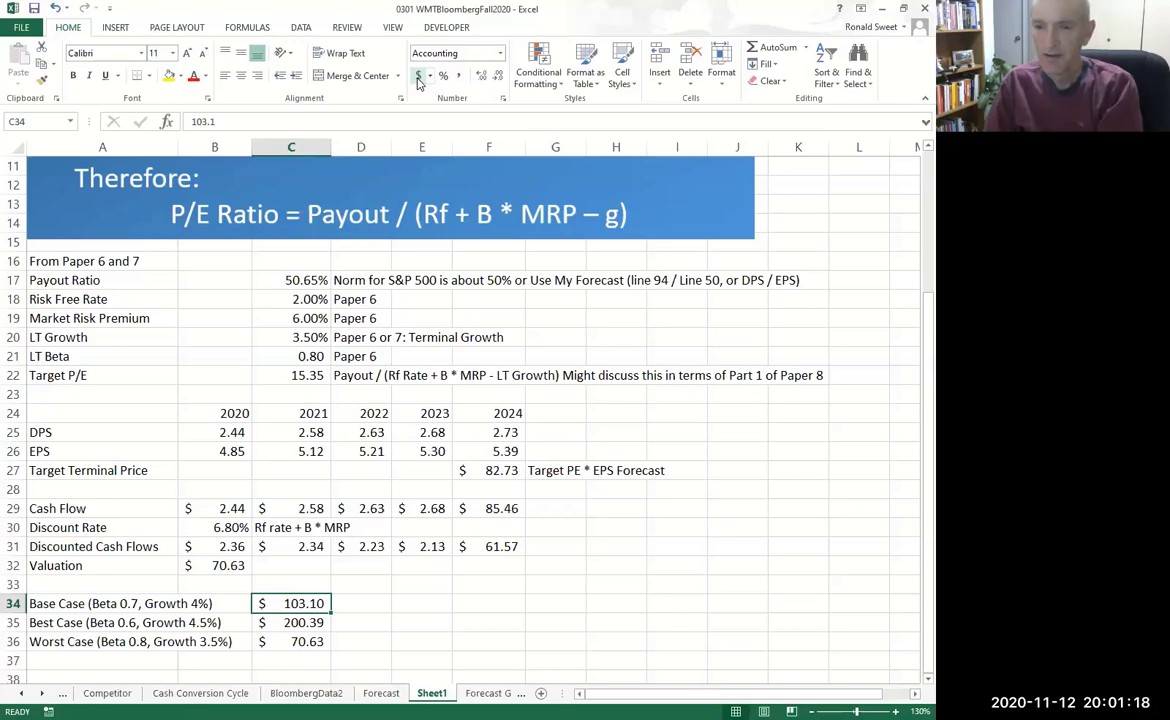
key(Left)
key(Right)
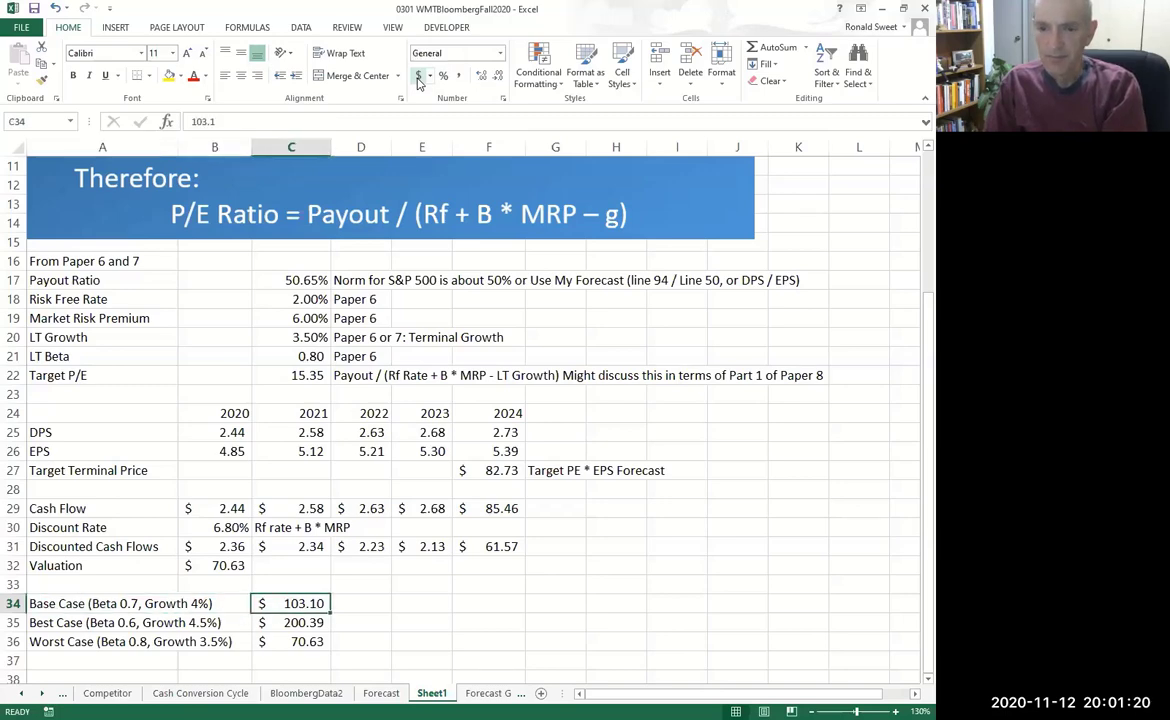
key(Left)
key(Left)
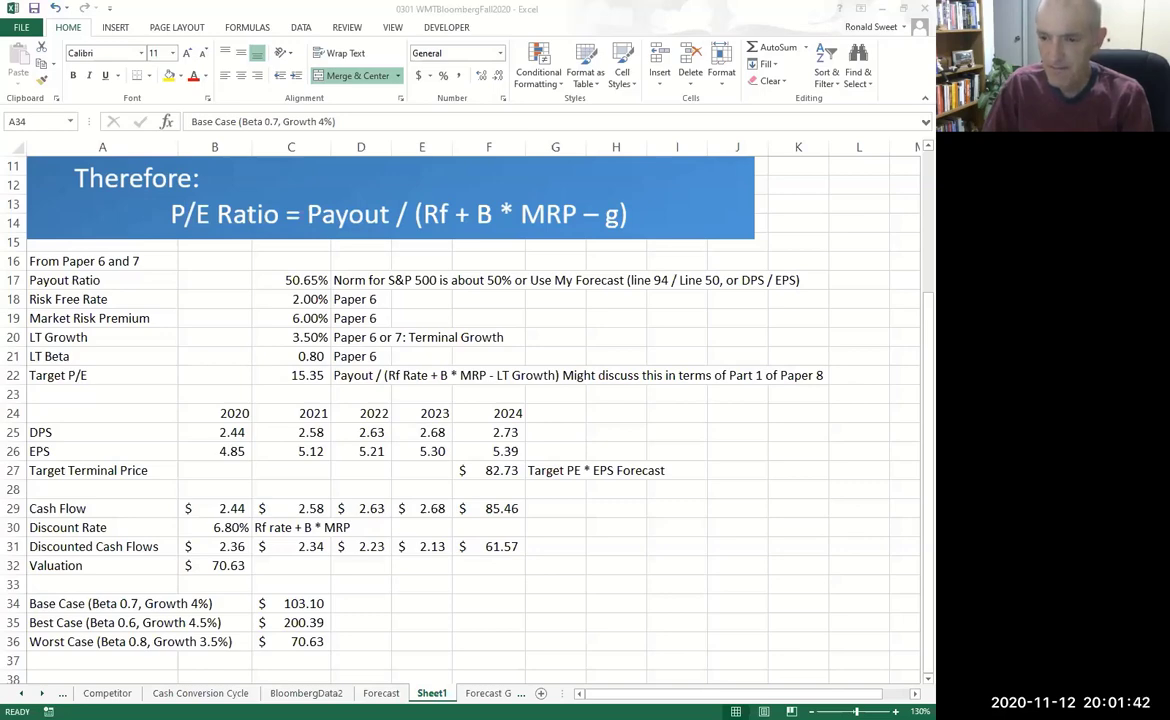
key(alt+Tab)
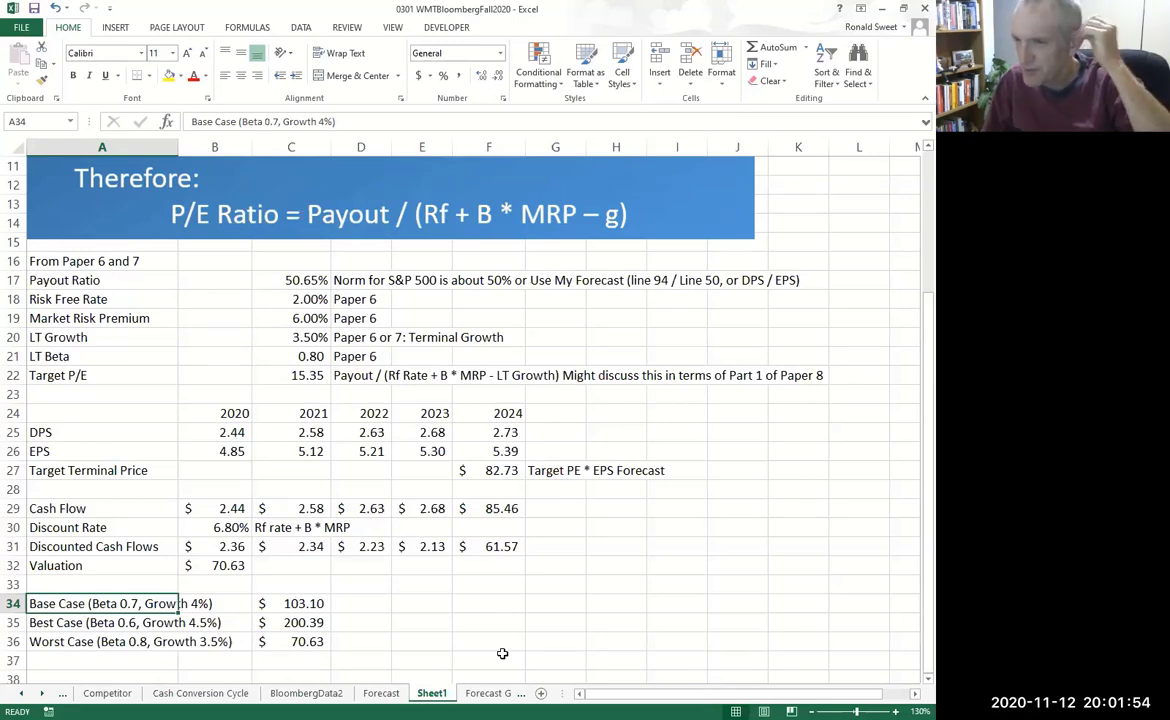
scroll(912, 537, down, 2)
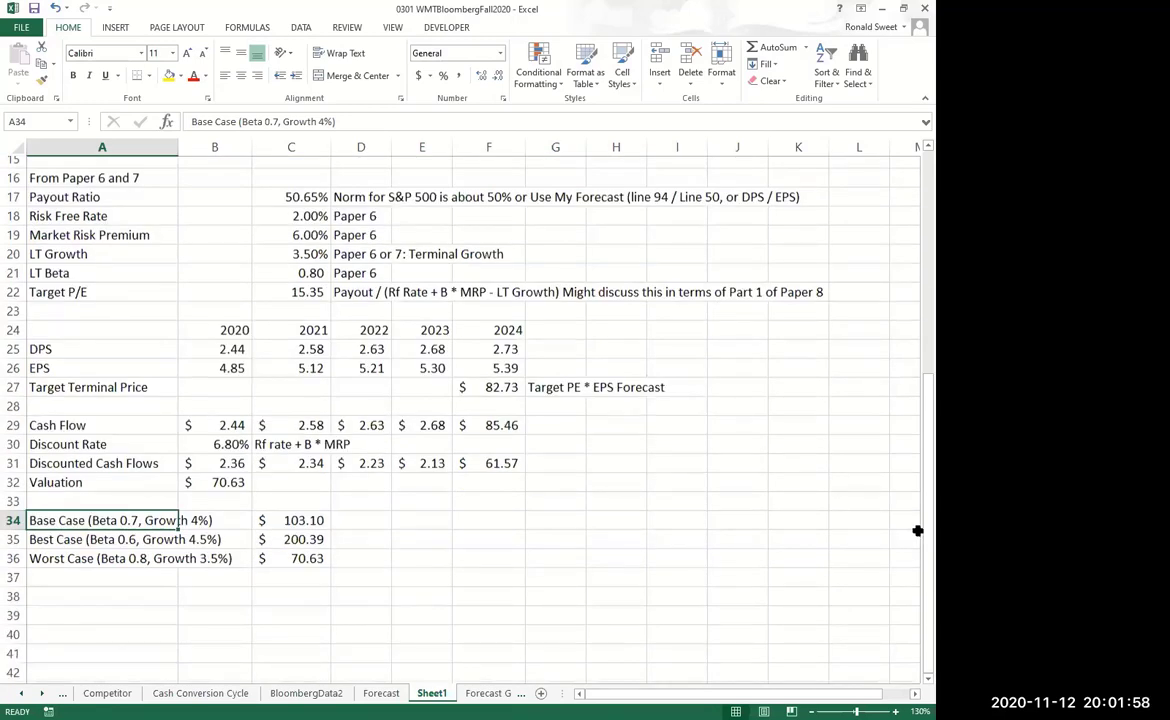
scroll(905, 531, down, 2)
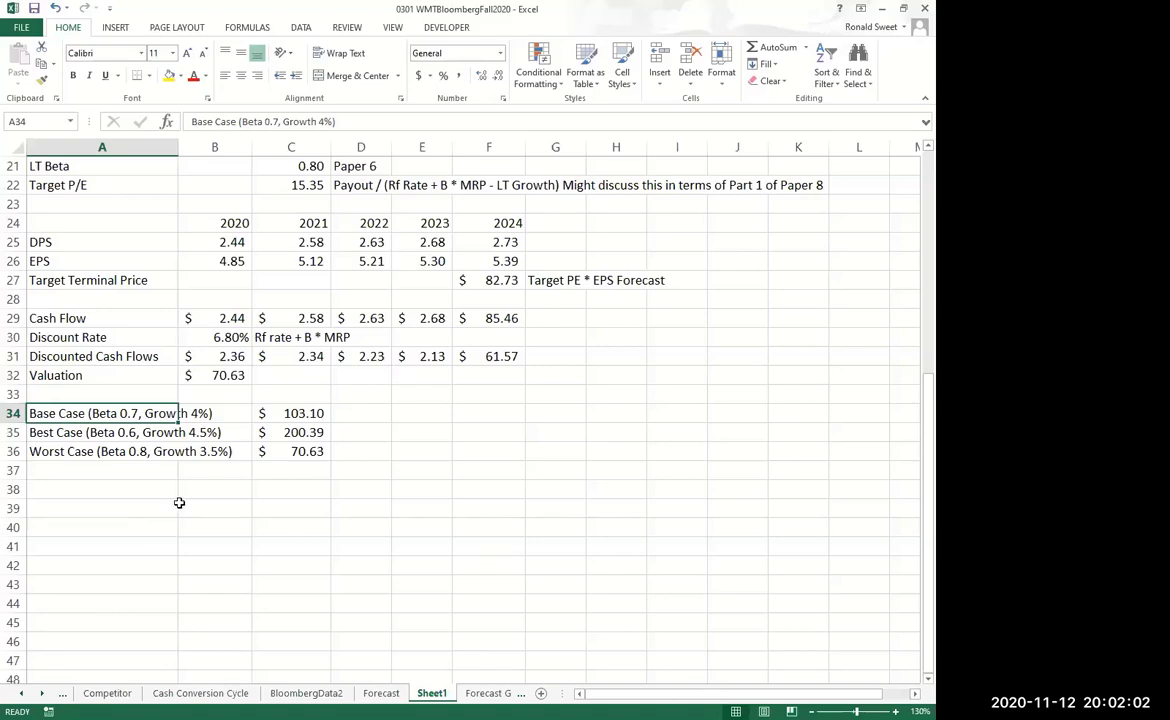
scroll(168, 531, up, 1)
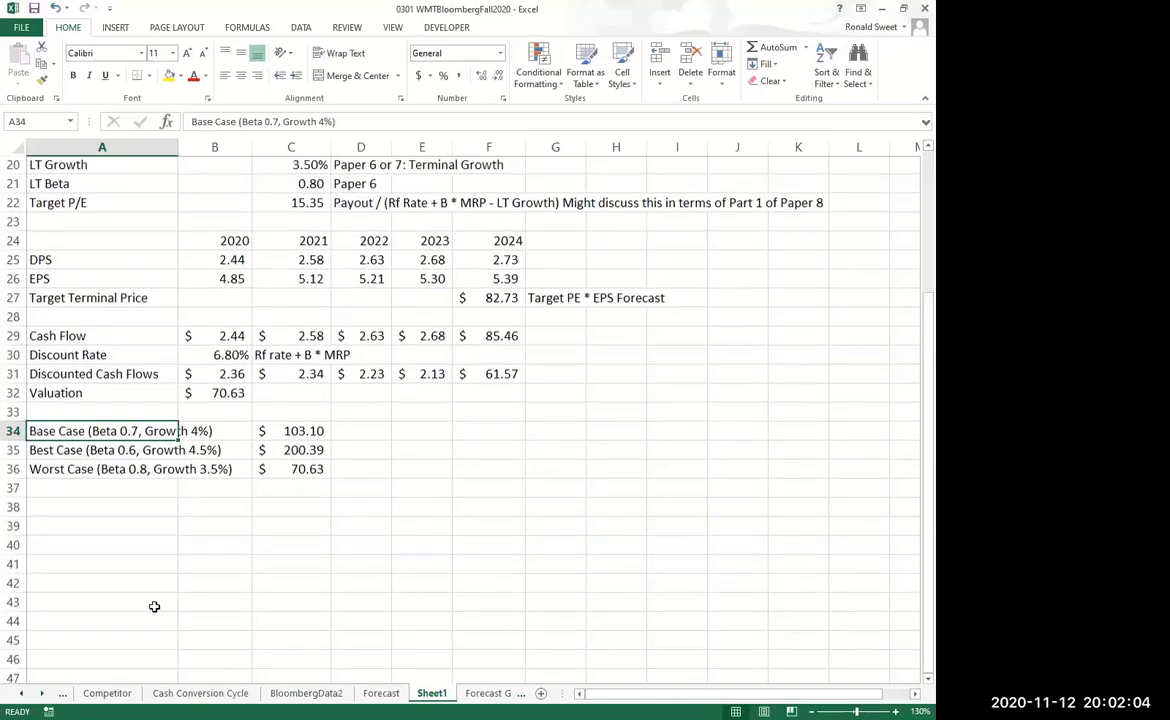
scroll(141, 555, up, 2)
scroll(65, 640, up, 1)
click(68, 640)
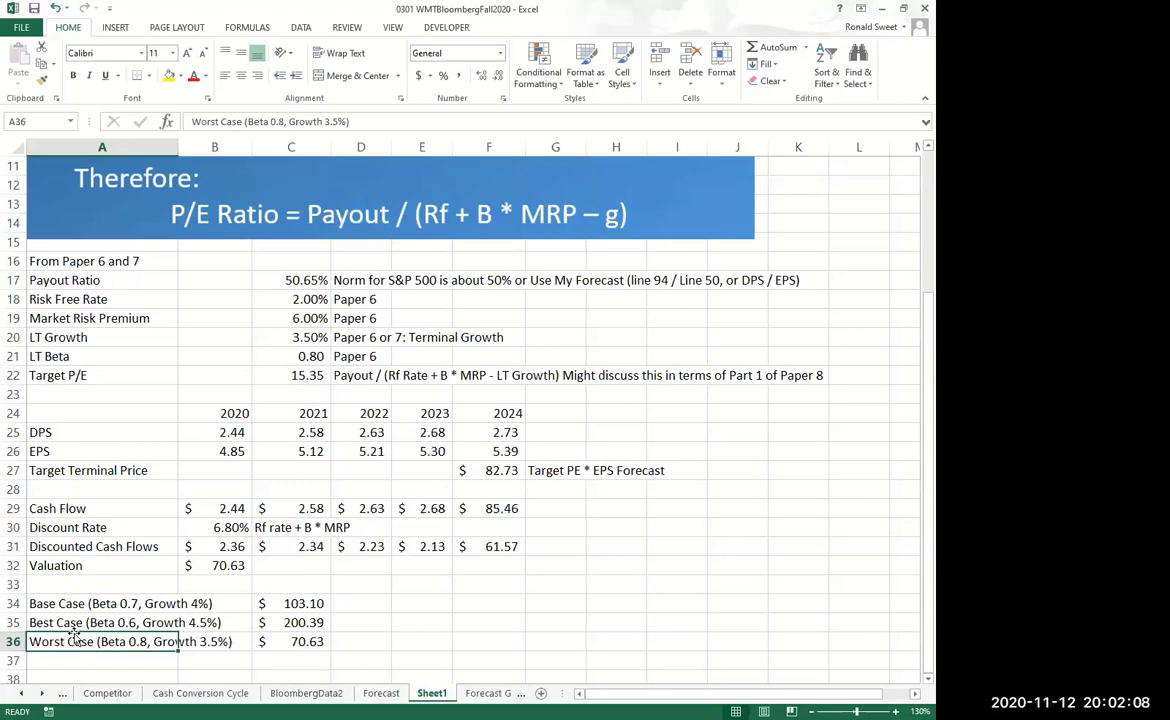
key(Up)
key(Up)
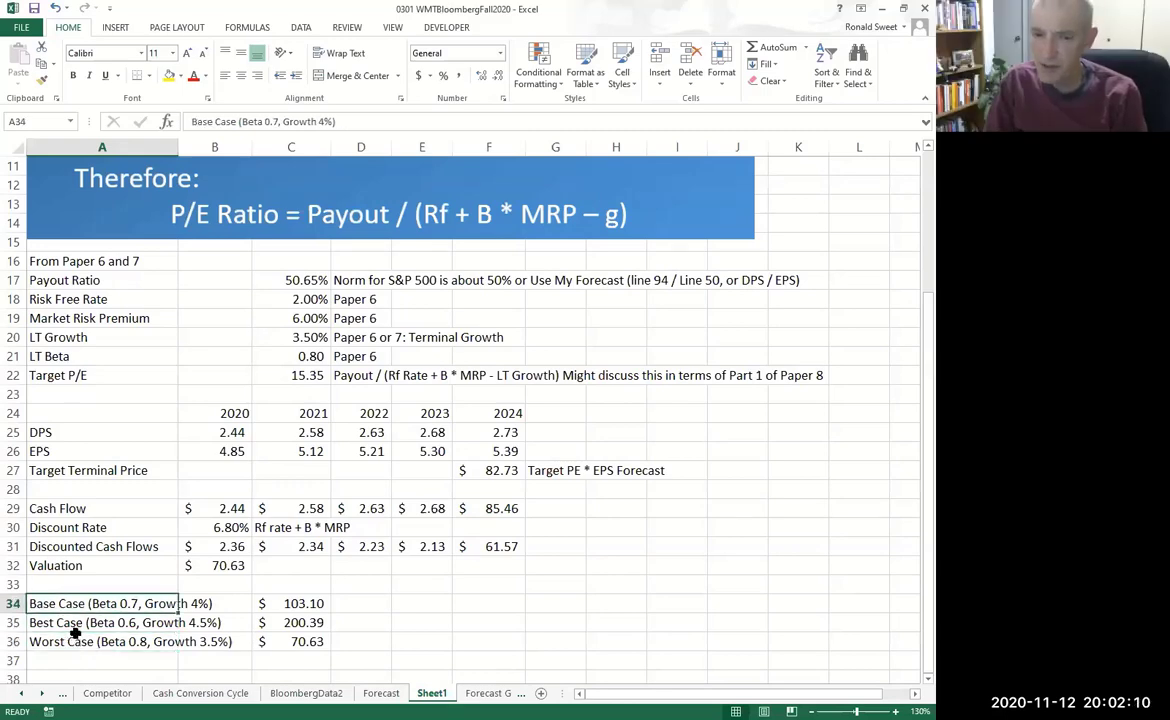
key(Down)
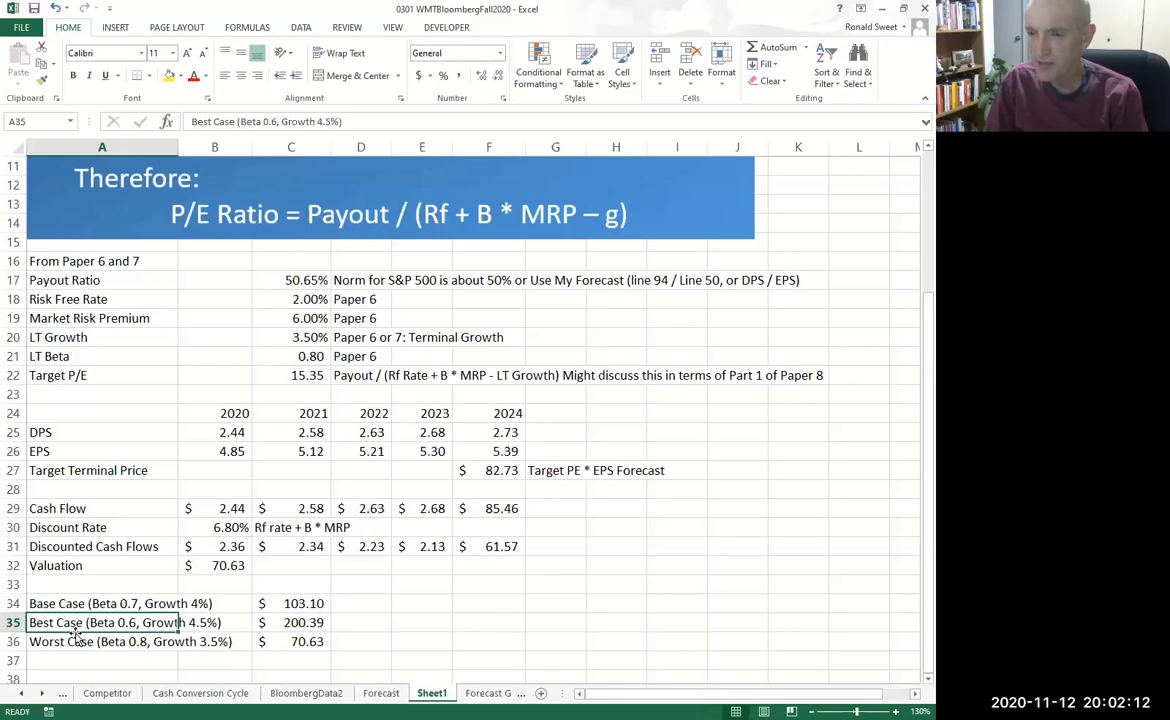
- Review the base, best and worst case assumptions and their valuations in rows 34 to 36
key(Down)
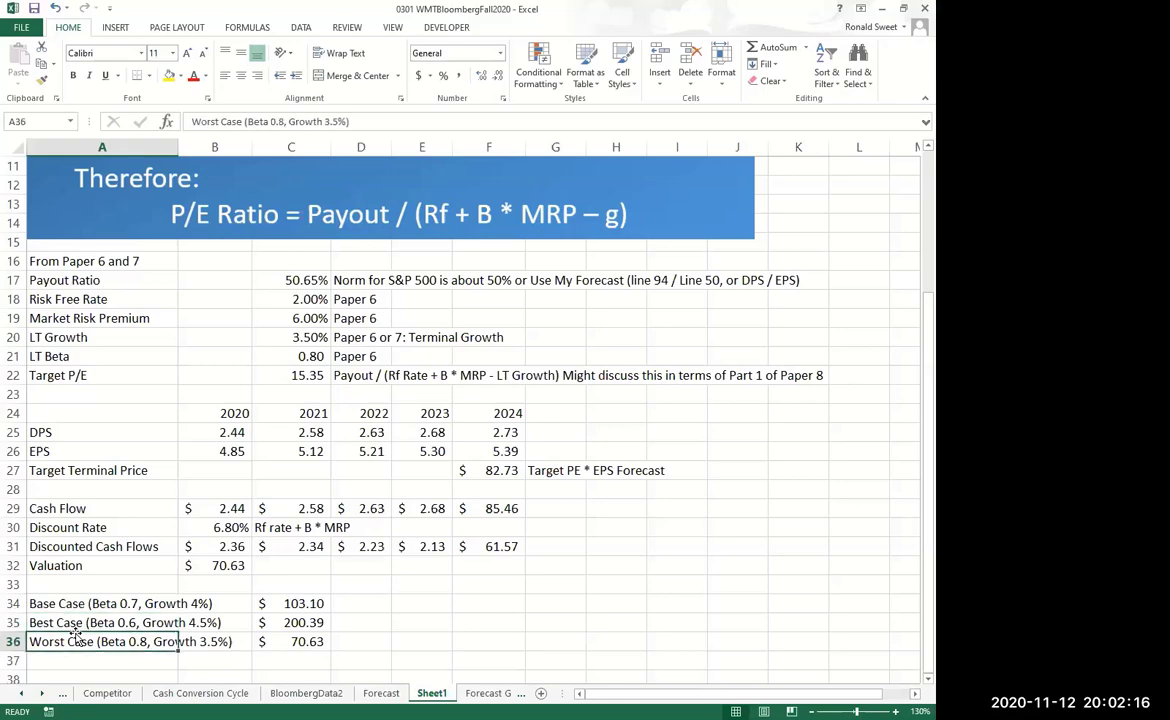
key(Up)
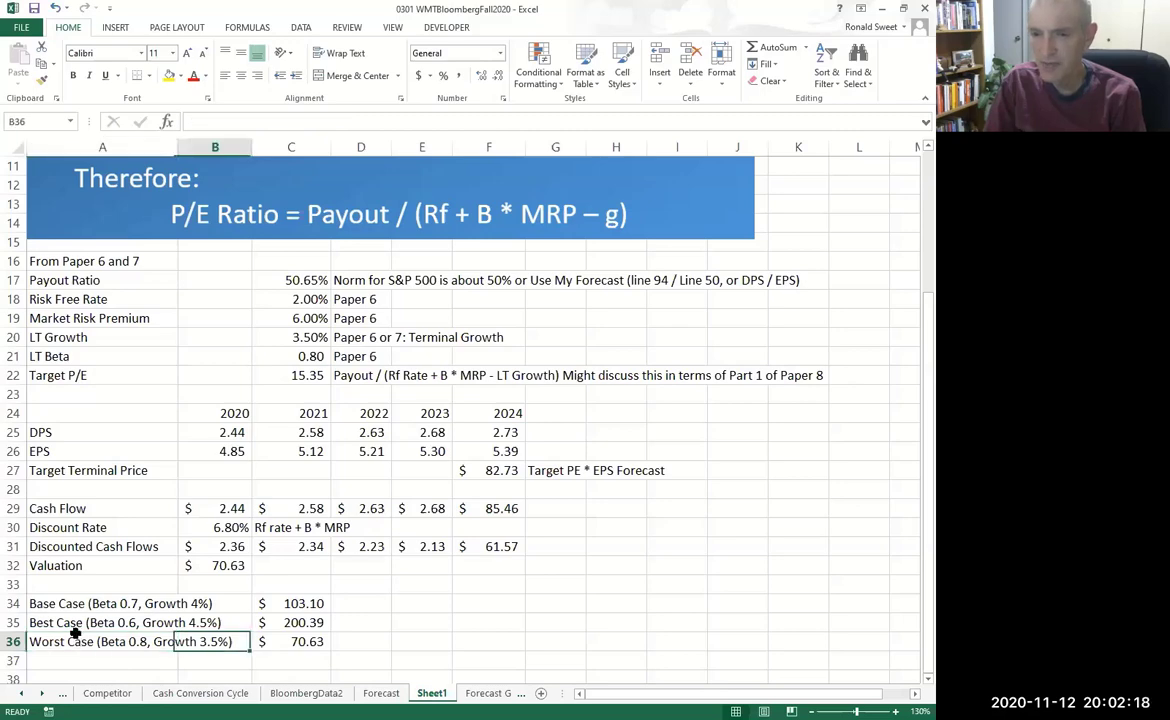
key(Right)
key(Right)
key(Up)
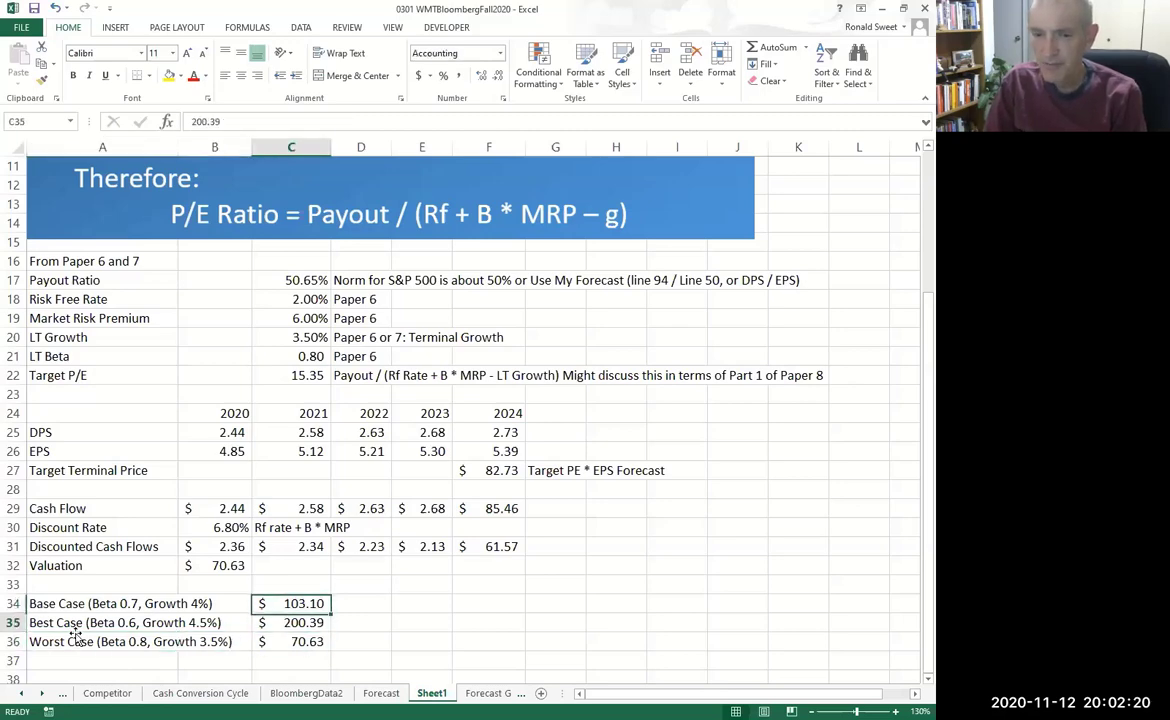
click(75, 636)
key(Up)
key(Up)
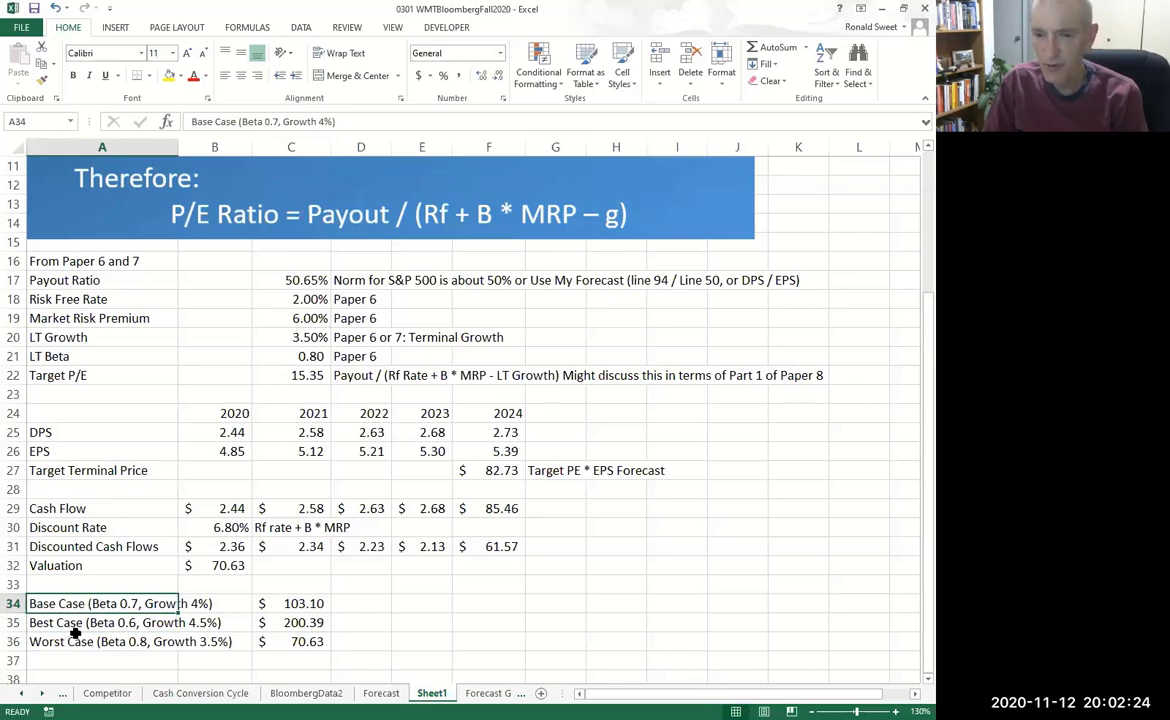
key(Down)
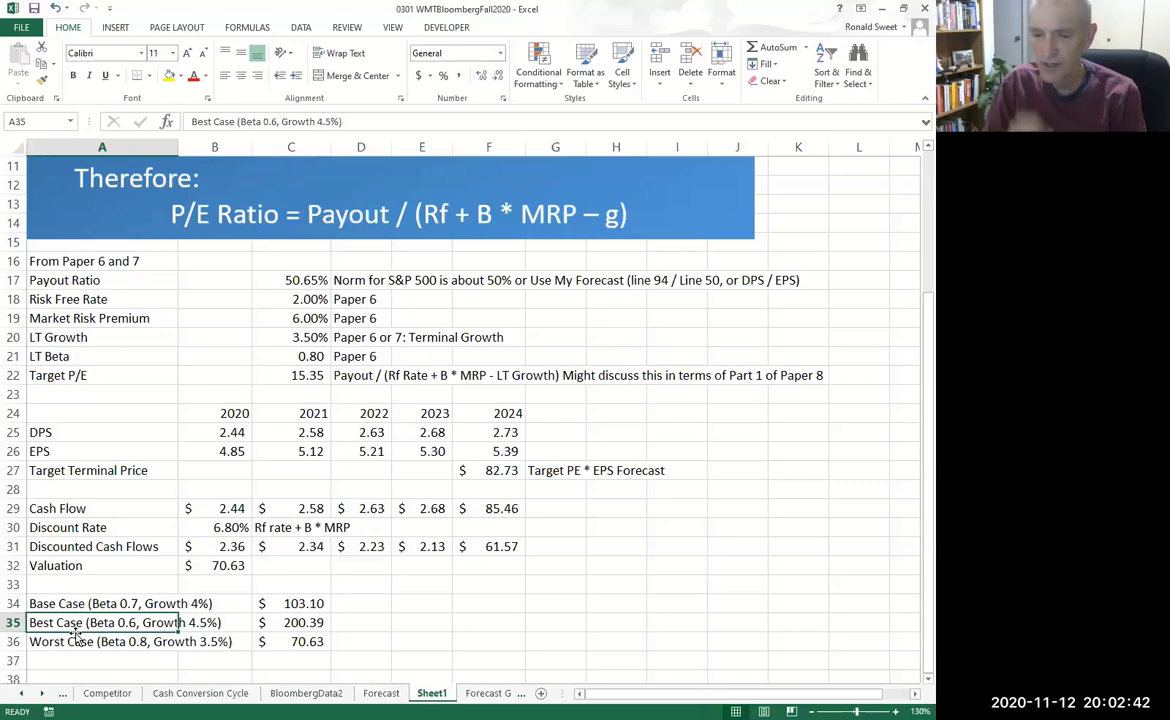
key(Down)
key(Down)
key(Down)
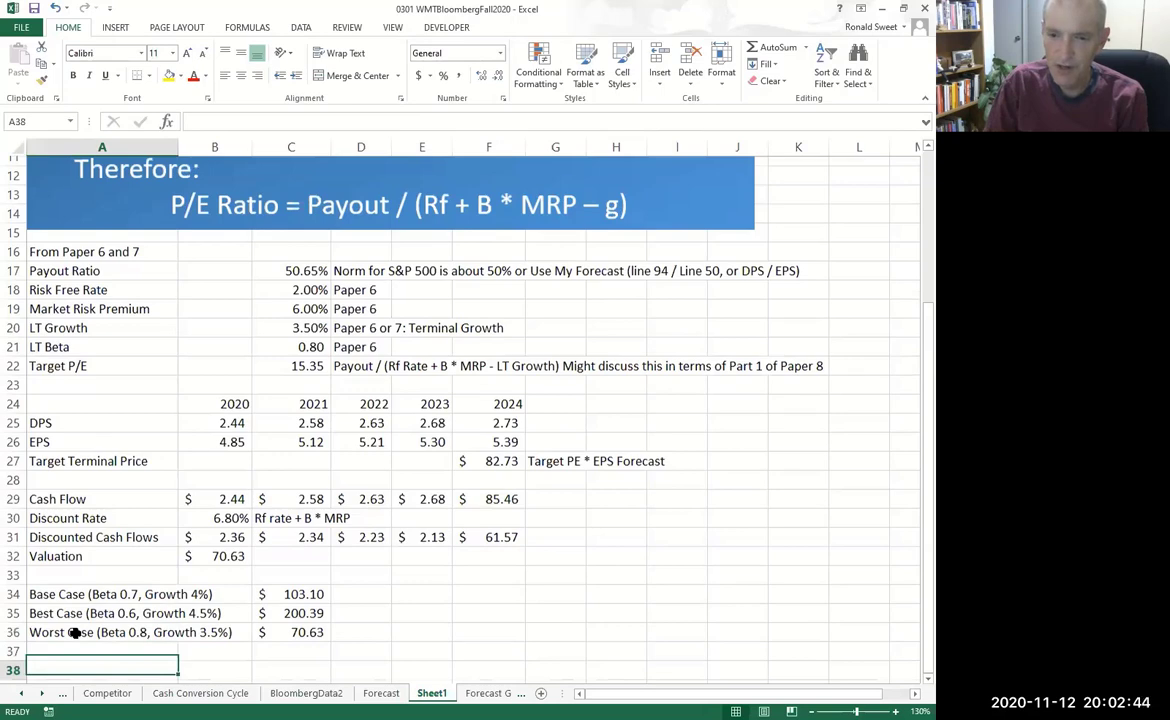
key(Down)
key(Down)
key(Down)
key(Right)
key(Right)
key(Up)
key(Up)
key(Left)
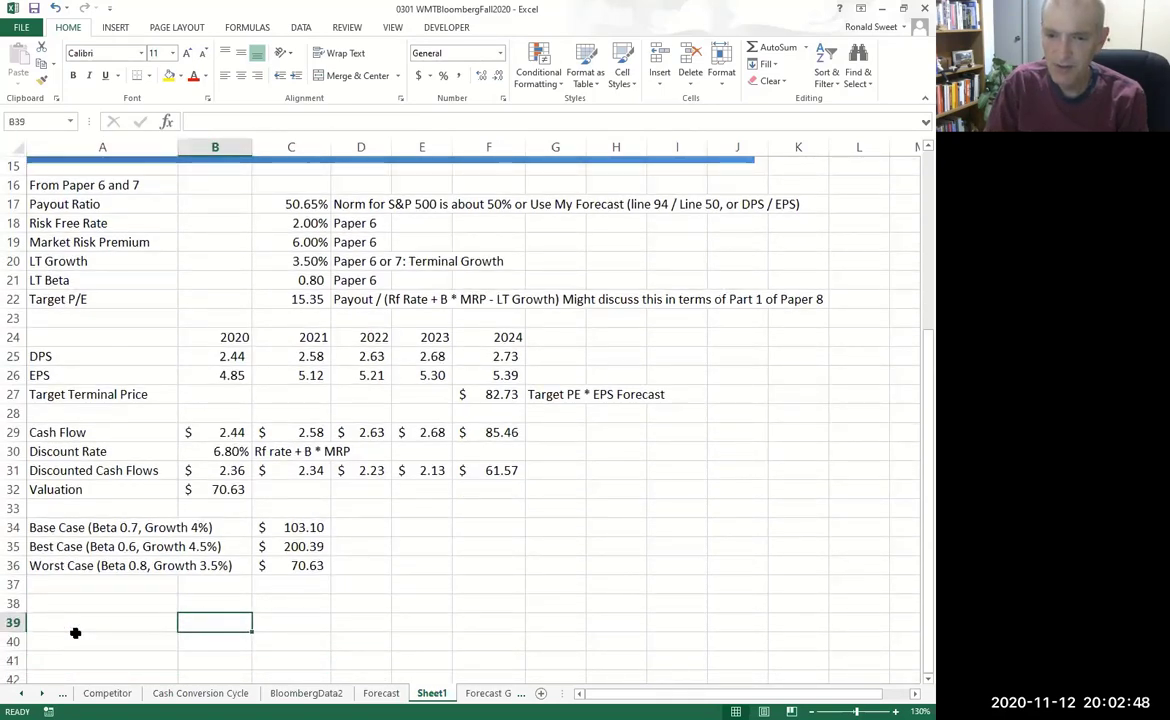
key(Right)
key(Left)
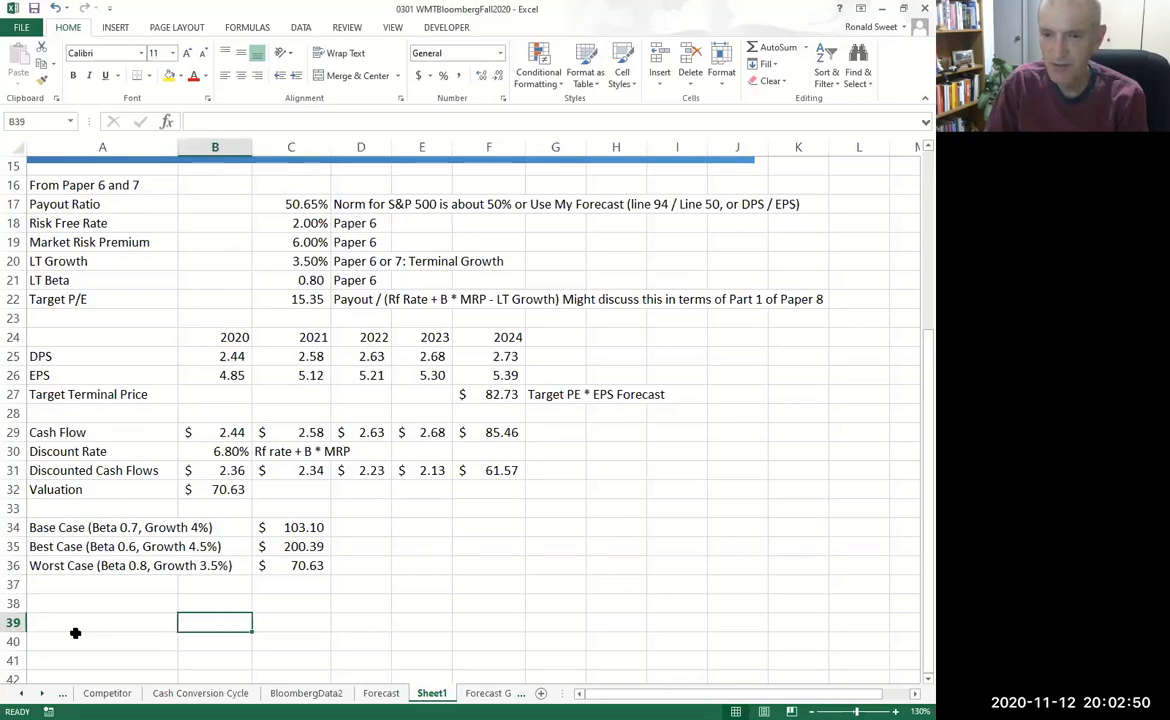
key(Up)
key(Right)
key(Right)
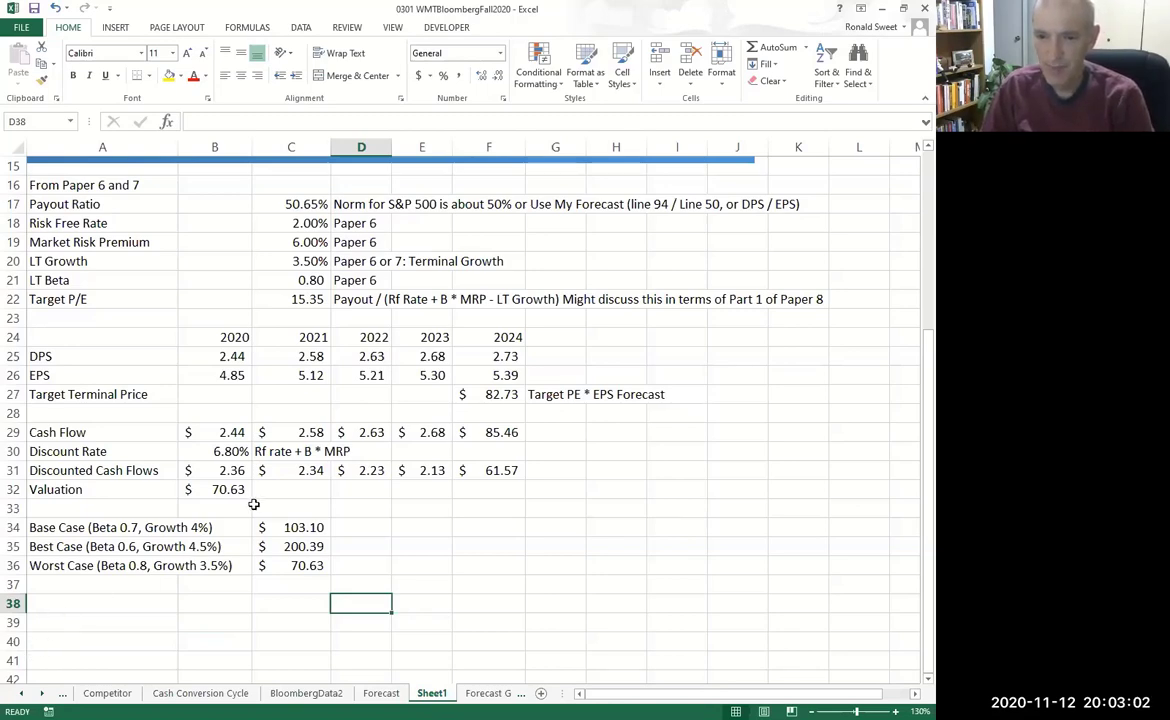
- Add the heading "Value as of today" in C33 above the scenario valuations
drag(62, 526, 305, 563)
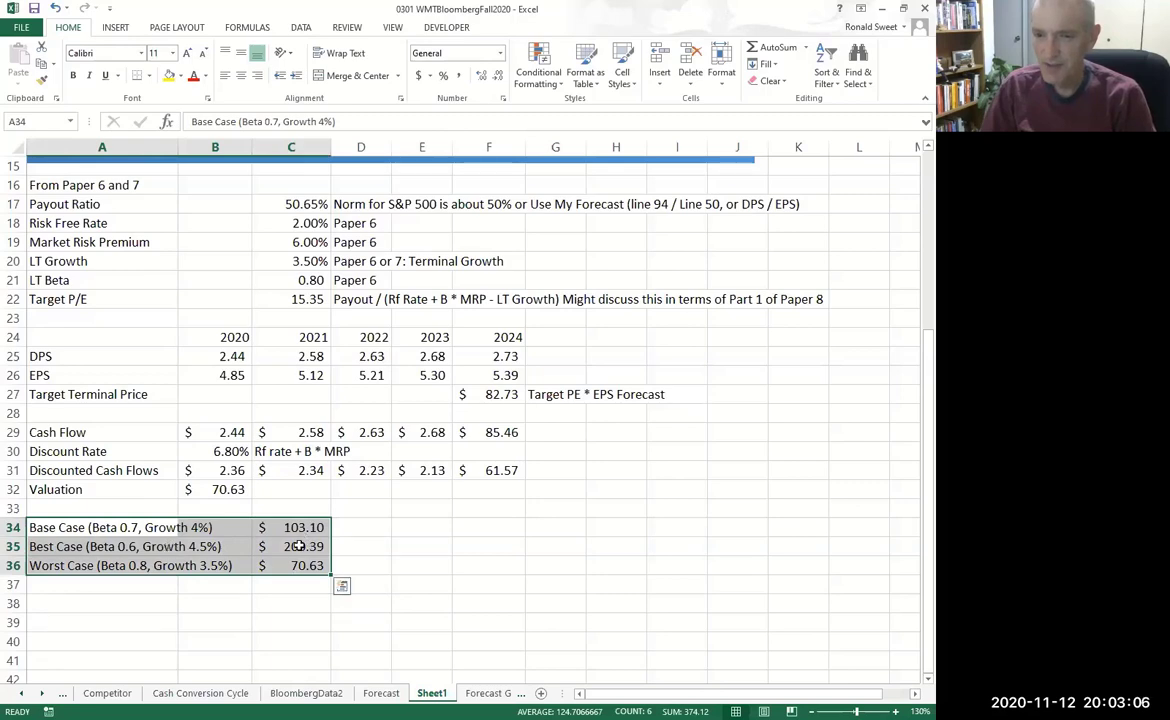
click(302, 528)
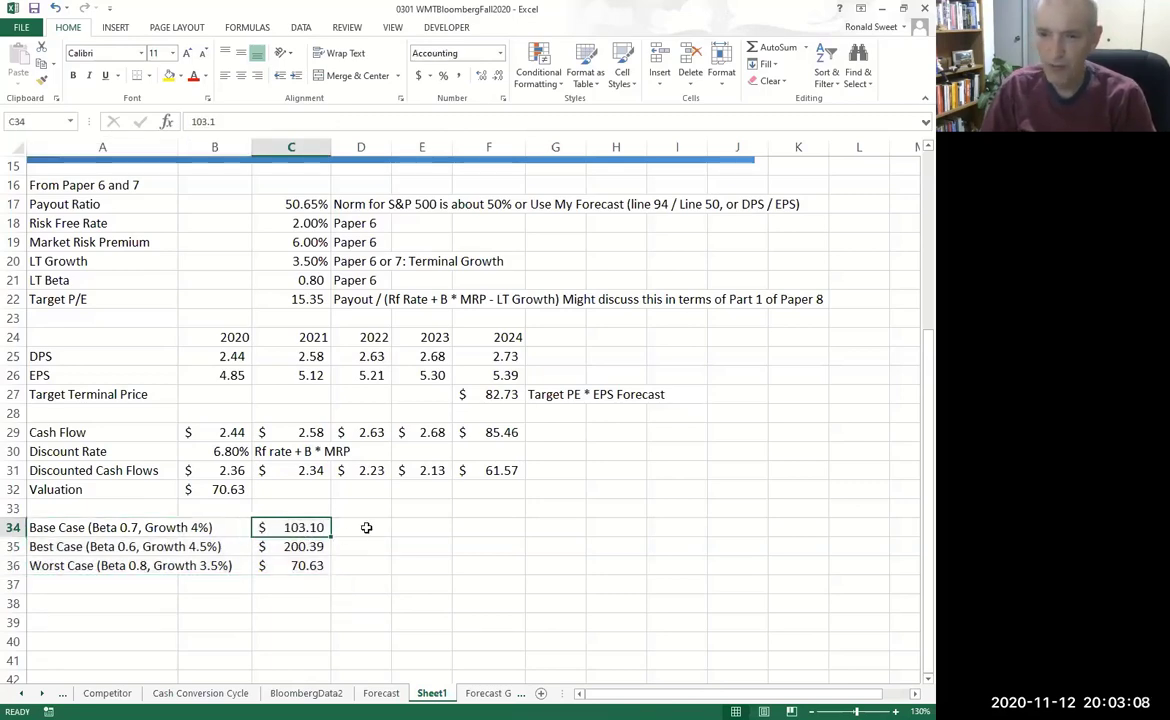
click(287, 510)
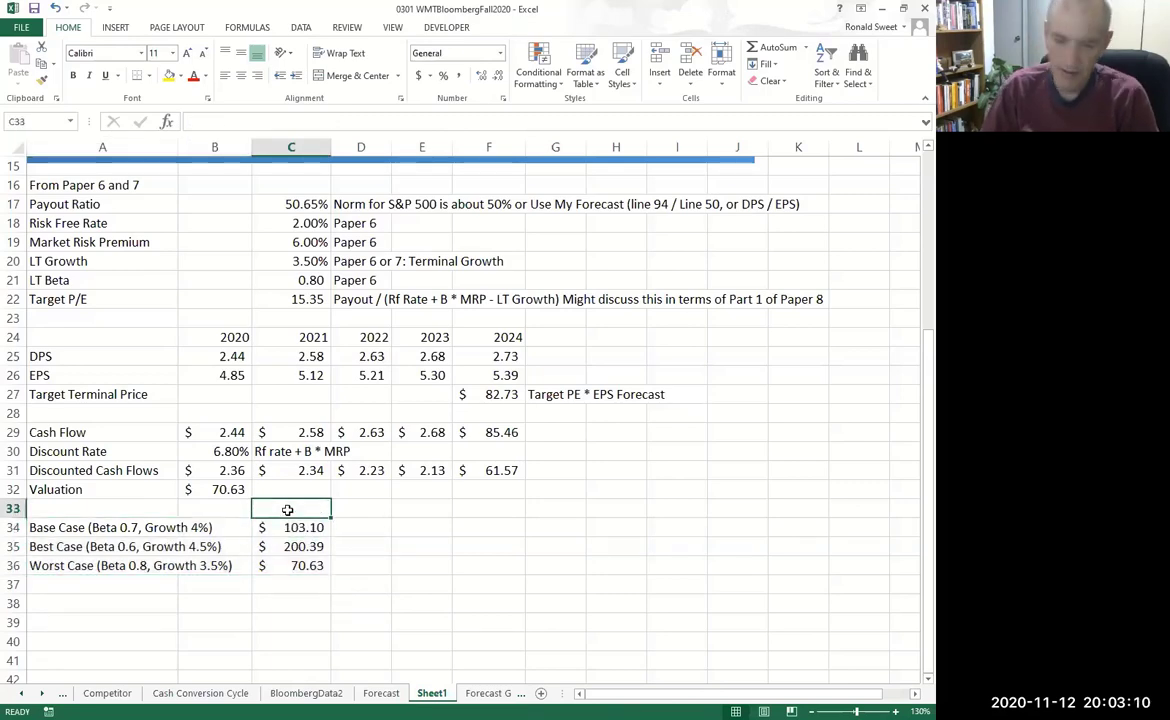
text(Value as of t)
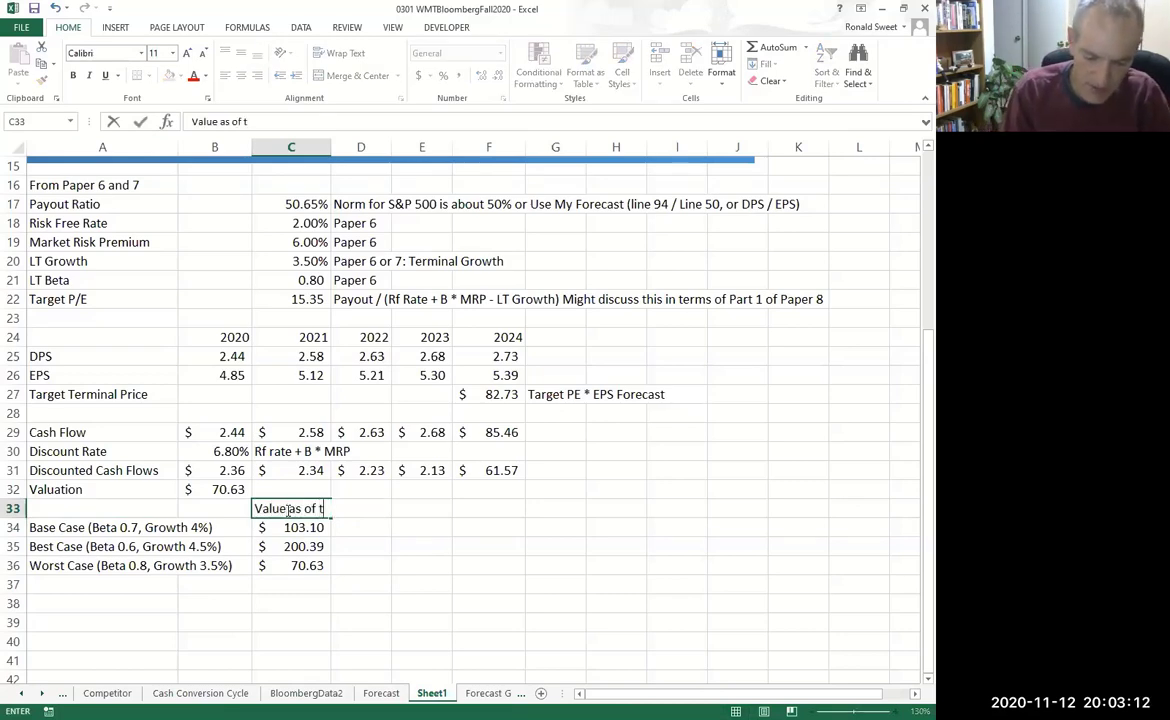
text(odfay)
key(BackSpace)
key(BackSpace)
key(BackSpace)
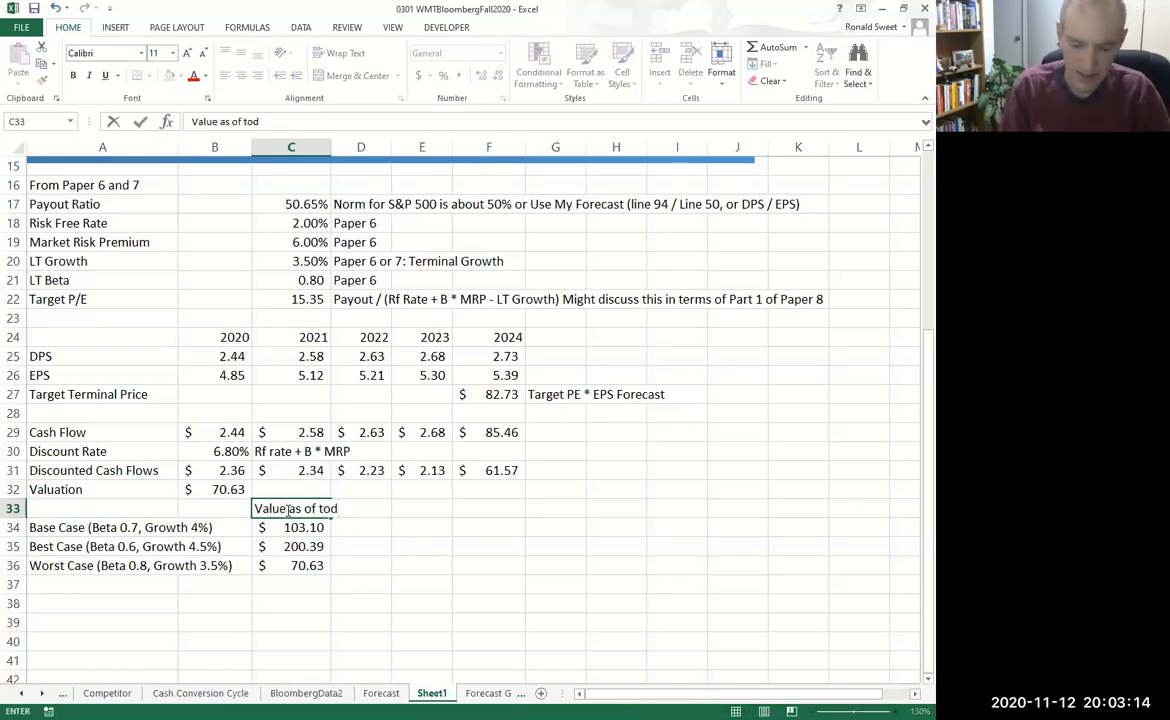
text(ay)
key(Return)
click(480, 394)
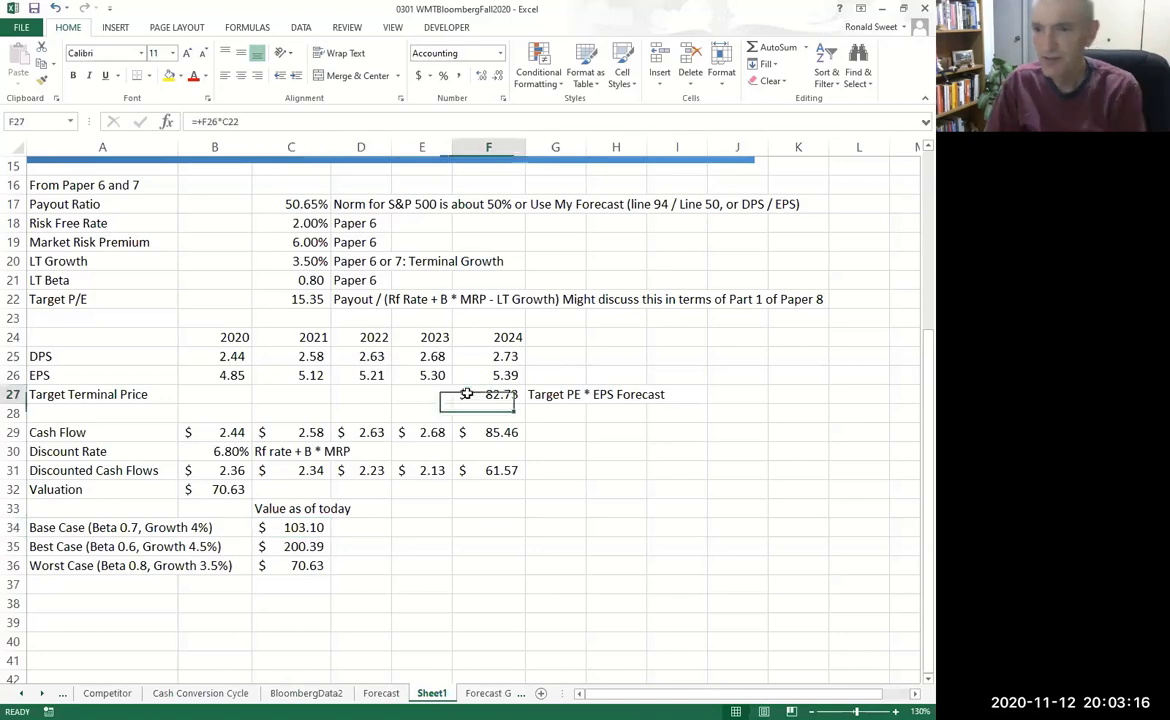
click(292, 242)
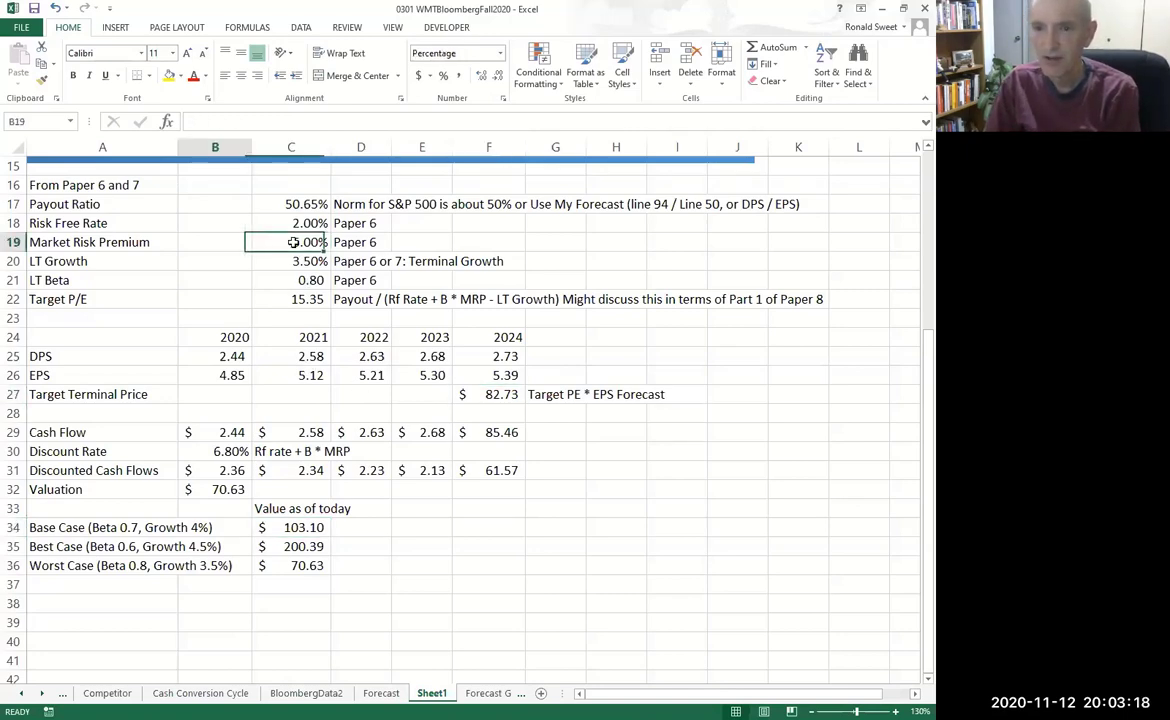
key(Left)
text(4)
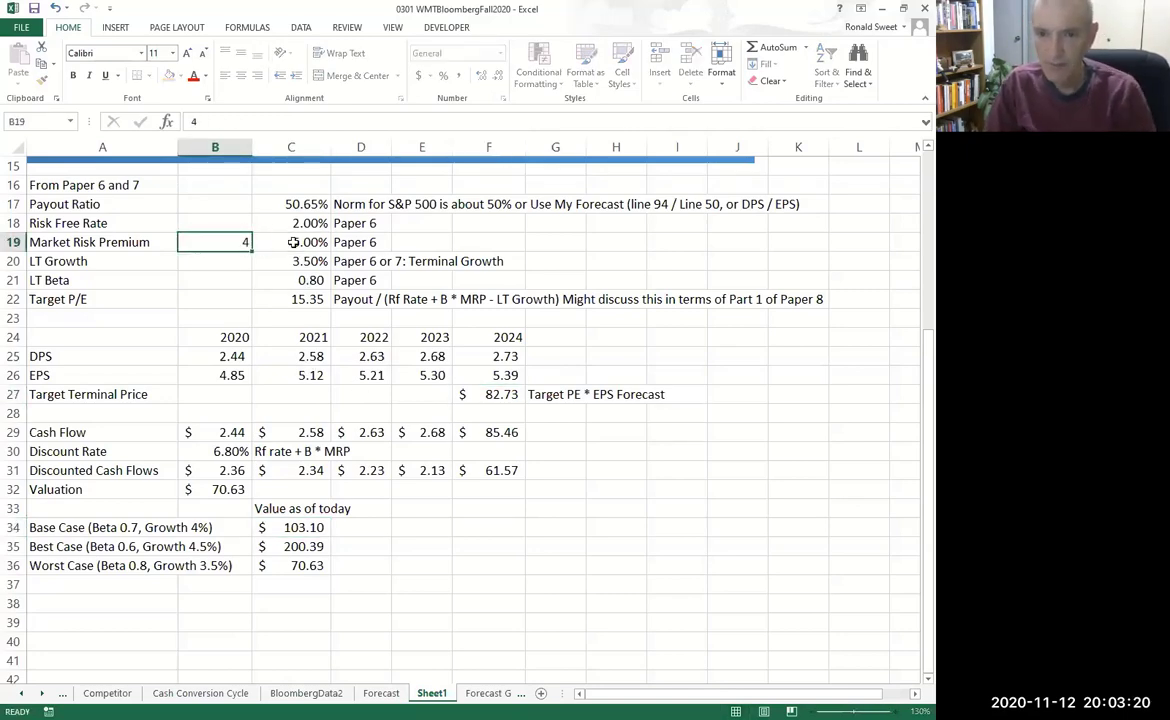
key(Return)
text(0.7)
key(Return)
- Set the base case inputs: LT Growth to 4% in C20 and LT Beta to 0.7 in C21
key(Right)
key(Up)
text(4)
key(Return)
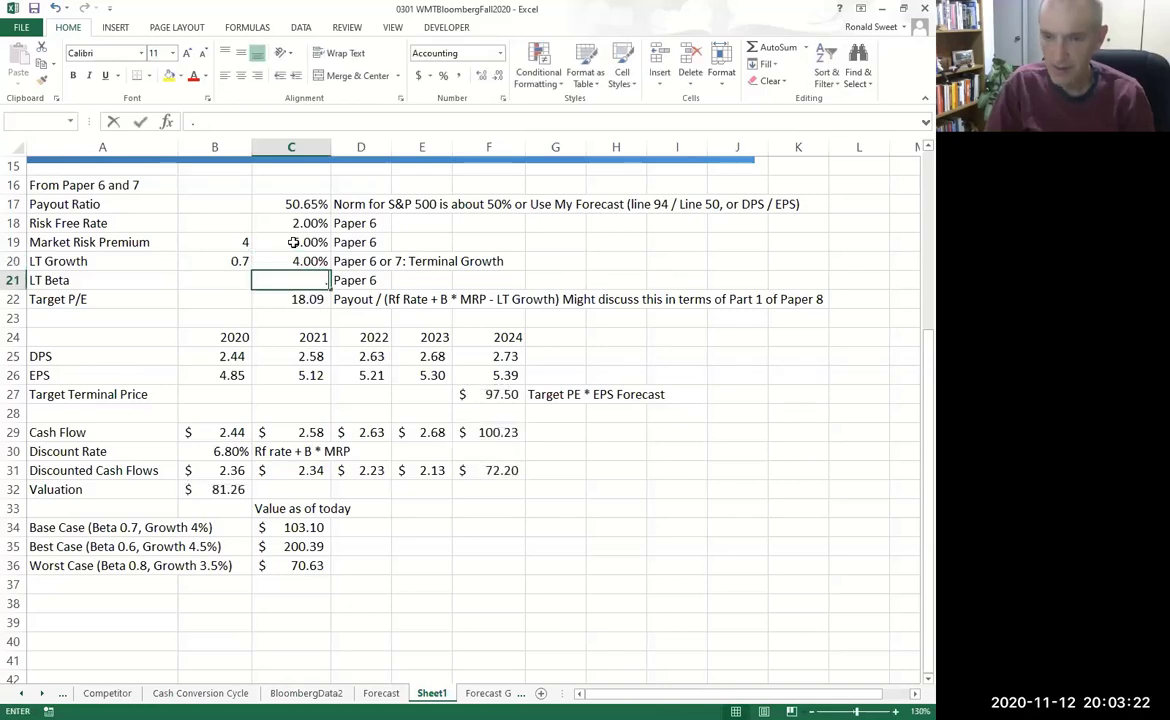
text(0.7)
key(Left)
- Clear the misplaced entries from B19 and B20
key(Up)
key(Up)
key(Up)
key(Down)
key(Delete)
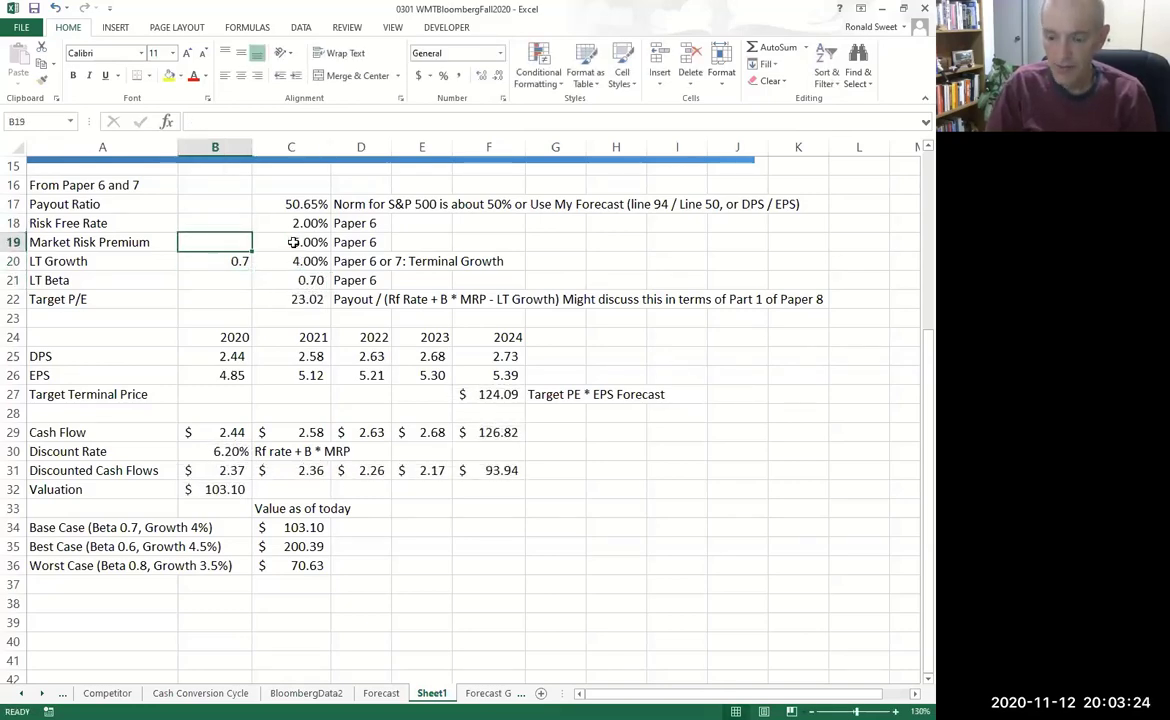
key(Down)
key(Delete)
- Compare the 2024 target terminal price in F27 with the base case value as of today in C34
key(Right)
key(Right)
key(Right)
key(Right)
key(Down)
key(Down)
key(Down)
key(Down)
key(Down)
key(Down)
key(Down)
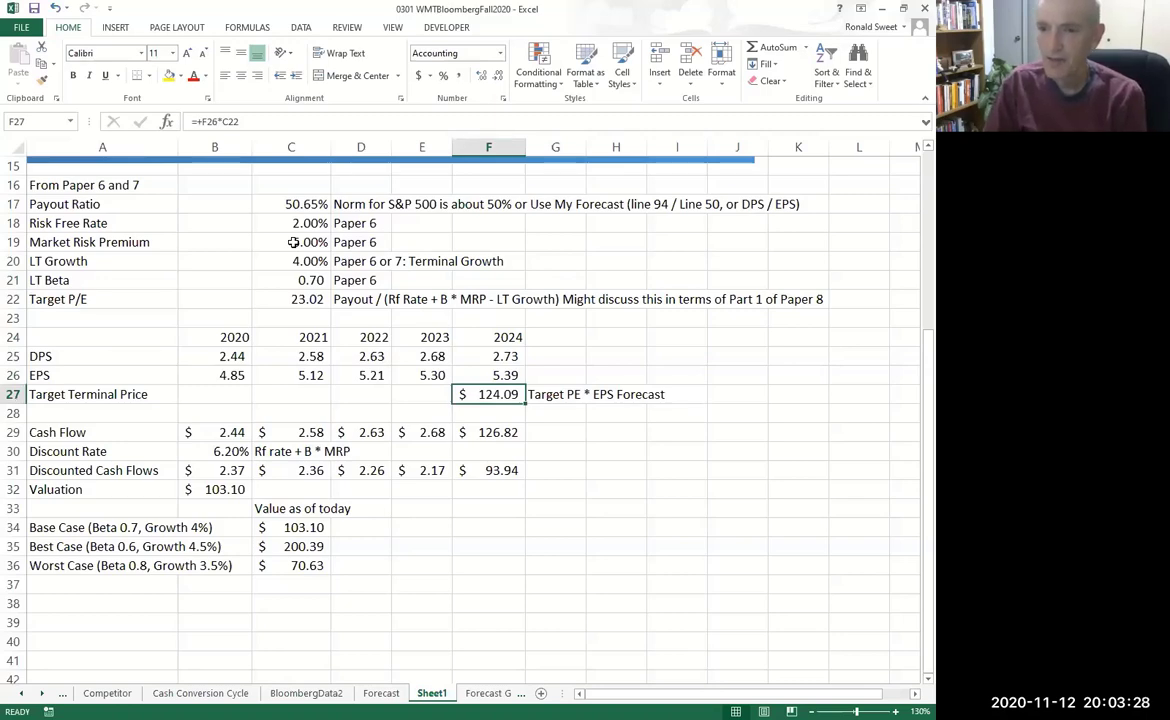
key(Down)
key(Down)
key(Down)
key(Down)
key(Down)
key(Down)
key(Down)
key(Left)
key(Left)
key(Left)
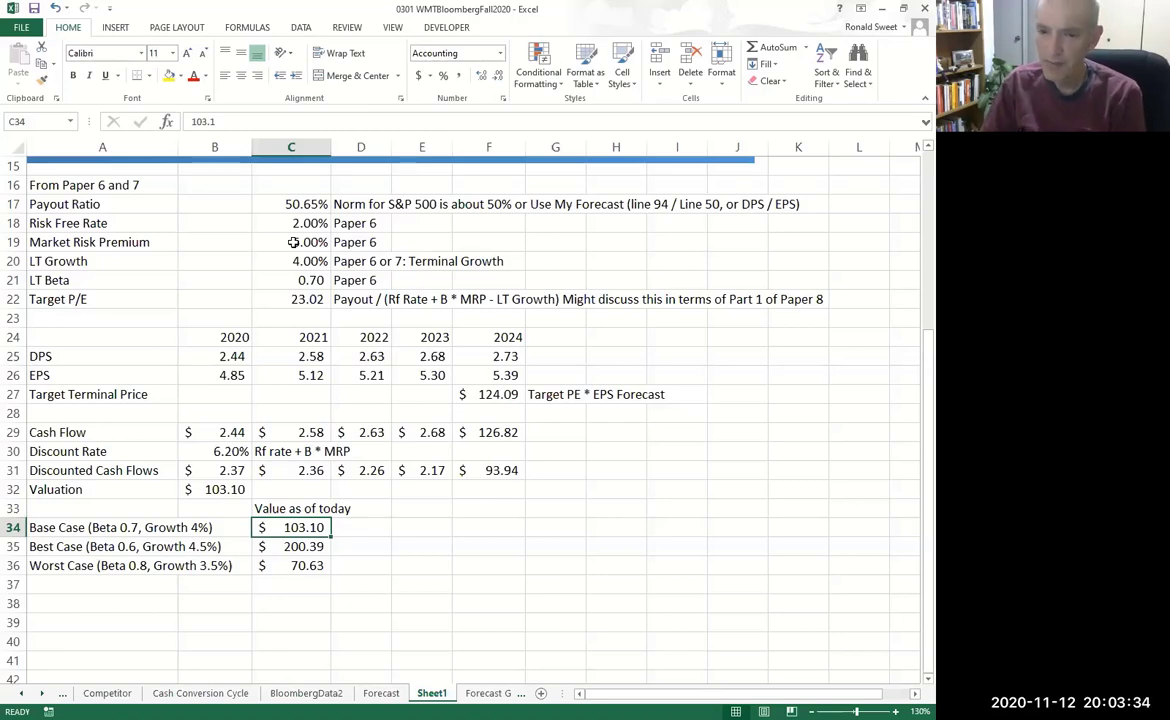
- Examine the cash flows, target terminal price and discount rate behind the base case valuation in C34
click(230, 432)
click(286, 432)
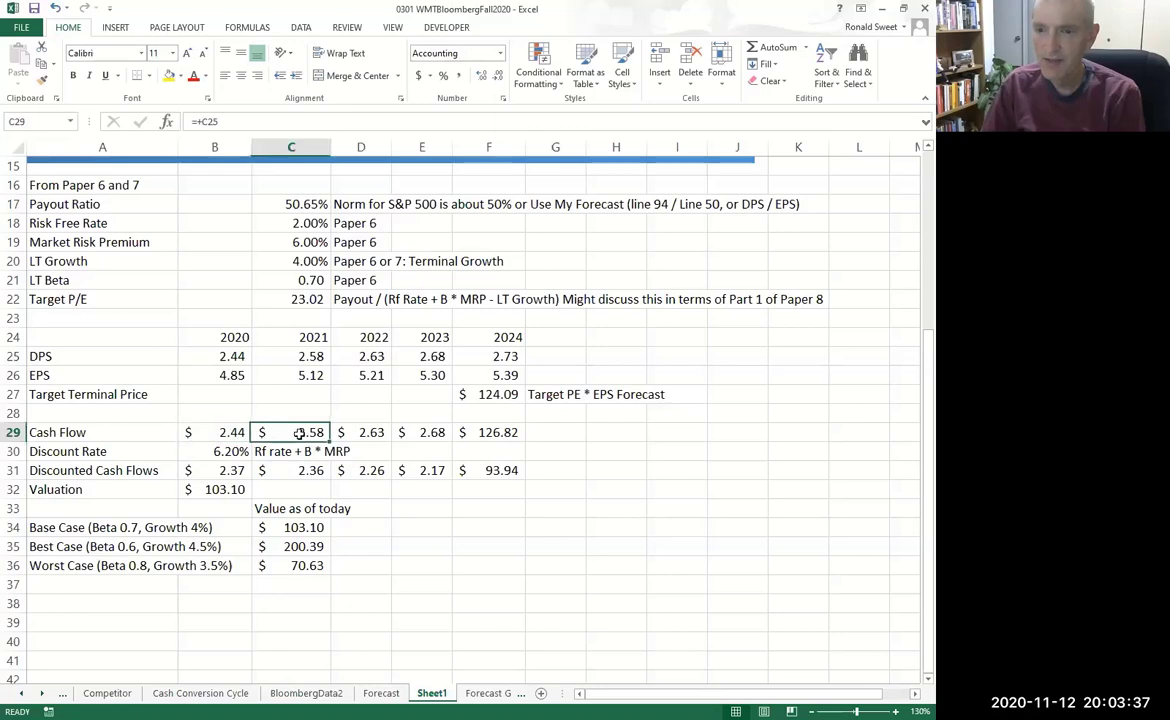
click(487, 396)
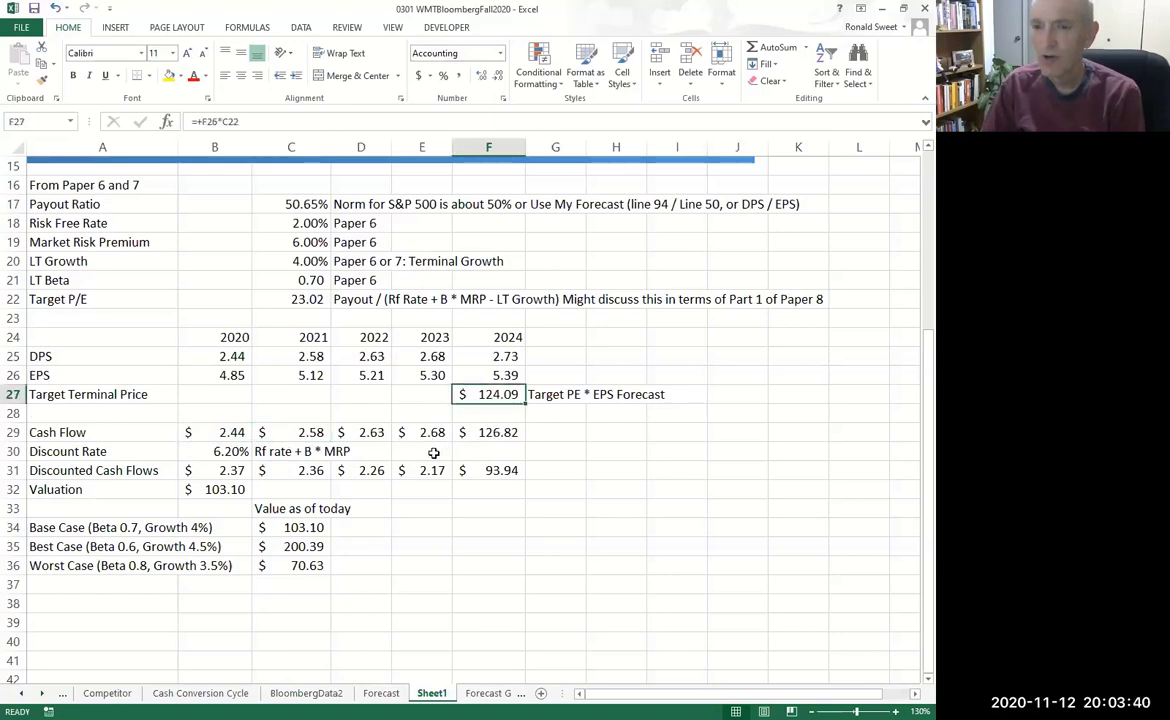
click(215, 450)
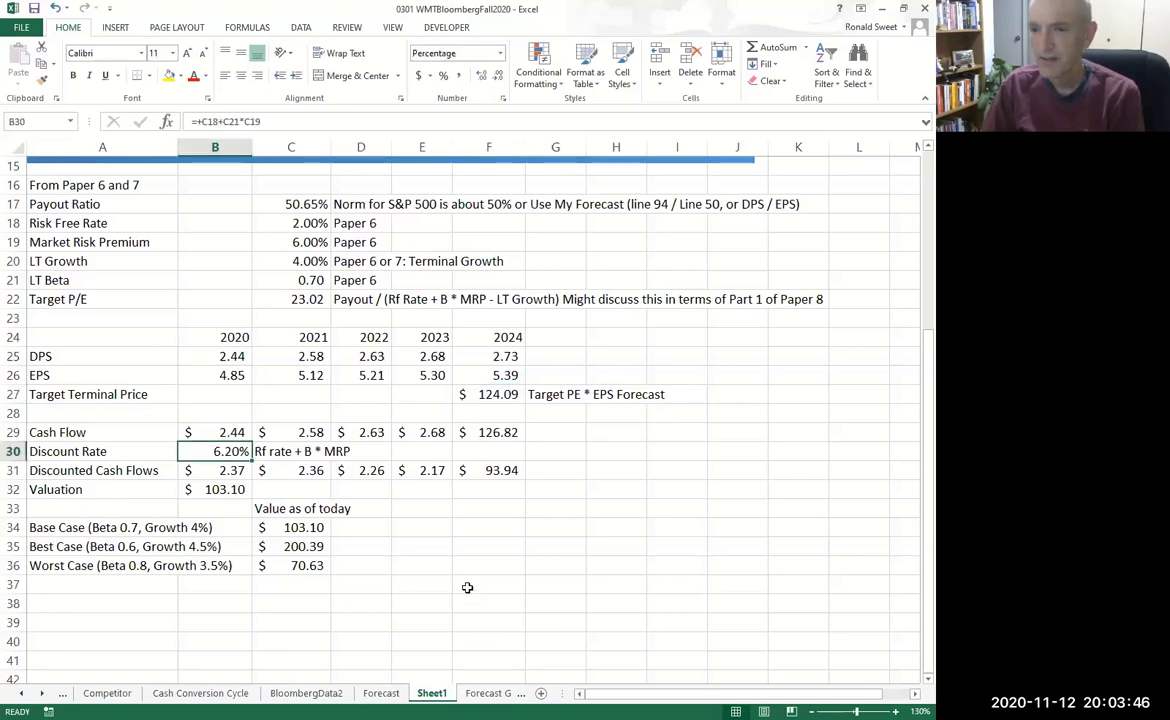
click(228, 433)
shift+click(460, 430)
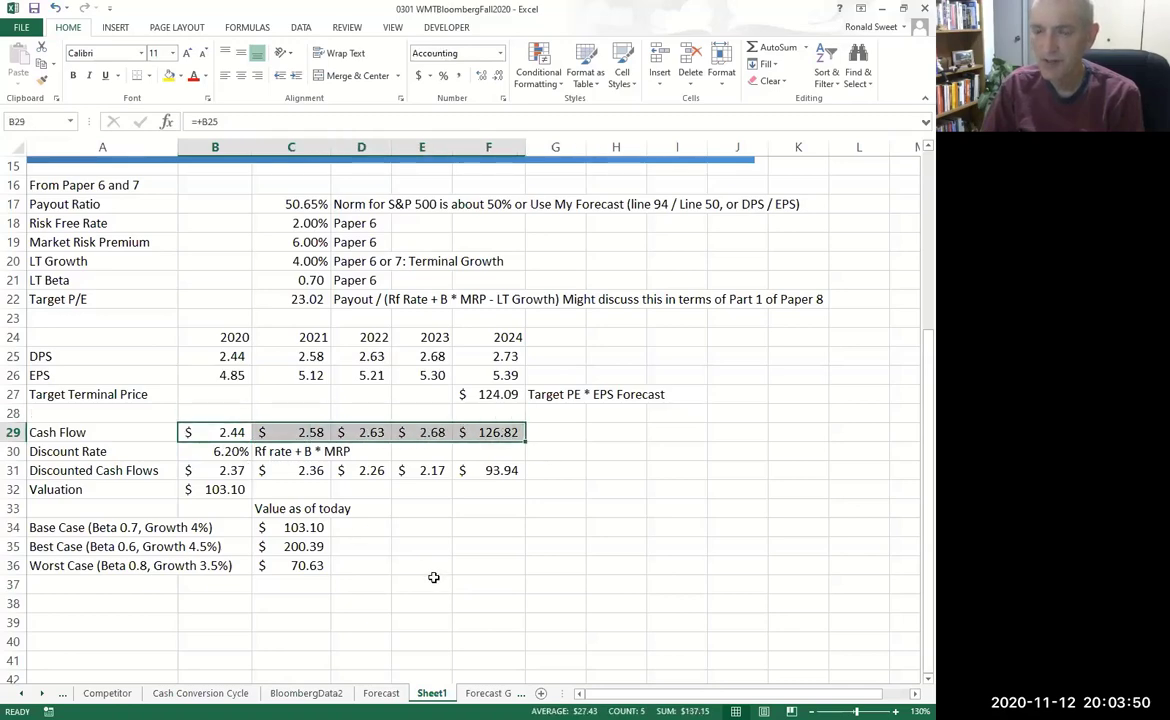
key(Down)
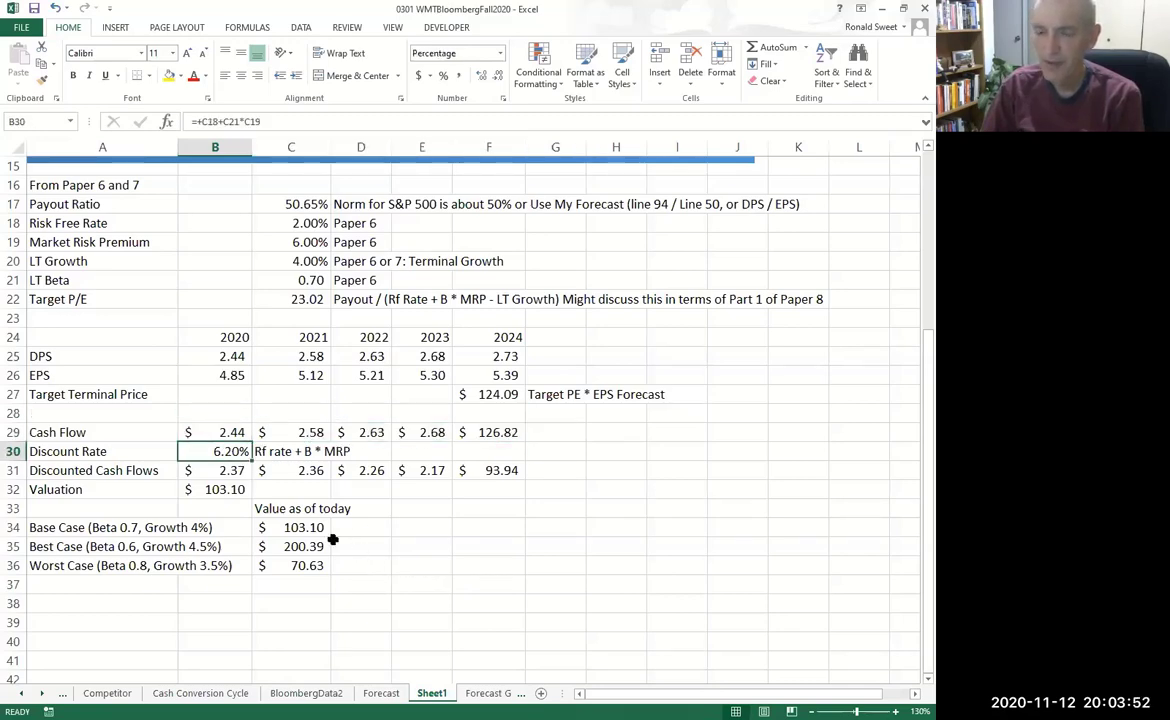
click(288, 527)
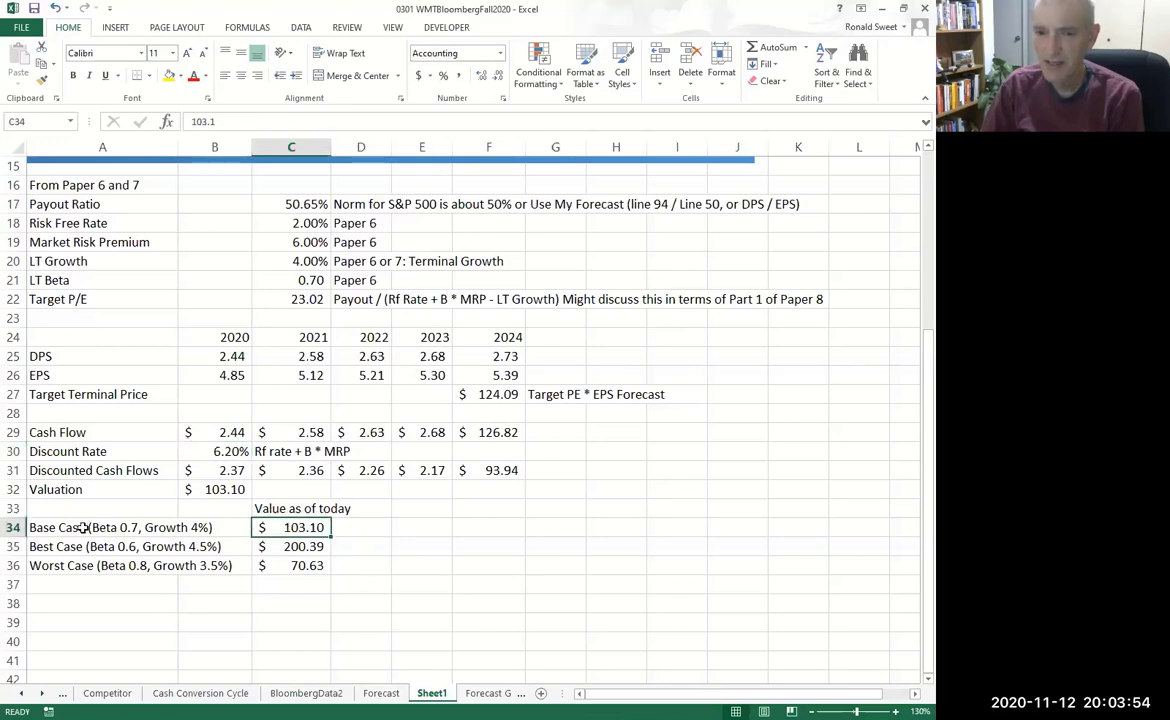
- Review the scenario summary, the Target P/E formula in C22 and the 2020 to 2023 cash flows
drag(104, 527, 288, 565)
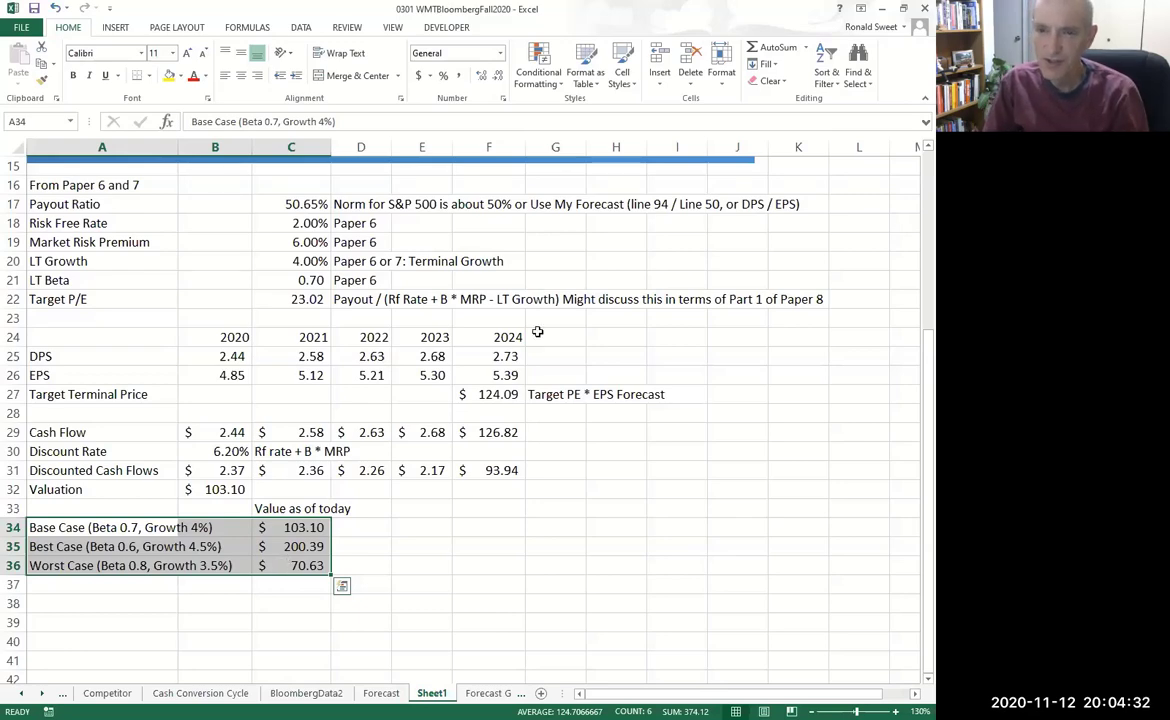
click(291, 299)
drag(104, 299, 300, 296)
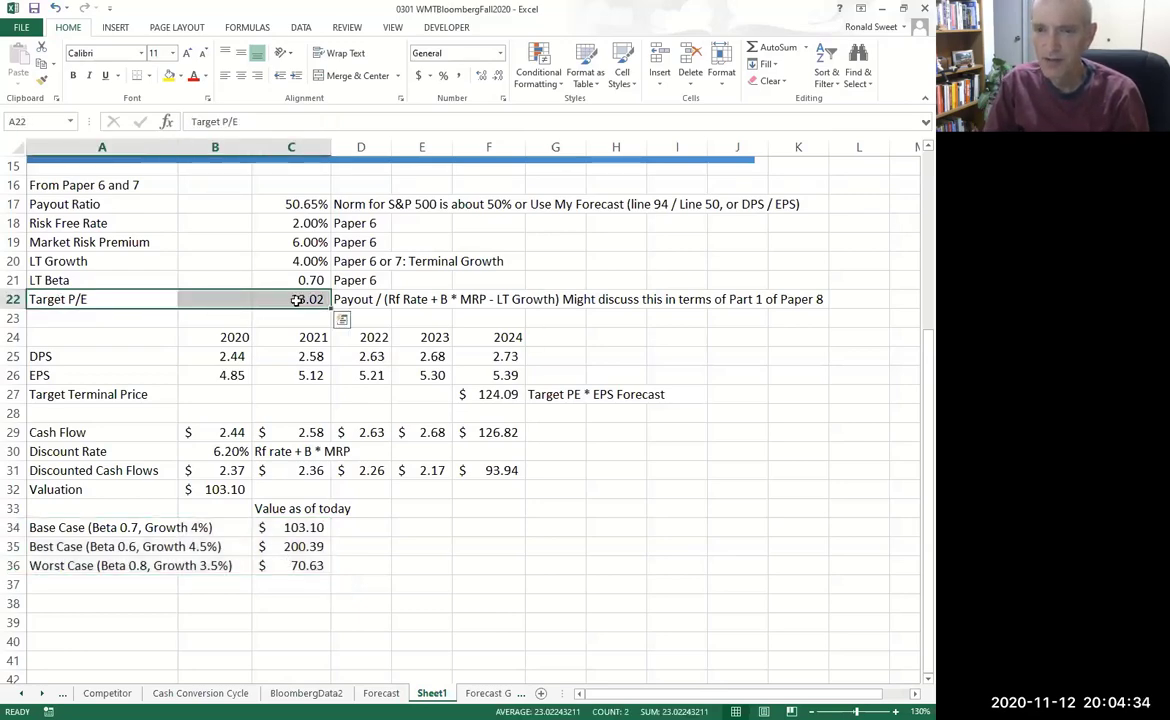
click(300, 299)
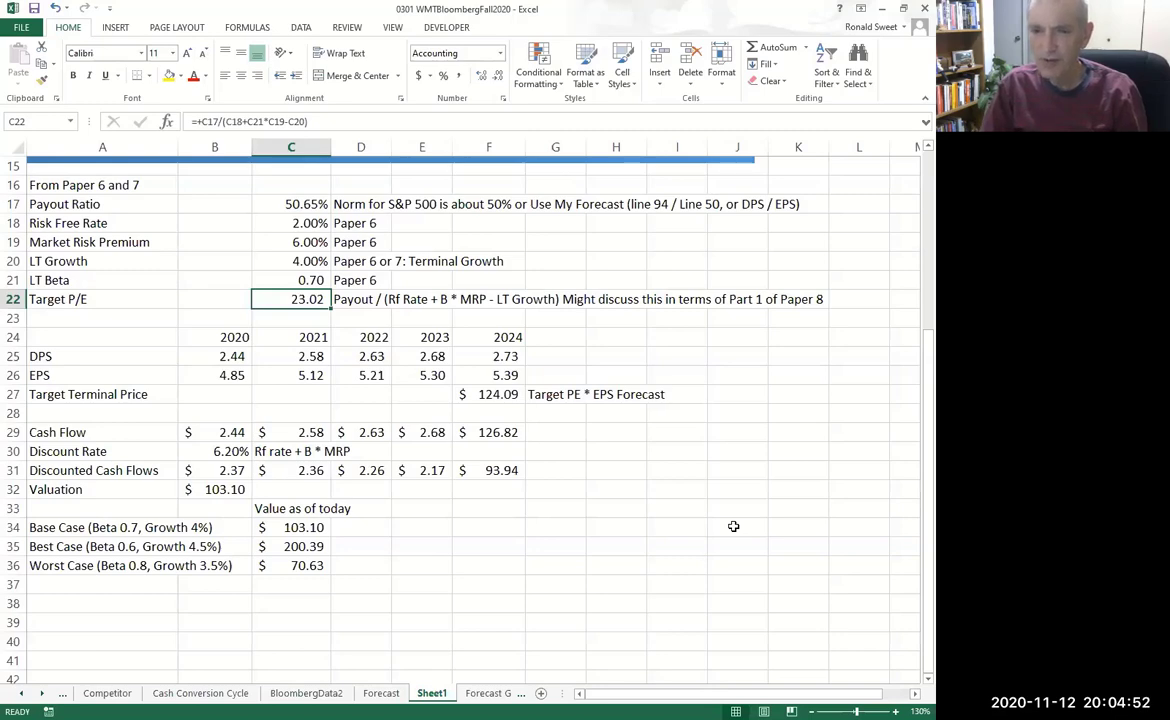
drag(215, 432, 412, 433)
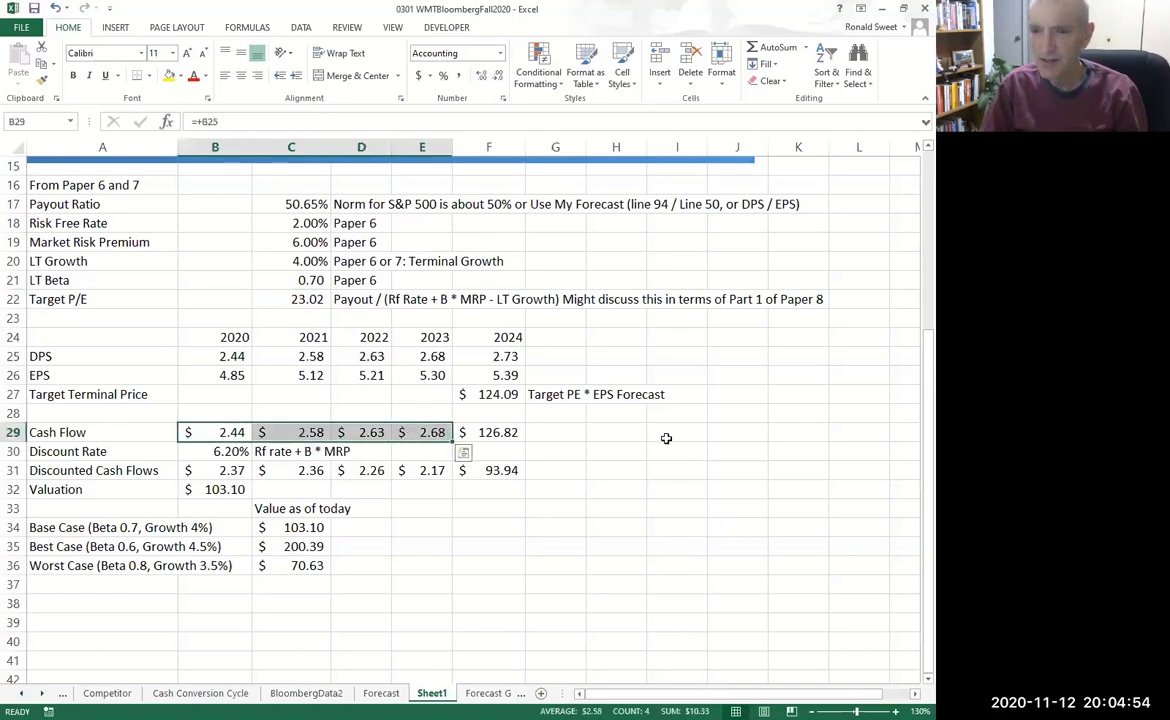
click(739, 431)
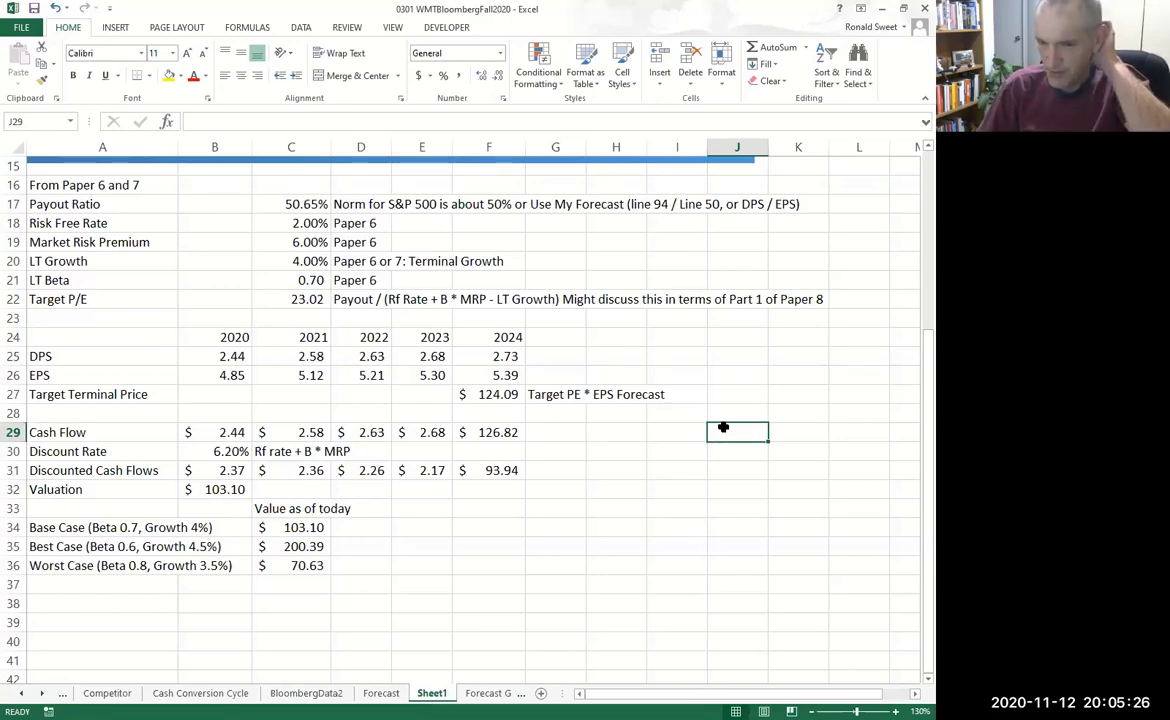
- Select the three scenario cases with their valuations, A34:C36
key(Left)
key(Left)
key(Left)
key(Left)
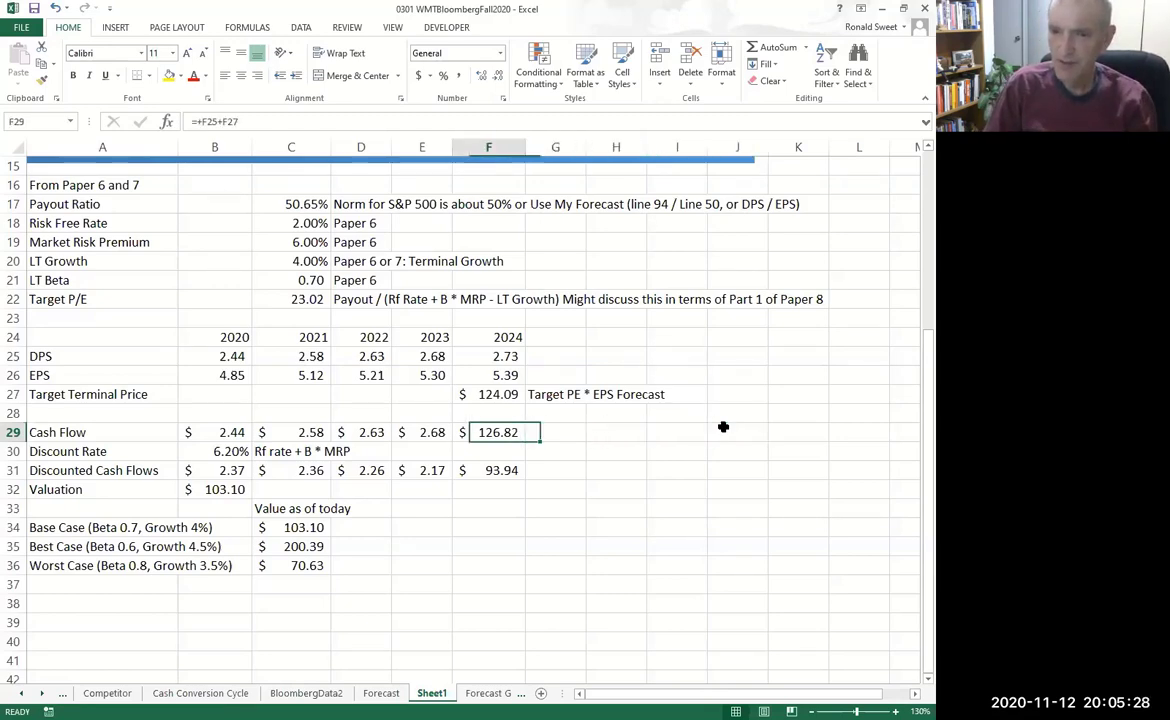
key(Left)
key(Left)
key(Left)
key(Left)
key(Left)
key(Down)
key(Down)
key(Down)
key(Down)
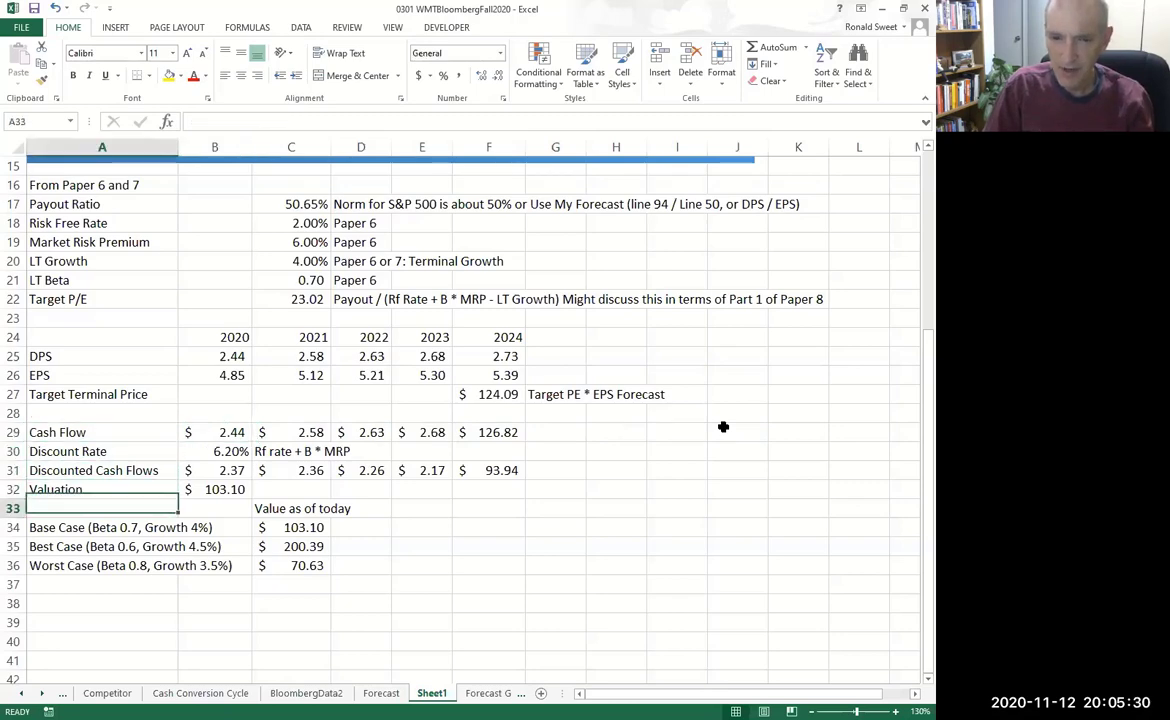
key(Down)
key(shift+Down)
key(shift+Down)
key(shift+Right)
key(shift+Right)
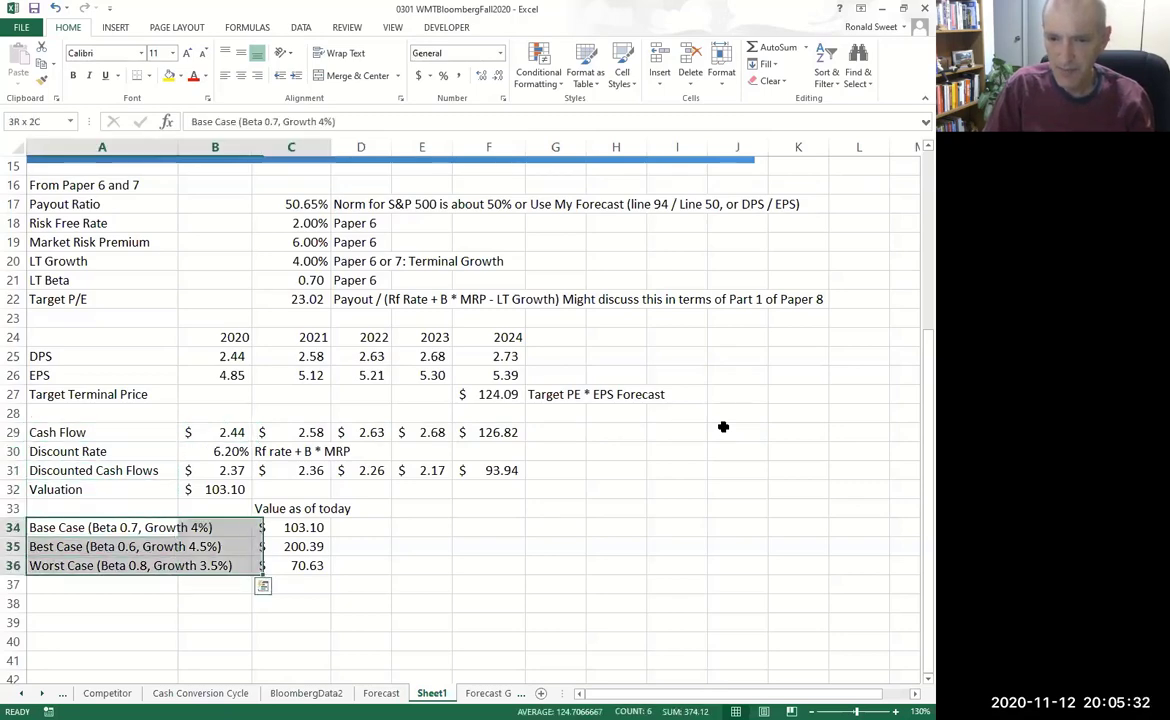
- Copy the three scenario cases with their valuations, A34:C36, into the WMTvaluation workbook's Sheet1, starting at C150
key(ctrl+c)
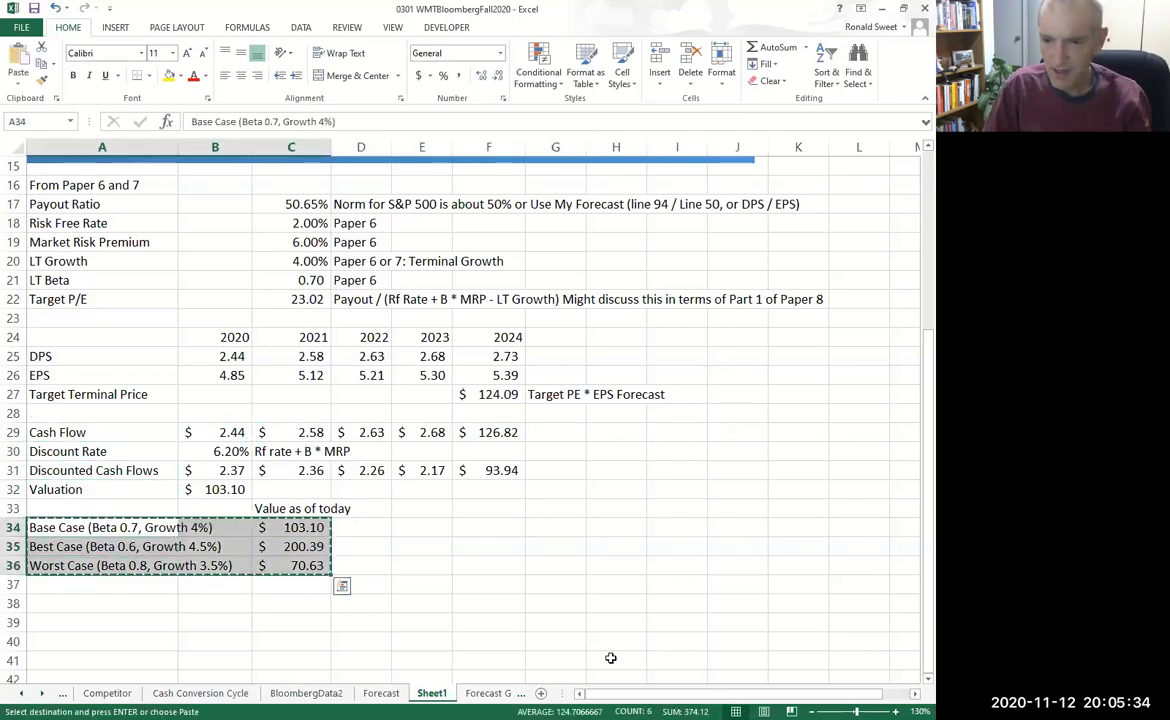
key(alt+Tab)
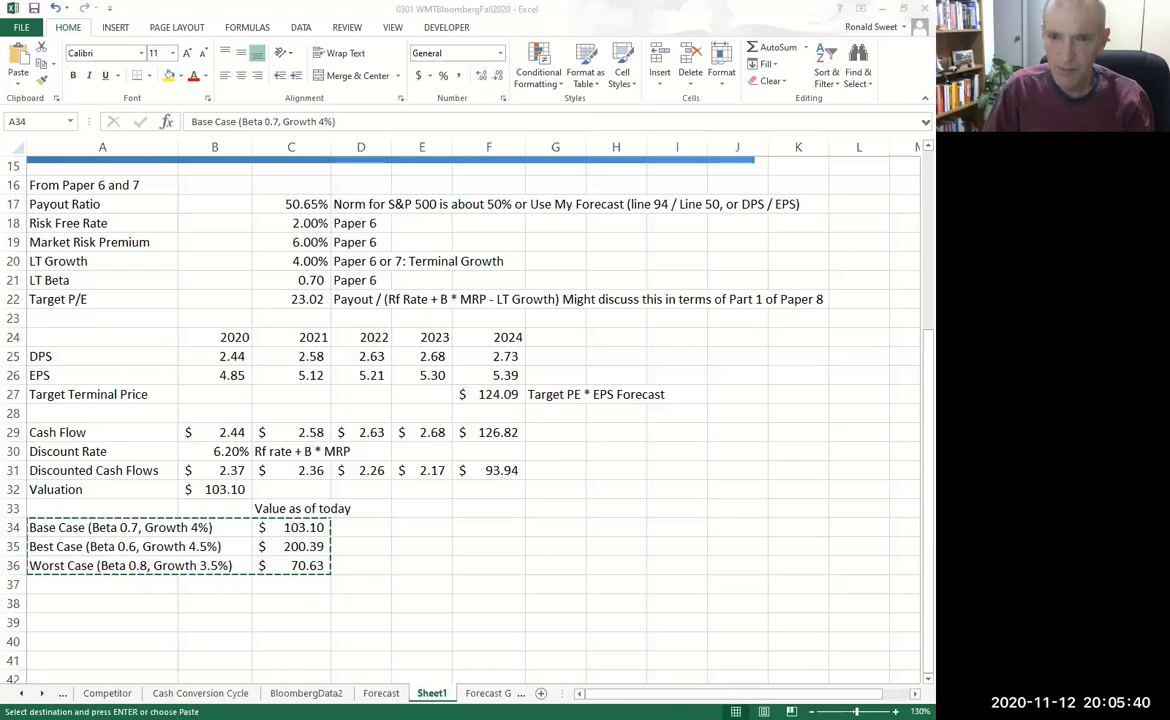
right_click(108, 226)
key(Escape)
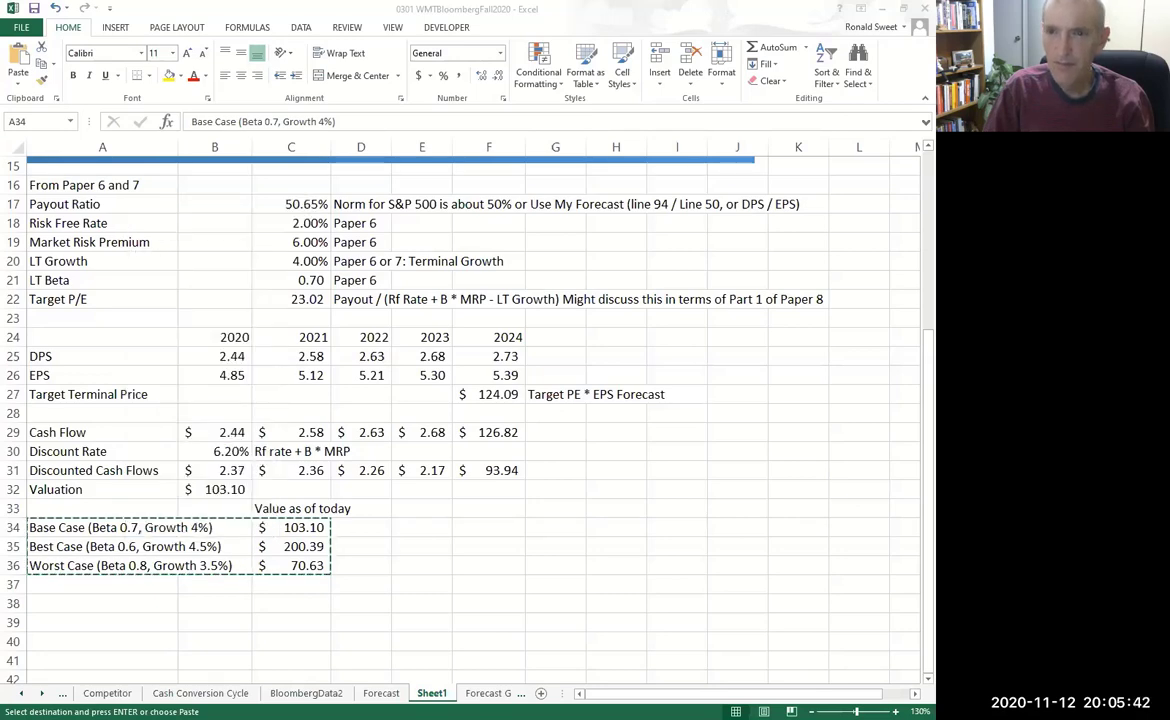
key(Escape)
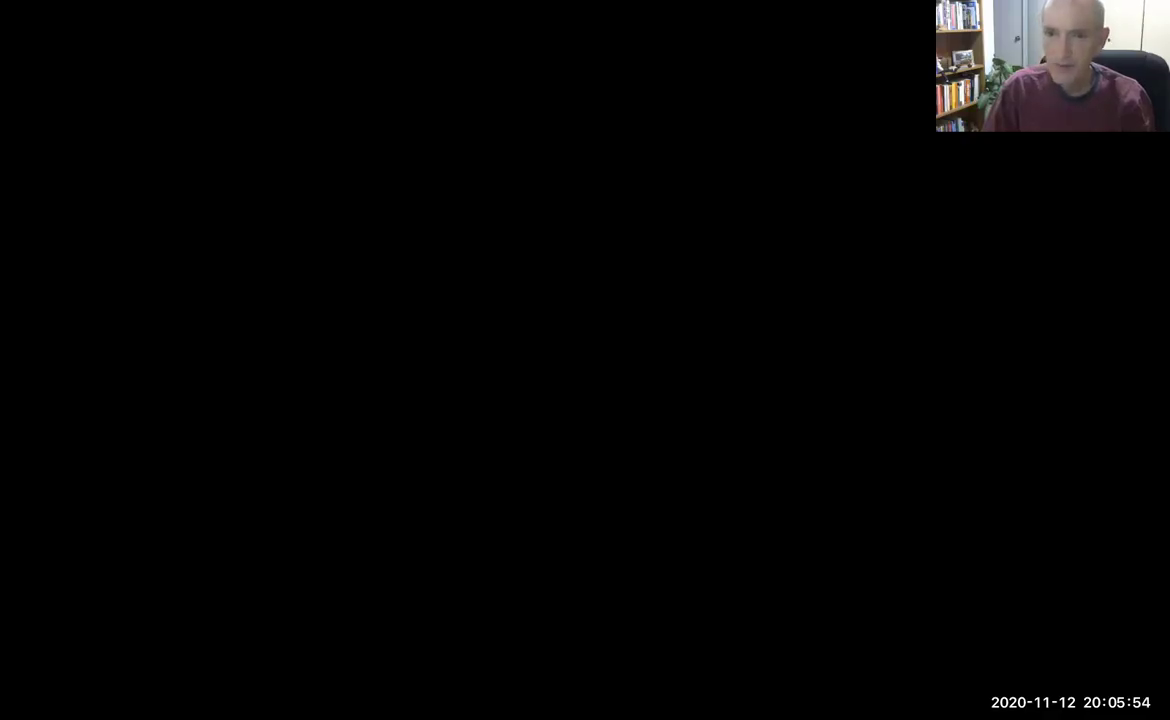
- Review the beta and growth sensitivity table in C129:L139 and the Dividend Discount, Capitalized Earnings and H Model valuations in B105:B107
scroll(450, 400, up, 6)
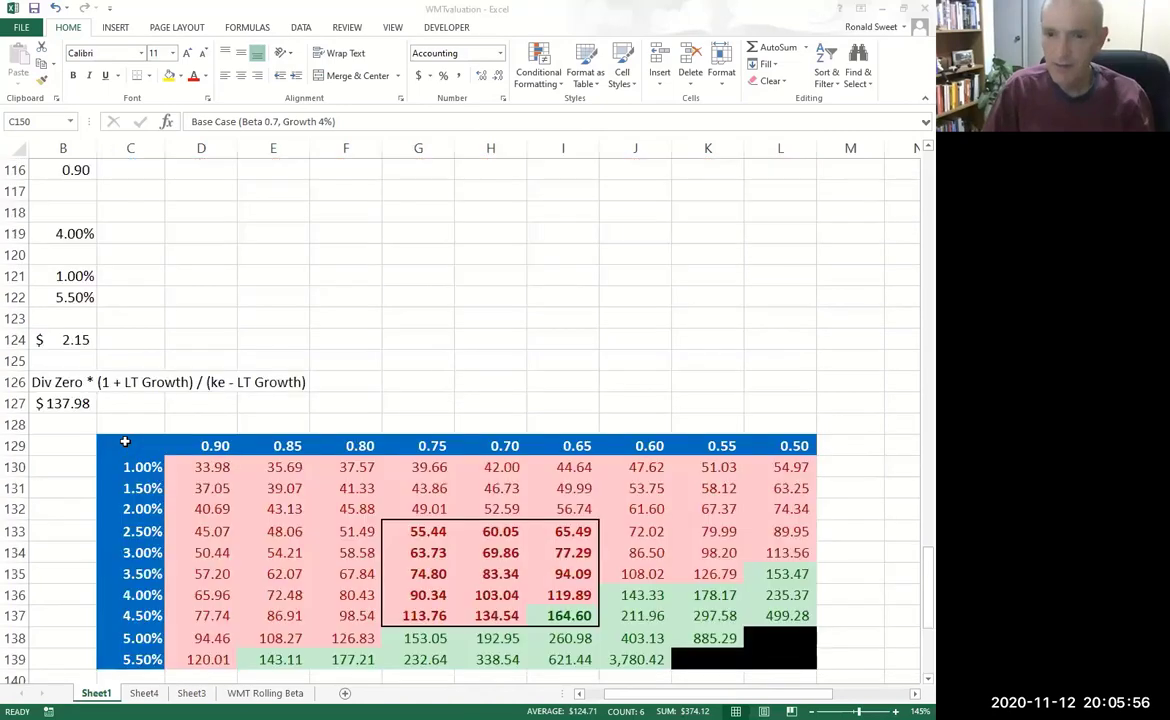
drag(130, 445, 273, 506)
drag(399, 550, 786, 667)
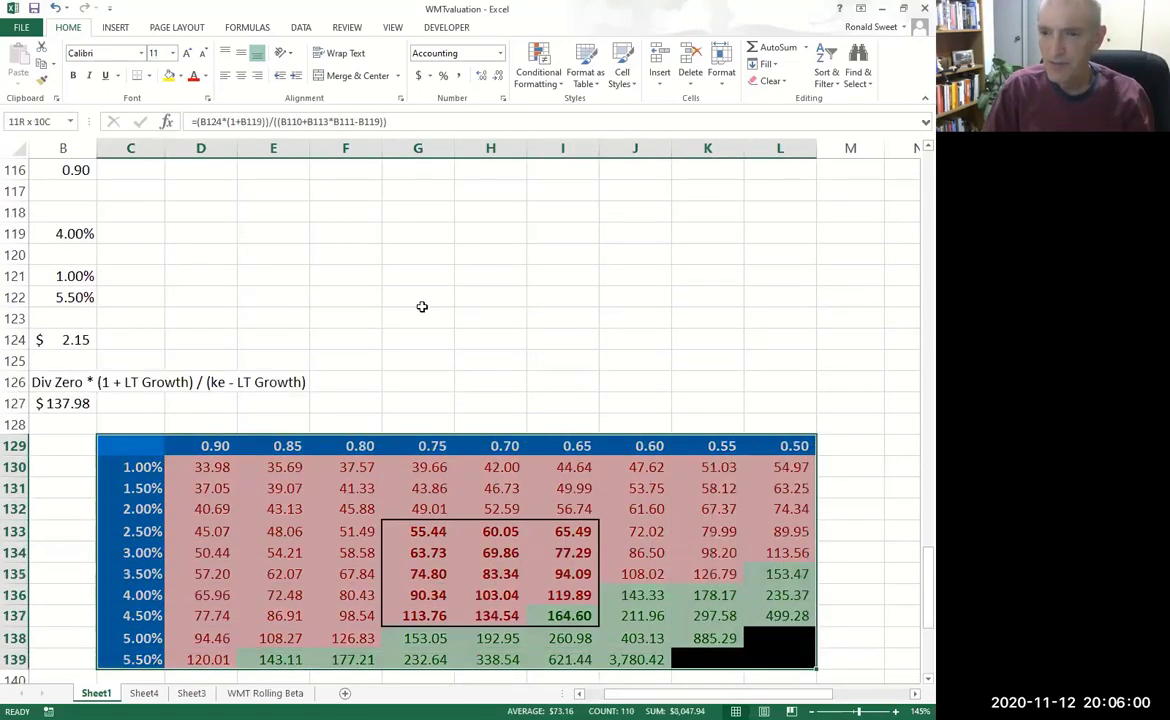
scroll(556, 358, down, 3)
scroll(30, 415, up, 10)
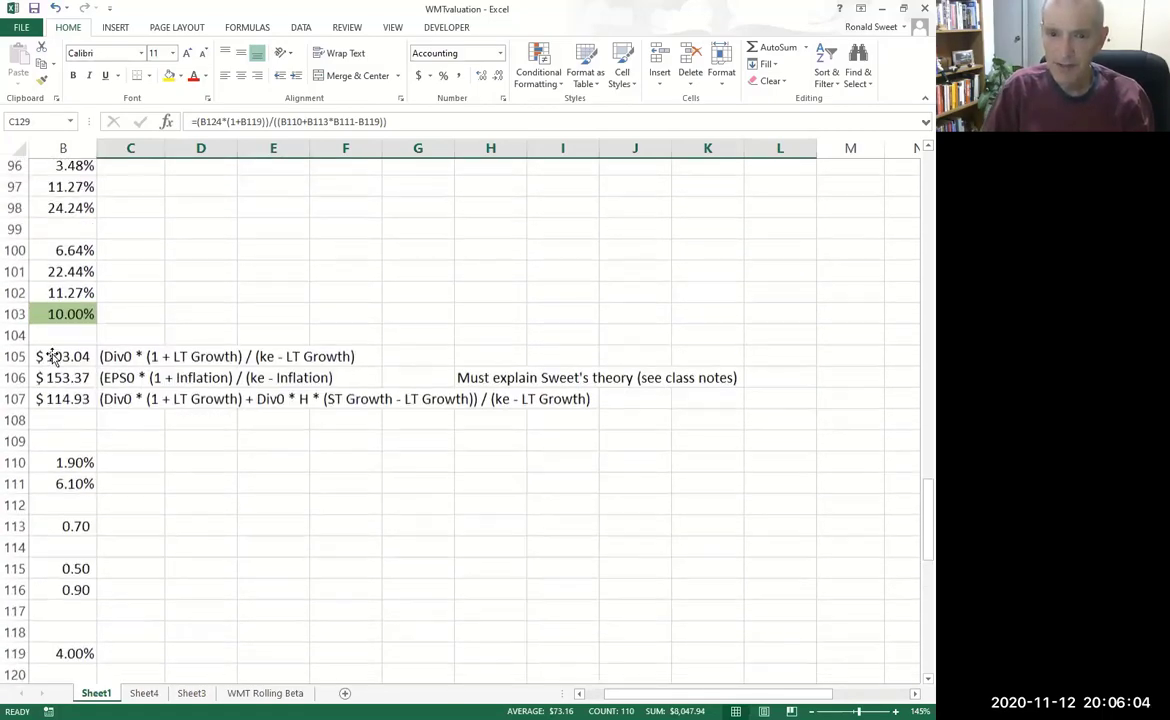
click(44, 358)
key(Left)
key(Right)
key(Down)
key(Down)
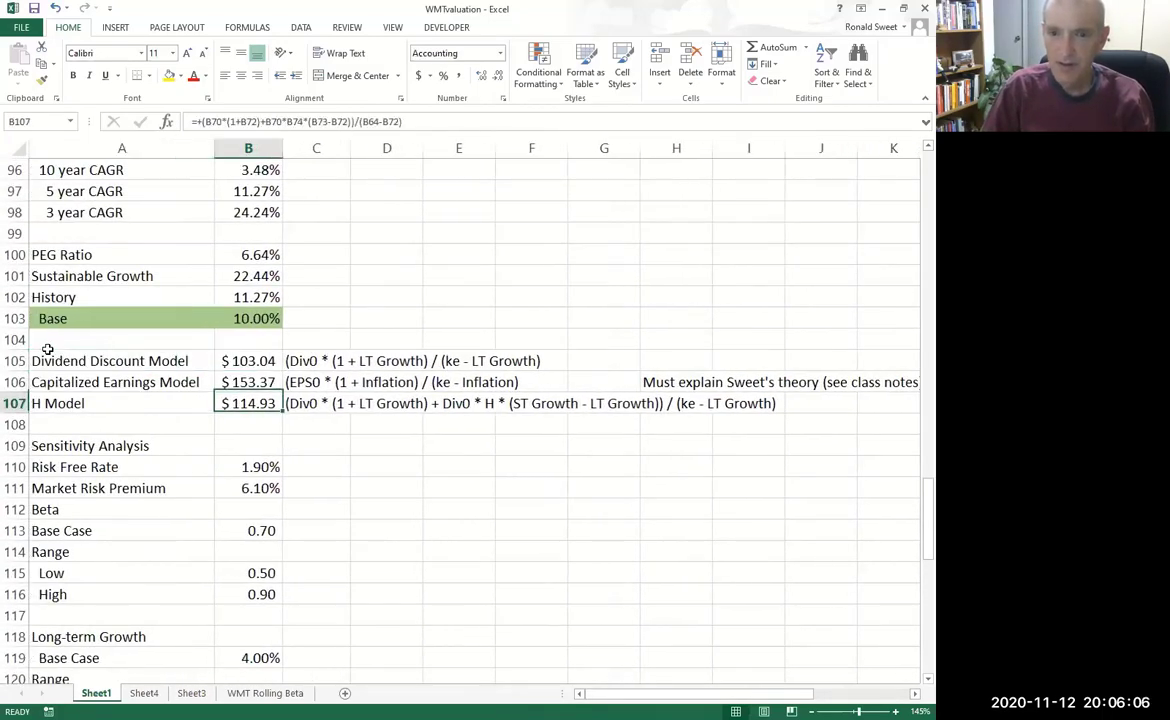
key(Up)
key(Up)
key(Left)
key(Right)
key(Down)
key(Down)
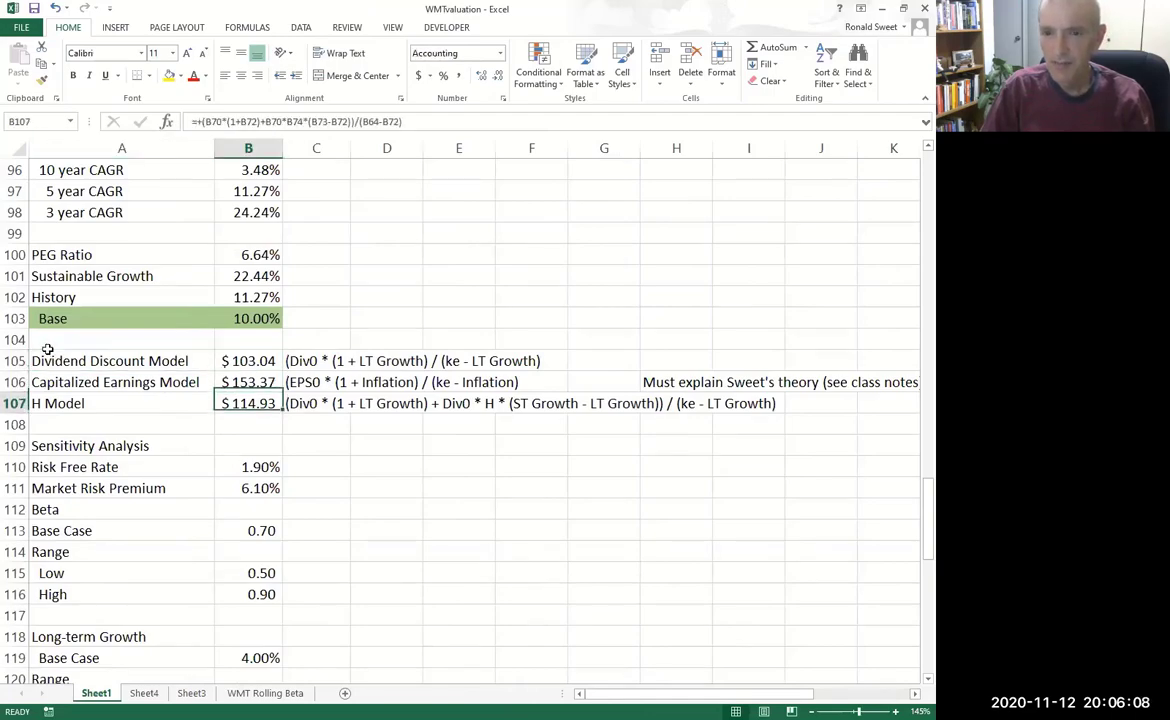
- Enter the heading "End of Paper 8: Bring everything in for one final valuation analysis" in A144, below the sensitivity table
key(Page_Down)
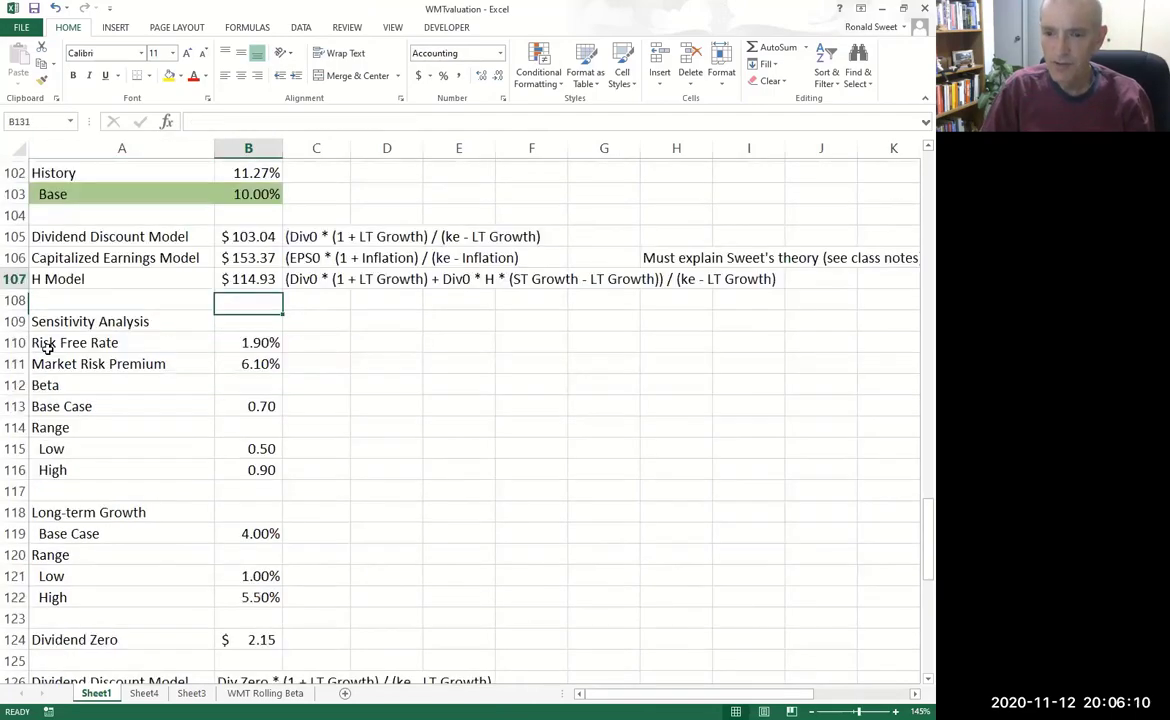
key(Down)
key(Down)
key(Down)
key(Down)
key(Down)
key(Down)
key(Down)
key(Down)
key(Down)
key(Down)
key(Down)
key(Down)
key(Down)
key(Left)
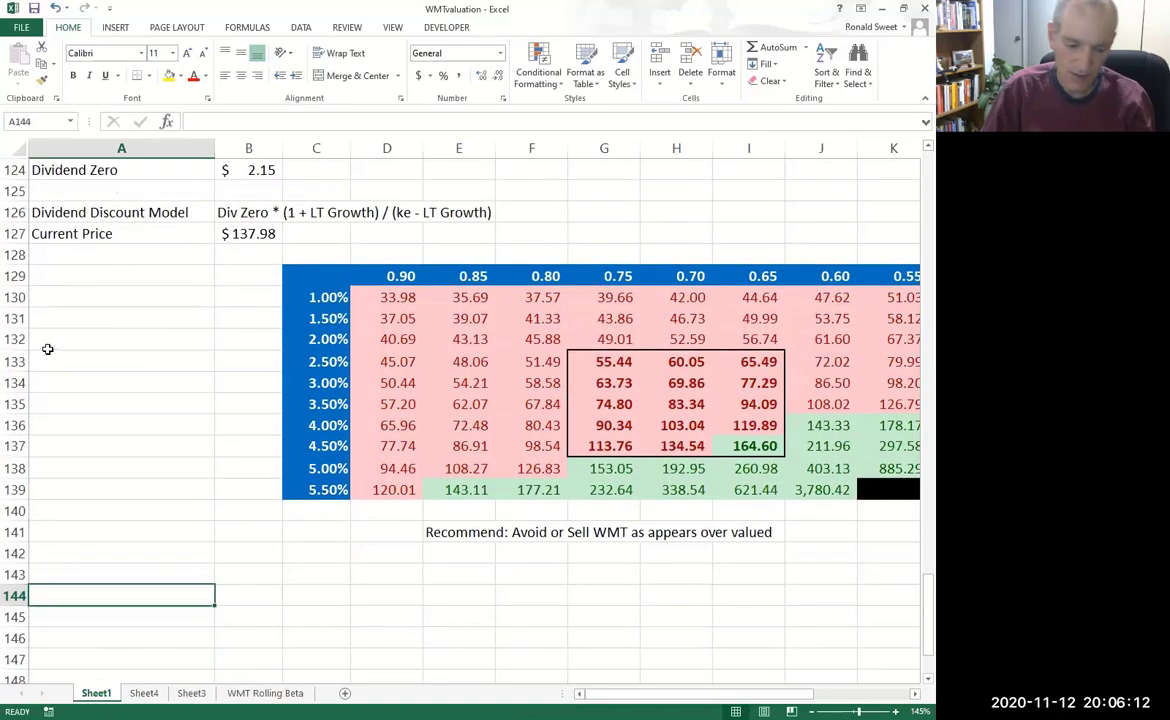
text(End of Pape)
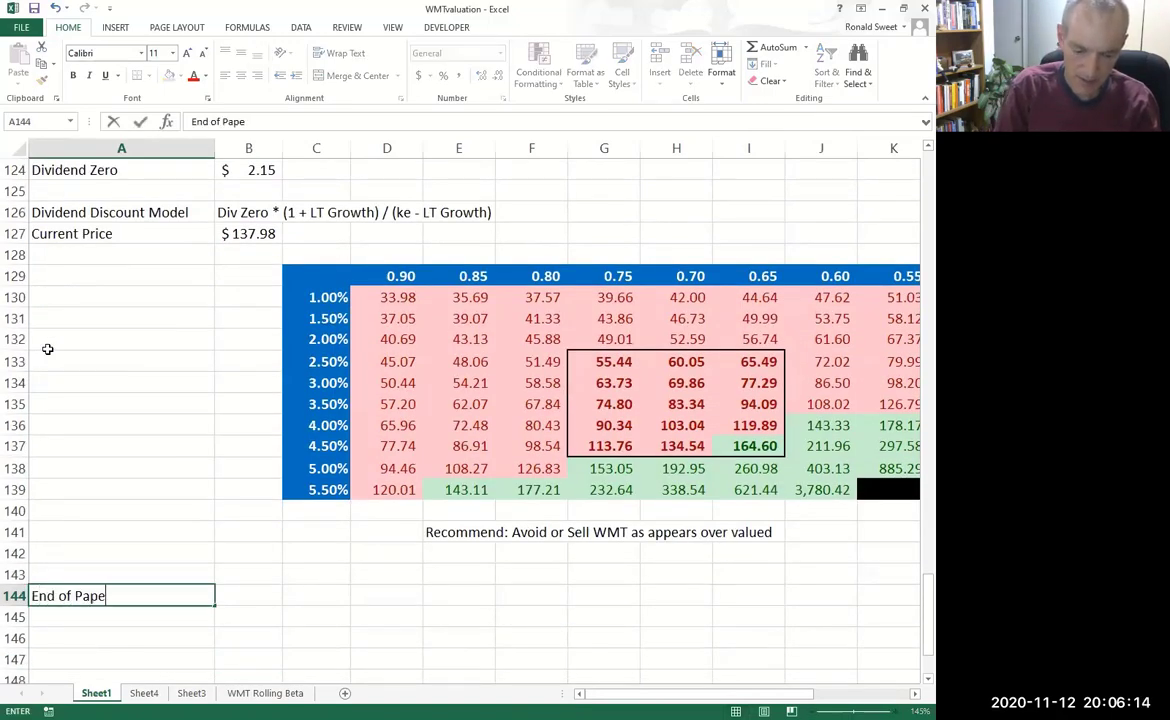
text(r 8: )
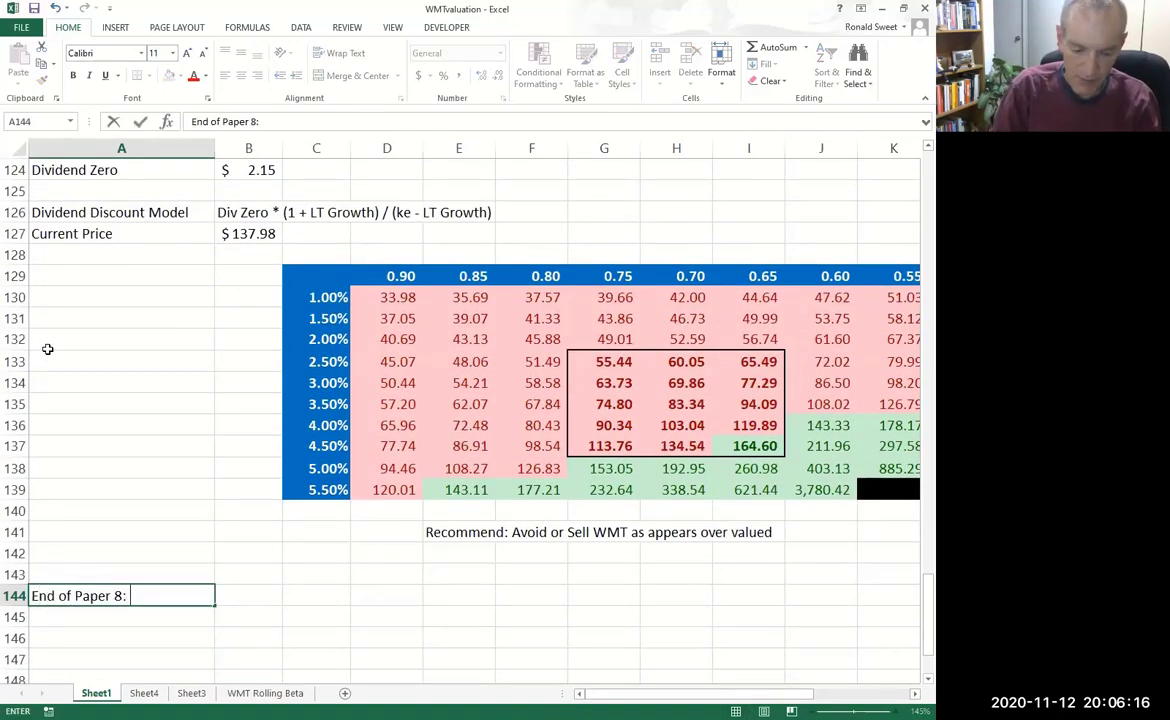
text(Bring every)
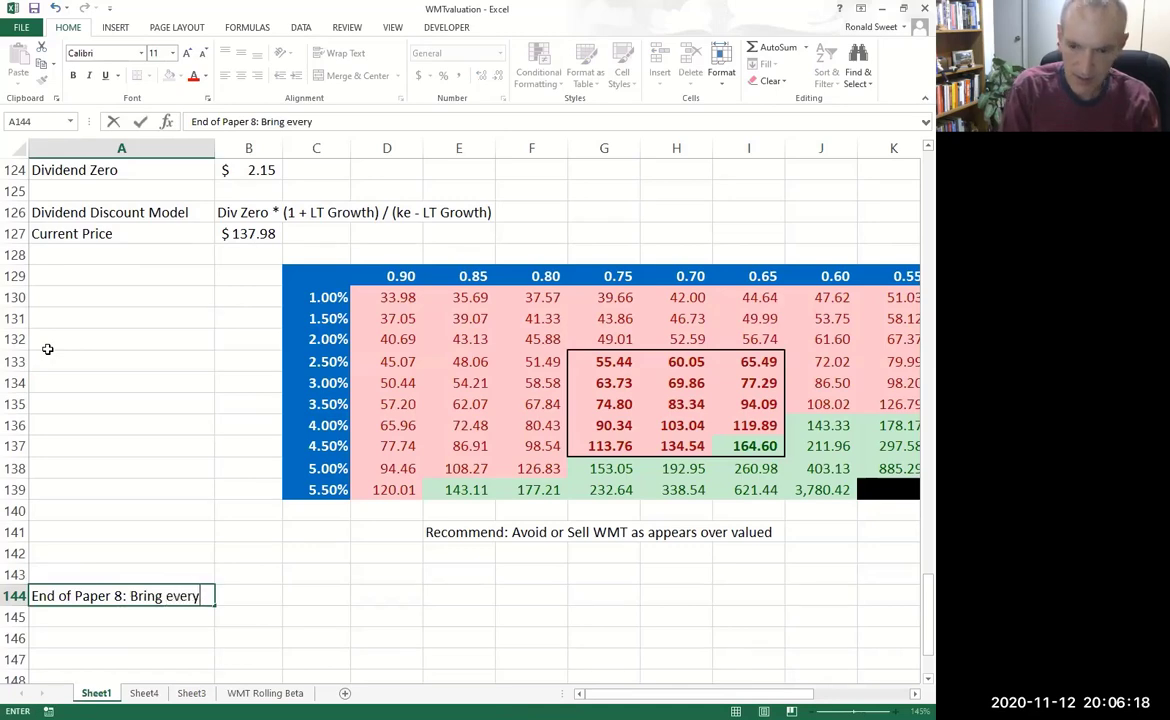
text(thing in for one final)
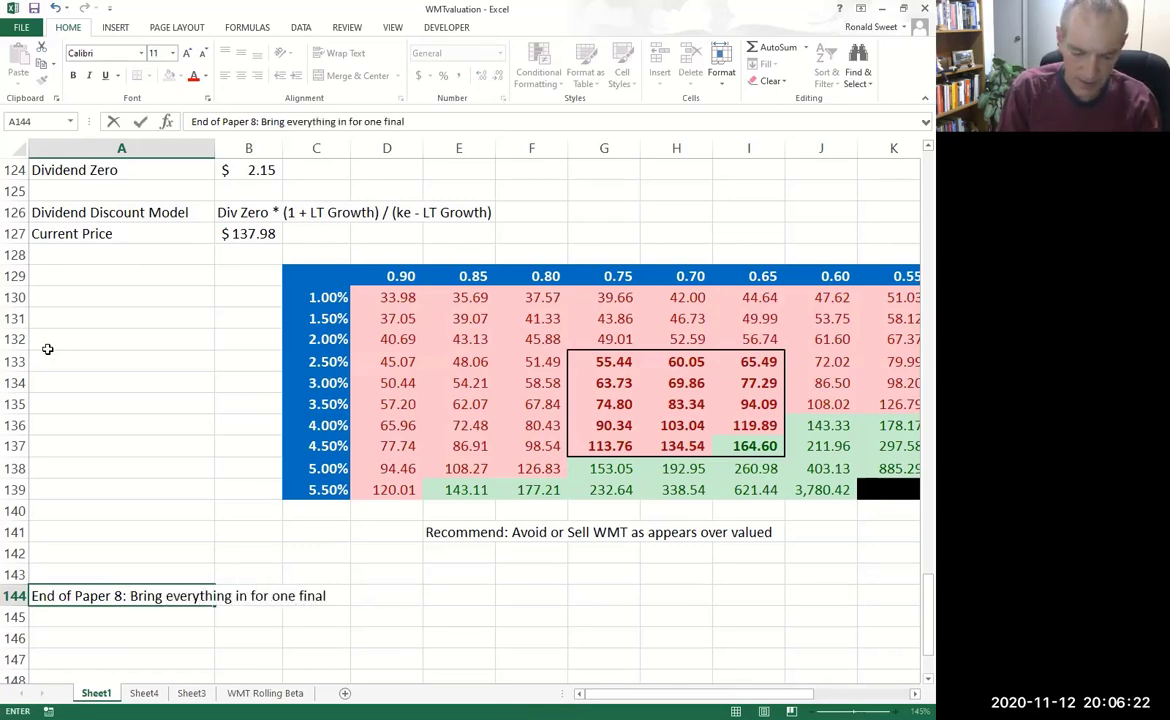
text( valuation a)
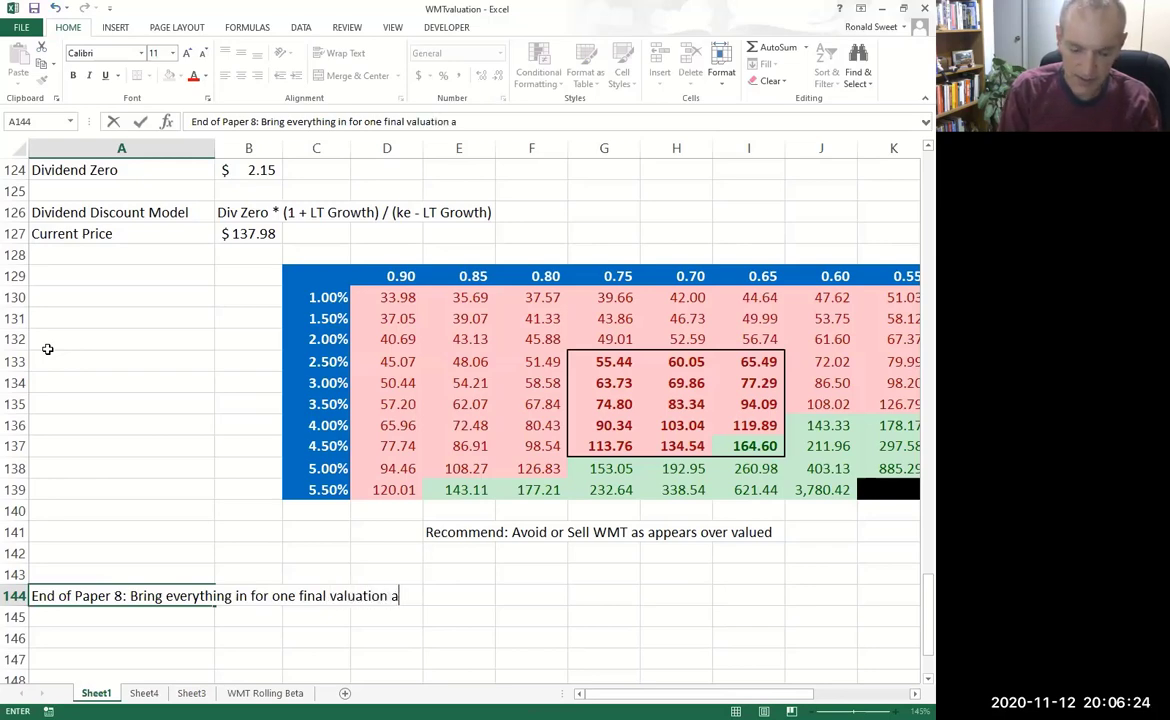
text(nalysis)
key(Return)
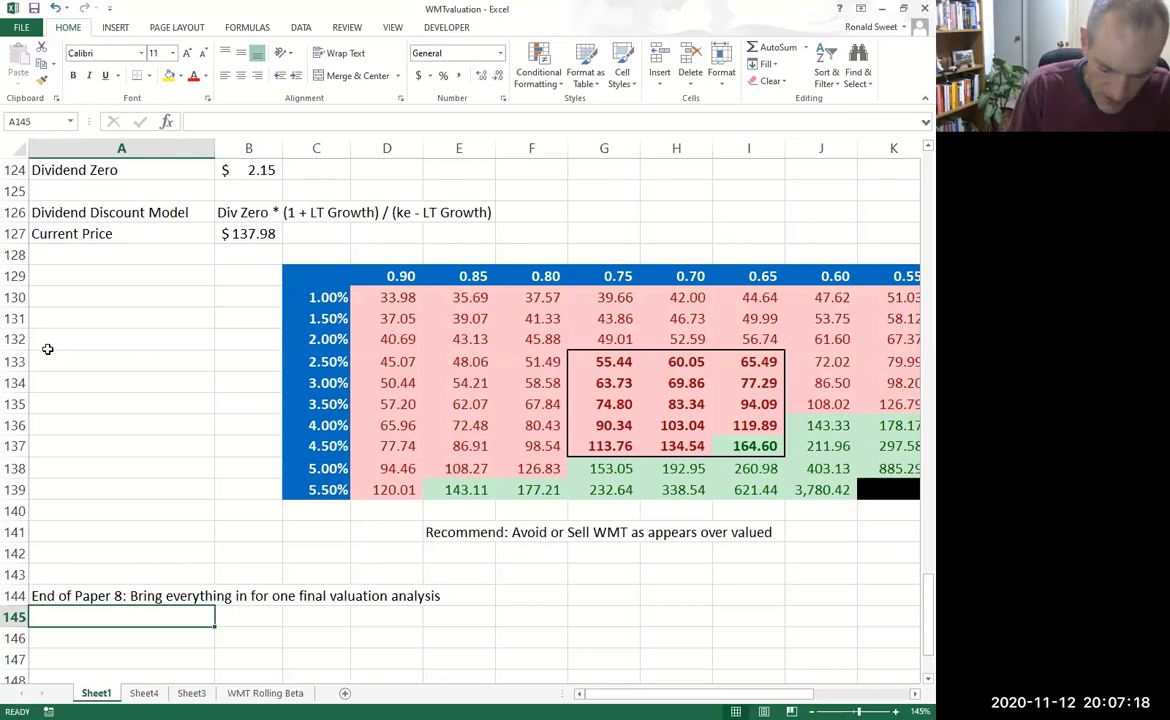
- List "Cap Earnings Model", "Div Discount Model" and "H Model" in A145:A147 under the heading
text(Cap Ear)
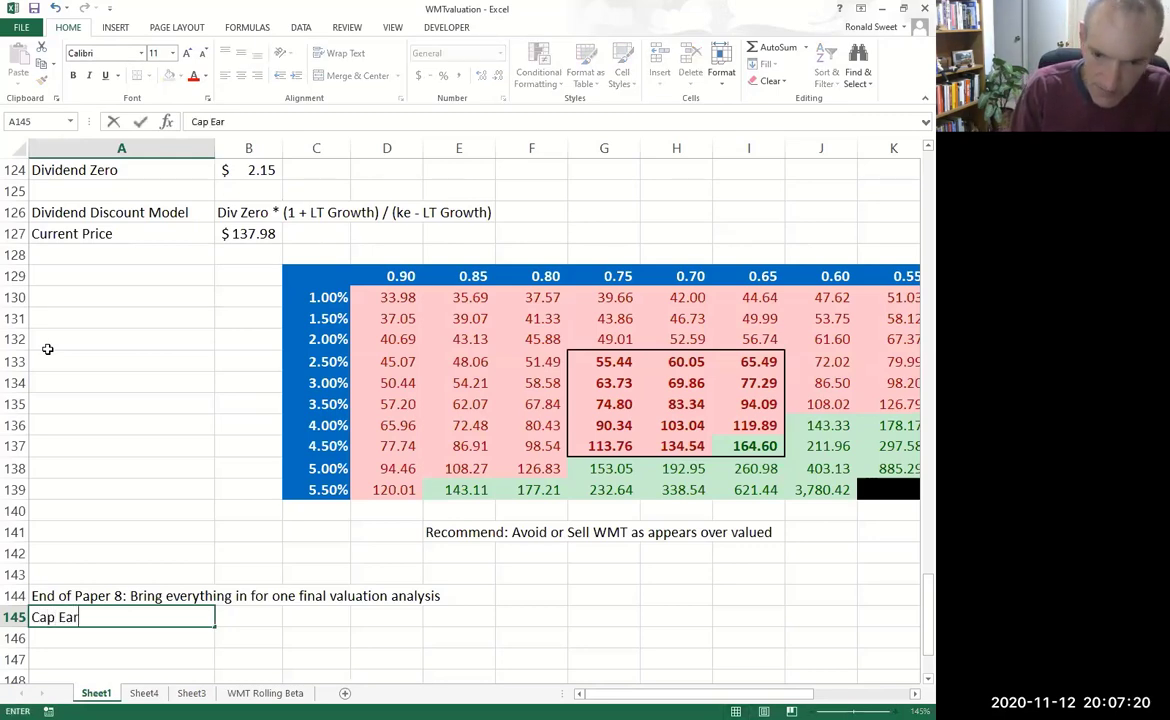
text(nings Model)
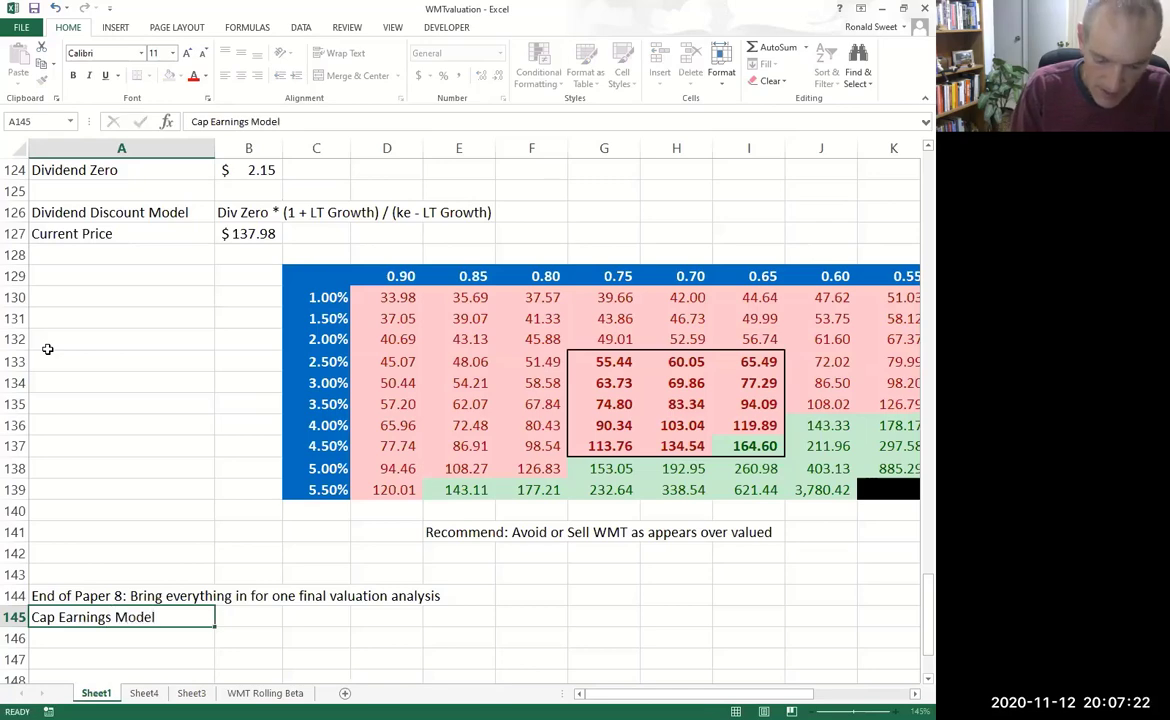
key(Return)
text(Div Discount )
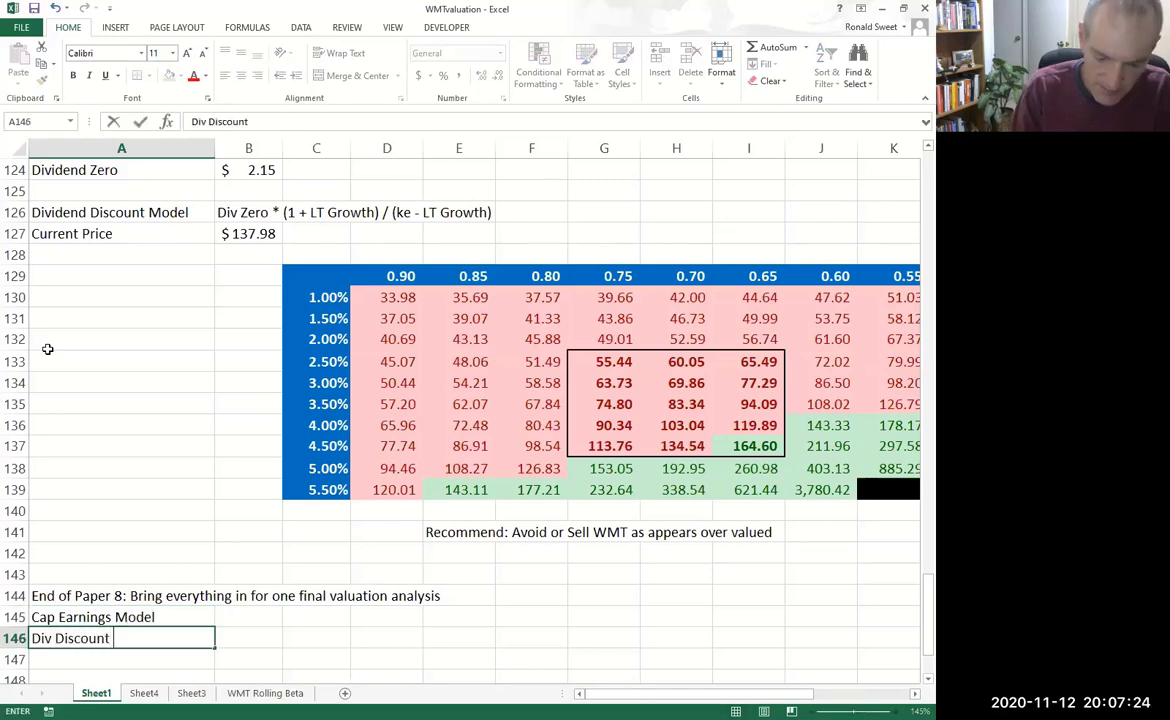
text(Model)
key(Return)
text(H Model)
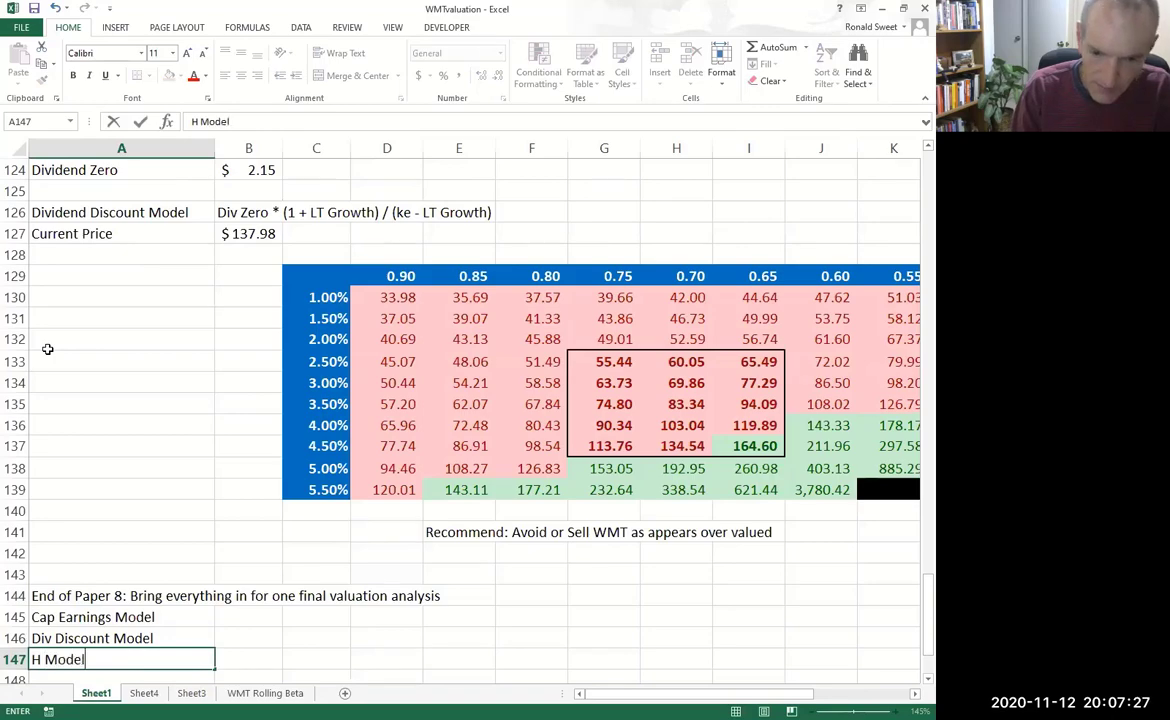
key(ctrl+Return)
key(Return)
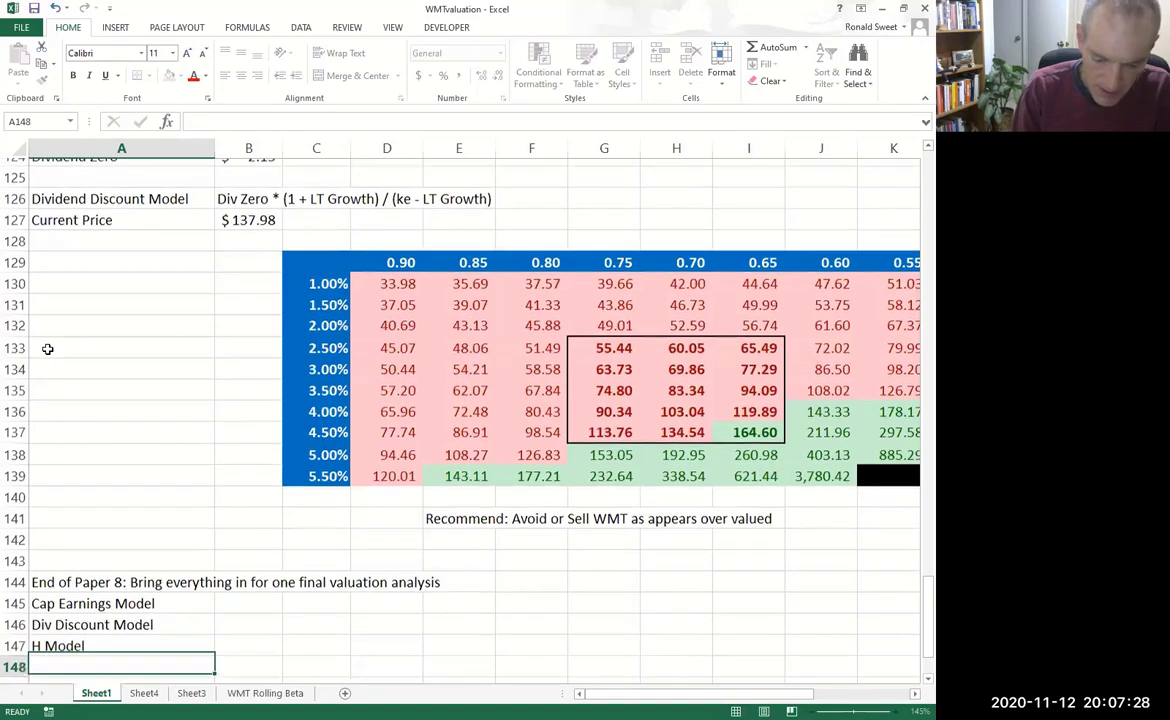
- Continue the list with "Historical Relatives", "Ranking Model" and "Target PE Model" in A148:A150
text(Historical Relatives)
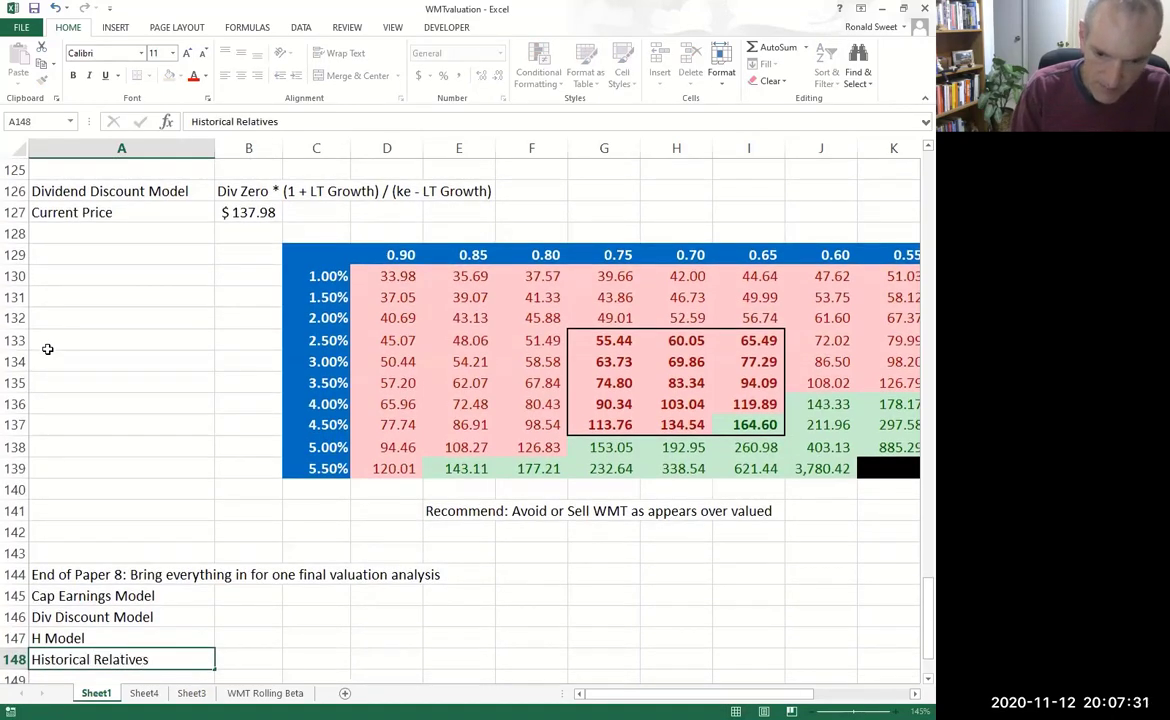
key(Return)
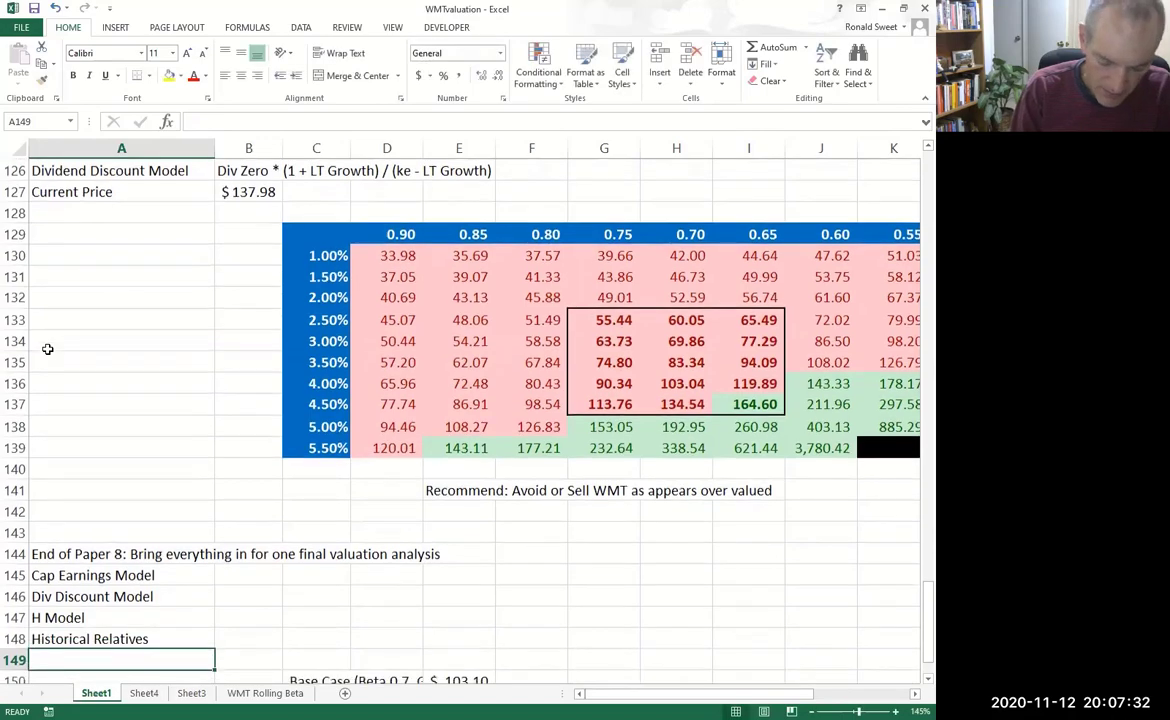
text(Ranking Model)
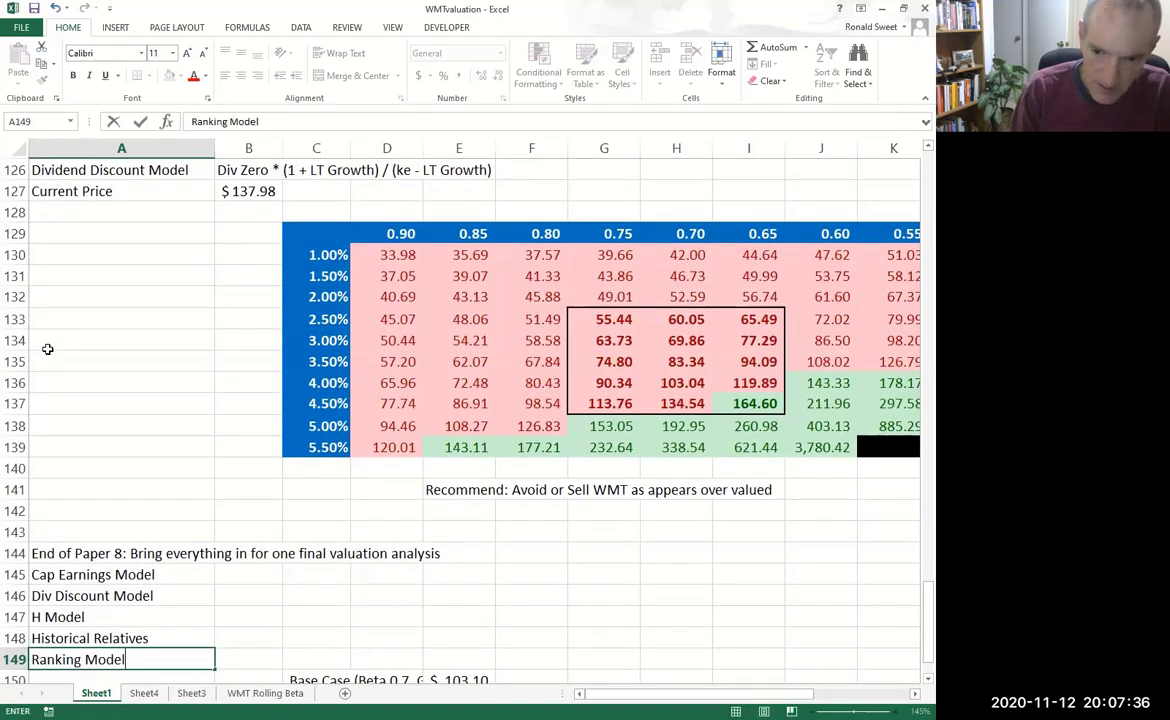
key(Return)
text(Target )
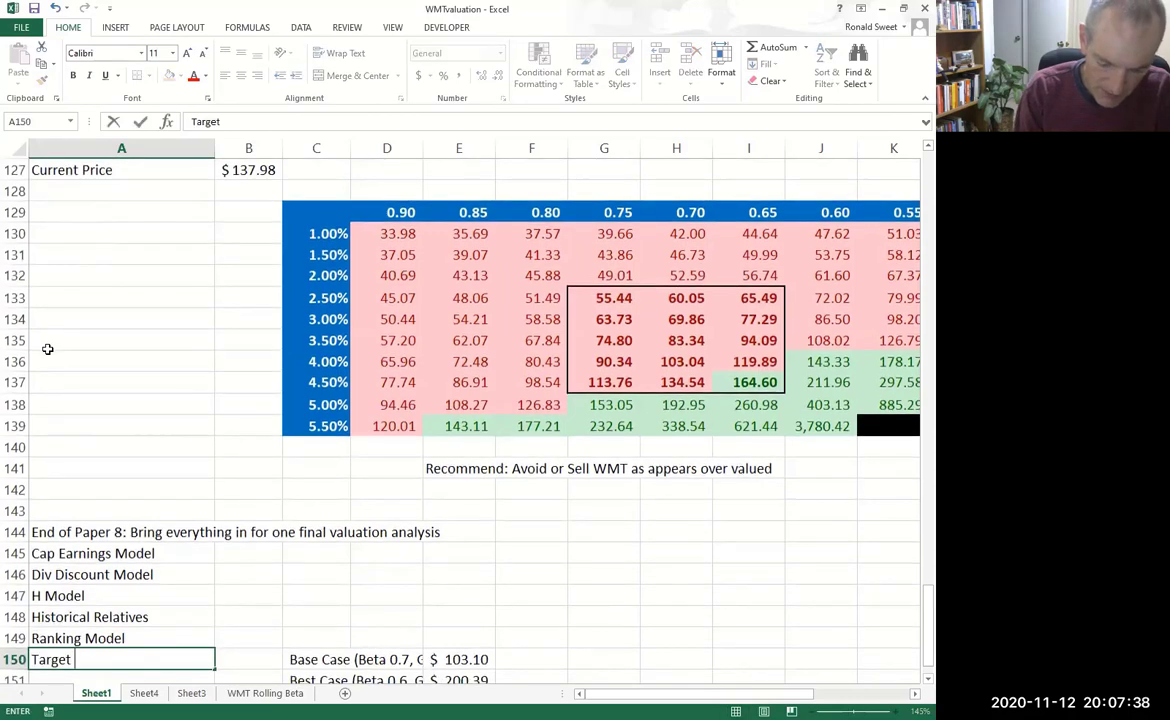
text(PE Model)
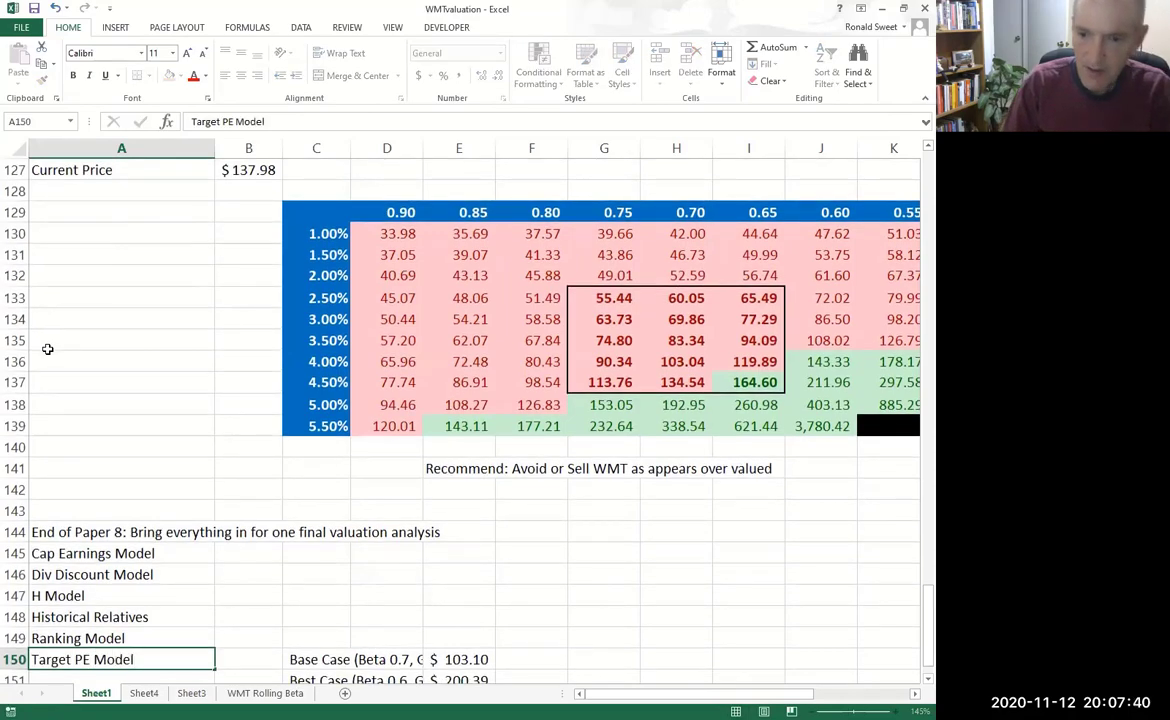
key(Return)
- Move the pasted base, best and worst case block from C150:E152 down two rows so it starts at C152
key(Up)
key(Right)
key(Right)
key(shift+Down)
key(shift+Down)
key(shift+Right)
key(shift+Right)
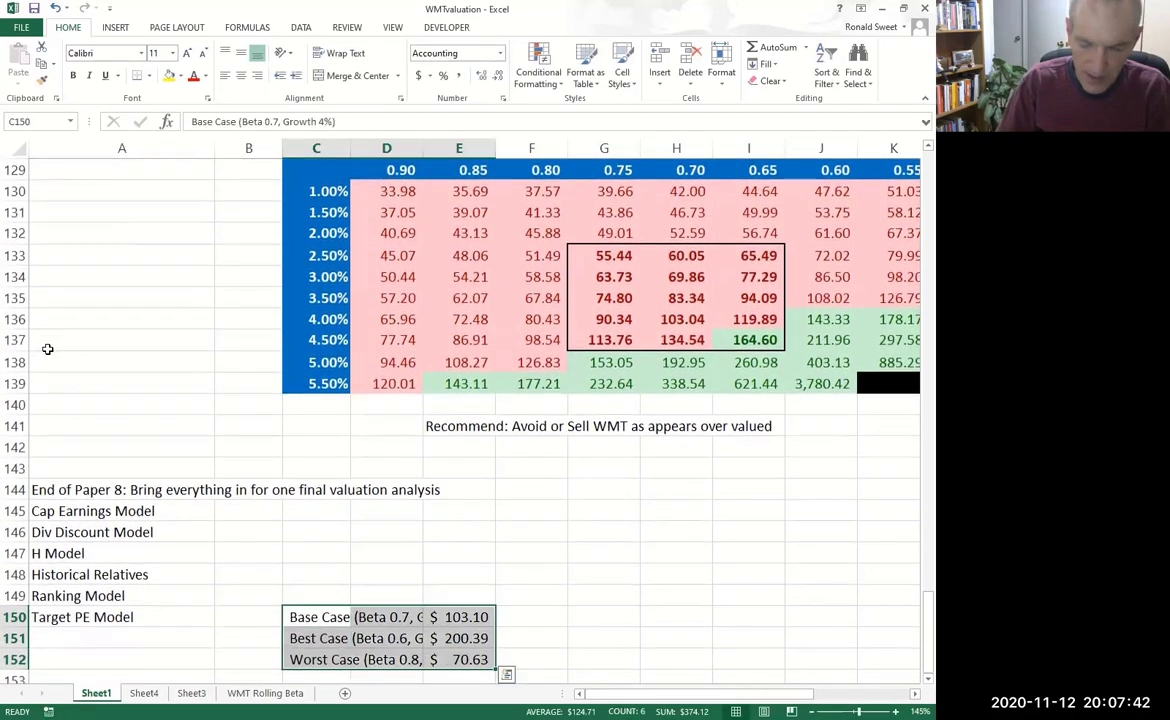
key(ctrl+x)
key(Down)
key(Down)
key(ctrl+v)
- Review the list of six valuation methods in A145:A150 and the empty column beside it
key(Left)
key(Left)
key(Up)
key(Up)
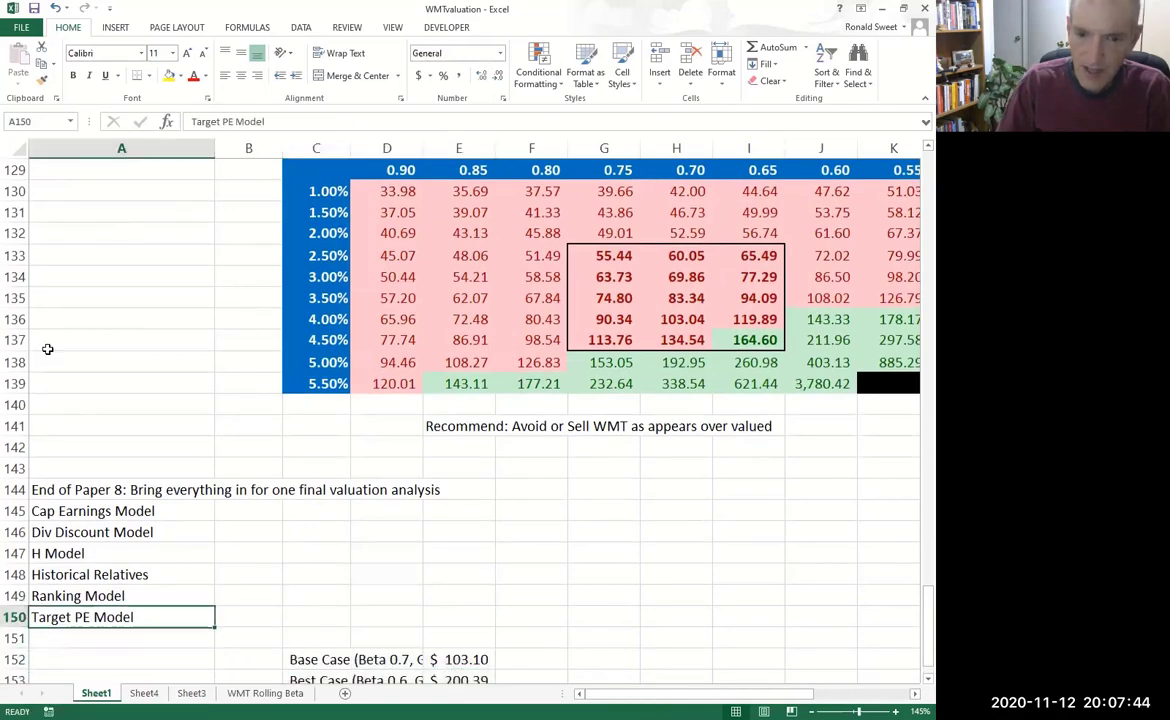
key(Up)
key(Up)
key(Up)
key(Up)
key(Up)
key(shift+Down)
key(shift+Down)
key(shift+Down)
key(shift+Down)
key(shift+Down)
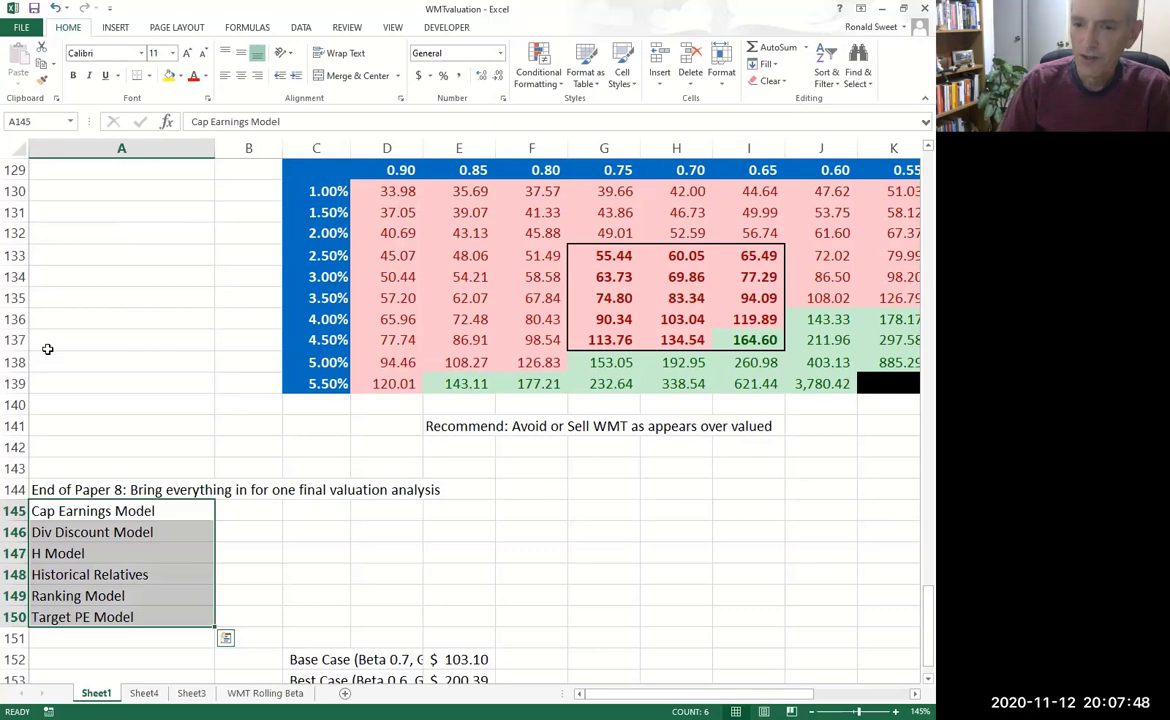
key(Right)
key(Left)
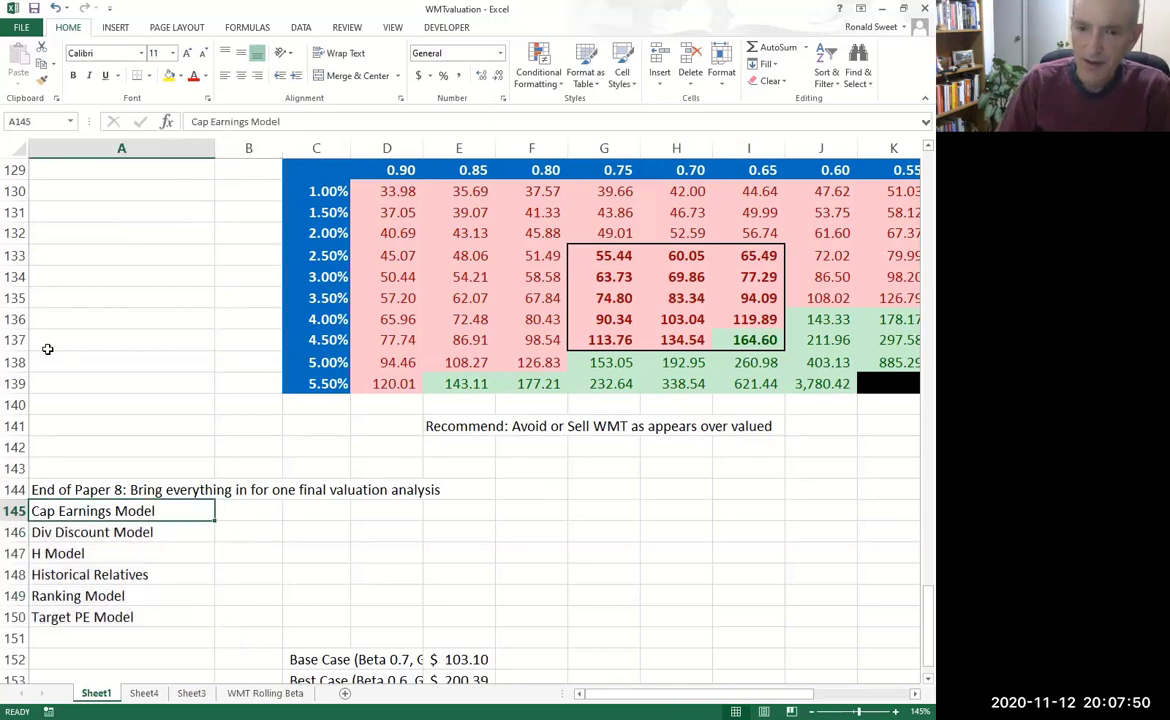
key(Right)
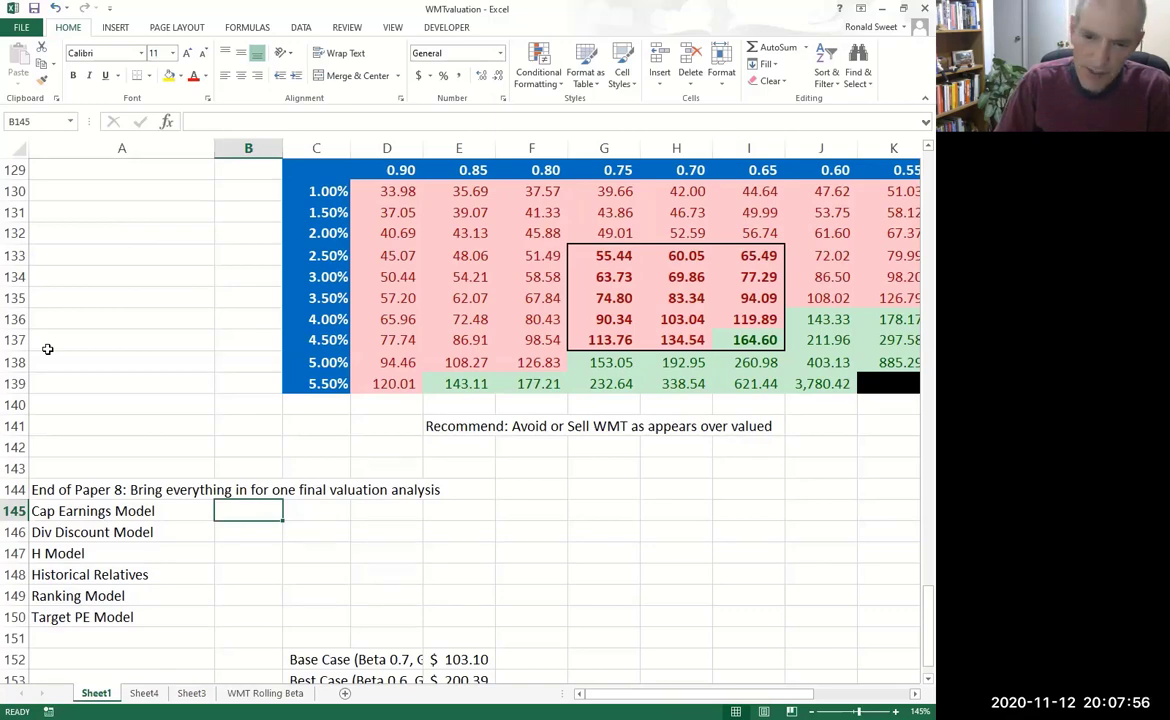
- Move the "End of Paper 8" heading from A144 up to A142
key(Up)
key(Left)
key(ctrl+x)
key(Up)
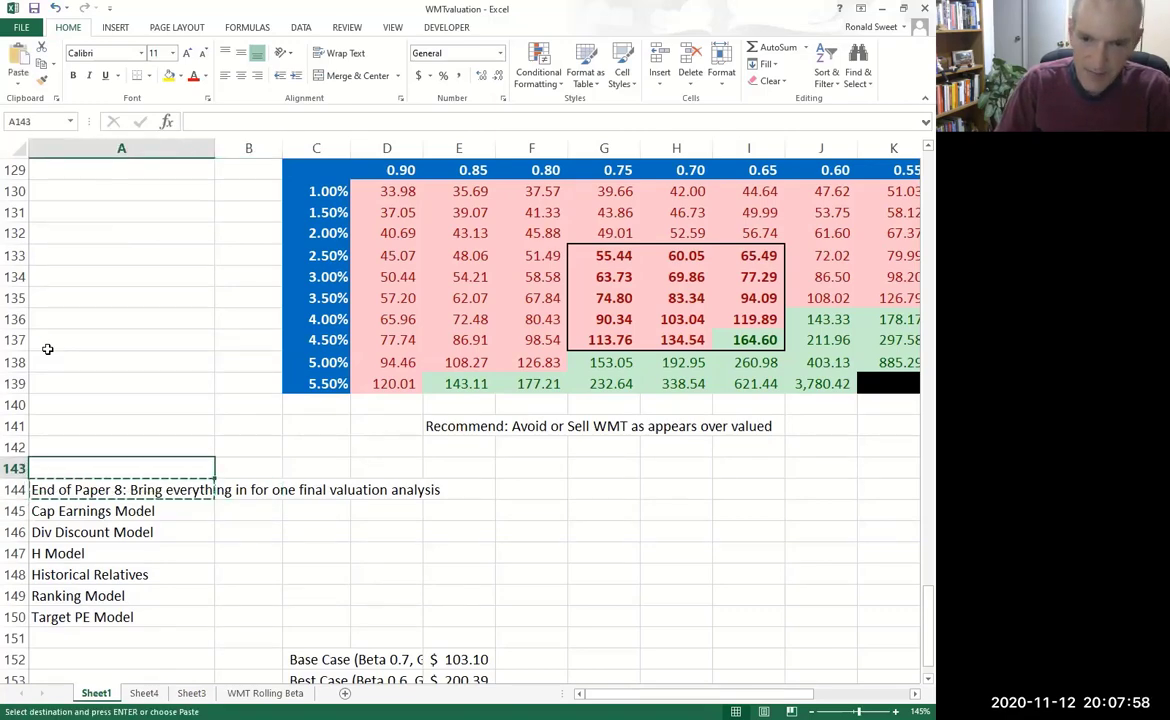
key(ctrl+v)
key(ctrl+x)
key(Up)
key(ctrl+v)
- Enter the scenario headings "Base", "Best" and "Worst" in B144:D144 above the valuation model list
key(Down)
key(Down)
key(Down)
key(Right)
key(Up)
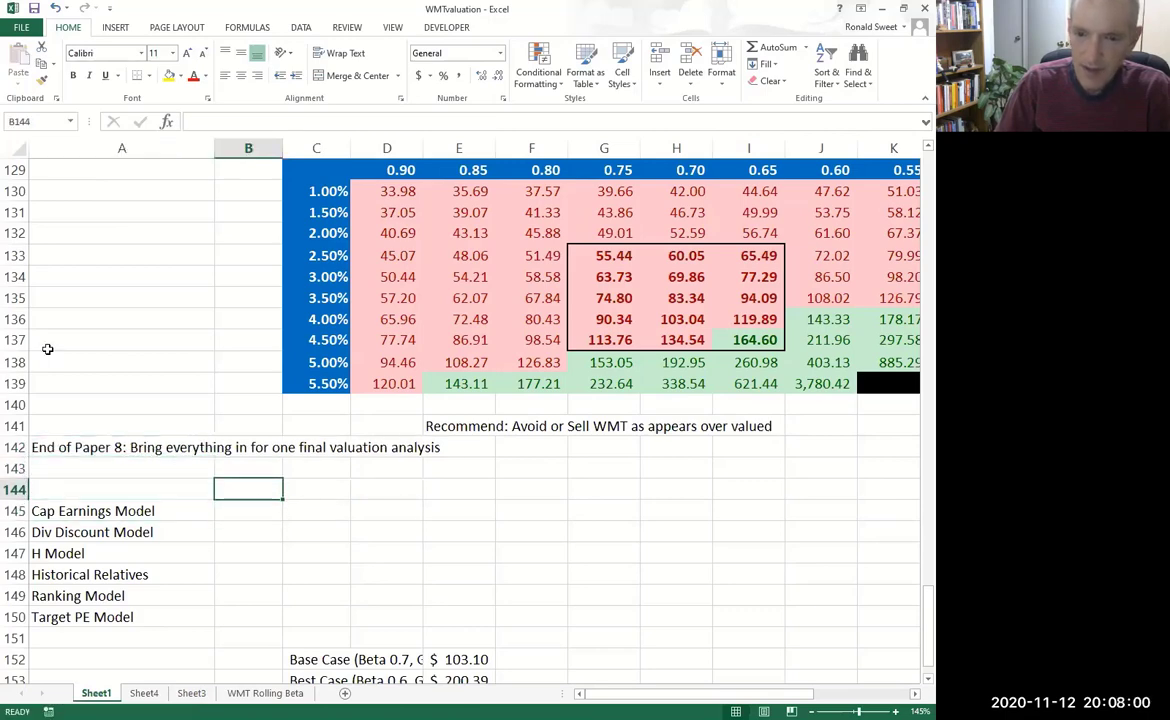
text(Best)
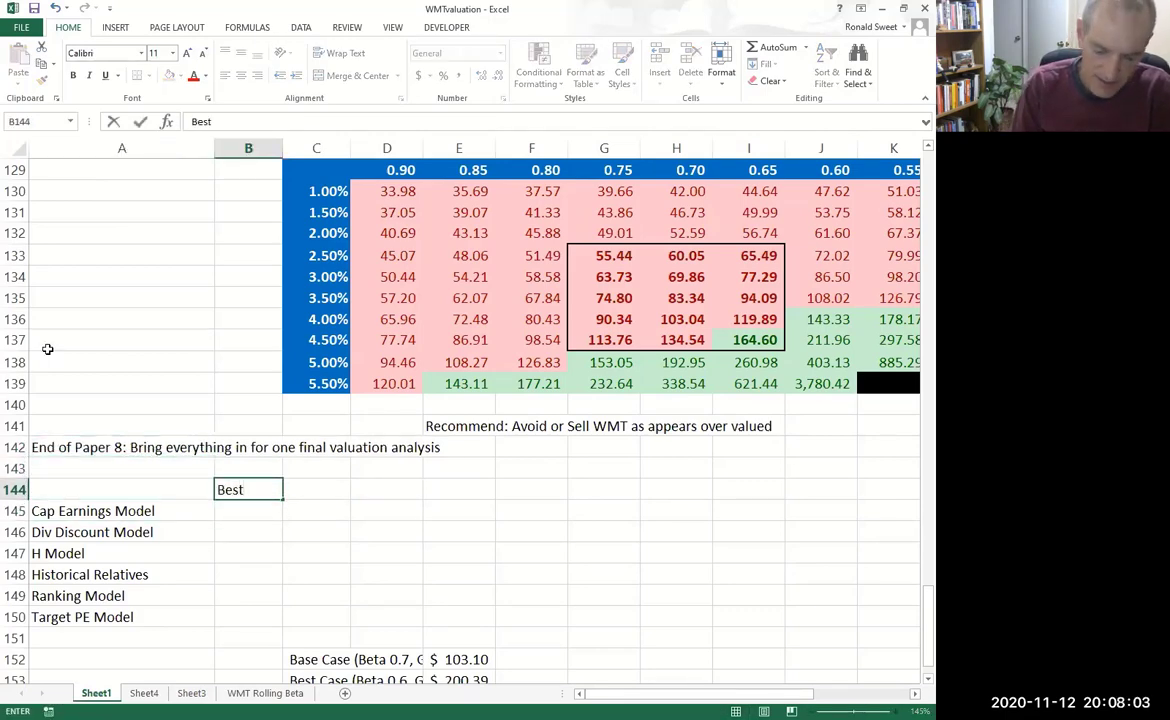
key(ctrl+Return)
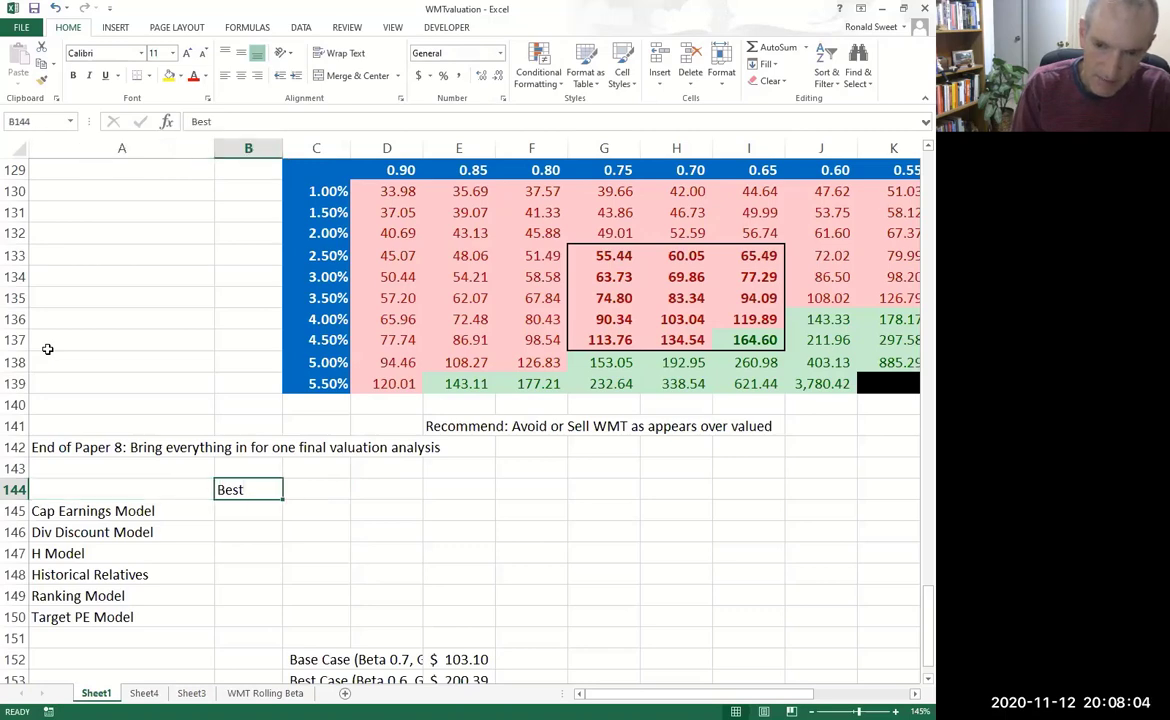
text(Base)
key(Tab)
text(Best)
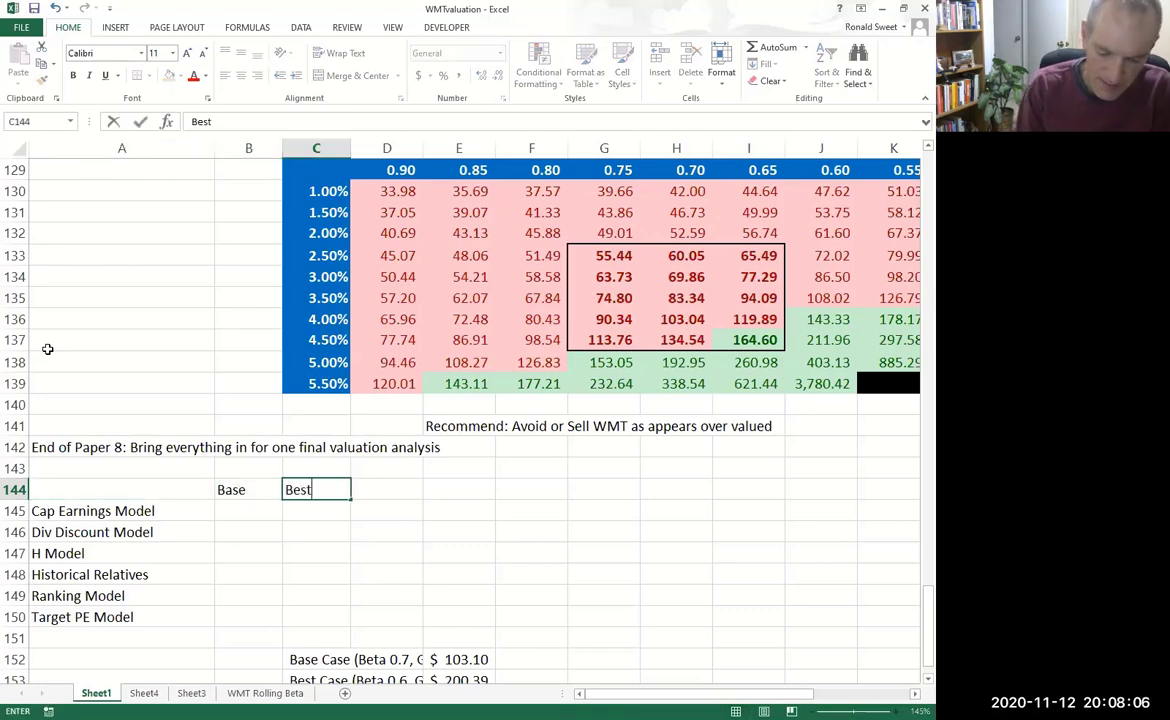
key(Tab)
text(Worst)
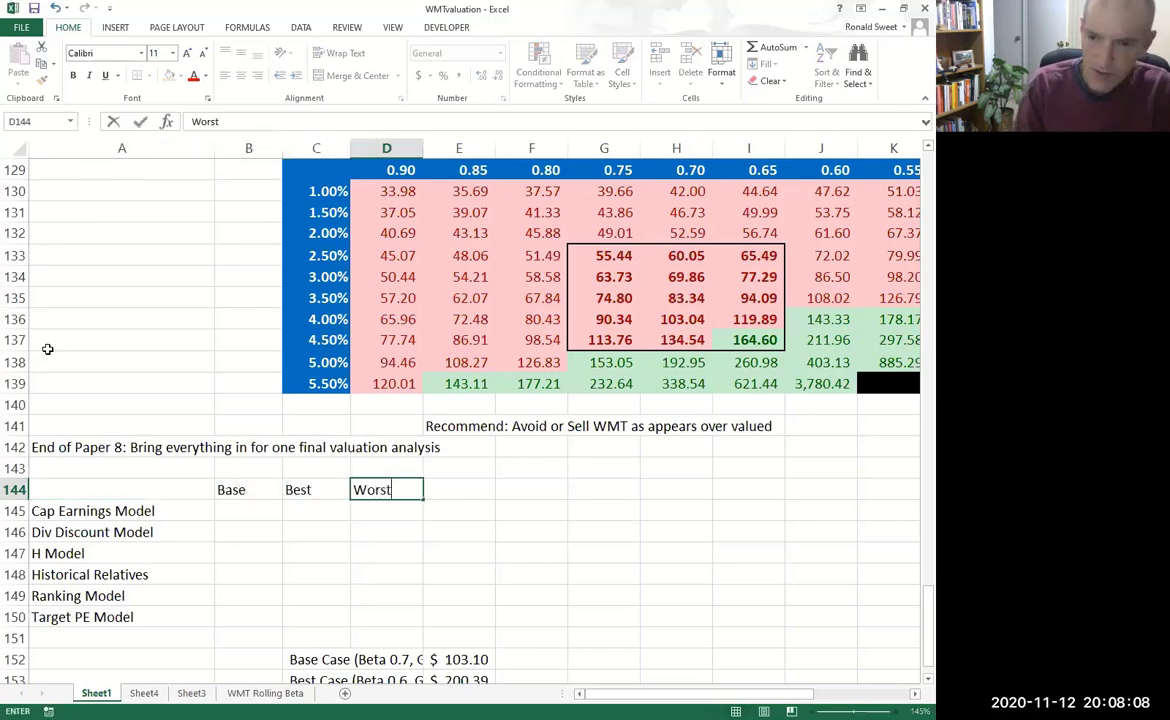
key(ctrl+Return)
key(Return)
key(Left)
key(Left)
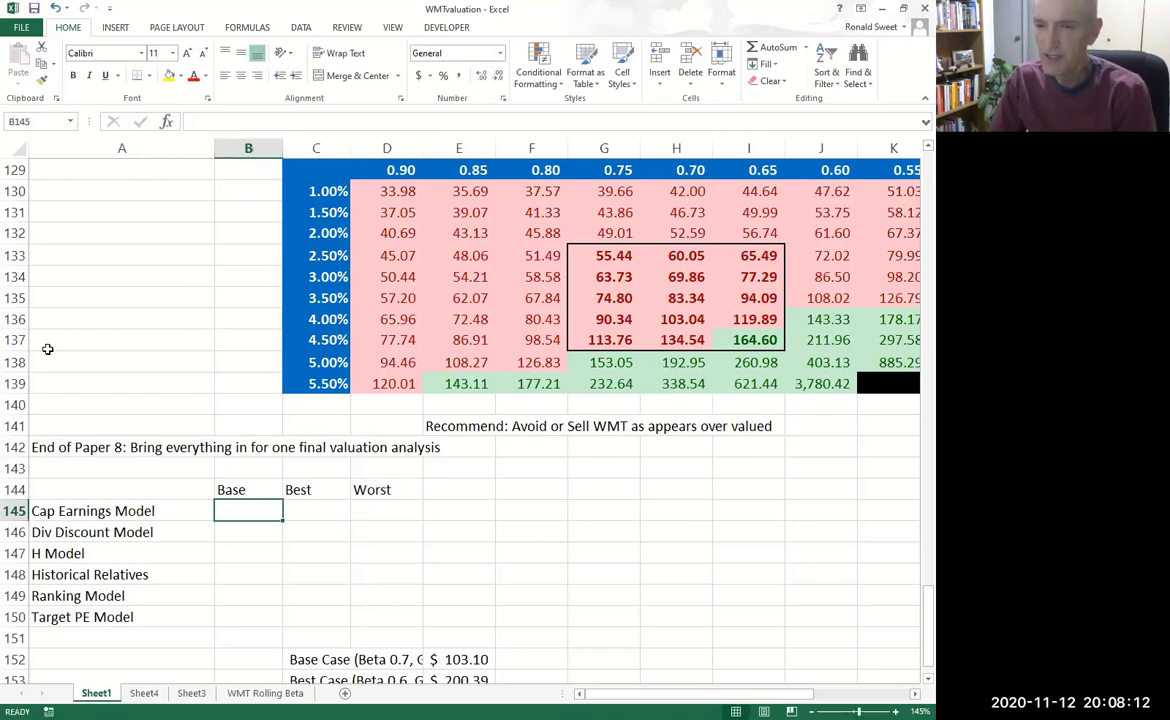
- Make the scenario headings in B144:D144 bold and centre them
key(Up)
key(shift+Right)
key(shift+Right)
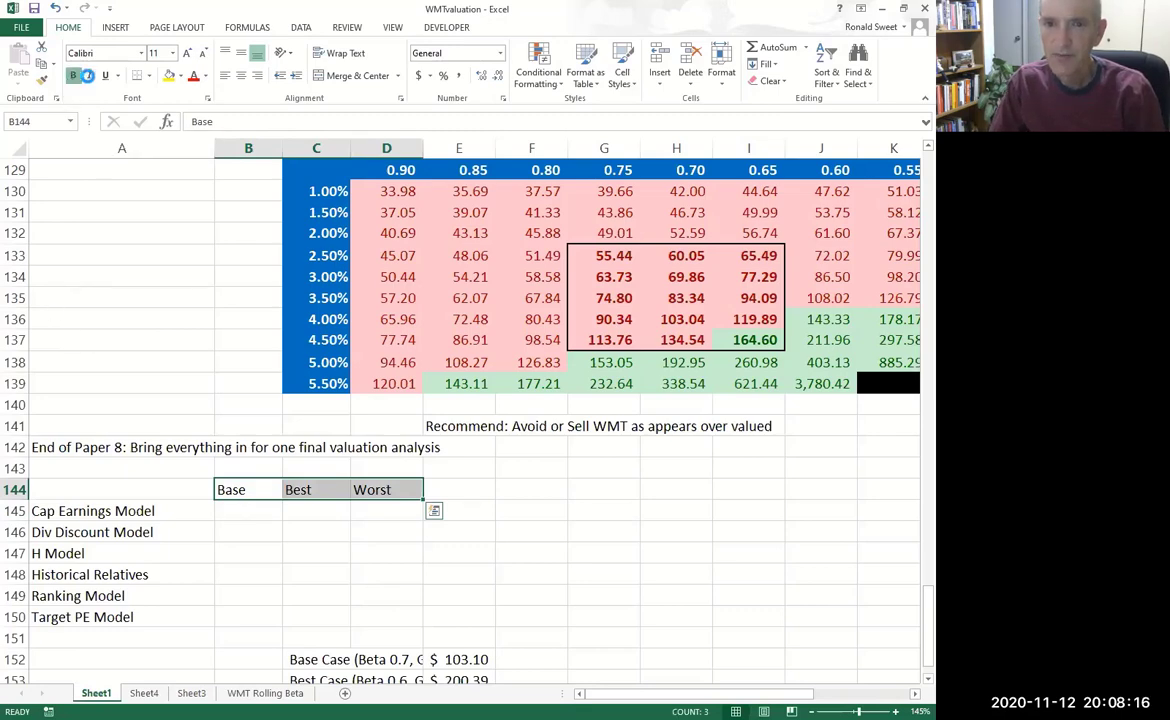
click(72, 75)
click(239, 76)
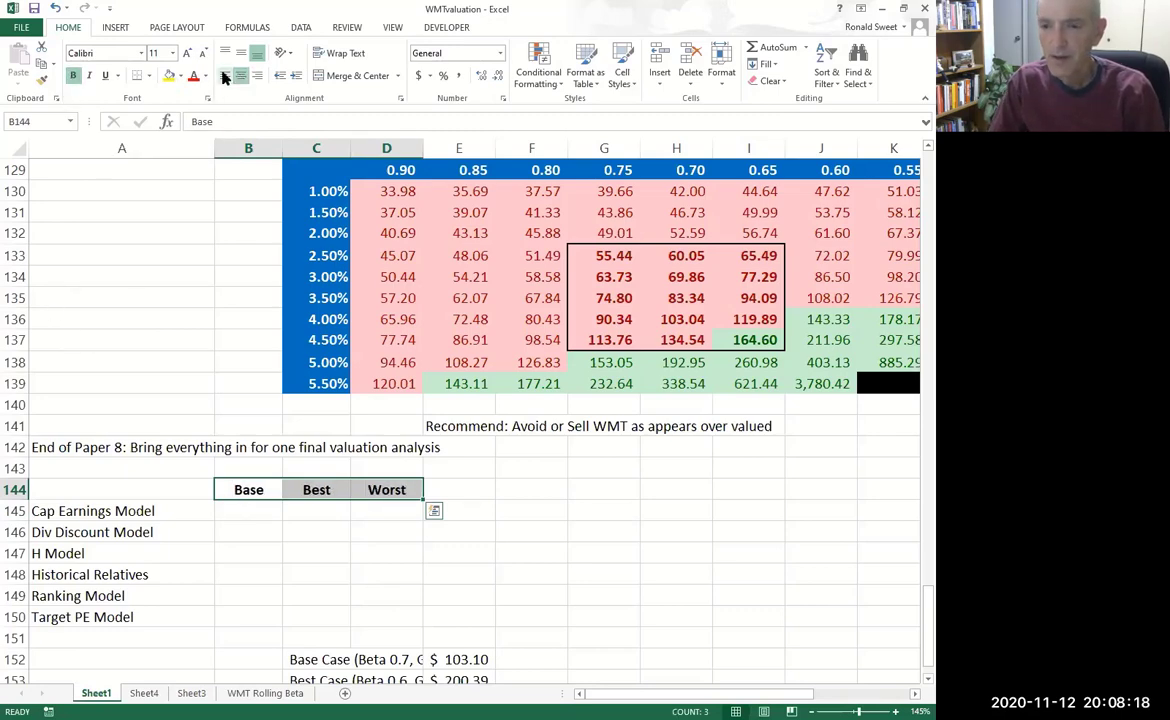
key(shift+Left)
key(shift+Left)
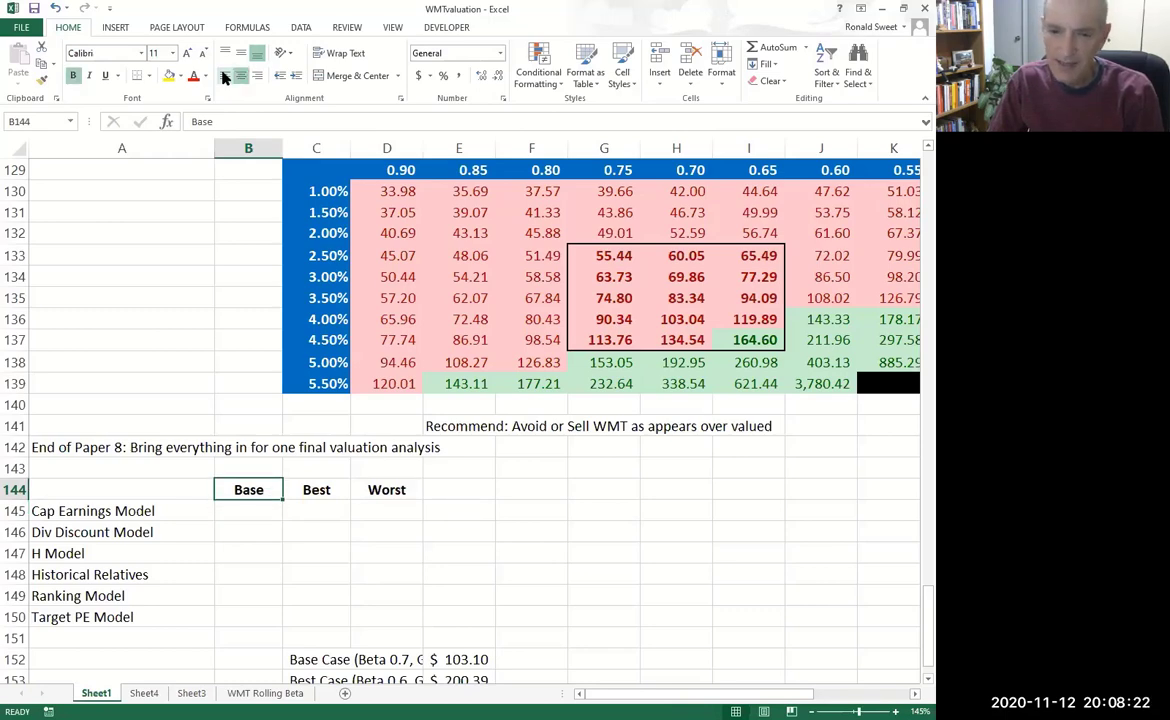
- Examine the target P/E case block starting at C152, below the valuation model list
key(Down)
key(Down)
key(Down)
key(Down)
key(Down)
key(Down)
key(Down)
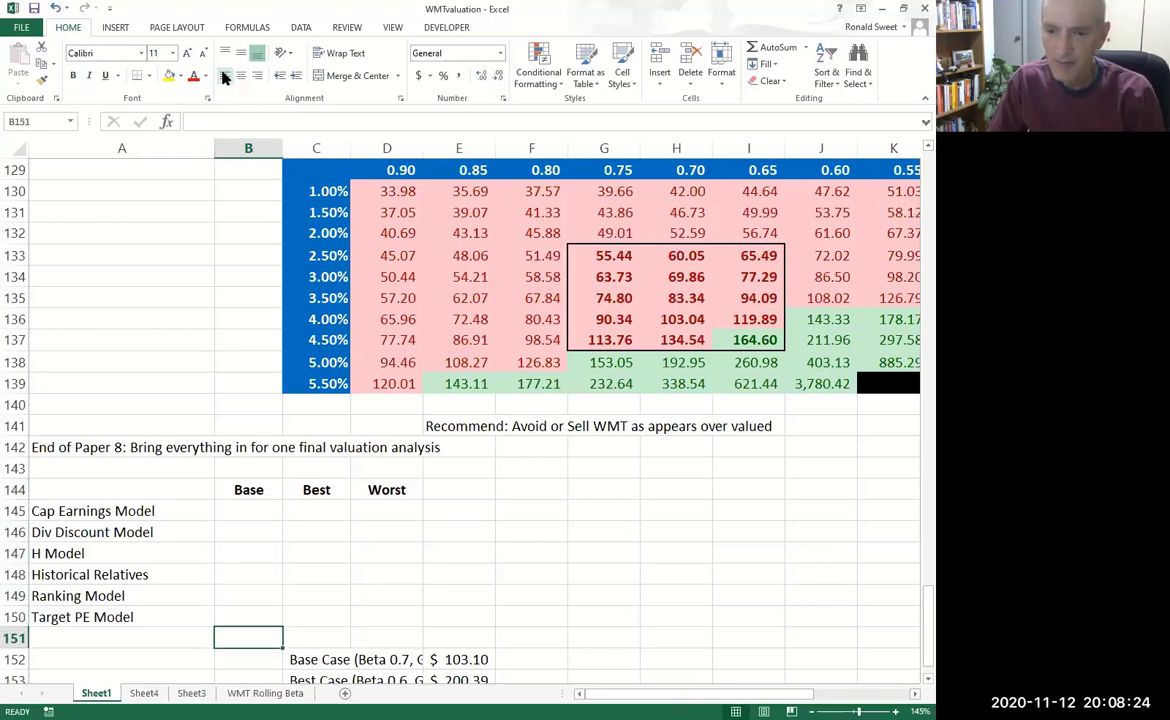
key(Down)
key(Right)
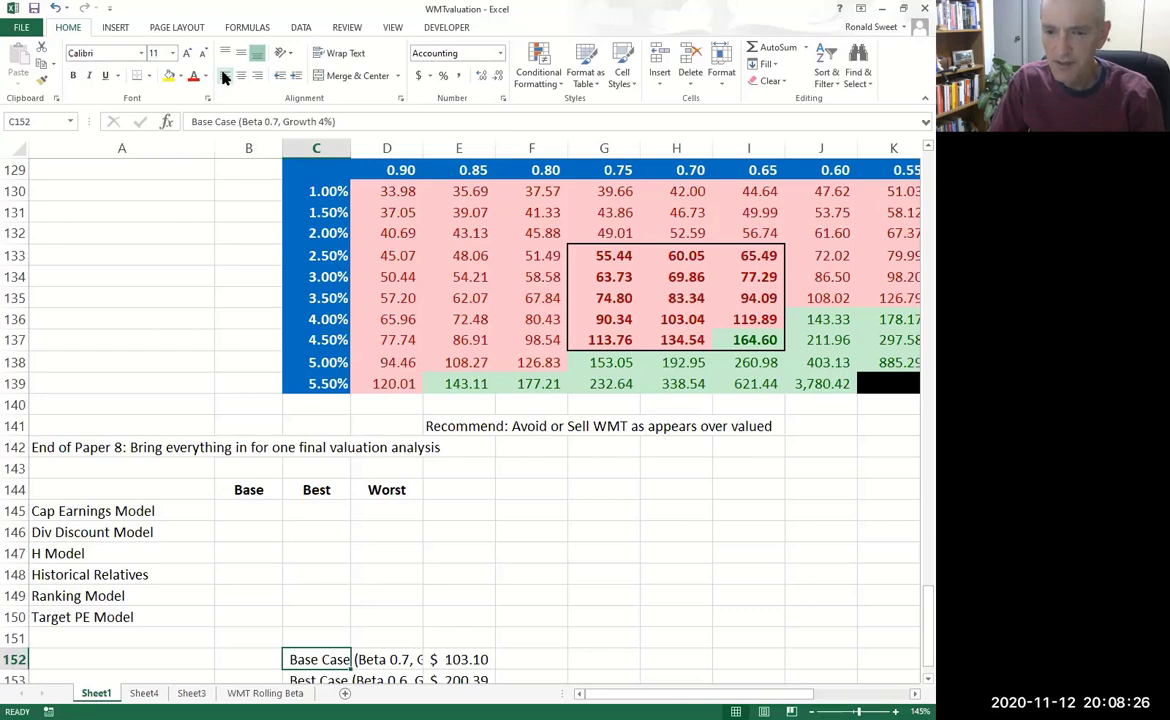
key(Left)
key(Up)
key(Up)
key(Up)
key(Up)
key(Up)
key(Up)
key(Up)
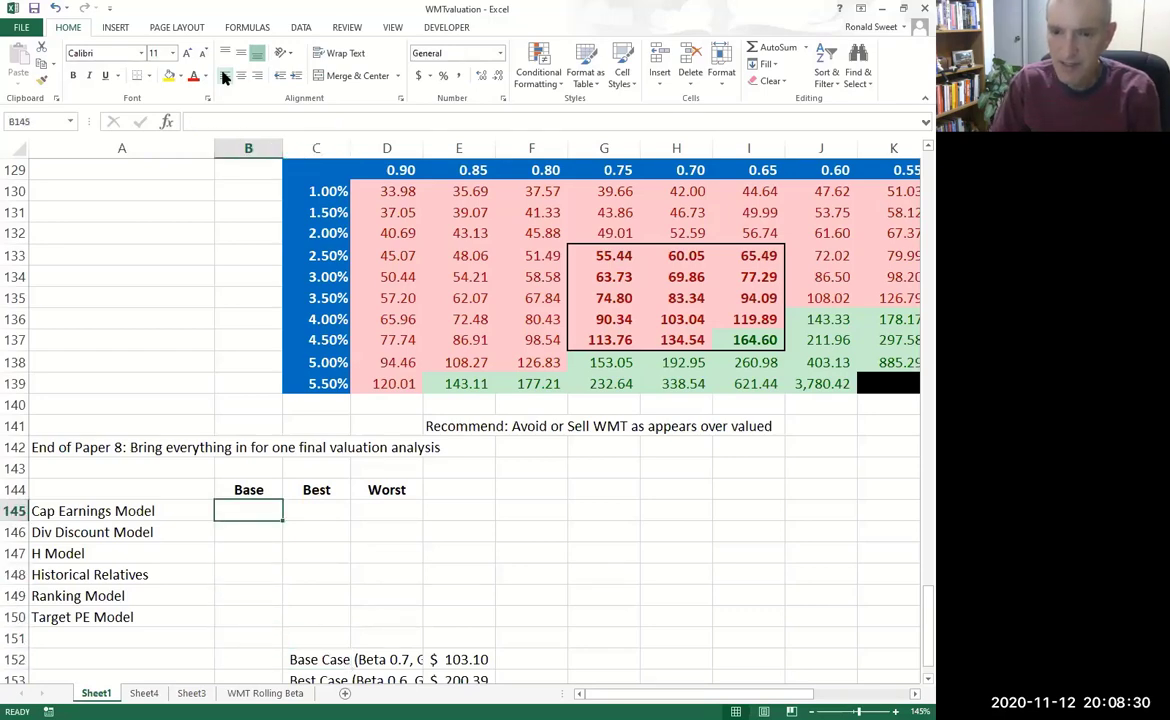
- Enter the Cap Earnings Model values in B145:D145: base 98, best 128 and worst 62
text(68)
key(Tab)
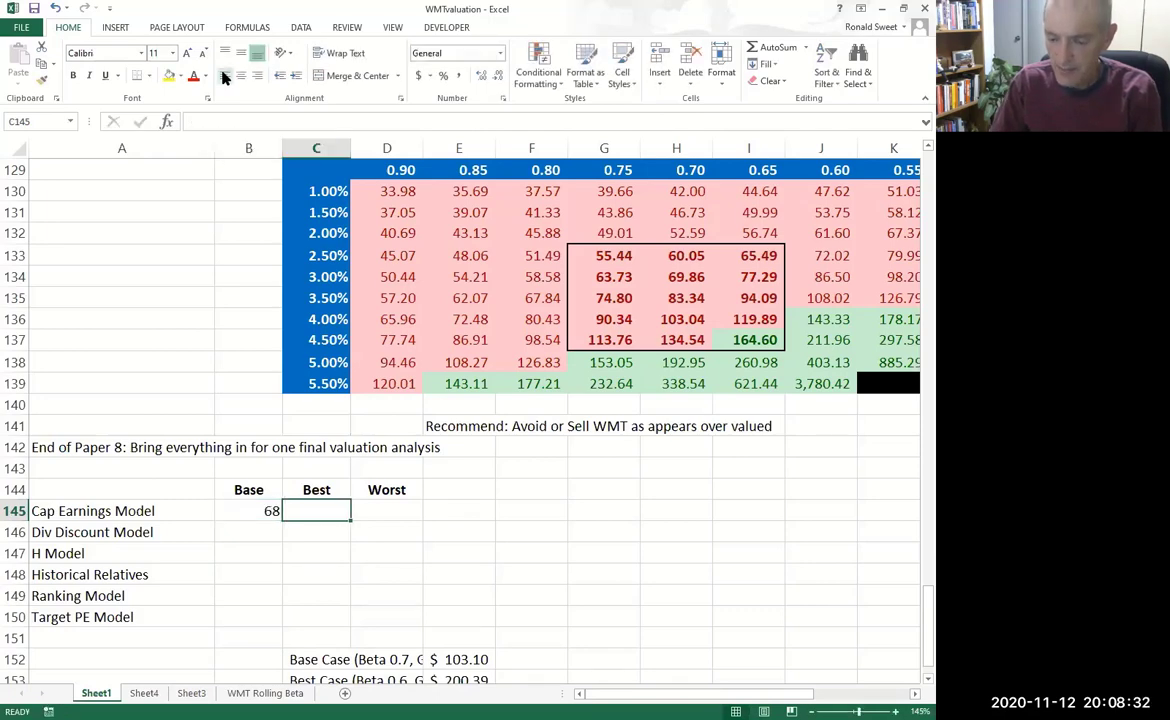
key(Left)
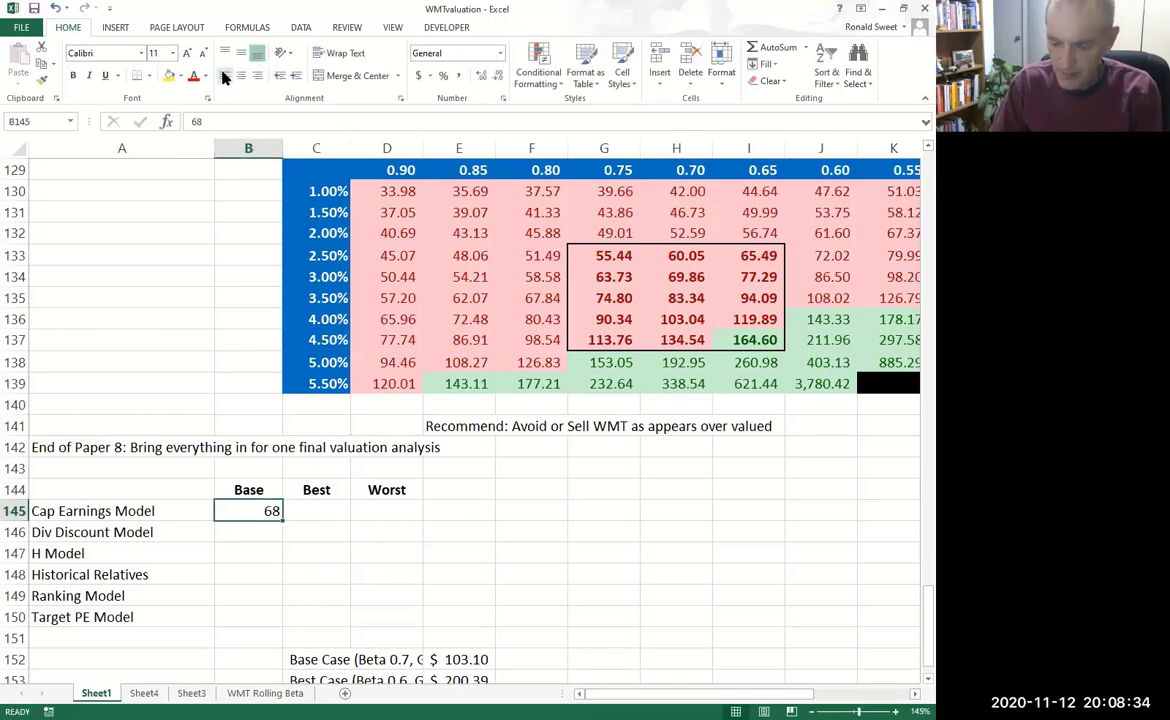
text(98)
key(Tab)
text(12)
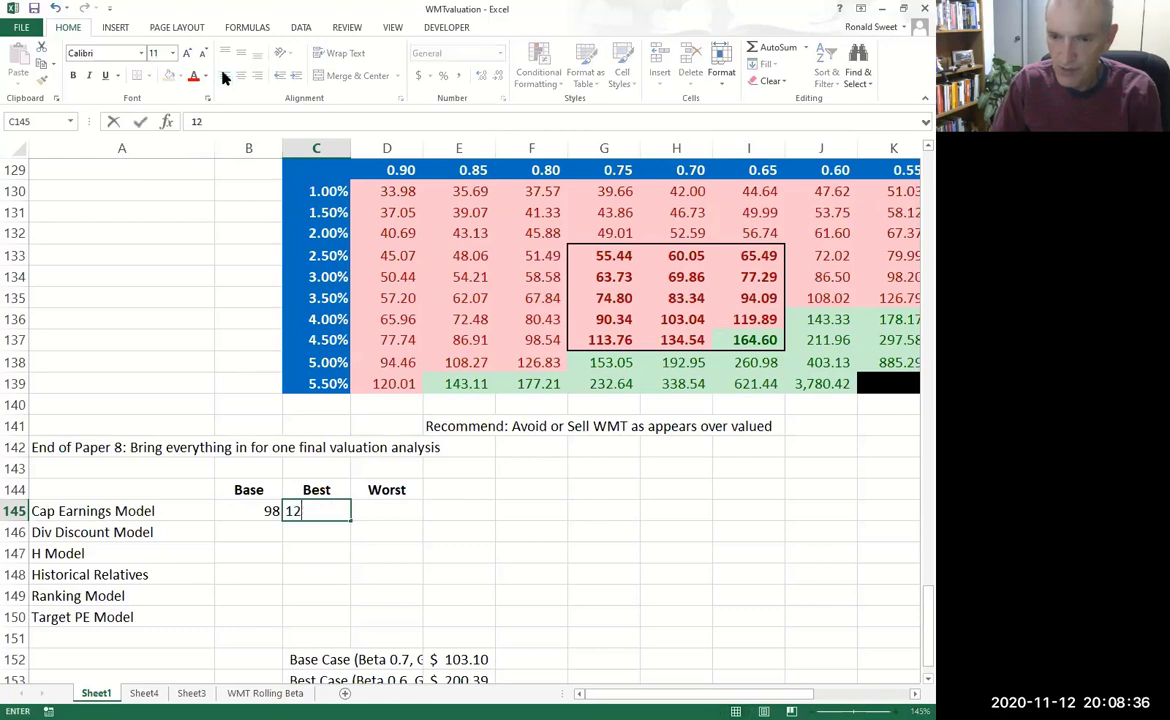
text(8)
key(Tab)
text(62)
key(Return)
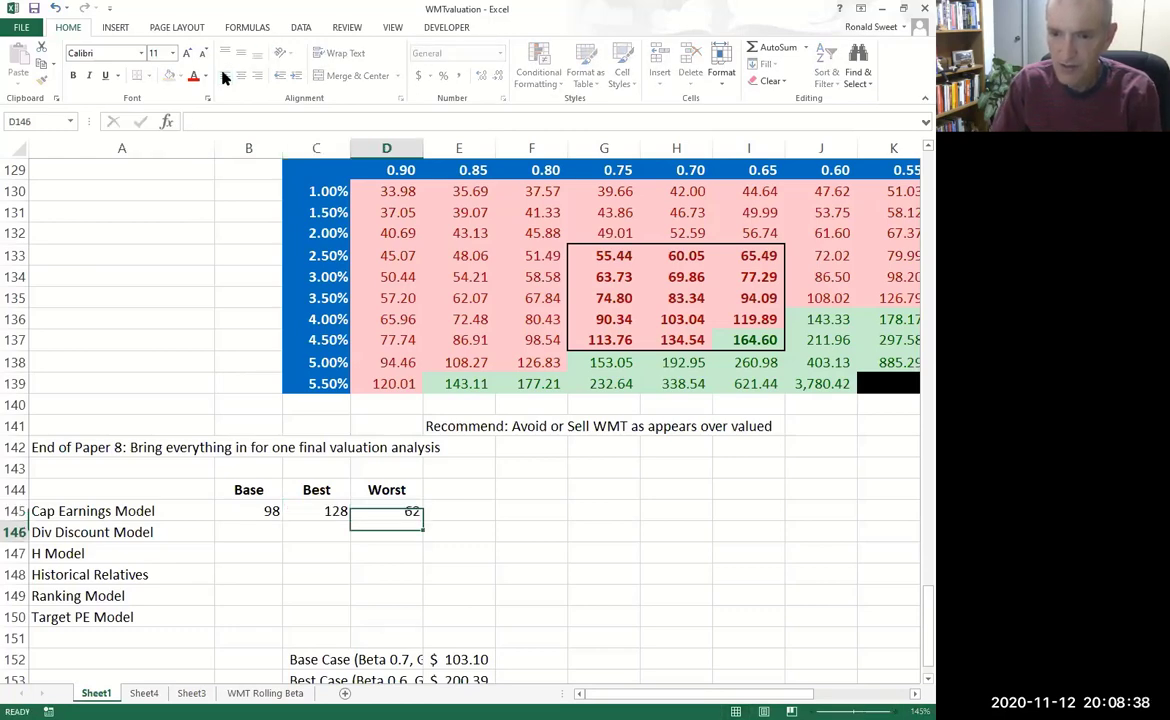
- Format the Cap Earnings Model values in B145:D145 as Accounting with a dollar sign
key(Up)
key(Left)
key(Left)
key(shift+Right)
key(shift+Right)
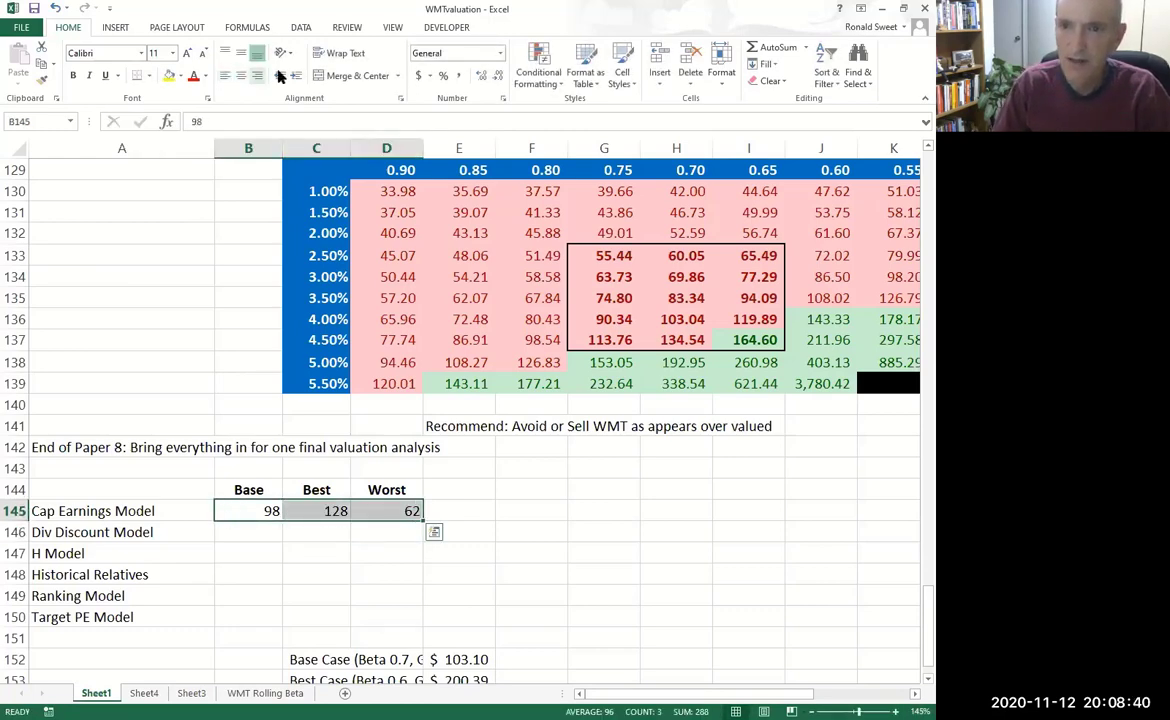
click(419, 77)
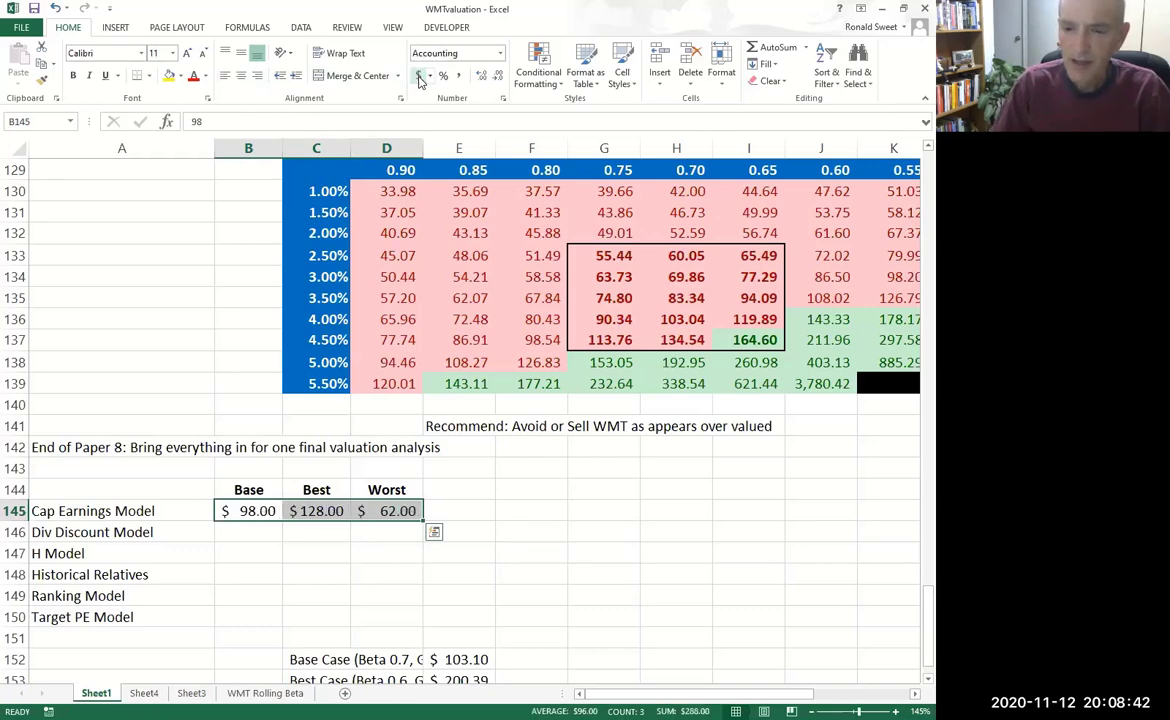
key(Down)
key(Up)
key(shift+Right)
key(shift+Right)
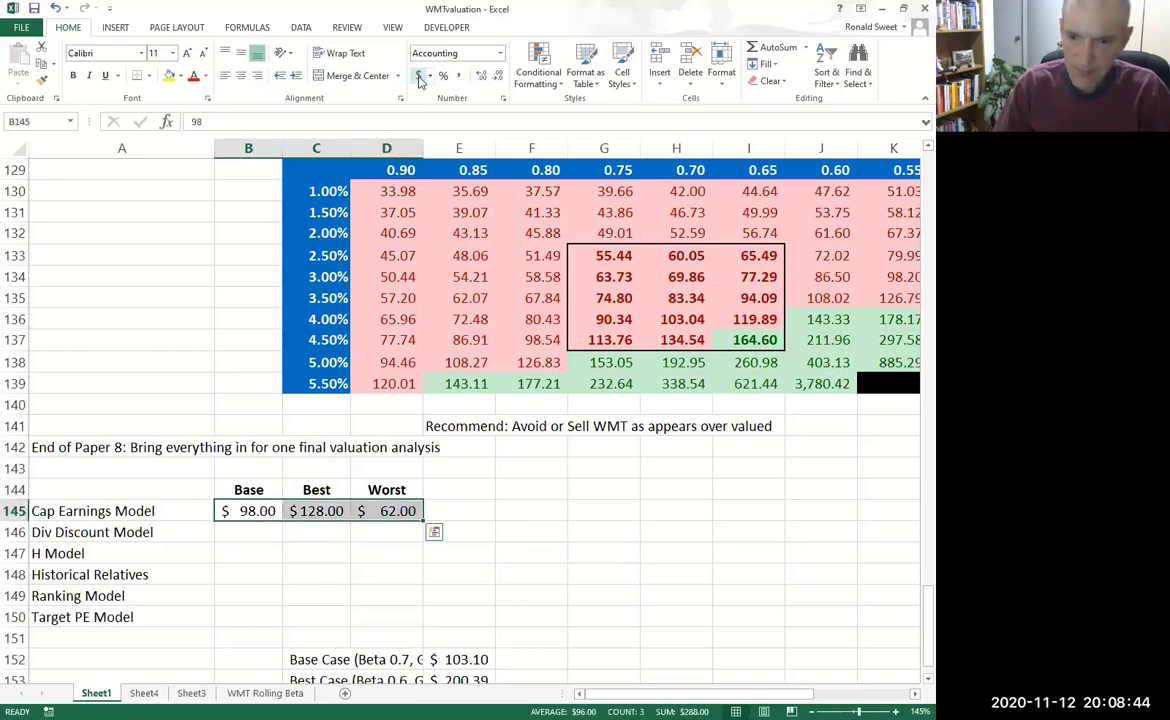
- Link the Div Discount Model cell B146 to G136 in the sensitivity table with +G136
key(shift+Down)
key(Down)
key(shift+Right)
key(shift+Right)
text(+)
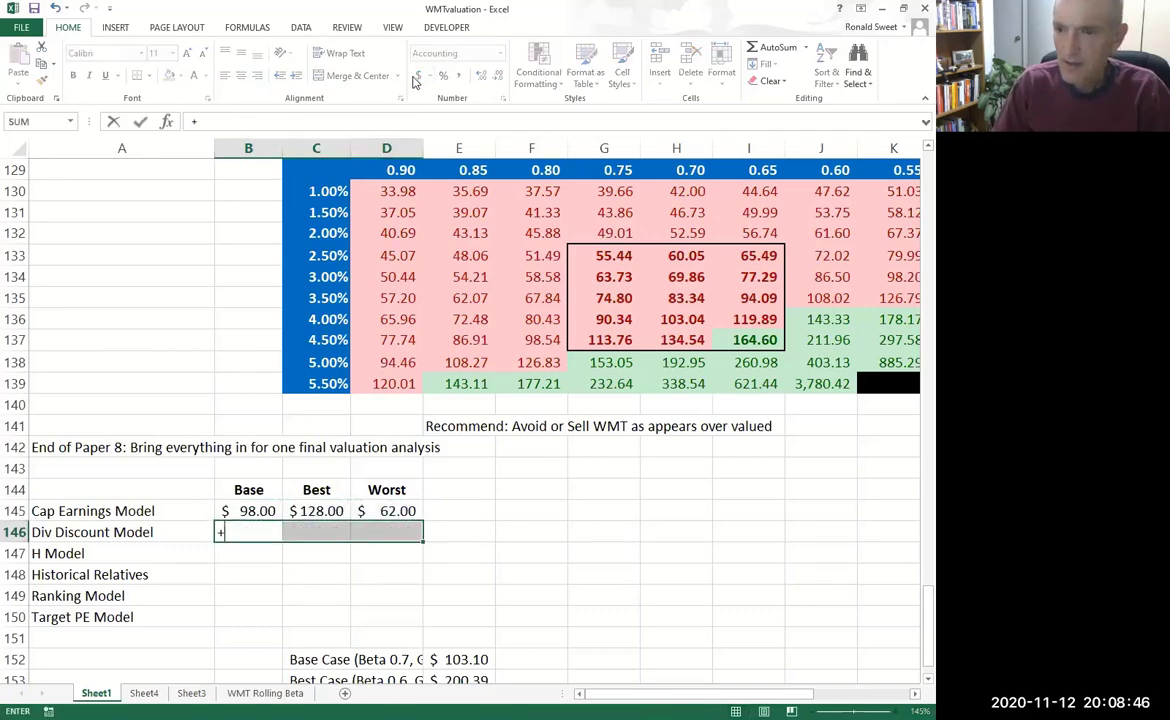
click(617, 319)
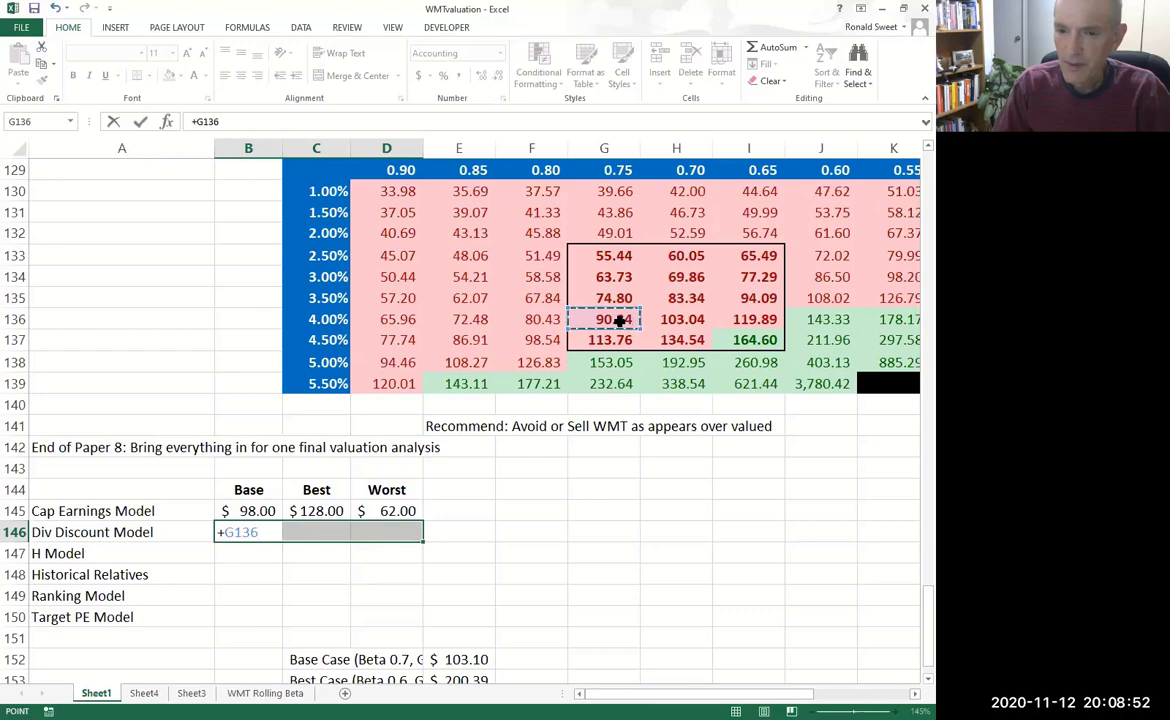
key(Return)
- Move the Div Discount Model link from B146 to the Worst cell D146
key(Up)
key(Up)
key(Right)
key(ctrl+c)
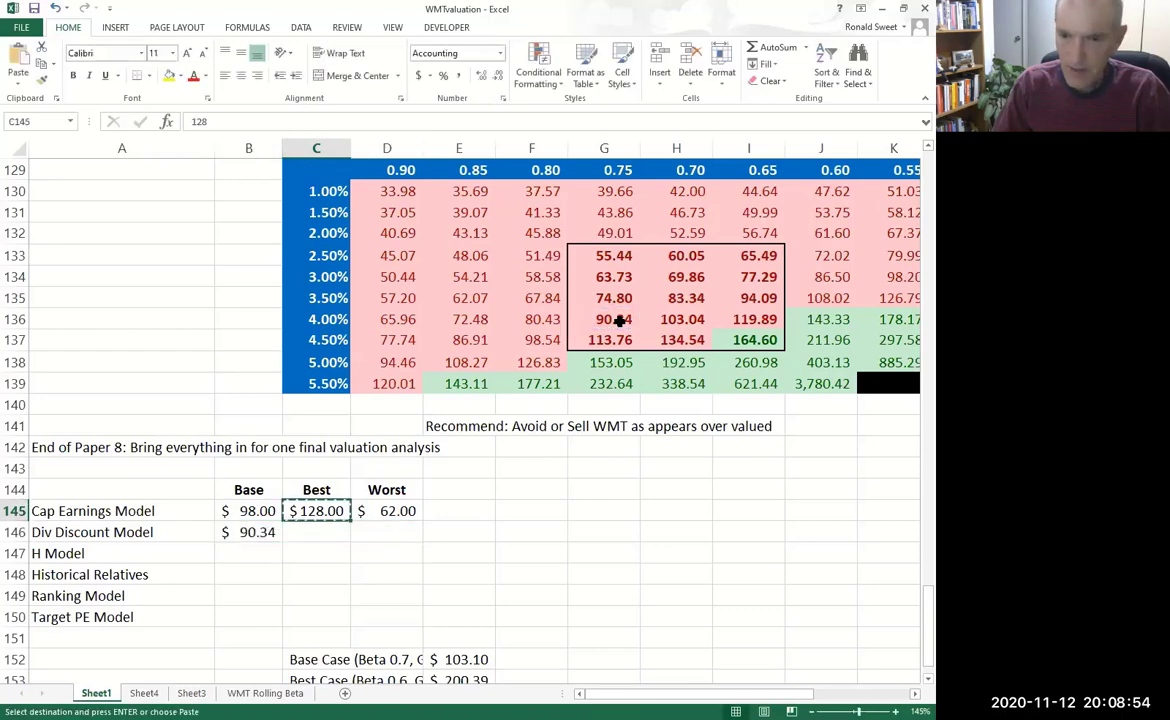
key(Down)
key(Left)
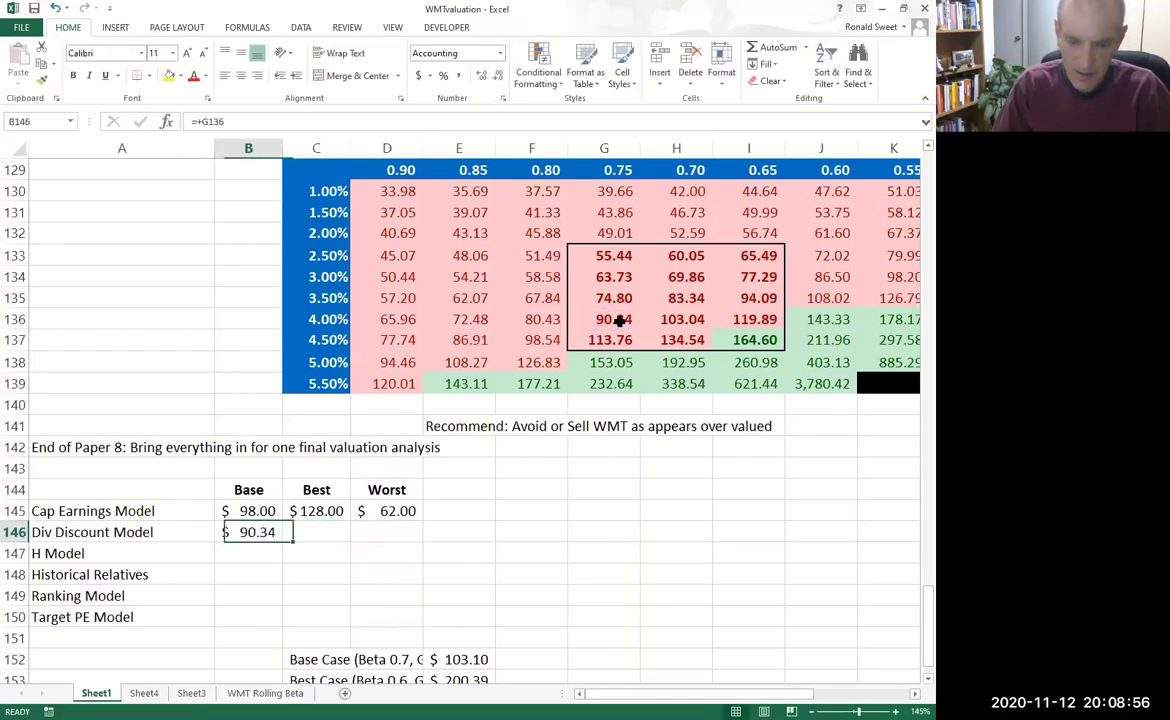
key(ctrl+x)
key(Right)
key(Right)
key(ctrl+v)
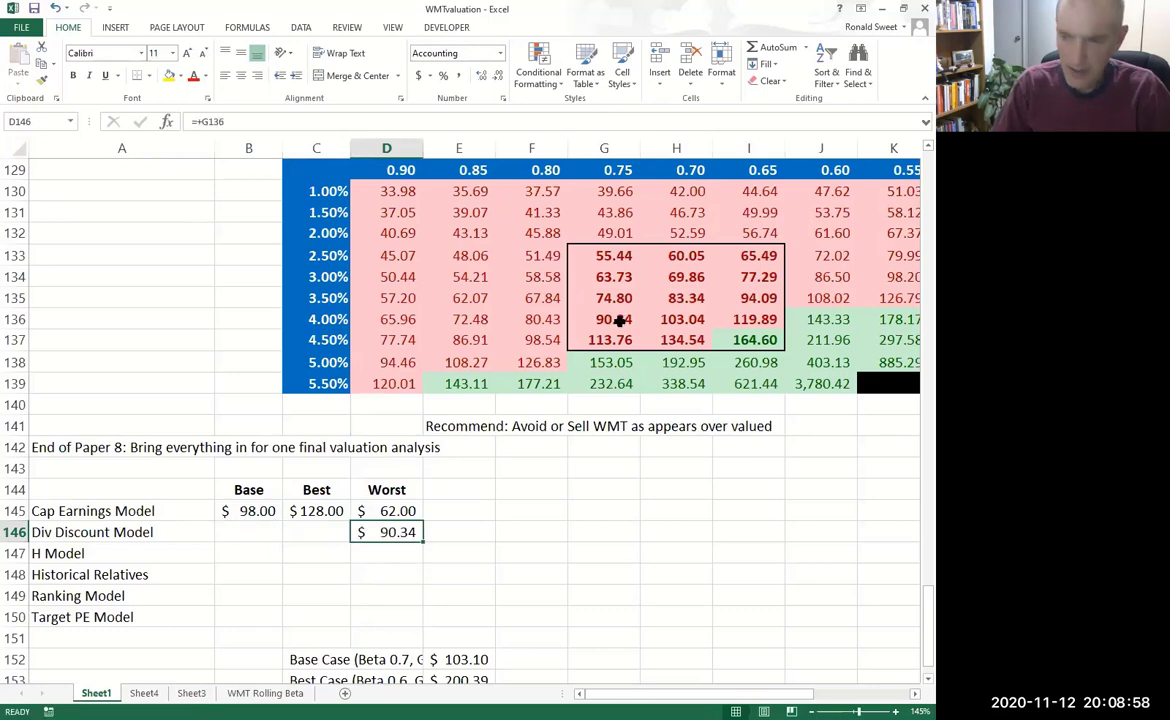
- Fill in the Div Discount Model's remaining cases, linking Base in B146 to H136 and Best in C146 to I136
key(ctrl+c)
key(Right)
key(ctrl+v)
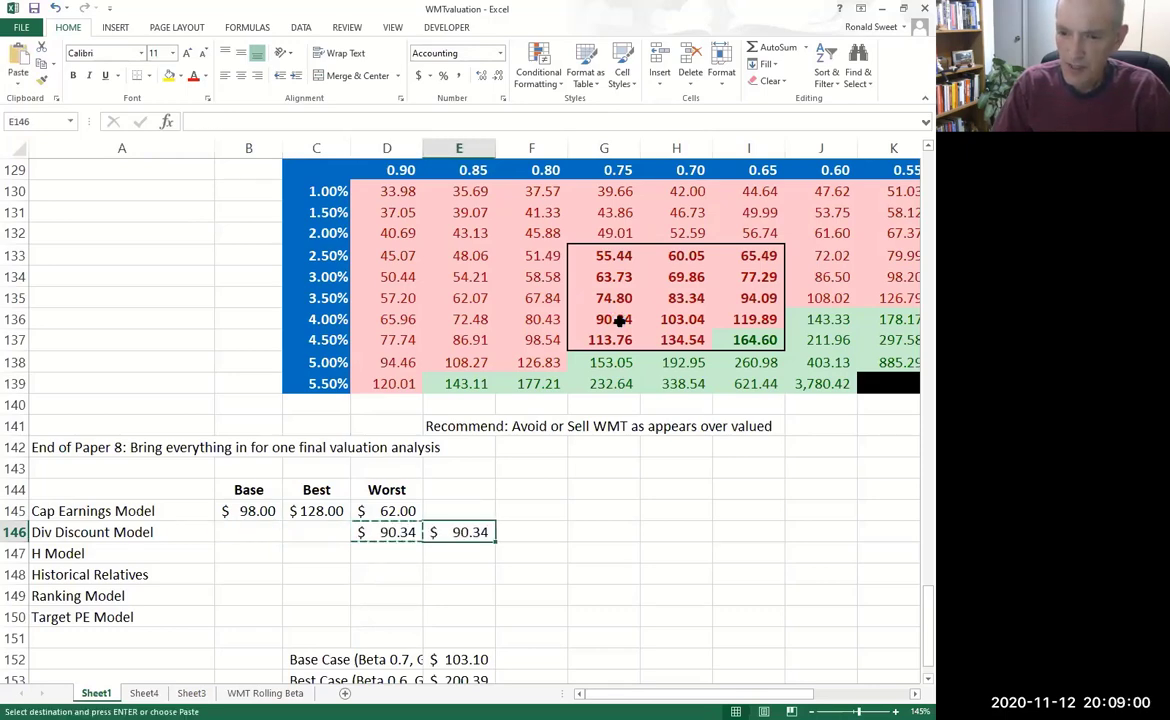
key(Left)
key(Left)
key(Left)
key(ctrl+v)
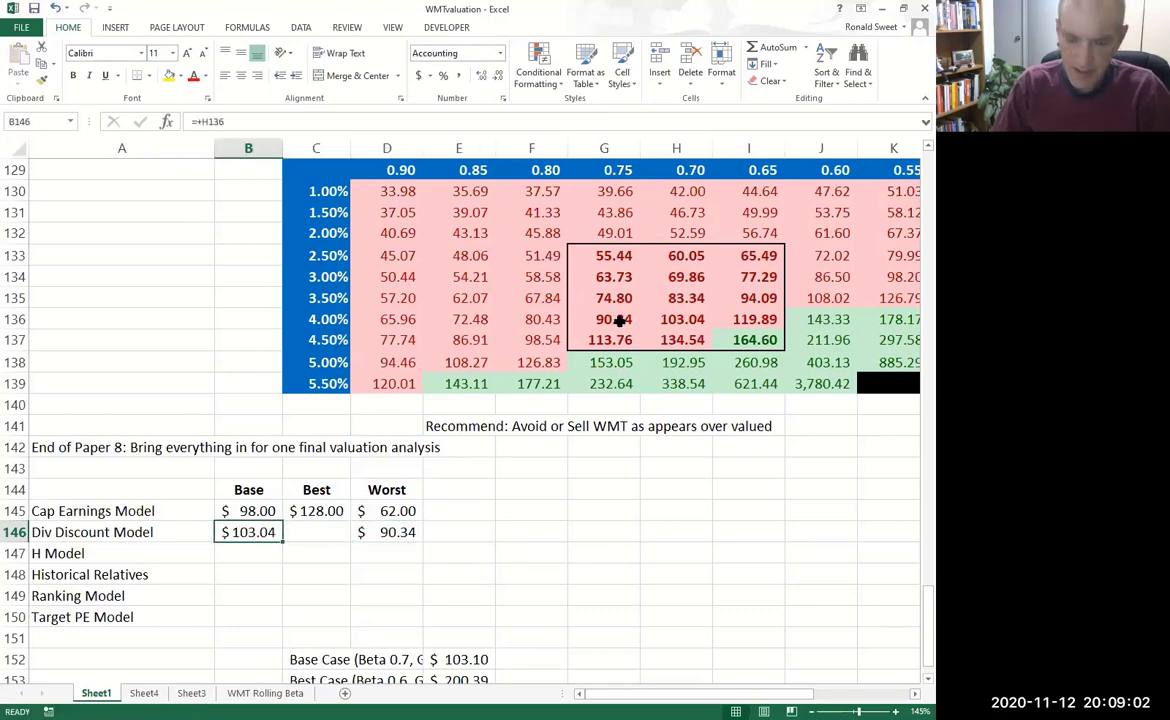
key(Right)
text(=+I136)
key(ctrl+Return)
- Create the H Model link to Sheet4 cell L28 and have it run across B148:D148 as L28, M28 and N28
key(Down)
key(Left)
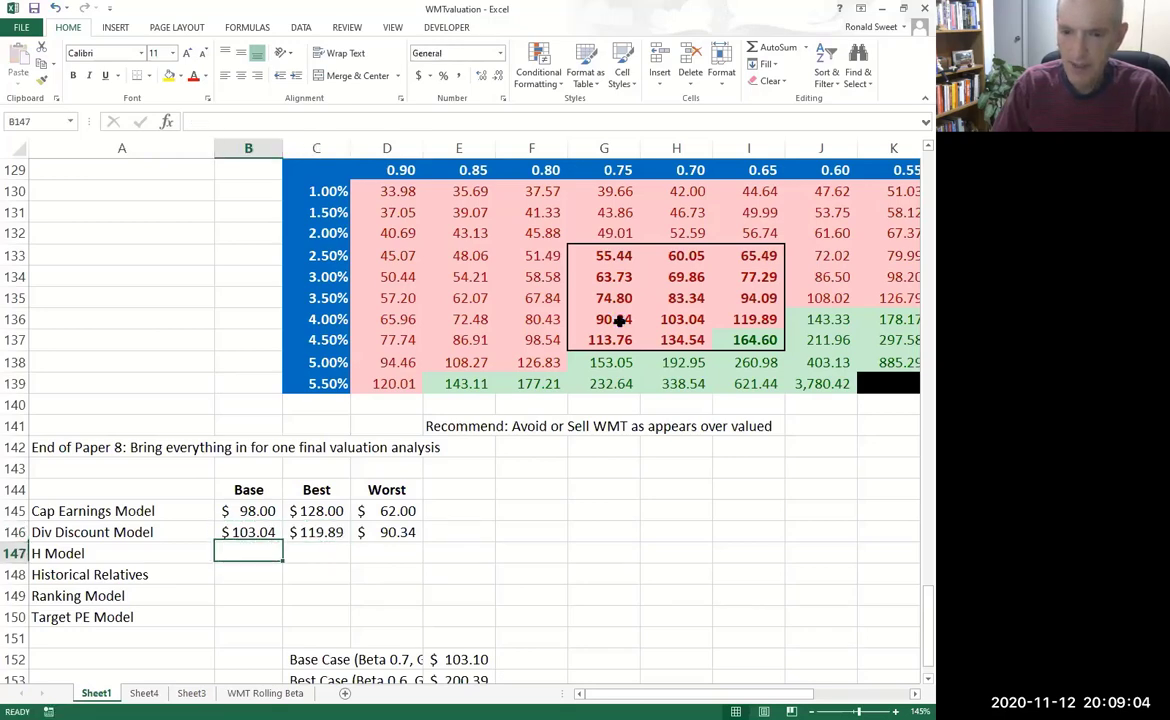
text(+)
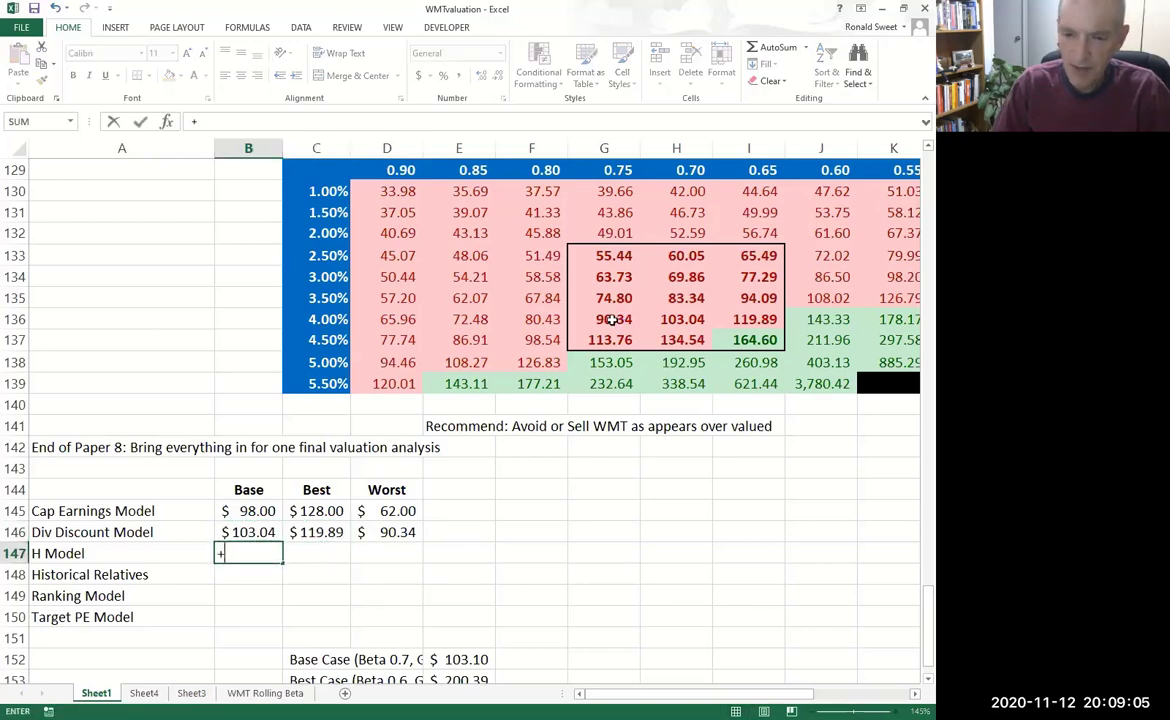
click(143, 692)
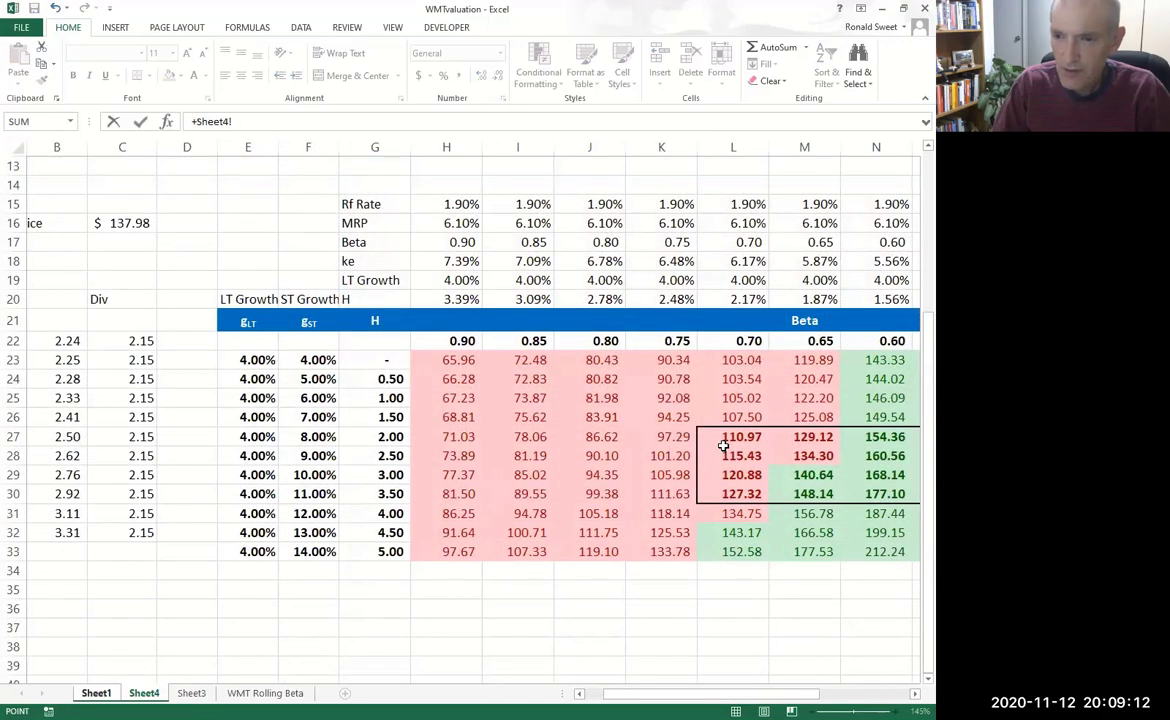
click(721, 451)
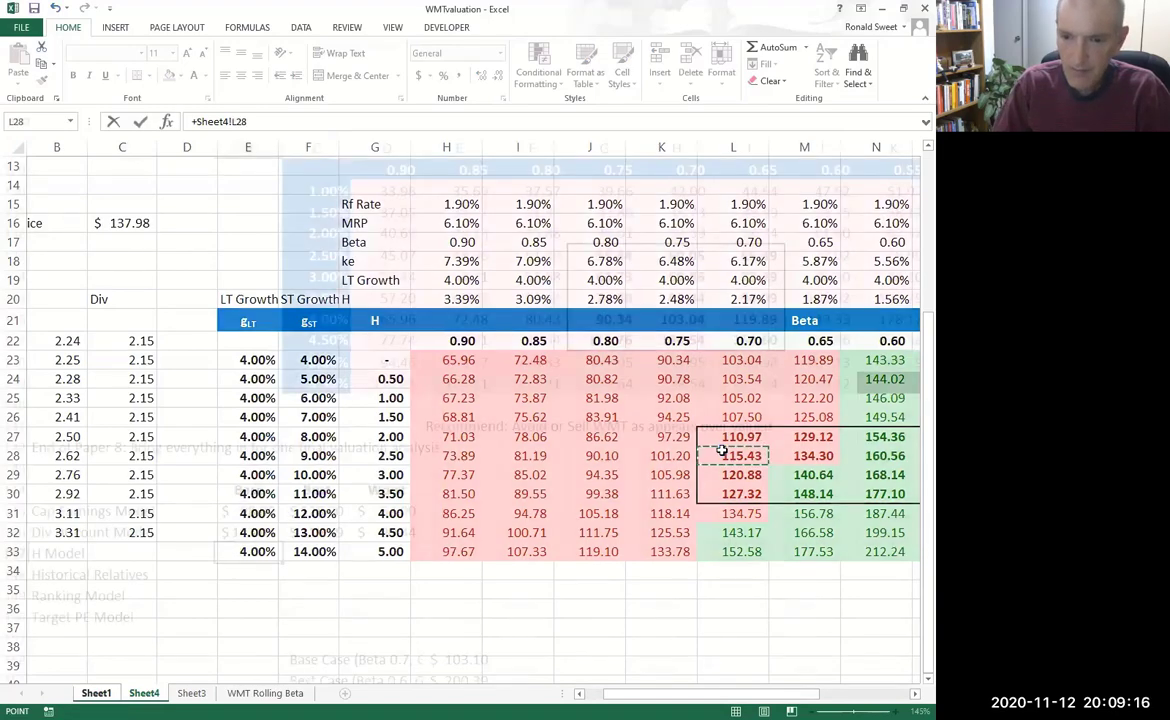
key(Return)
key(ctrl+v)
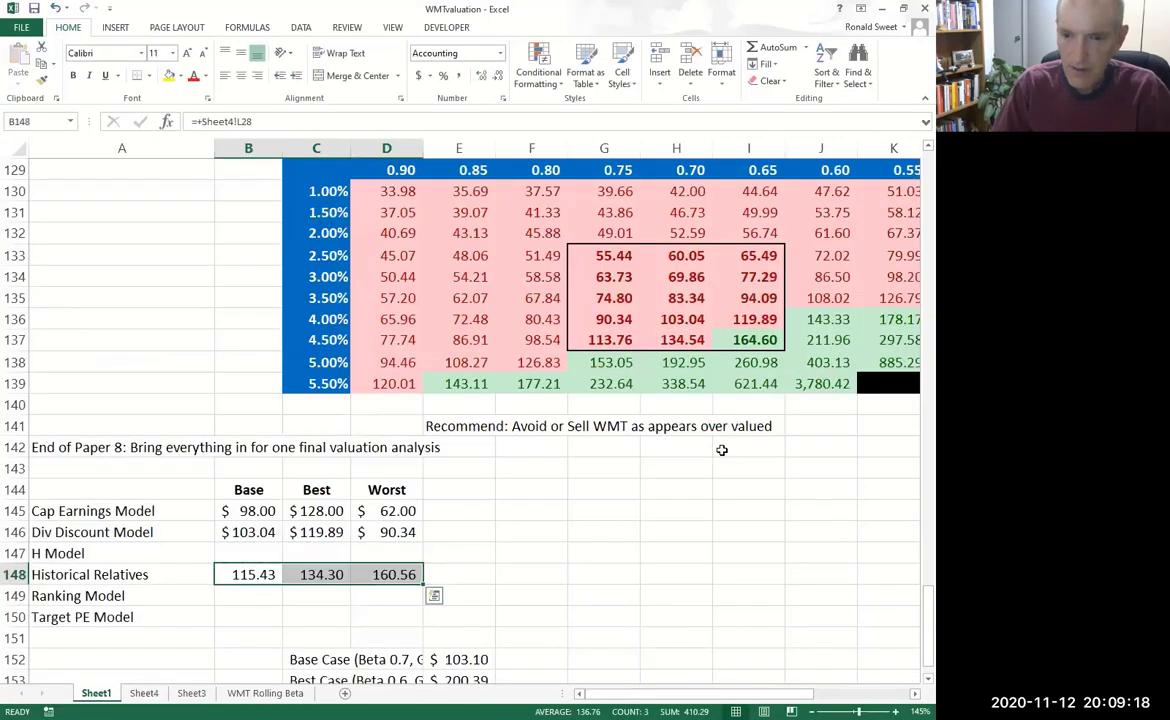
- Move the Sheet4 L28 link from B148 to the H Model's Worst cell D147
key(ctrl+x)
key(Up)
key(Right)
key(Right)
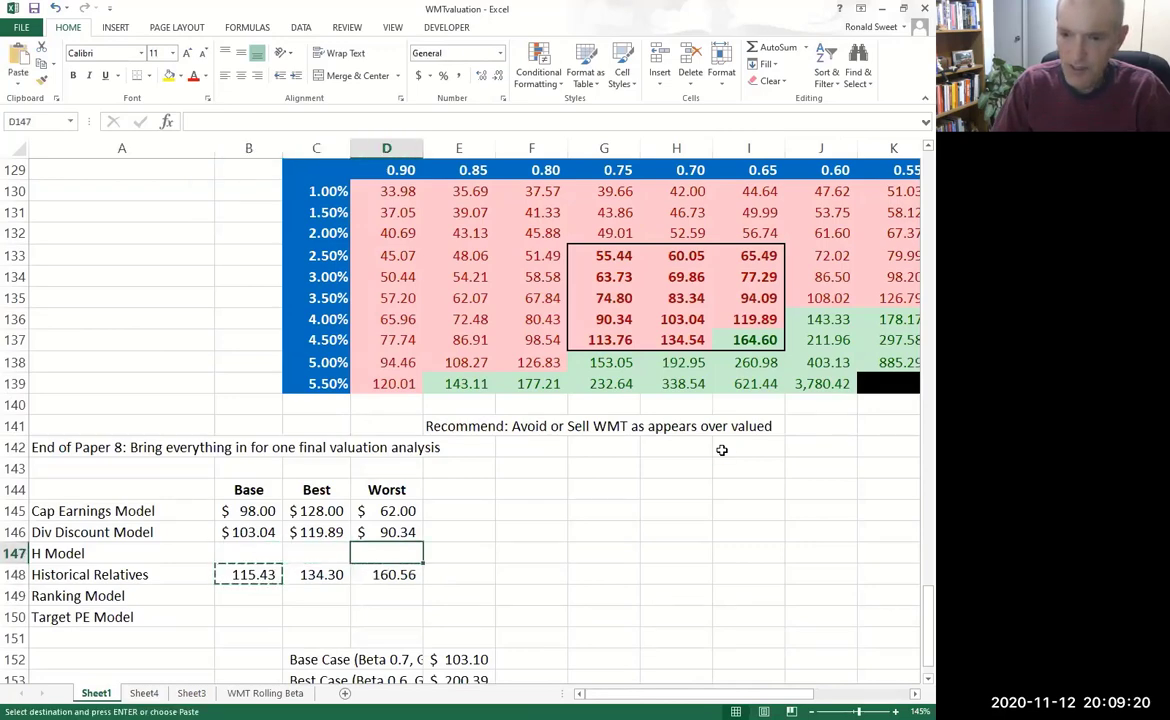
key(ctrl+v)
- Move the Sheet4 M28 link from C148 to the H Model's Base cell B147
key(Down)
key(Left)
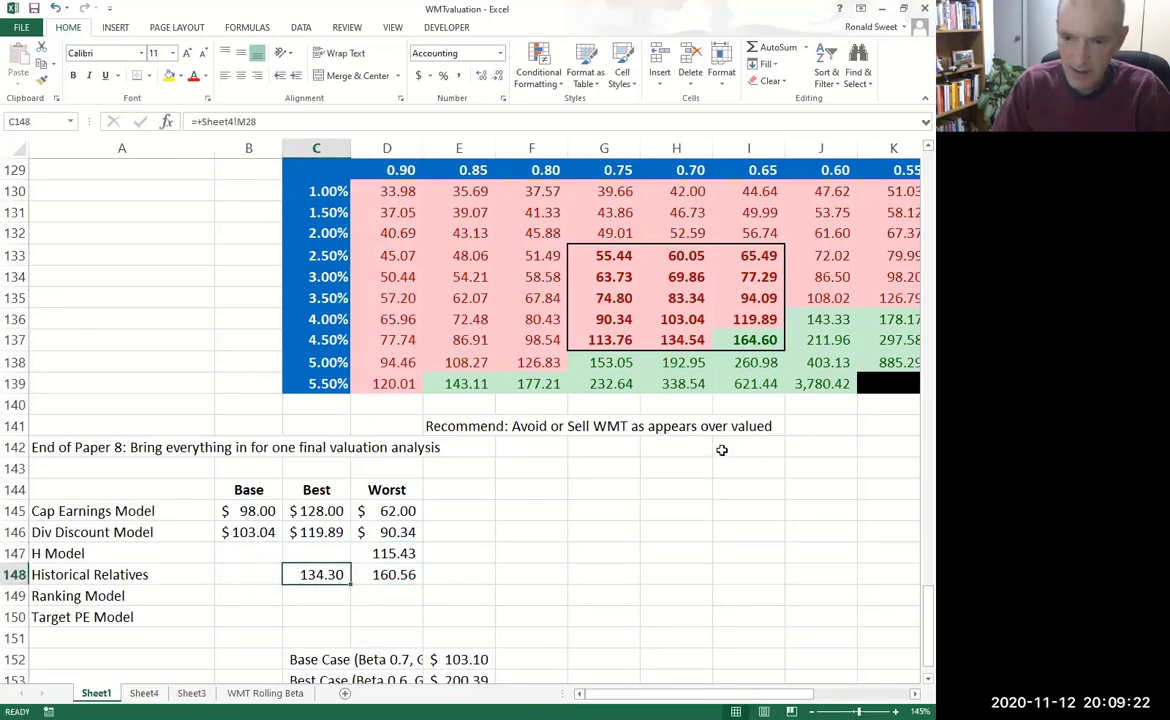
key(ctrl+x)
key(Up)
key(Left)
key(ctrl+v)
- Move the Sheet4 N28 link from D148 to the H Model's Best cell C147
key(Down)
key(Right)
key(Right)
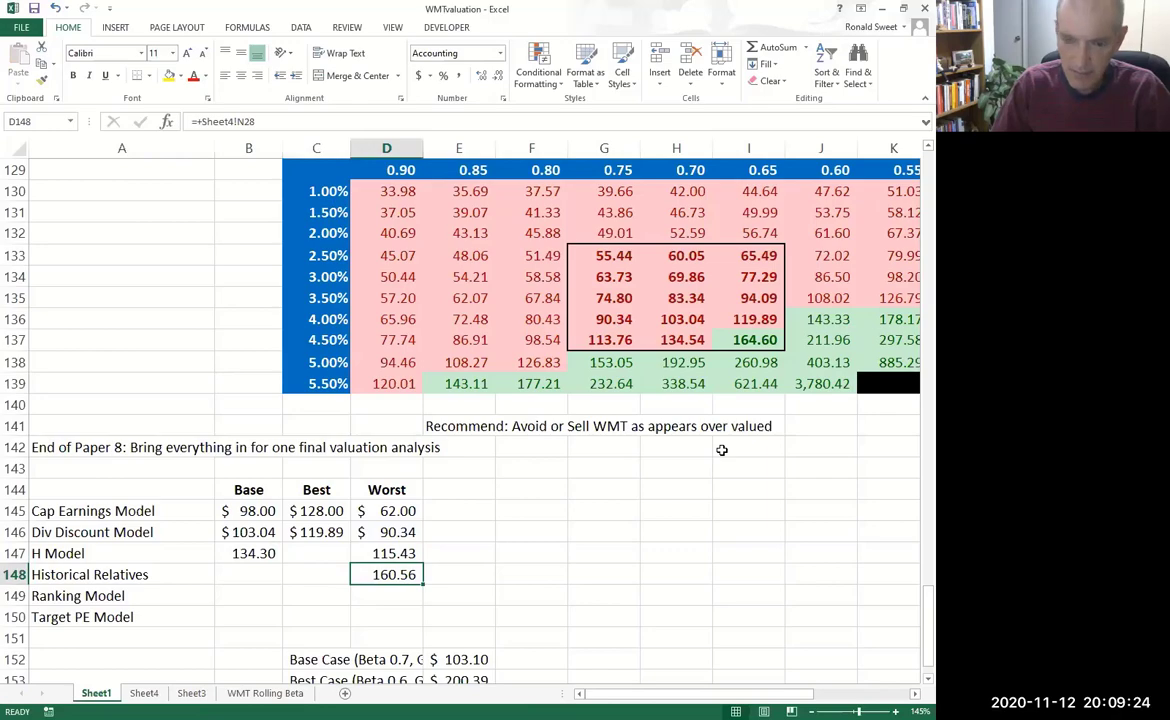
key(ctrl+x)
key(Up)
key(Left)
key(ctrl+v)
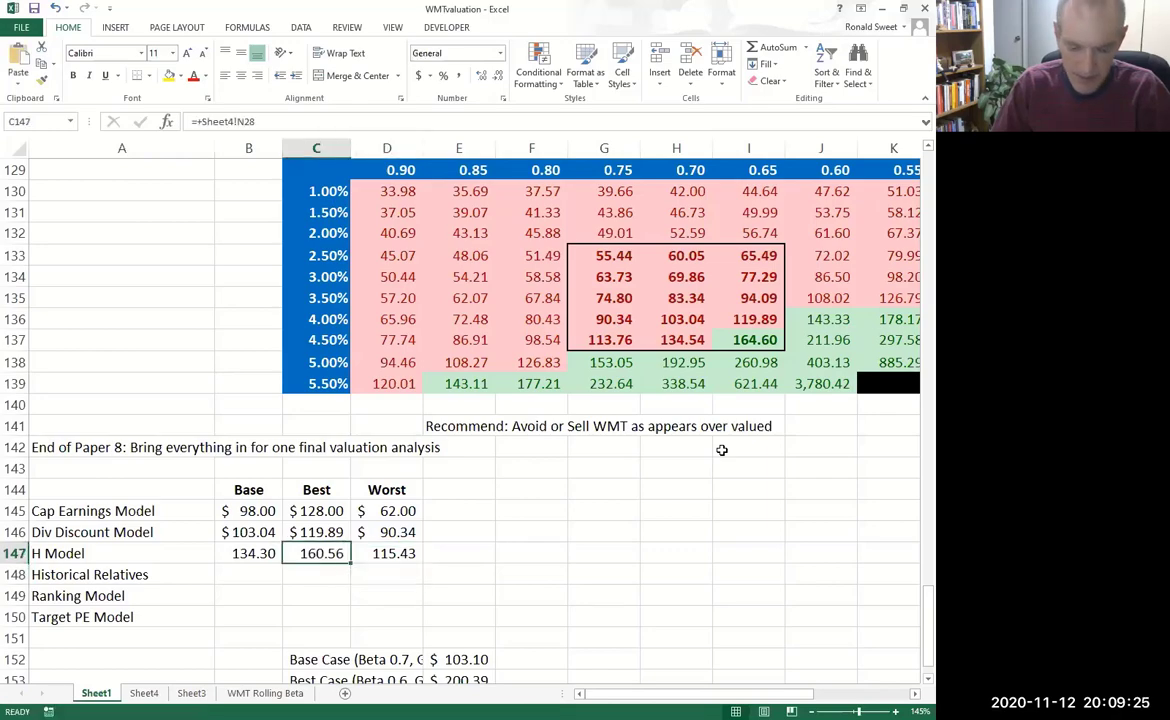
- Format the H Model's base, best and worst values in B147:D147 as accounting dollar amounts
key(Left)
key(shift+Right)
key(shift+Right)
click(418, 75)
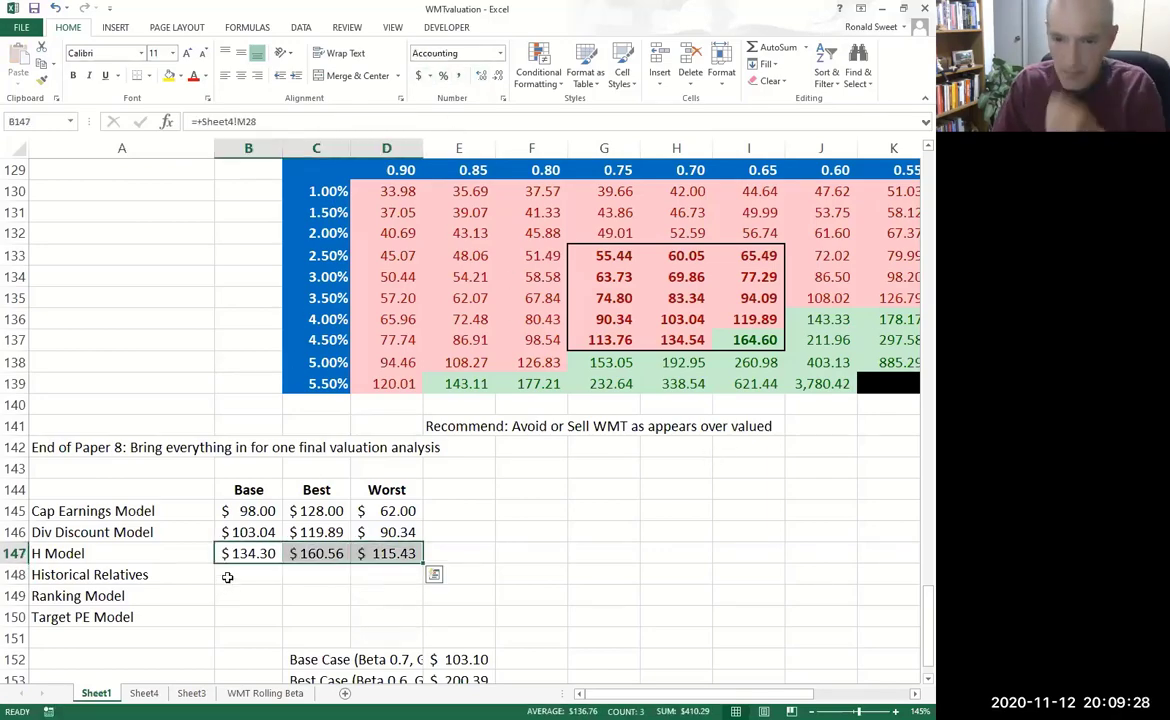
- Add the note "20% Rich" in E148 beside the Historical Relatives row
click(227, 577)
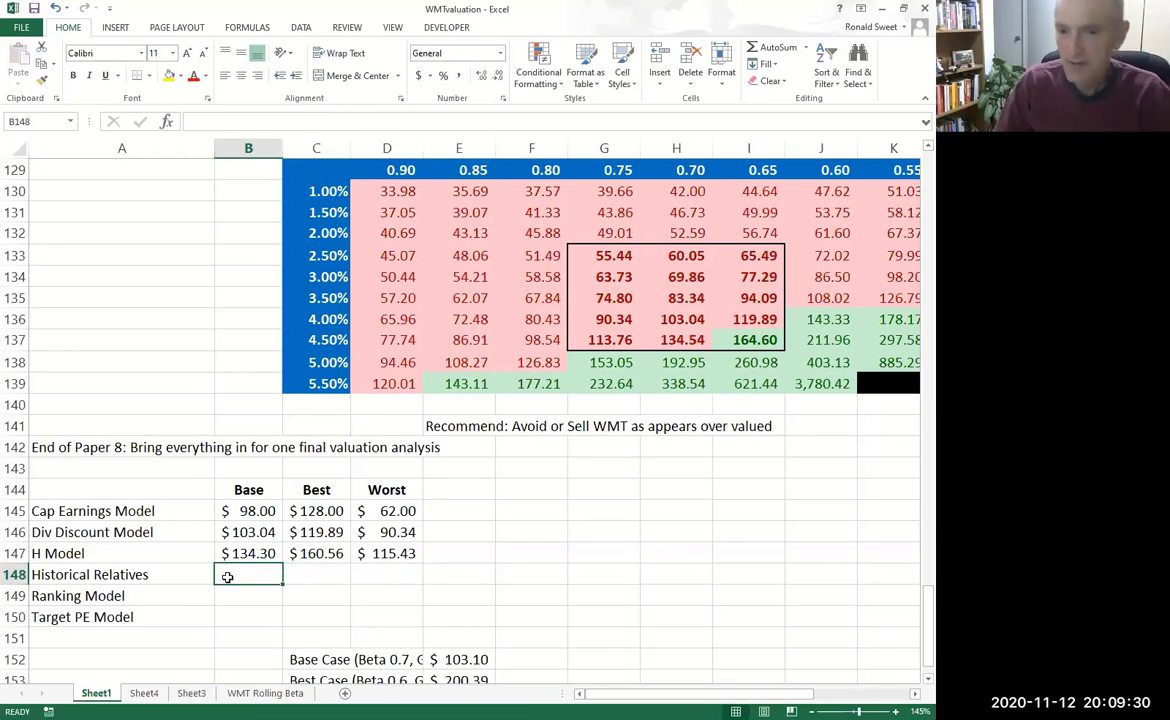
key(Right)
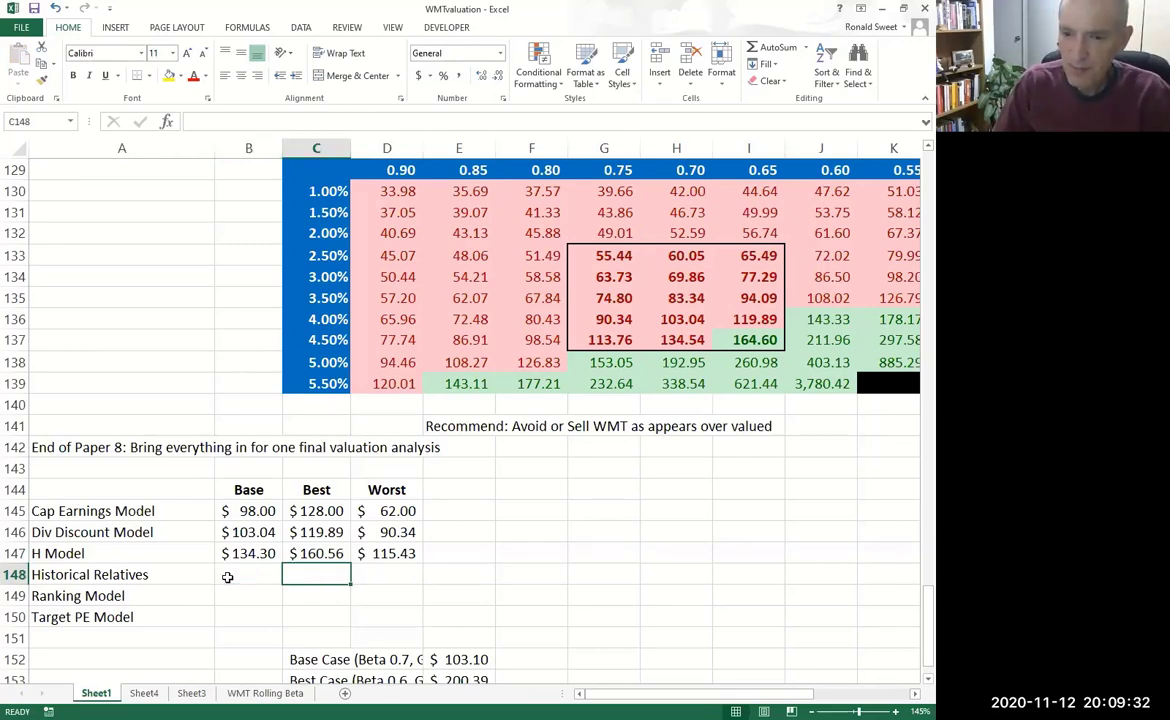
key(Right)
key(Left)
key(Left)
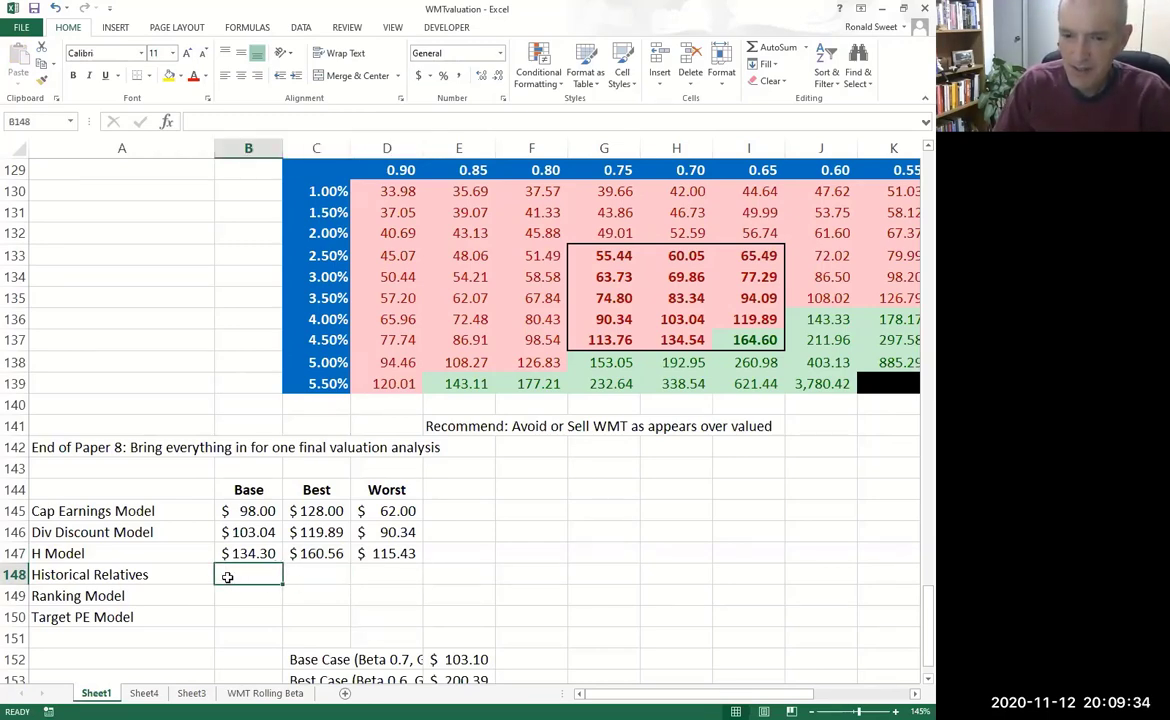
key(Right)
key(Right)
key(Right)
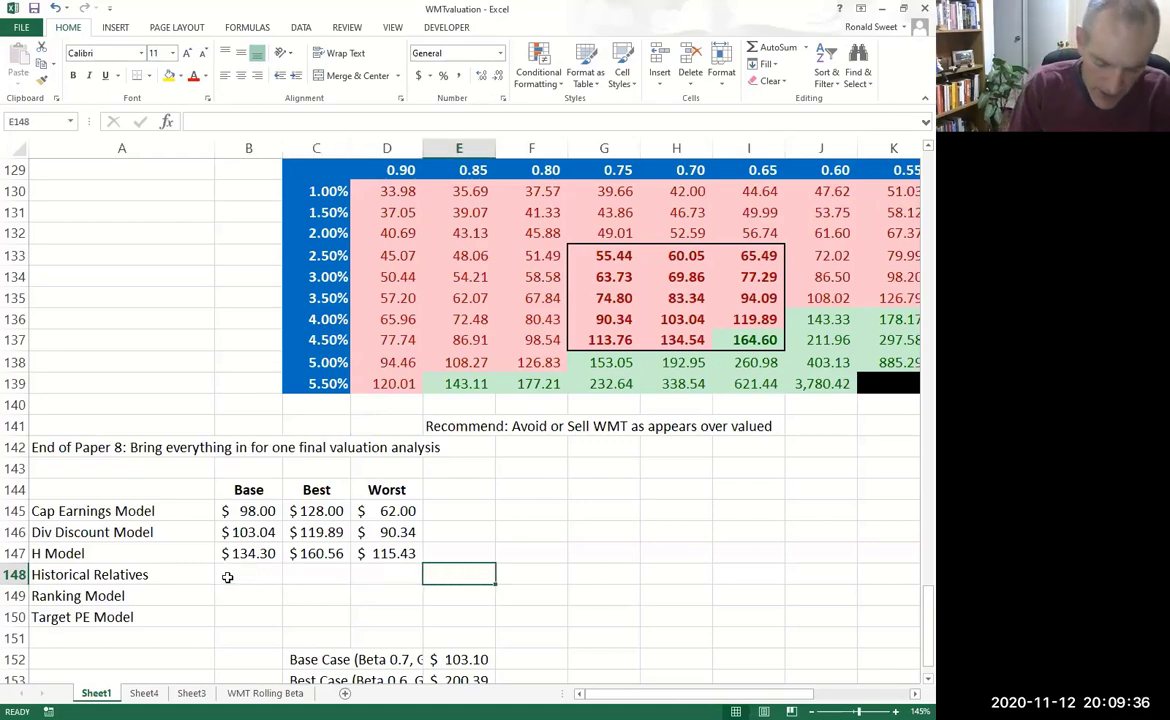
text(20%)
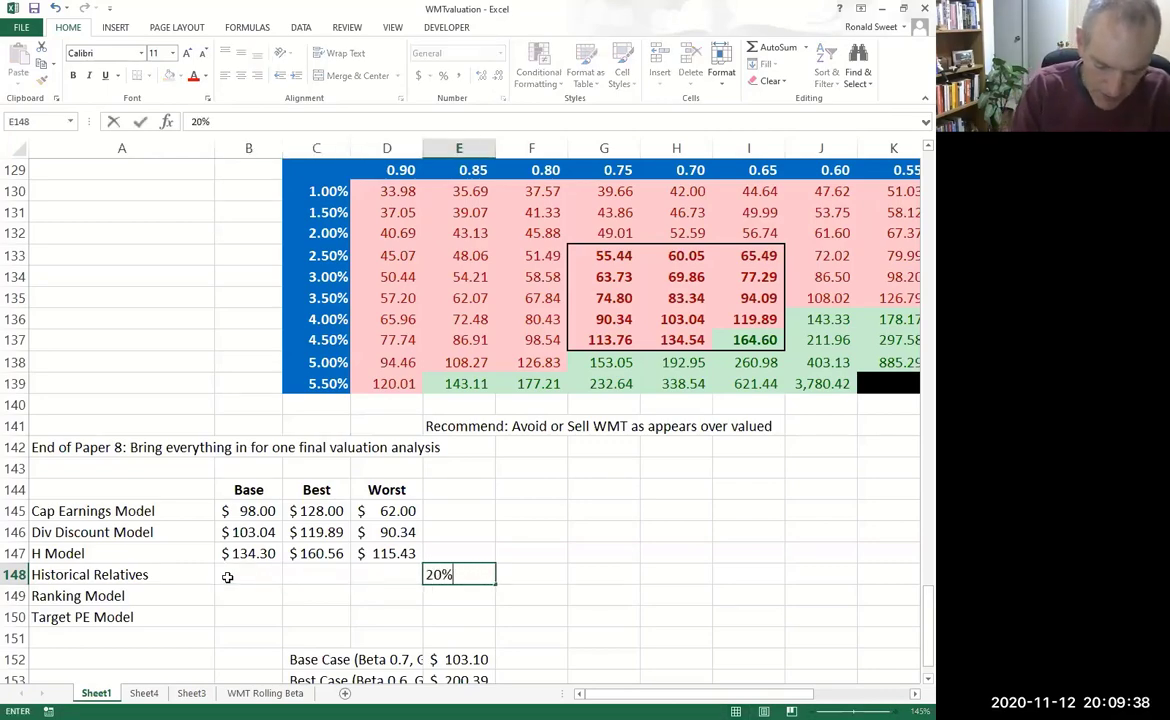
text( Rich)
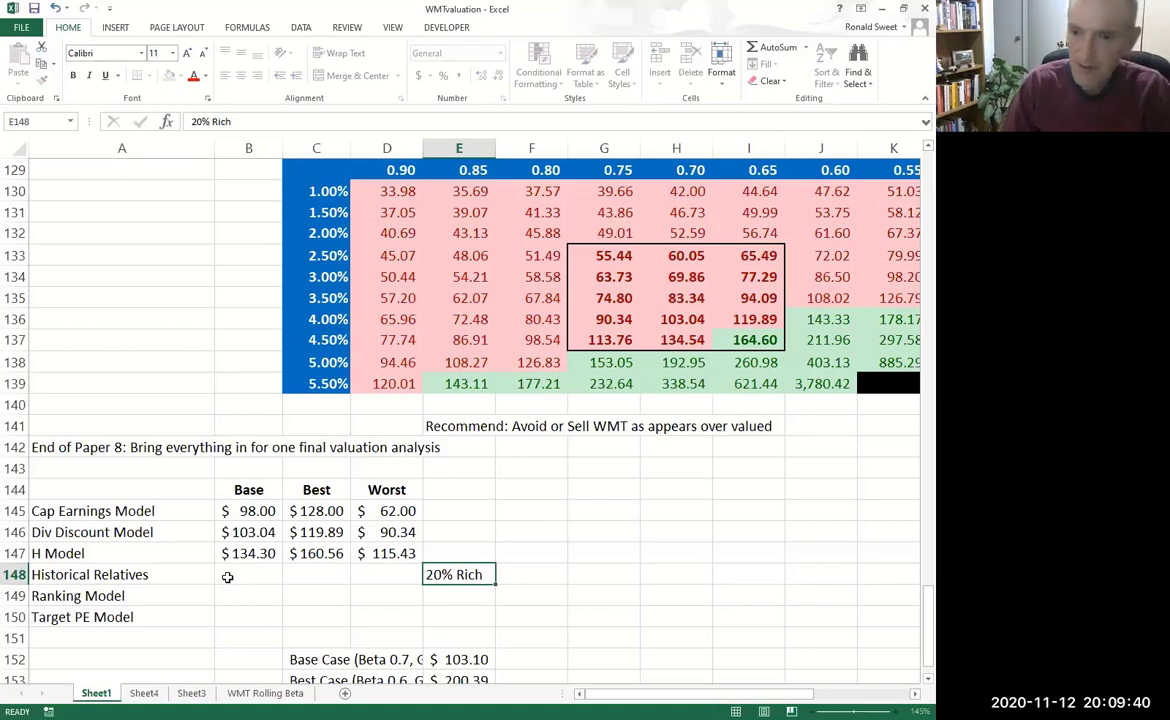
- Enter the formula 148*(1-.2) as the Historical Relatives Base value in B148
key(Left)
key(Left)
key(Left)
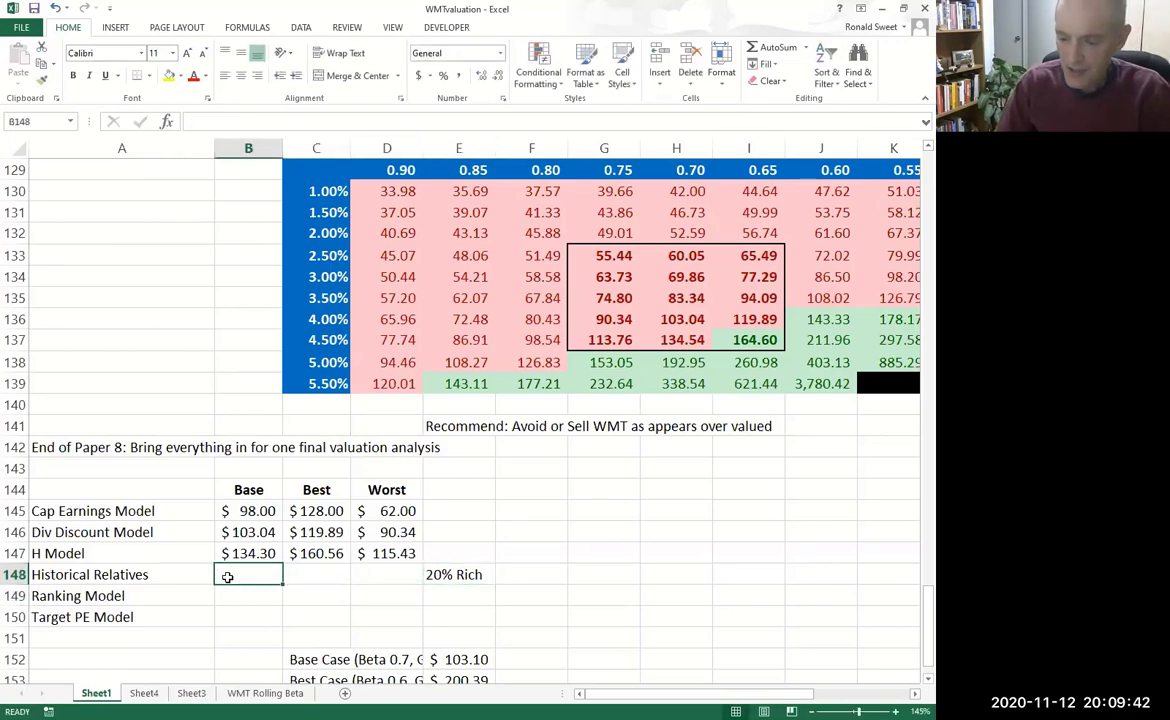
key(Right)
key(Right)
key(Right)
key(Left)
key(Left)
key(Left)
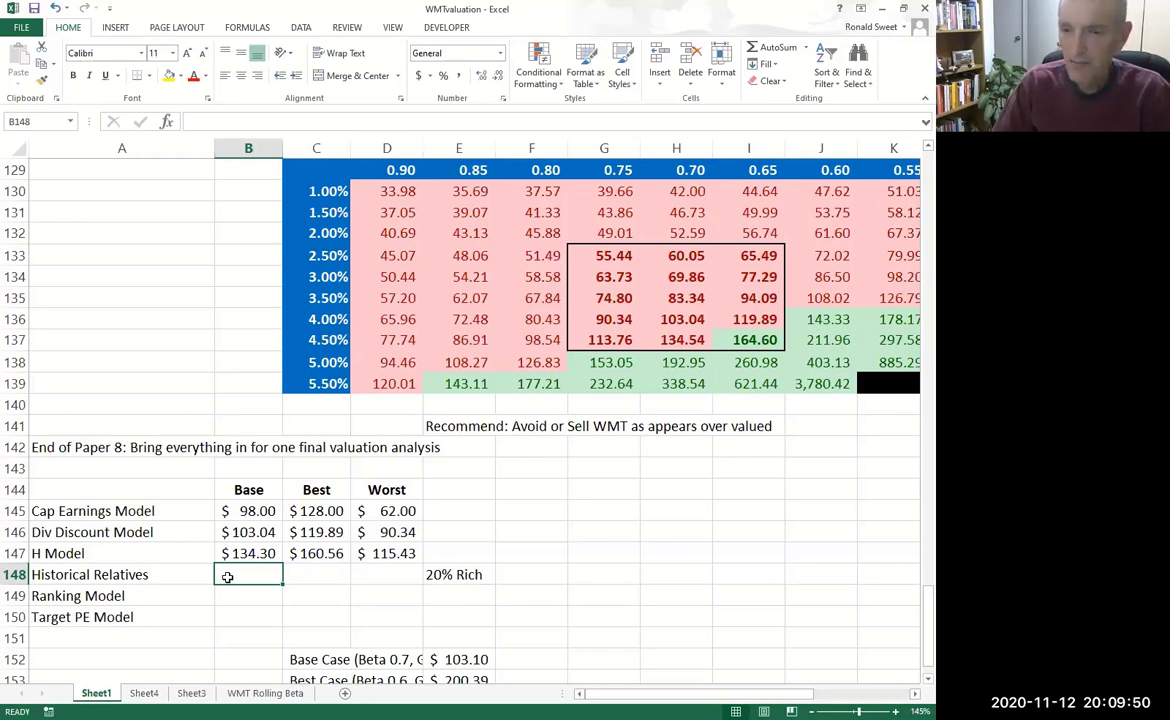
text(+148*()
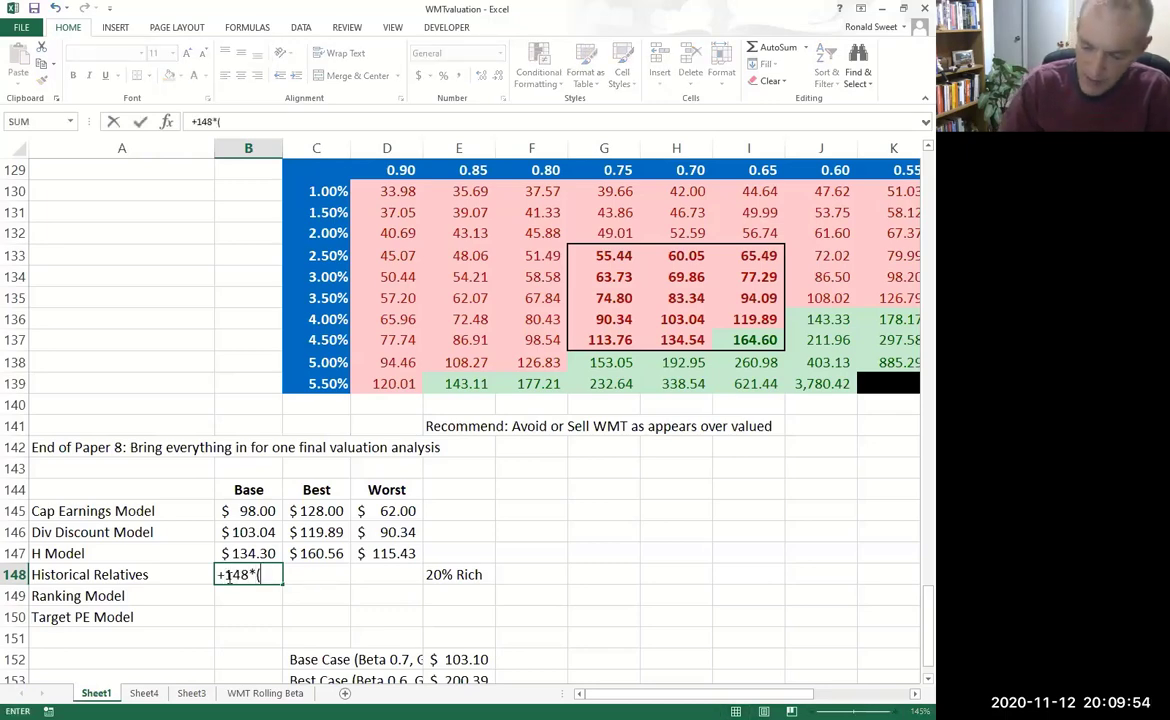
text(1-0.2))
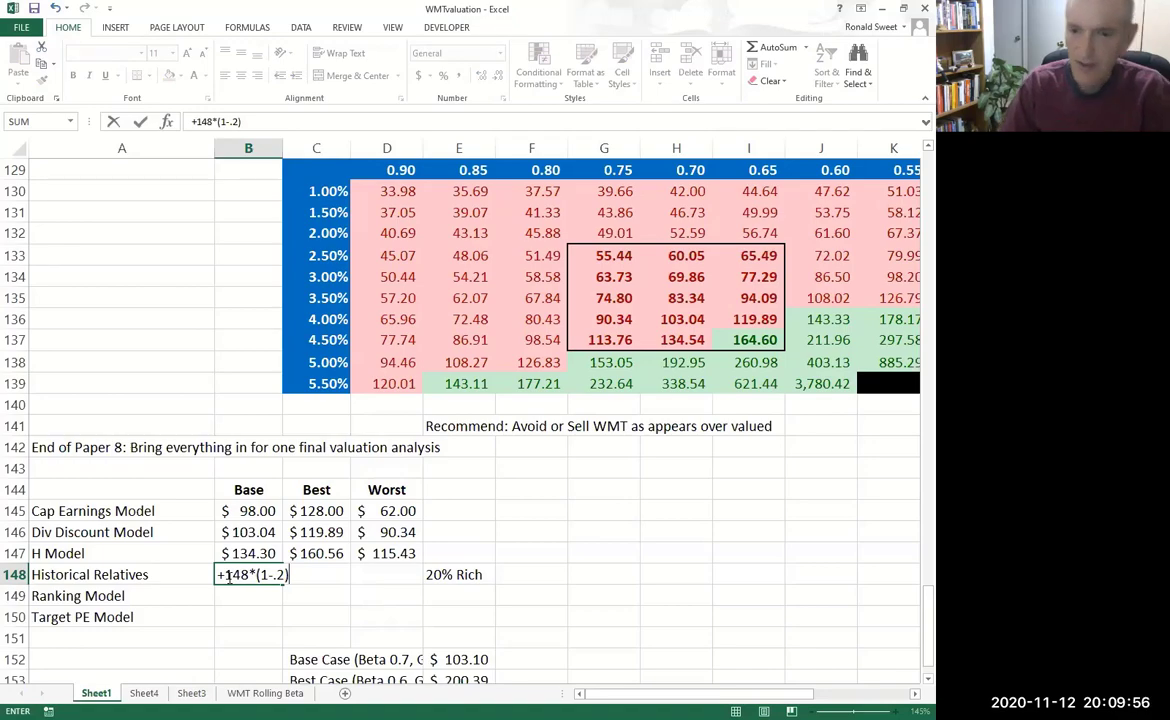
key(Return)
- Extend the Historical Relatives note in E148 to read "5% cheap to 20% Rich"
click(228, 576)
key(Right)
key(Right)
key(Right)
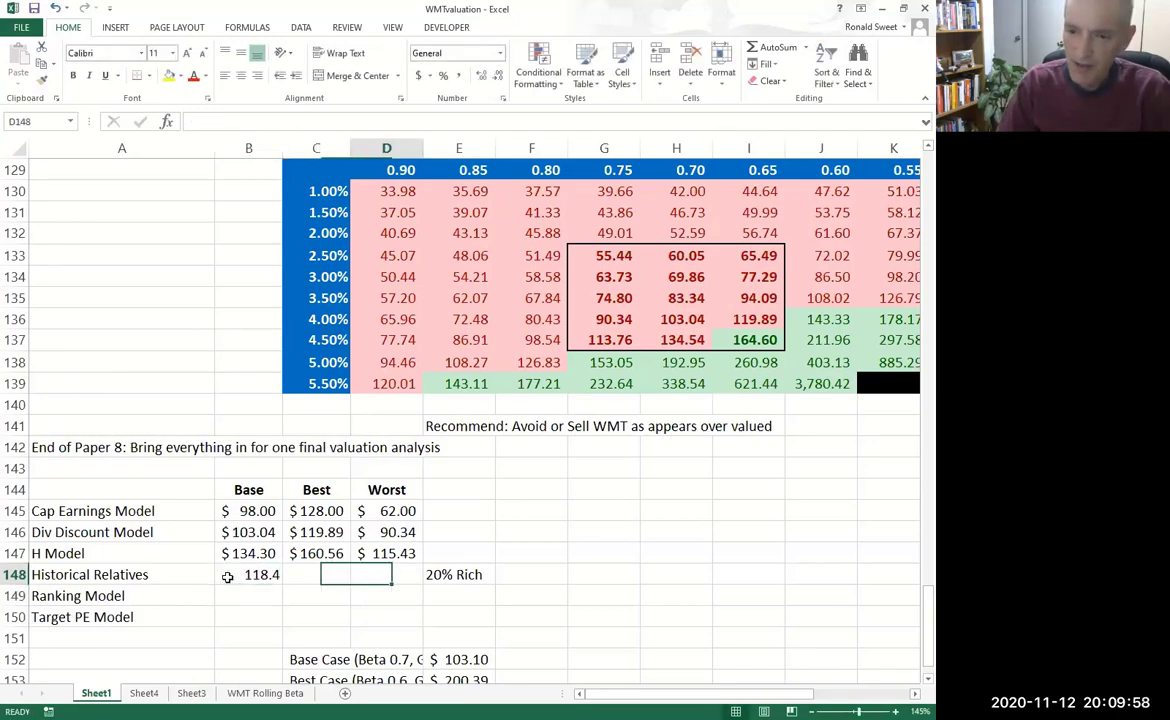
key(F2)
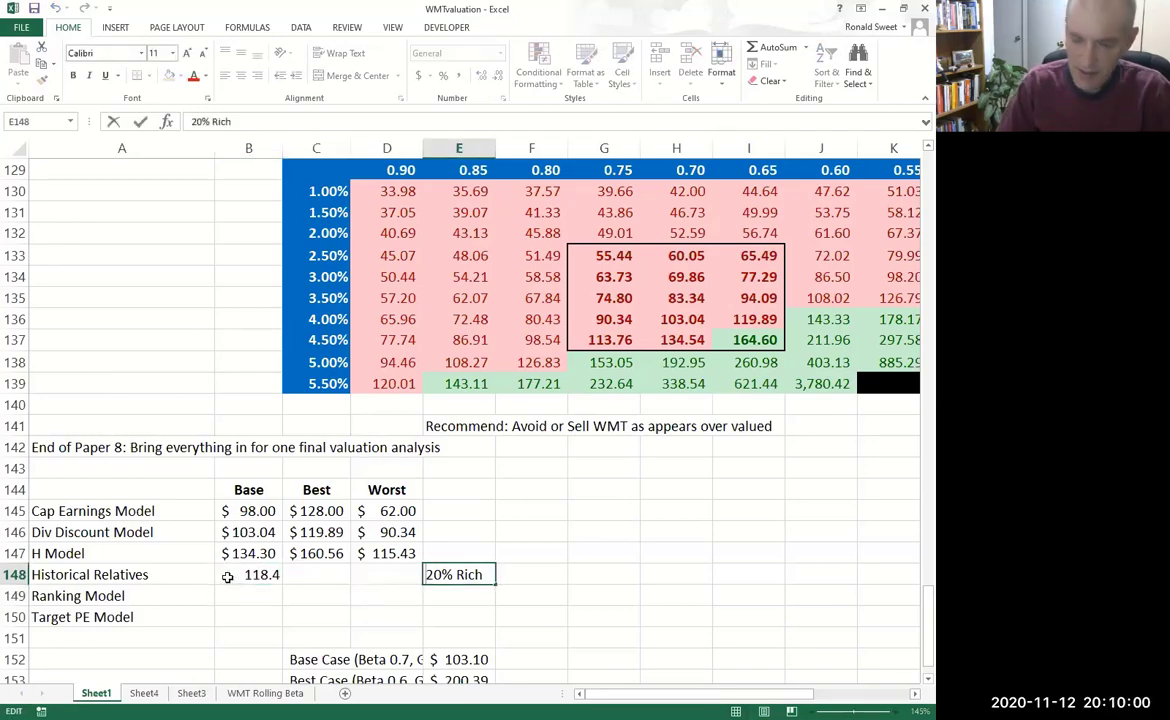
key(Home)
text(5%)
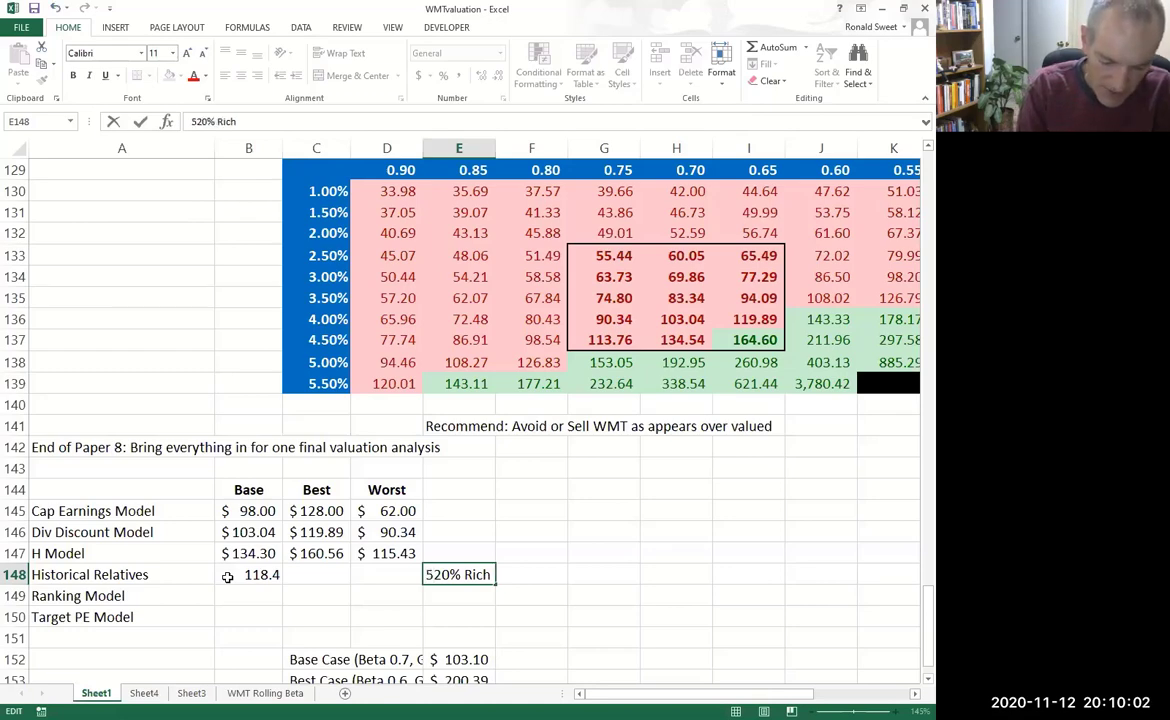
text( cheap)
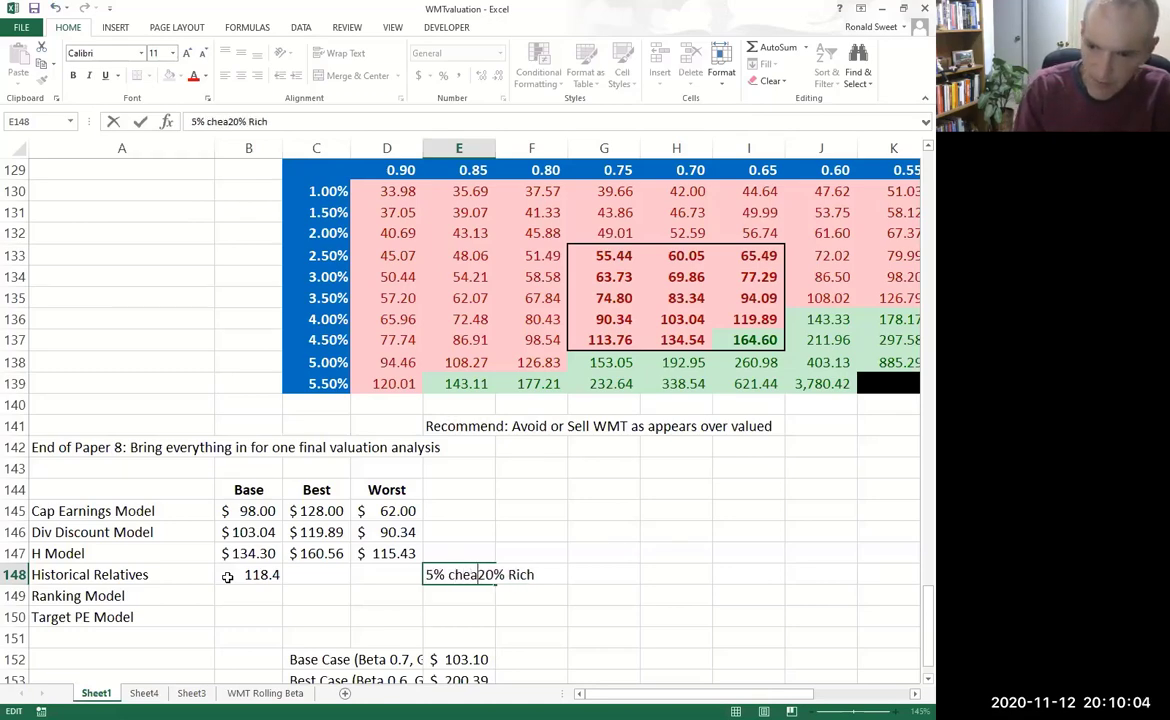
text( to)
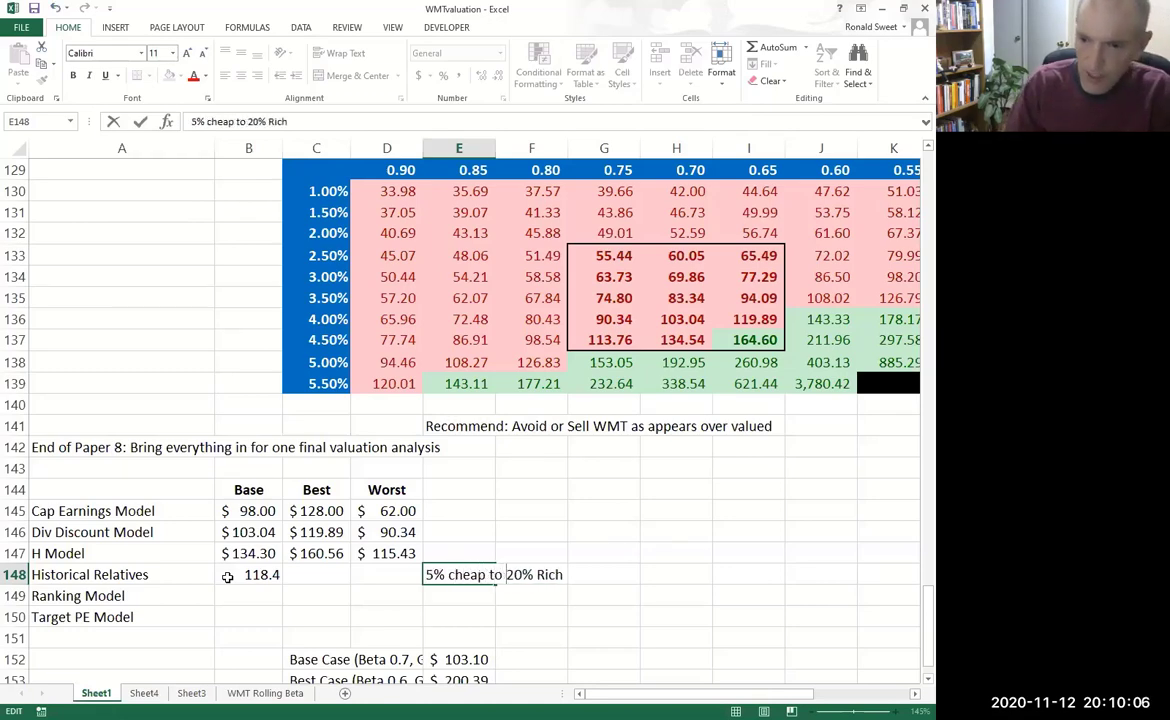
click(227, 576)
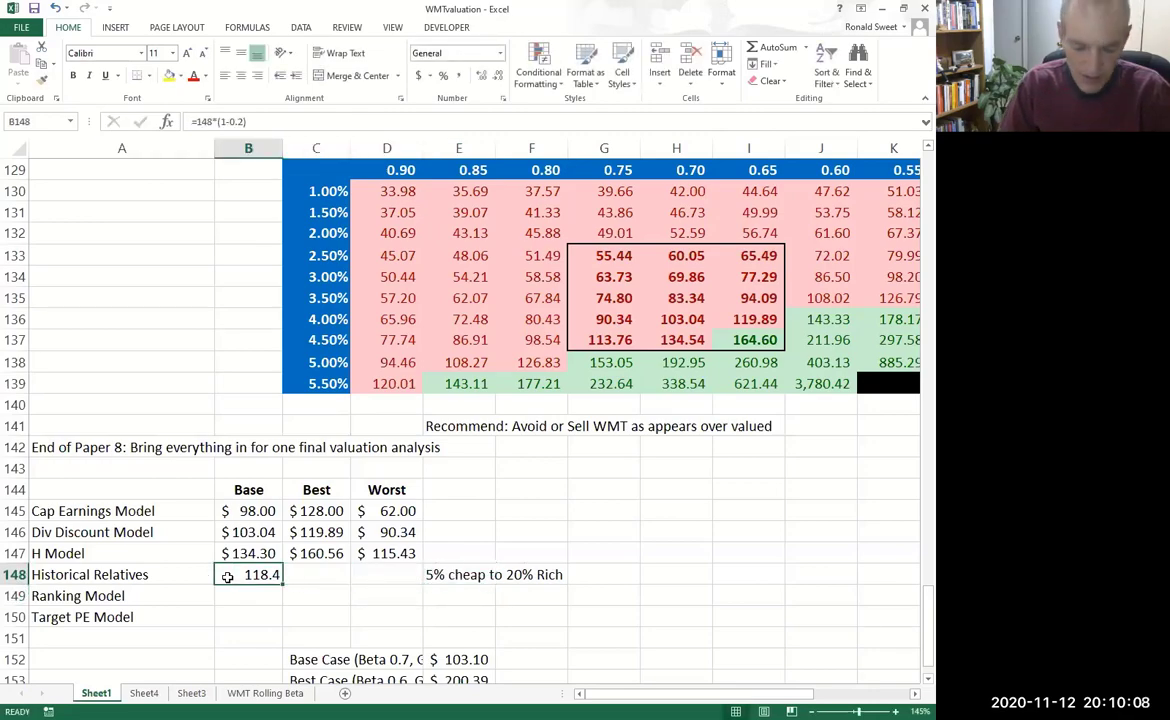
- Copy the Historical Relatives Base formula to the Best cell C148 and change it to =148*(1.05)
key(ctrl+c)
key(Right)
key(ctrl+v)
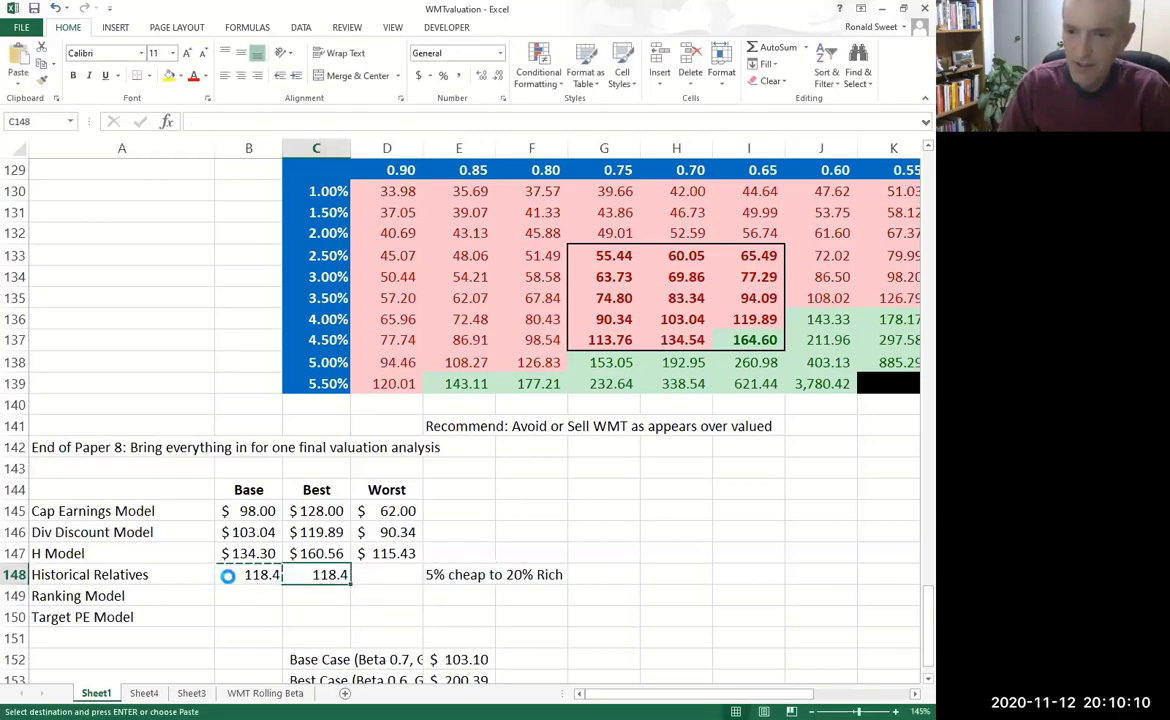
key(F2)
key(BackSpace)
key(Delete)
key(Delete)
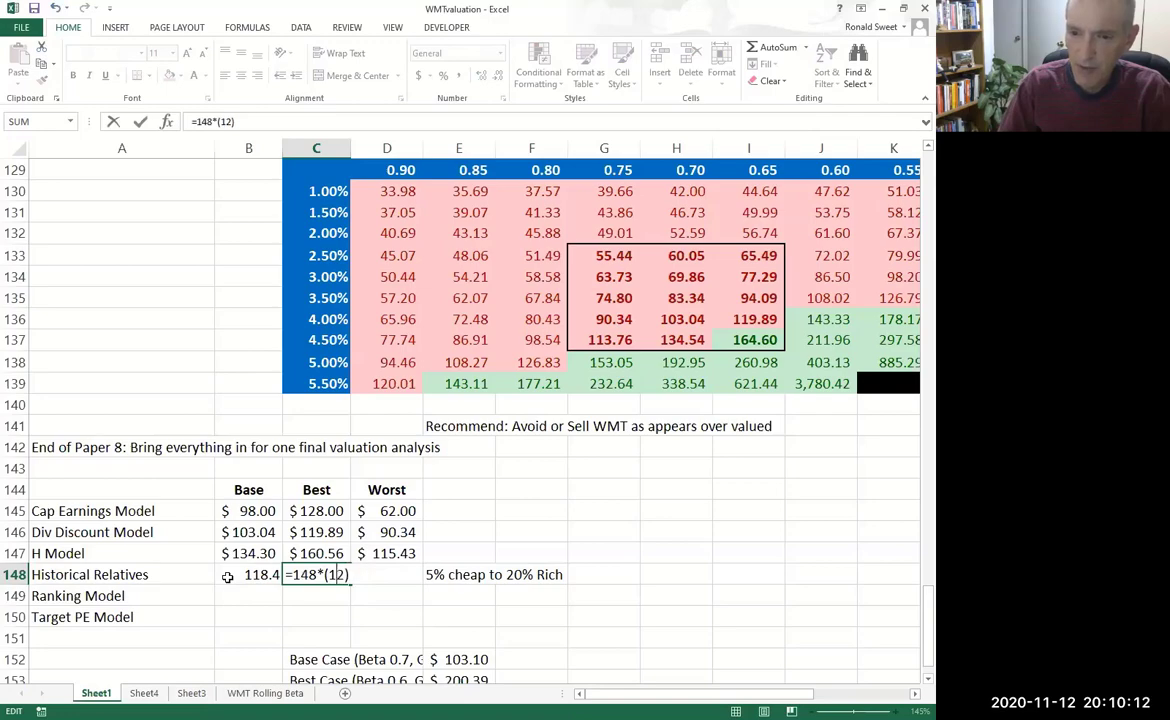
text(.05)
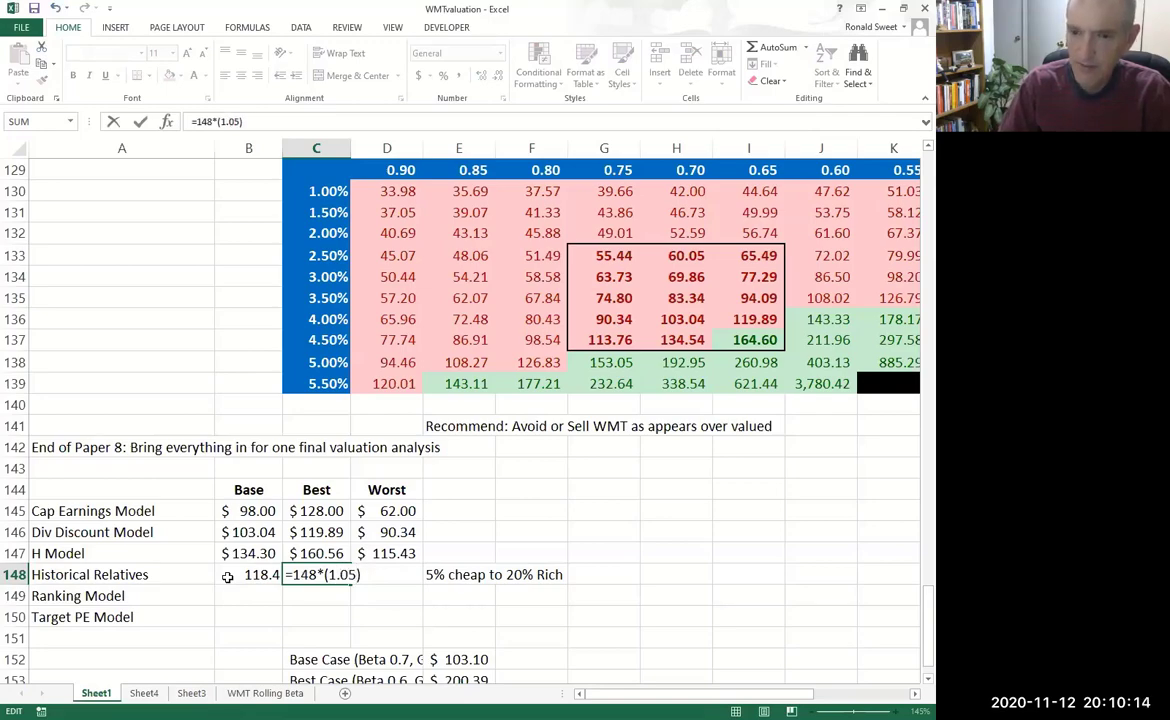
key(Return)
- Change the Historical Relatives Base formula in B148 to =148*(1-0.1)
key(Up)
key(Left)
key(F2)
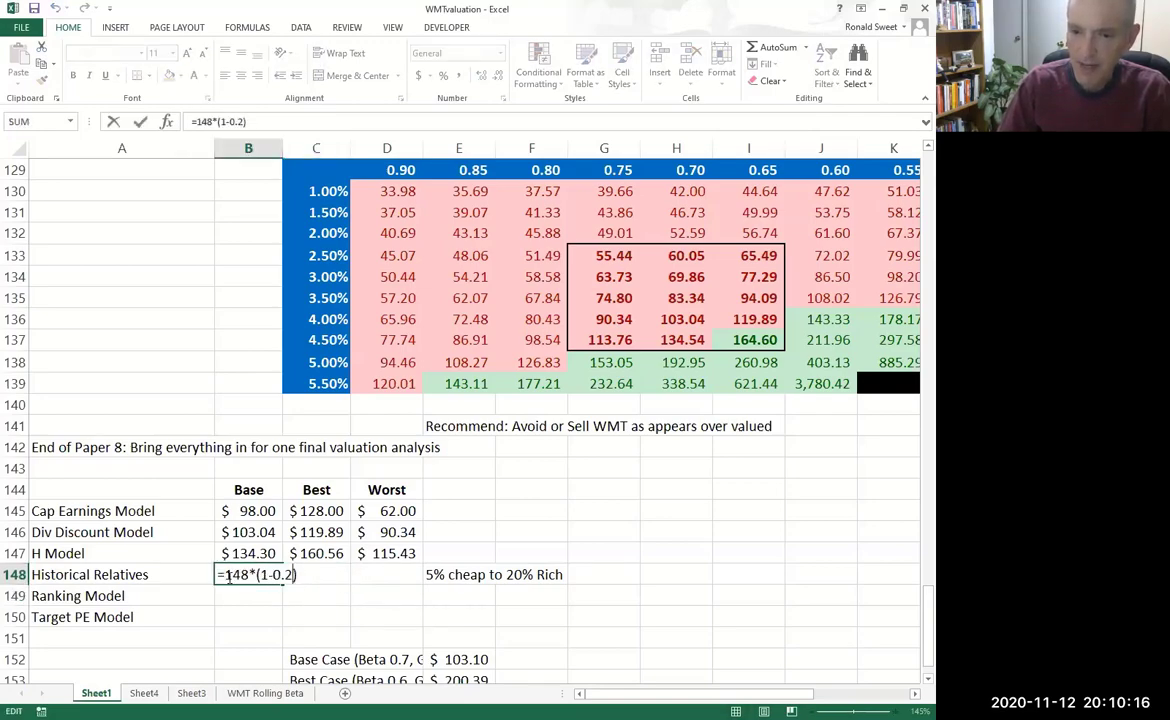
key(Left)
key(BackSpace)
text(1)
key(Return)
key(Up)
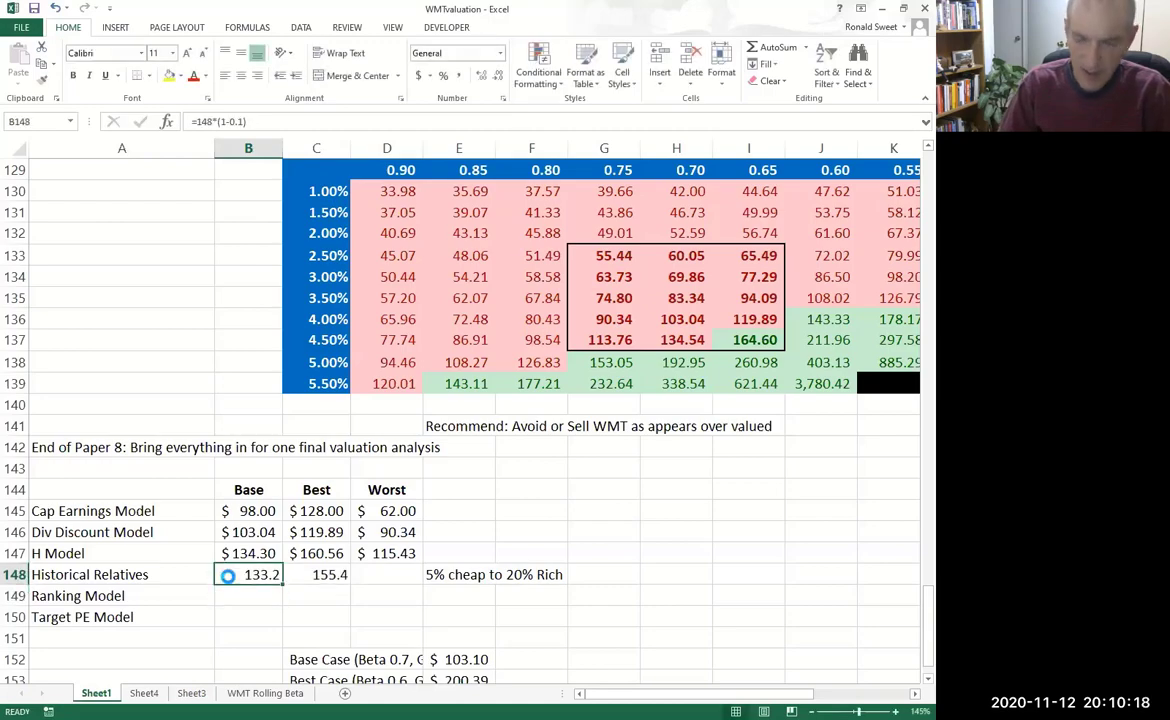
- Enter =148*(1-0.2) as the Historical Relatives Worst value in D148
key(Right)
key(Right)
key(F2)
key(ctrl+v)
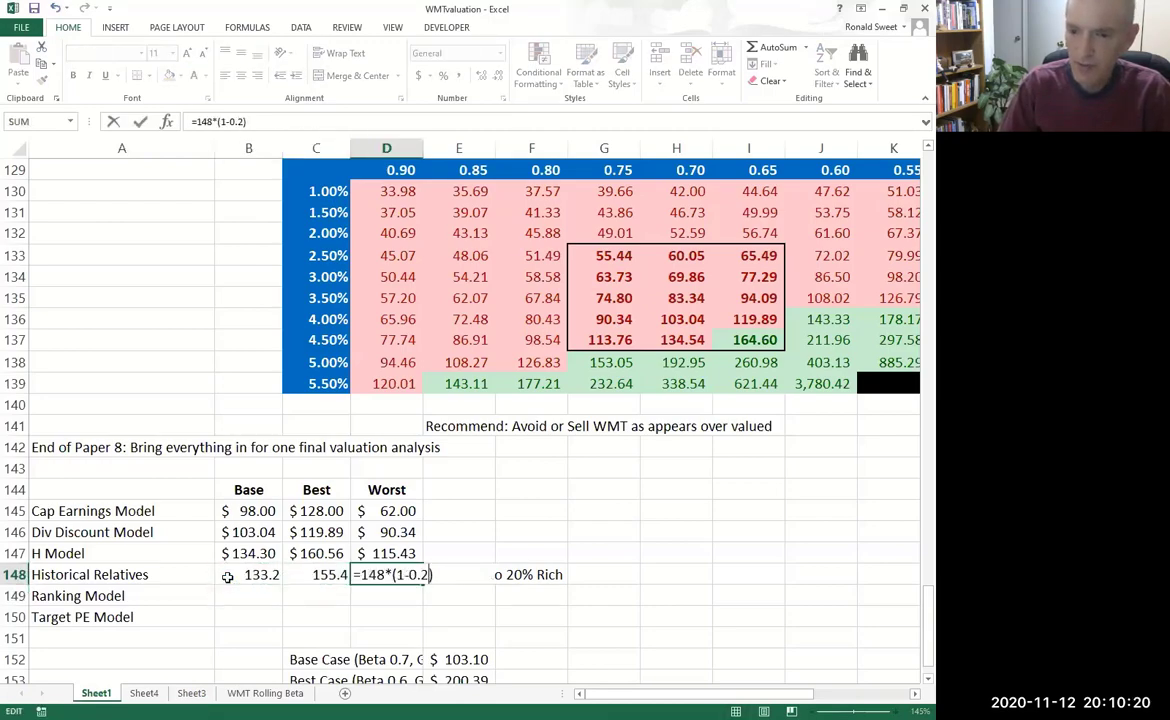
key(Return)
- Format the Historical Relatives values in B148:D148 as accounting dollar amounts
key(Left)
key(Left)
key(Up)
key(shift+Right)
key(shift+Right)
key(shift+Right)
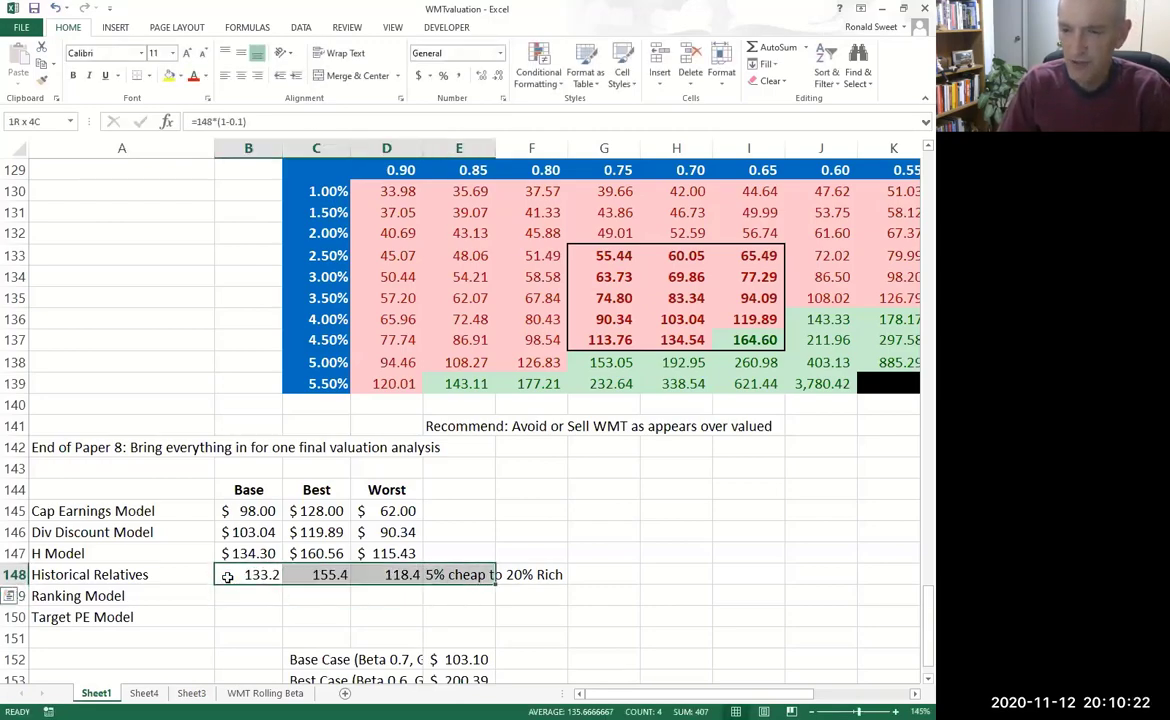
key(ctrl+shift+Right)
key(ctrl+BackSpace)
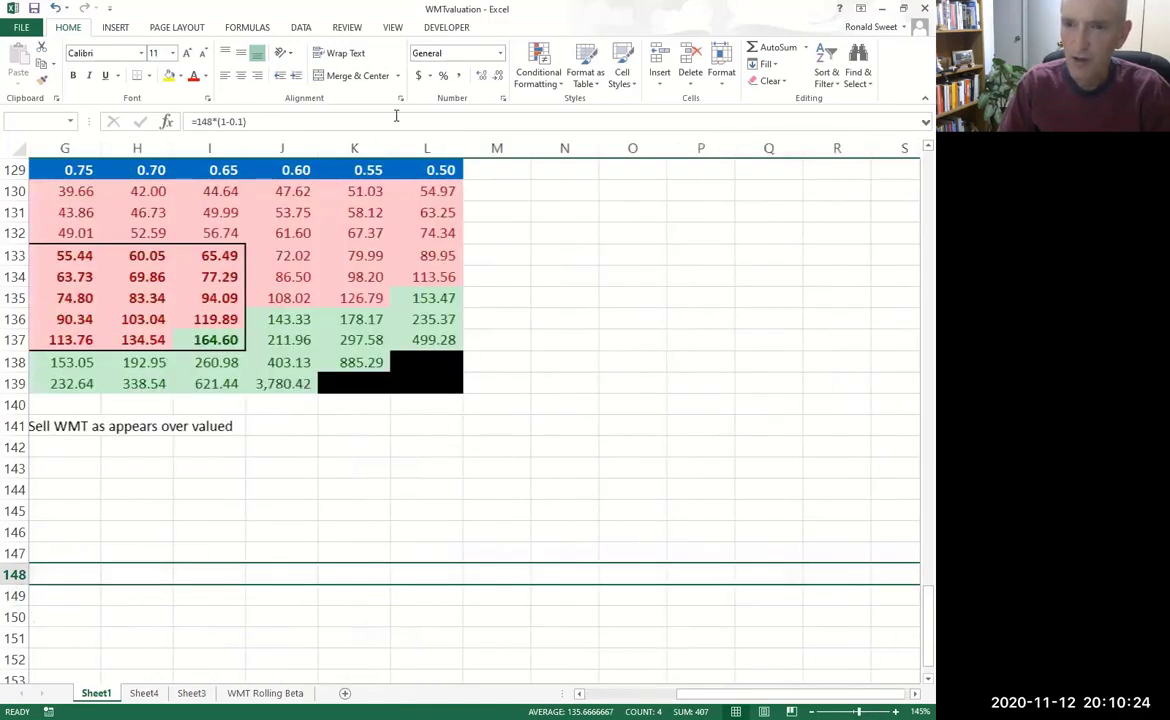
key(Left)
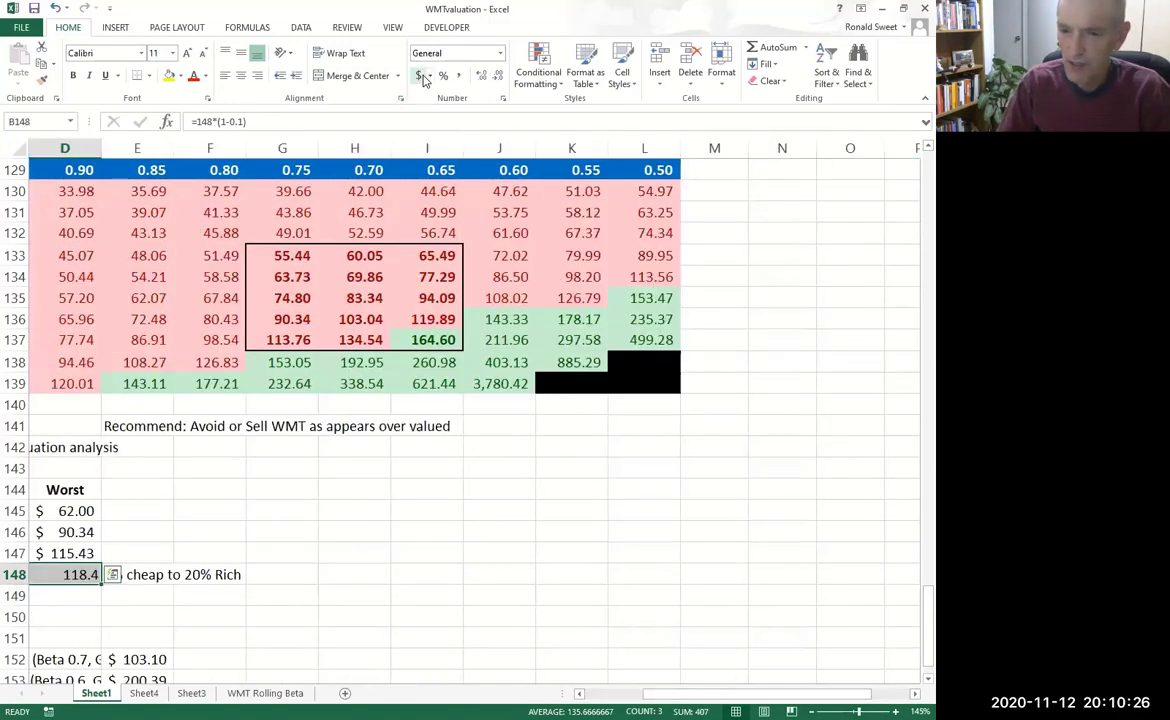
key(Right)
key(Right)
key(Right)
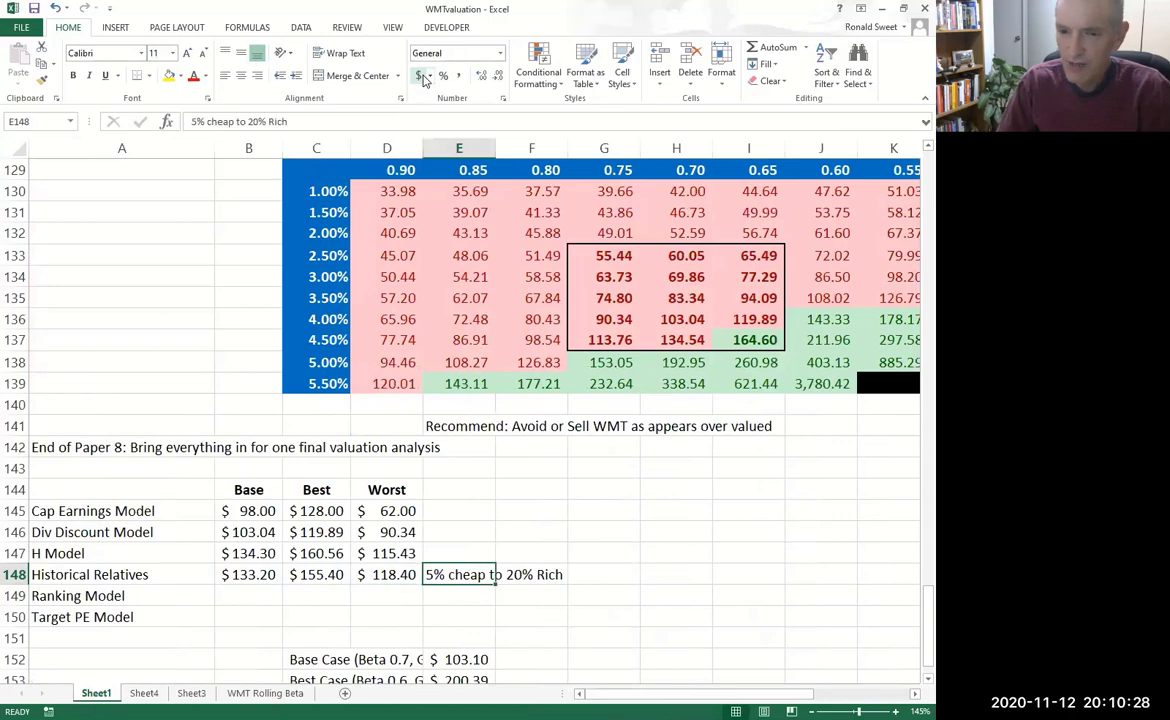
key(Left)
key(Left)
key(Left)
key(Down)
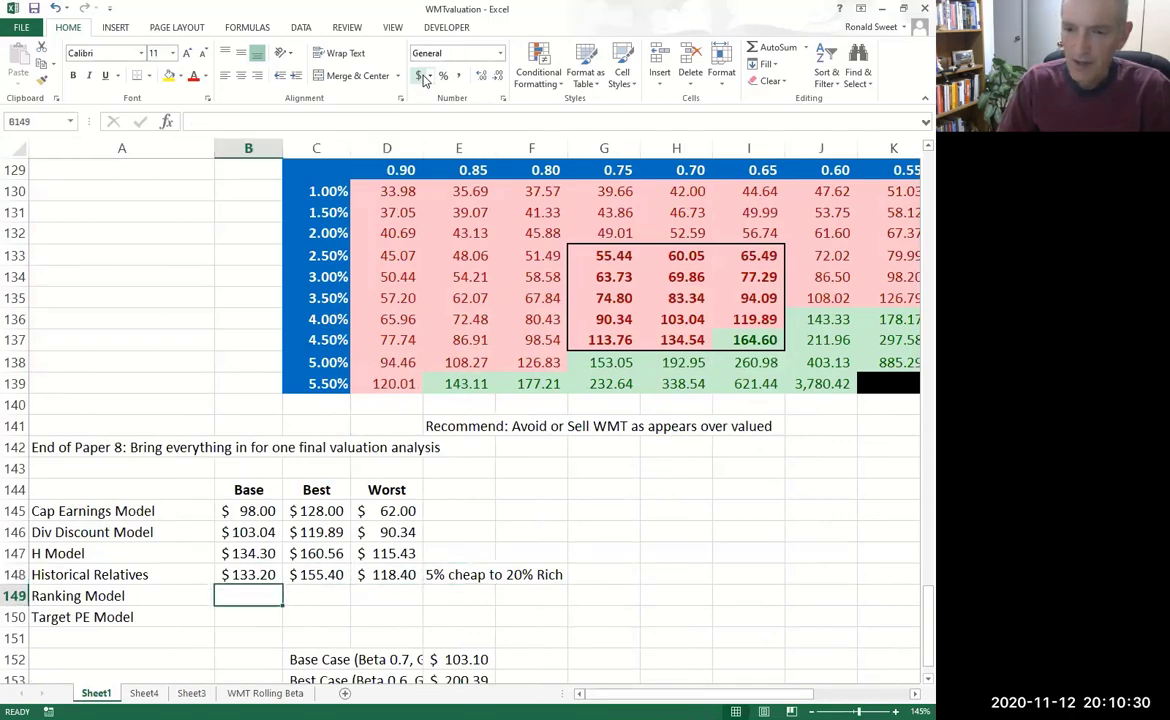
key(Right)
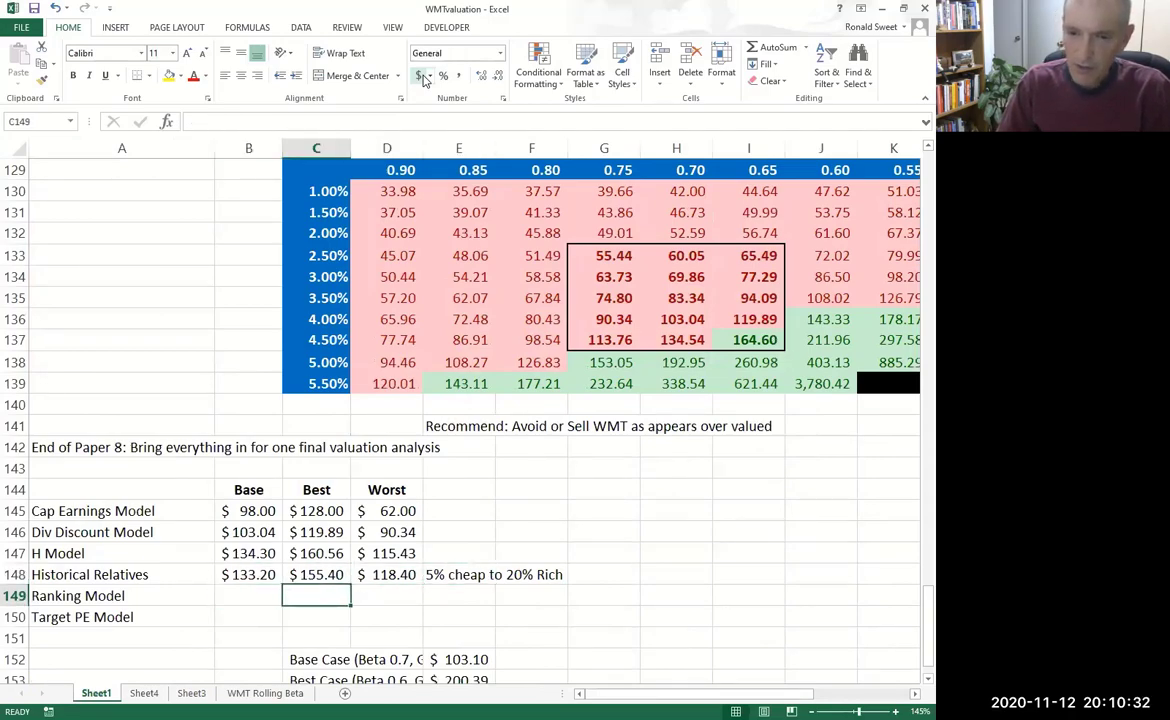
key(Right)
key(Left)
key(Left)
key(Left)
key(Right)
key(Down)
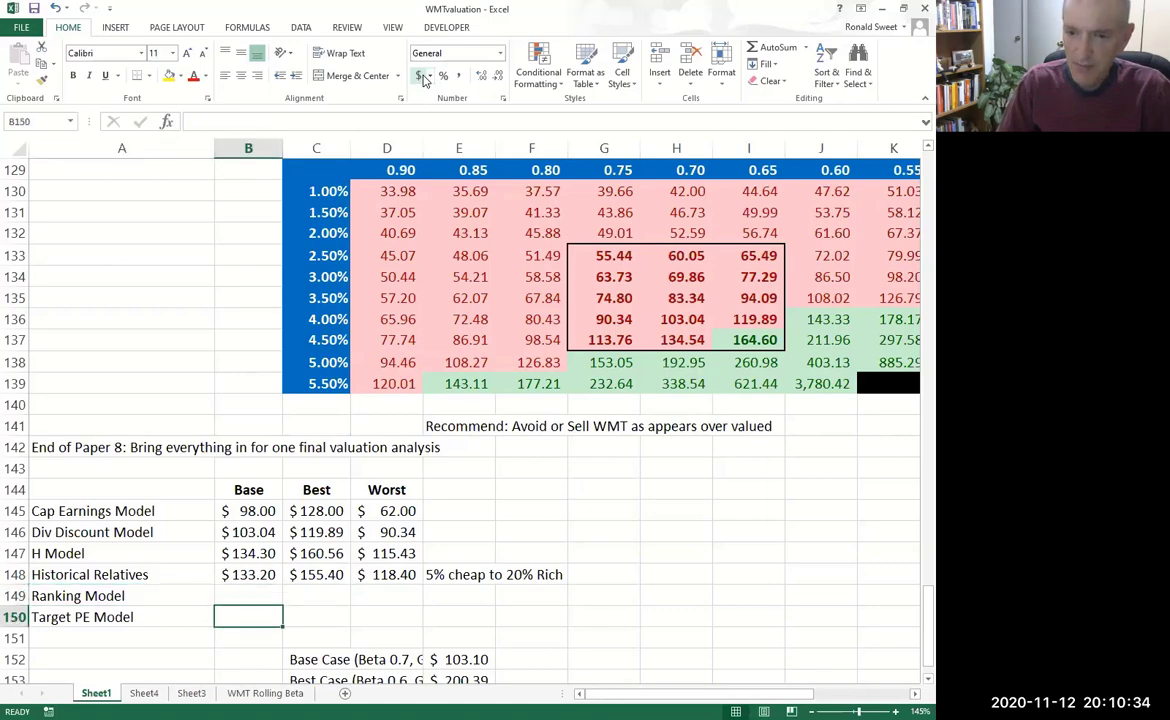
- Copy the base, best and worst case values in E152:E154 and paste them as transposed values into the Target PE Model row B150:D150
key(Right)
key(Right)
key(Down)
key(Down)
key(Down)
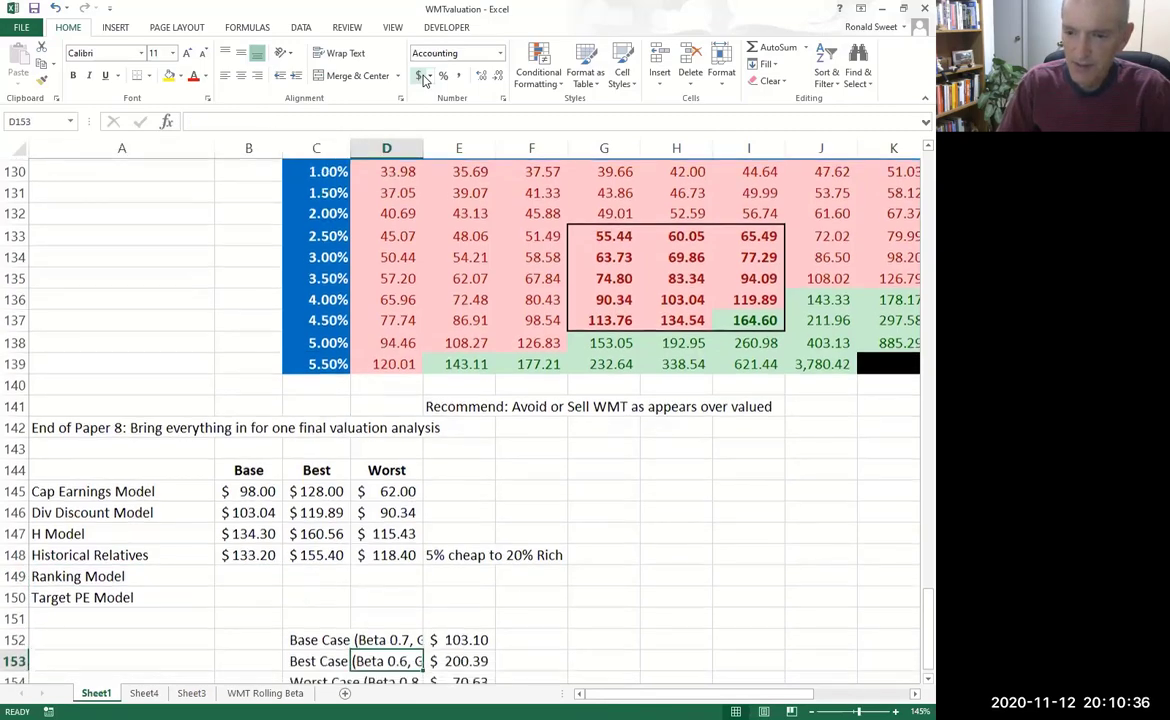
key(Down)
key(Right)
key(shift+Up)
key(shift+Up)
key(ctrl+c)
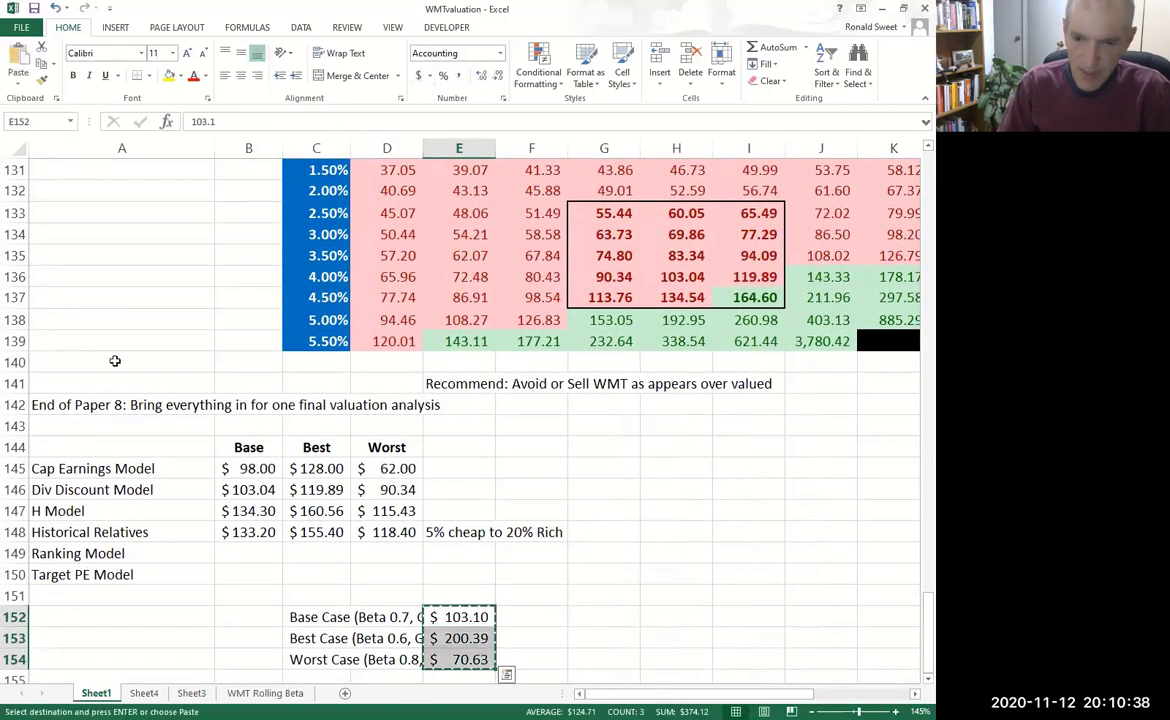
click(231, 571)
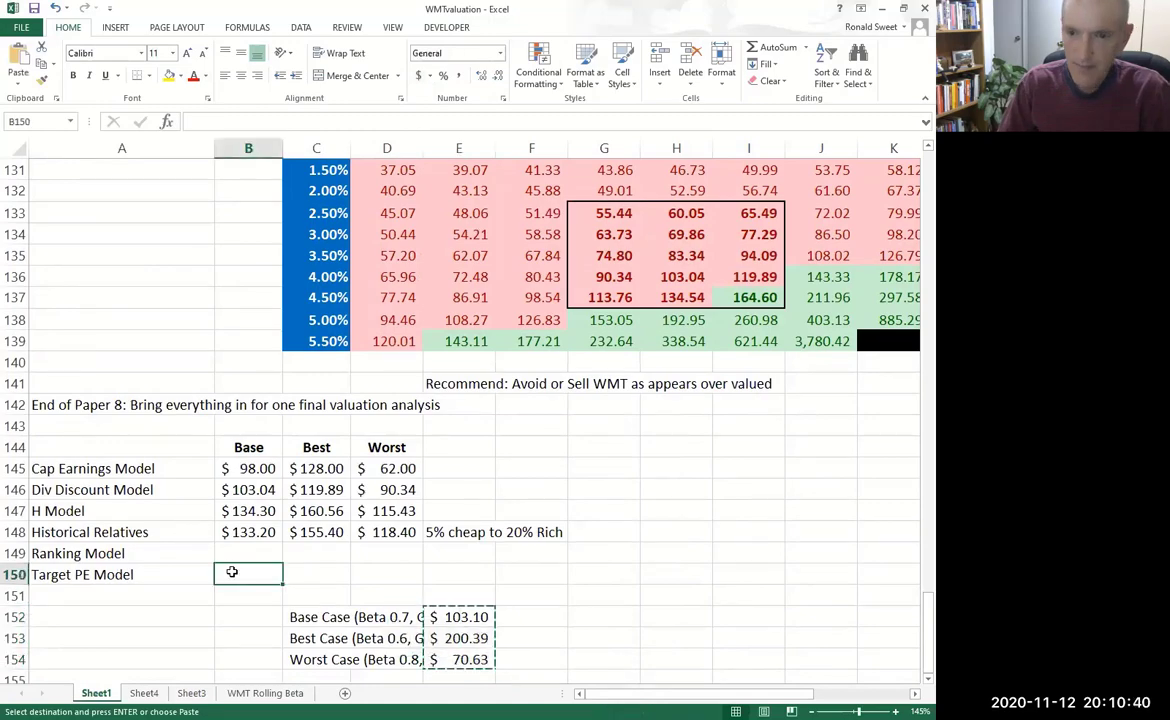
key(ctrl+alt+v)
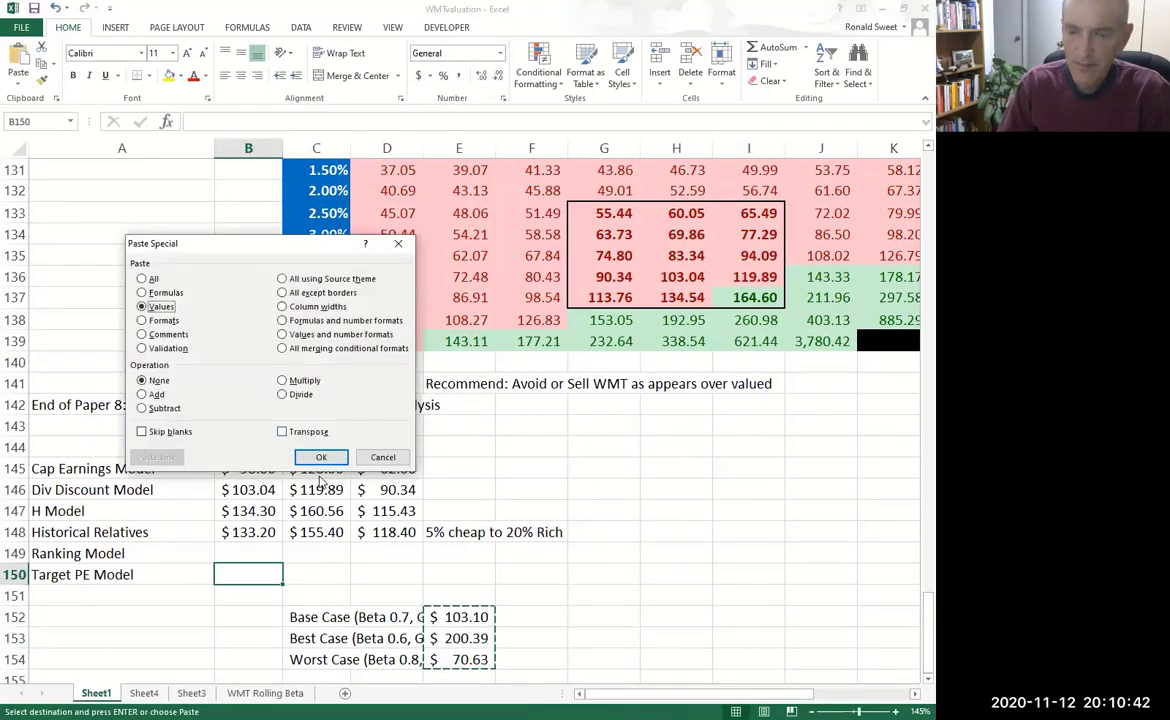
click(284, 431)
click(321, 457)
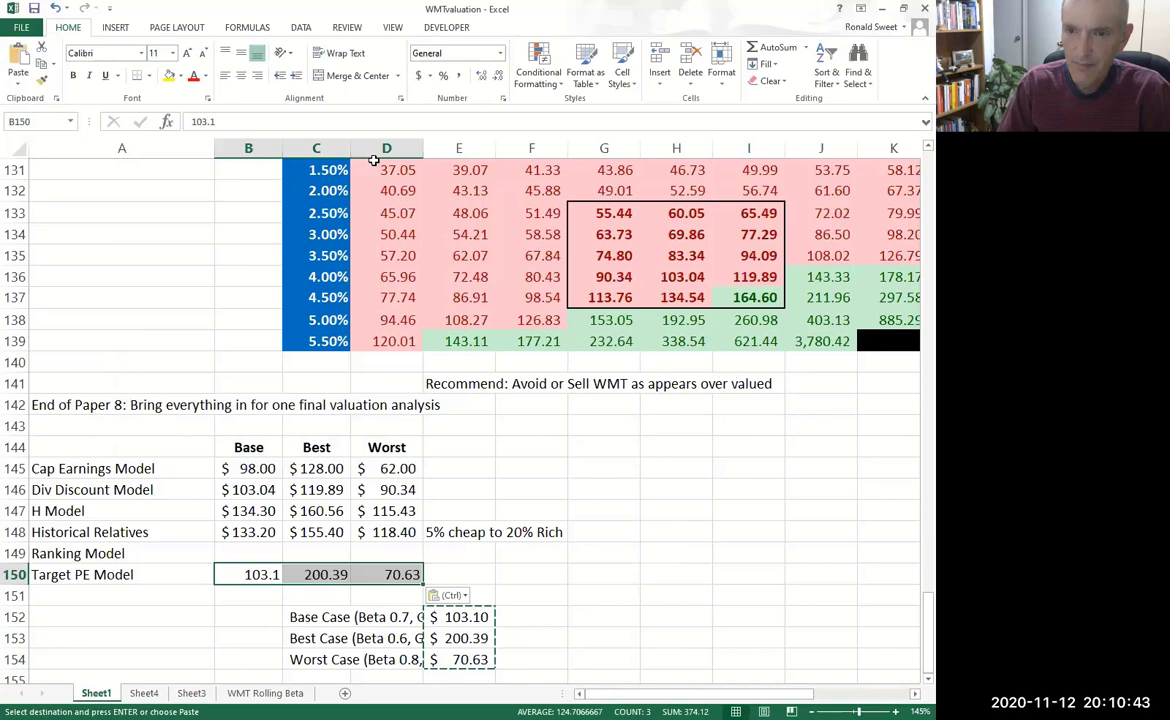
- Format the Target PE Model values in B150:D150 as accounting dollar amounts and enter Trading Cheap for the Ranking Model in B149
click(418, 75)
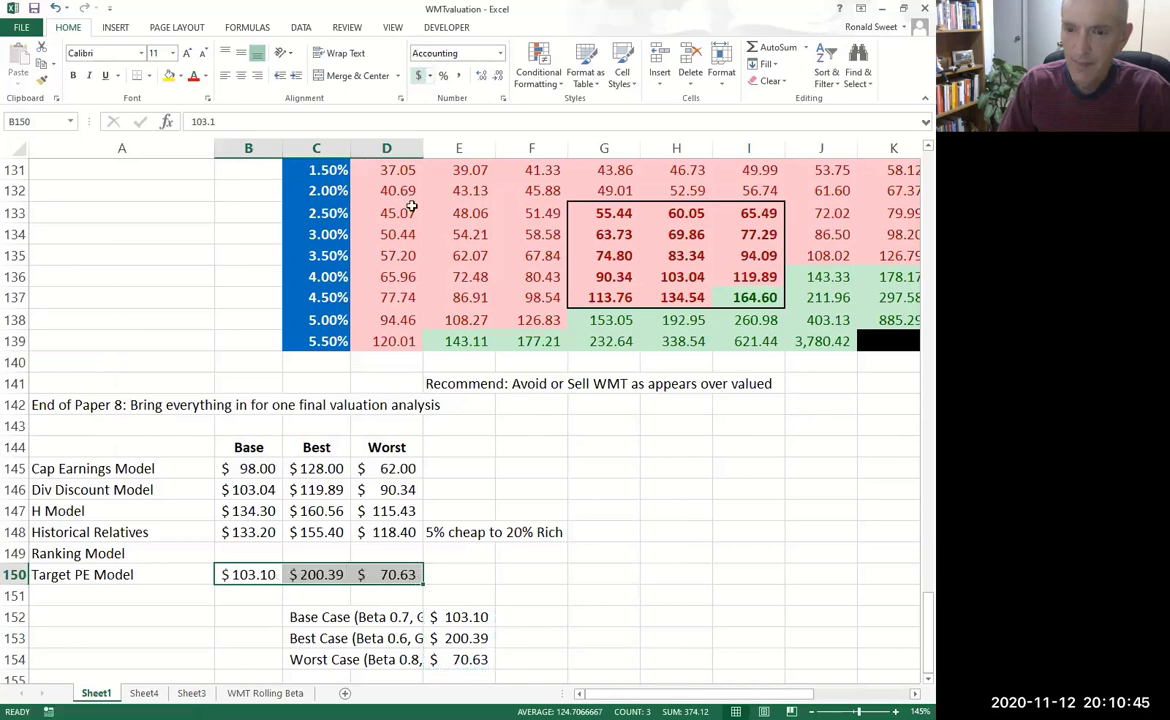
click(233, 546)
text(Tradi)
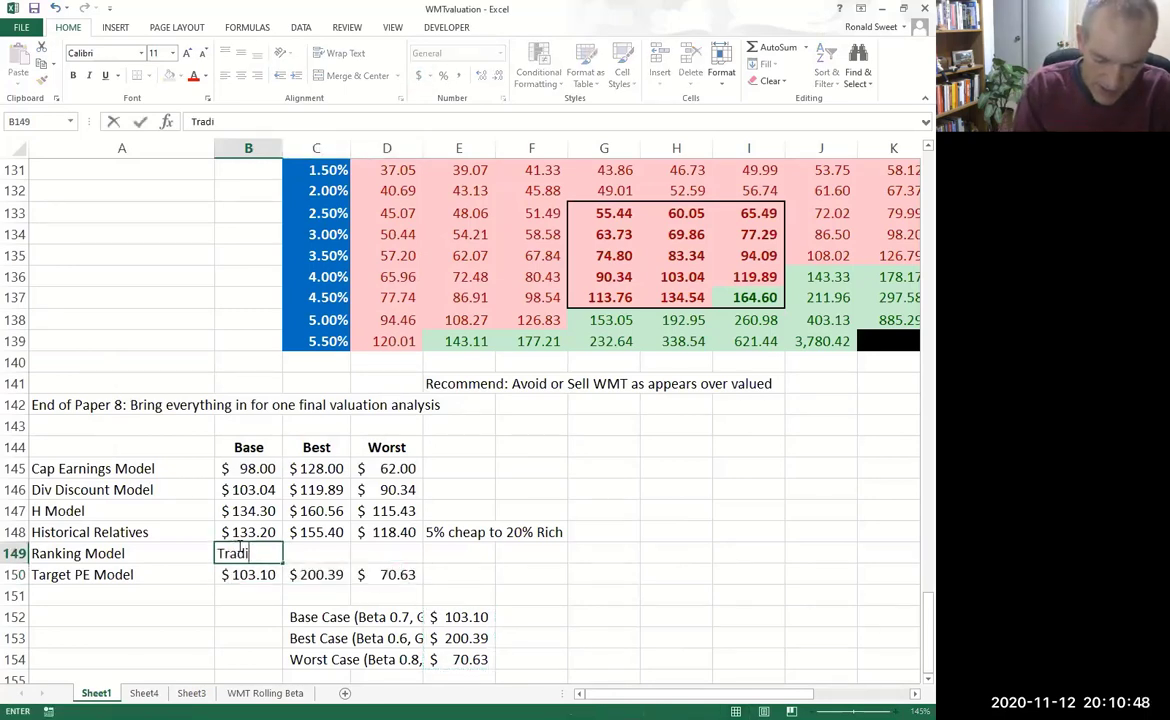
text(ng Cheap)
key(ctrl+Return)
- Merge and center the Ranking Model result across B149:D149
key(shift+Right)
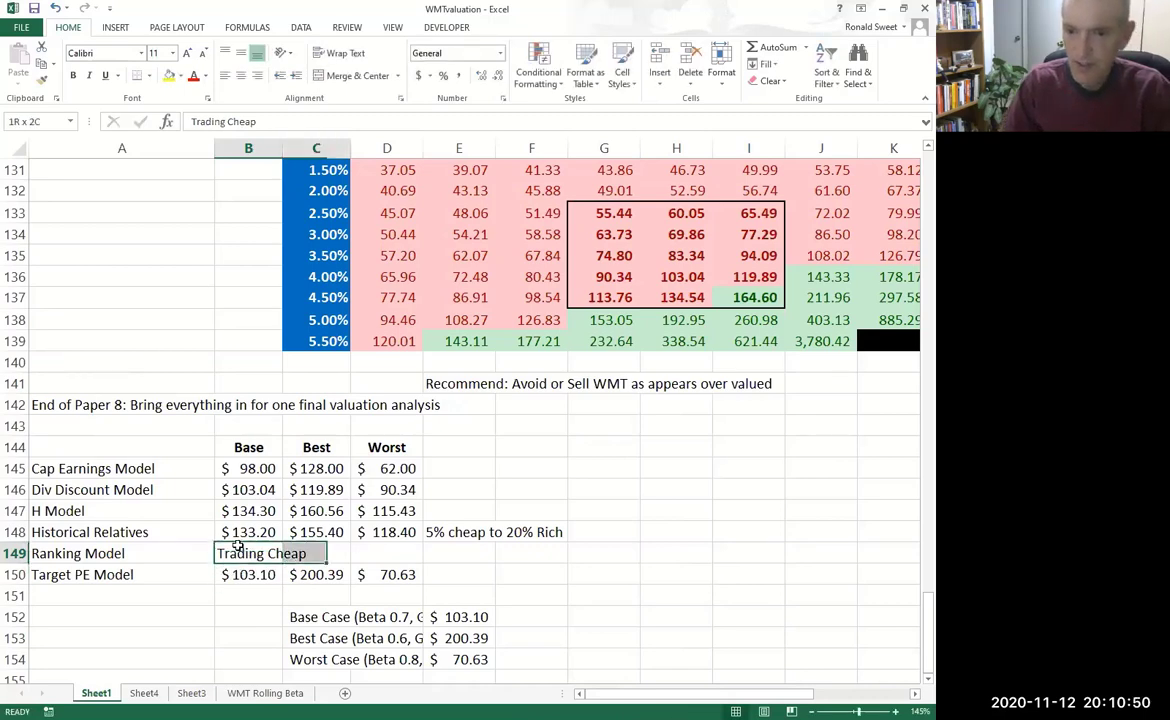
key(shift+Right)
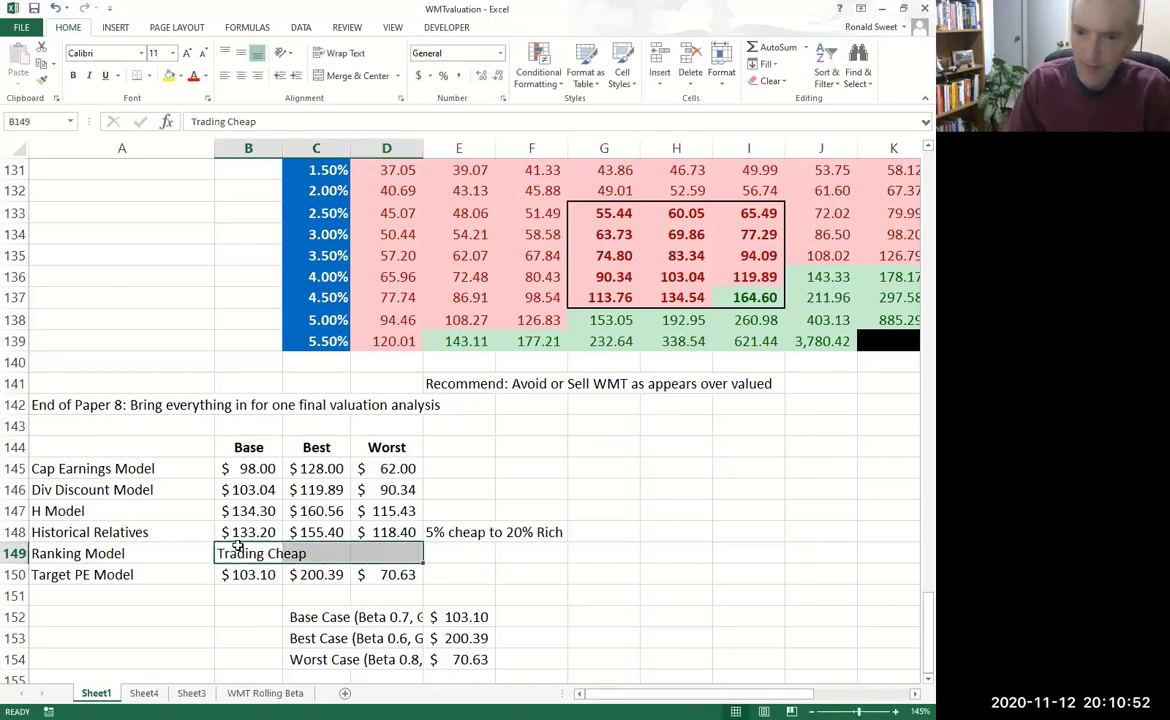
key(alt+h)
key(m)
key(c)
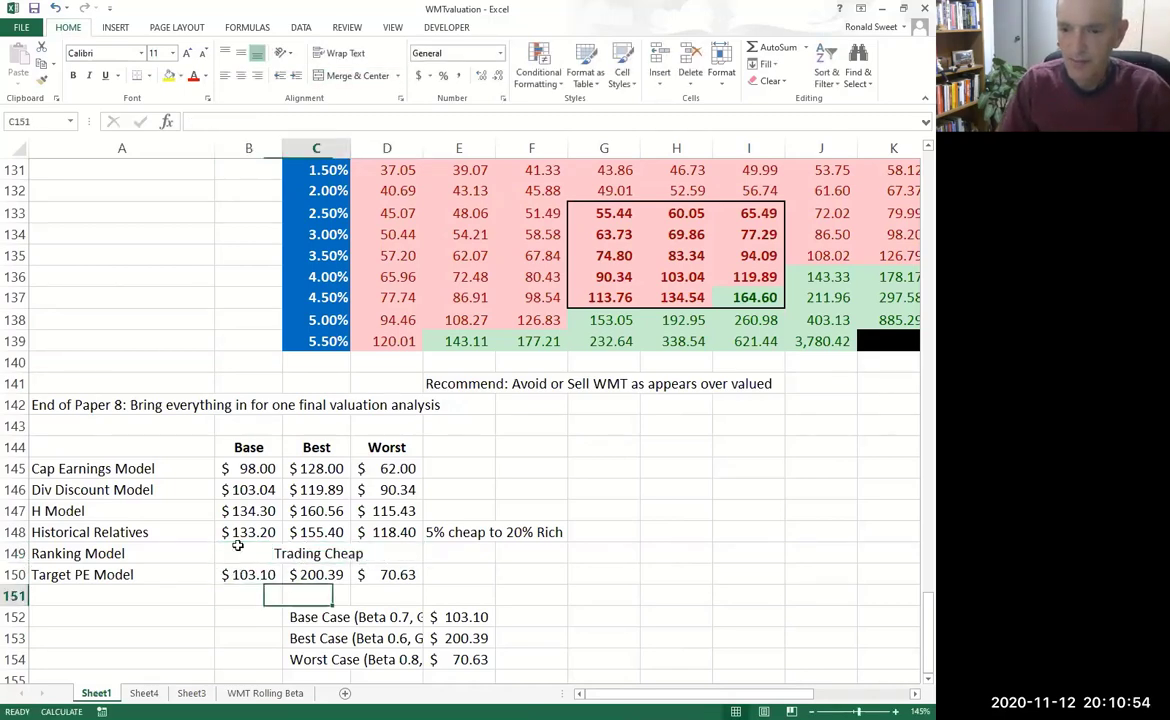
- Delete the leftover base, best and worst case labels and values in C152:E154
key(Down)
key(Down)
key(Down)
key(Right)
key(shift+Down)
key(shift+Down)
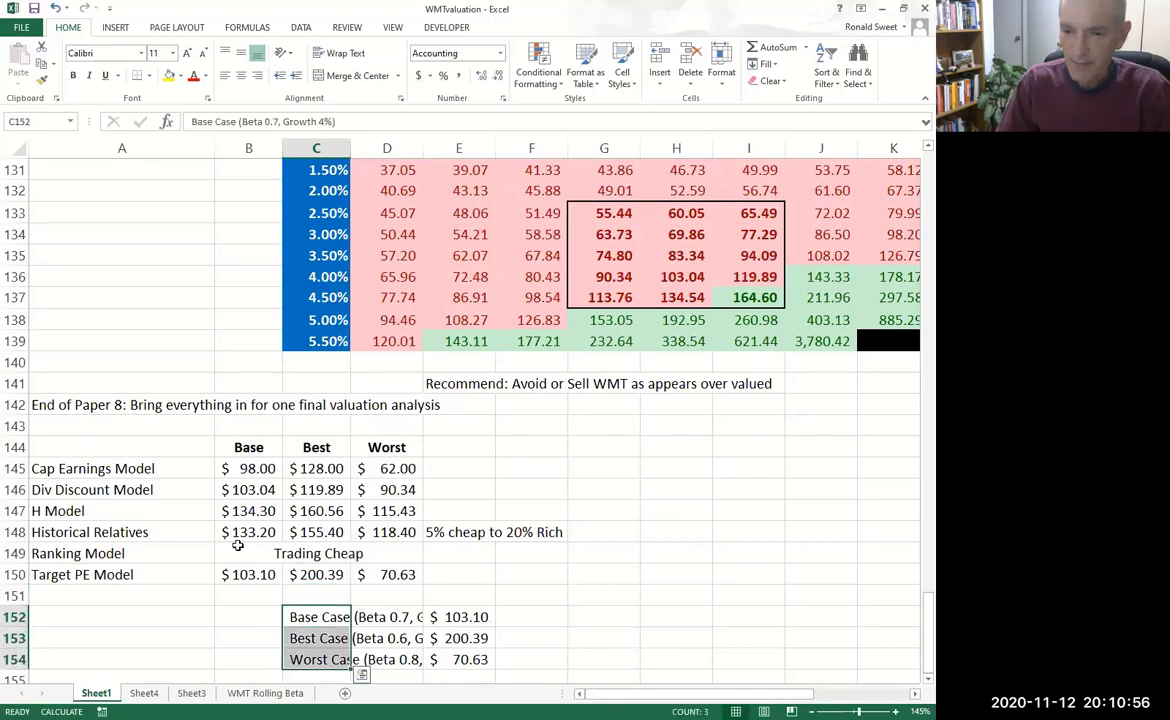
key(shift+Right)
key(shift+Right)
key(Delete)
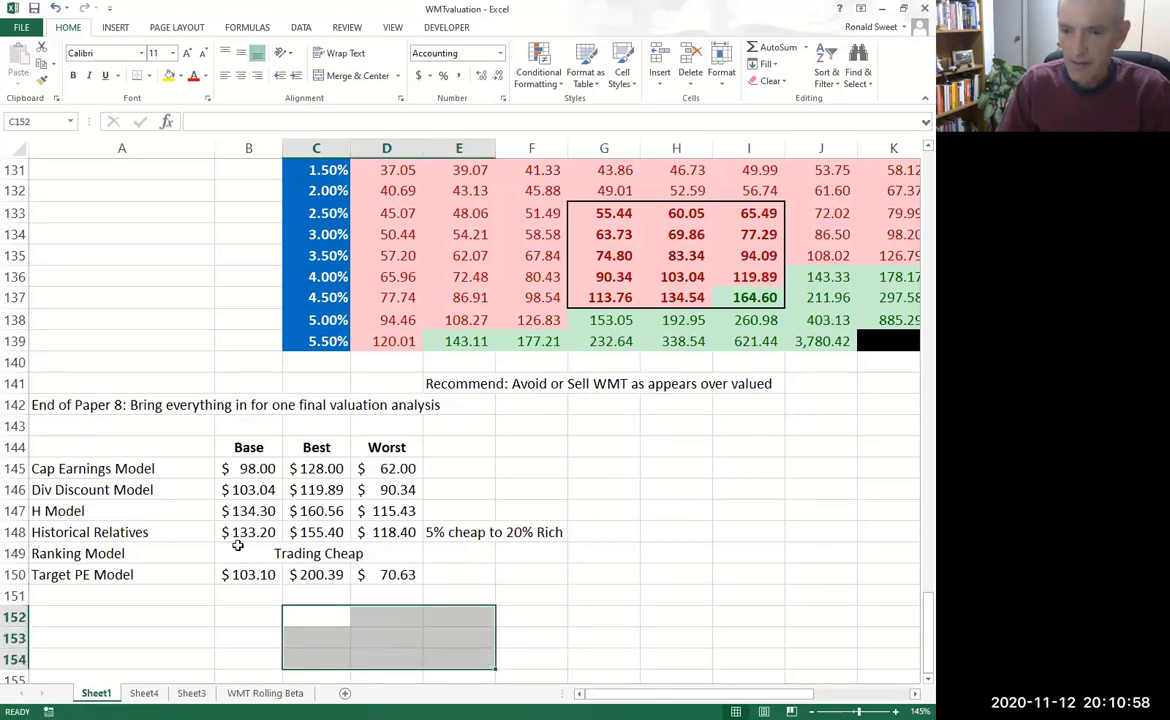
- Enter an indented Median label in A151, directly below the list of valuation models
key(Up)
key(Up)
key(Left)
key(Up)
key(Up)
key(Up)
key(Up)
key(Up)
key(Left)
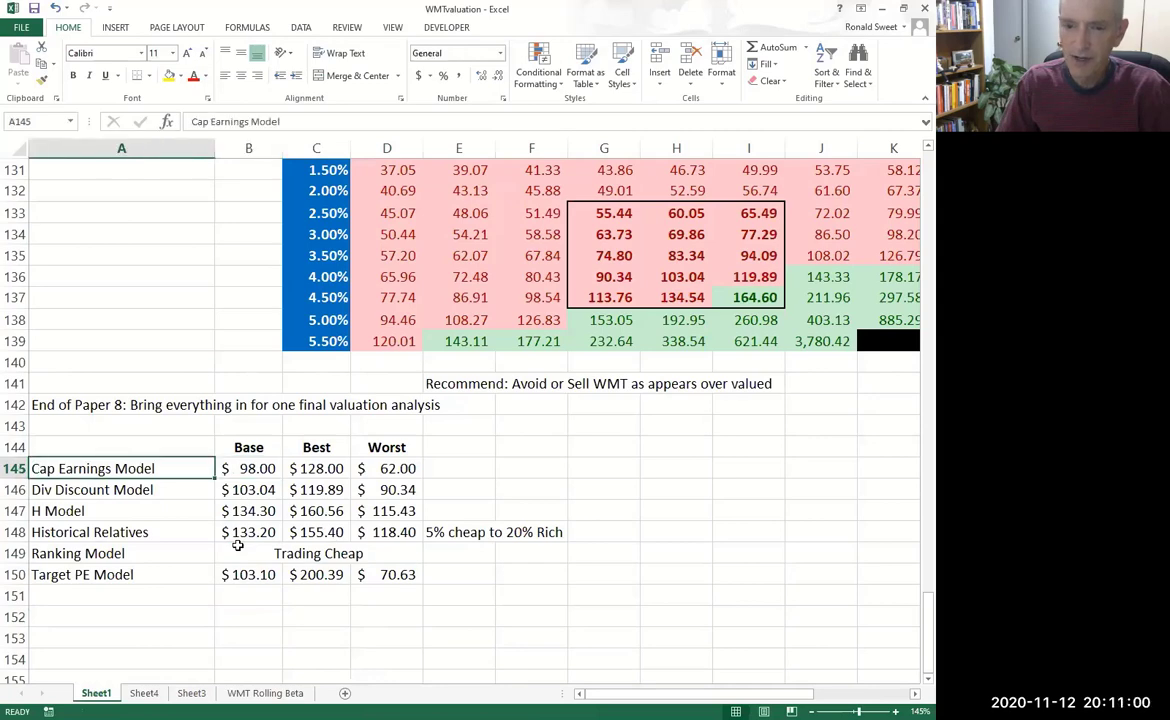
key(Down)
key(Down)
key(Down)
key(Down)
key(Down)
key(Down)
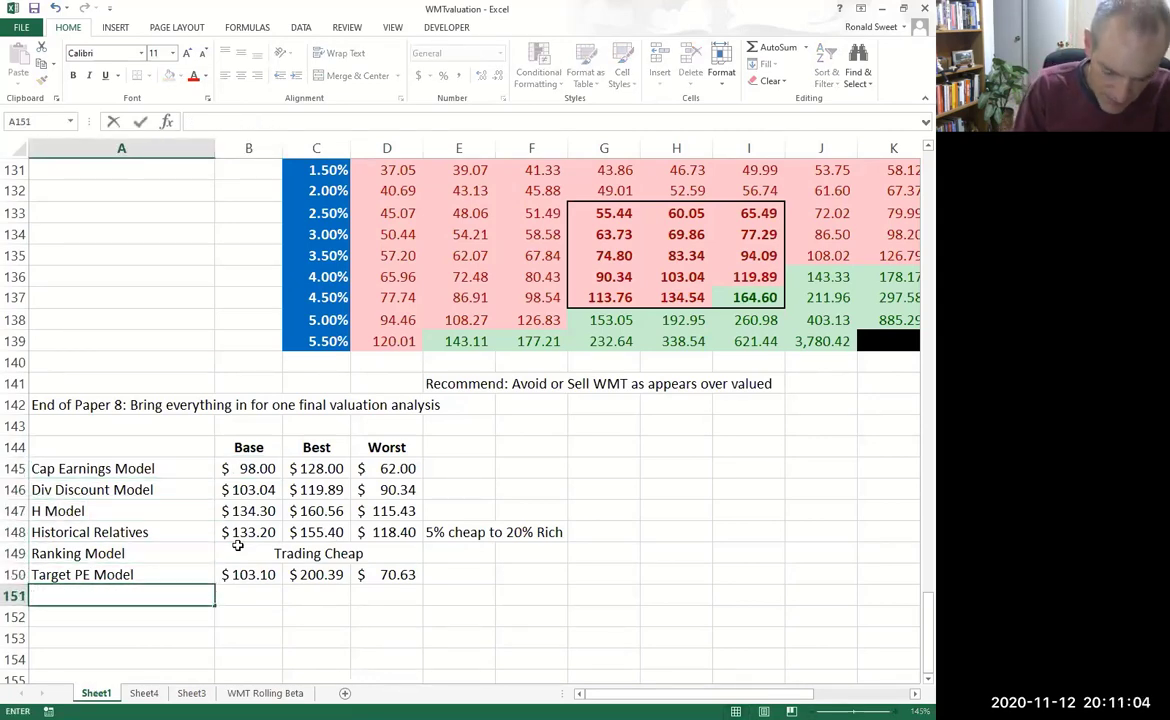
text(Medi)
key(BackSpace)
text(dia)
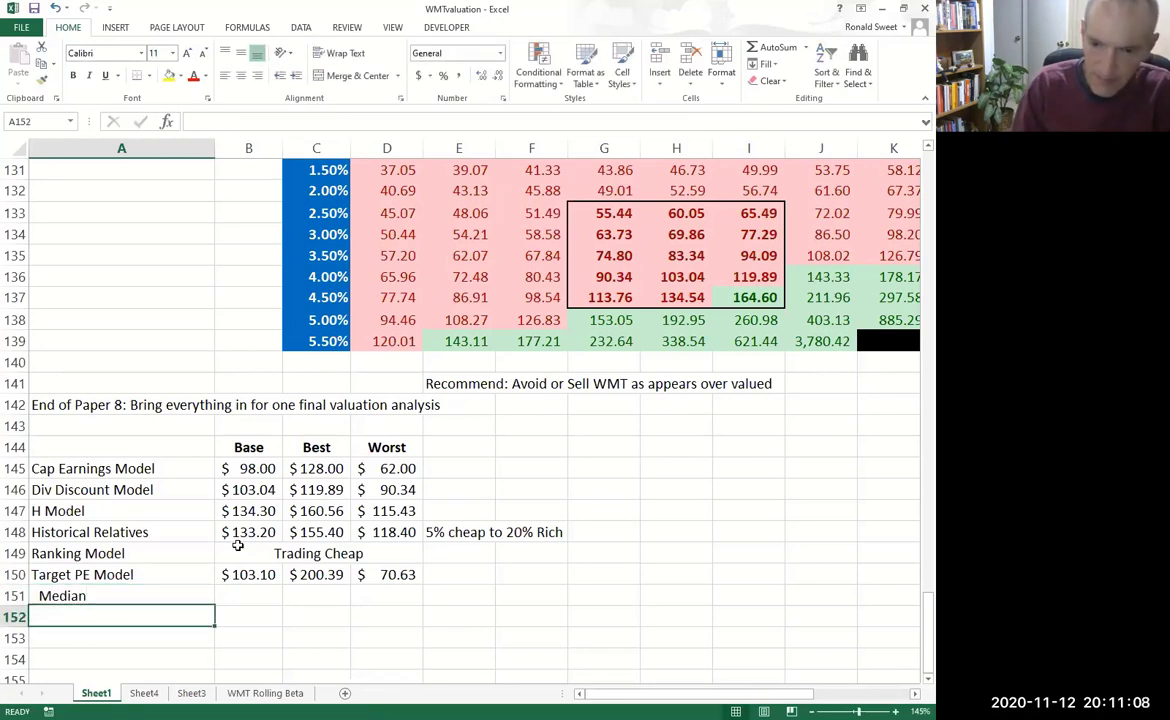
key(Tab)
text(=)
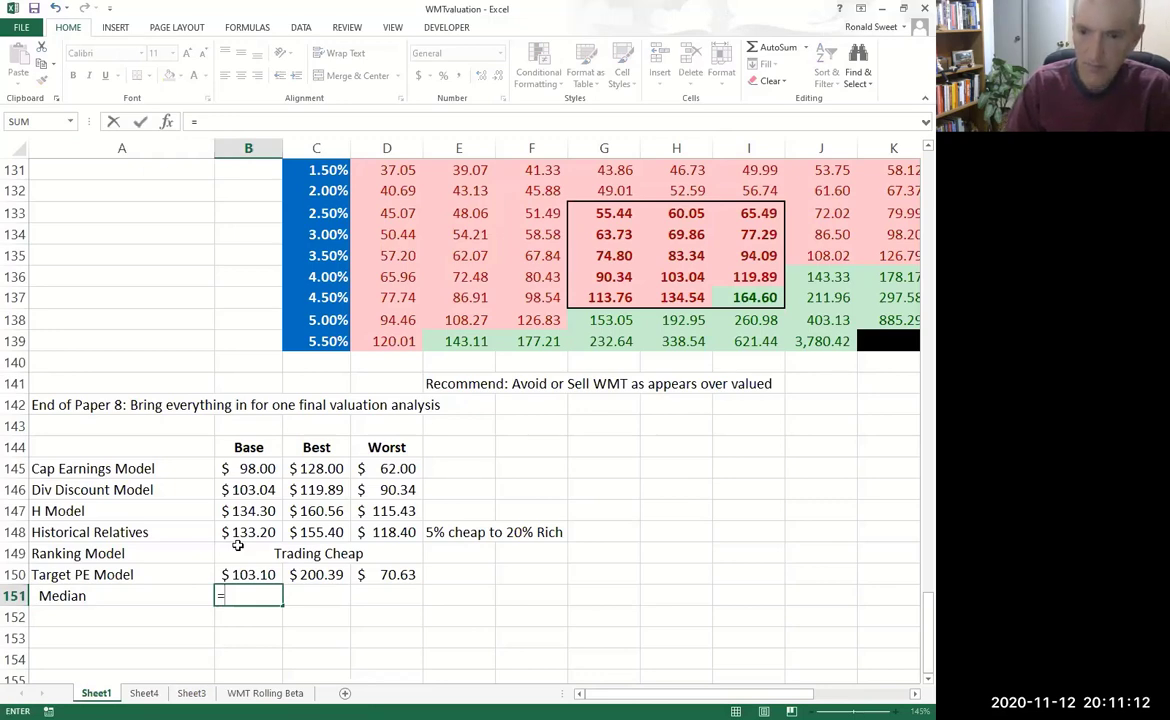
key(BackSpace)
key(Return)
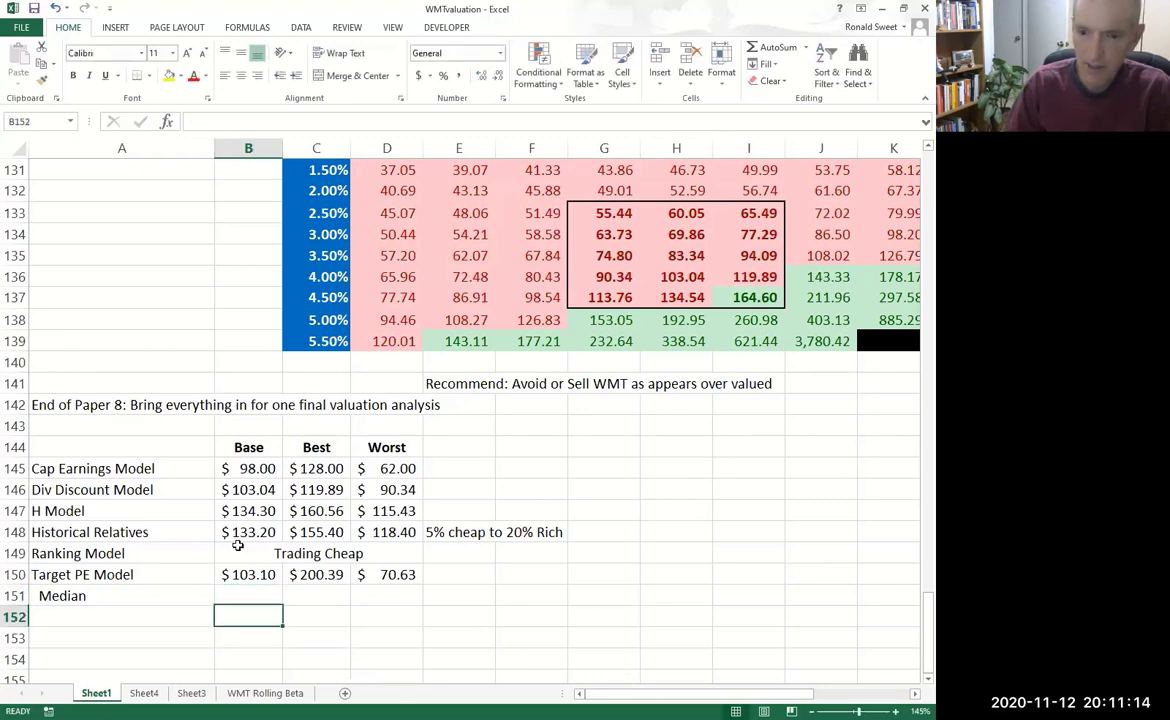
- Move the Ranking Model row with its merged result from A149:D149 to row 152, below the Median label
key(Up)
key(Left)
key(Up)
key(Up)
key(shift+Right)
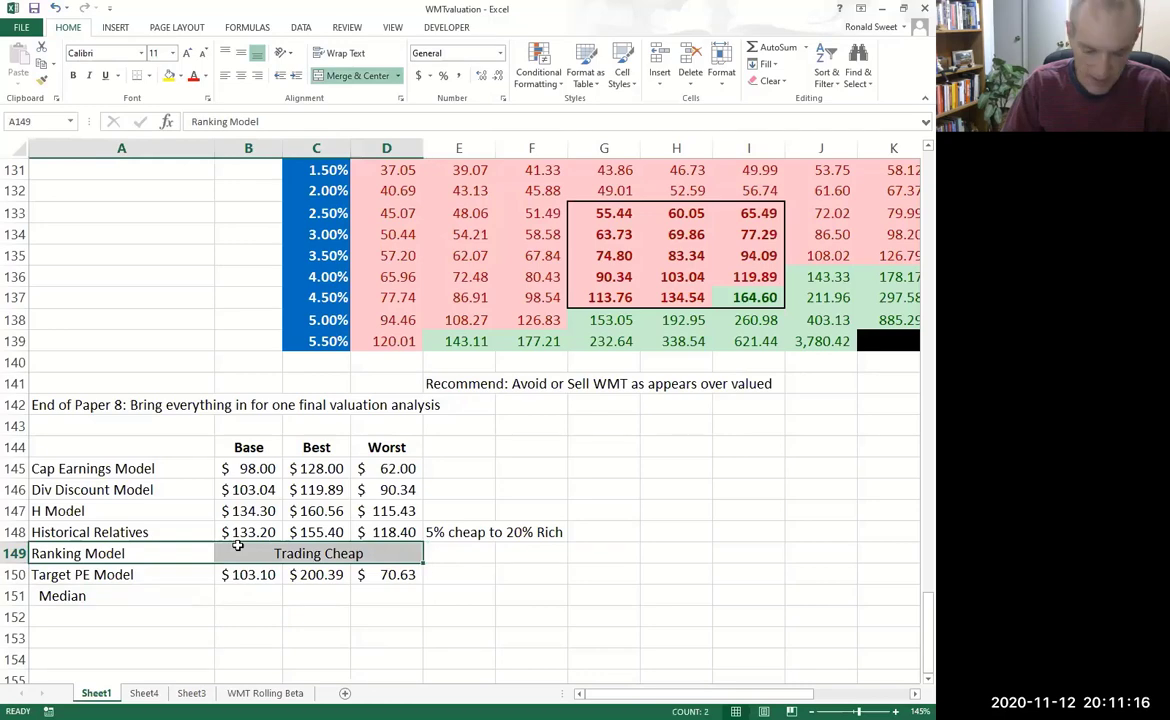
key(ctrl+c)
key(Down)
key(Down)
key(Down)
key(Return)
- Move the Target PE Model row A150:D150 up into the empty row 149
key(Up)
key(Up)
key(shift+Right)
key(shift+Right)
key(shift+Right)
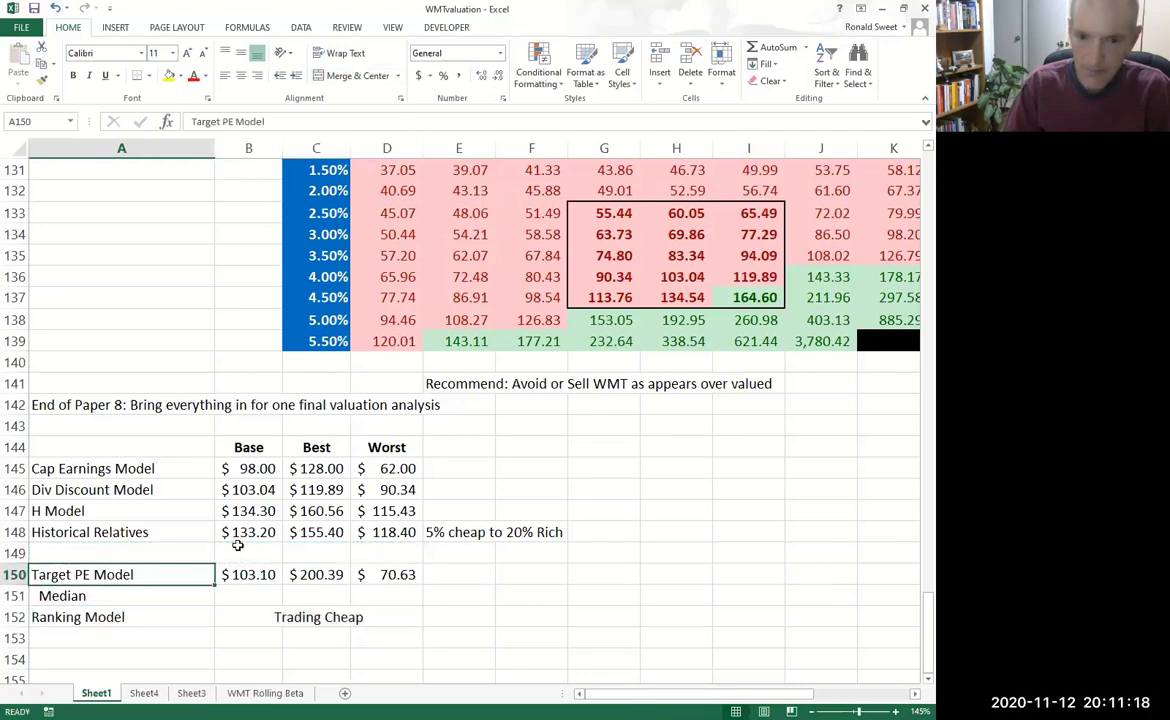
key(ctrl+x)
key(Up)
key(Return)
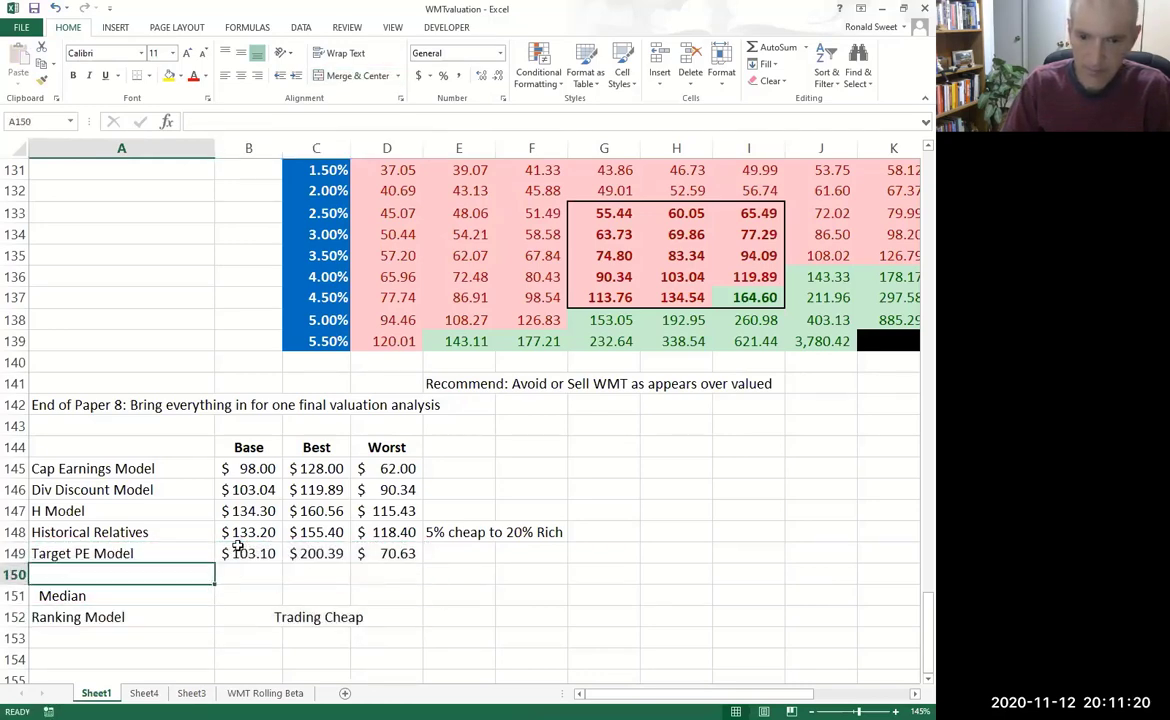
- Move the Ranking Model row from row 152 into row 150, between Target PE Model and Median
key(Down)
key(Down)
key(Down)
key(shift+Right)
key(ctrl+x)
key(Up)
key(Up)
key(Return)
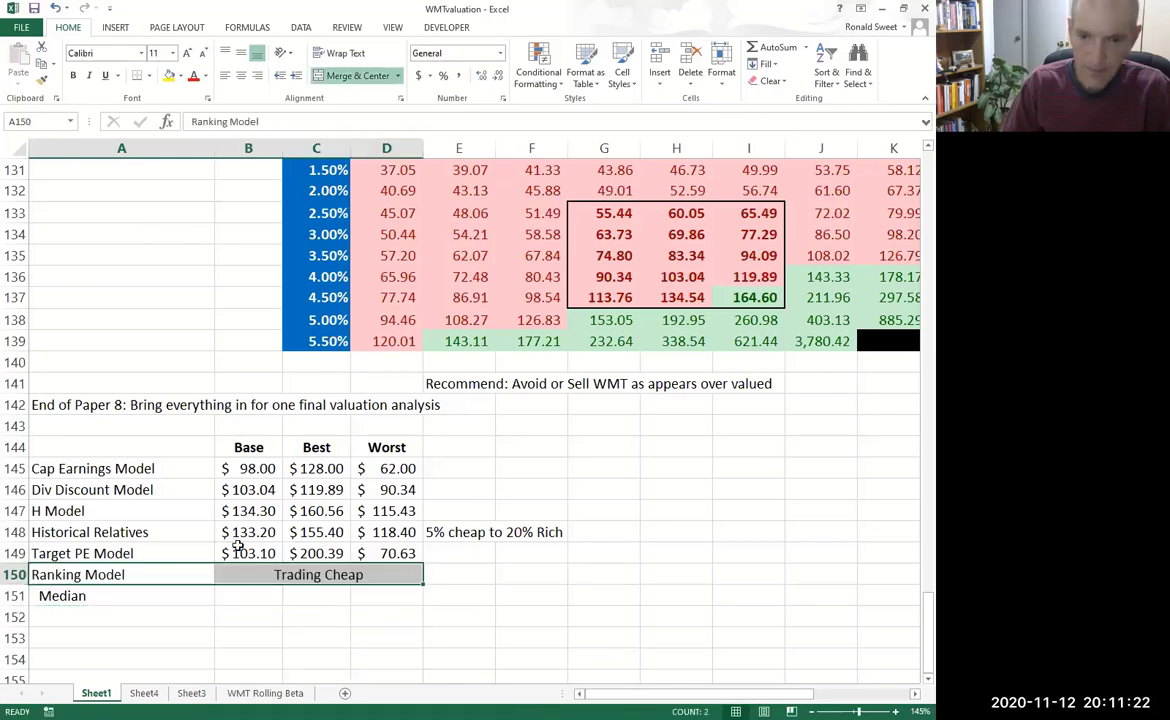
- Calculate the Base median in B151 with =MEDIAN(B145:B149)
key(Down)
key(Right)
text(=)
key(Escape)
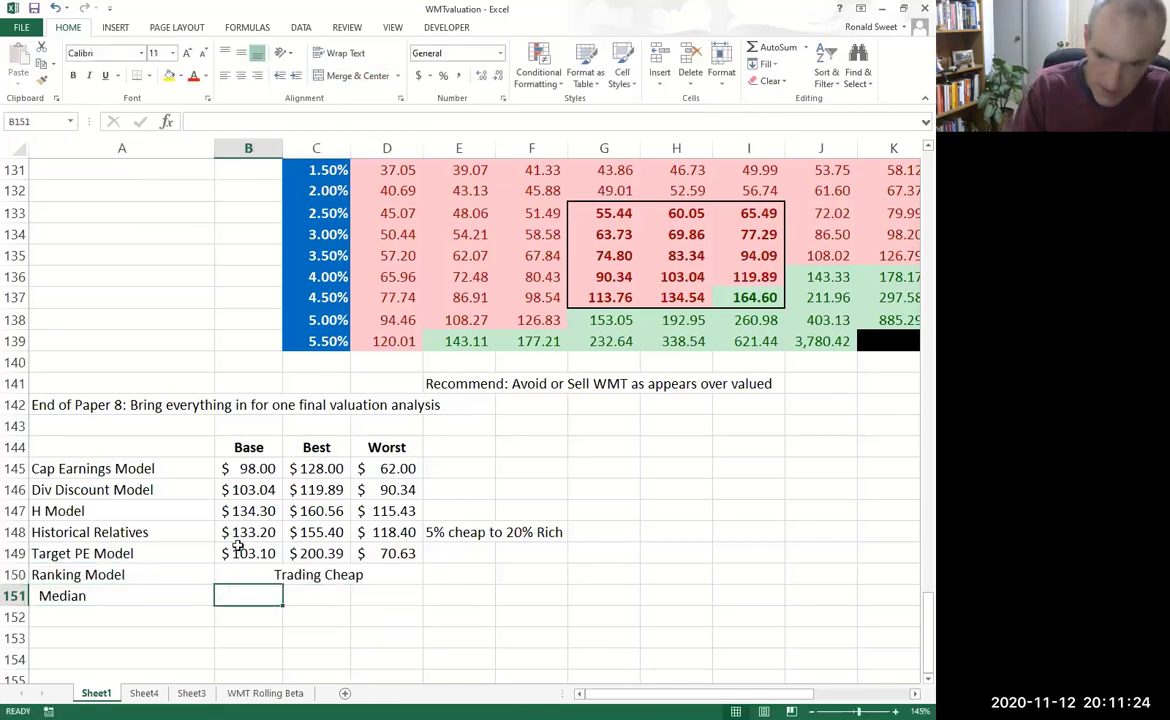
text(=median()
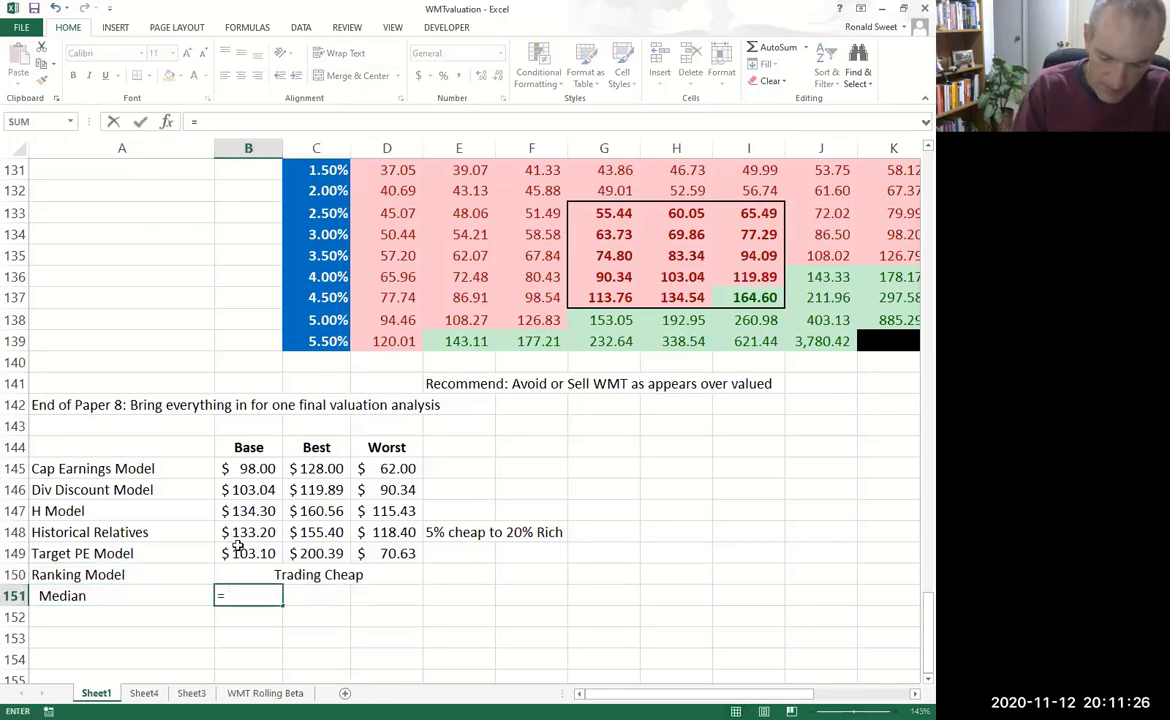
key(Up)
key(Up)
key(ctrl+shift+Up)
key(shift+Down)
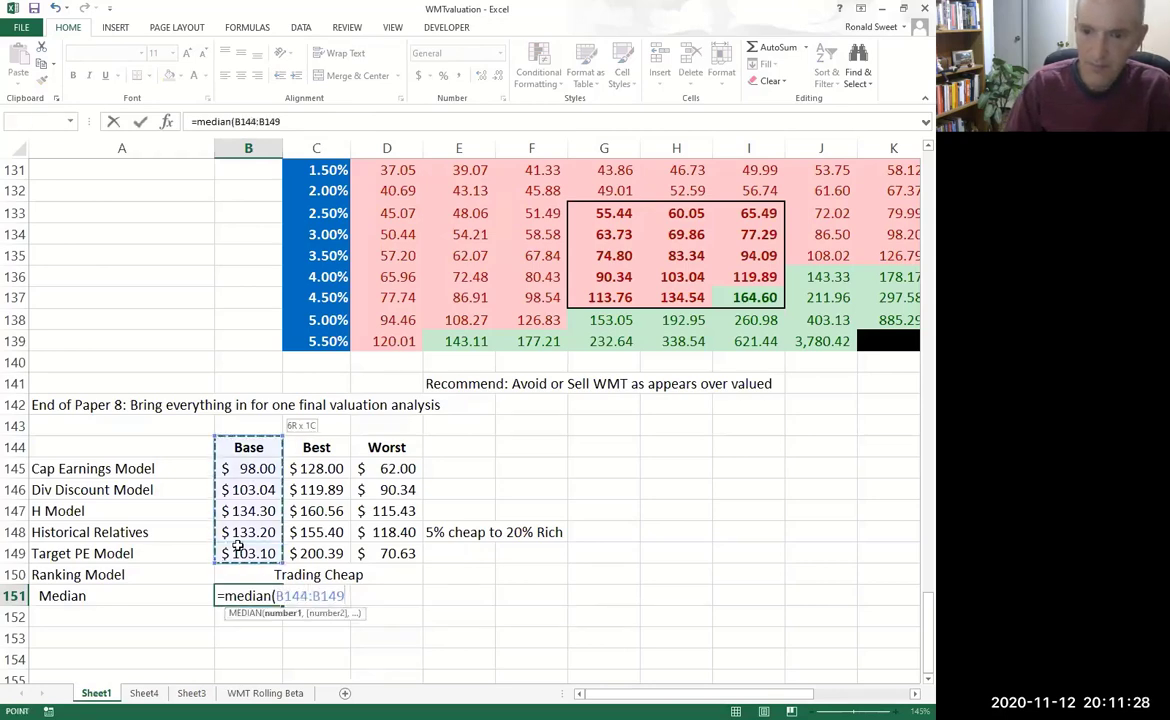
key(Return)
- Copy the median formula from B151 across to the Best and Worst columns in C151:D151
key(Up)
key(ctrl+c)
key(shift+Right)
key(shift+Right)
key(ctrl+v)
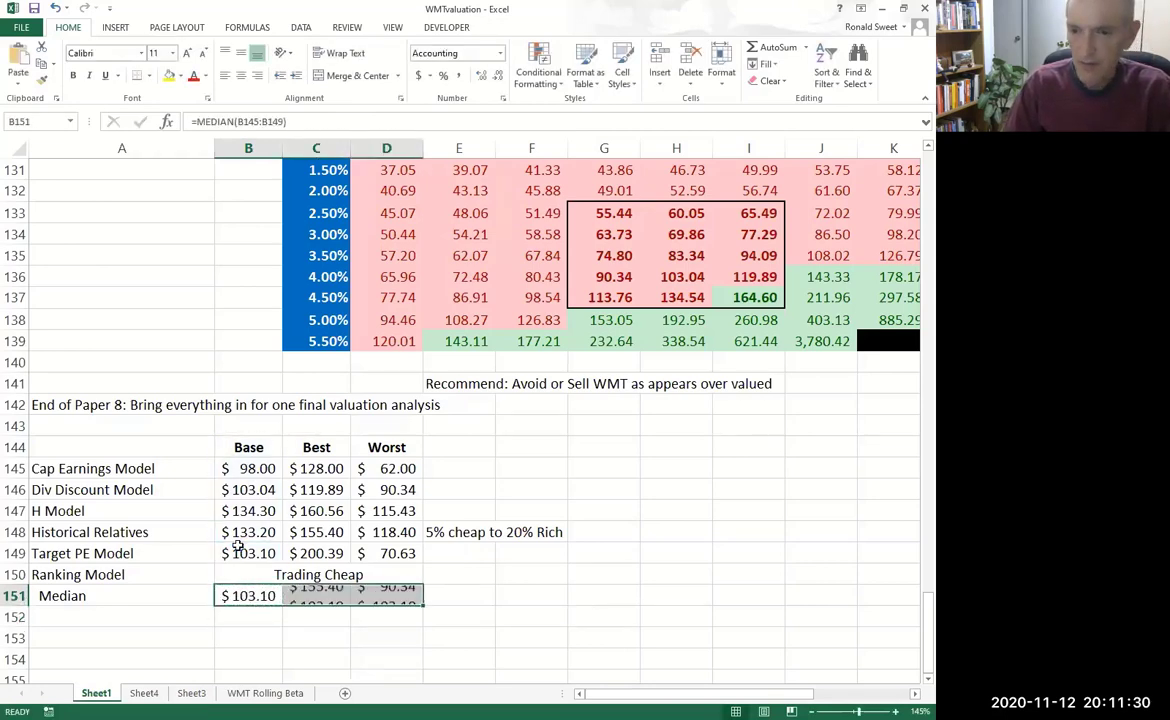
key(Escape)
- Add a Current Price label in A152 below the Median row
key(Down)
key(Left)
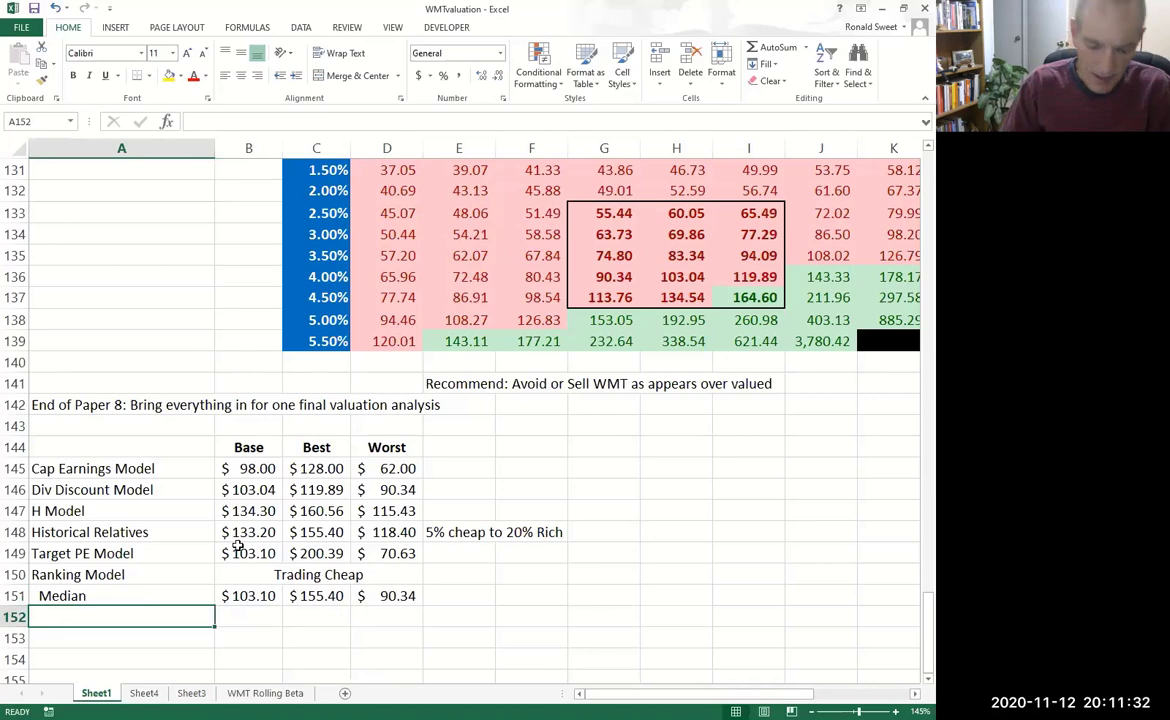
text(Current Pr)
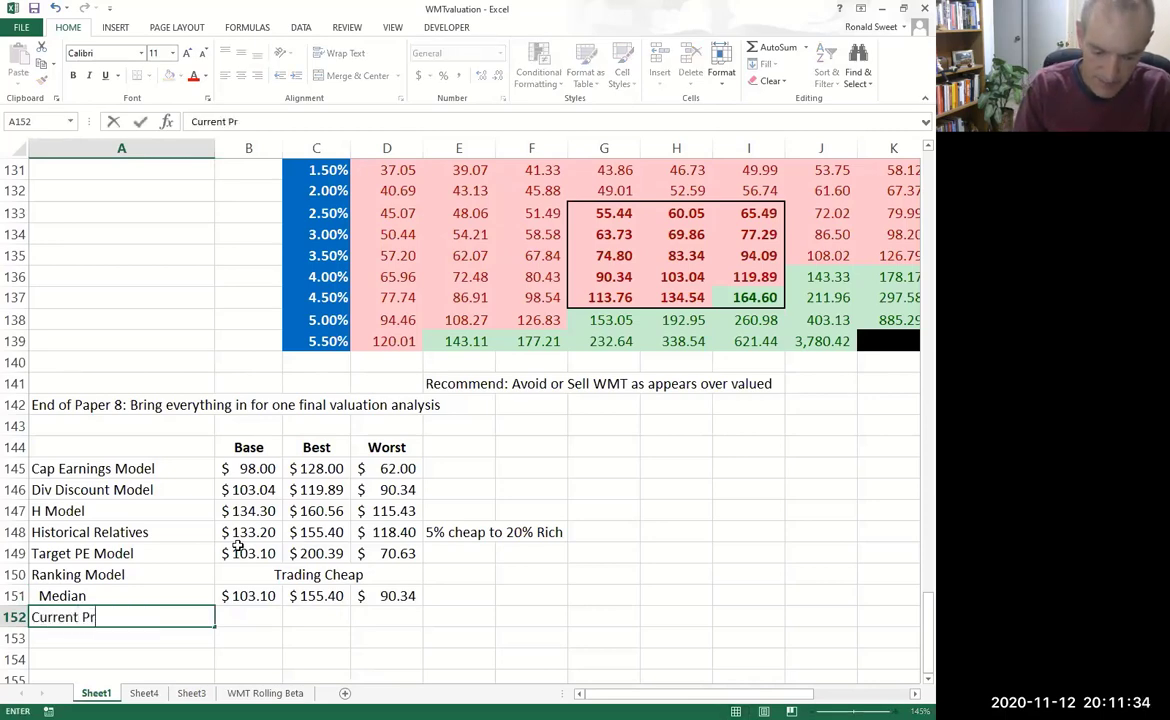
text(ice)
- Copy the Base median cell's accounting format to B152 and enter 148.09 as the current price
key(Tab)
key(Up)
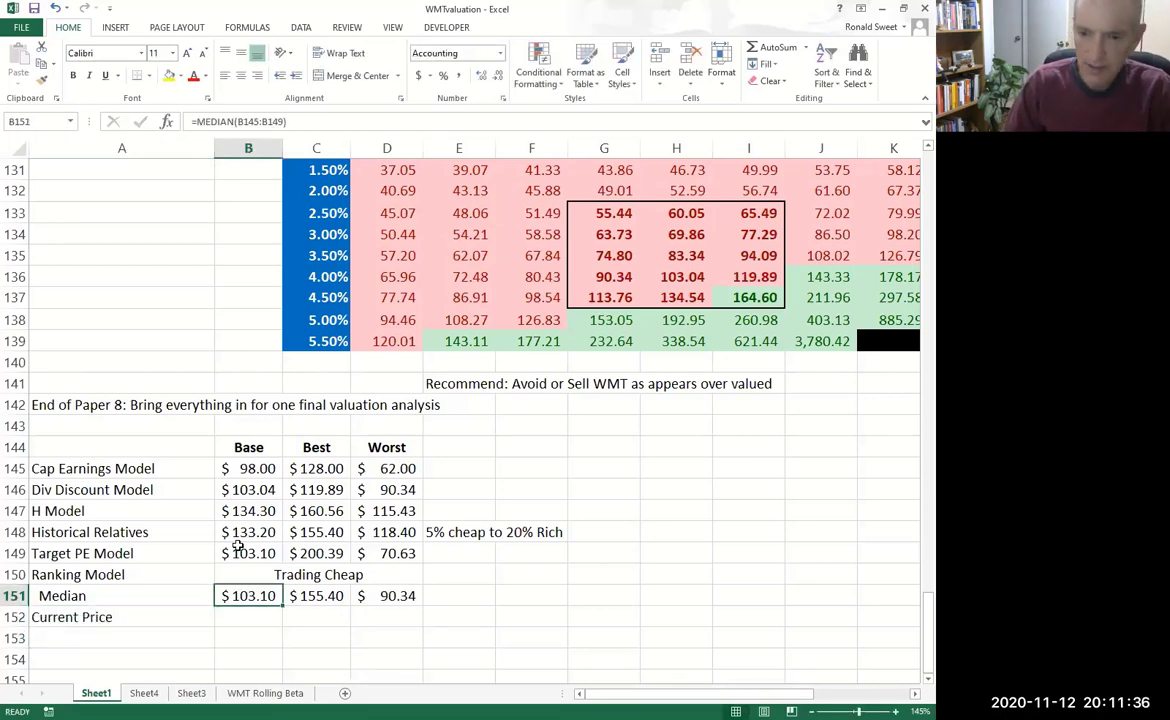
key(ctrl+c)
key(Down)
text(148)
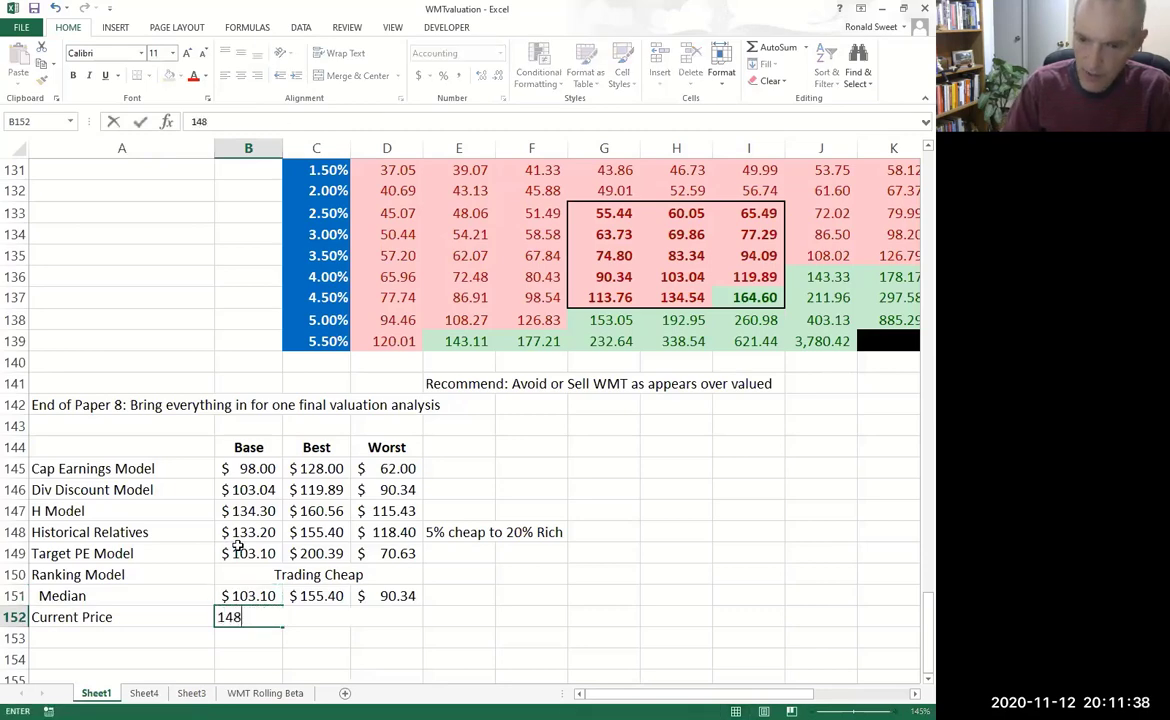
text(.)
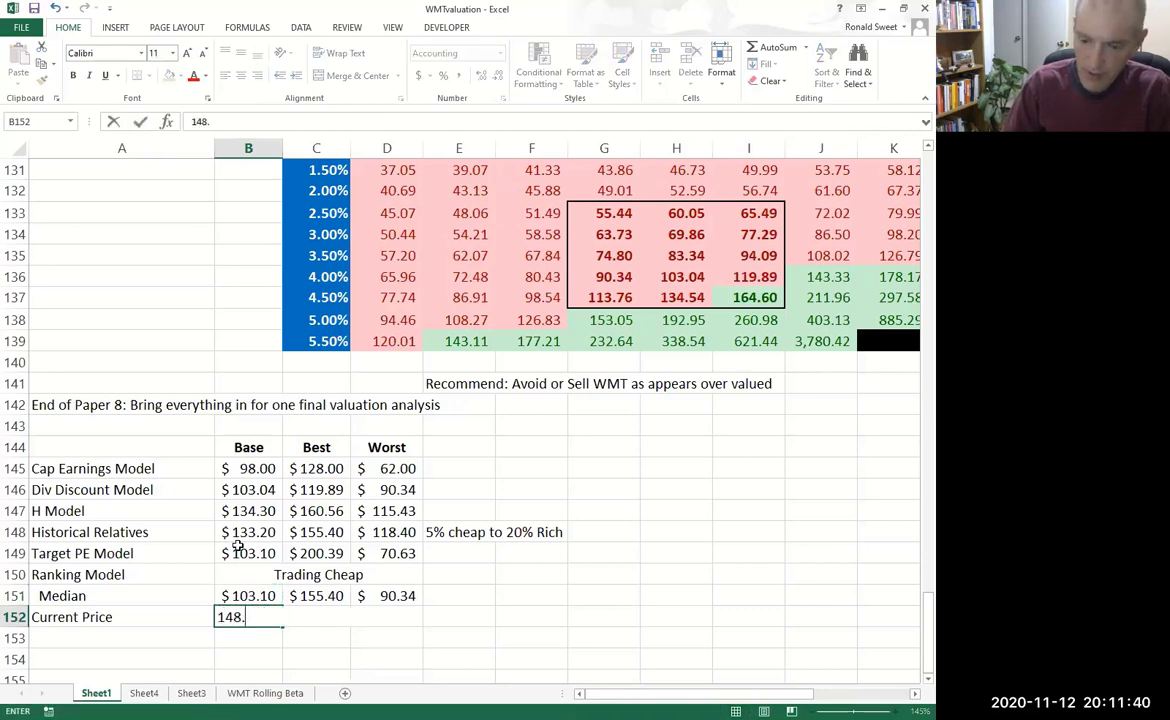
text(09)
key(ctrl+Return)
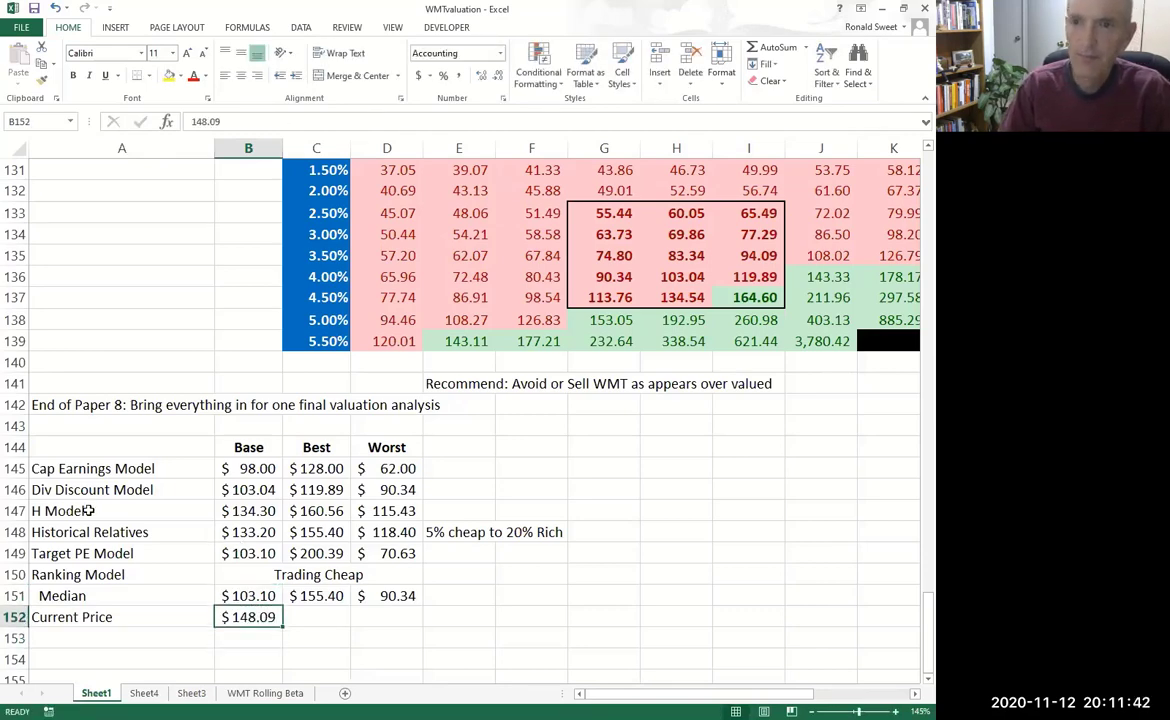
- Review the summary table's model names, case headings and Ranking Model result alongside the median and current price rows
key(Down)
key(Down)
key(Down)
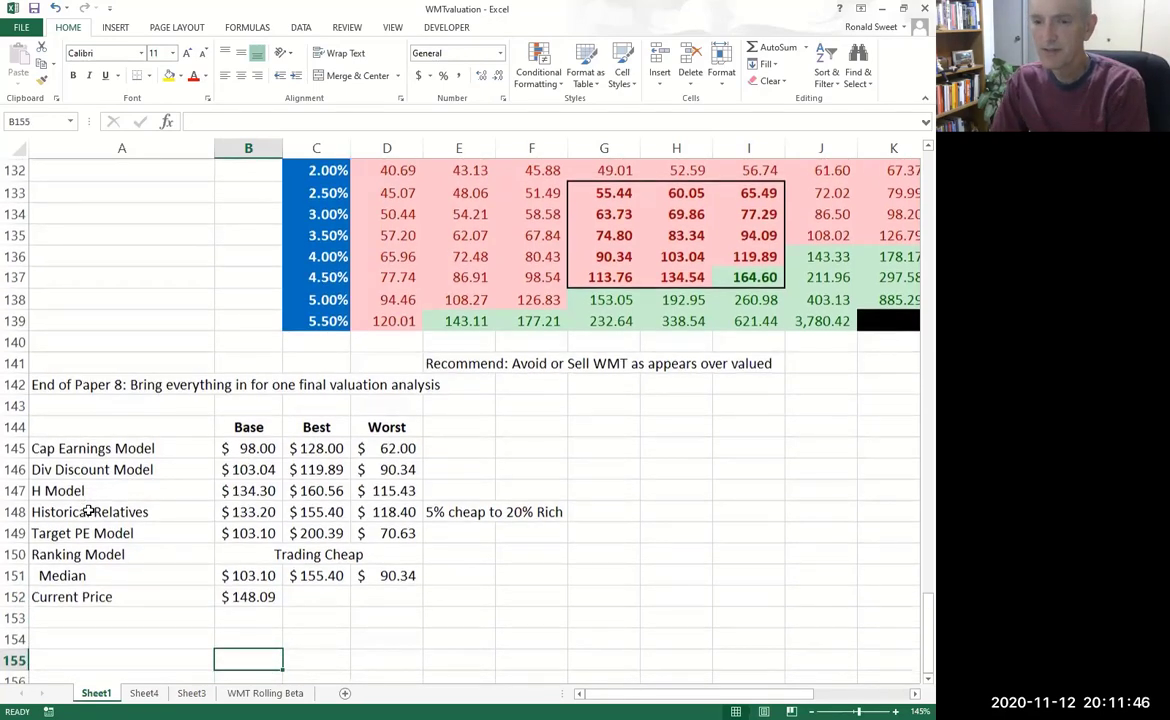
key(Up)
key(Left)
key(Up)
key(Up)
key(Up)
key(Up)
key(Up)
key(Up)
key(Up)
key(Up)
key(Up)
key(Up)
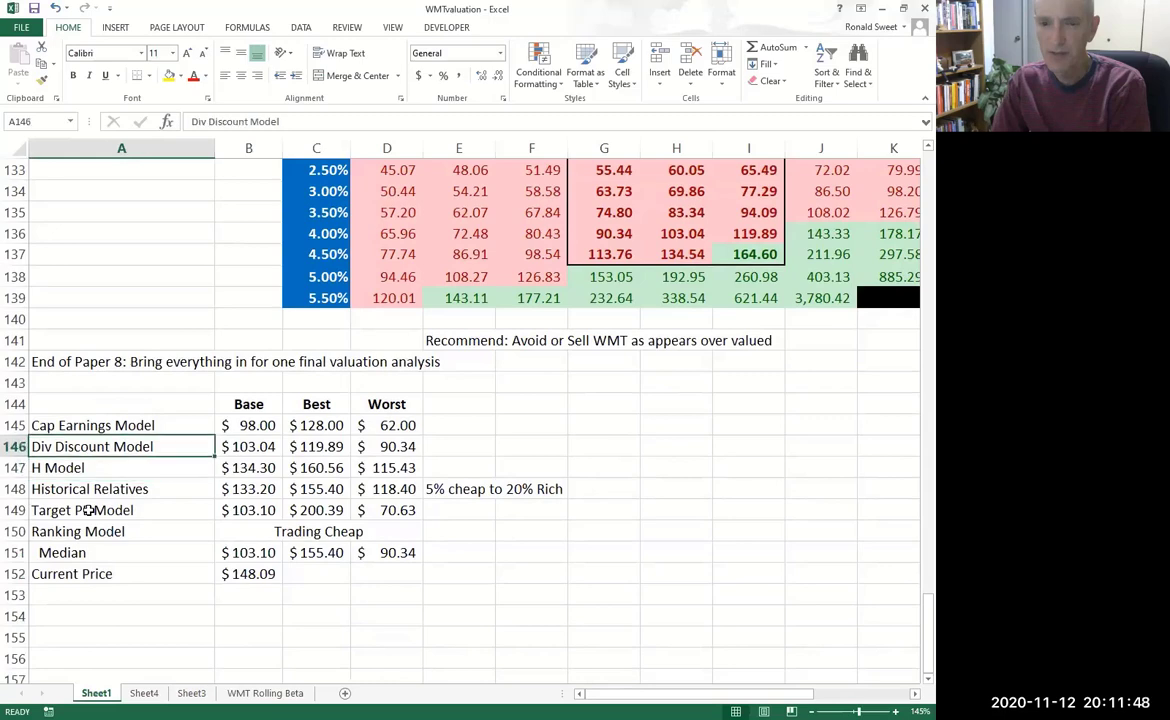
key(Right)
key(Right)
key(Right)
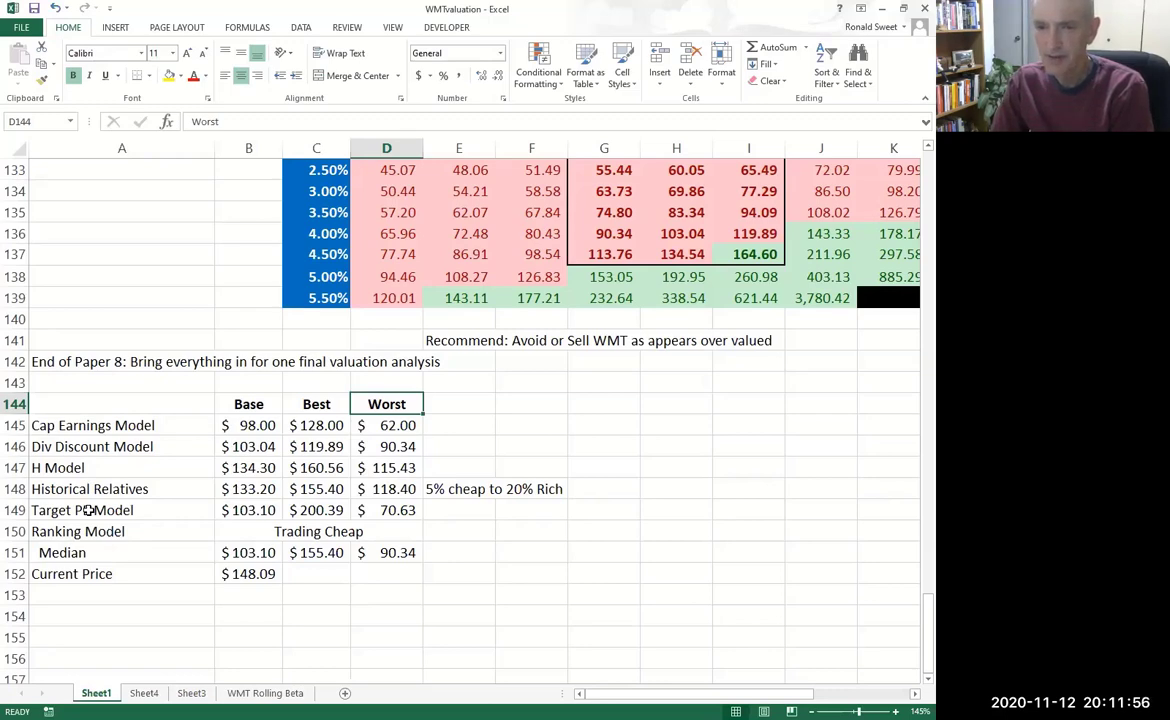
key(Left)
key(Left)
key(Left)
key(Down)
key(Down)
key(Down)
key(Down)
key(Down)
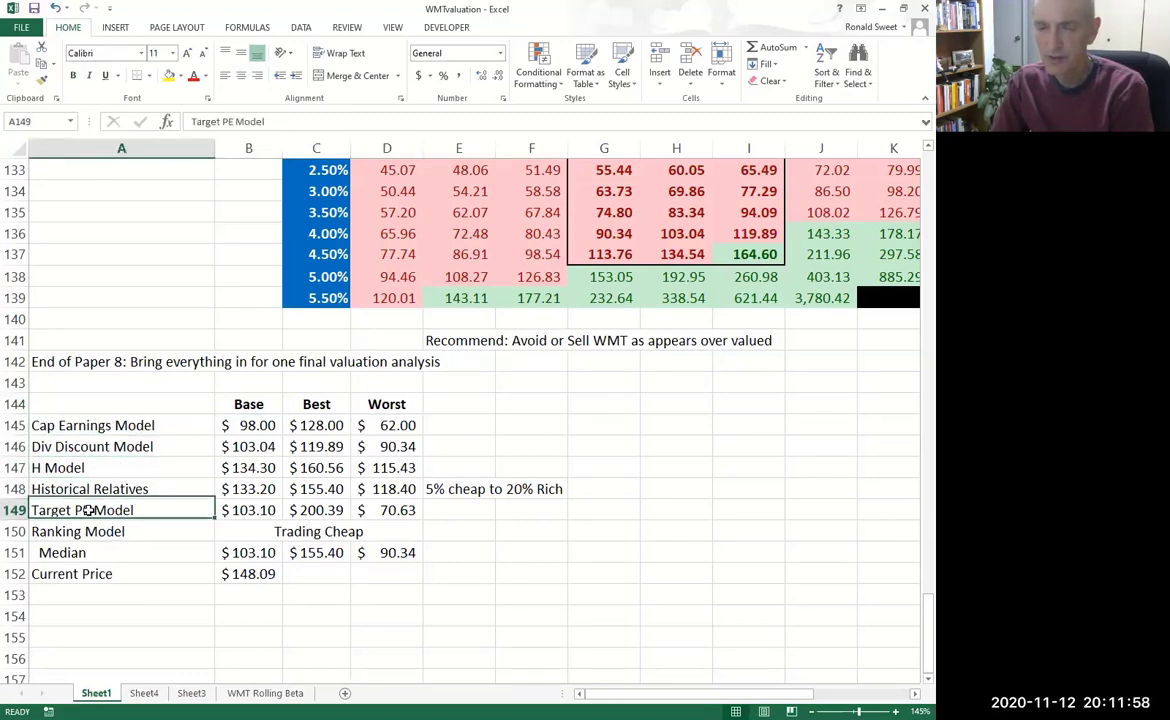
key(Down)
key(Down)
key(Up)
key(Right)
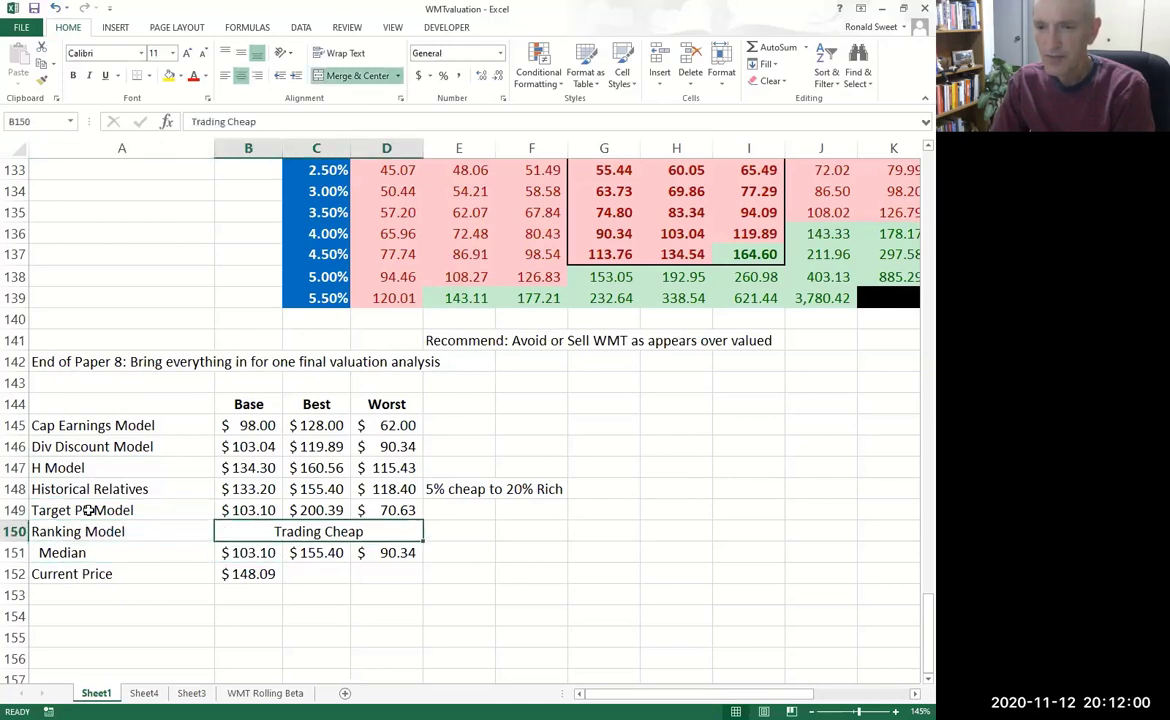
- Examine the base, best and worst values in B145:D149, from the Cap Earnings Model to the Target PE Model
key(Up)
key(Up)
key(Up)
key(Up)
key(Up)
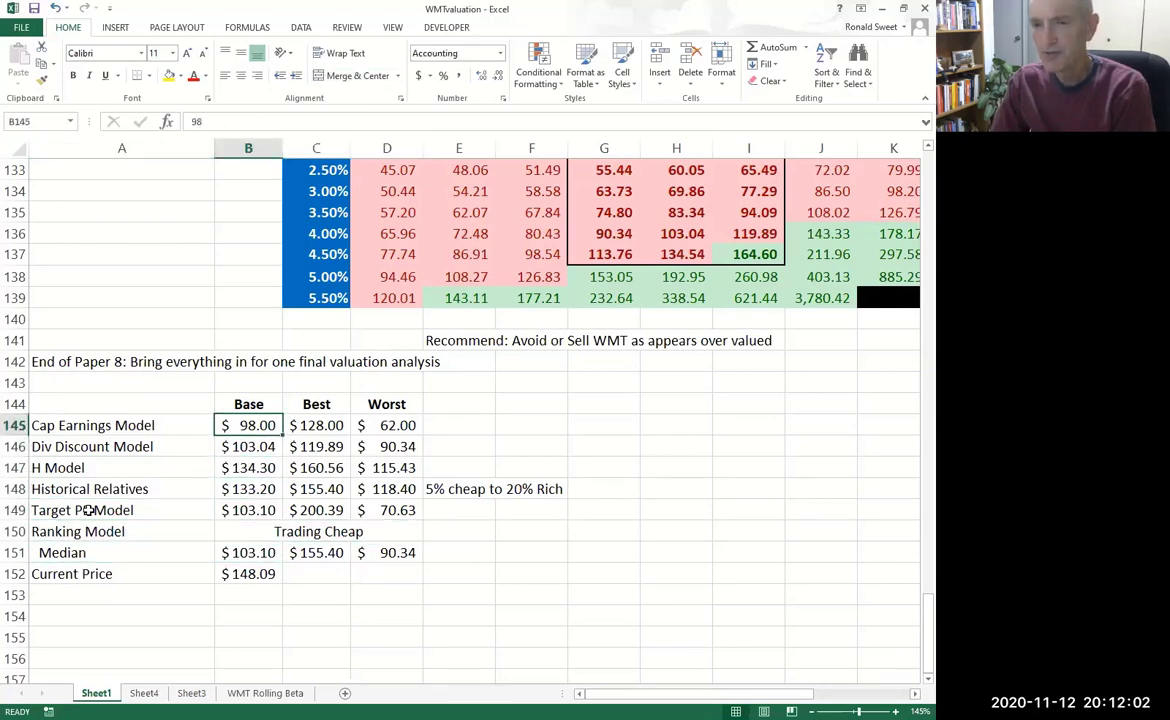
key(Right)
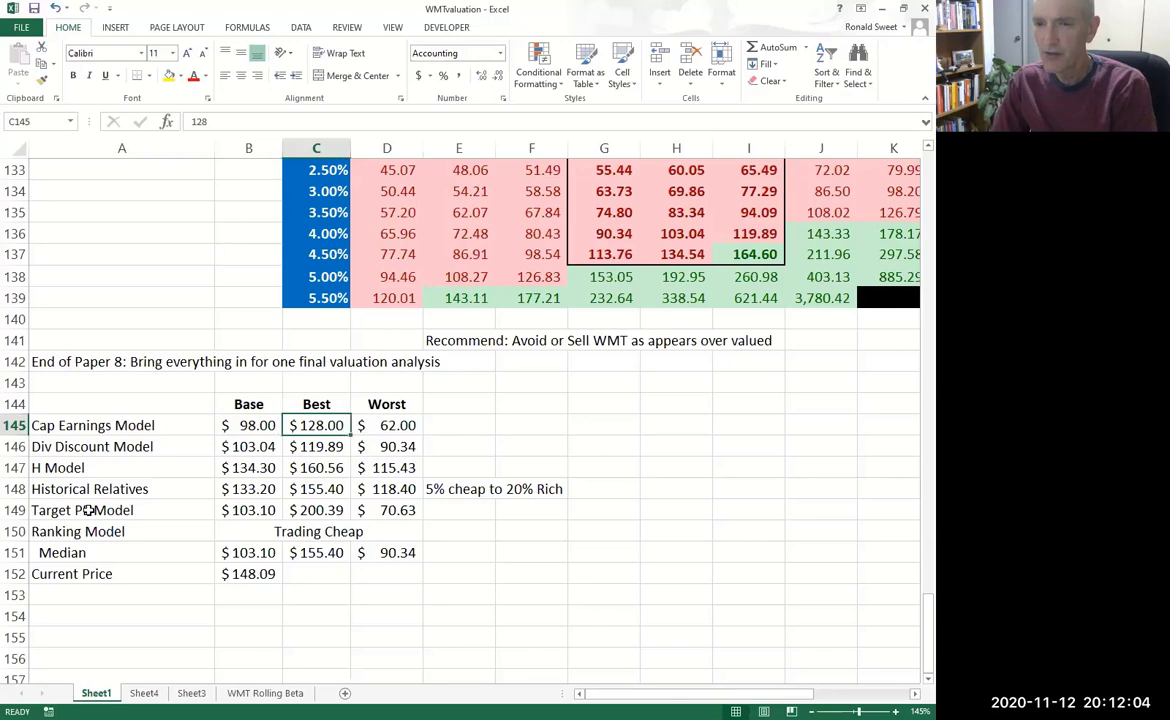
key(Right)
key(Down)
key(Left)
key(Left)
key(Down)
key(Down)
key(Down)
key(Right)
key(Right)
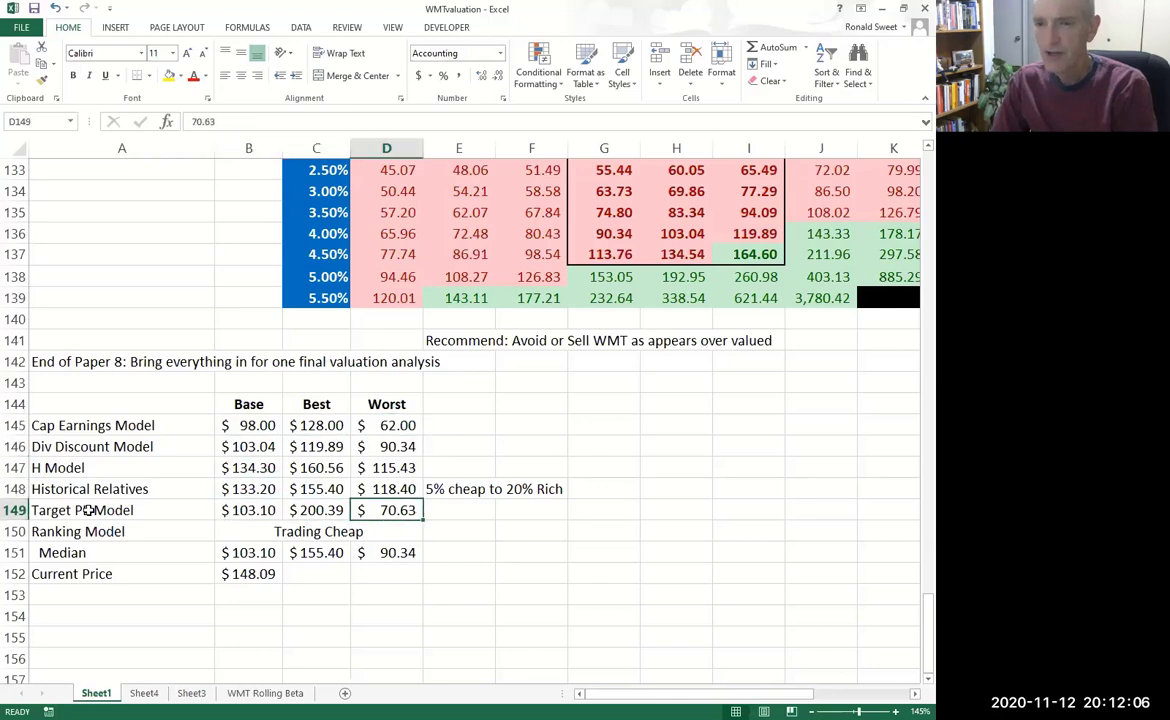
key(Up)
key(Left)
key(Left)
key(Up)
key(Up)
key(Up)
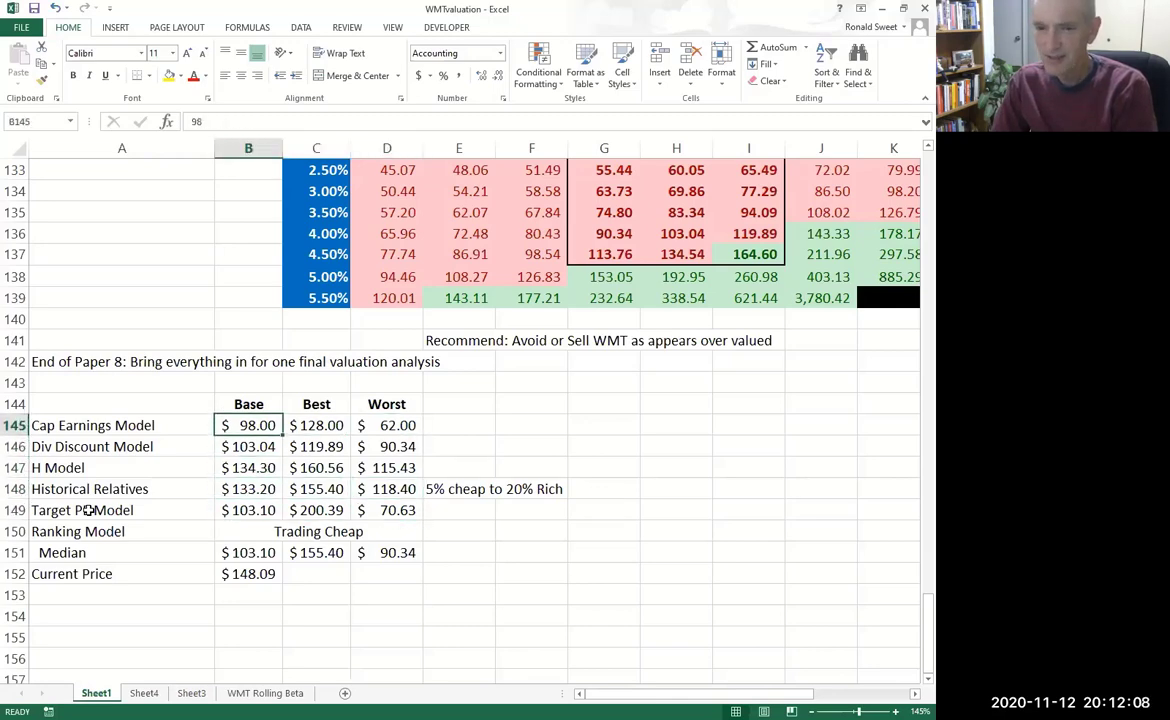
- Add an Upside/(Downside) label in A153 below the Current Price row
key(Down)
key(Down)
key(Down)
key(Down)
key(Down)
key(Down)
key(Down)
key(Down)
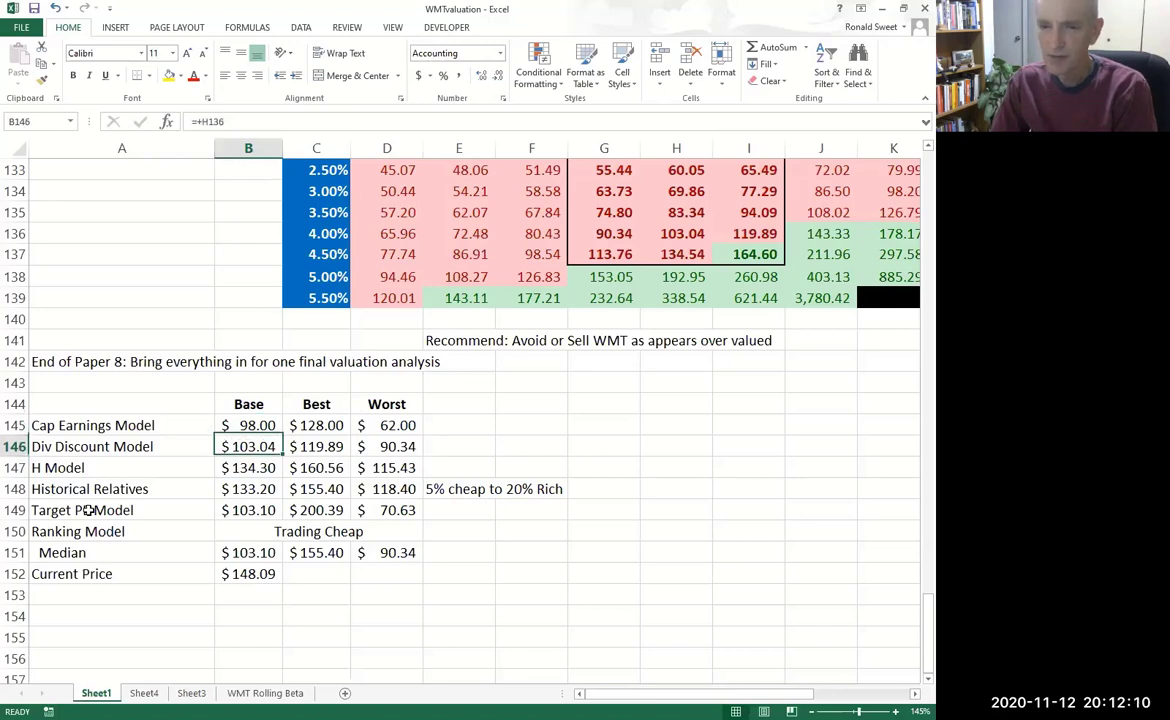
key(Left)
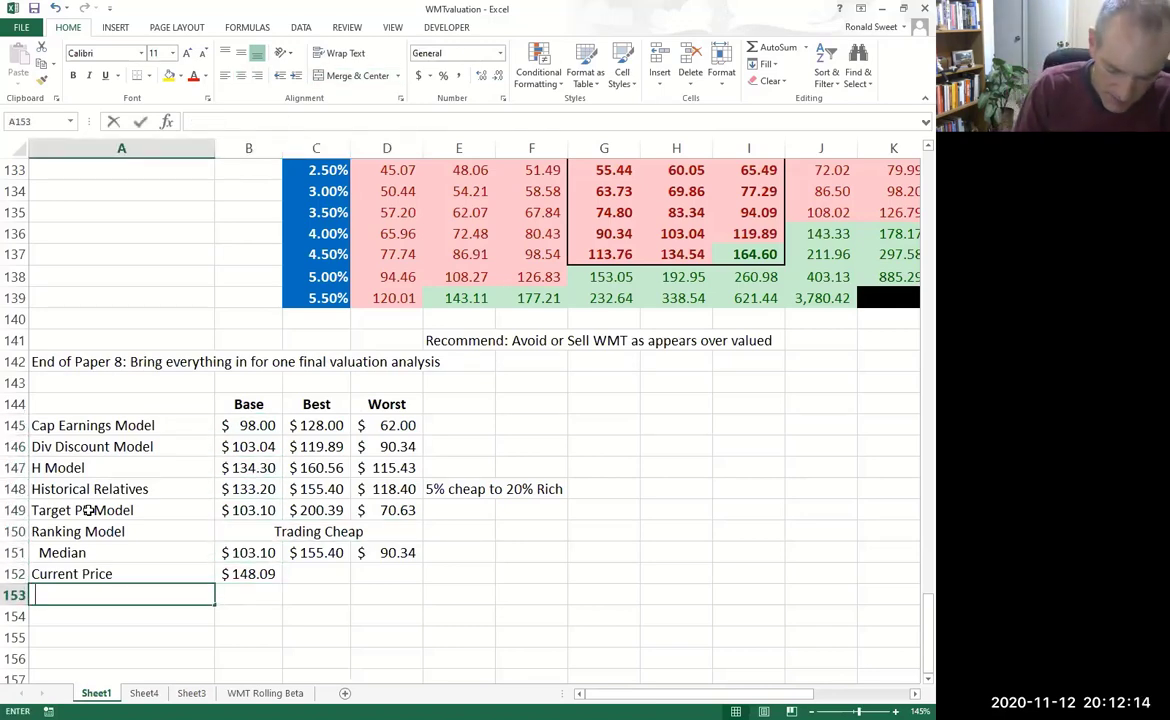
text(Up)
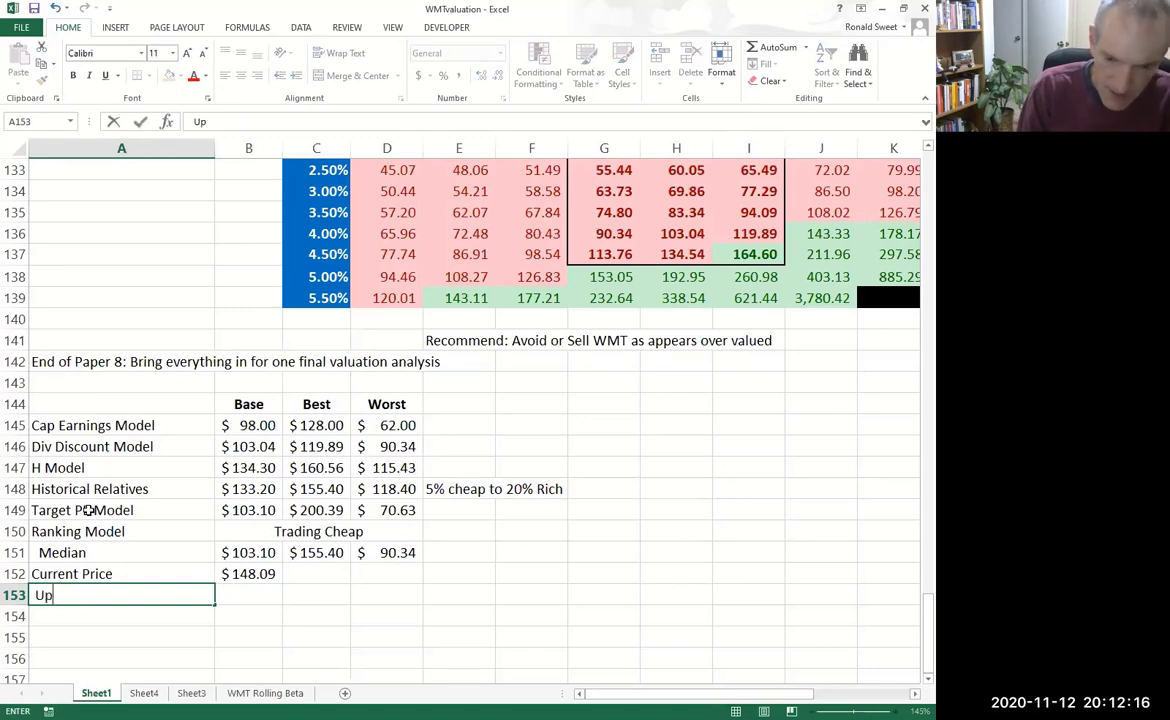
text(side/()
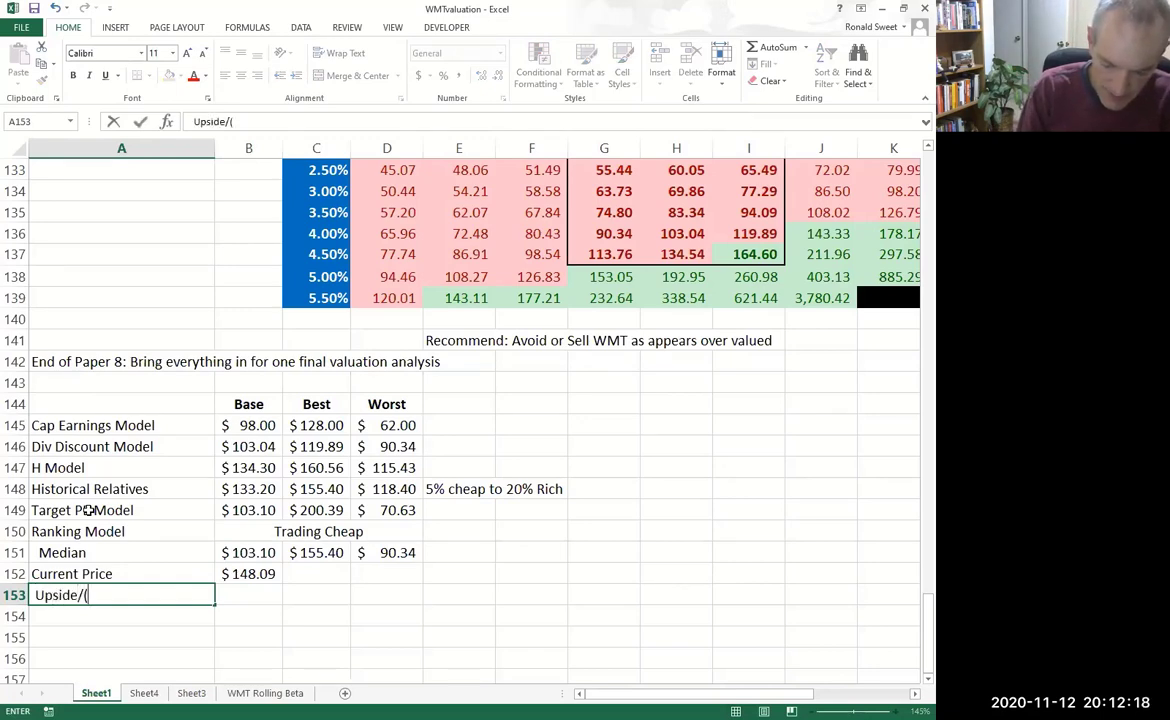
text(Downside))
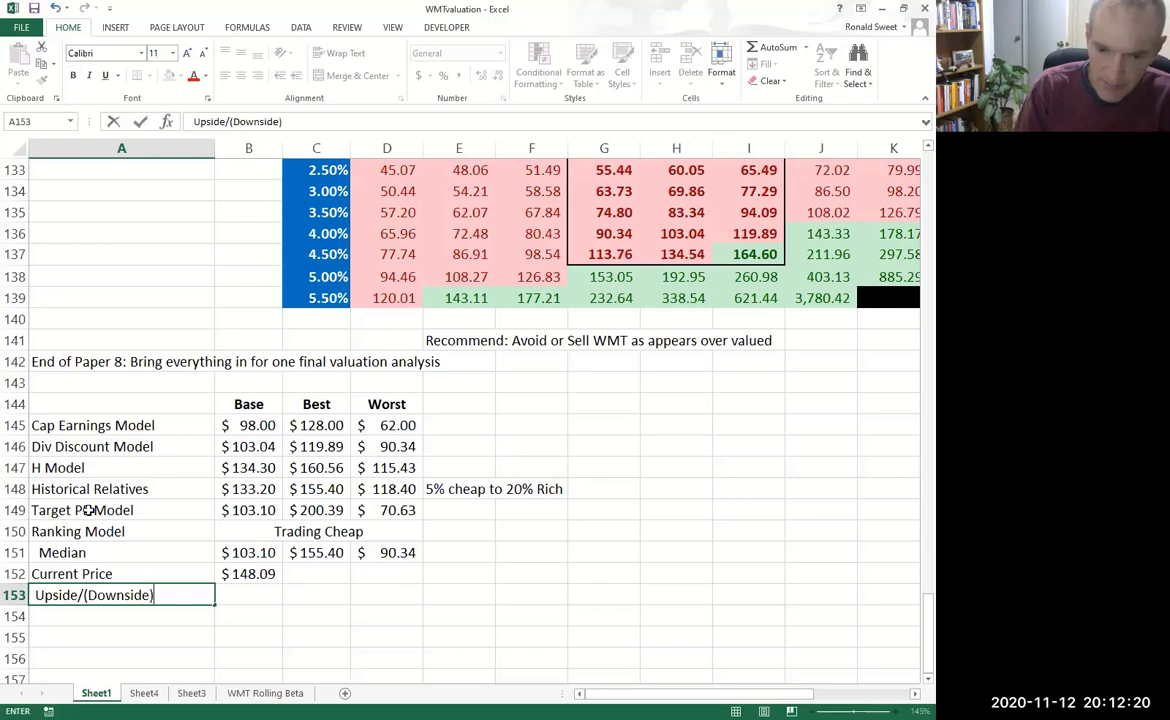
key(Tab)
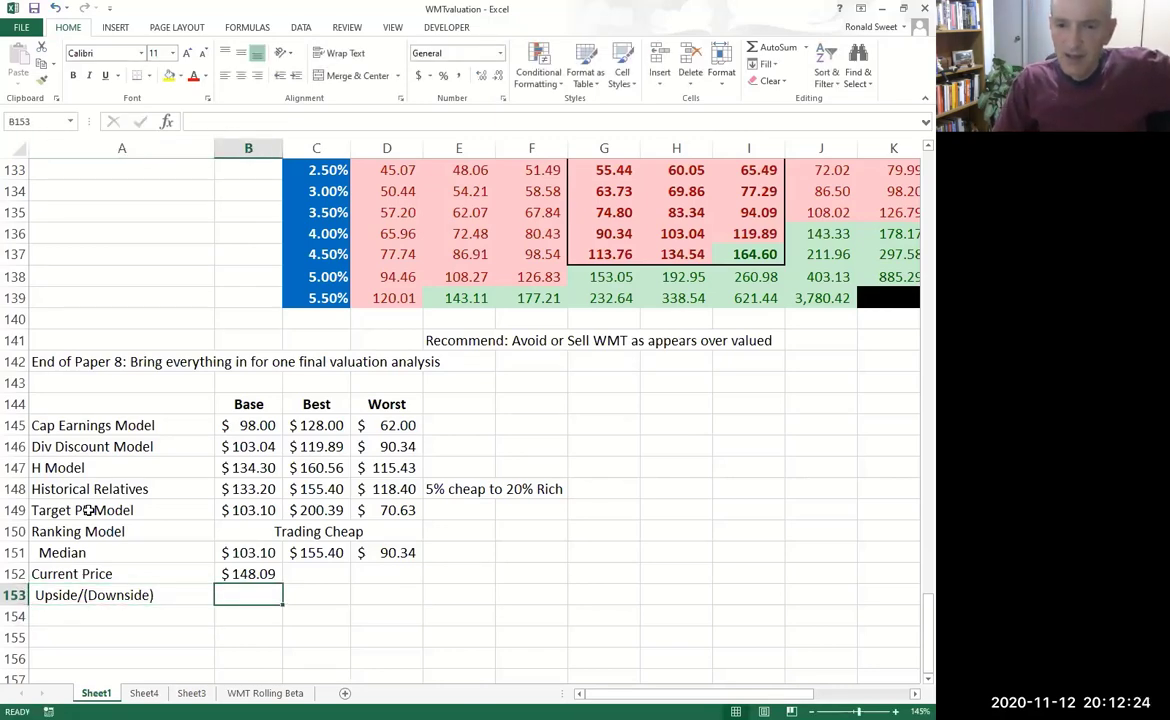
- Calculate the Base upside in B153 as median over current price minus one, =+B151/B152-1, and format it as a percentage
key(Up)
key(Up)
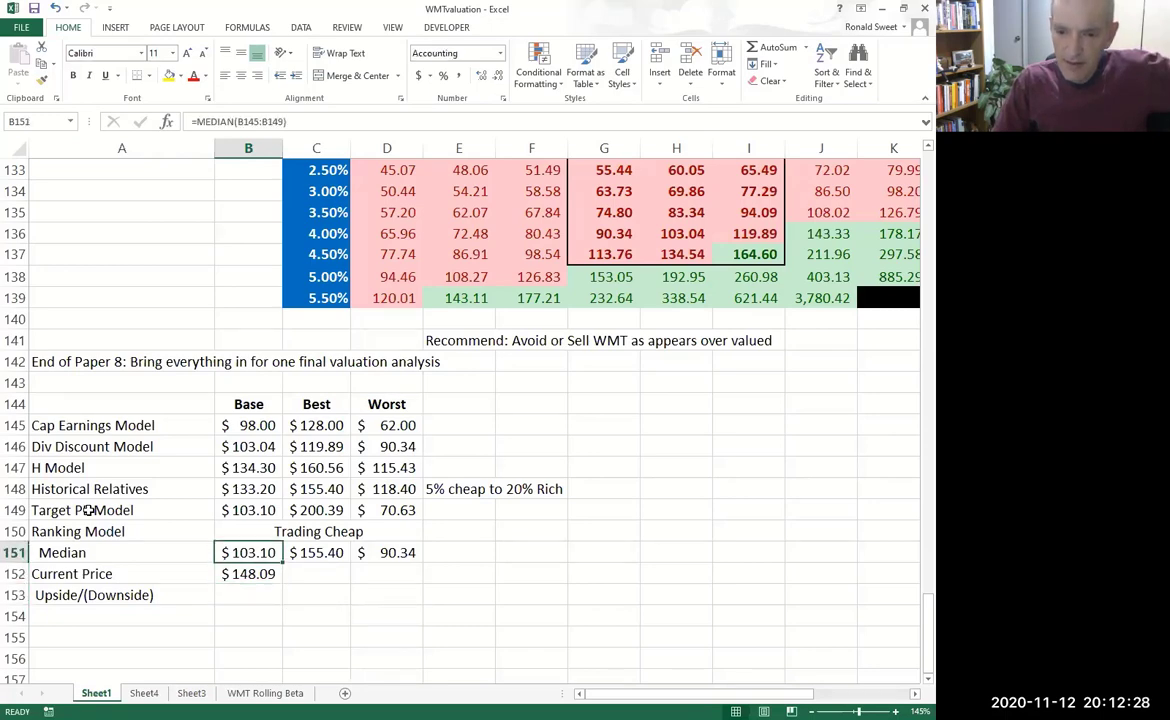
key(Down)
key(Down)
text(+)
key(Up)
key(Up)
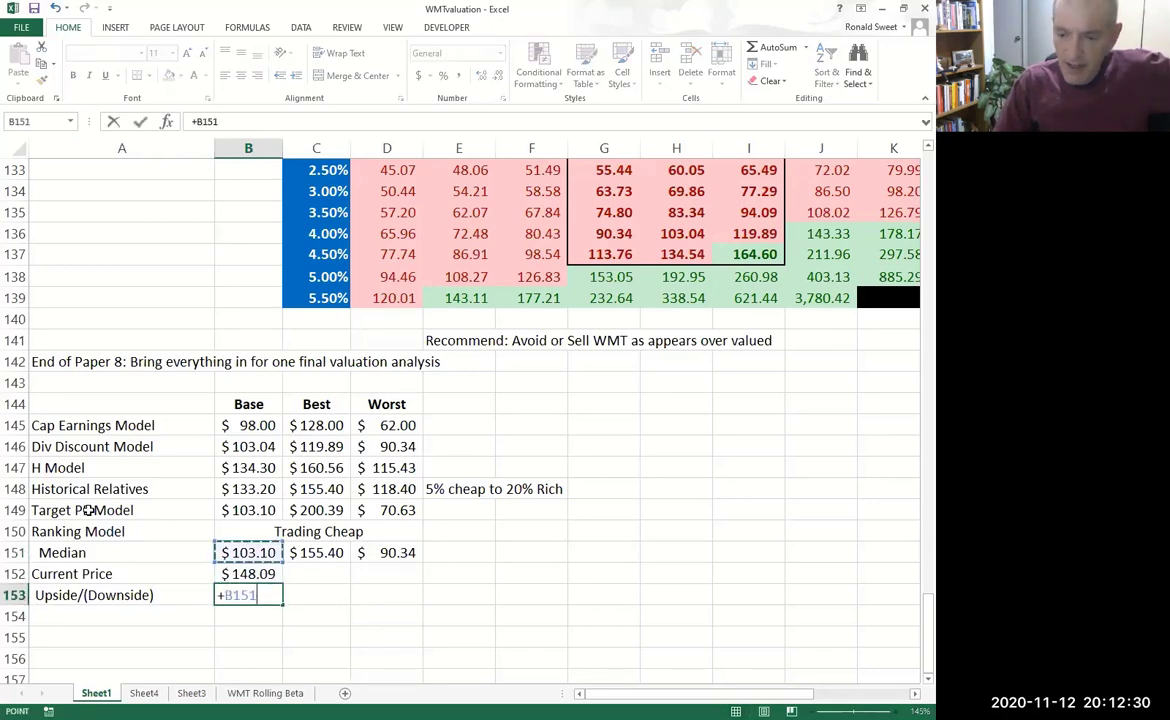
text(/)
key(Up)
text(-1)
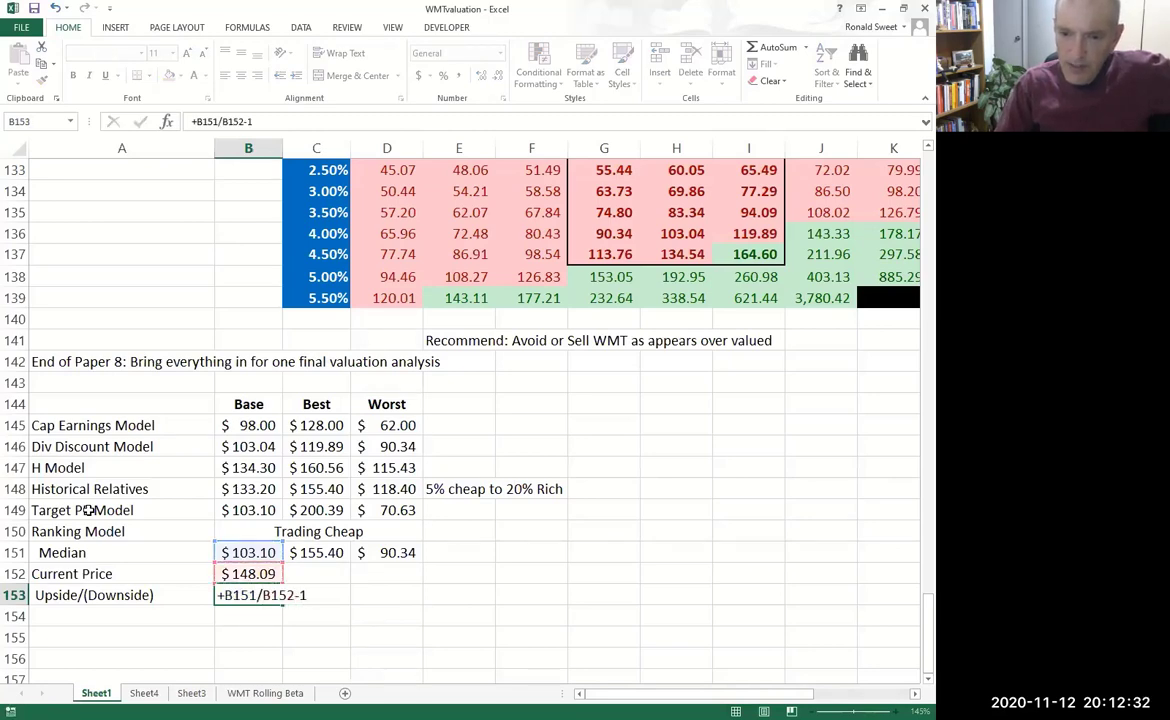
key(Return)
key(Up)
click(443, 75)
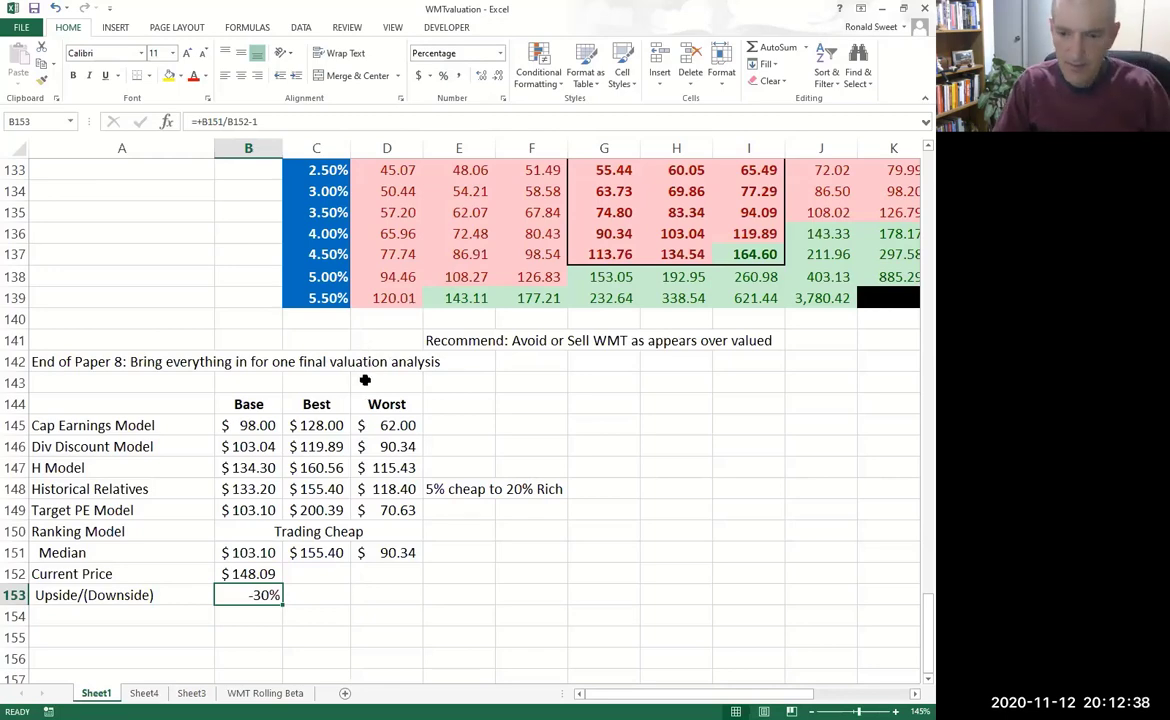
- Make the current price reference in the B153 formula absolute as $B$152
key(F2)
key(Left)
key(Left)
key(F4)
key(Return)
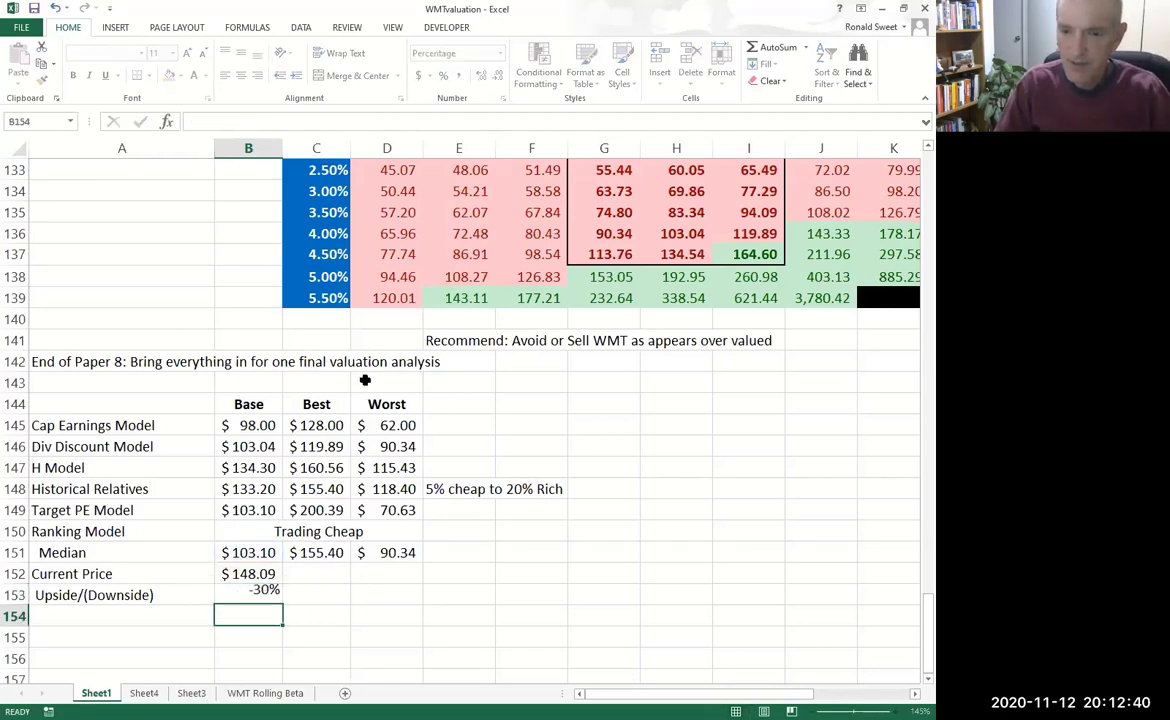
key(Up)
- Enter the explanatory note "Val / Current Price - 1" in B154 beneath the Base upside formula
key(Down)
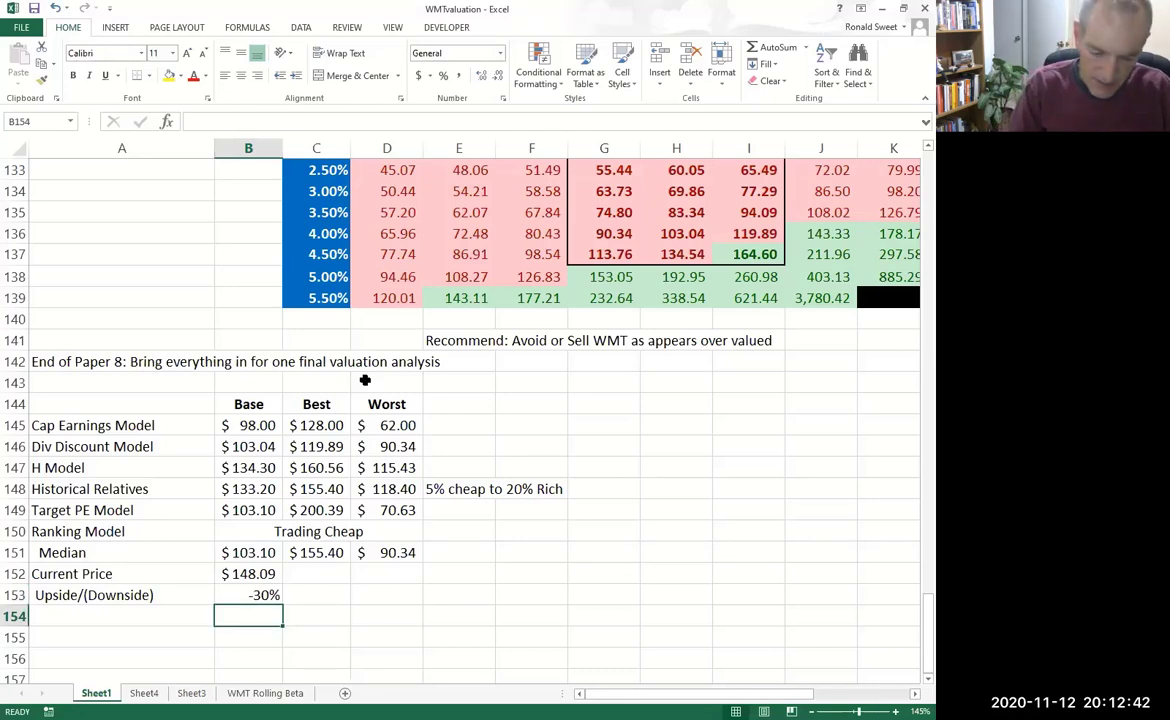
text(Val /)
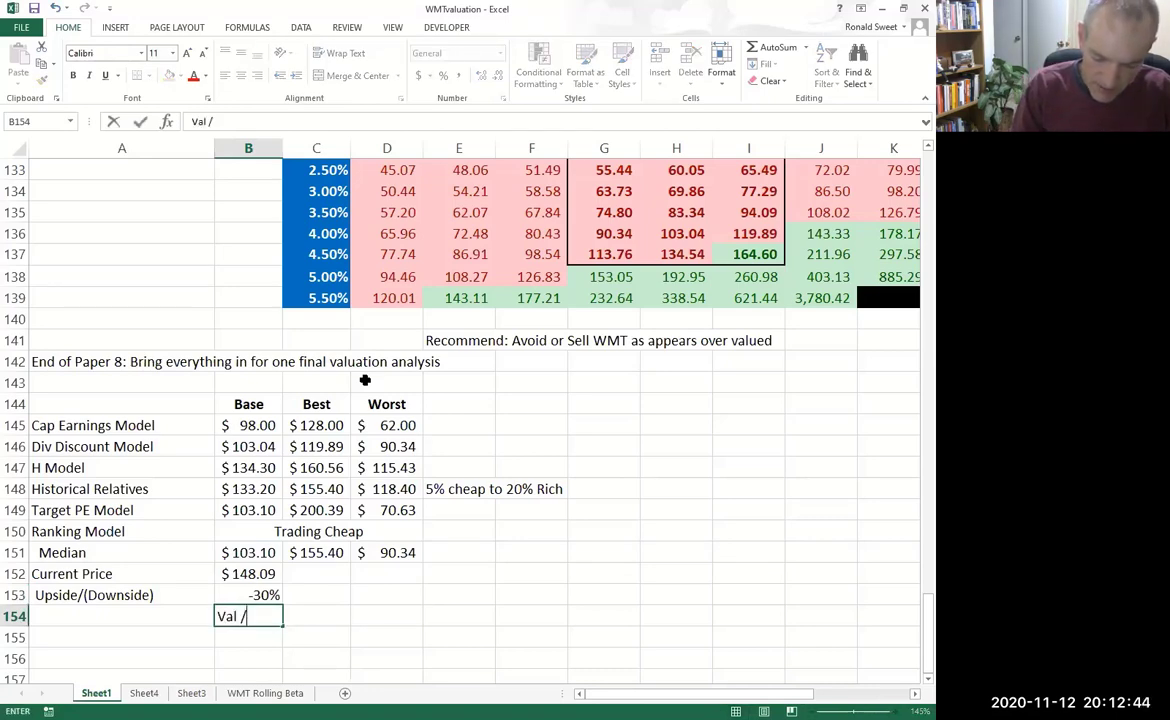
text( Current Price )
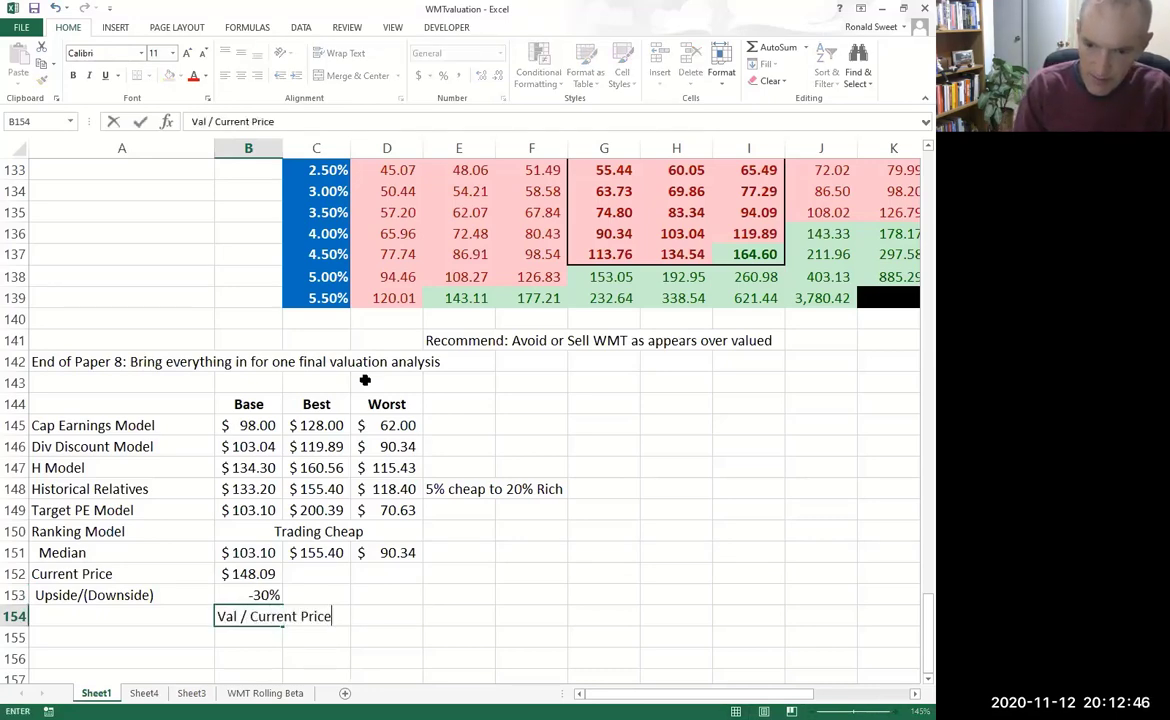
text(- 1)
key(Return)
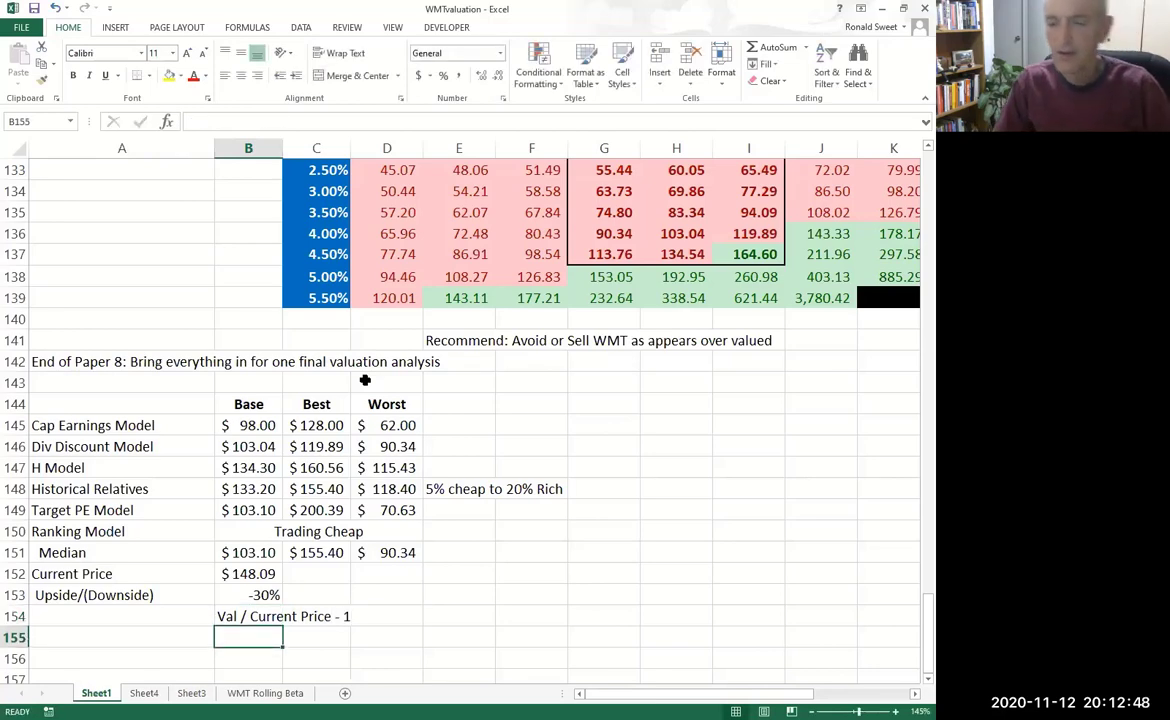
- Copy the B153 upside formula across to the Best and Worst columns in C153 and D153
key(Up)
key(Up)
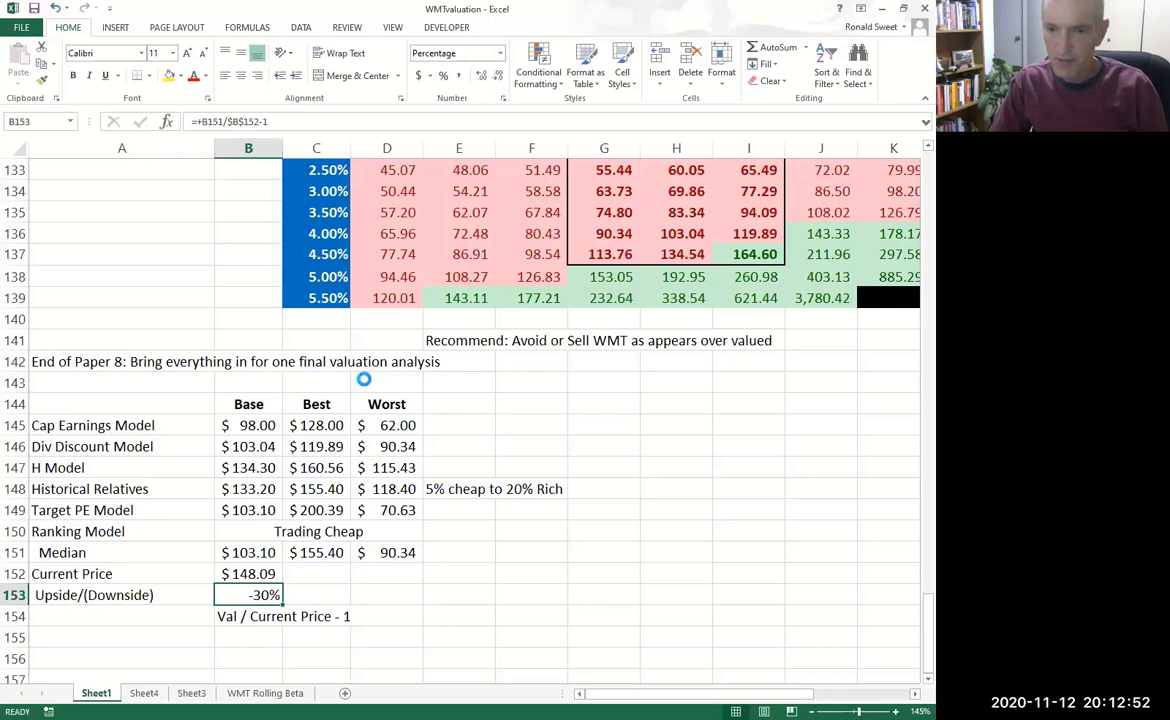
key(ctrl+c)
key(Right)
key(Return)
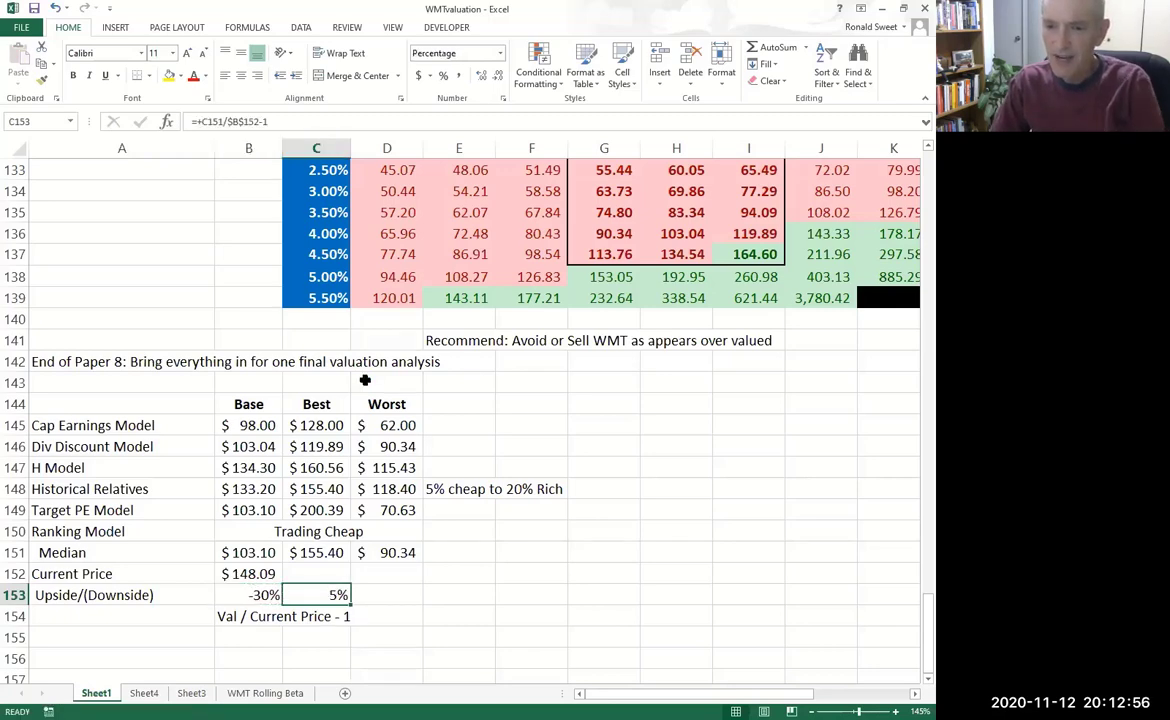
key(ctrl+c)
key(Right)
key(Return)
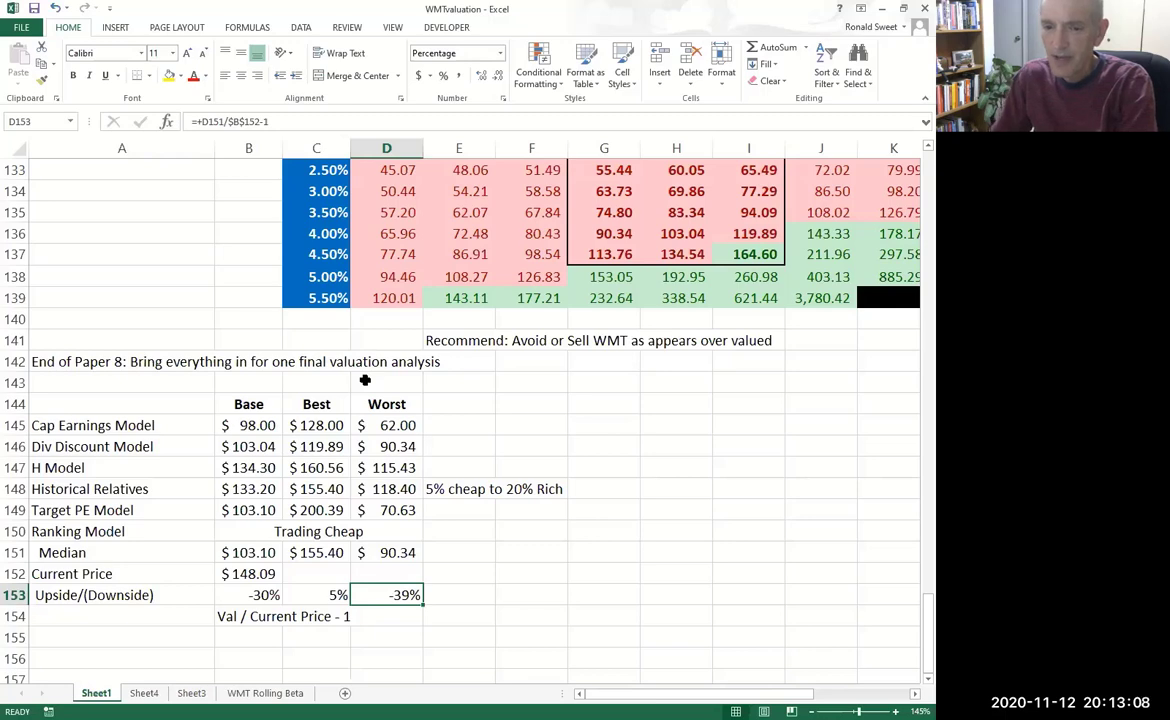
- Compare the Base, Best and Worst percentages in the Upside/(Downside) row
key(Left)
key(Right)
key(Left)
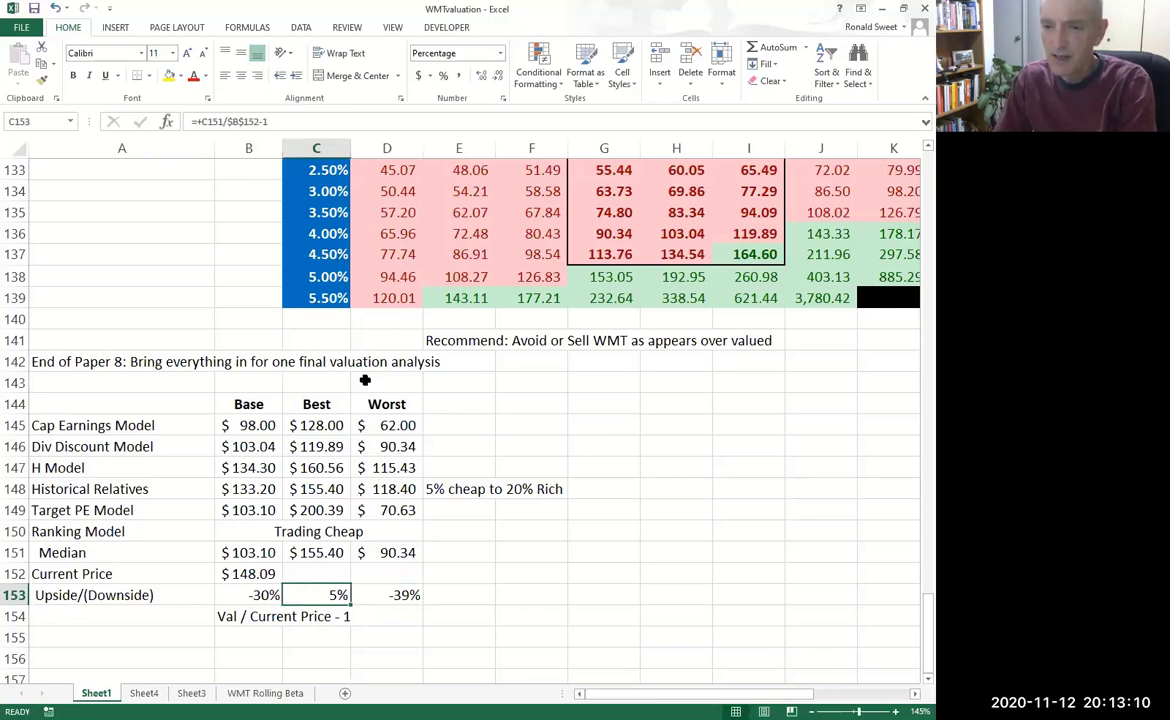
key(Left)
key(Right)
key(Right)
key(Left)
key(Left)
key(Right)
key(Right)
key(Left)
key(Left)
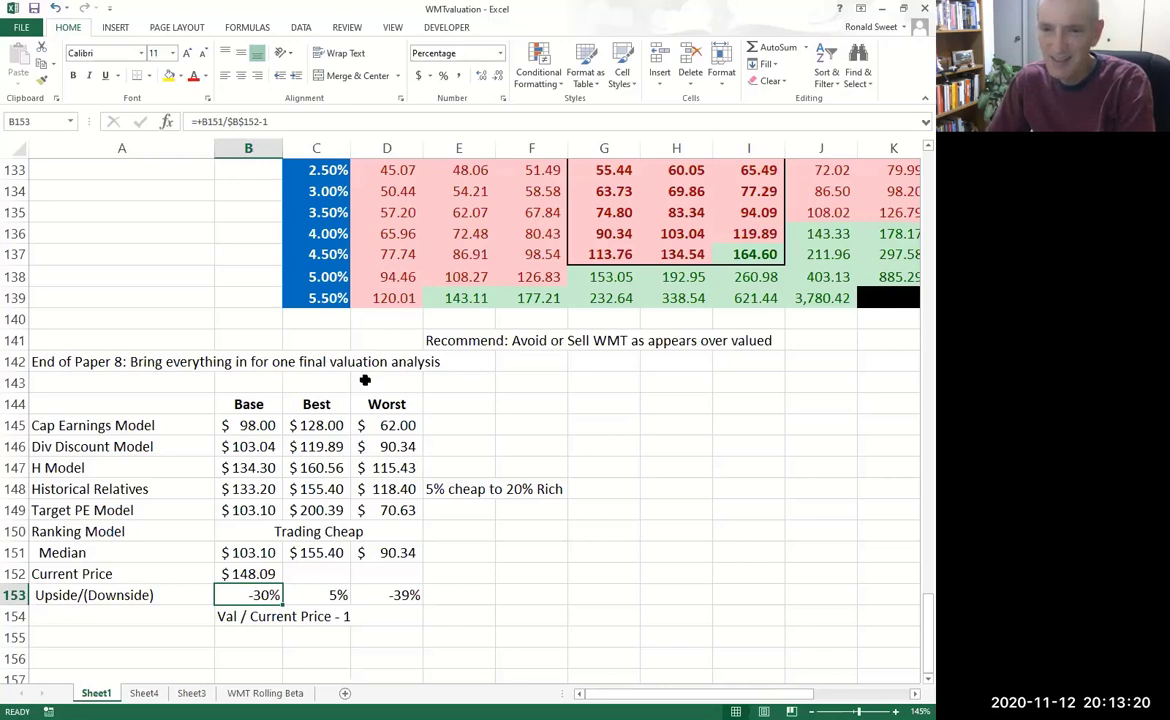
- Examine the model values in the summary and the boxed 3.50% growth row, G135:I135, of the dividend discount sensitivity table
drag(258, 425, 400, 510)
click(631, 211)
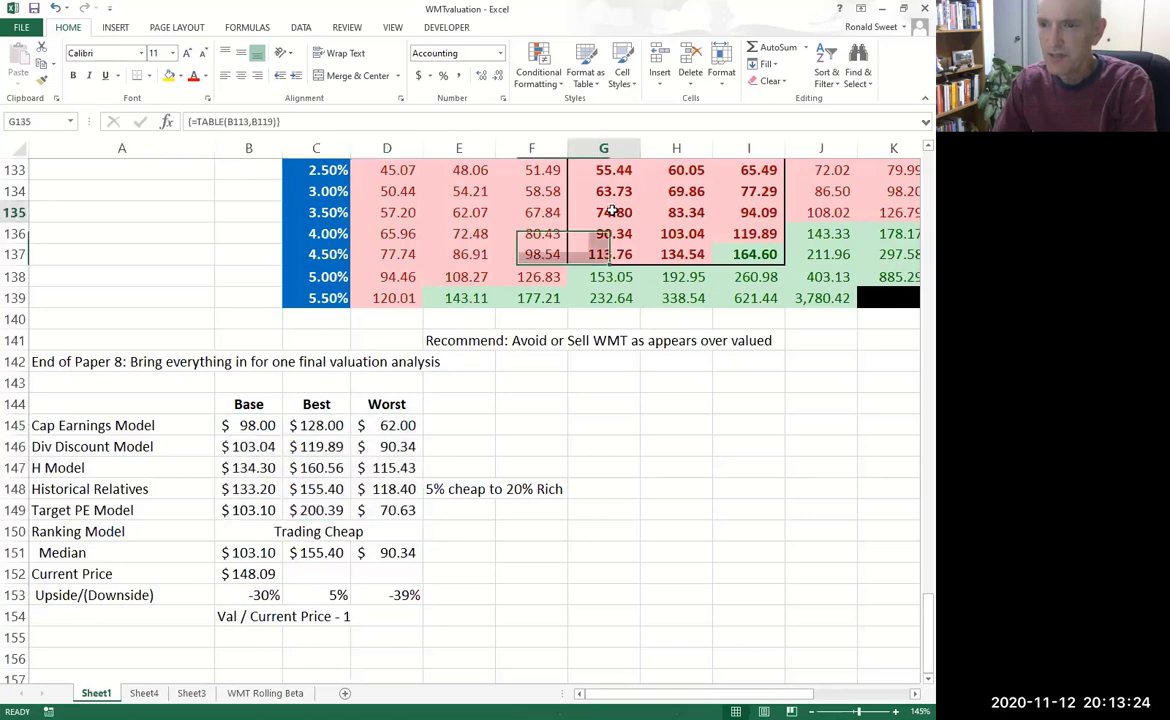
shift+click(760, 222)
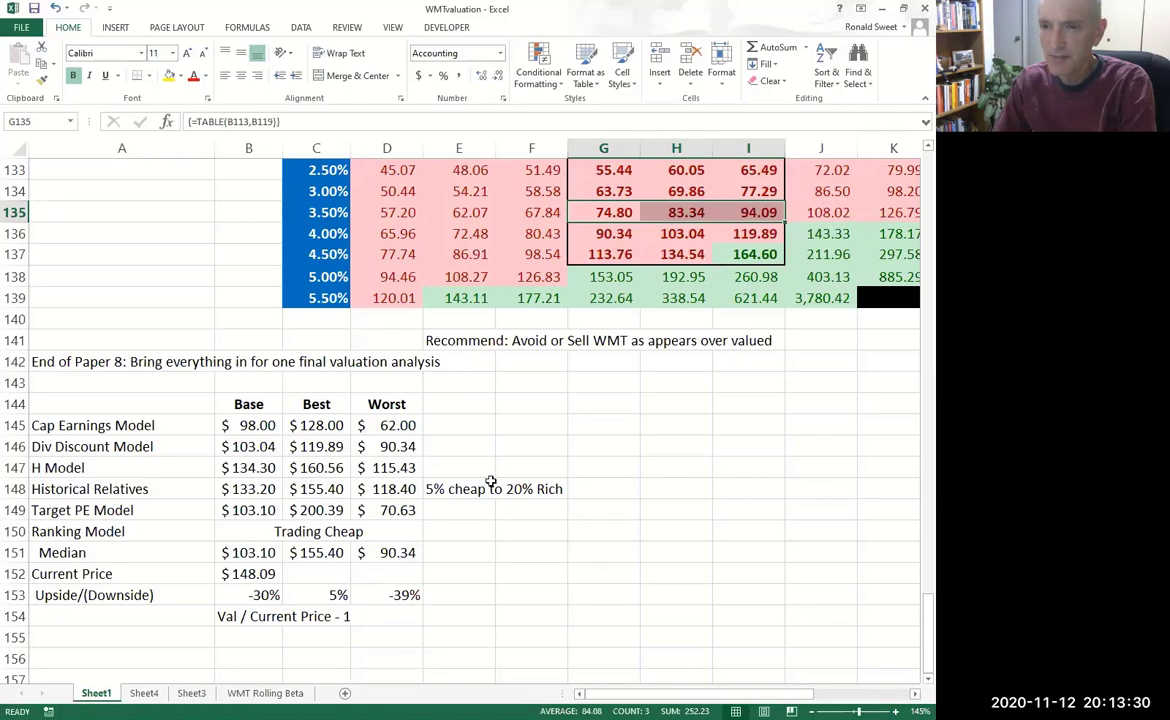
scroll(600, 415, up, 3)
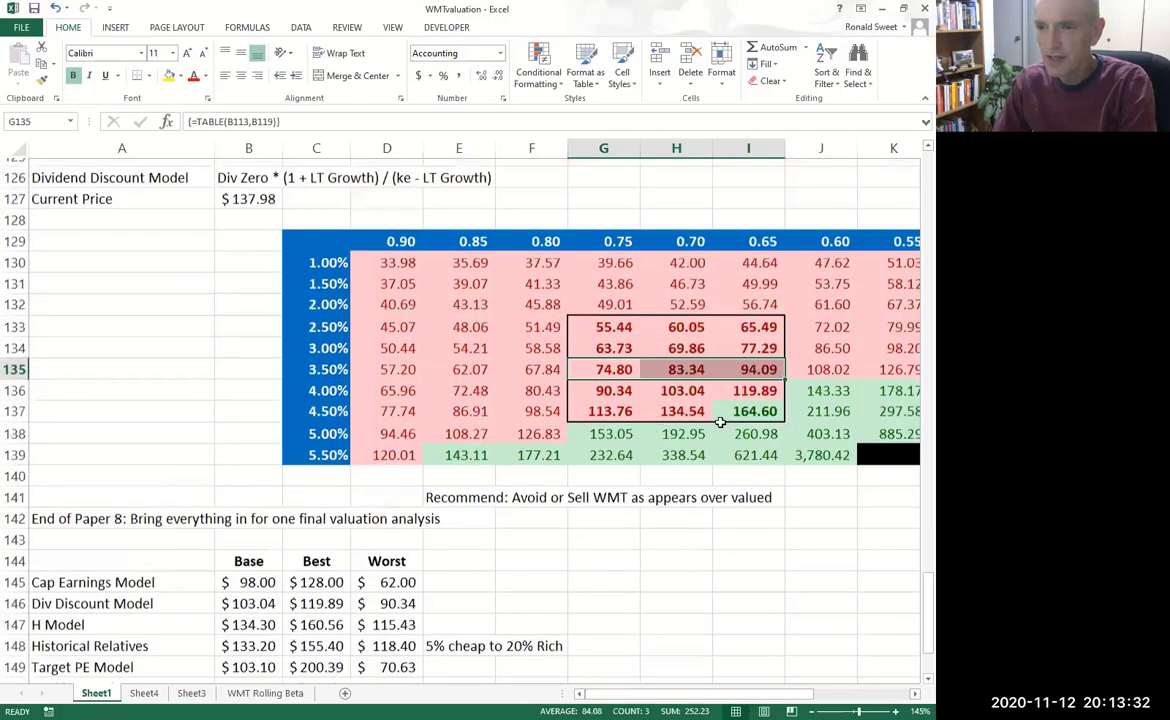
scroll(700, 380, up, 1)
click(604, 425)
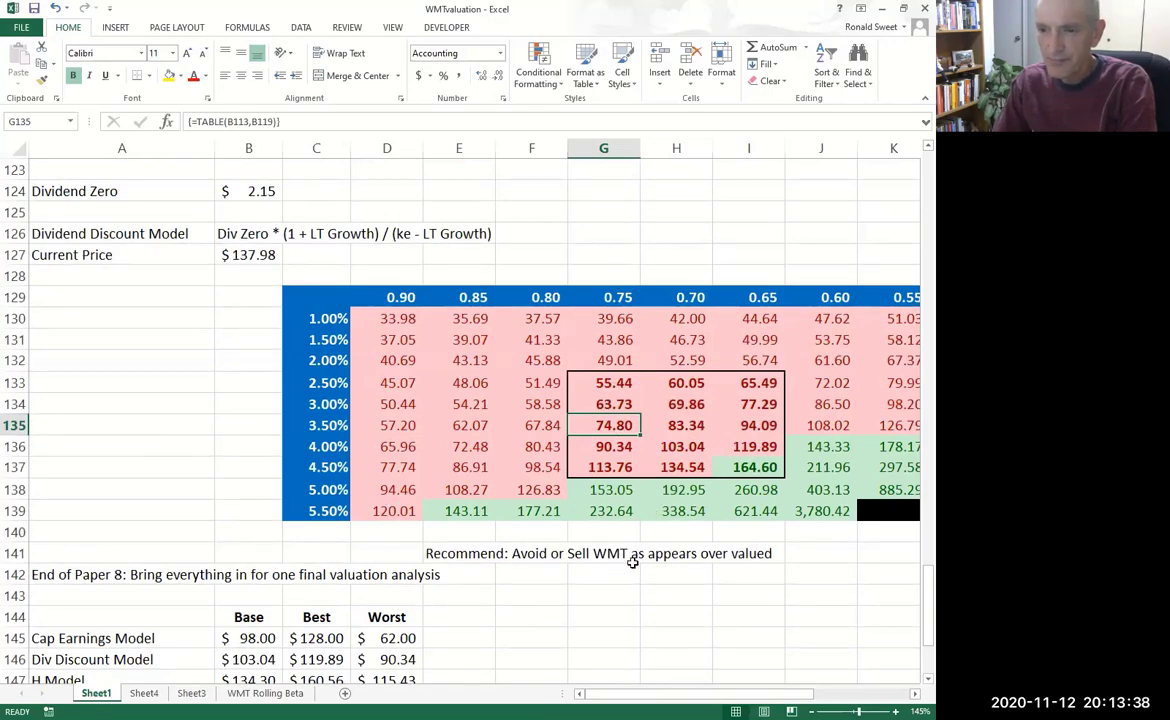
scroll(483, 624, down, 2)
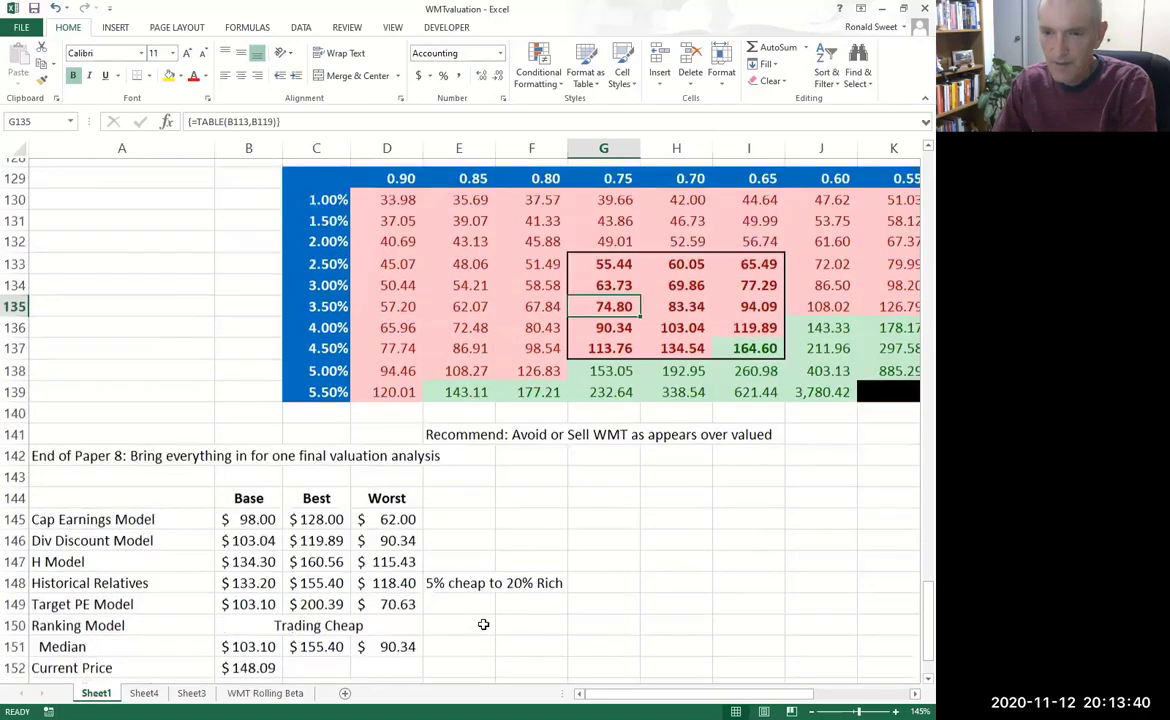
scroll(483, 624, down, 5)
scroll(470, 620, up, 3)
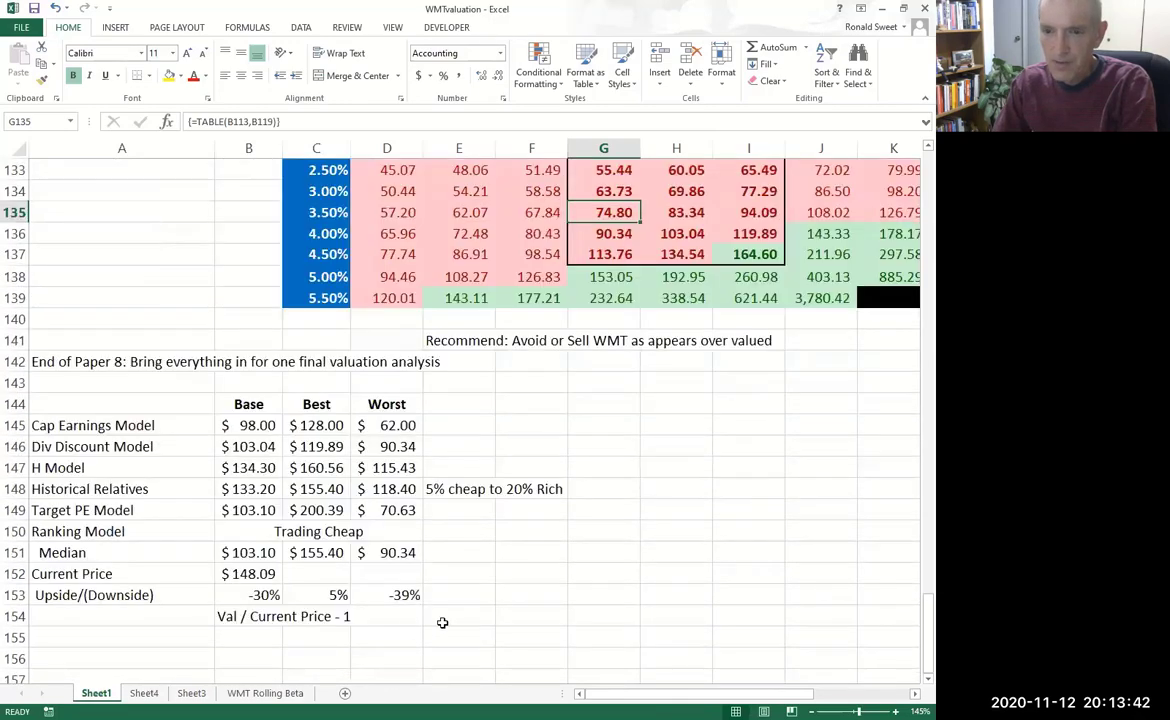
- Review the Ranking Model result and the Base values above it, up to the Cap Earnings Model
click(117, 530)
click(236, 530)
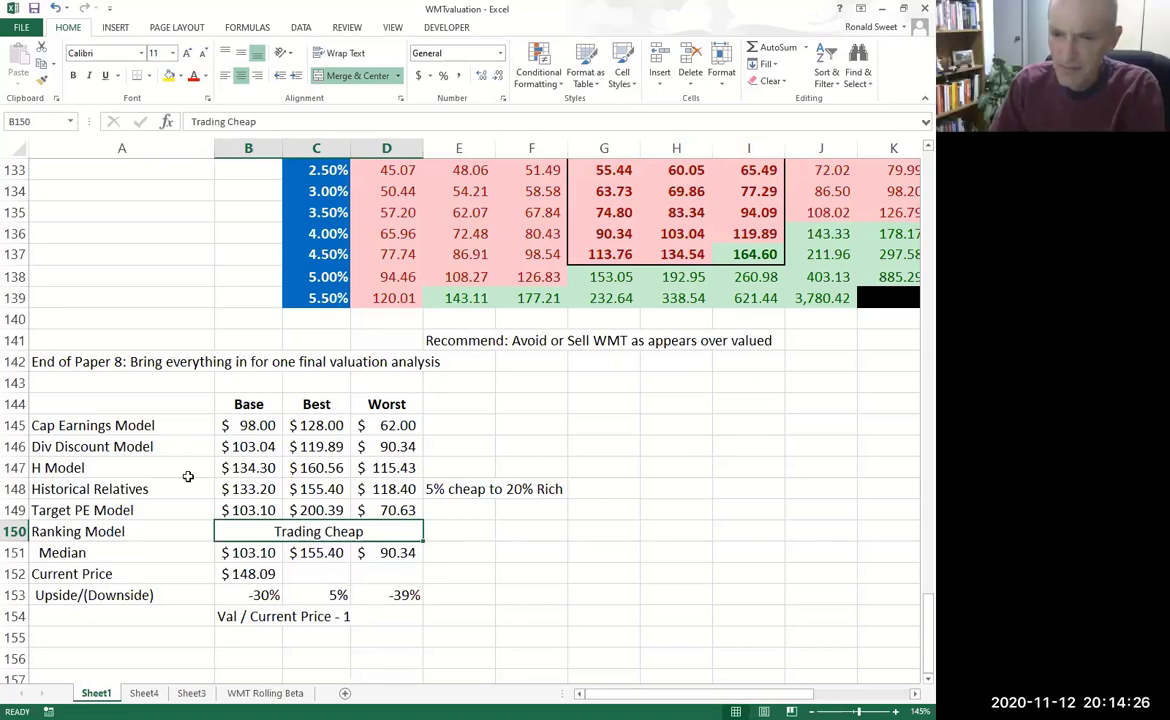
key(Up)
key(Up)
key(Up)
key(Up)
key(Up)
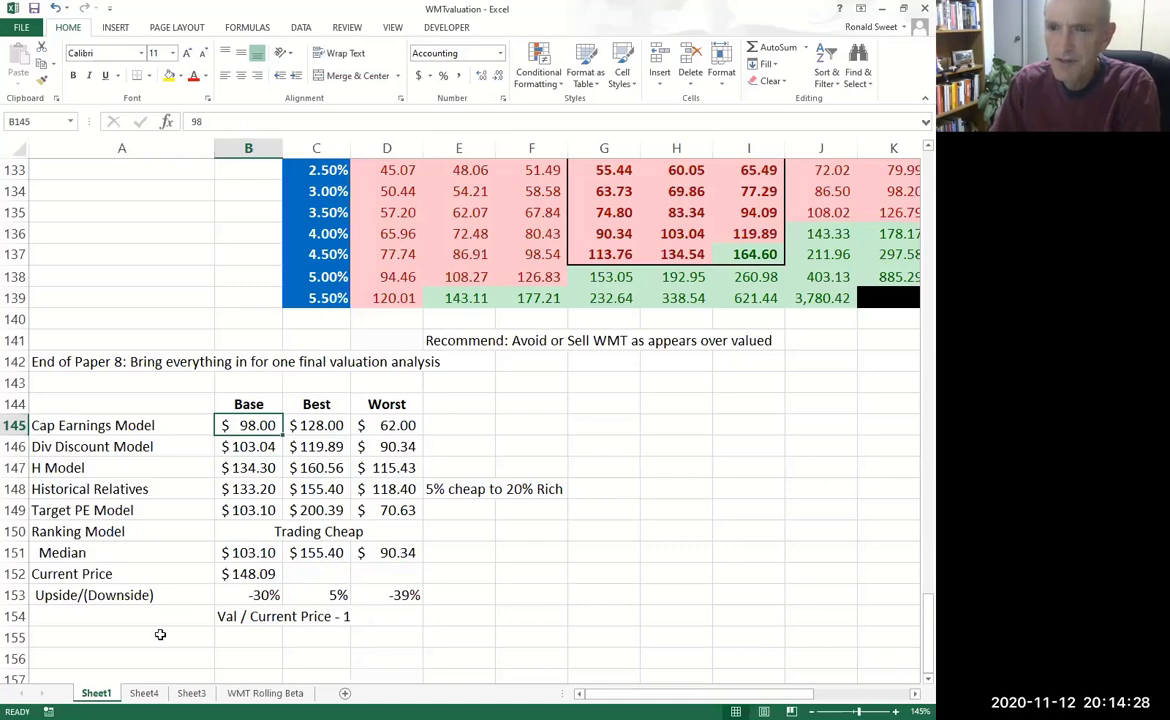
scroll(210, 480, down, 3)
scroll(294, 473, up, 3)
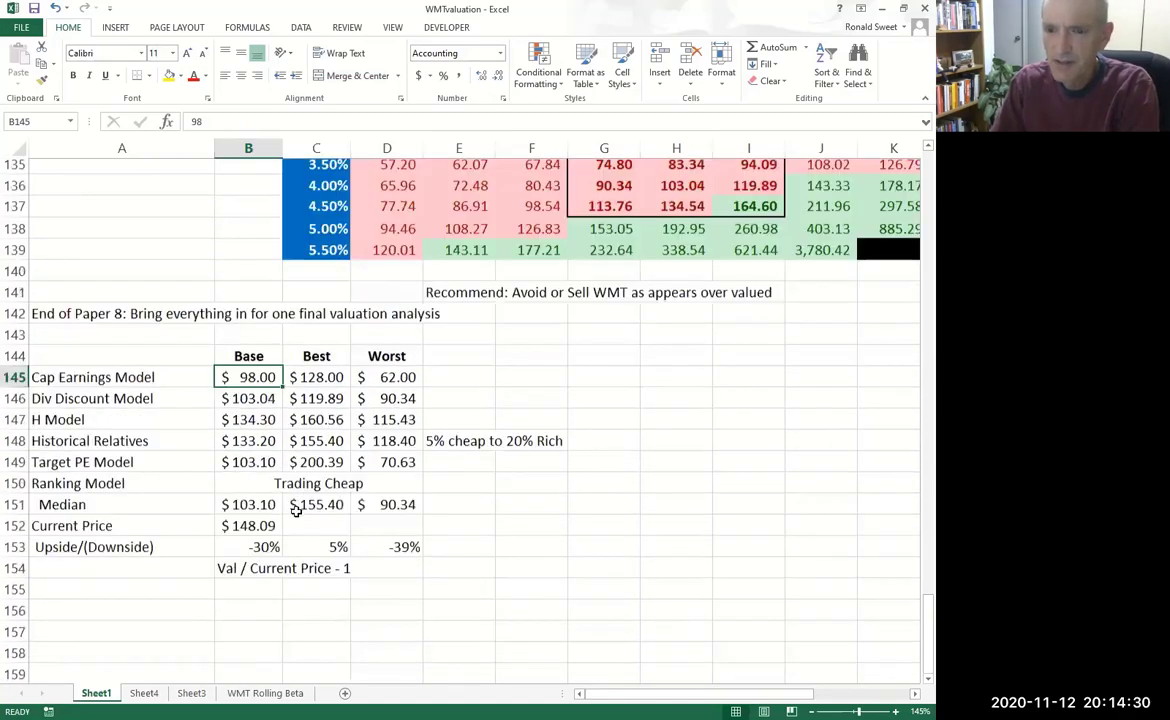
- Select the whole dividend discount sensitivity table, C129:L139, for review
scroll(296, 511, up, 7)
click(305, 510)
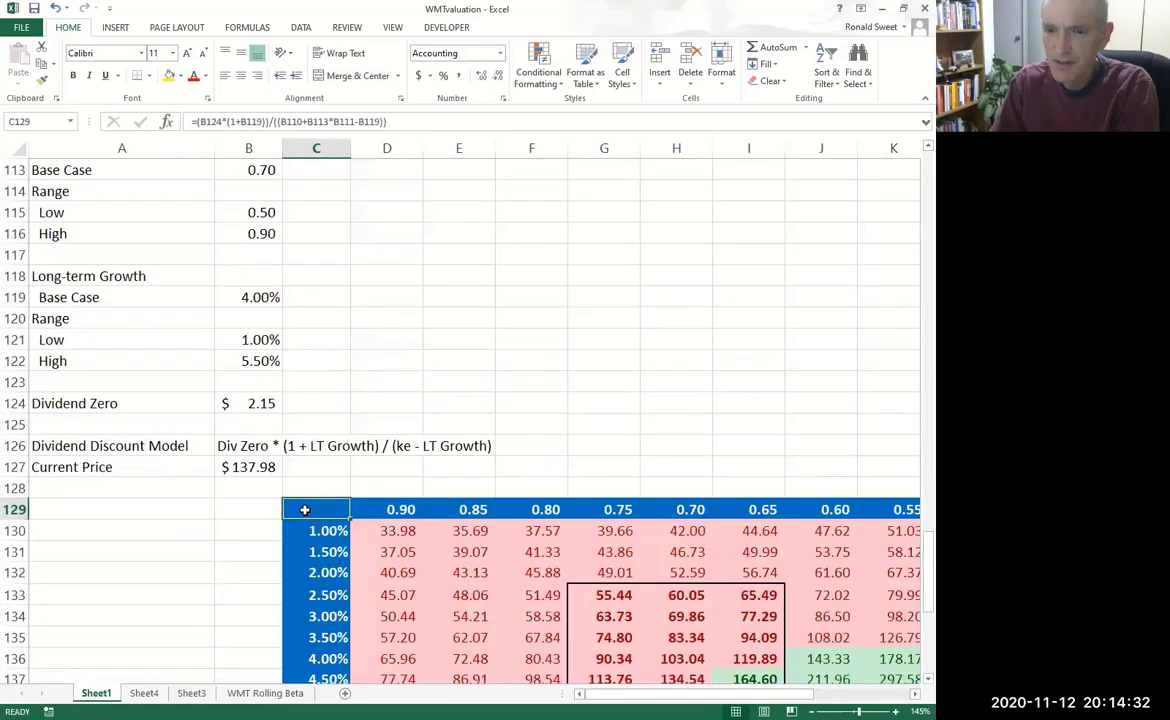
drag(305, 510, 329, 625)
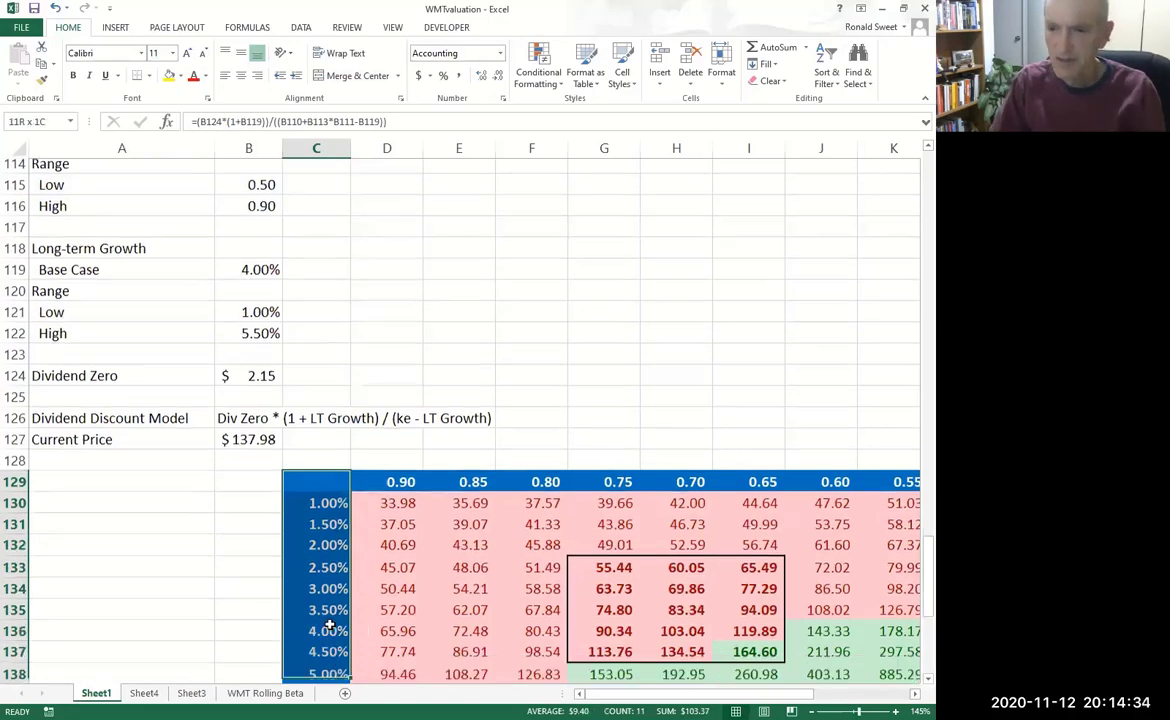
scroll(329, 625, down, 1)
key(ctrl+shift+Right)
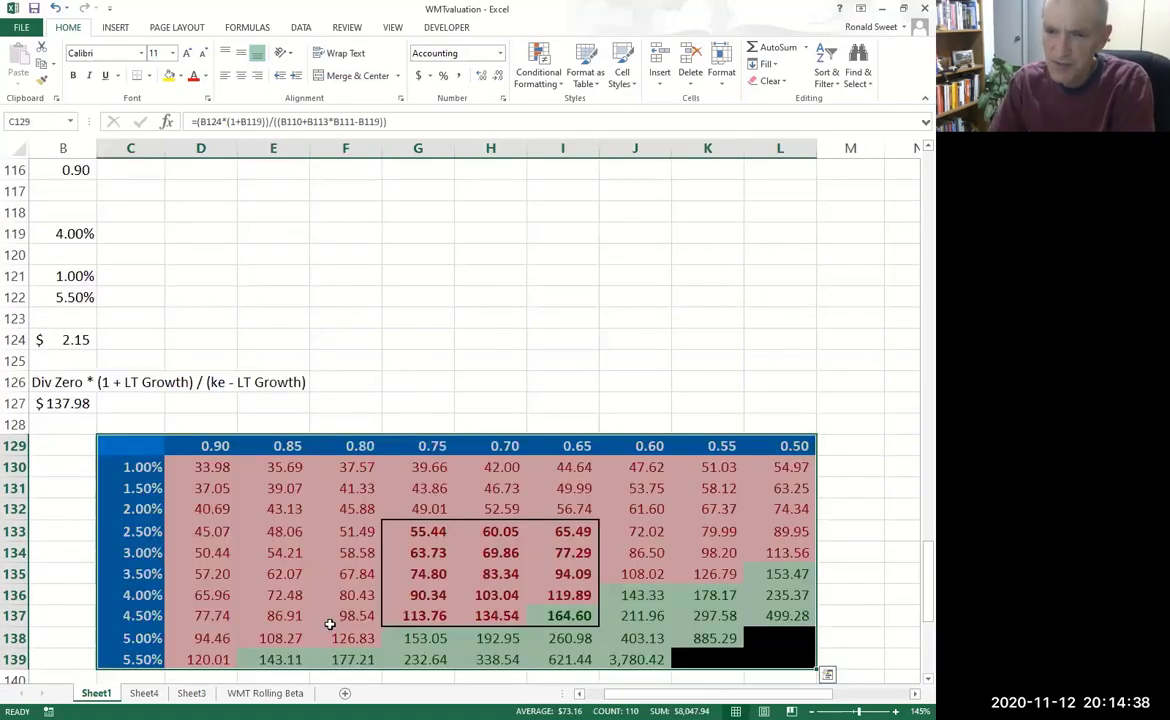
- Examine the sensitivity table's growth rates in column C, row by row, down to the recommendation beneath it
key(Up)
key(Down)
key(Down)
key(Down)
key(Down)
key(Down)
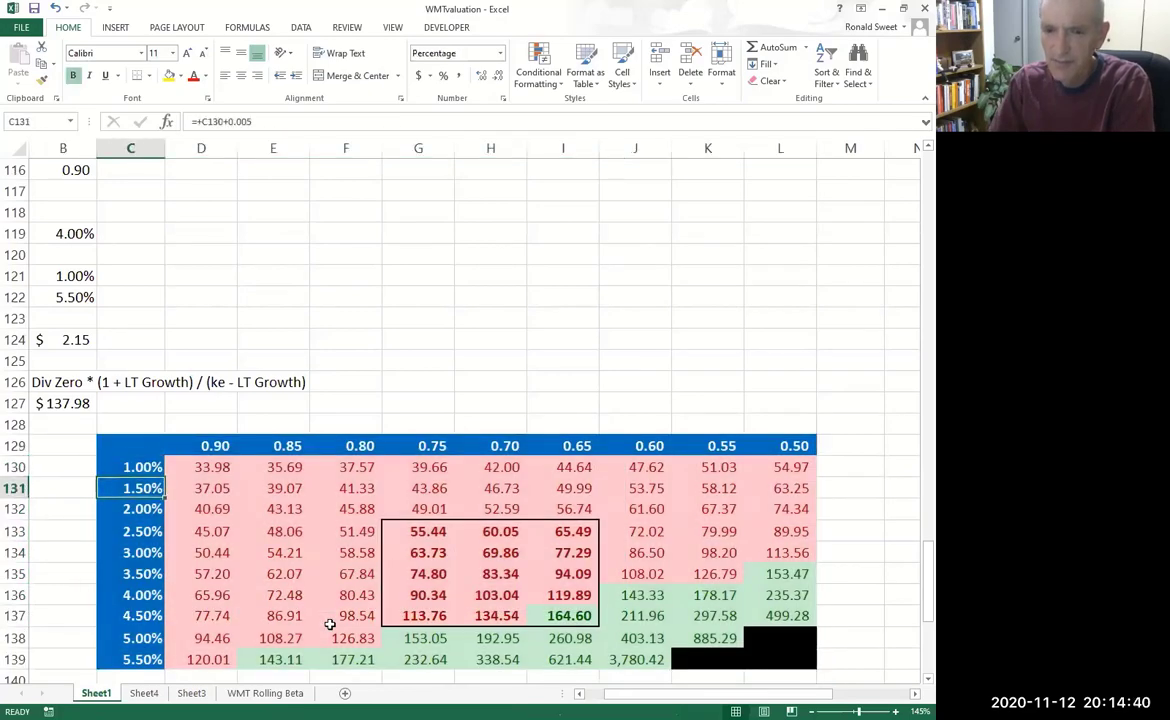
key(Down)
key(Down)
key(Down)
key(Down)
key(Down)
key(Down)
key(Down)
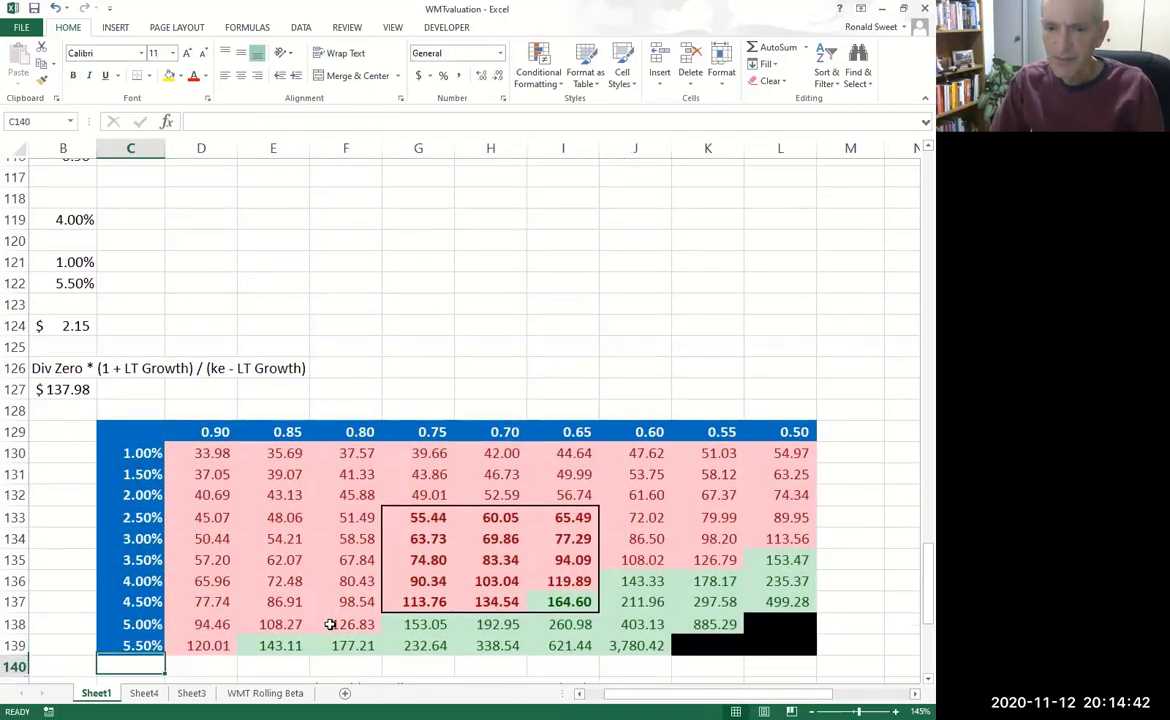
key(Down)
key(Down)
key(Down)
key(Down)
key(Up)
key(Up)
key(Up)
key(Up)
key(Up)
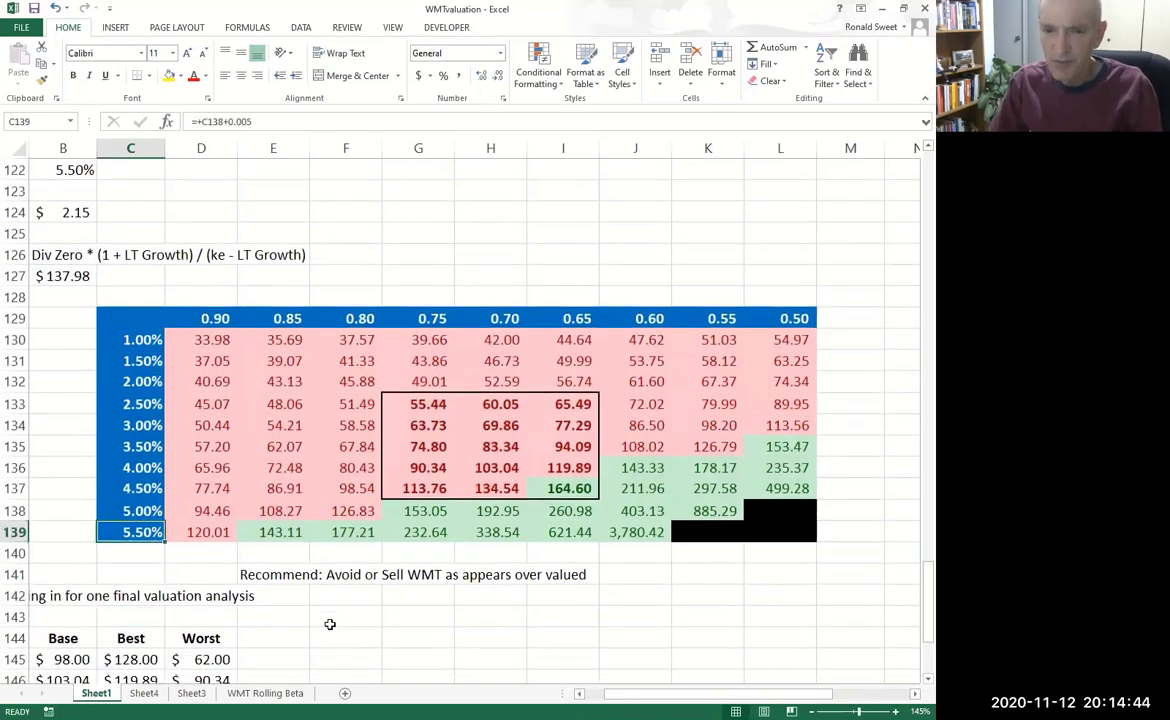
- Examine the sensitivity table's corner formula in C129 and the growth rates listed below it in column C
key(Up)
key(Up)
key(Up)
key(Up)
key(Up)
key(Up)
key(Up)
key(Up)
key(Up)
key(Up)
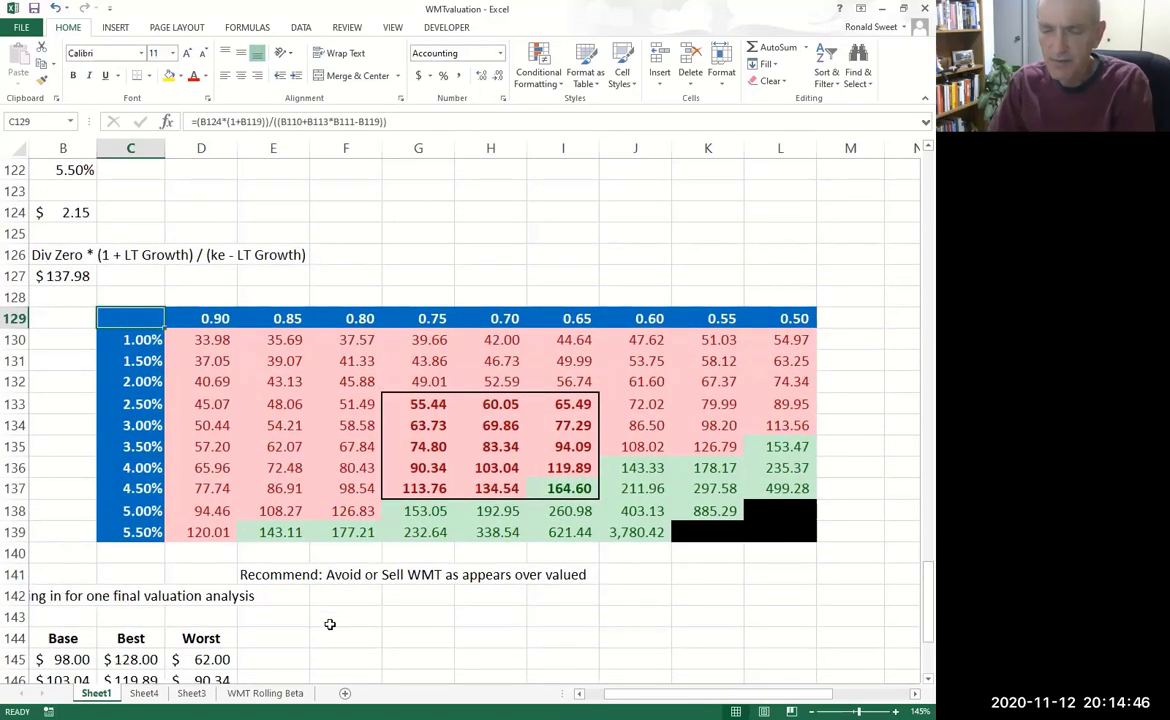
key(Down)
key(Down)
key(Down)
key(Down)
key(Down)
key(Down)
key(Down)
key(Down)
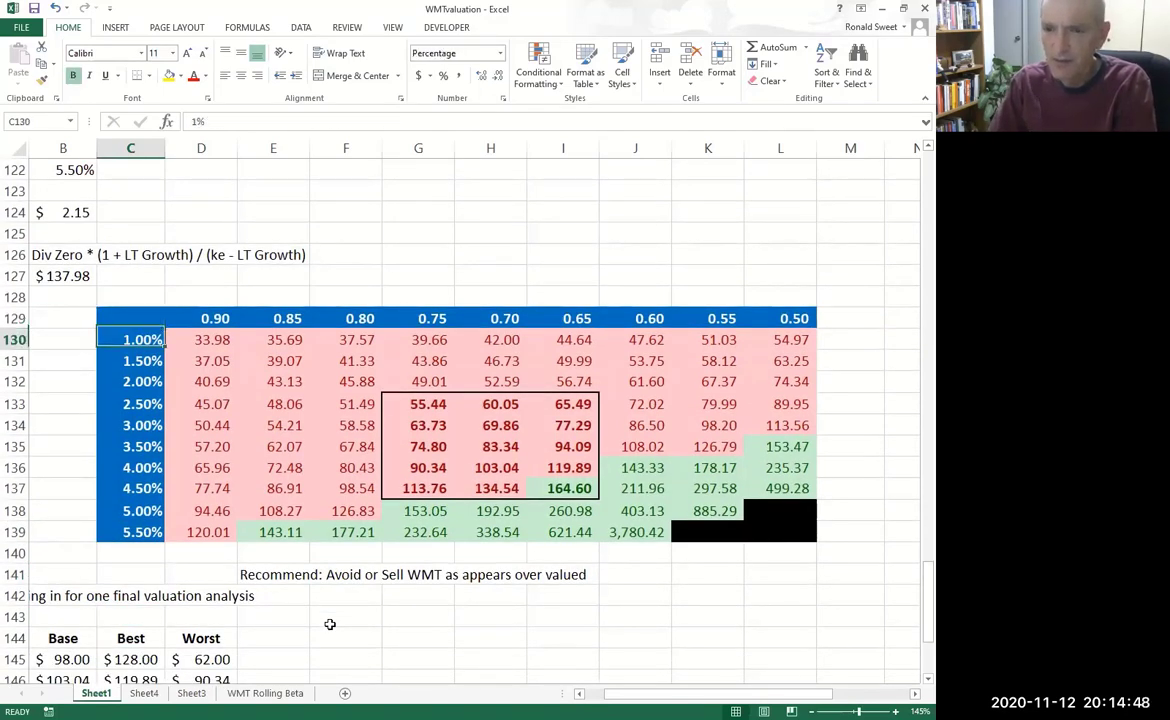
key(Left)
key(Left)
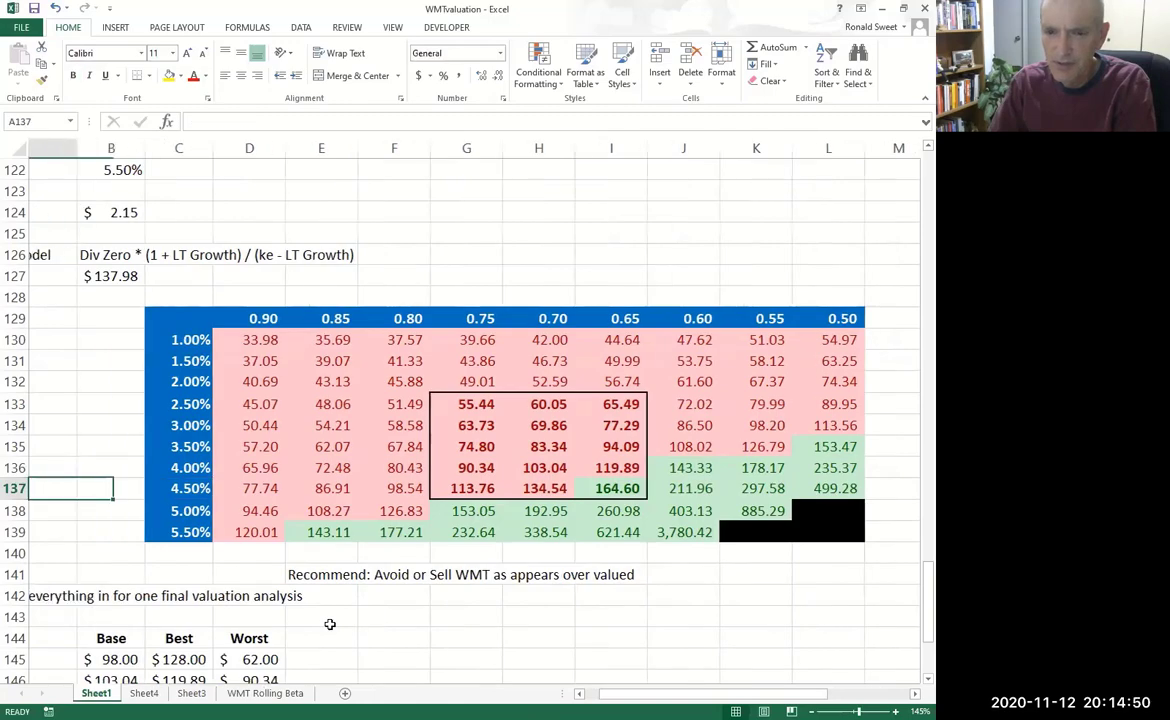
- Return to the Paper 8 summary and review its Best column from the heading through the Current Price row
scroll(330, 624, left, 1)
scroll(330, 624, left, 2)
click(330, 624)
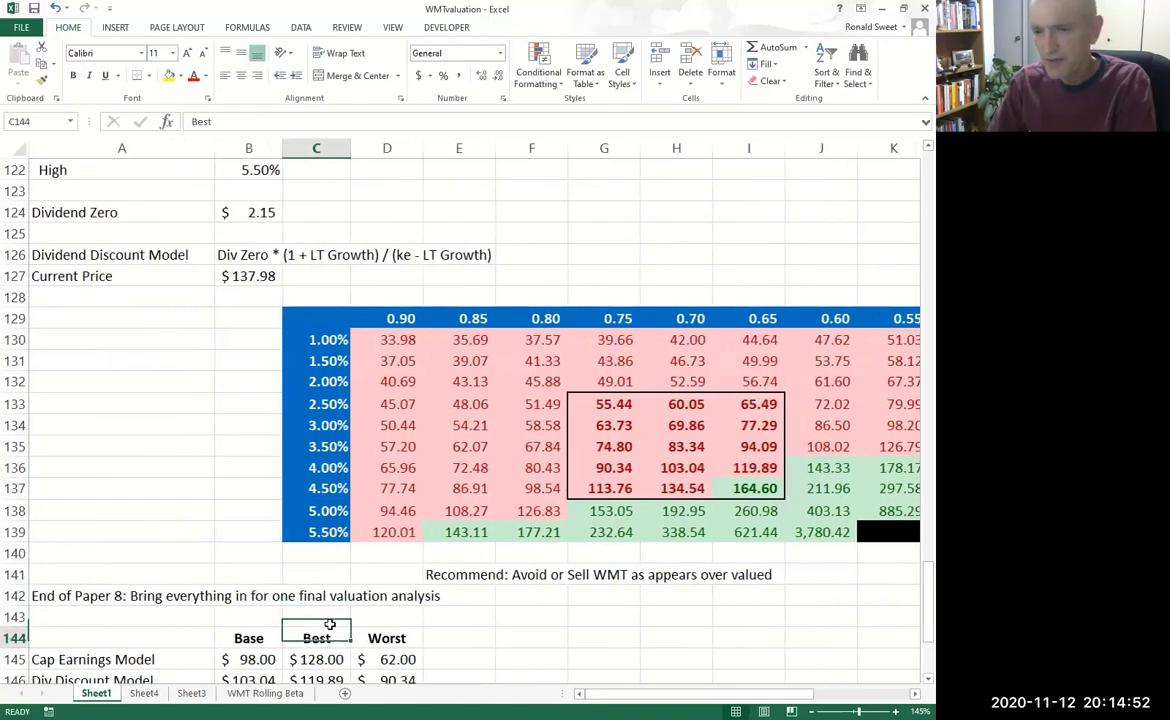
key(Down)
key(Down)
key(Down)
key(Down)
key(Down)
key(Down)
key(Down)
key(Down)
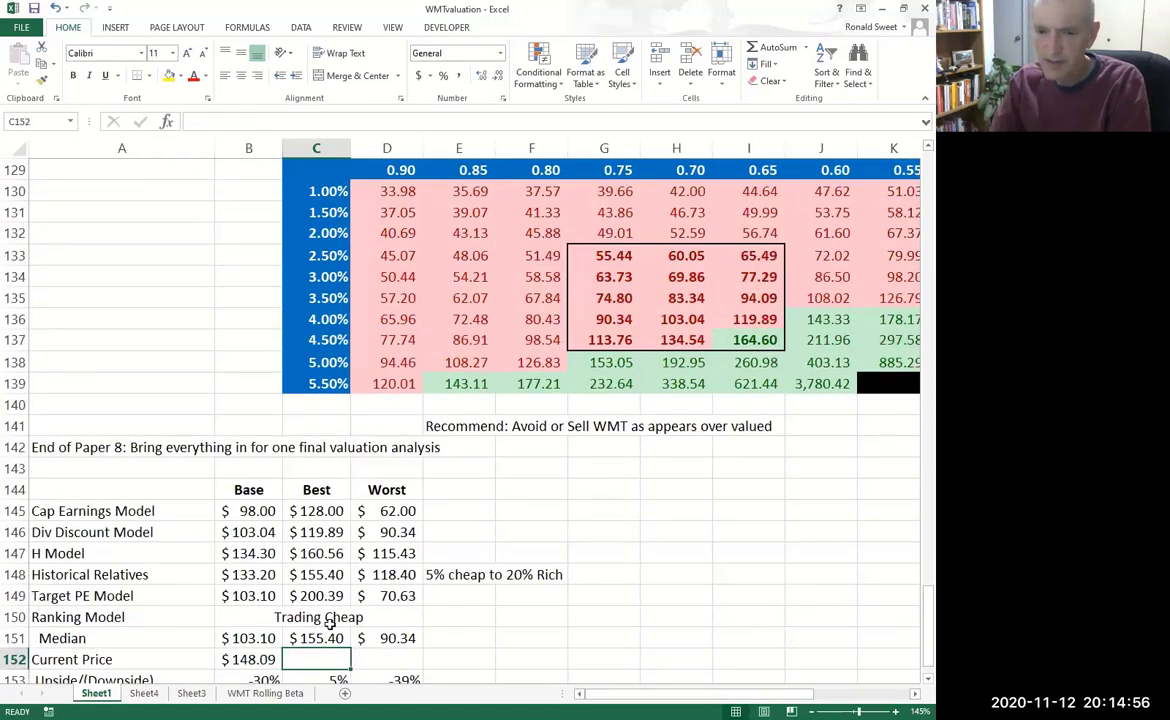
- Review the Base, Best and Worst case headings and the Base value of the Cap Earnings Model
key(Up)
key(Up)
key(Up)
key(Up)
key(Up)
key(Up)
key(Up)
key(Up)
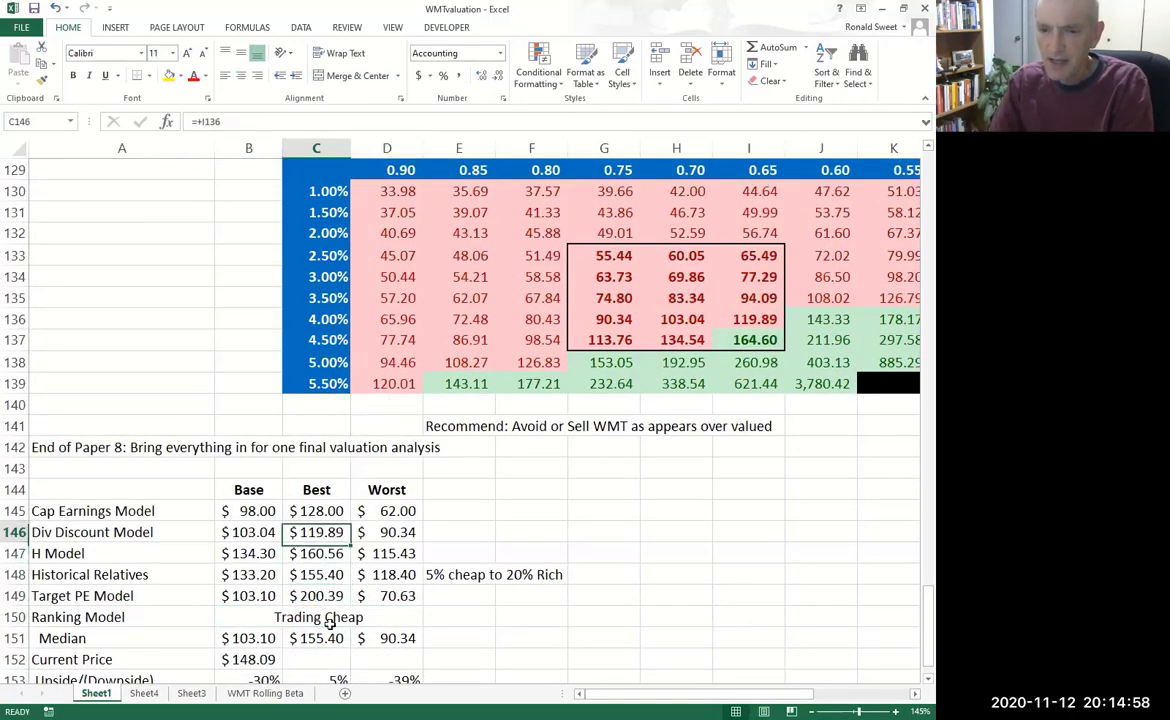
key(Left)
key(Right)
key(Right)
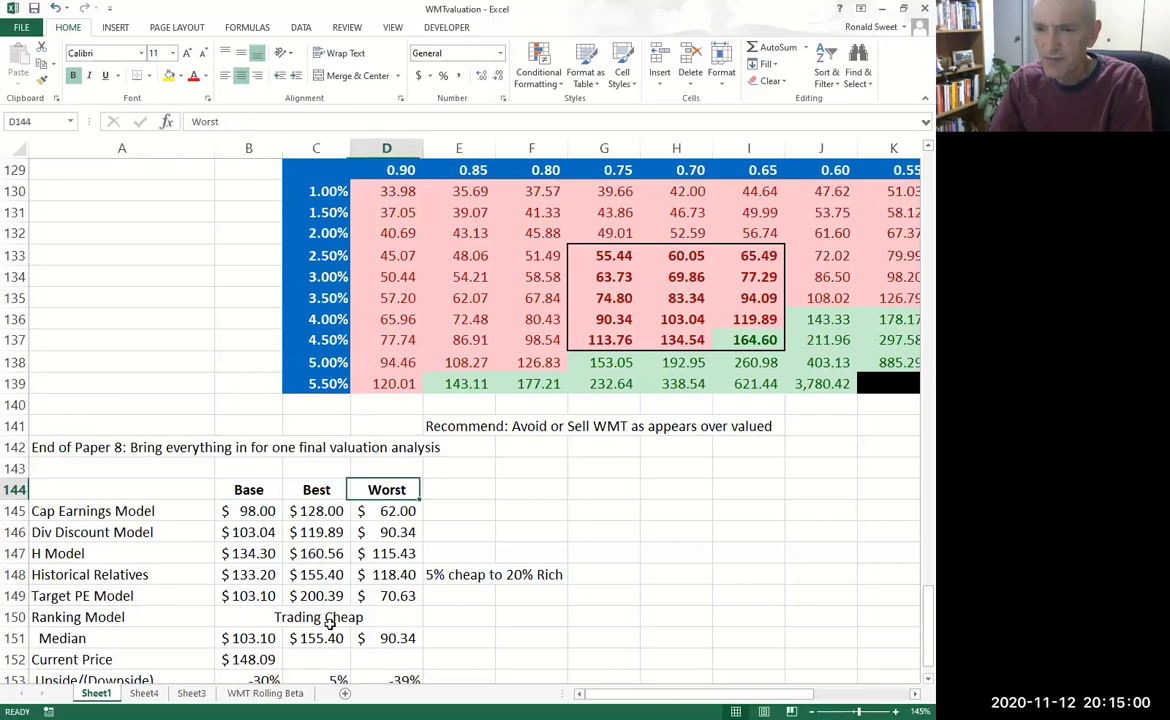
key(Left)
key(Left)
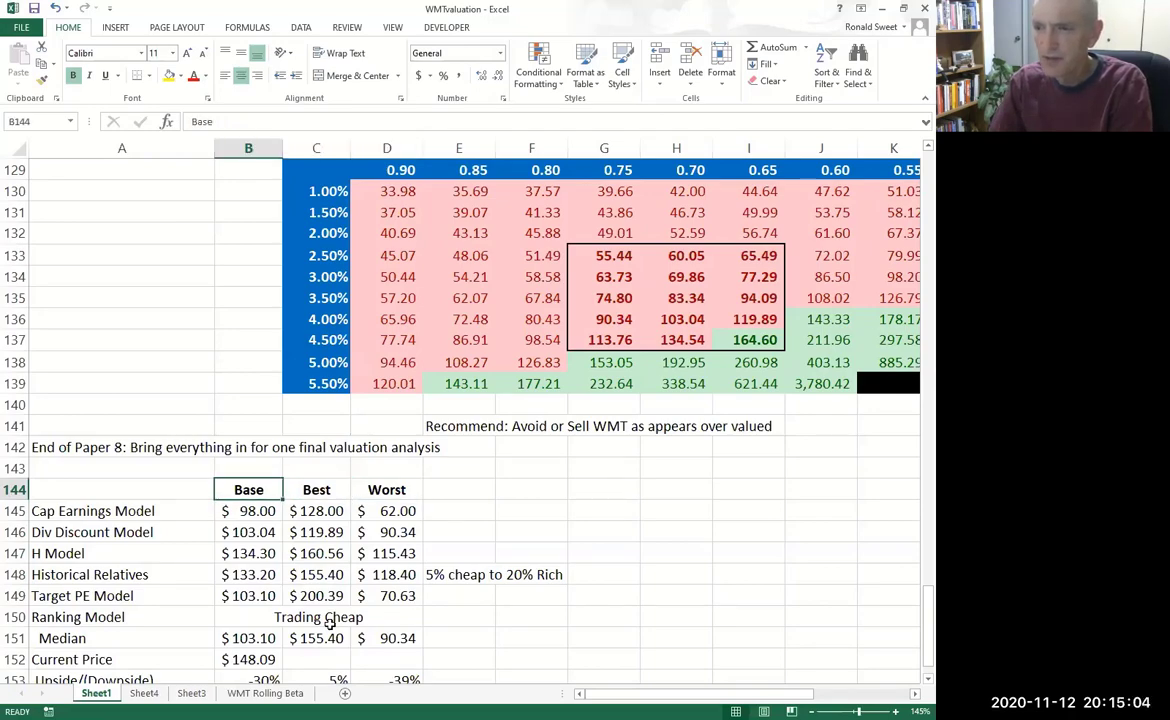
key(Down)
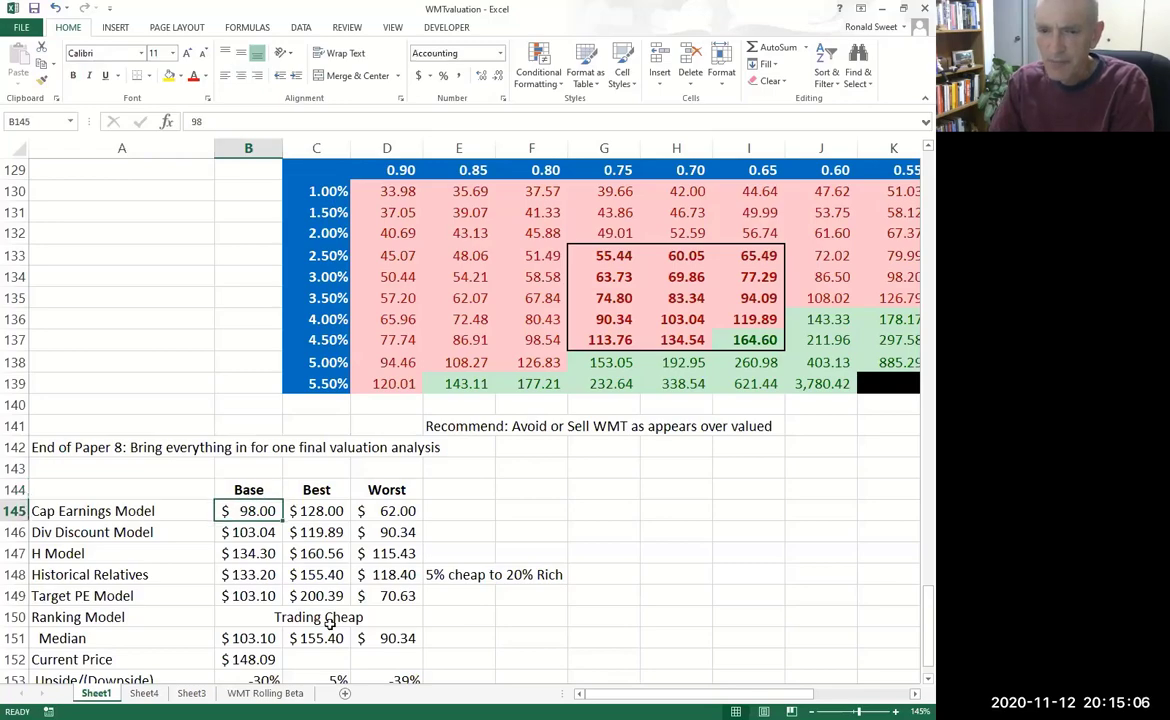
- Read through the summary's row labels in column A, from Cap Earnings Model to the end of the list
key(Left)
key(ctrl+shift+Down)
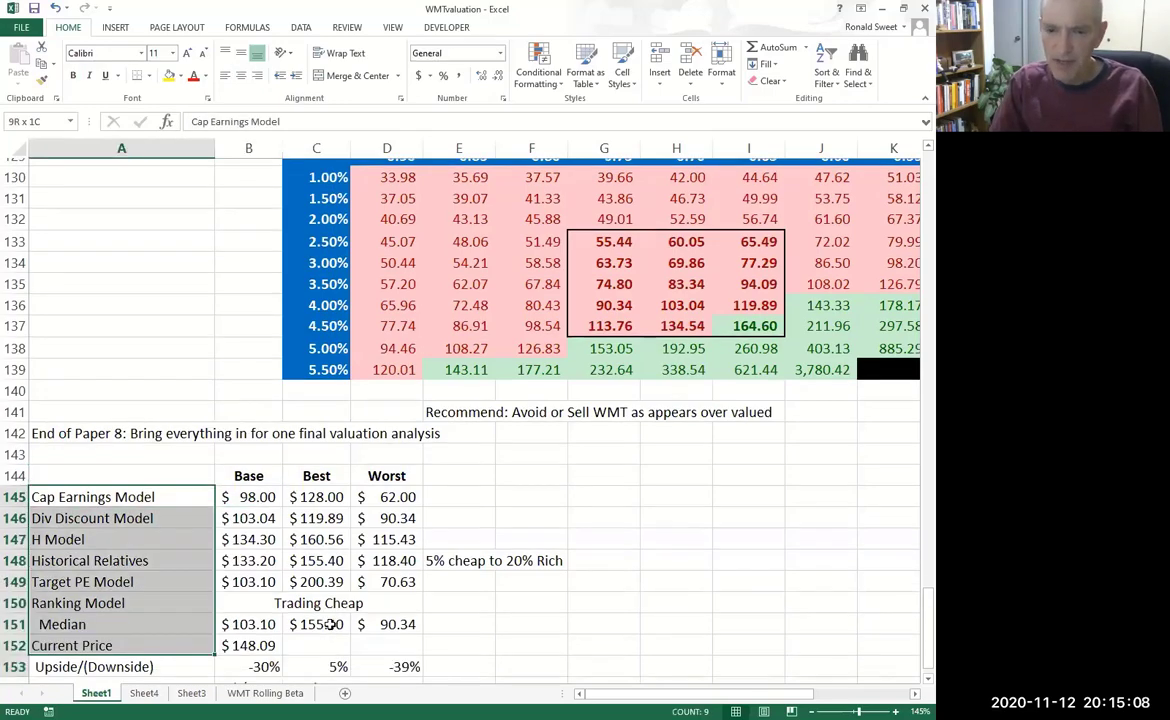
key(Down)
key(Down)
key(Down)
key(Down)
key(Down)
key(Down)
key(Down)
key(Down)
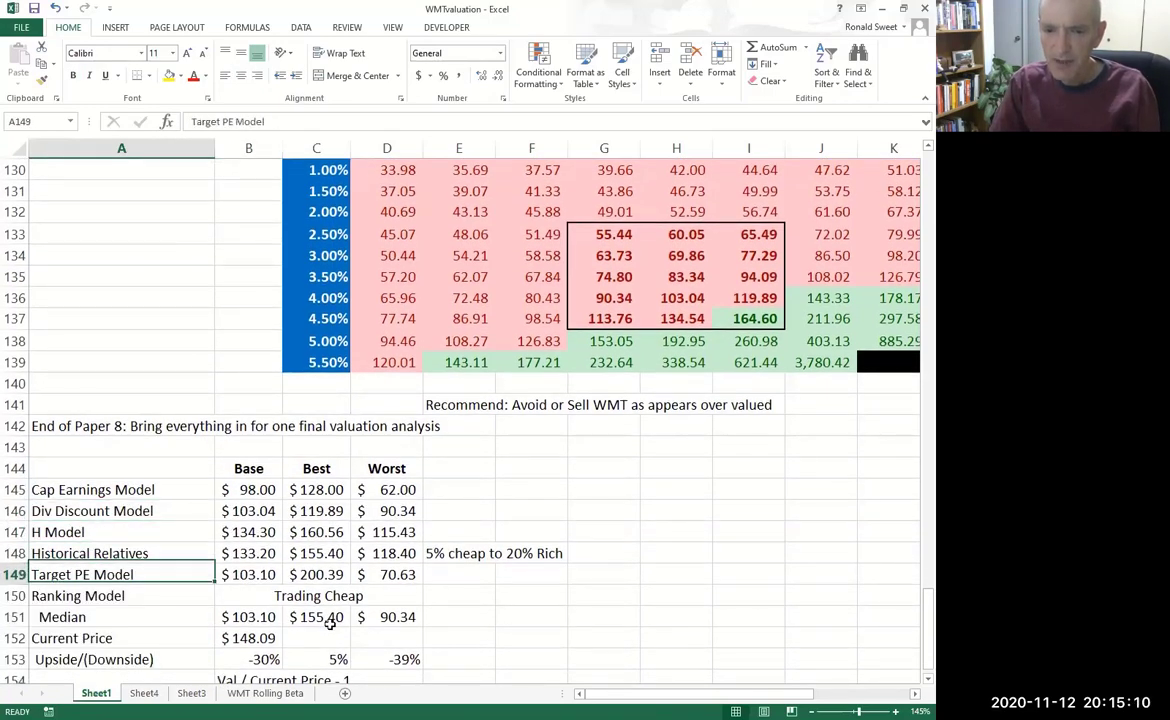
key(Down)
key(Down)
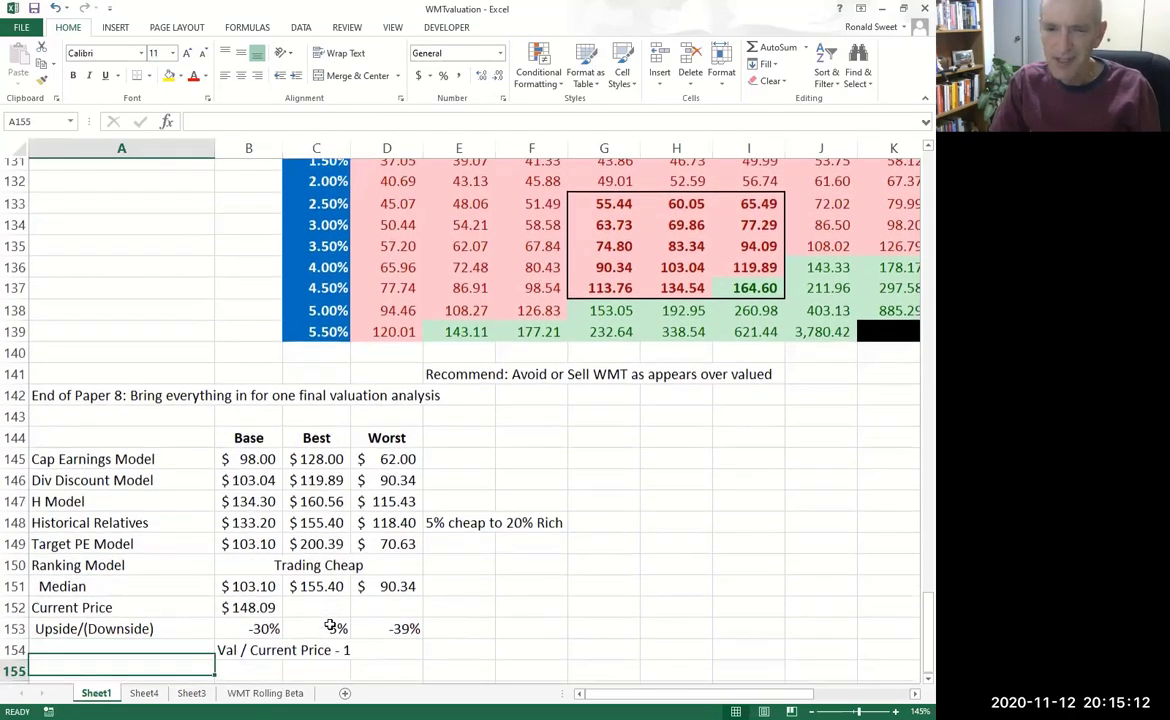
- Select the summary block A145:F153, from the Cap Earnings Model row through the Upside/(Downside) row, for review
key(Up)
key(Up)
key(Up)
key(Up)
key(Up)
key(Up)
key(Up)
key(Up)
key(Up)
key(Up)
key(shift+Down)
key(shift+Down)
key(shift+Down)
key(shift+Down)
key(shift+Down)
key(shift+Down)
key(shift+Down)
key(shift+Down)
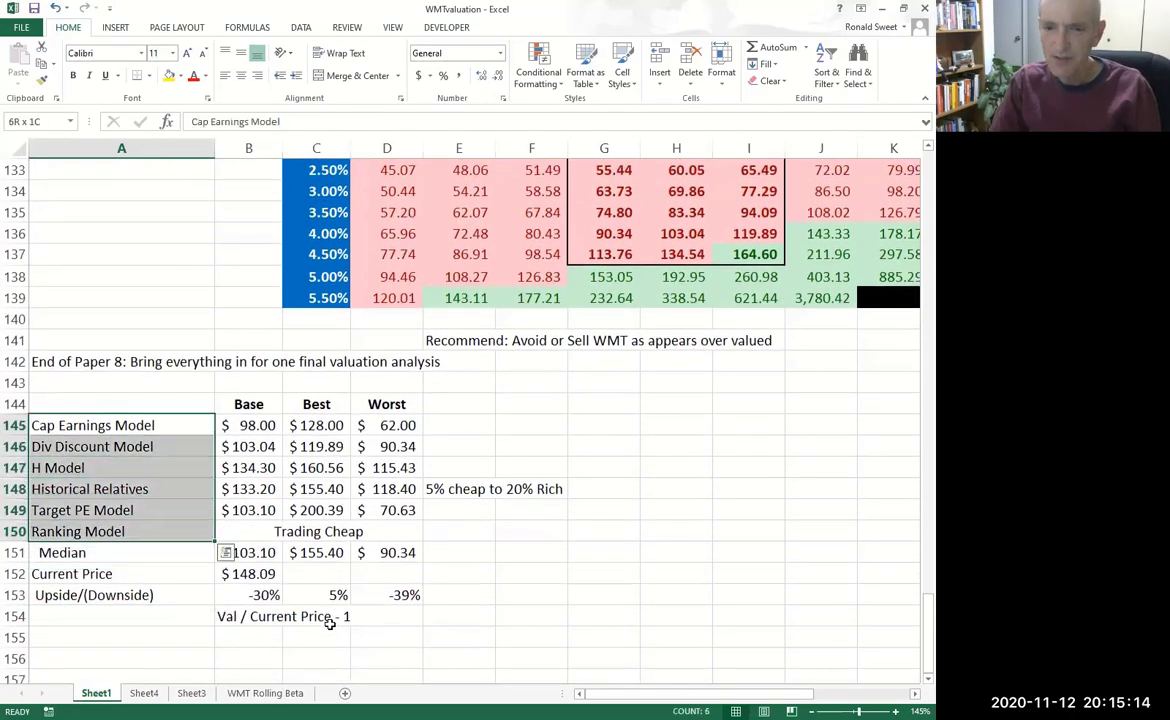
key(shift+Right)
key(shift+Right)
key(shift+Right)
key(shift+Right)
key(shift+Right)
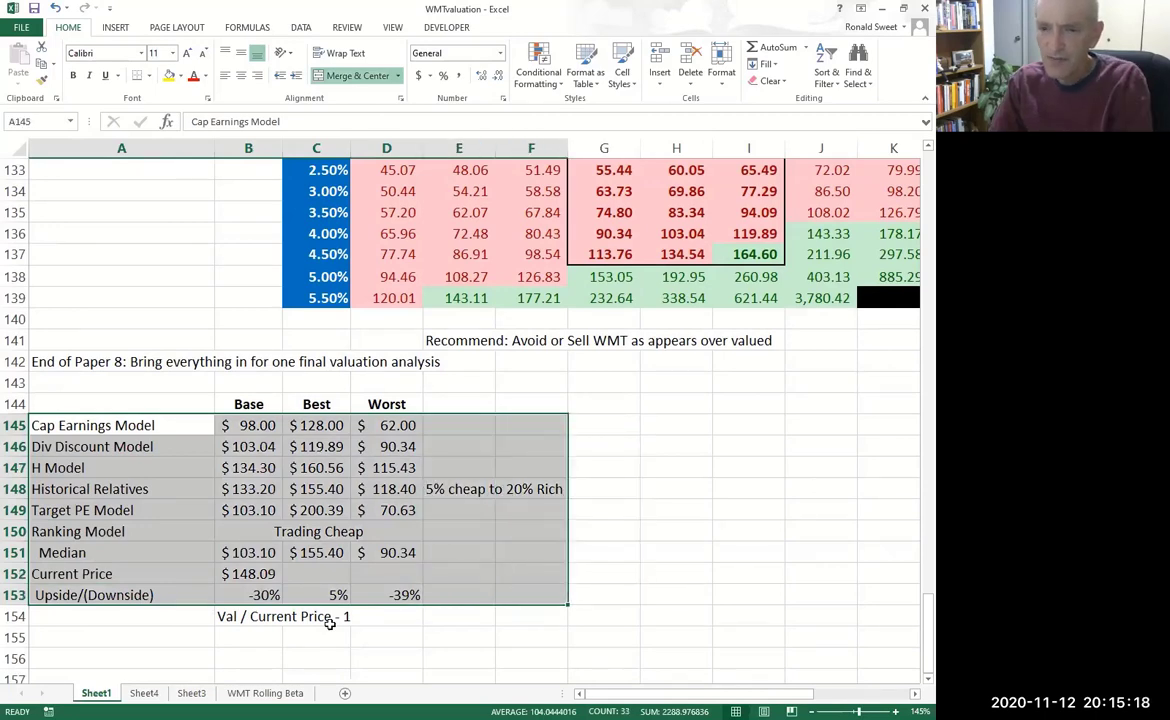
- Examine the Cap Earnings Model values under each case heading, ending at the Div Discount Model label
key(Right)
key(Right)
key(Right)
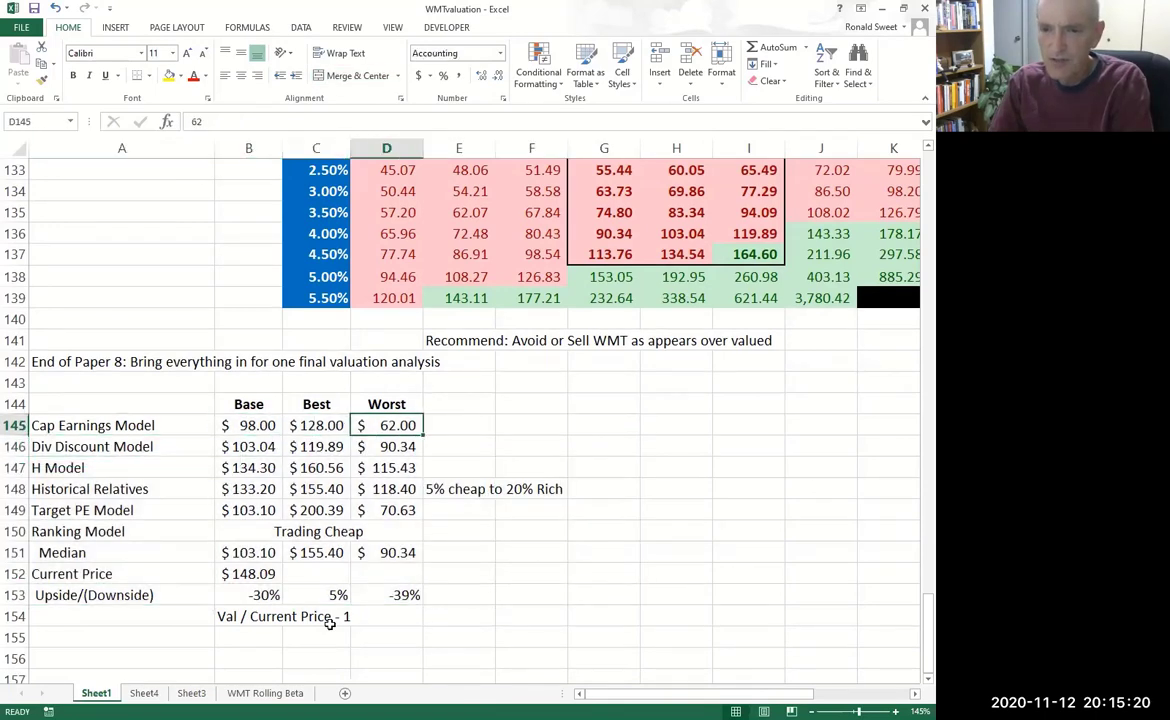
key(Down)
key(Left)
key(Up)
key(Up)
key(Left)
key(Right)
key(Right)
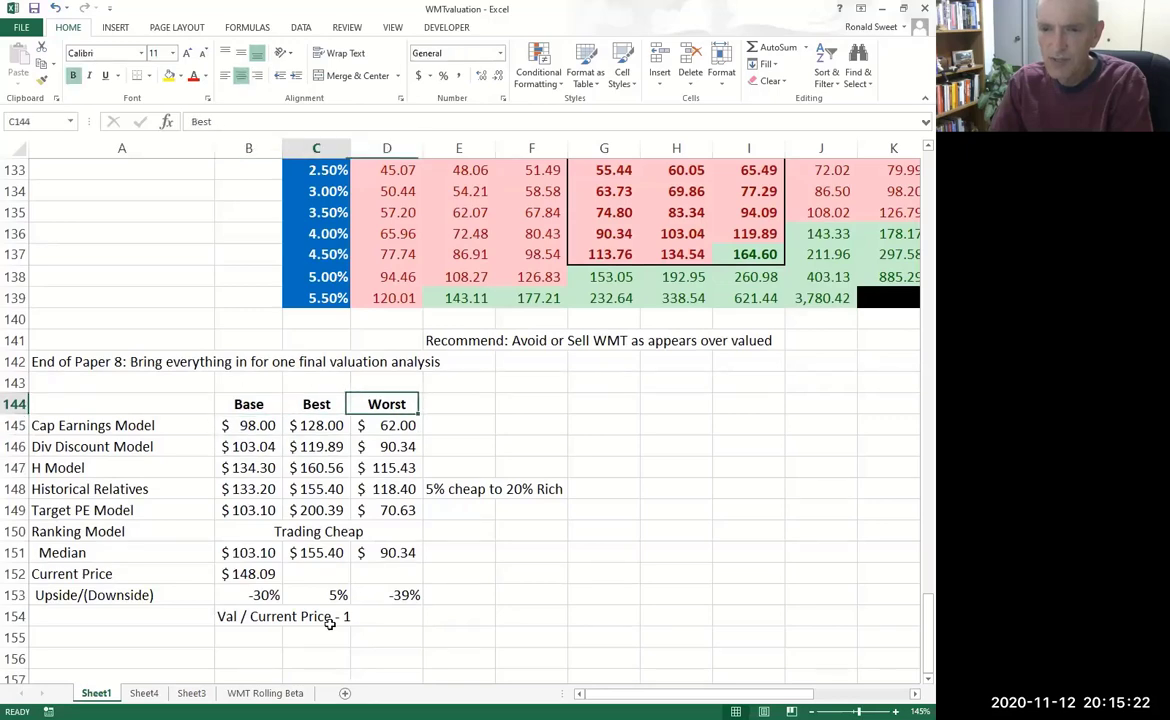
key(Left)
key(Left)
key(Down)
key(Left)
key(Down)
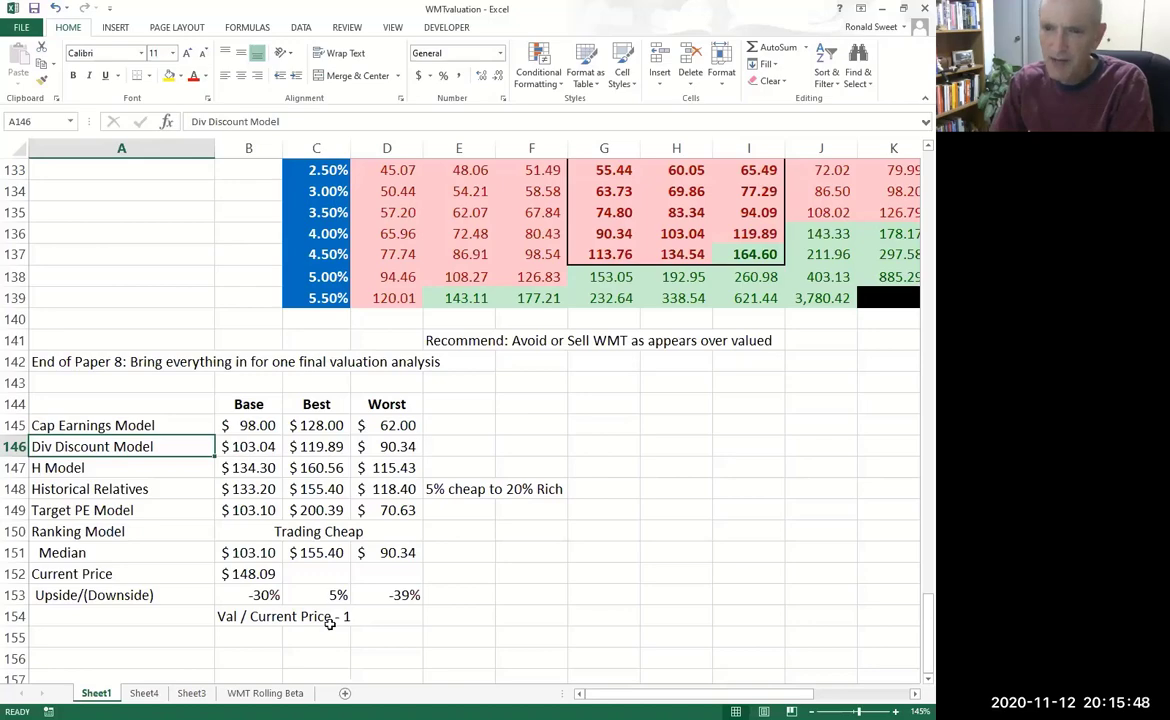
- Select the sensitivity table's growth rate column, C129:C139, for review
click(300, 298)
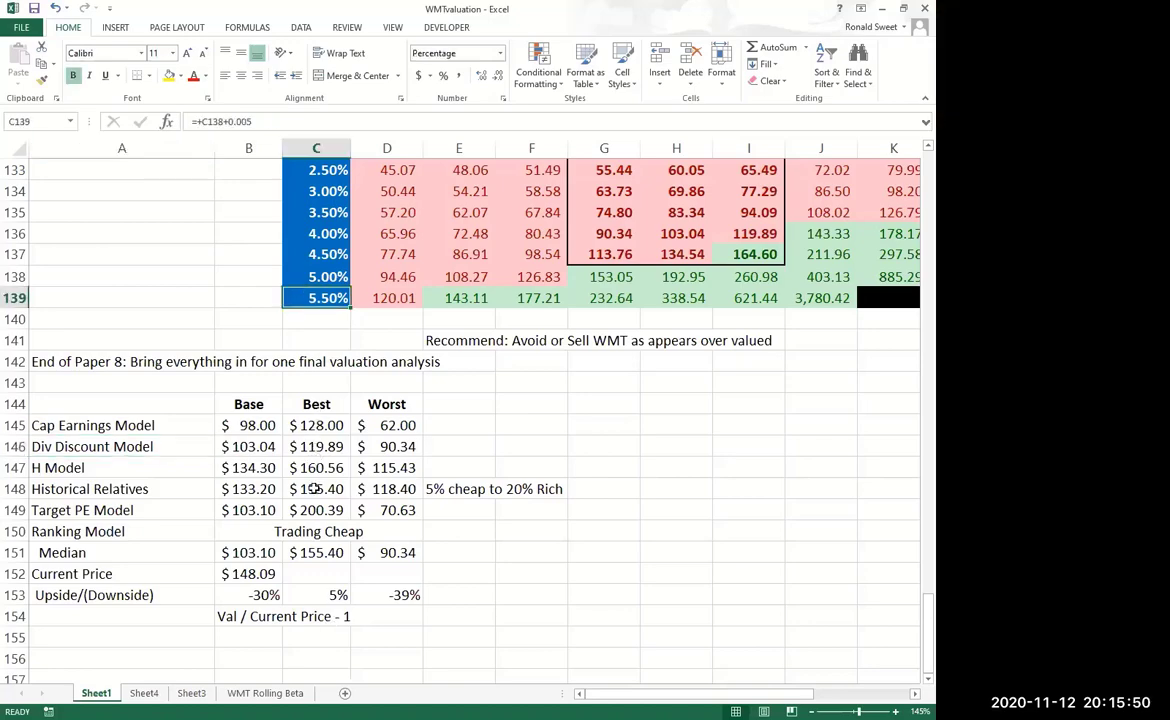
scroll(313, 488, up, 1)
scroll(316, 522, down, 1)
scroll(210, 448, up, 3)
key(ctrl+shift+Up)
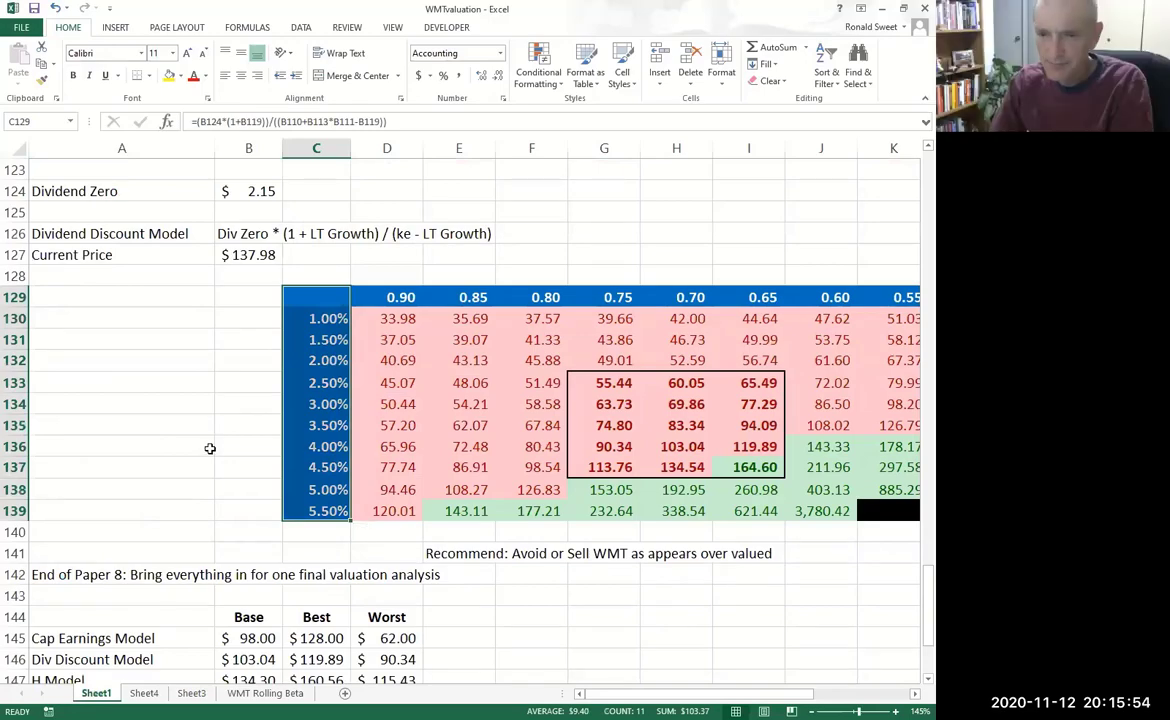
- Examine the Upside/(Downside) row of the summary across the Worst, Base and Best cases
scroll(208, 447, down, 3)
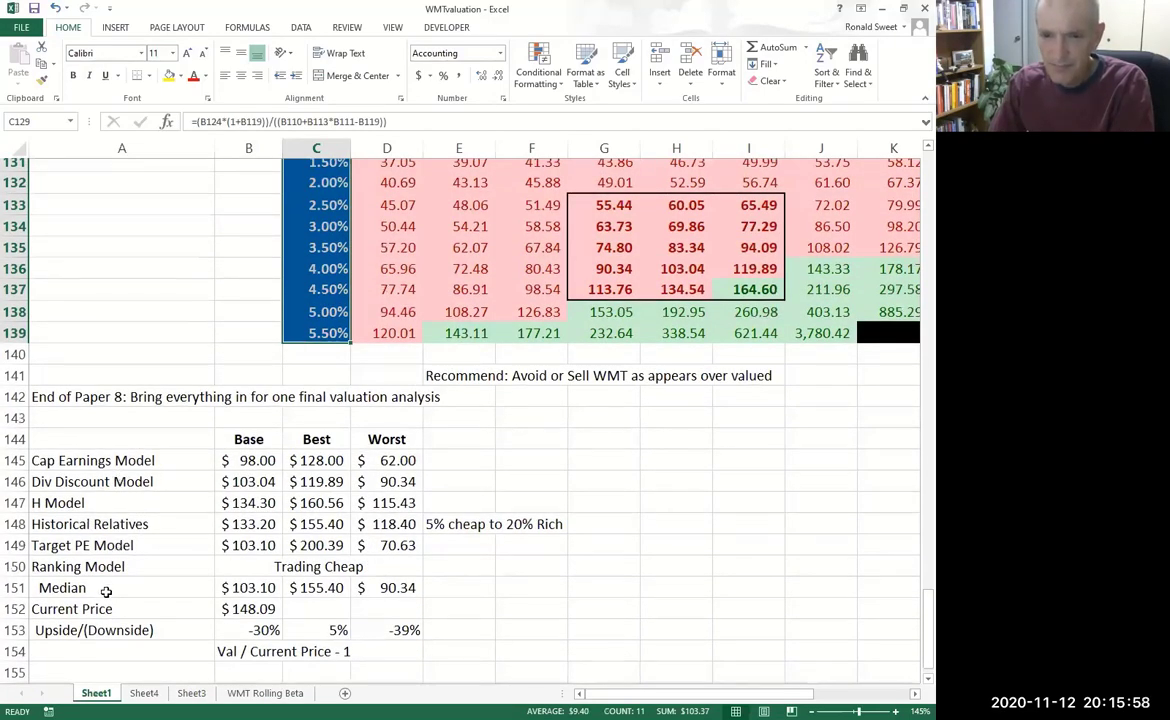
scroll(284, 594, down, 1)
click(387, 595)
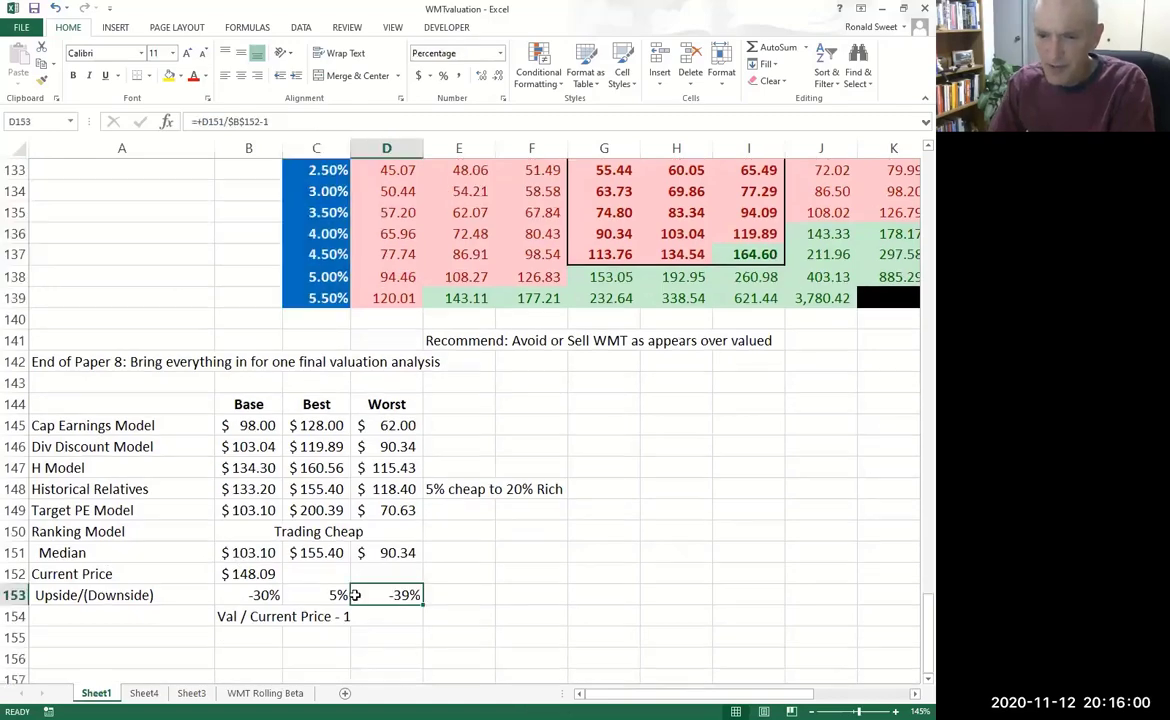
click(230, 595)
key(Right)
key(Left)
key(Left)
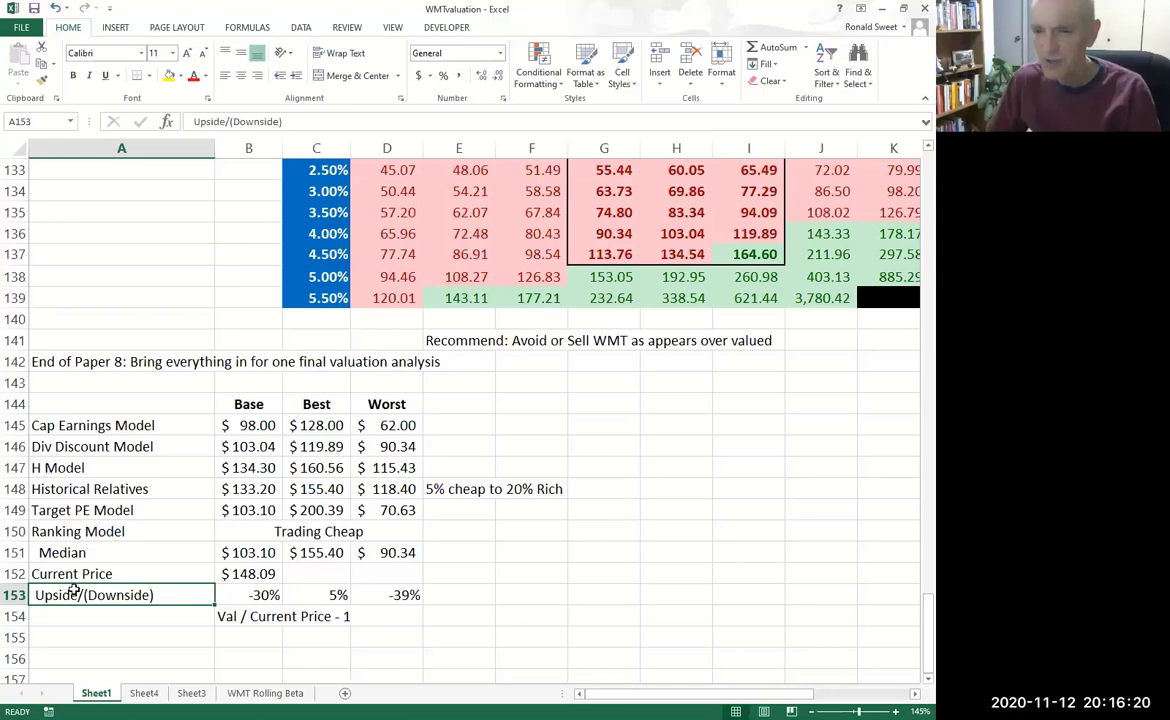
- Check the Worst-case median formula in D151 and the Best-case upside formula in C153
key(alt+Tab)
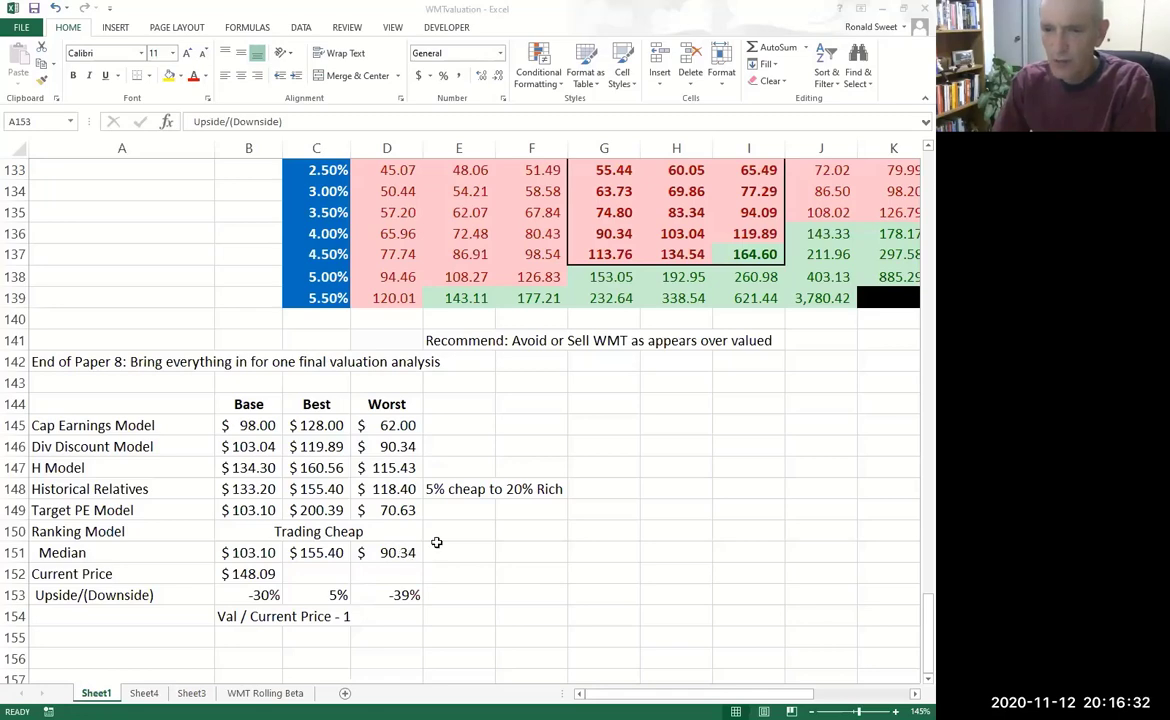
key(alt+Tab)
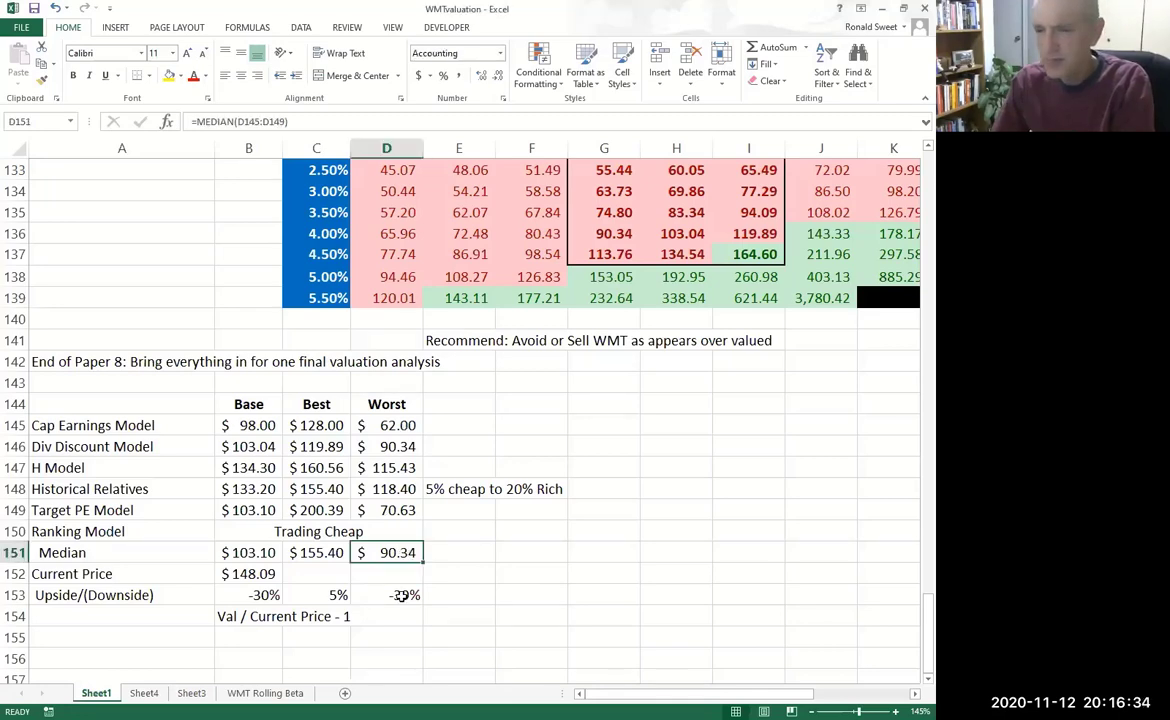
click(331, 595)
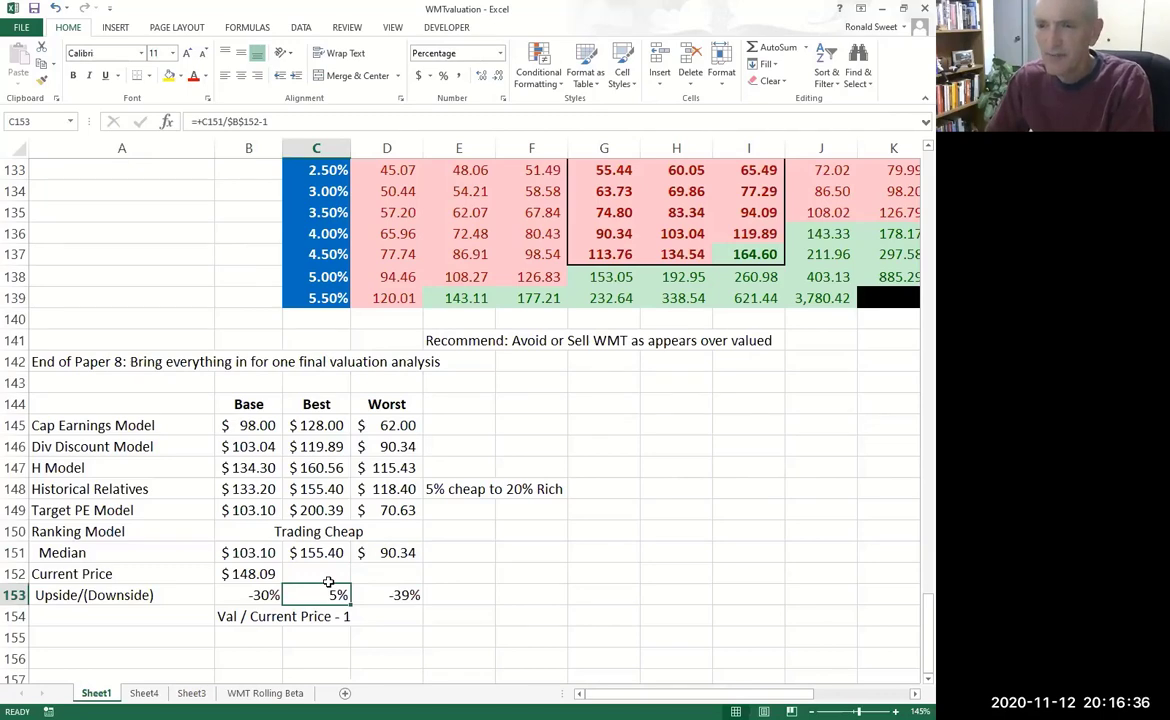